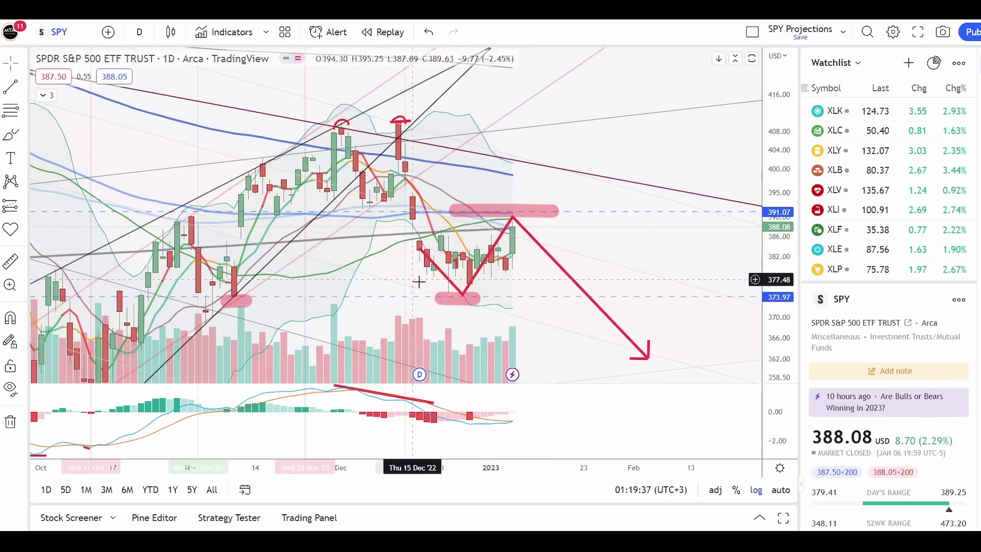
Try marking the late-December SPY consolidation with a brushed circle, the preceding decline and a downward breakout stroke.
click(11, 134)
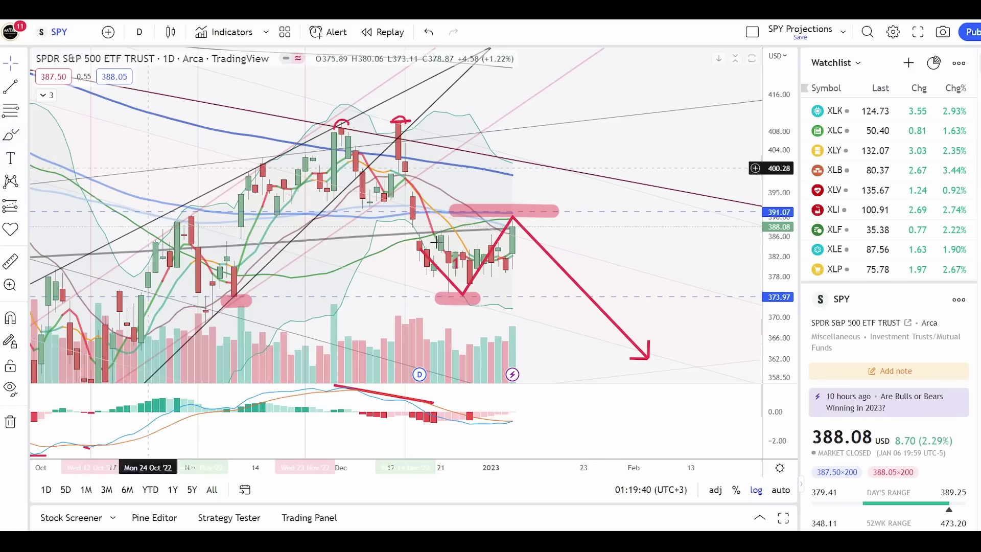
mouse_move(521, 260)
mouse_down()
mouse_move(490, 238)
mouse_move(427, 233)
mouse_move(407, 242)
mouse_move(408, 261)
mouse_move(439, 278)
mouse_move(488, 277)
mouse_move(518, 259)
mouse_up()
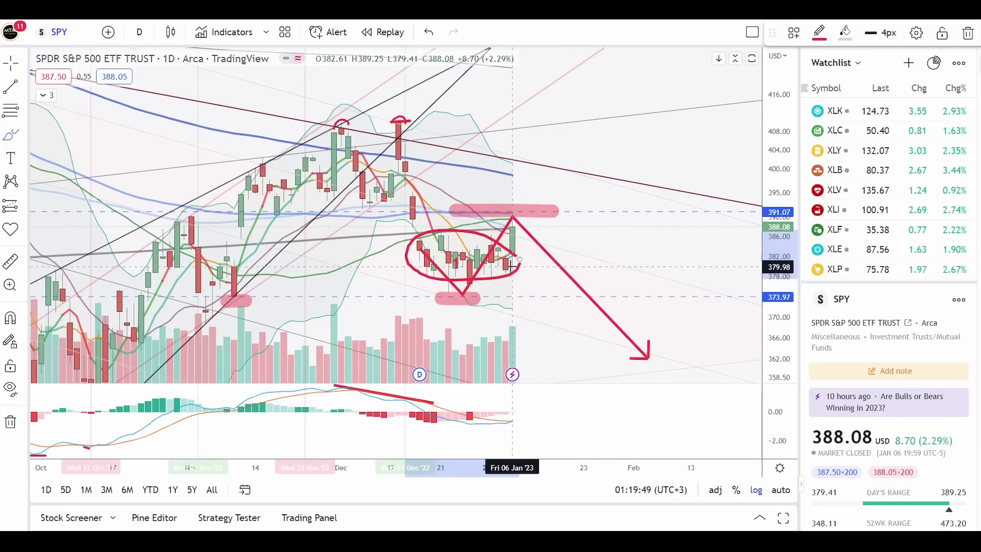
mouse_move(512, 269)
mouse_down()
mouse_move(532, 332)
mouse_move(520, 328)
mouse_up()
mouse_move(390, 121)
mouse_down()
mouse_move(427, 240)
mouse_move(531, 278)
mouse_up()
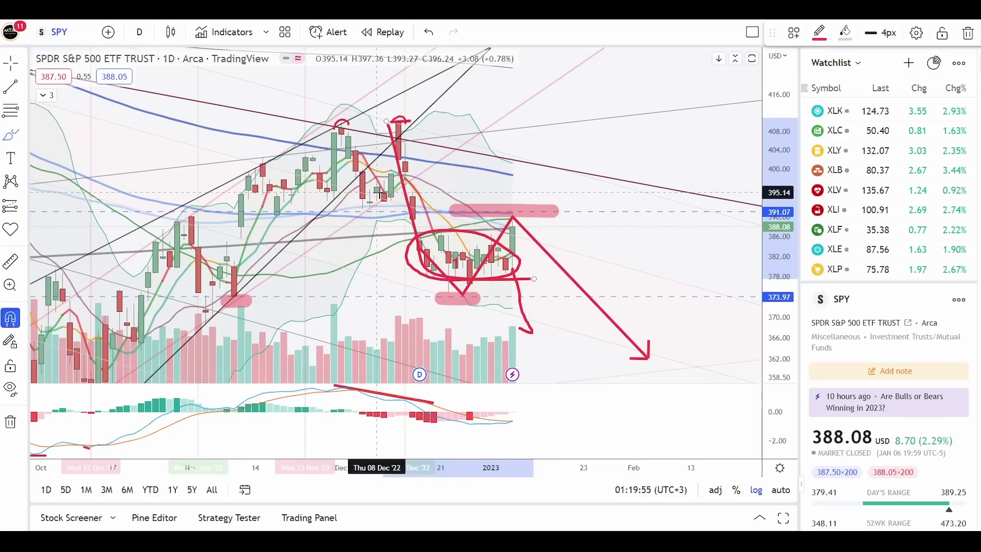
key(ctrl+z)
key(ctrl+z)
key(ctrl+z)
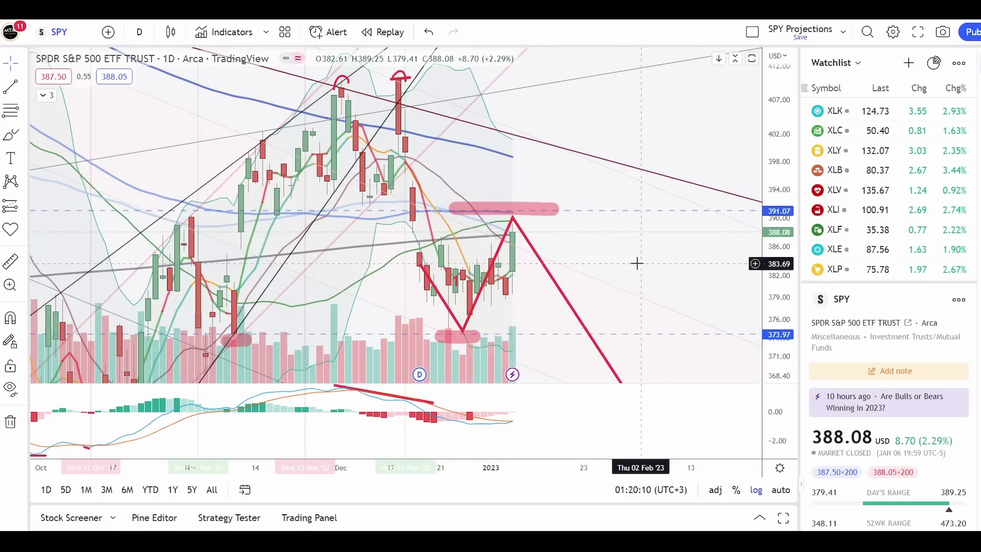
Brush upper and lower boundary lines across SPY's mid-December to early-January trading range, at about 386 and 378.
scroll(609, 266, up, 2)
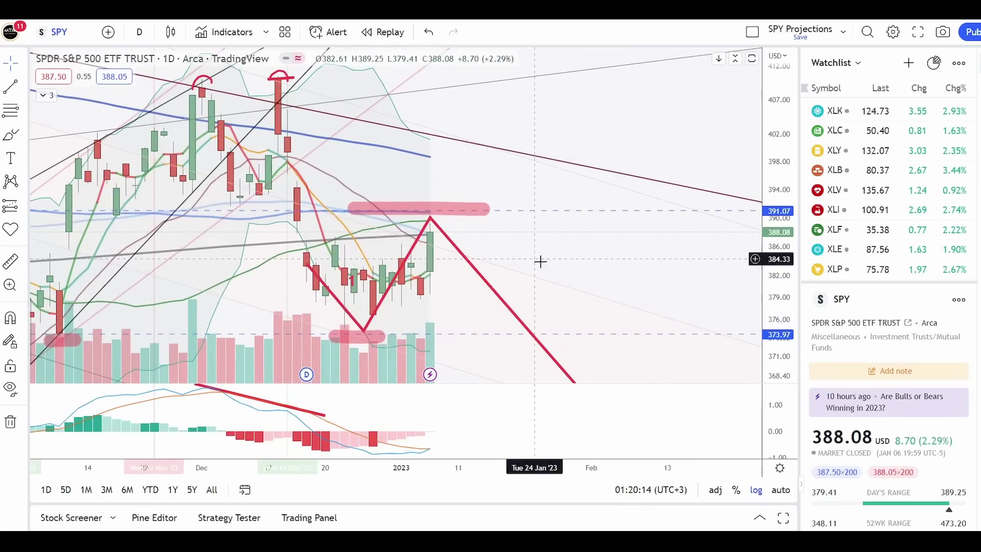
drag(568, 266, 596, 233)
click(11, 135)
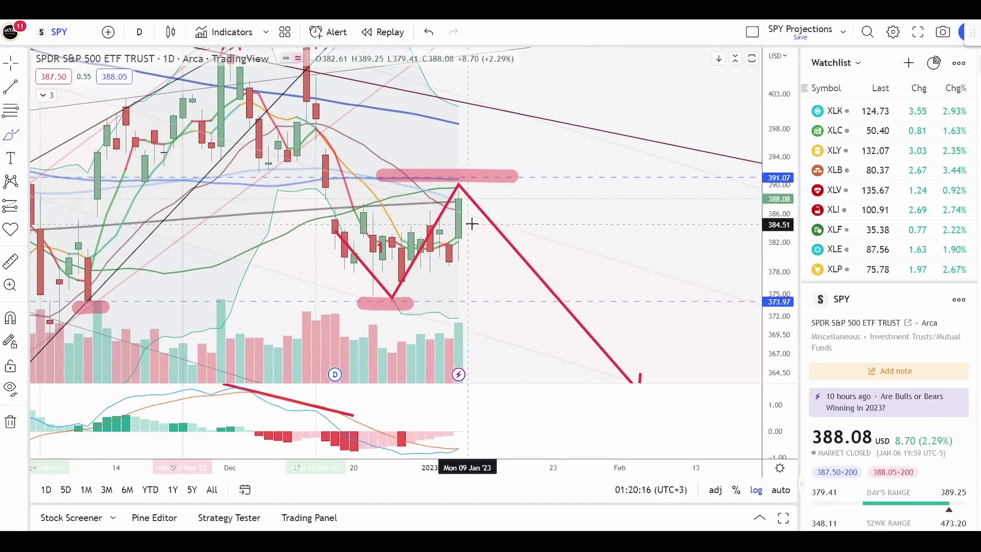
drag(457, 215, 335, 212)
drag(464, 278, 326, 271)
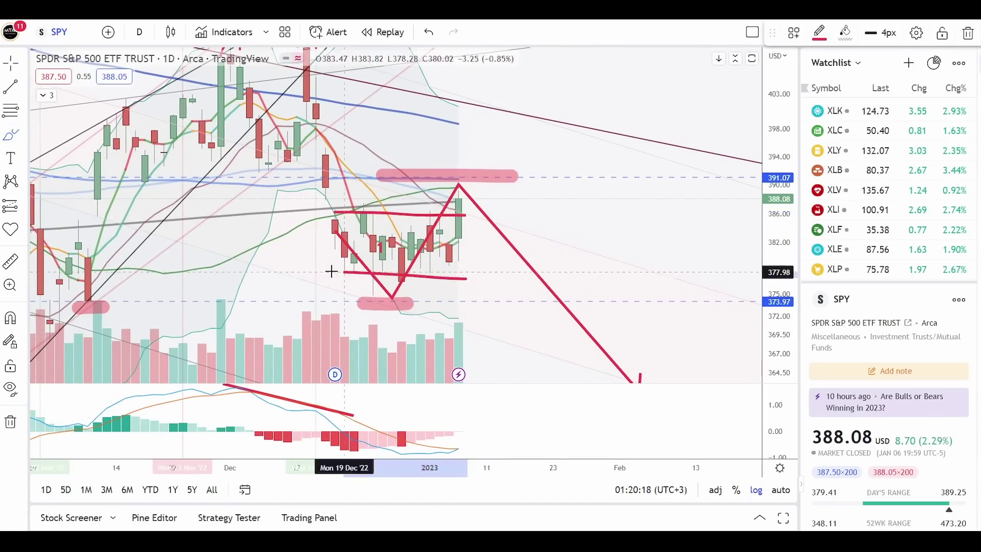
Brush an upward breakout arrow above the SPY trading range and a hooked downward stroke below it.
drag(451, 219, 441, 181)
drag(470, 281, 459, 317)
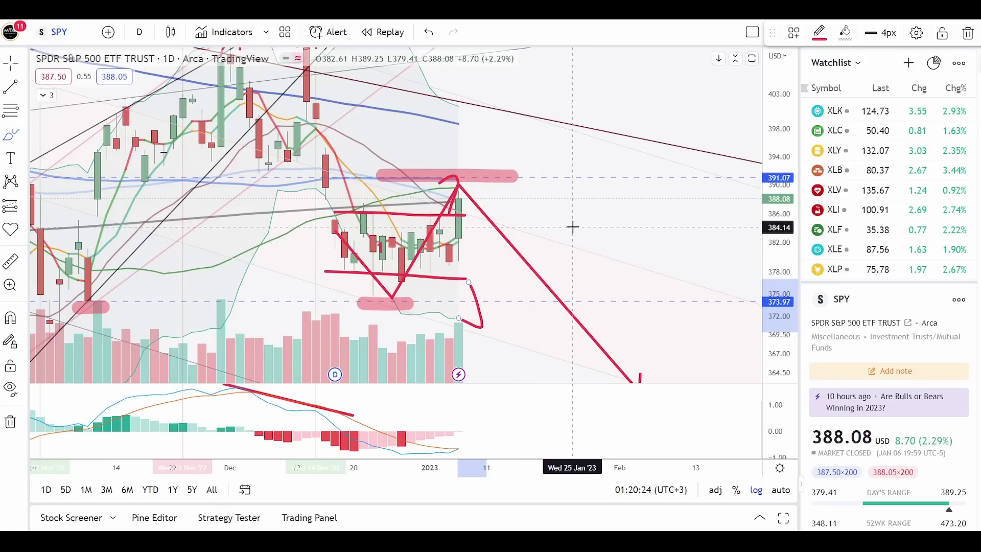
click(607, 236)
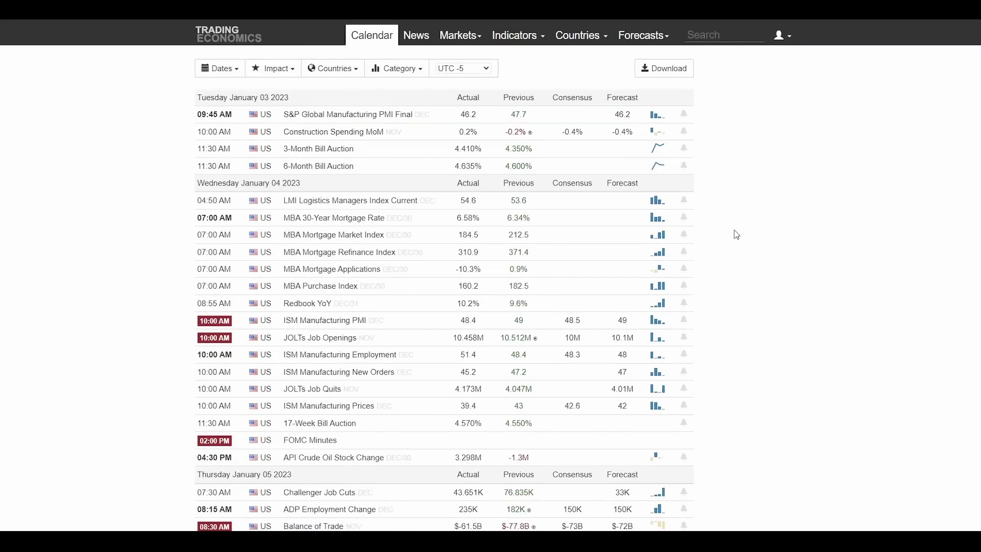
Review the January 03 to 05 2023 US releases in the Trading Economics calendar, including ISM Manufacturing PMI, JOLTs Job Openings and FOMC Minutes.
scroll(754, 225, down, 1)
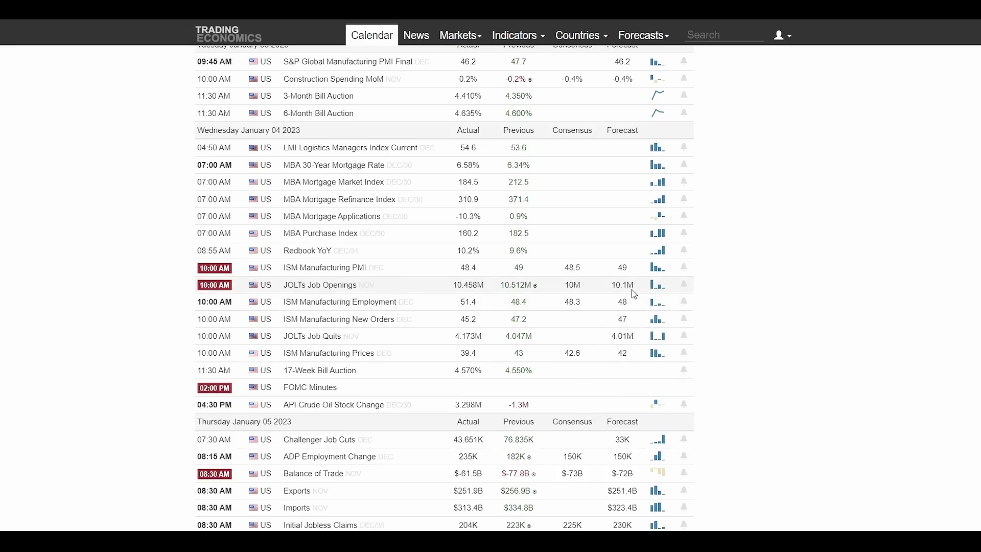
scroll(632, 290, down, 2)
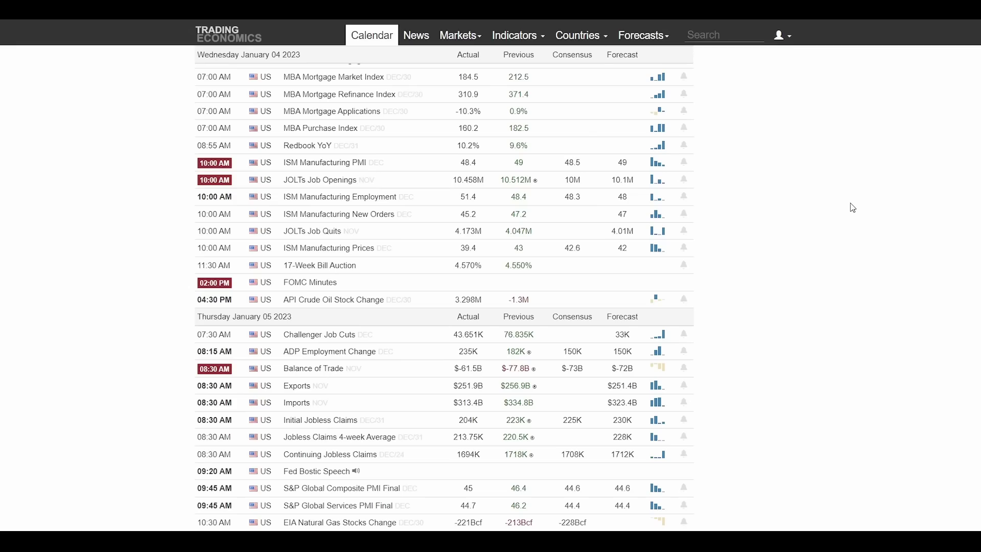
scroll(852, 208, down, 3)
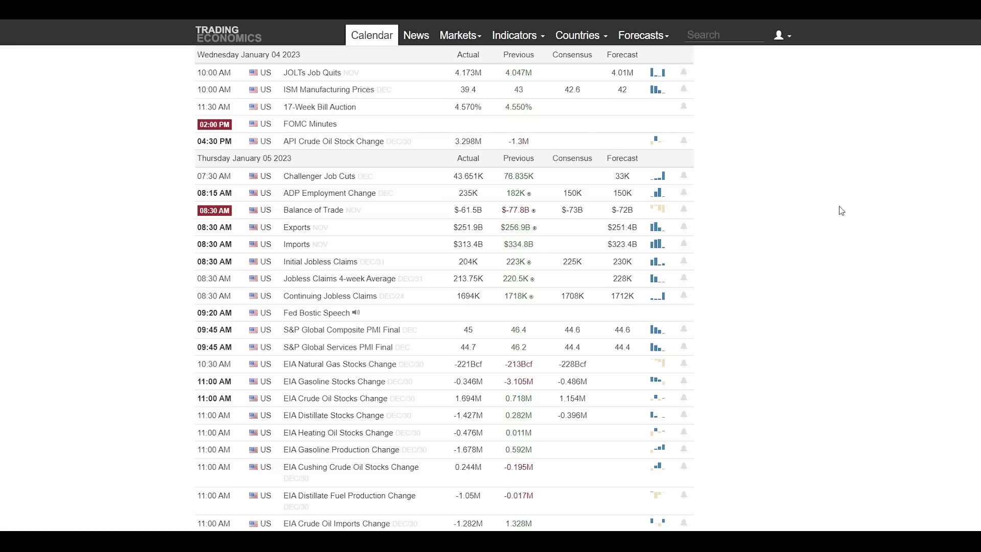
scroll(789, 275, up, 1)
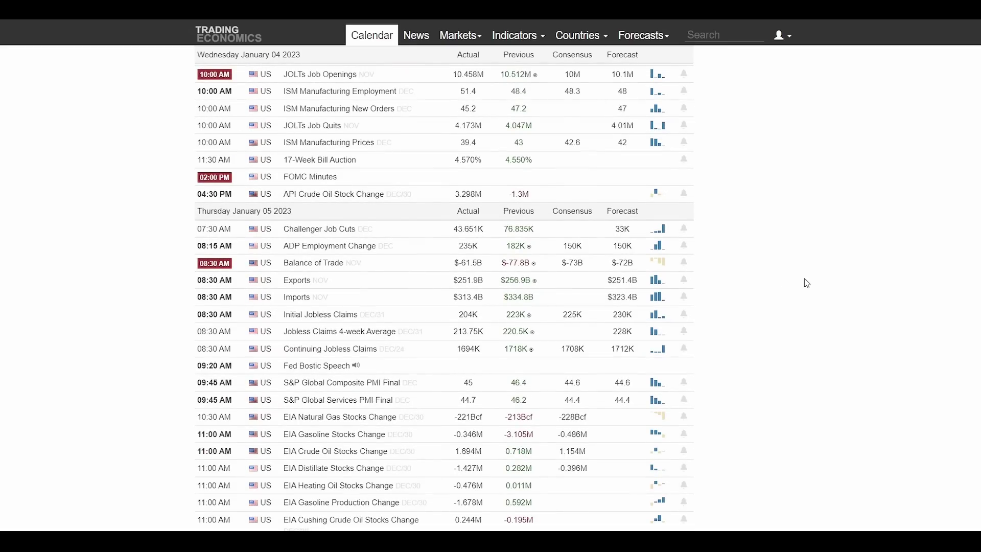
scroll(804, 279, up, 2)
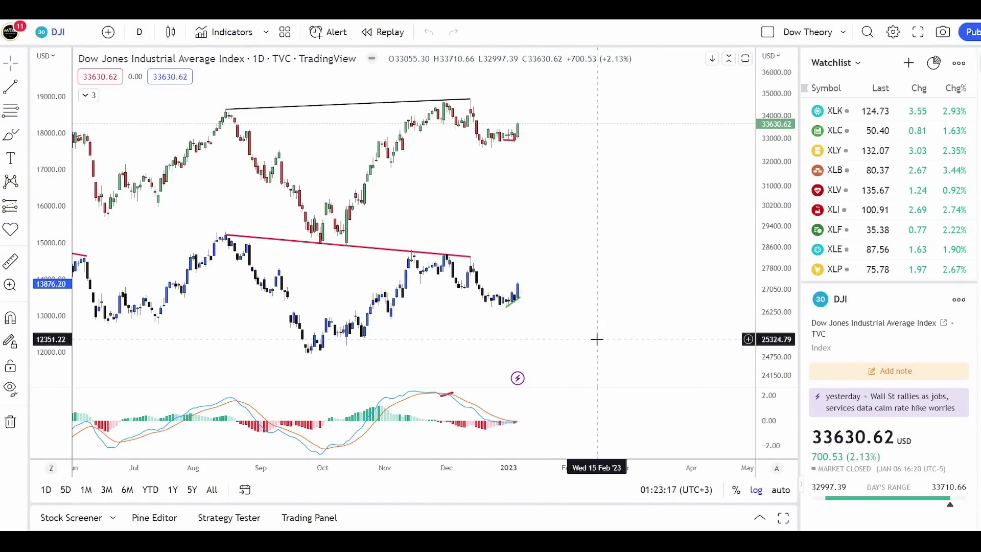
Switch to the TradingView Dow Theory layout and examine the diverging trend lines between the Dow Jones Industrial Average and the lower comparison series.
scroll(612, 329, down, 1)
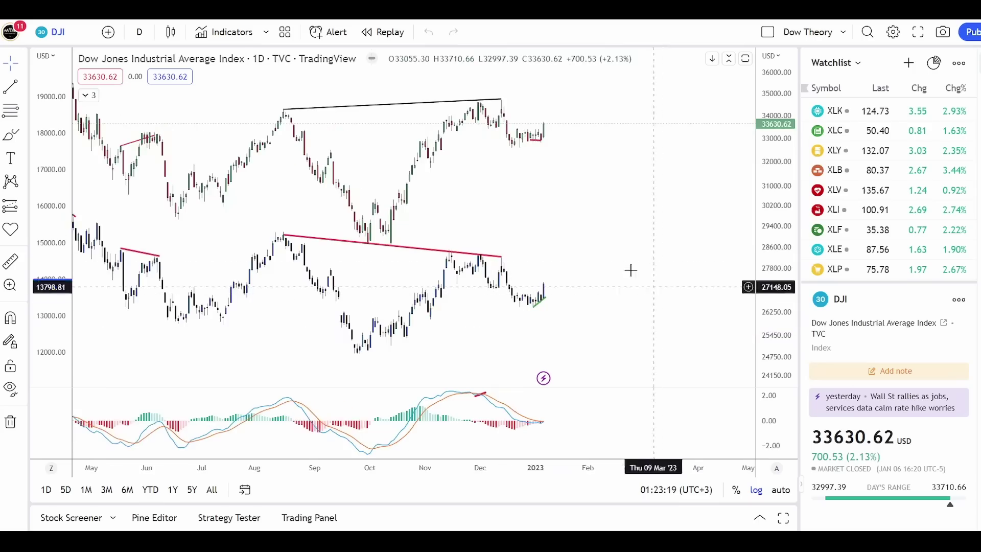
scroll(631, 271, down, 1)
scroll(564, 335, up, 1)
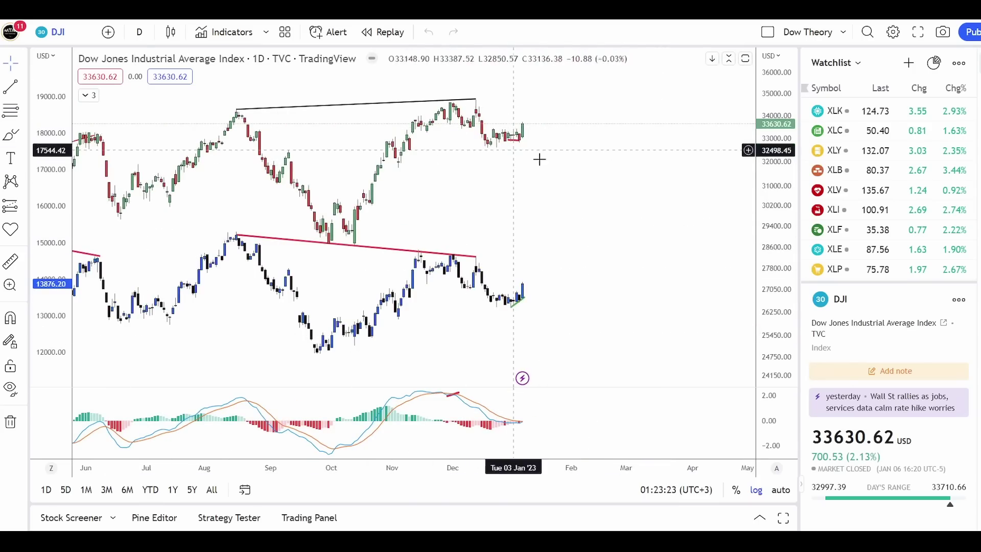
scroll(620, 237, left, 3)
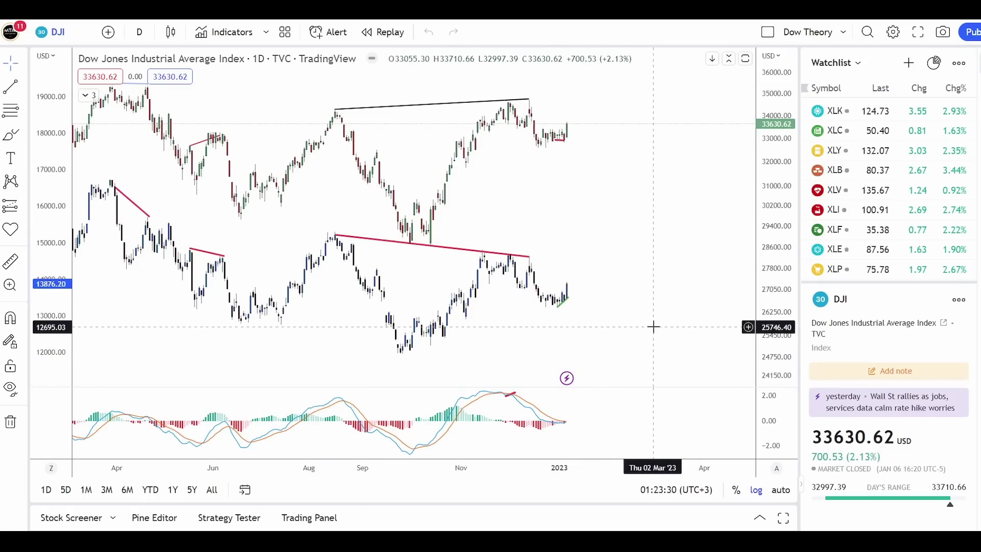
scroll(638, 302, up, 3)
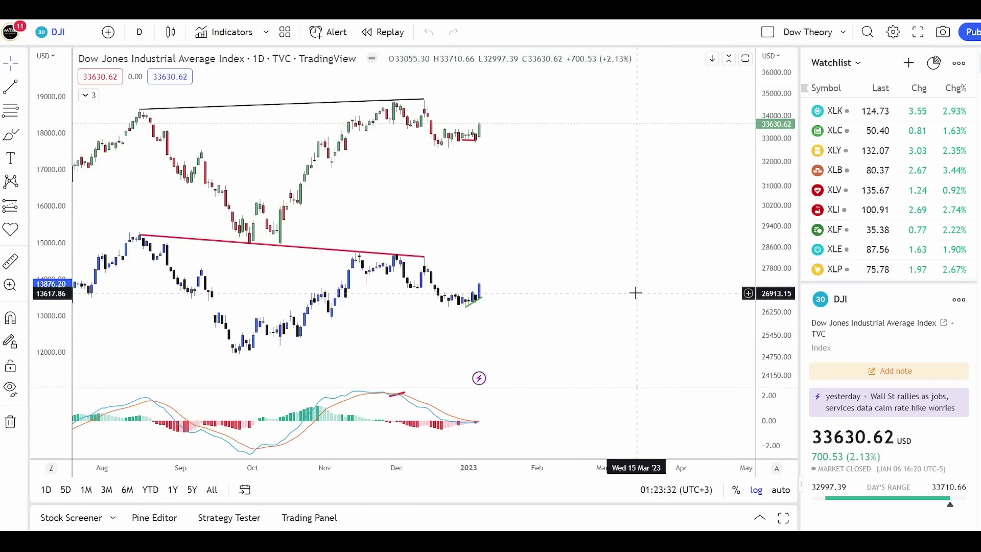
scroll(563, 322, up, 2)
scroll(434, 317, down, 2)
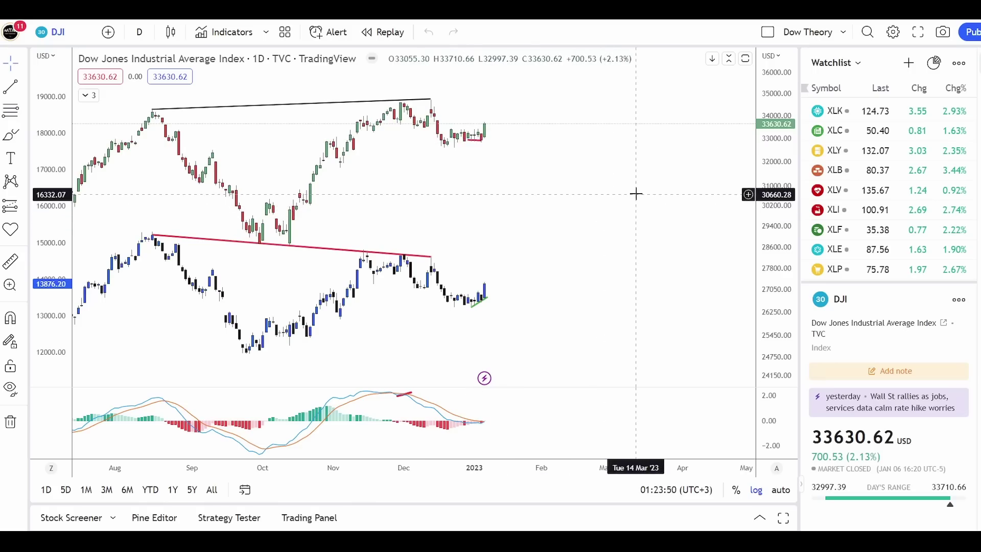
scroll(602, 291, down, 2)
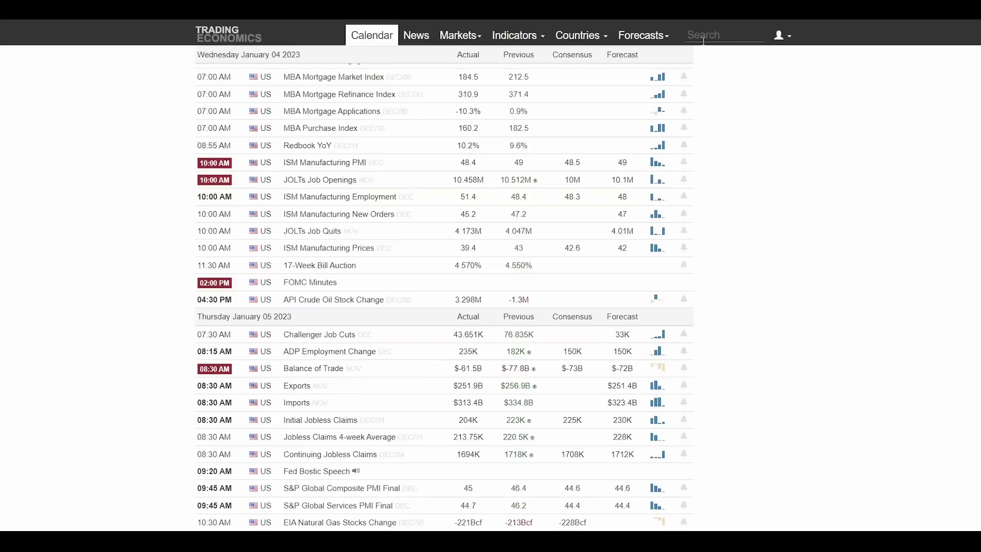
Return to the Trading Economics calendar and review the Friday January 06 2023 employment data, highlighting the Average Hourly Earnings YoY entry.
scroll(711, 234, down, 10)
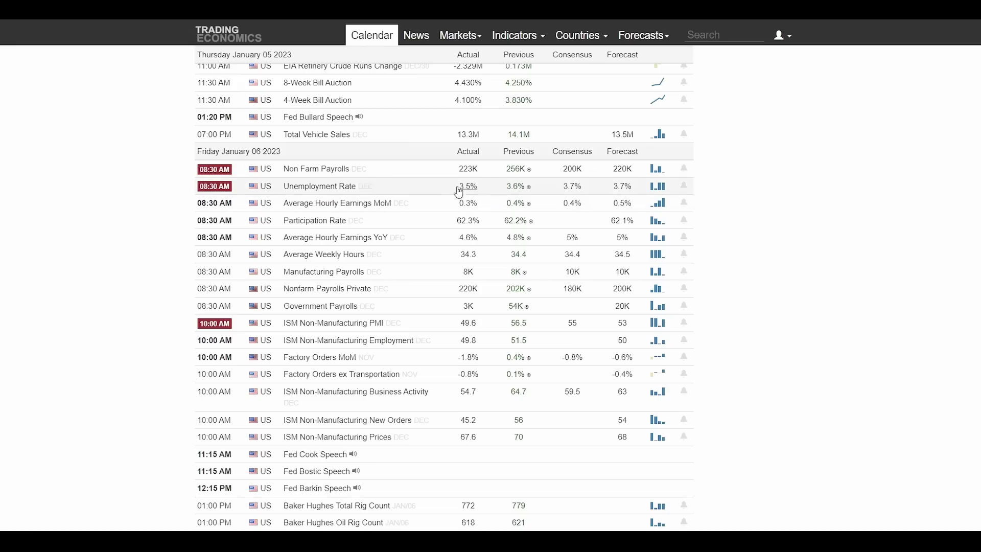
mouse_move(650, 196)
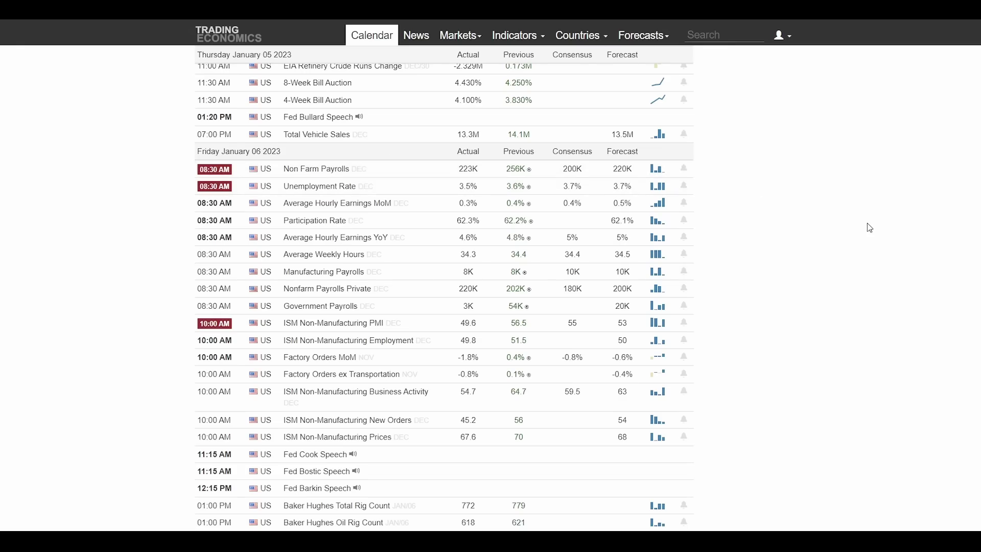
scroll(867, 225, up, 10)
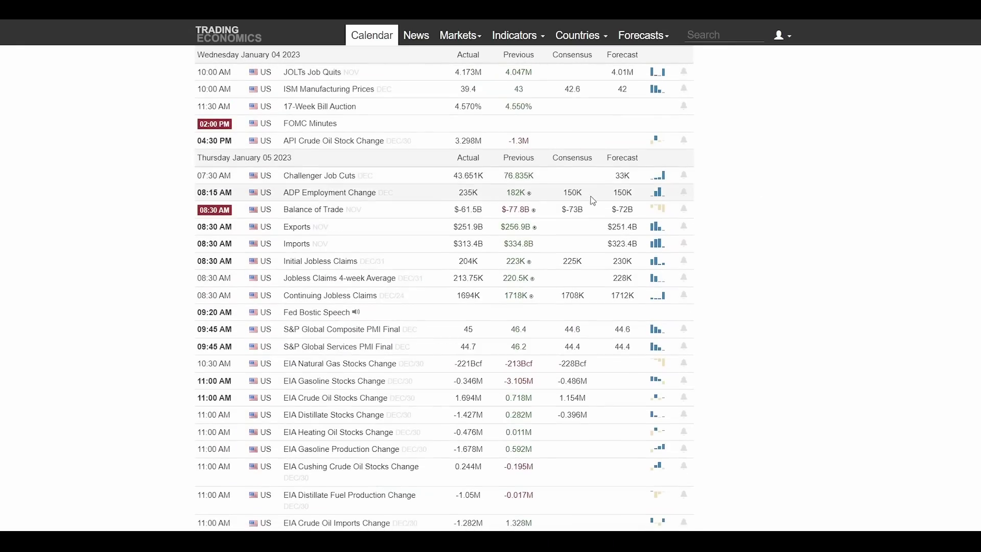
scroll(766, 201, down, 8)
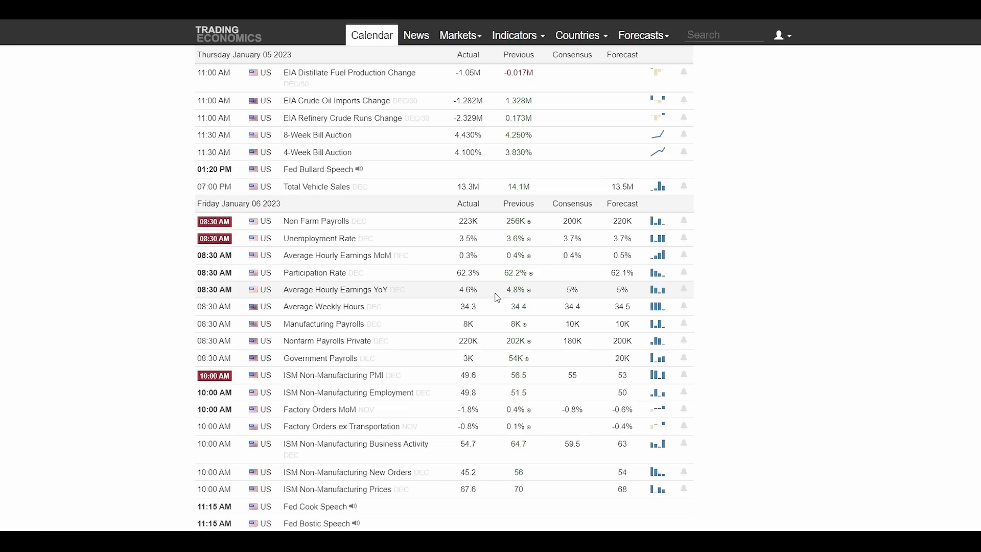
drag(425, 293, 278, 296)
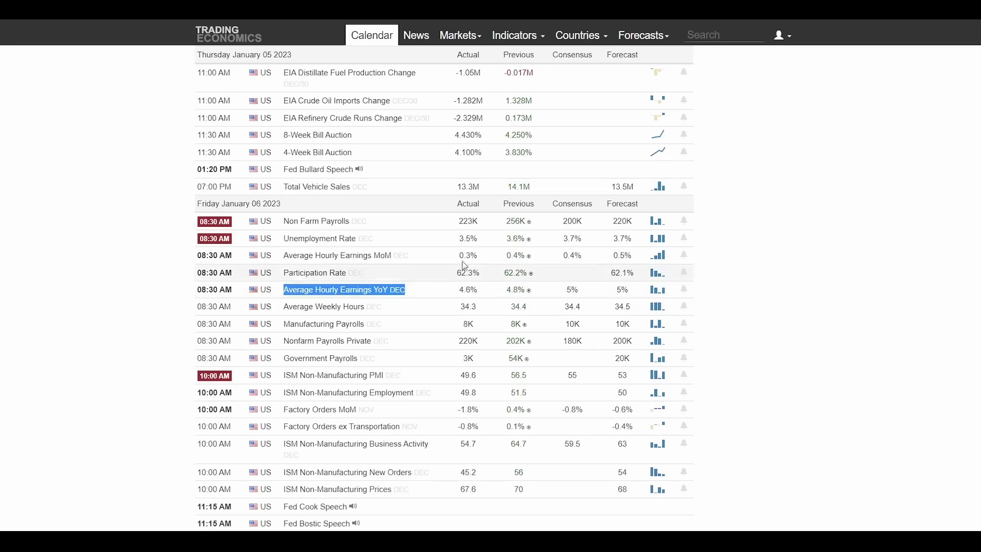
click(702, 246)
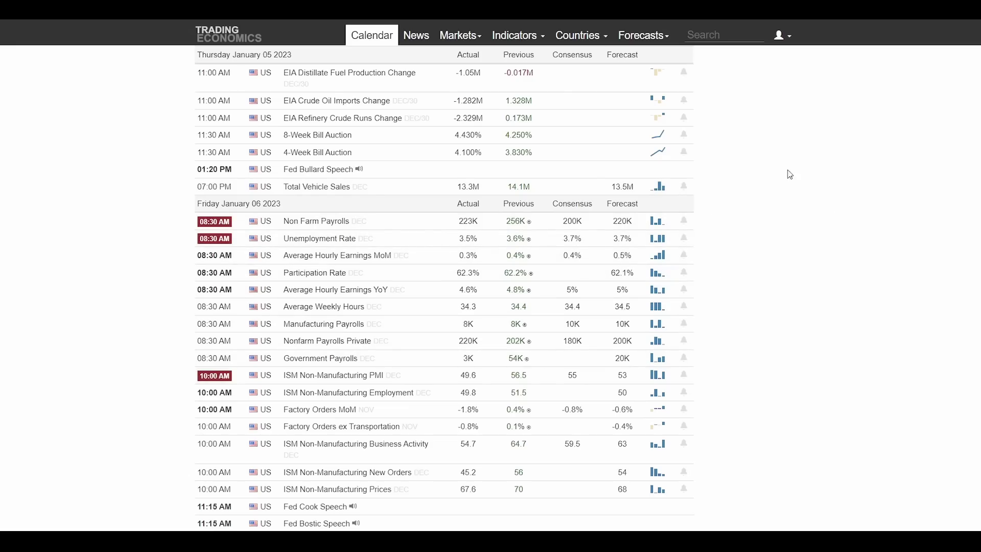
Compare the January 06 Non Farm Payrolls and Unemployment Rate entries with the earlier ADP Employment Change, jobless claims and JOLTs Job Openings releases.
scroll(442, 290, up, 1)
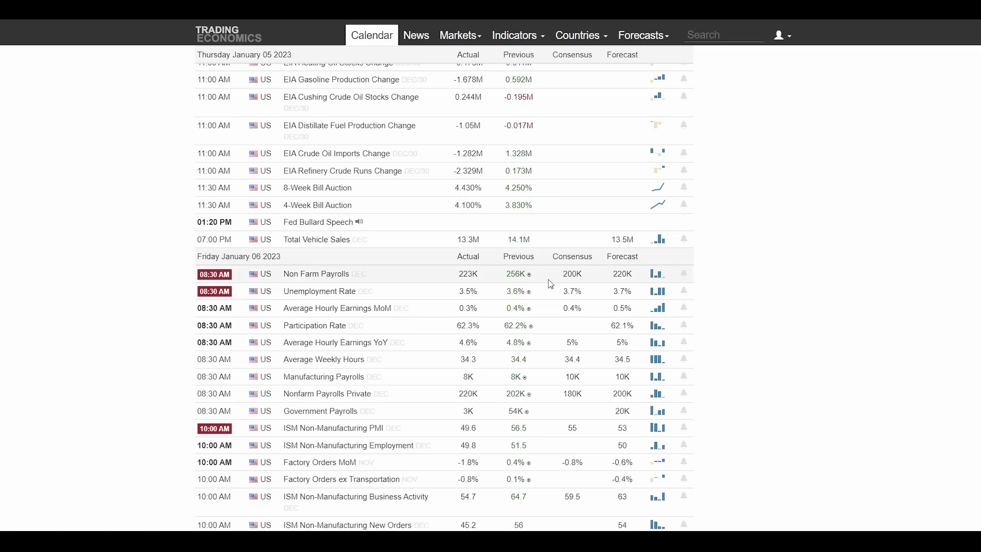
mouse_move(664, 280)
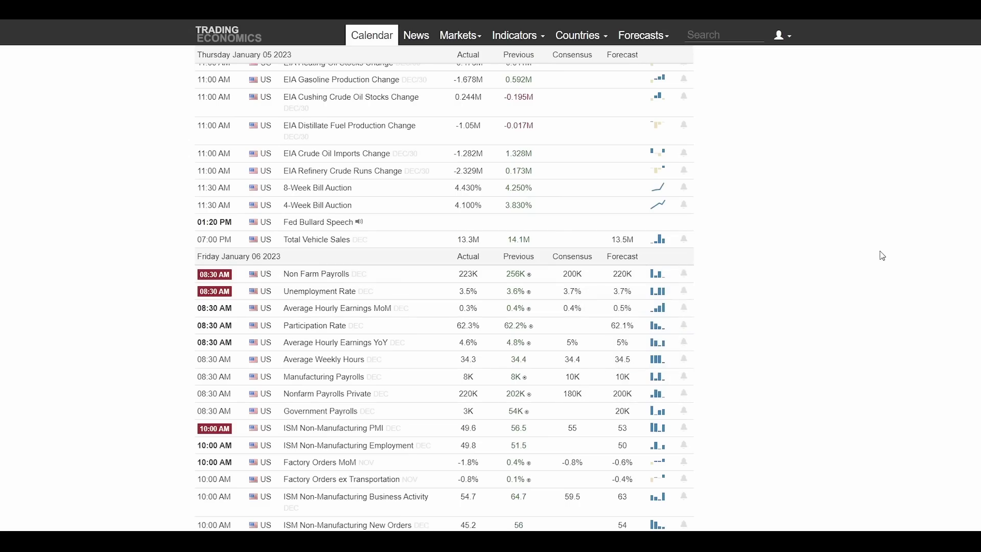
scroll(882, 255, up, 5)
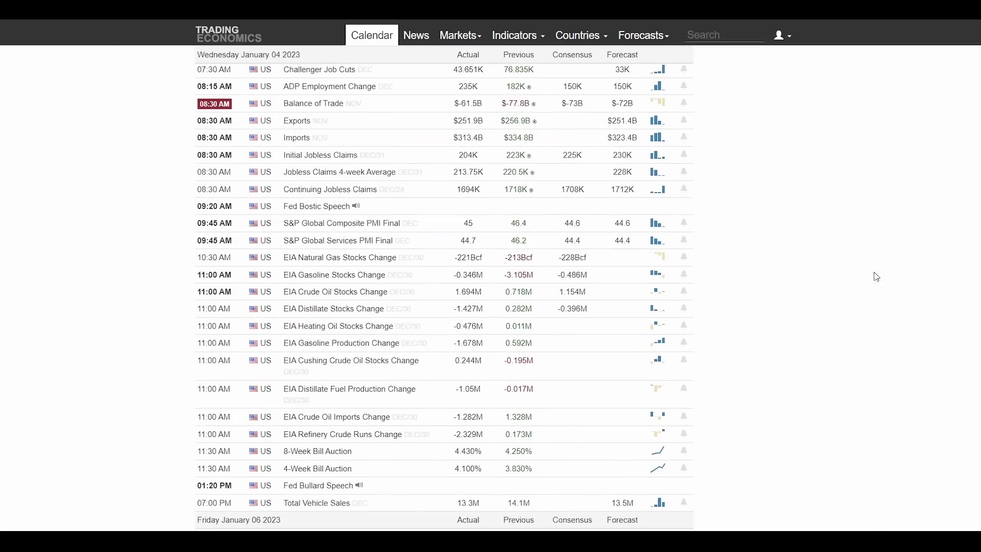
scroll(871, 286, down, 4)
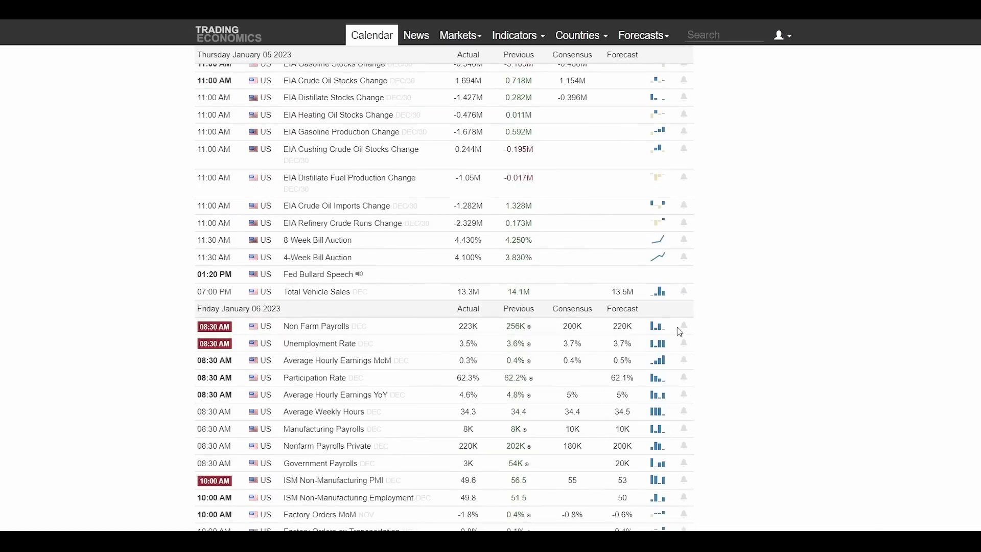
scroll(751, 335, up, 1)
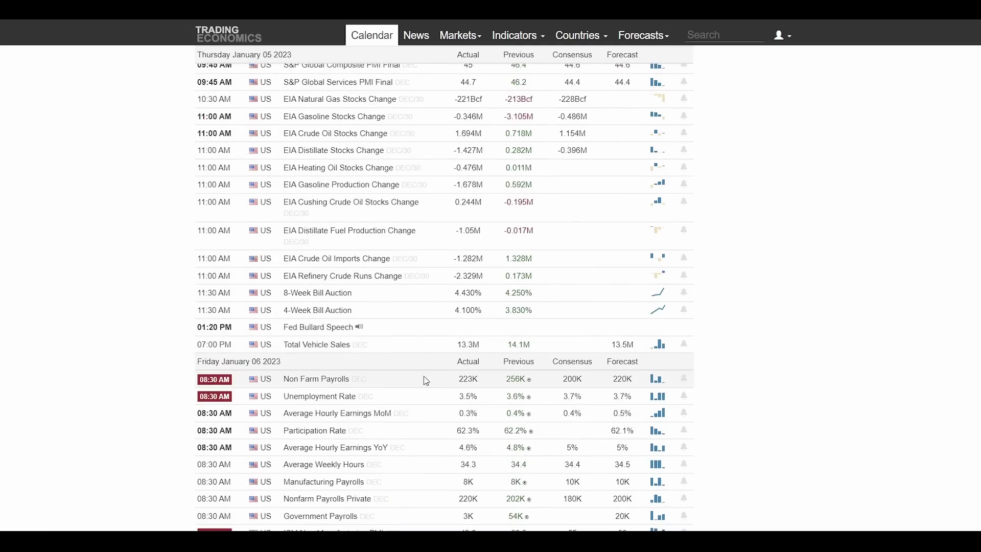
scroll(826, 323, up, 1)
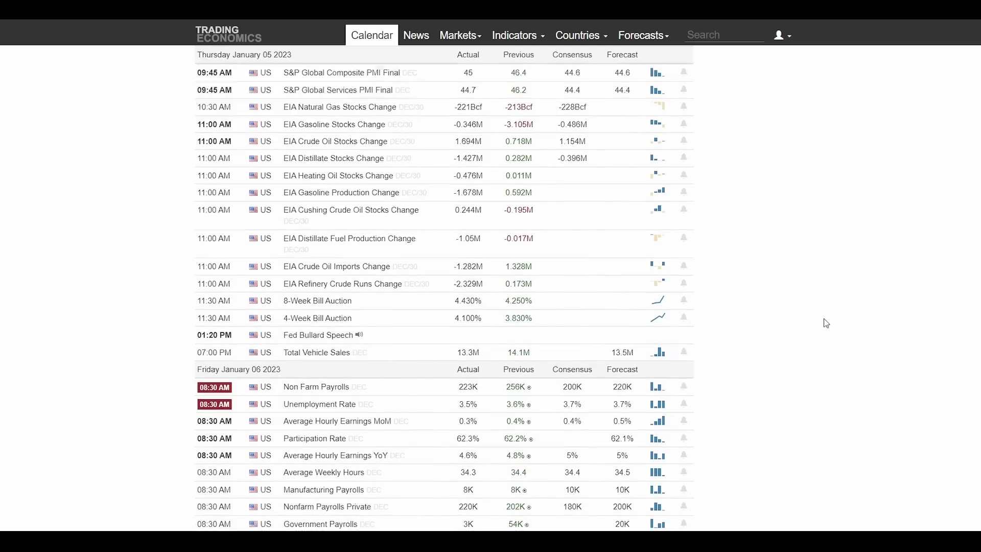
scroll(826, 323, up, 7)
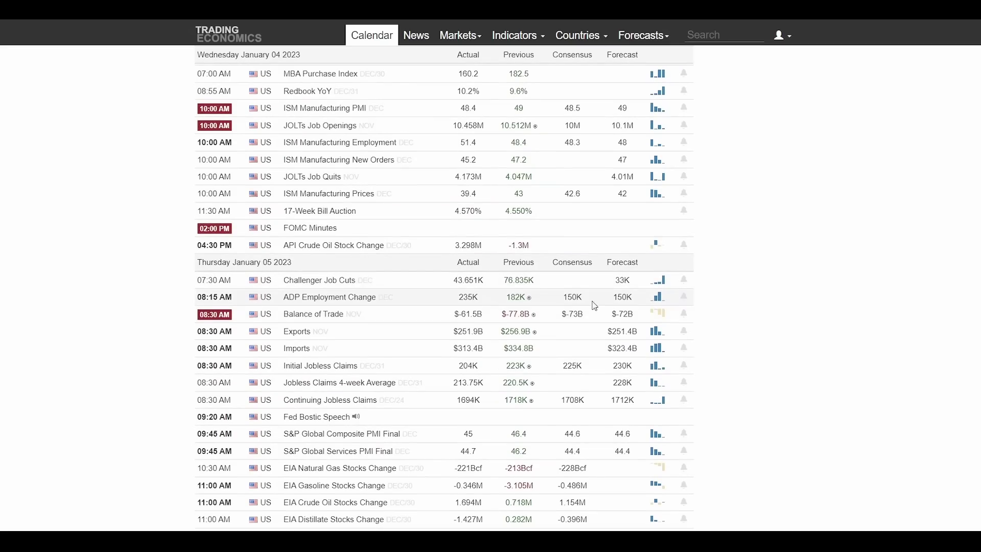
scroll(720, 300, down, 9)
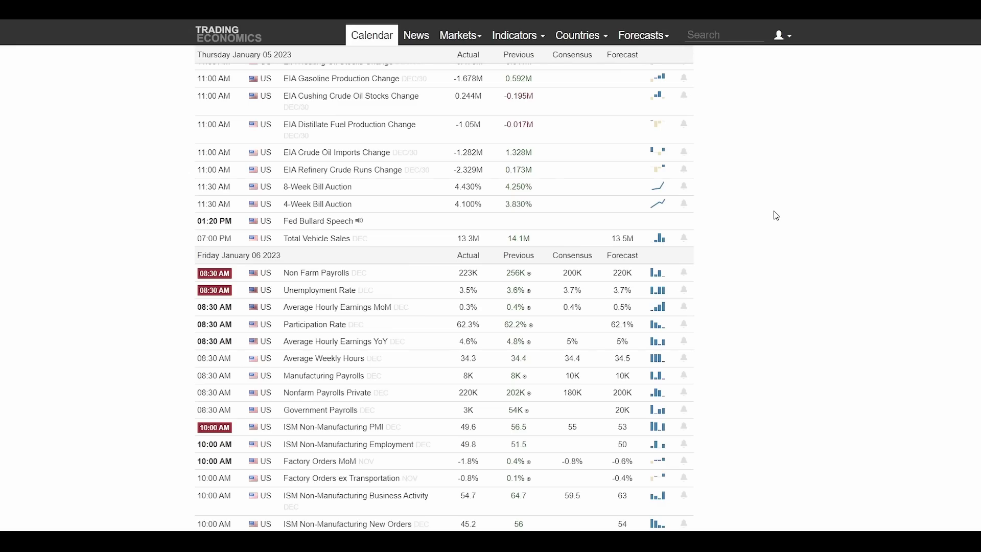
scroll(773, 210, up, 10)
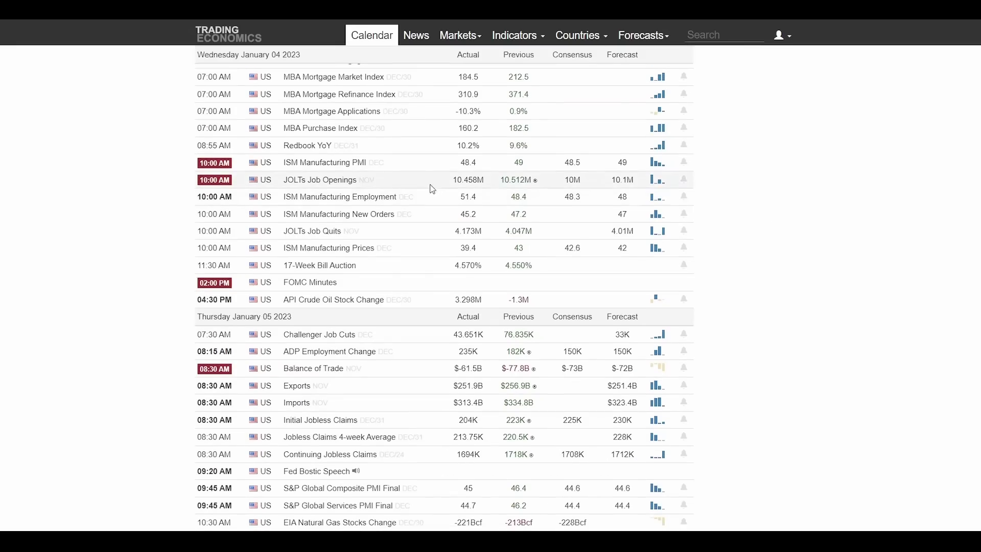
Recheck the January 04 to 06 US releases in the calendar, and read the Dow industrials and transports divergence post in Discord's live-analysis channel.
scroll(772, 224, down, 4)
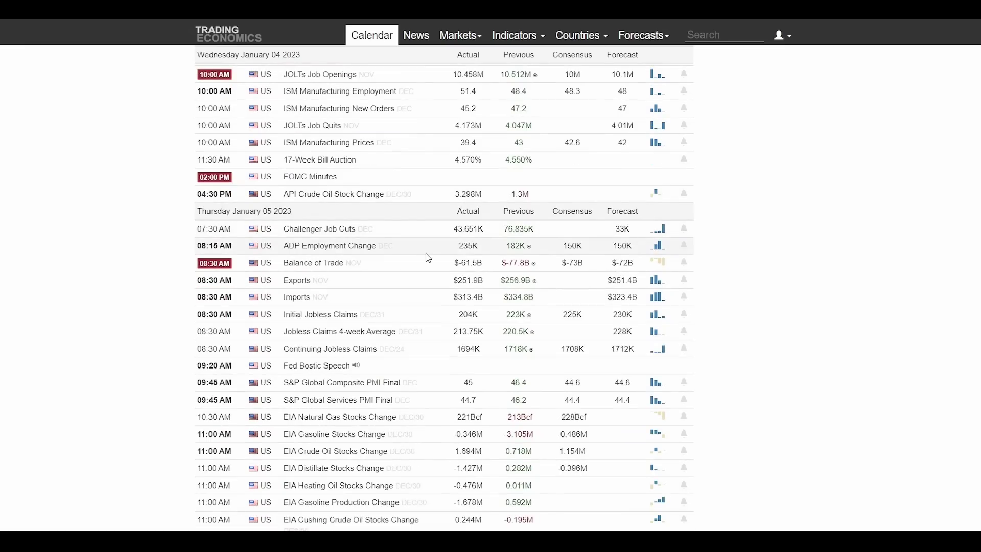
scroll(799, 269, up, 6)
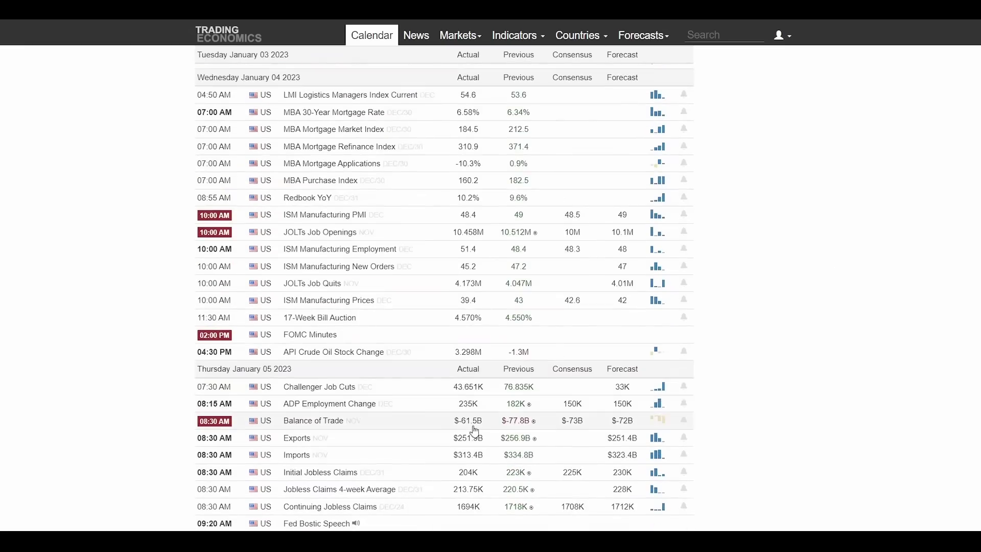
scroll(817, 256, down, 20)
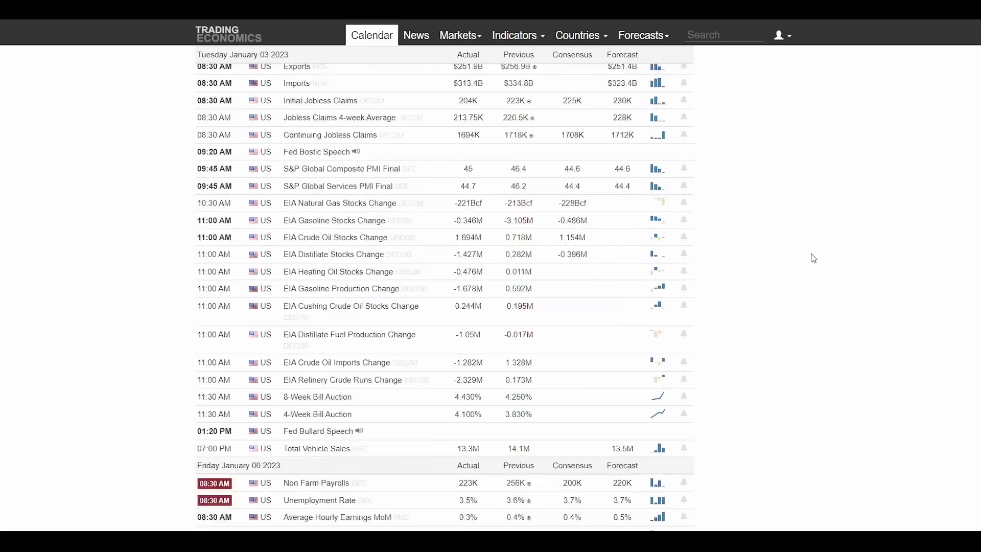
scroll(817, 257, down, 4)
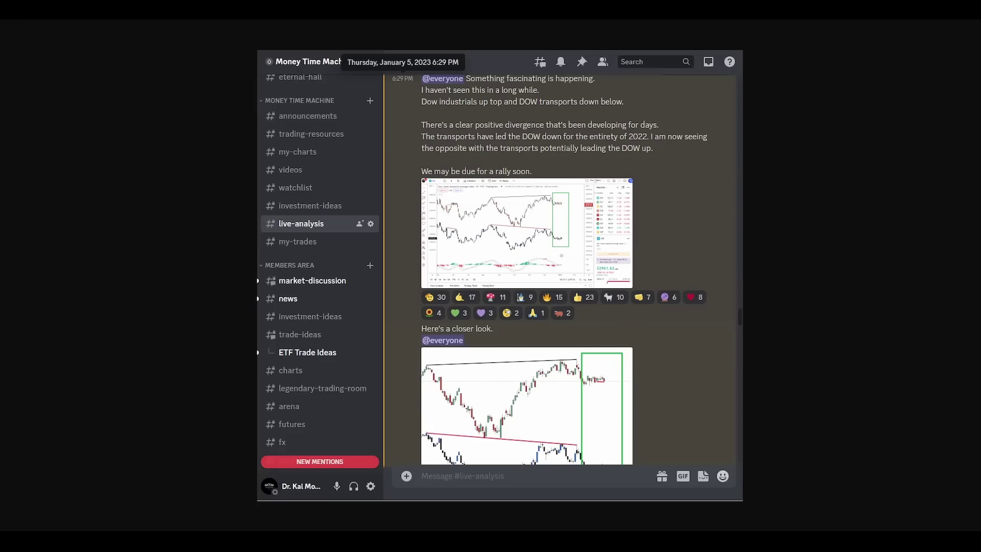
scroll(562, 265, down, 6)
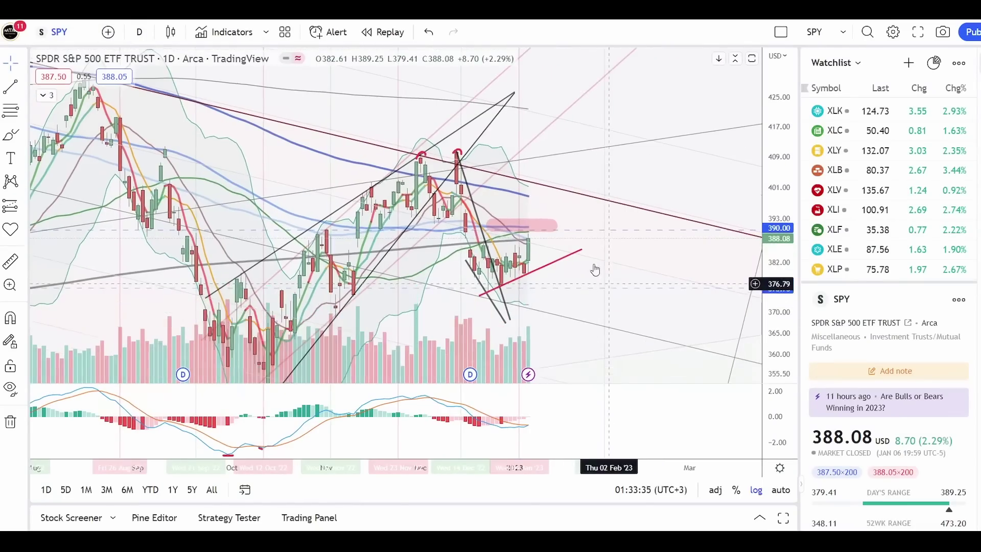
Switch the SPY chart in TradingView to the 2-hour timeframe and examine recent candles between the red rising trend line and the 390.00 level.
click(139, 31)
click(207, 294)
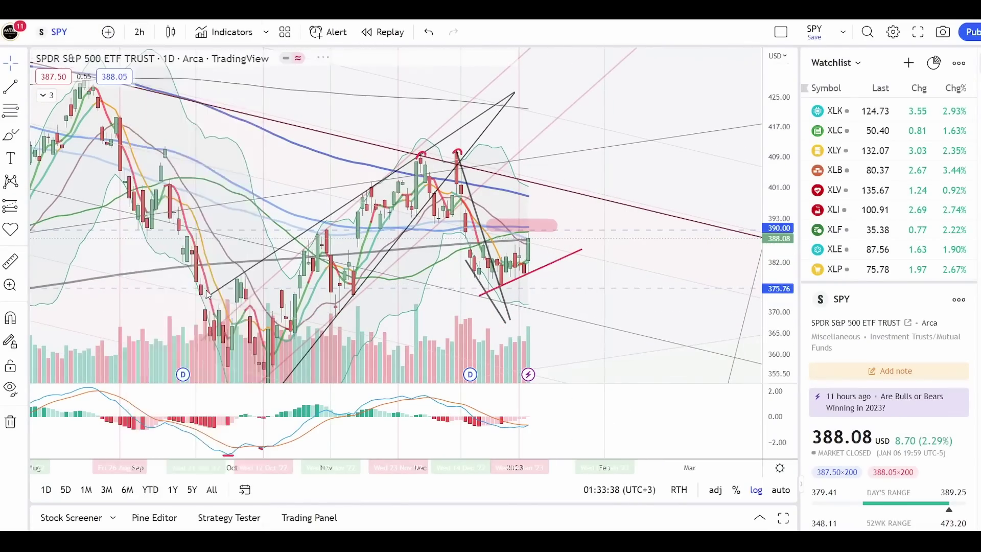
drag(604, 306, 650, 194)
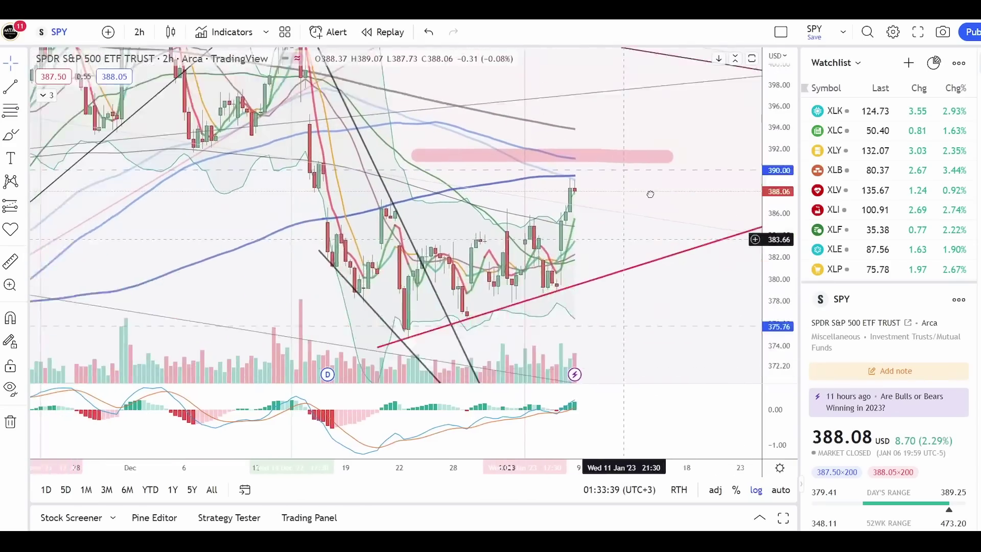
scroll(643, 199, up, 3)
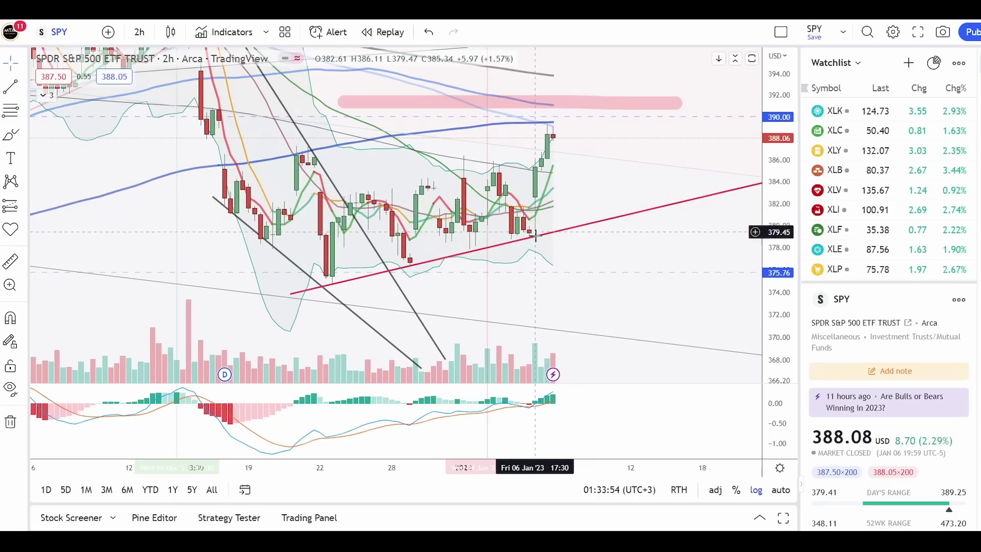
Return SPY to the 1-day timeframe and compare the August 2022 peak and its moving averages with the latest candles.
click(141, 32)
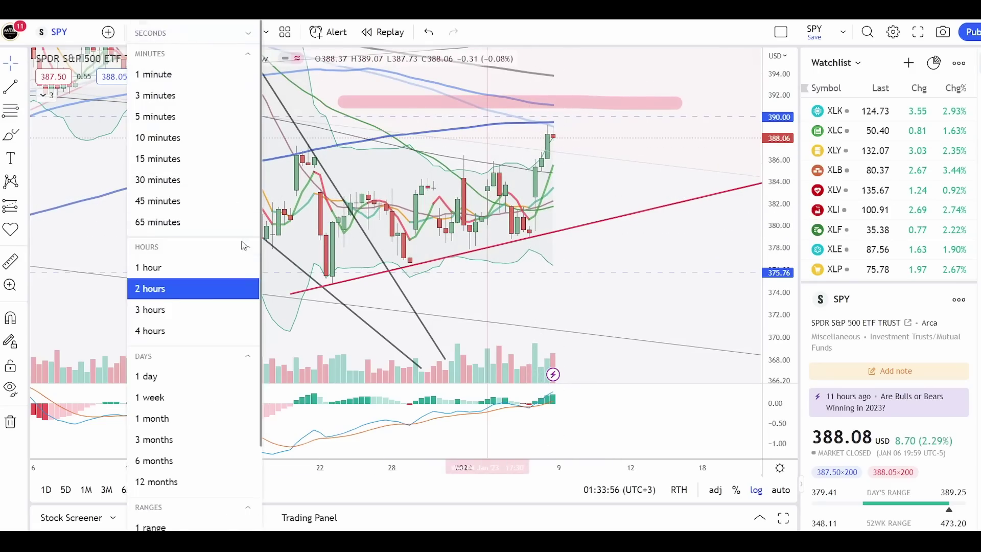
click(190, 382)
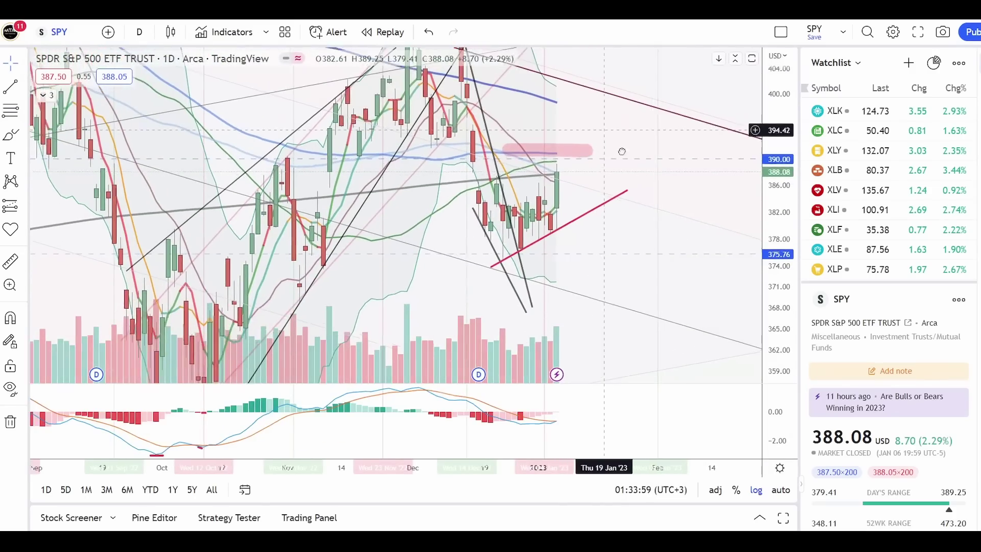
scroll(689, 197, up, 2)
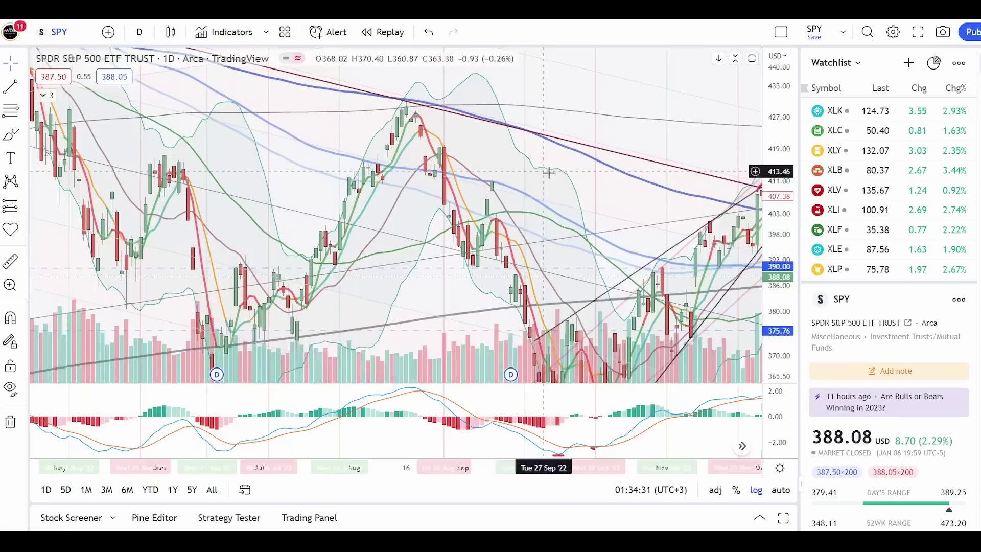
scroll(548, 173, up, 5)
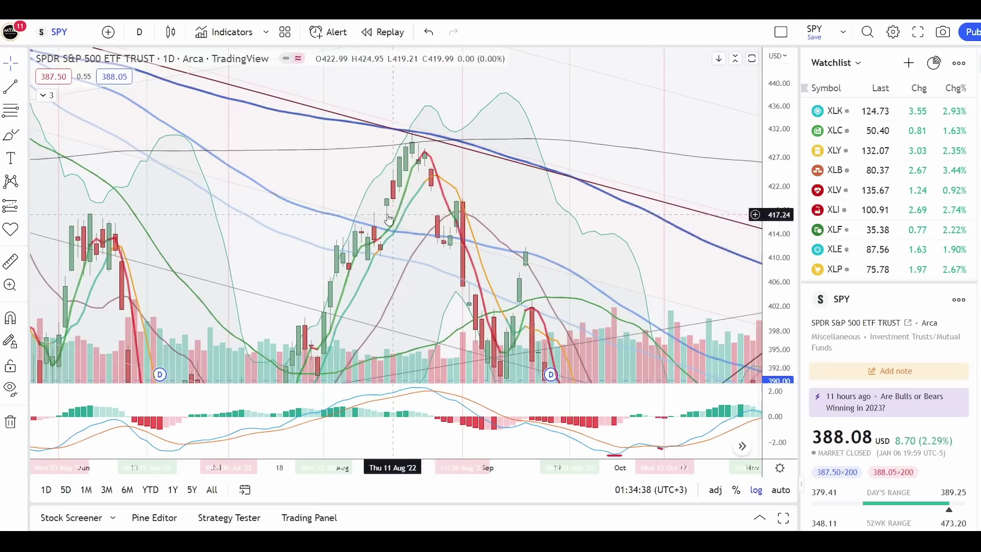
drag(689, 278, 562, 264)
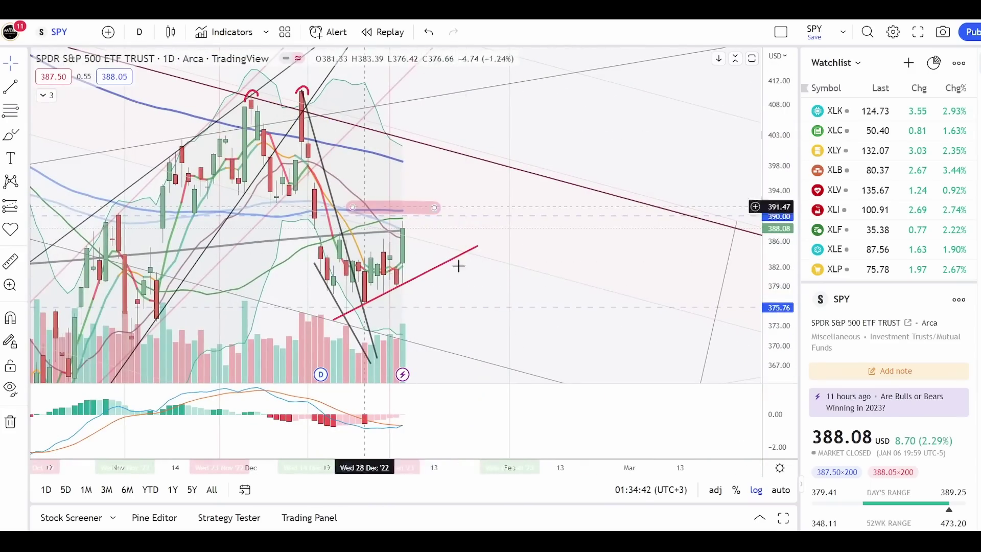
View SPY on the 2-hour timeframe and the 10-minute timeframe to examine the January 6 rise from the red trend line.
click(139, 31)
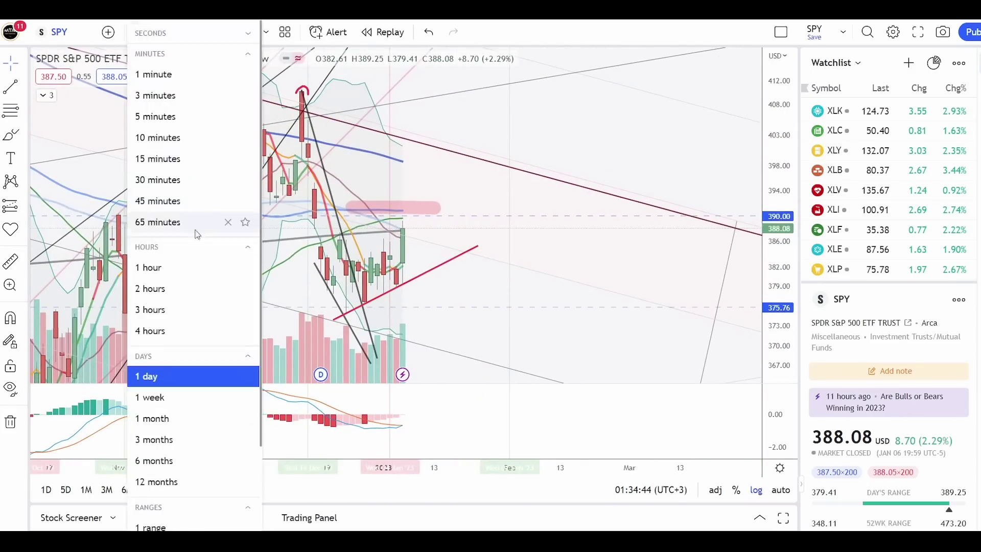
click(190, 288)
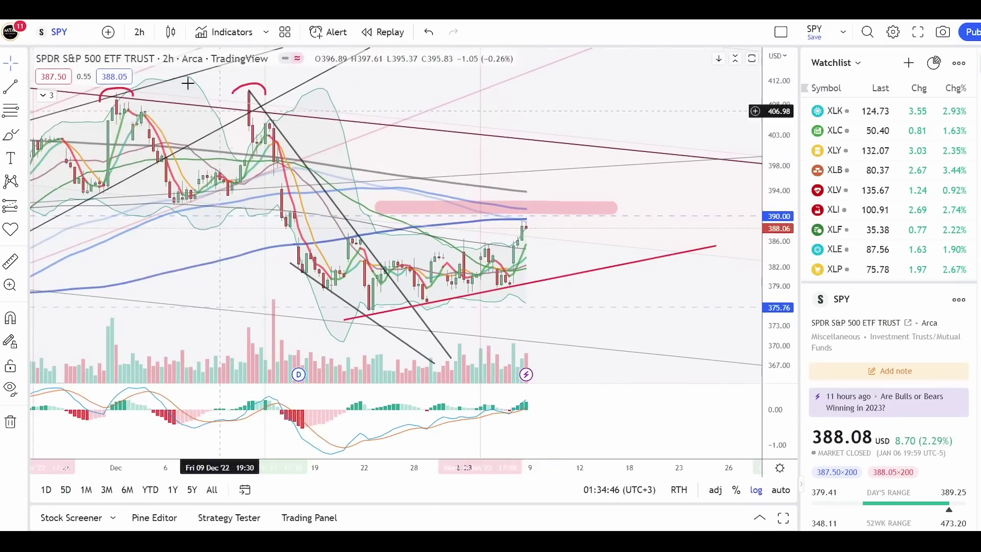
click(139, 32)
click(192, 138)
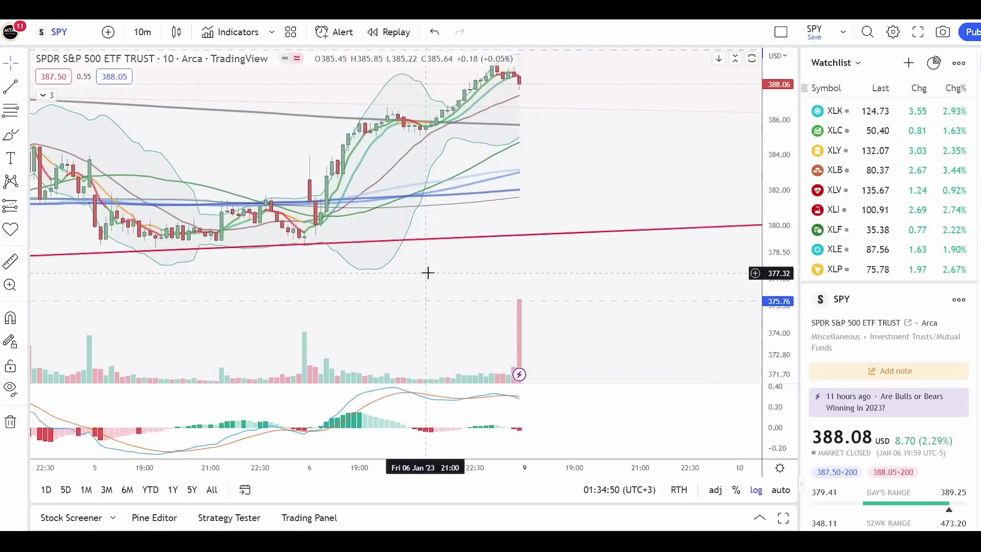
scroll(427, 270, left, 5)
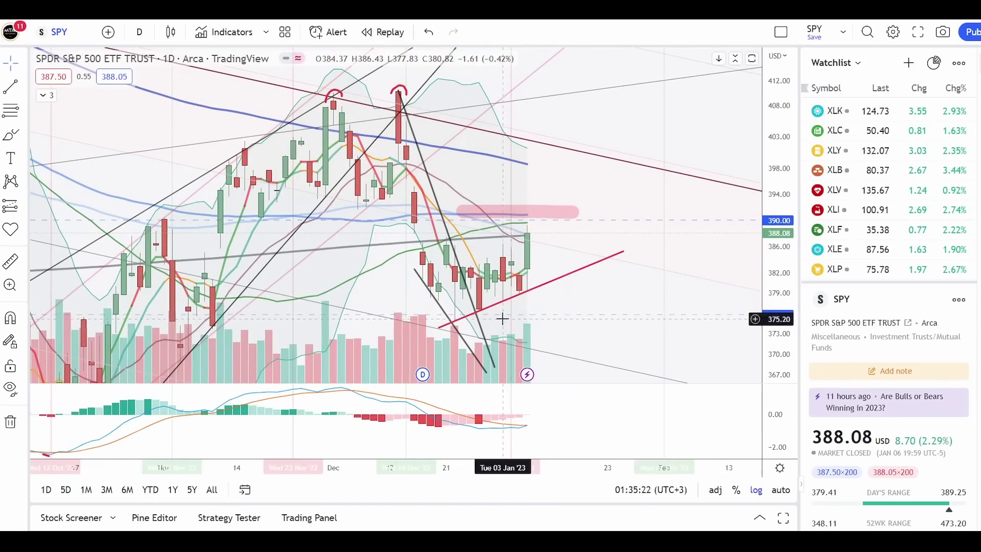
Examine the daily SPY chart's rising wedge, double top, 390.00 resistance zone and red support trend line around the latest candles.
scroll(596, 210, down, 2)
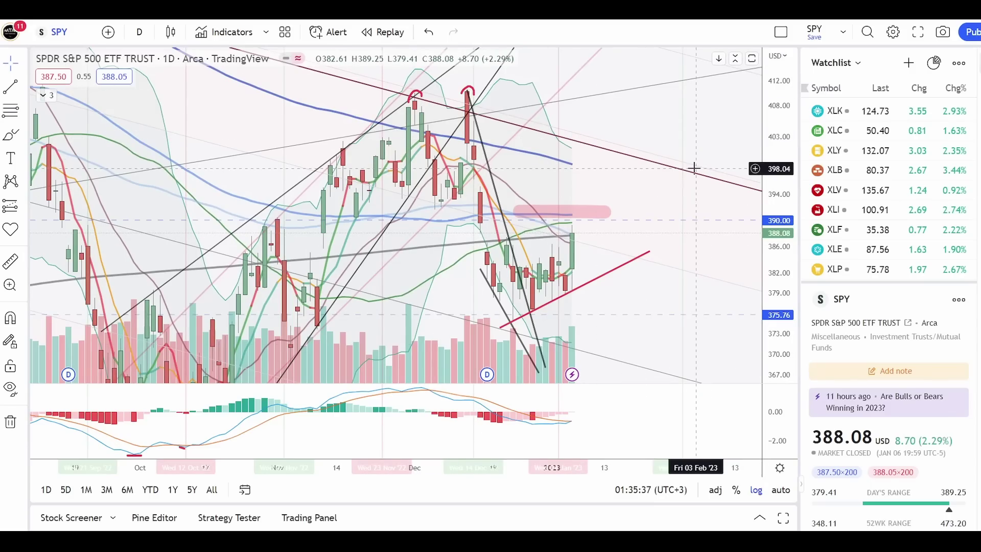
scroll(694, 169, down, 3)
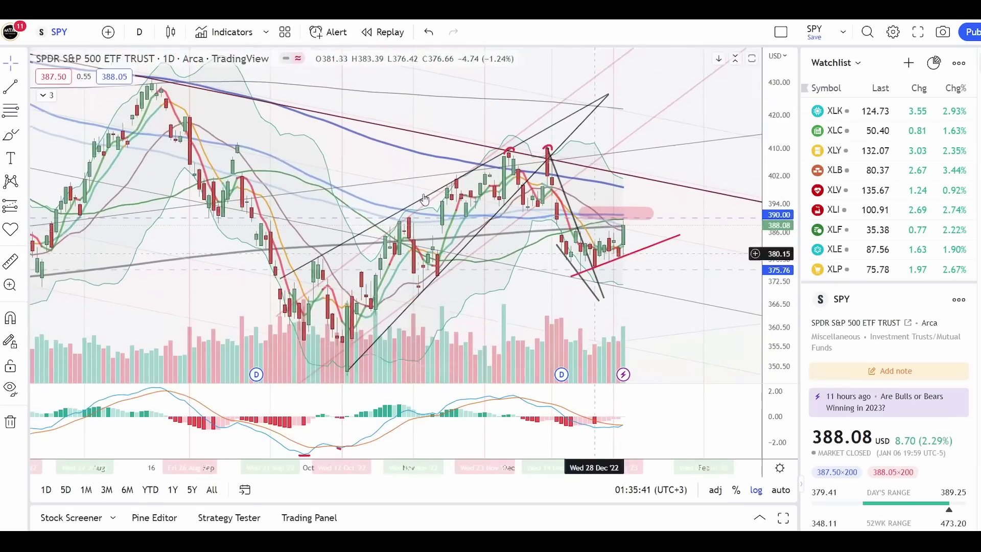
scroll(659, 261, down, 3)
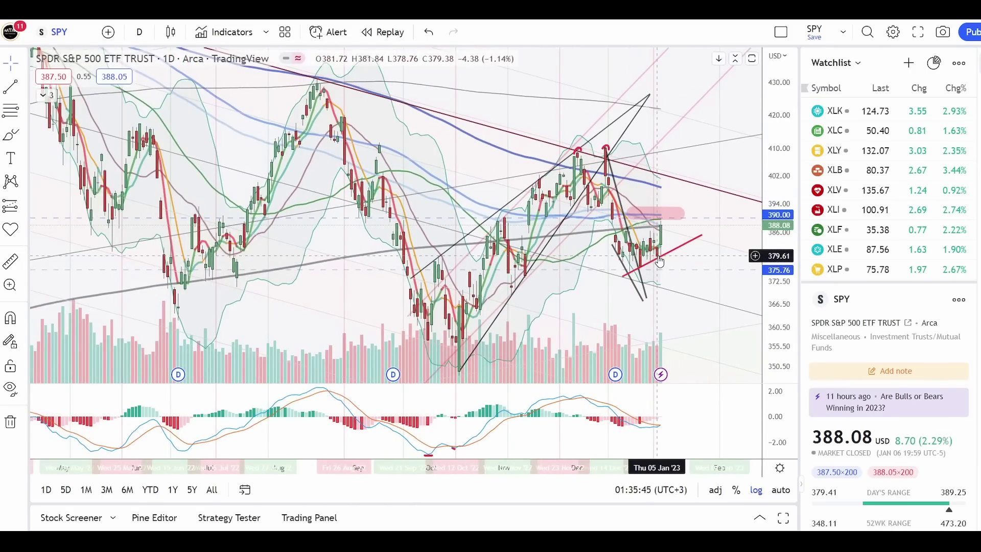
scroll(659, 261, up, 2)
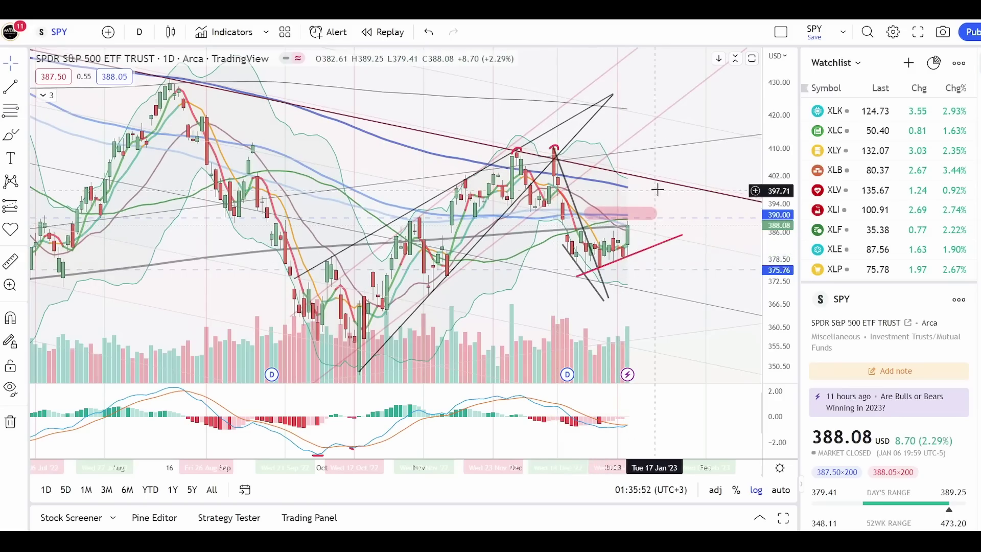
drag(696, 256, 637, 263)
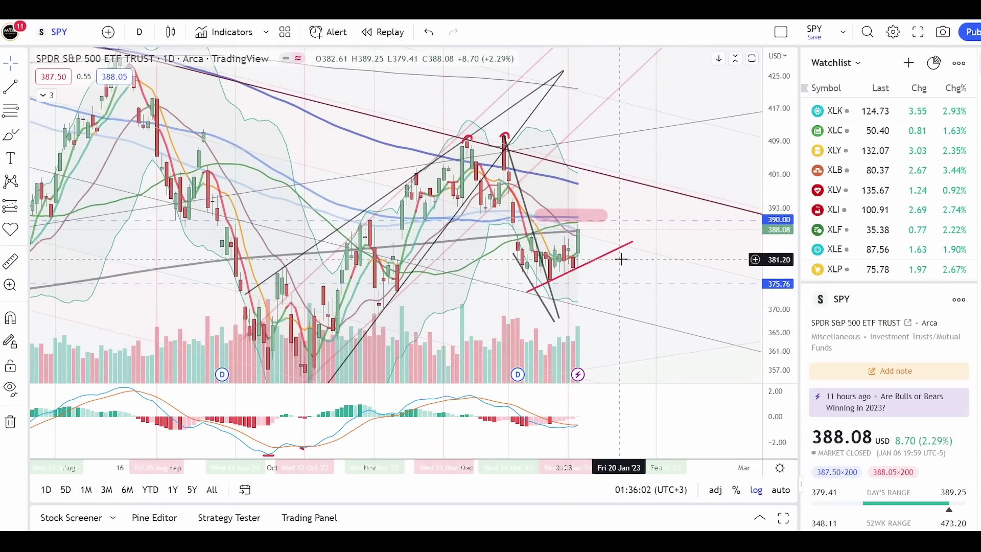
drag(689, 164, 633, 169)
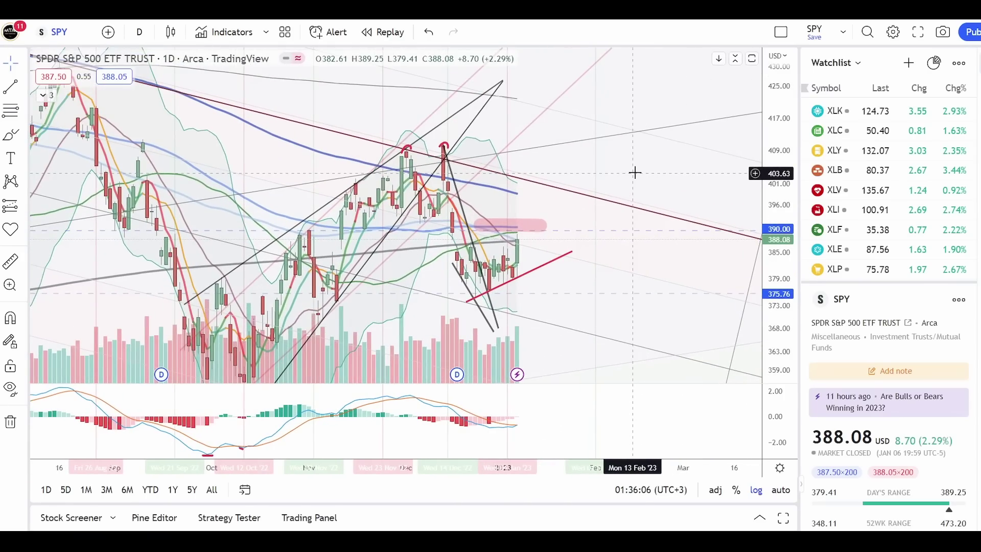
scroll(639, 186, down, 4)
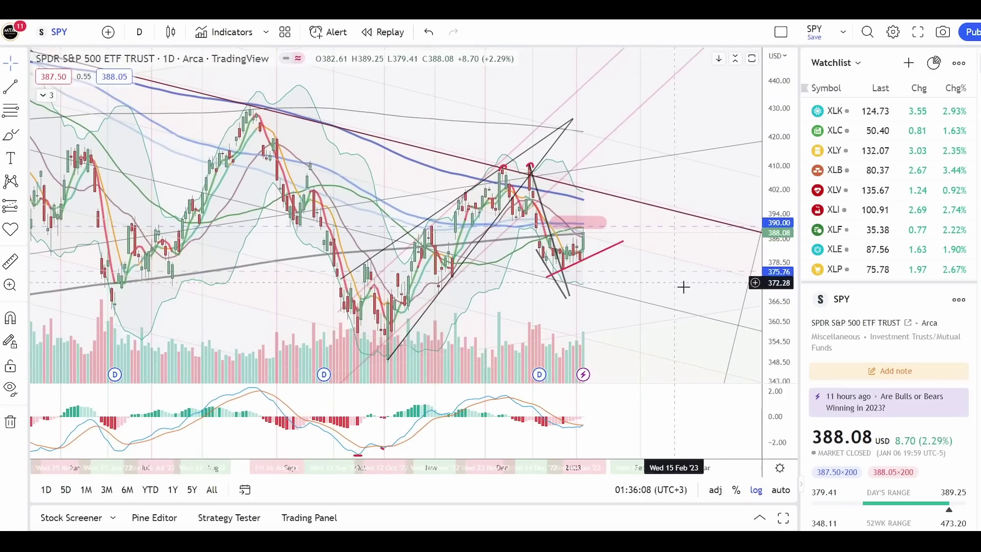
drag(697, 289, 673, 274)
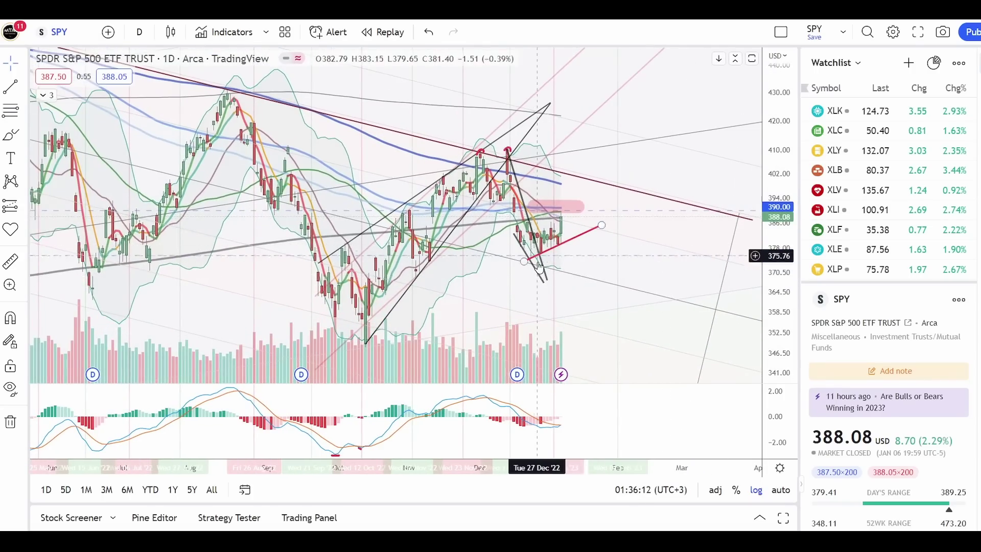
scroll(539, 263, up, 2)
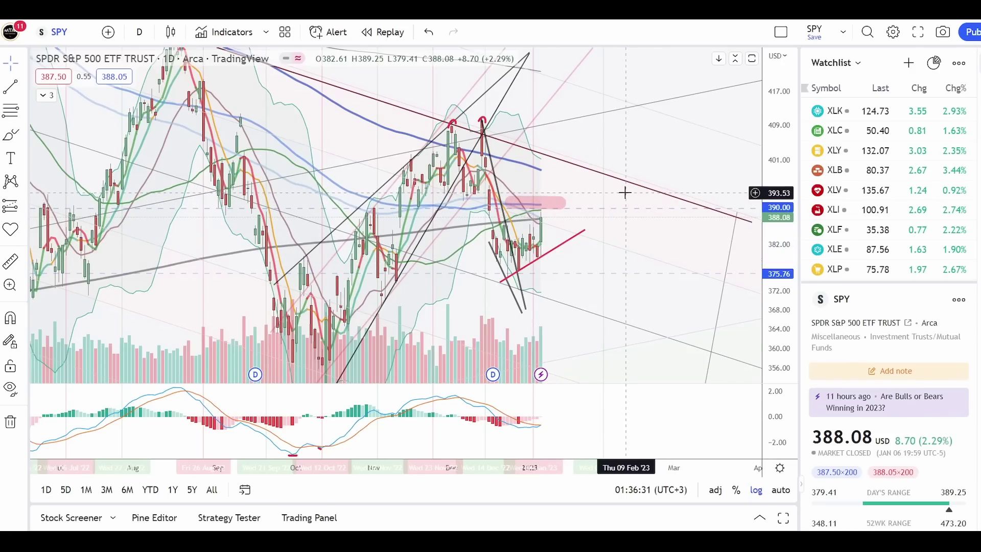
Examine SPY's full 2022 decline against the long descending dark red trend line that extends into 2023.
scroll(766, 252, down, 3)
scroll(767, 159, down, 2)
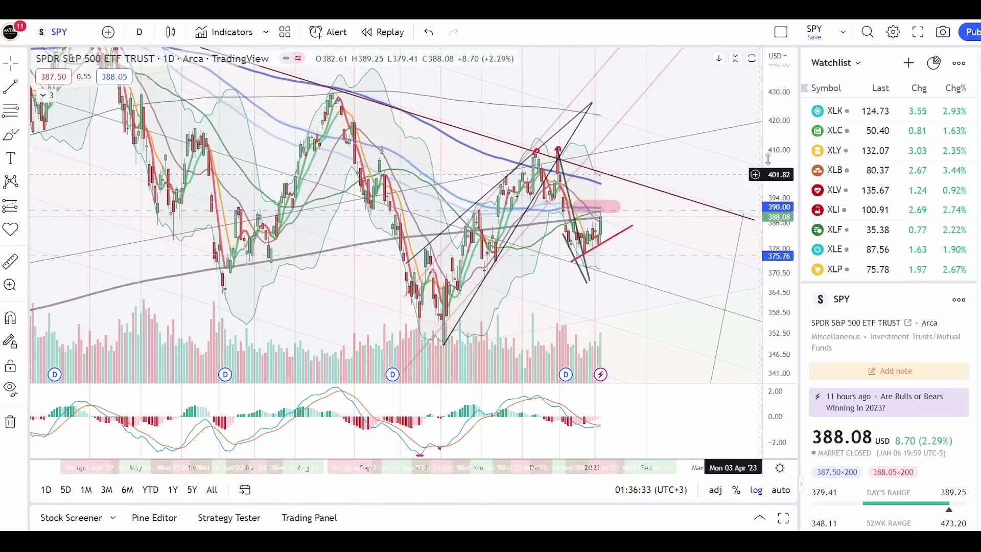
scroll(684, 279, down, 4)
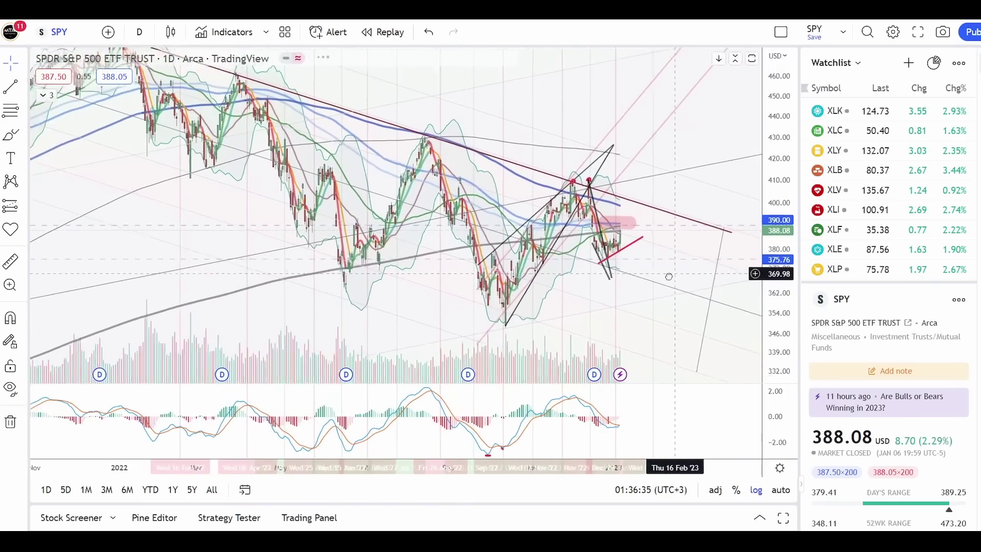
drag(669, 276, 647, 276)
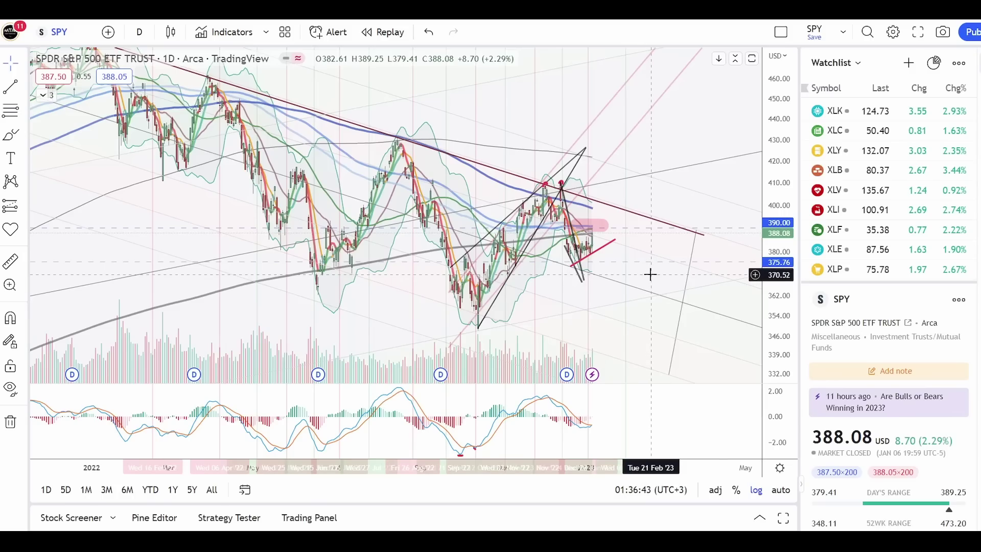
Brush a red arc from the latest candle at about 379 over a peak near 396 to about 392, plus a horizontal support line near 375.76.
scroll(650, 274, up, 5)
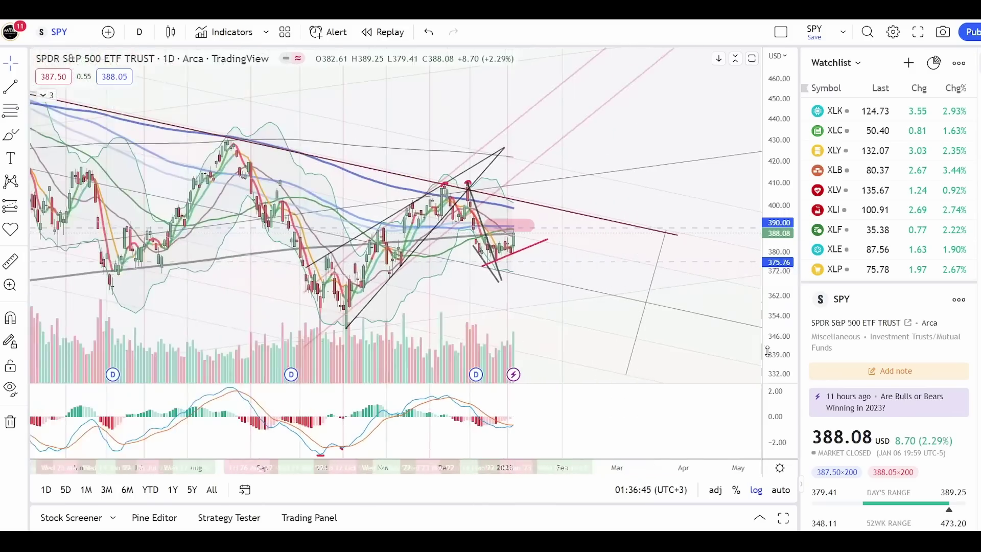
click(10, 135)
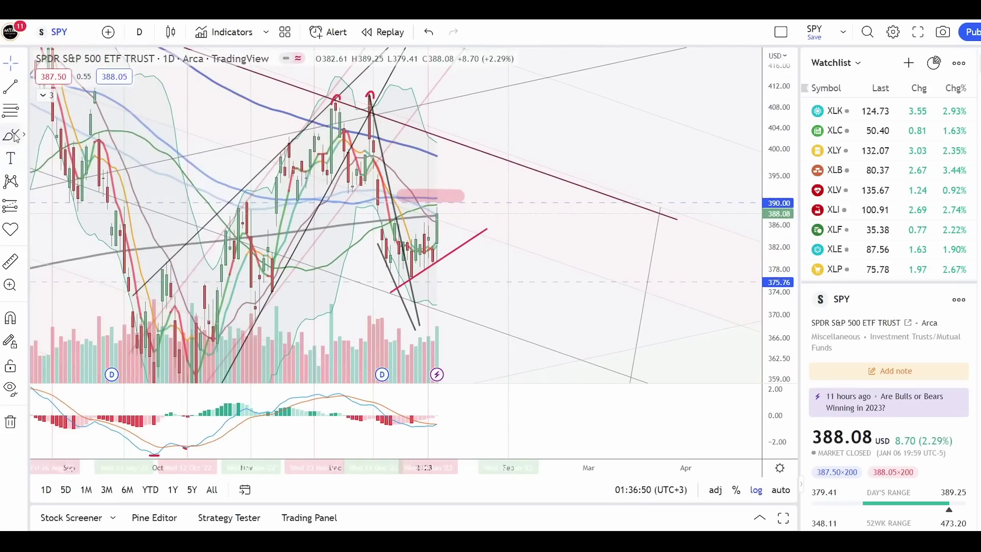
mouse_move(437, 253)
mouse_down()
mouse_move(451, 193)
mouse_move(477, 170)
mouse_move(513, 194)
mouse_up()
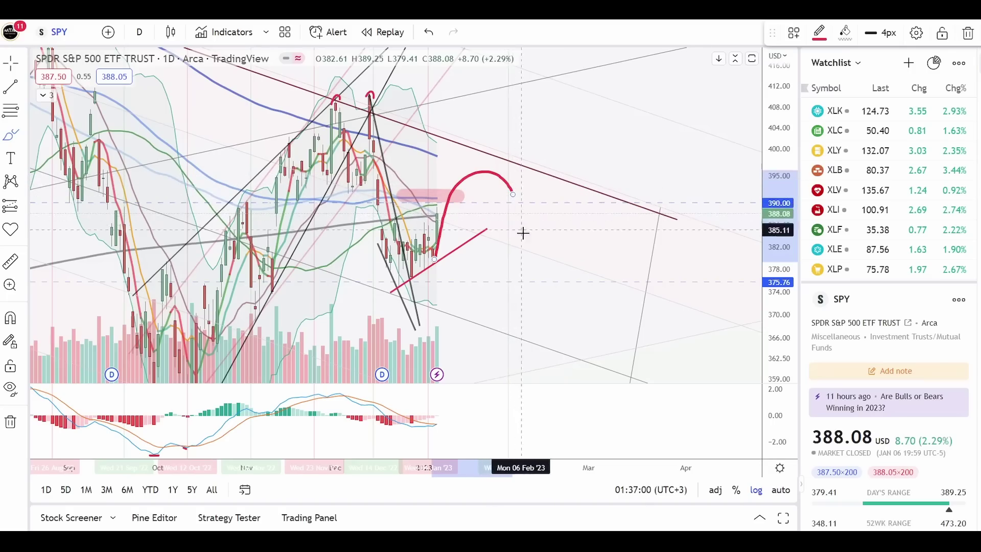
drag(551, 281, 340, 281)
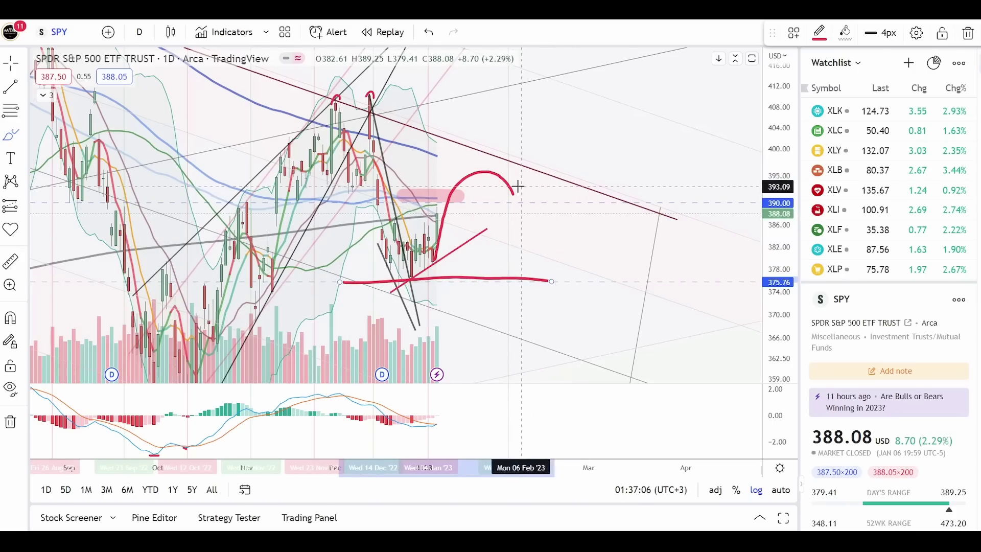
Extend the red projected path with a dip to about 385 and a rebound to about 388, and mark the arc's peak near 396.
click(518, 202)
mouse_move(516, 194)
mouse_down()
mouse_move(514, 205)
mouse_move(547, 214)
mouse_up()
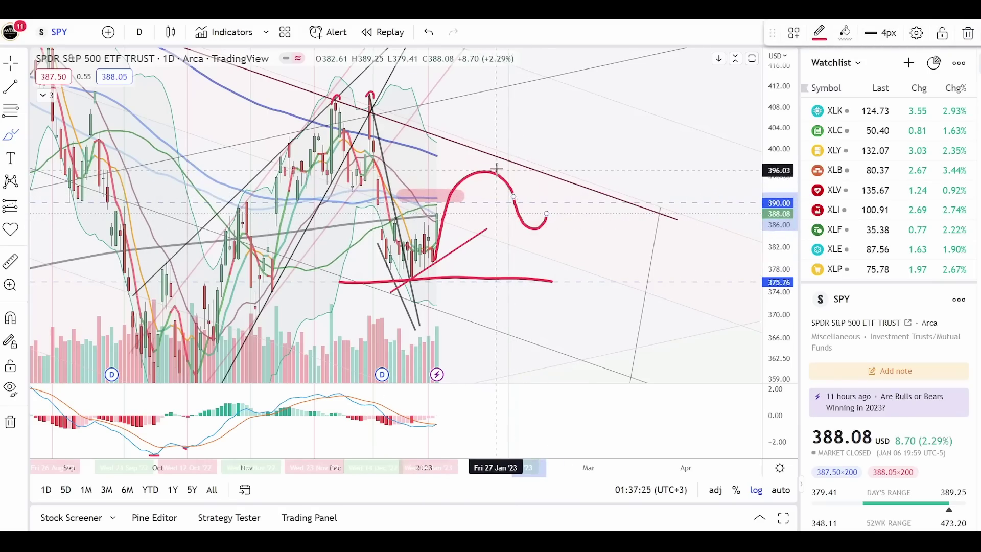
drag(496, 169, 475, 174)
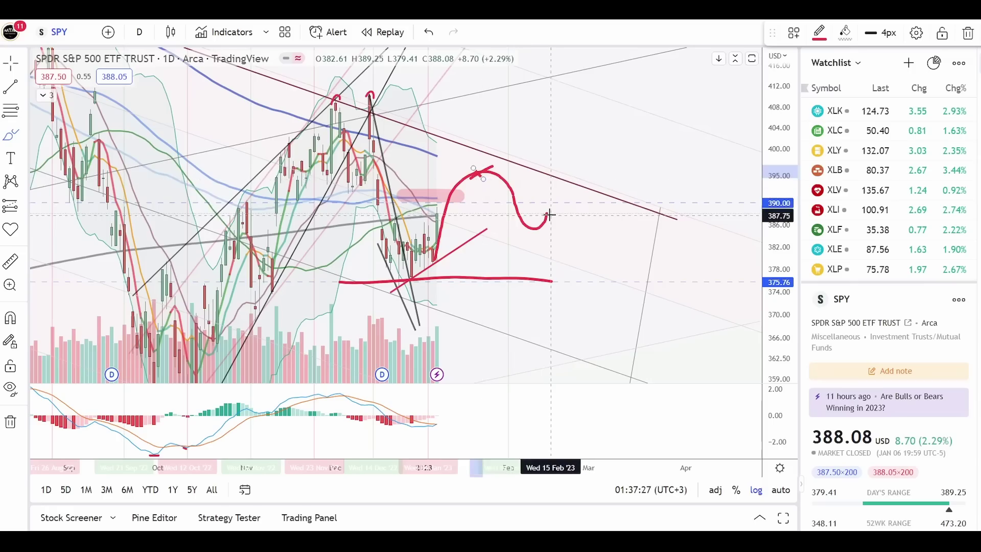
Extend the red projected path across the descending dark red trend line to about 399, and mark a cross where they meet near 395.
mouse_move(579, 158)
mouse_down()
mouse_move(552, 179)
mouse_move(564, 183)
mouse_up()
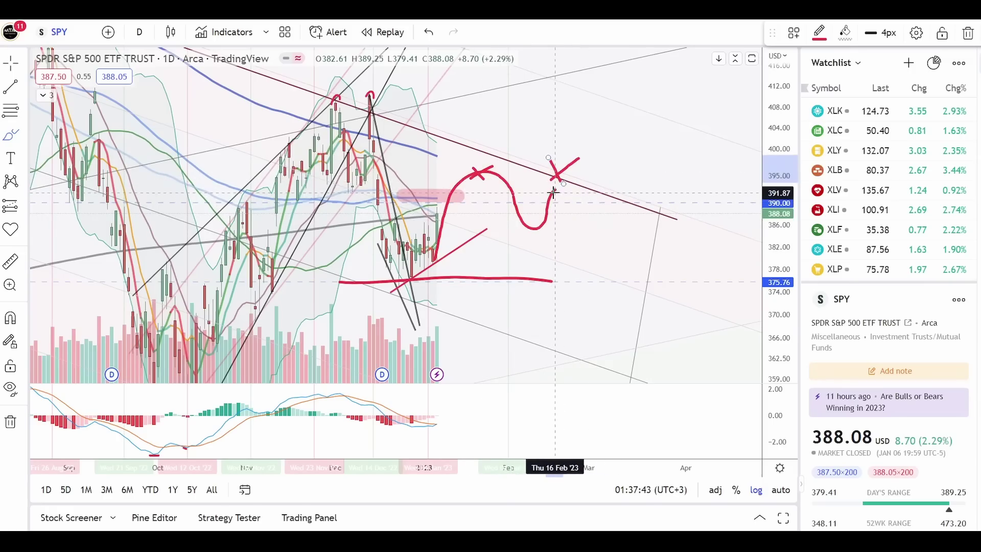
drag(562, 170, 597, 154)
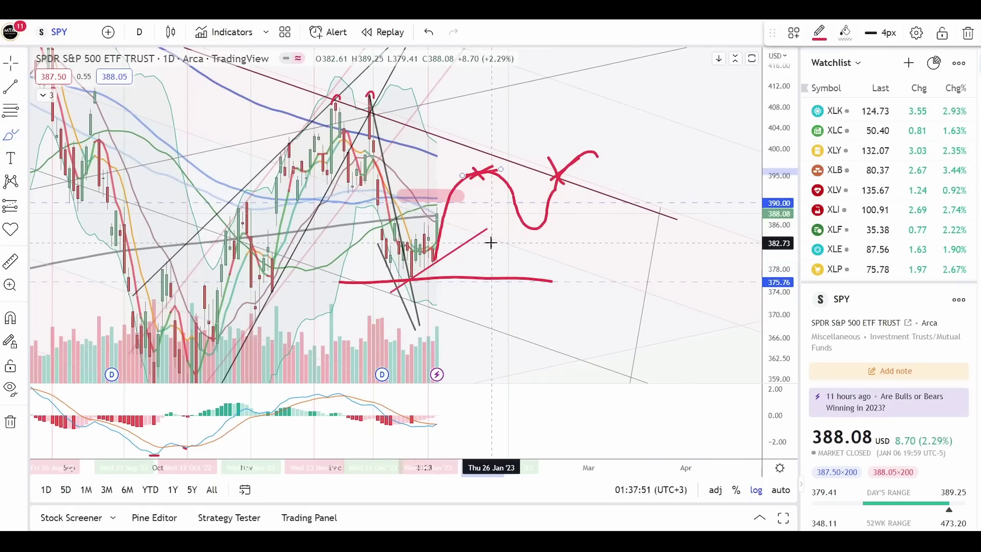
scroll(470, 230, down, 2)
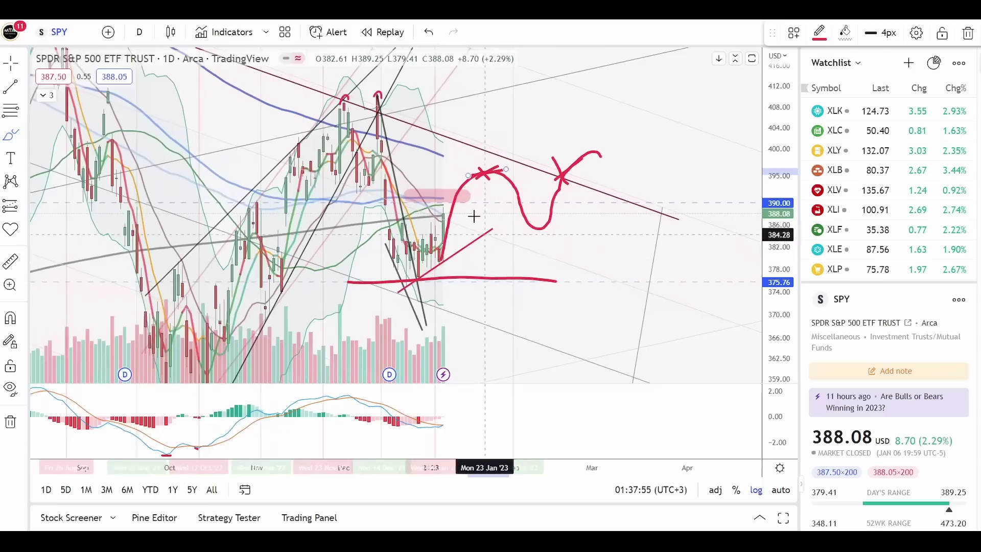
Brush a red head-and-shoulders outline with a neckline near 375.76, a crossed right shoulder near 399 and a projected drop through the neckline.
mouse_move(223, 329)
mouse_down()
mouse_move(241, 209)
mouse_move(278, 282)
mouse_move(340, 97)
mouse_move(416, 255)
mouse_move(477, 174)
mouse_move(528, 230)
mouse_up()
drag(470, 157, 472, 185)
mouse_move(525, 142)
mouse_down()
mouse_move(478, 157)
mouse_move(517, 163)
mouse_move(571, 281)
mouse_up()
drag(477, 273, 236, 289)
drag(606, 267, 525, 305)
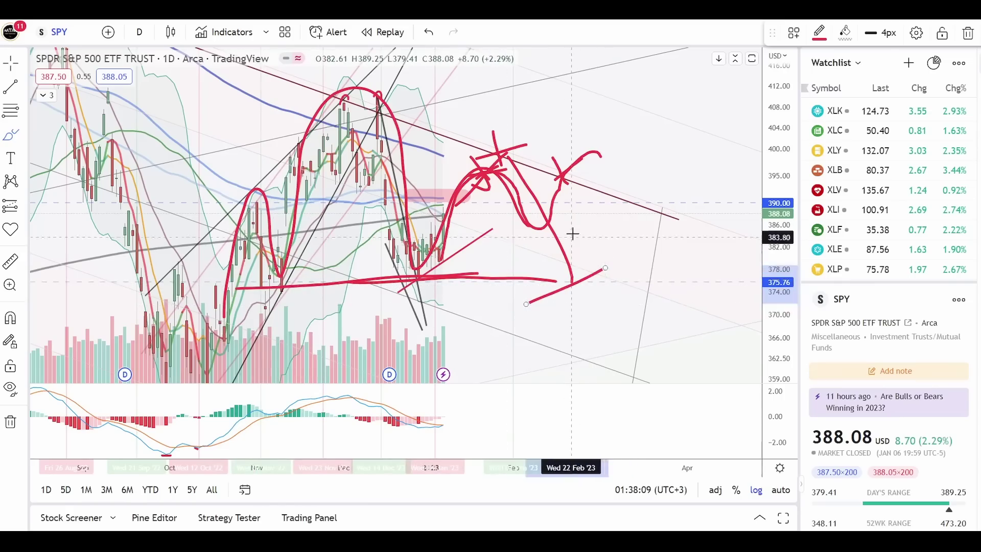
drag(572, 233, 643, 358)
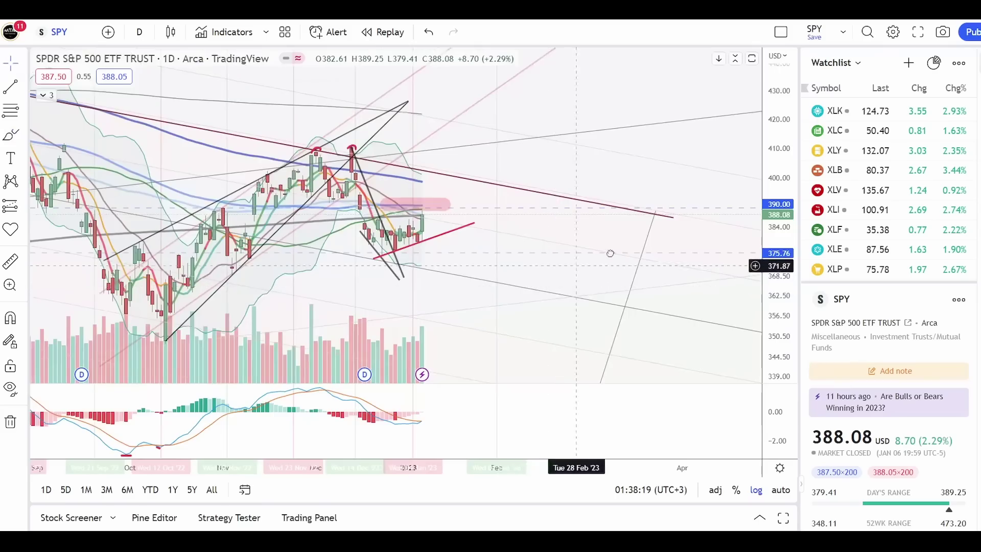
Draw a rising red trend line from about 359.78 on 7 Sep '22 to 387.61 on 14 Mar '23, with a parallel copy above it.
mouse_move(575, 250)
mouse_down()
mouse_move(703, 229)
mouse_move(649, 278)
mouse_move(606, 257)
mouse_up()
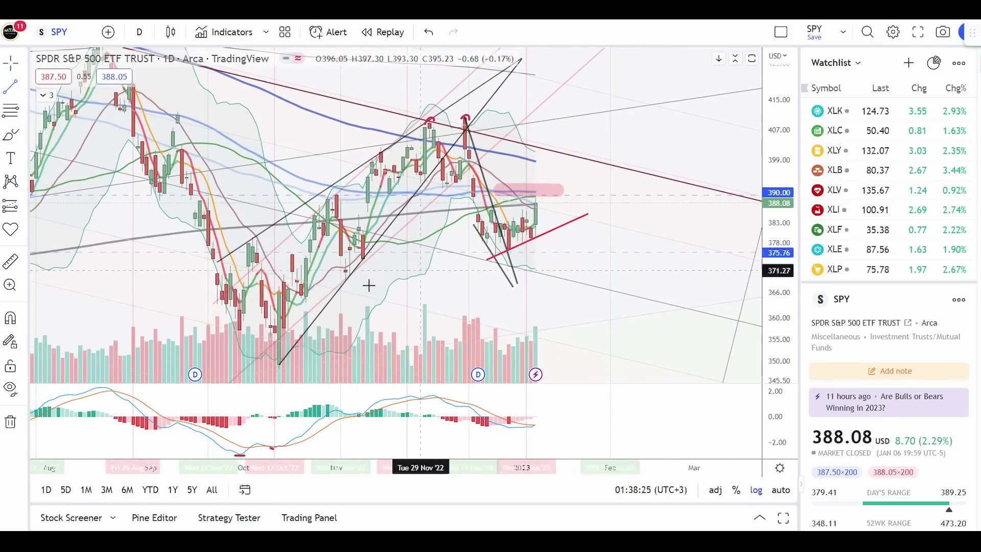
click(686, 202)
click(289, 295)
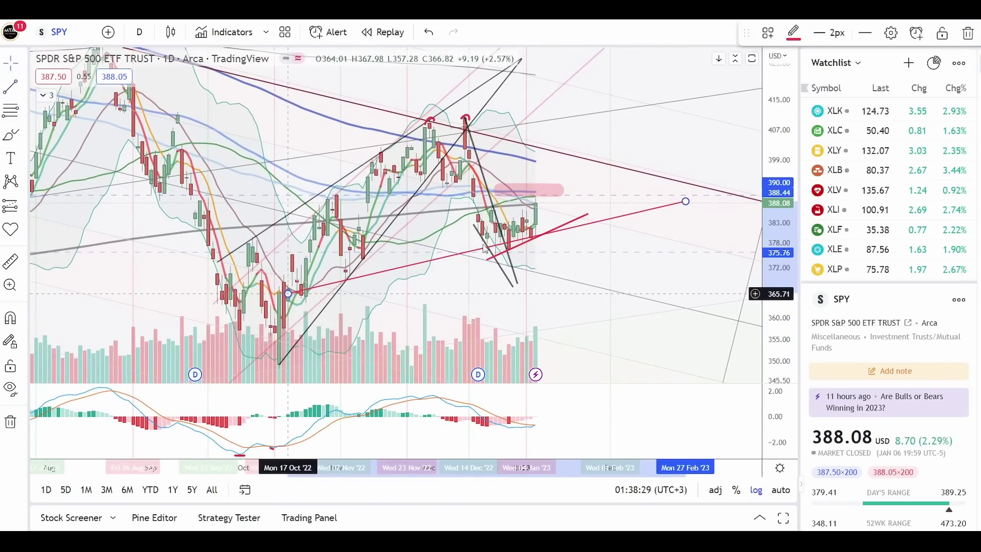
drag(686, 201, 721, 204)
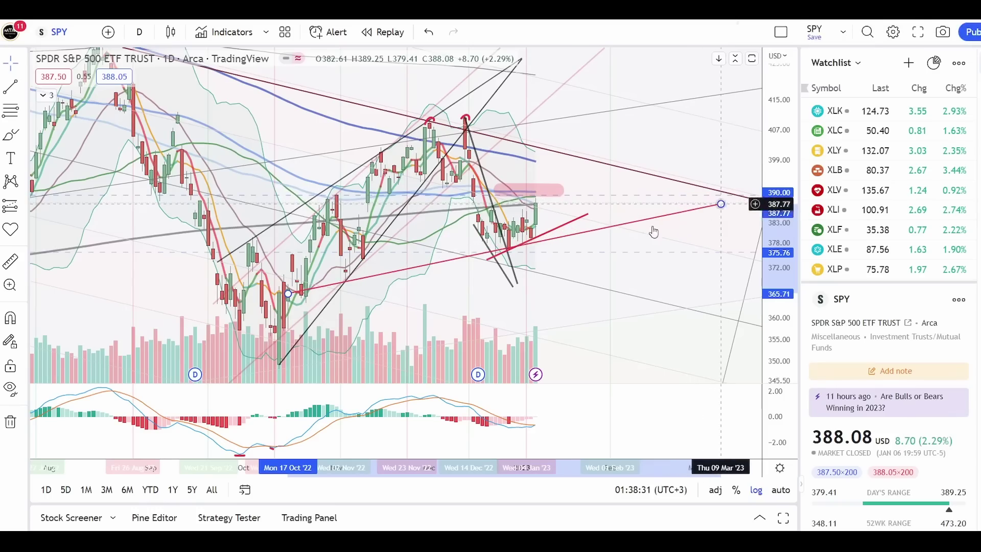
drag(288, 294, 165, 321)
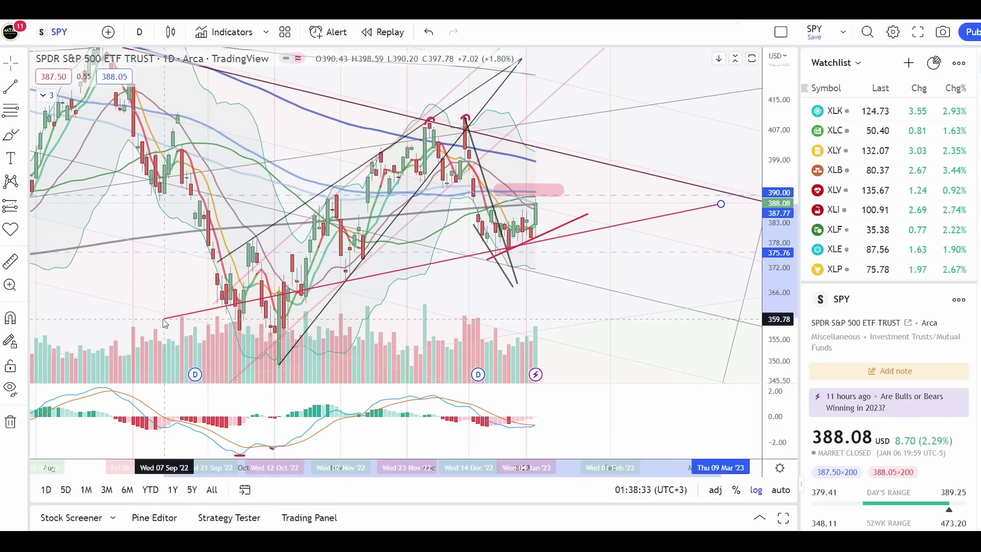
drag(721, 204, 734, 206)
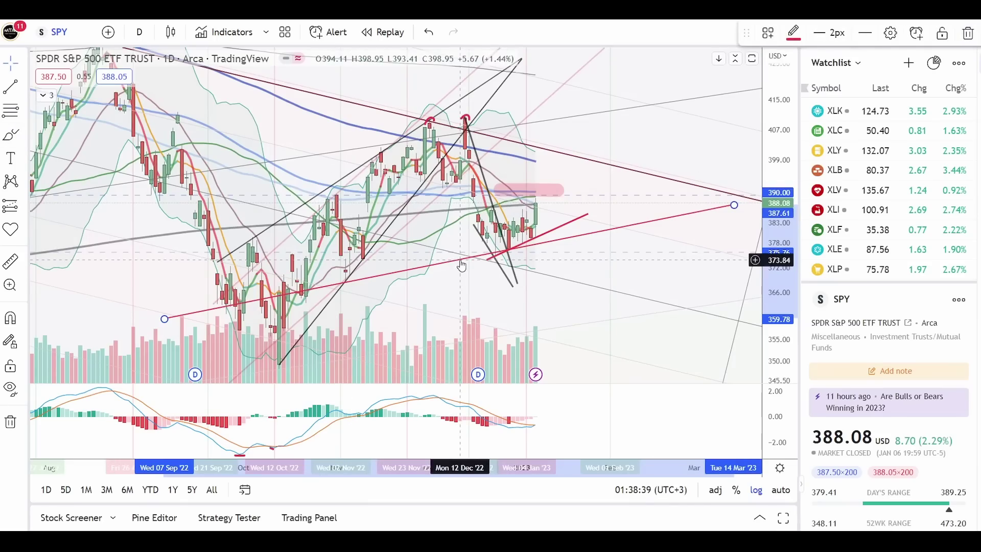
drag(539, 242, 547, 156)
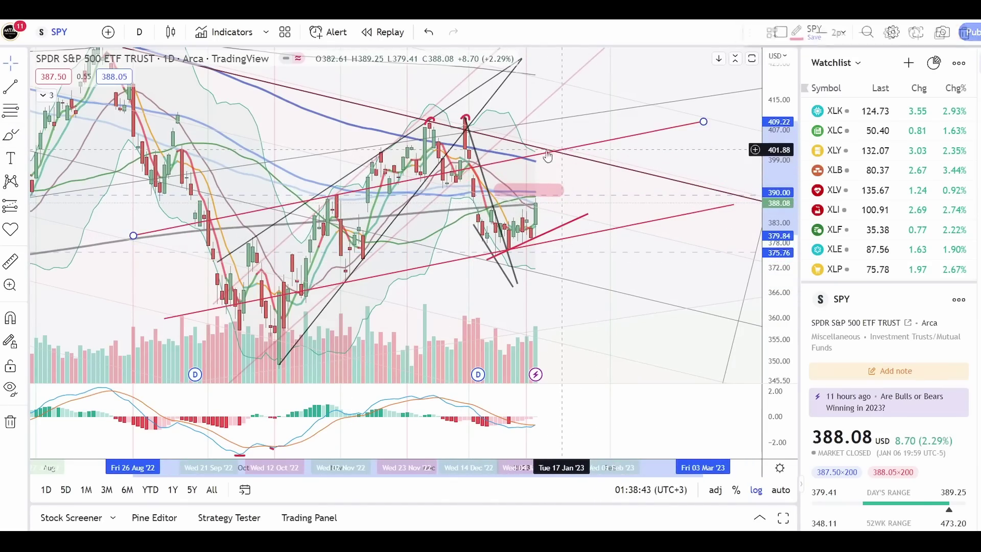
Brush a red head-and-shoulders outline from mid-October into February along the rising channel, and cross its right shoulder's peak near 399.
click(11, 136)
mouse_move(296, 292)
mouse_down()
mouse_move(332, 198)
mouse_move(363, 250)
mouse_move(375, 184)
mouse_move(450, 126)
mouse_move(501, 217)
mouse_move(534, 209)
mouse_move(571, 156)
mouse_move(599, 179)
mouse_move(619, 230)
mouse_up()
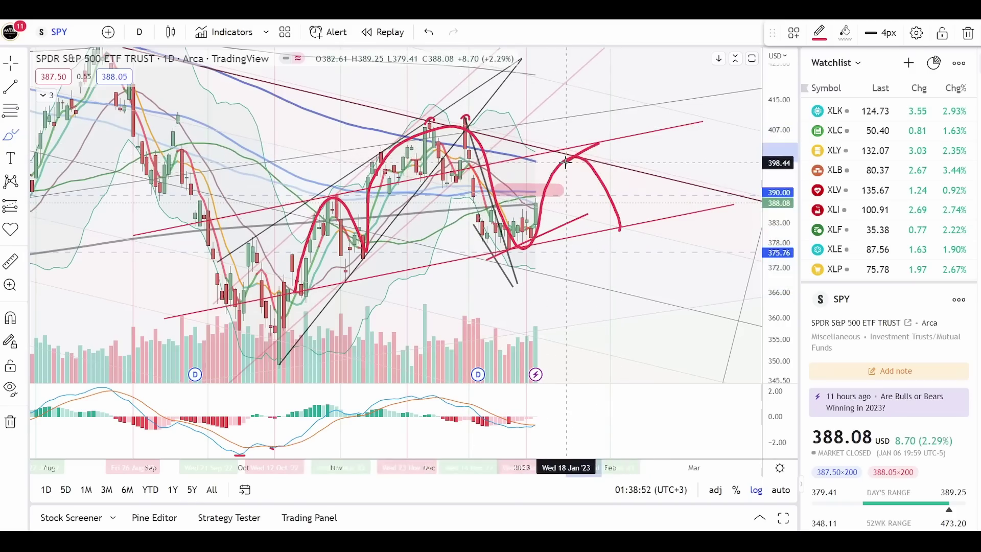
mouse_move(599, 144)
mouse_down()
mouse_move(573, 142)
mouse_move(588, 171)
mouse_up()
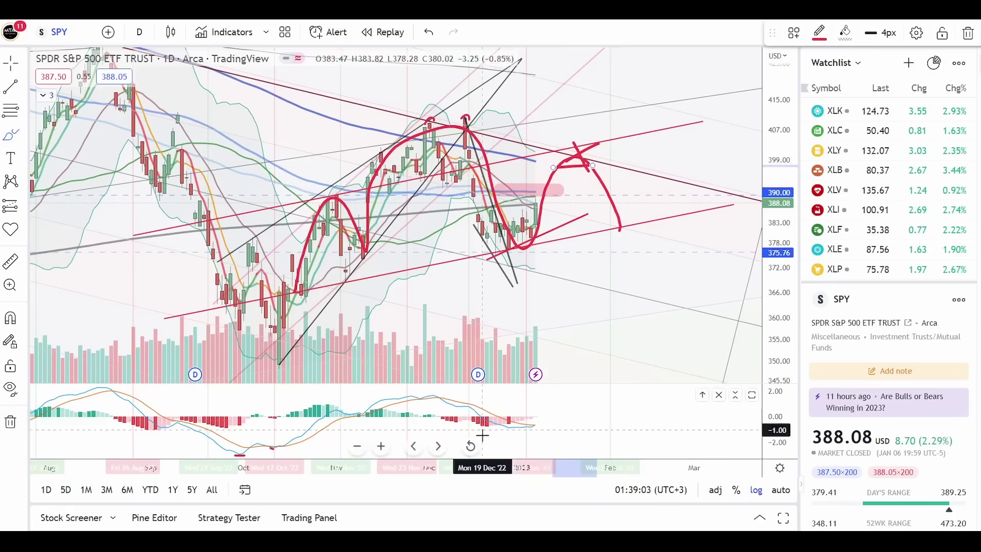
Hatch the area under the right shoulder's peak in red and extend the projected drop below the channel to about 361.80.
scroll(507, 277, up, 1)
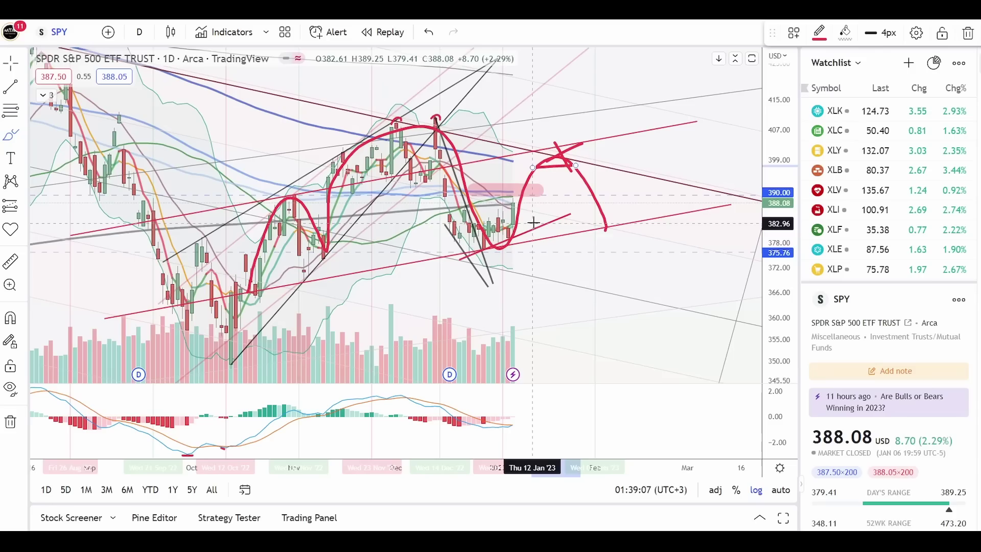
key(ctrl+z)
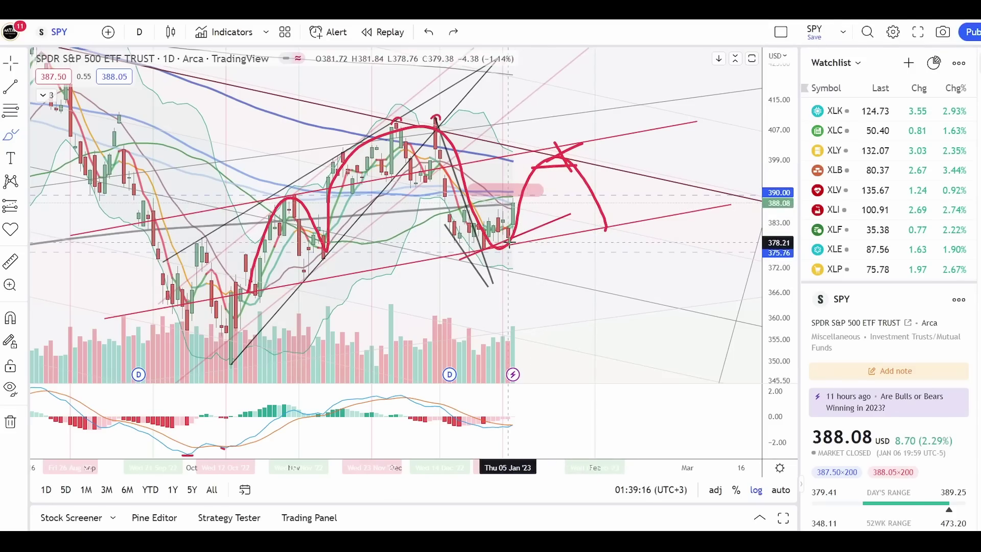
click(533, 168)
drag(533, 169, 562, 196)
drag(605, 227, 641, 310)
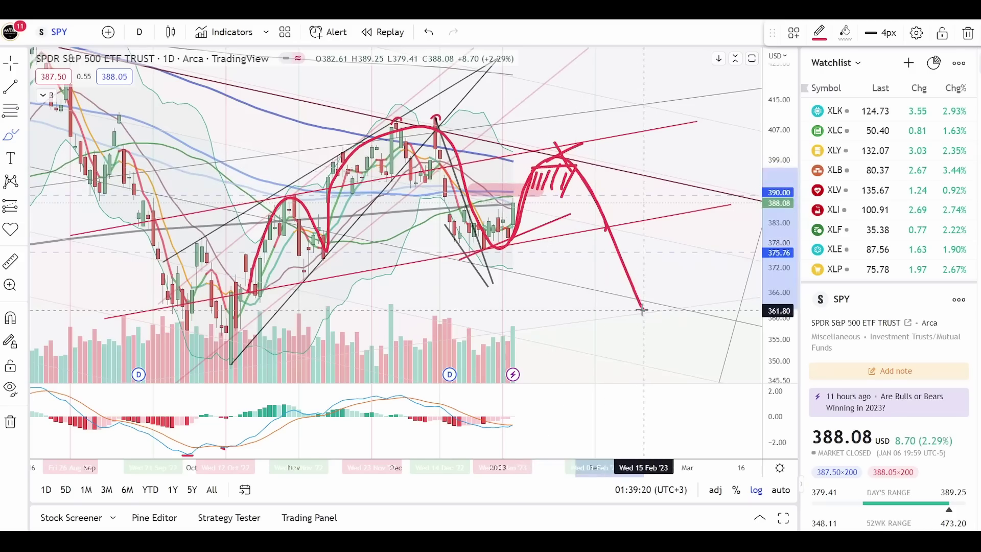
scroll(677, 291, down, 6)
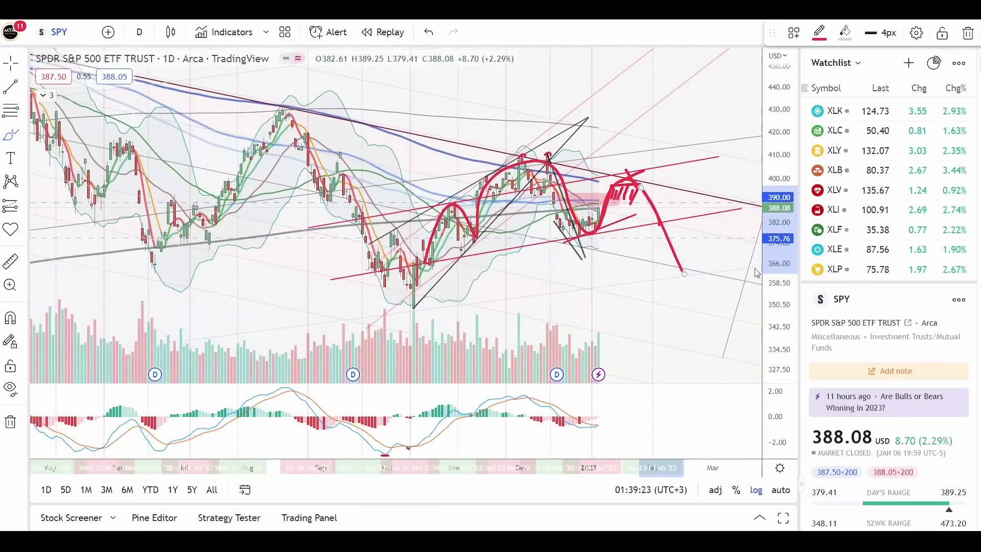
Switch to the Trading Economics calendar and read the US releases scheduled for January 9 to 13, 2023, especially Thursday's inflation data.
mouse_move(196, 136)
mouse_down()
mouse_move(169, 152)
mouse_move(195, 137)
mouse_up()
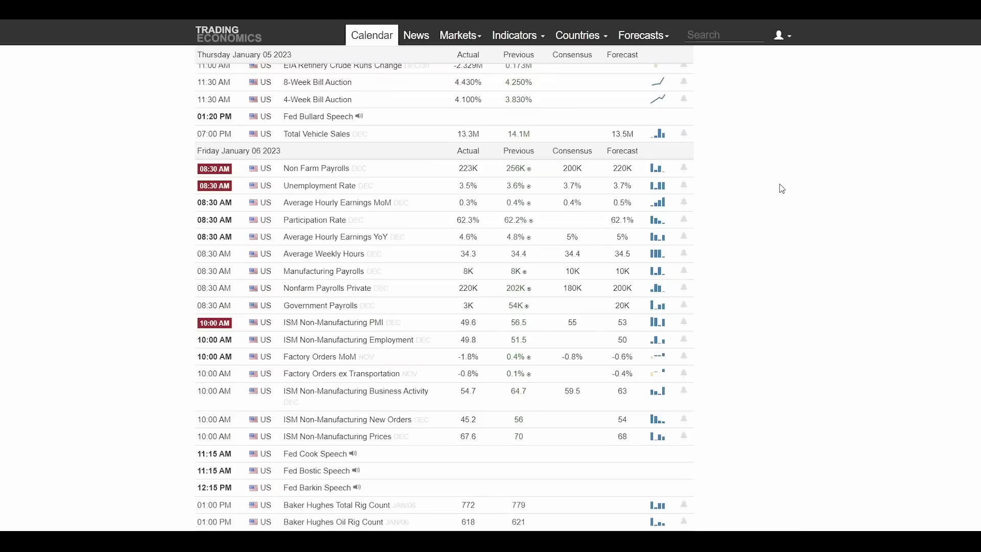
scroll(782, 188, down, 12)
scroll(781, 189, up, 4)
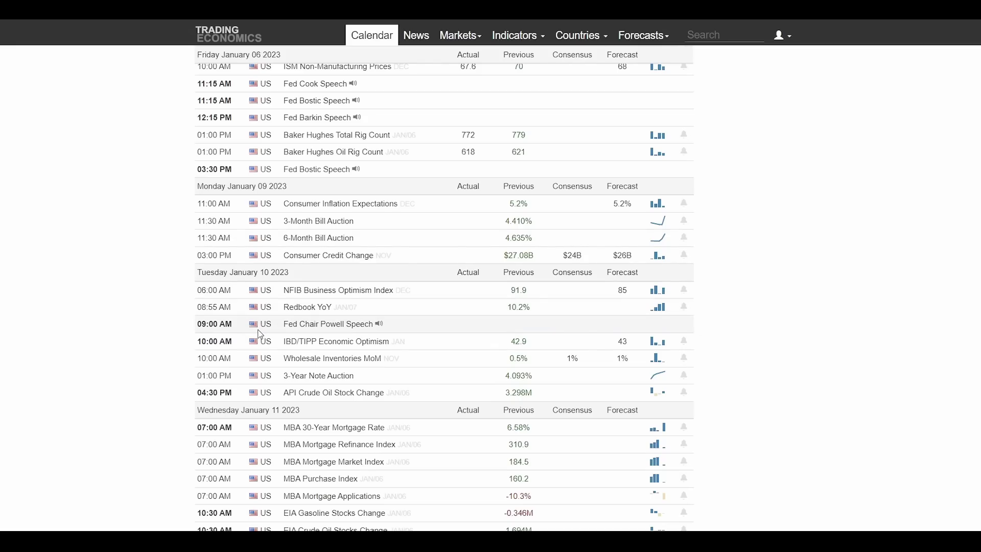
scroll(722, 193, down, 3)
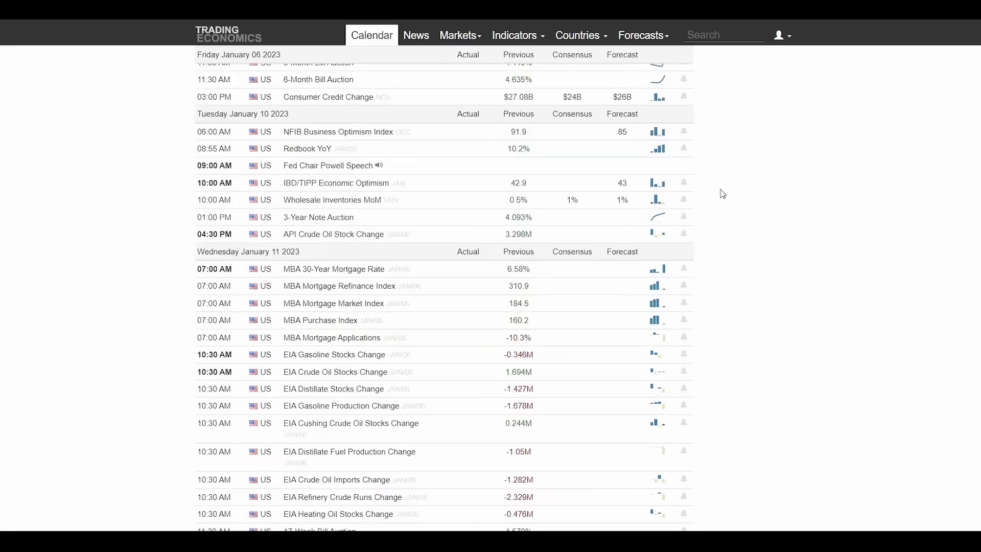
scroll(611, 309, down, 3)
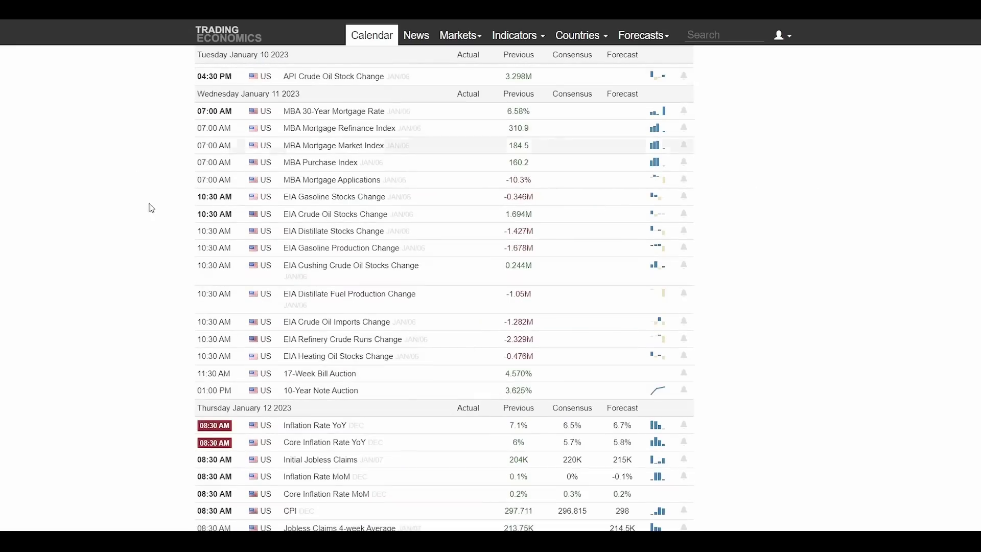
scroll(670, 225, down, 2)
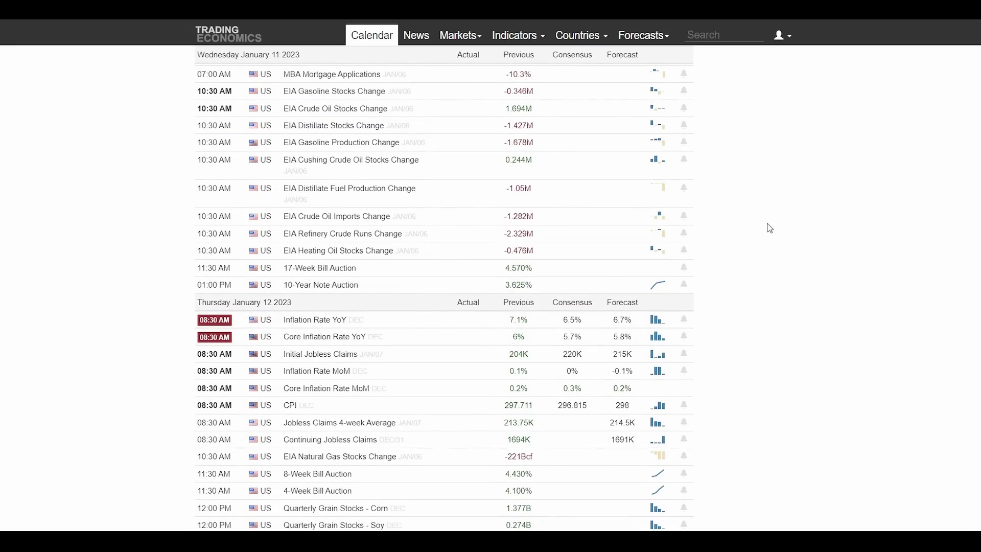
scroll(787, 225, down, 3)
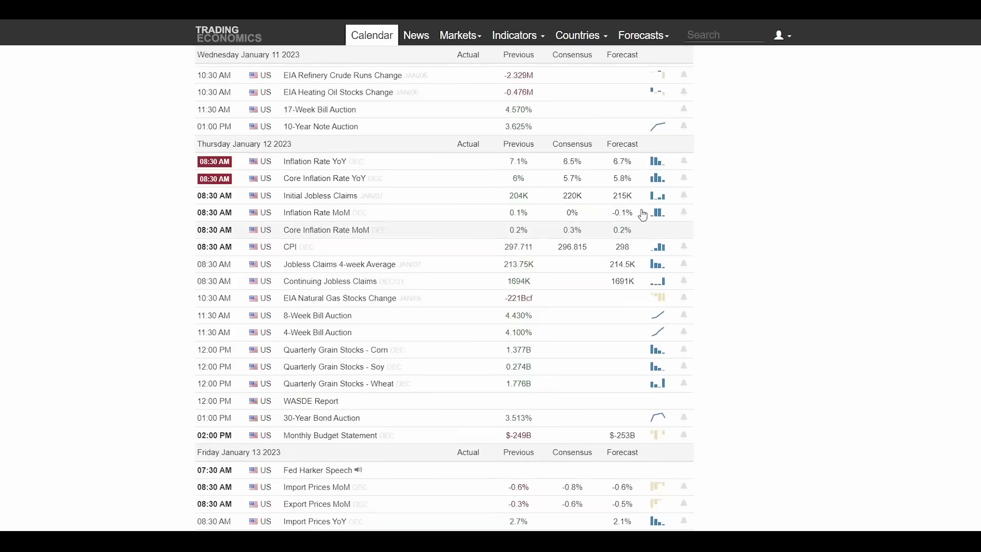
scroll(757, 235, up, 2)
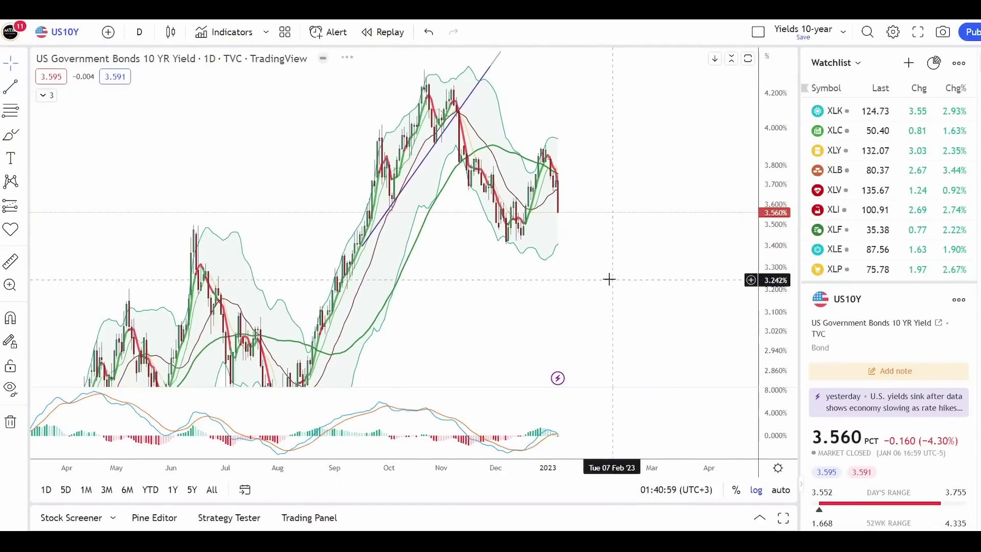
Compare the US10Y daily chart's trend line break and recent decline with SPY's latest candles on its daily chart.
scroll(608, 291, up, 5)
drag(274, 335, 563, 143)
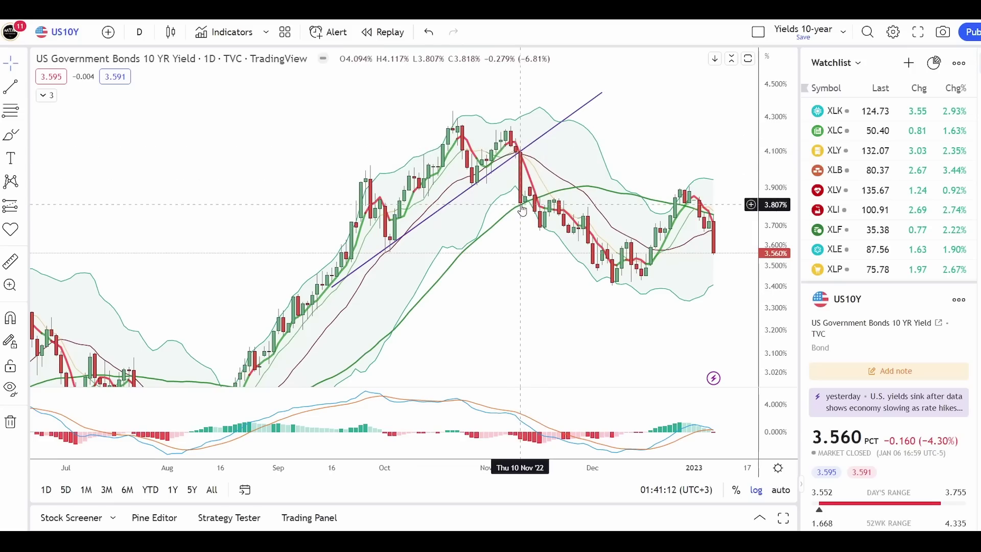
key(ctrl+Tab)
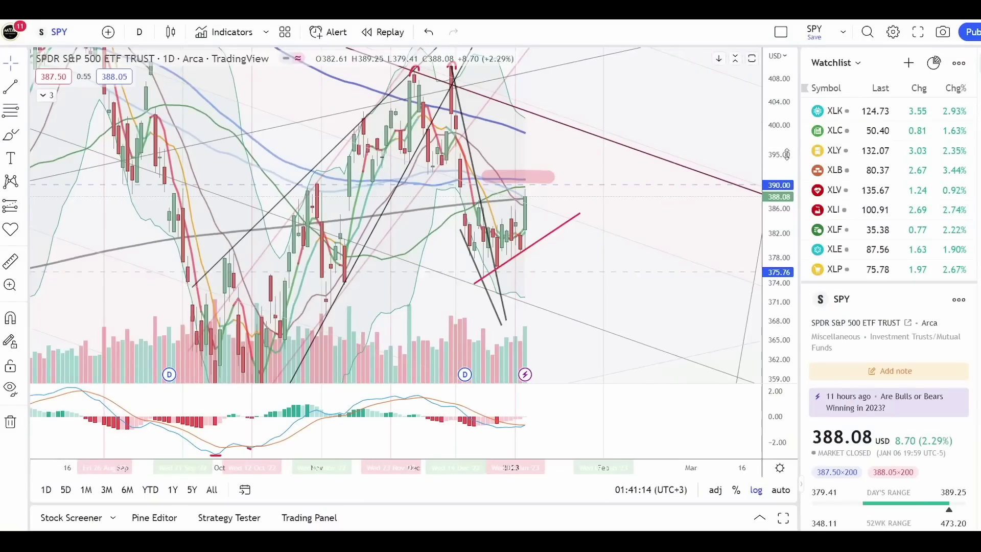
scroll(786, 154, down, 2)
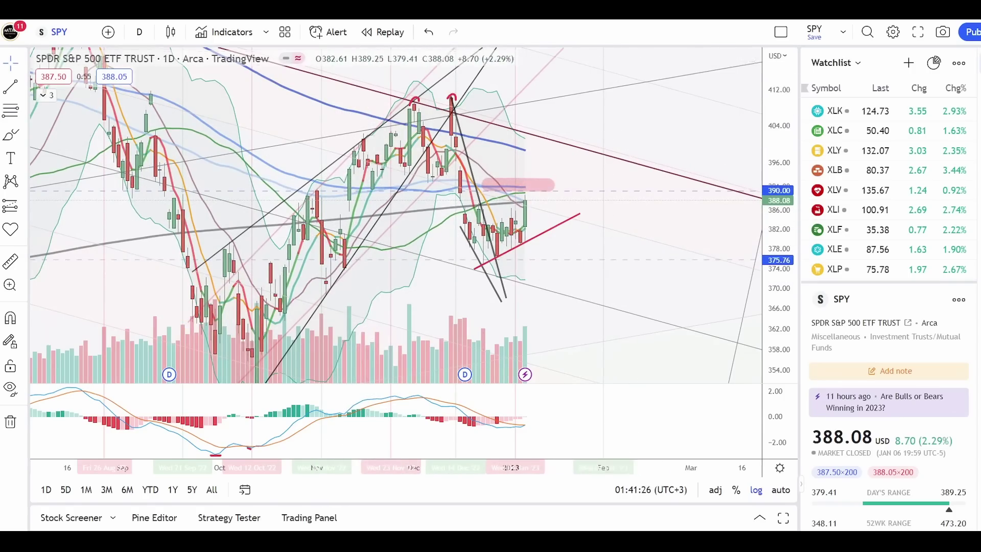
On the US10Y chart, brush a red head-and-shoulders outline from late September, and mark the November trend line break and drop to about 3.8%.
key(Down)
key(Down)
key(Down)
key(Down)
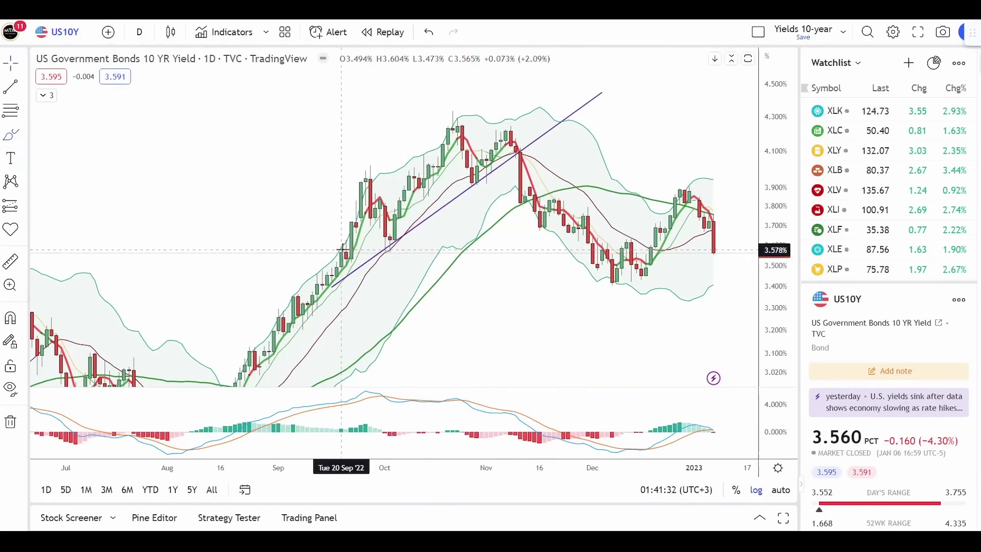
mouse_move(342, 250)
mouse_down()
mouse_move(370, 179)
mouse_move(409, 202)
mouse_move(458, 141)
mouse_move(519, 152)
mouse_move(496, 161)
mouse_up()
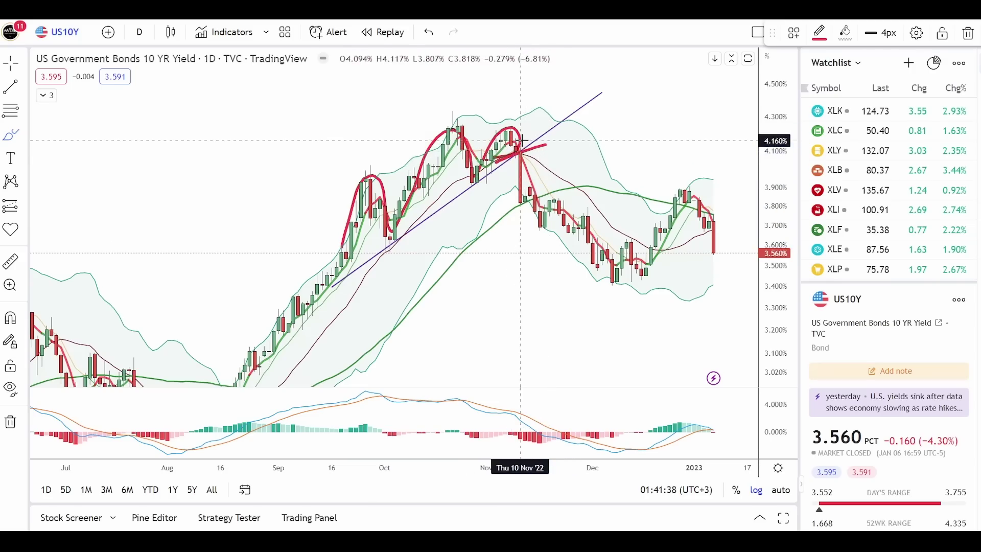
drag(521, 144, 516, 210)
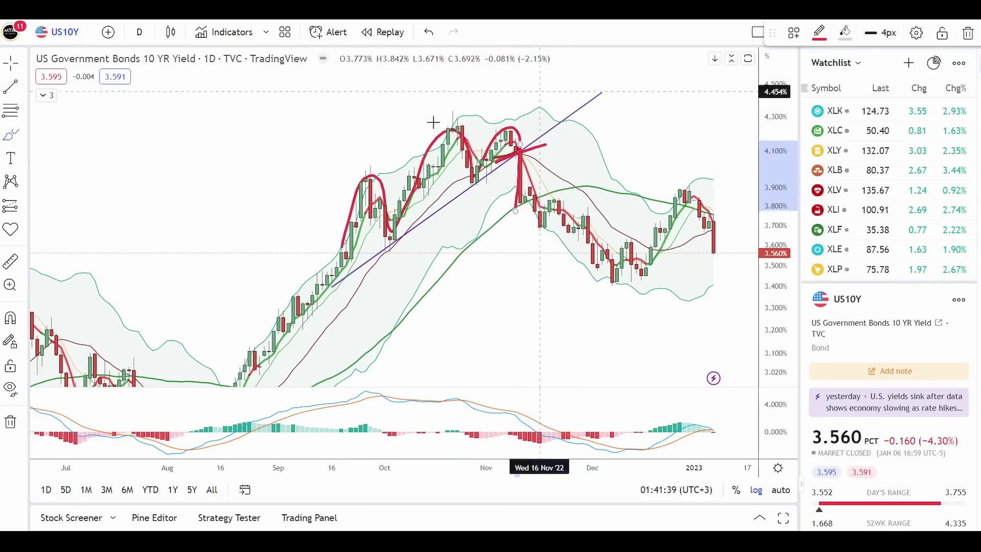
Brush a horizontal support line beneath the December lows on the US10Y chart at about 3.4%.
scroll(486, 322, right, 3)
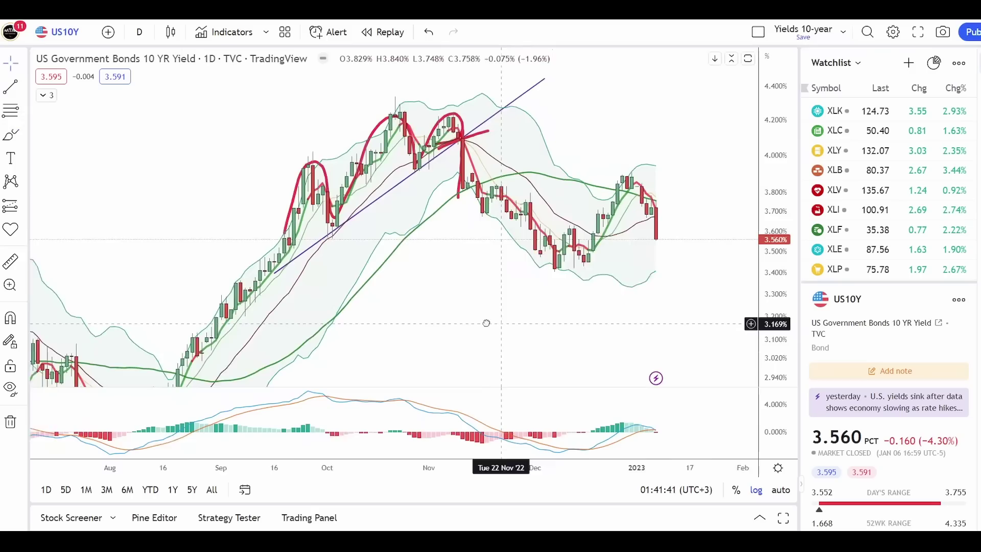
scroll(694, 167, up, 3)
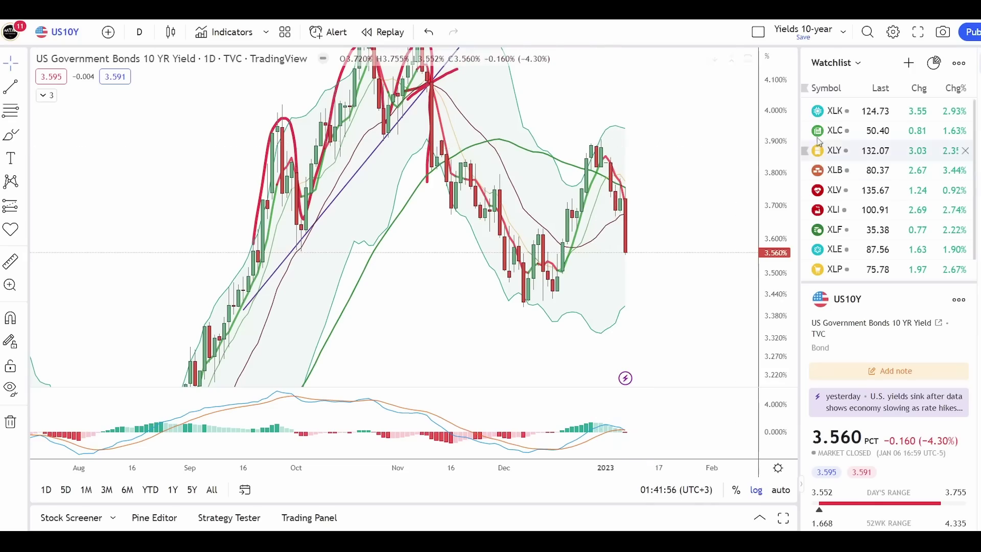
scroll(659, 312, down, 4)
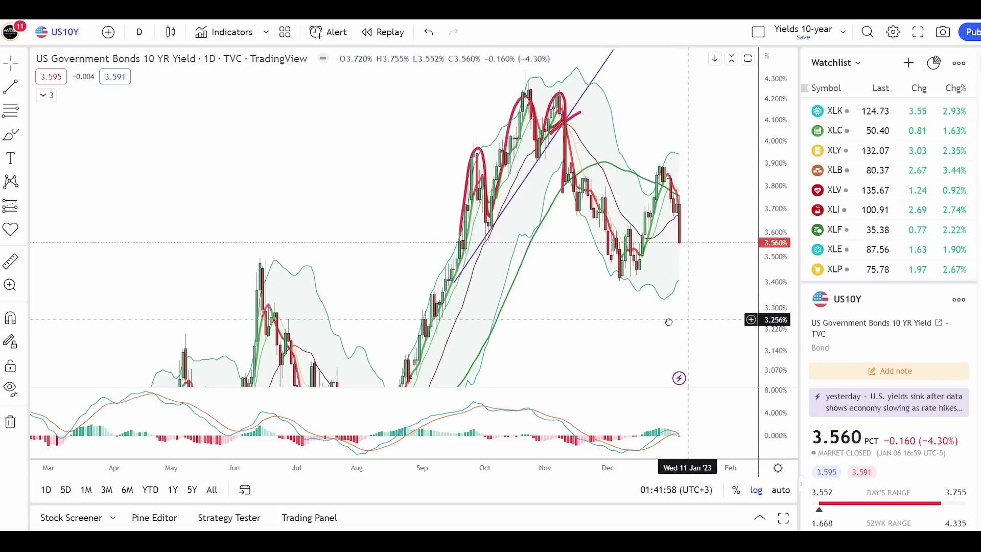
scroll(669, 322, right, 5)
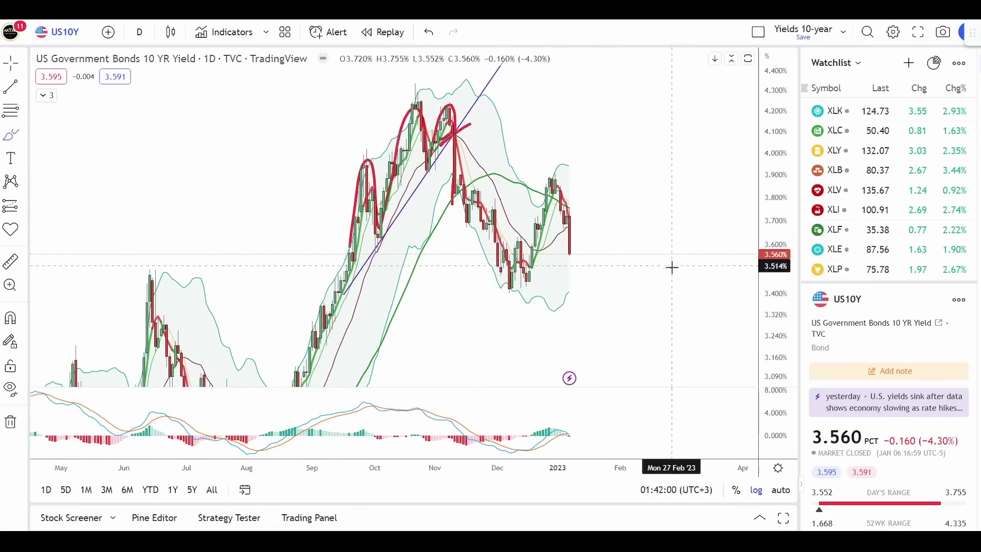
drag(610, 290, 469, 292)
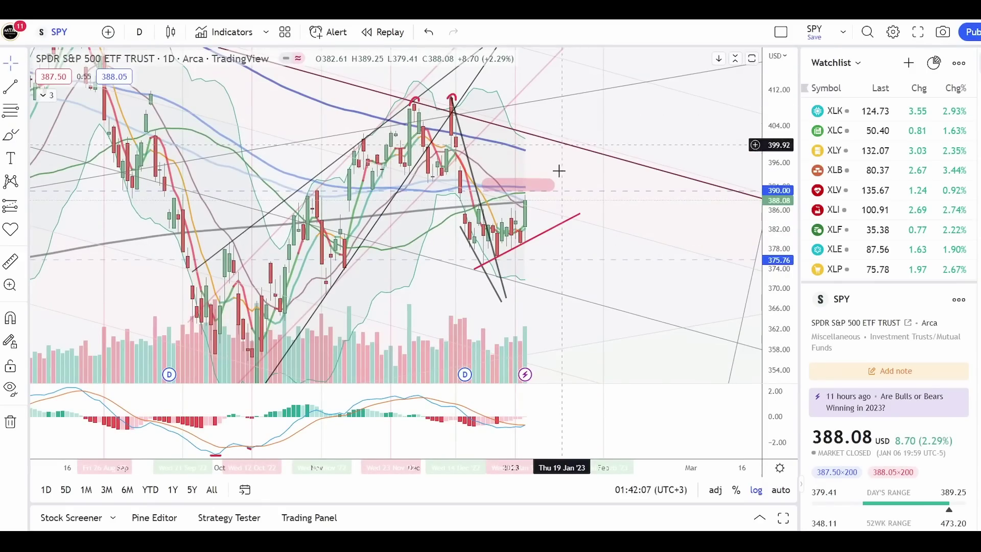
scroll(606, 205, up, 2)
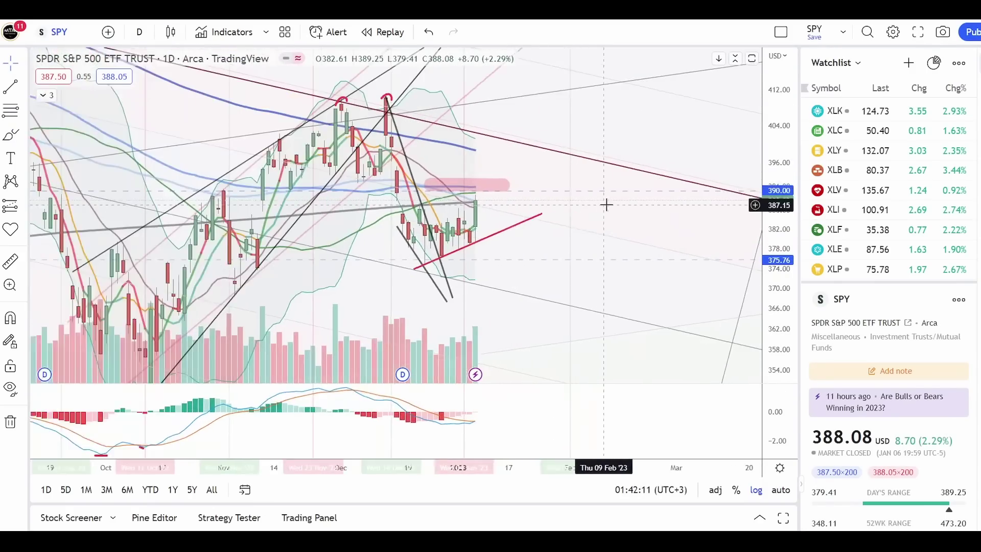
scroll(606, 204, up, 3)
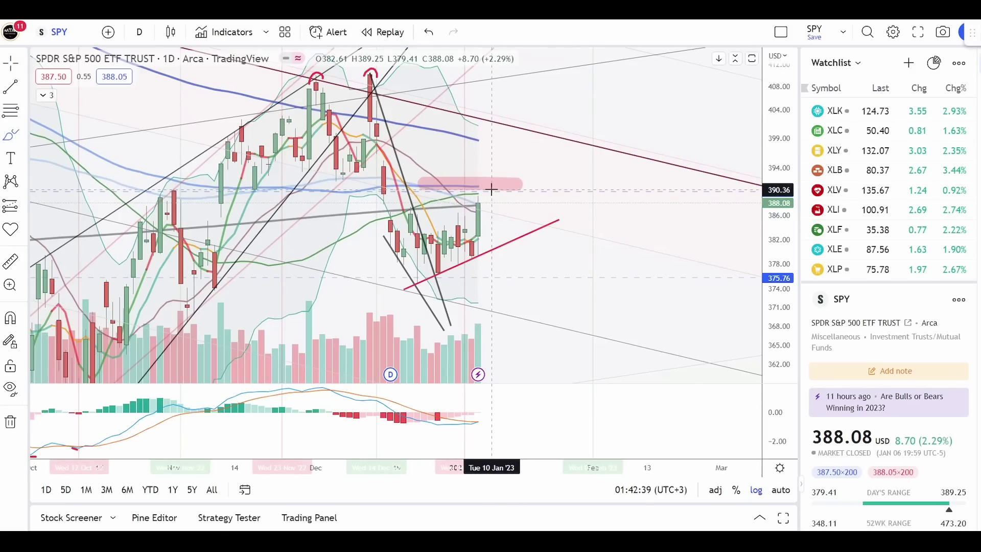
drag(496, 193, 475, 195)
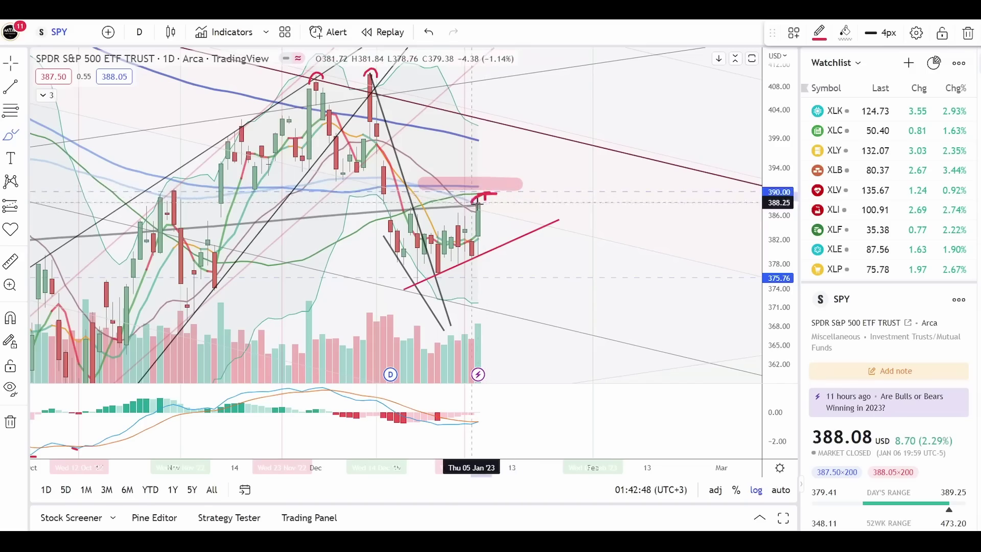
drag(489, 193, 487, 196)
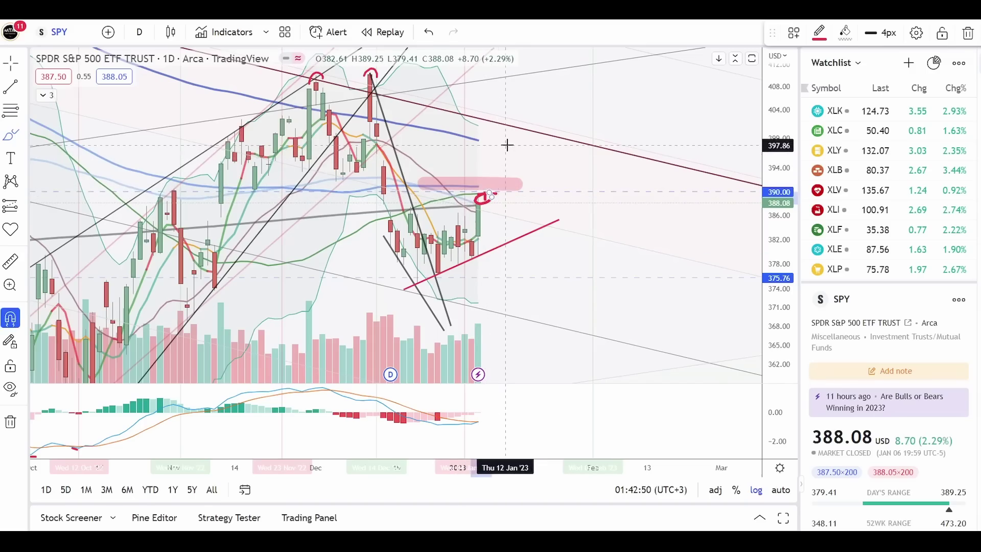
key(ctrl+z)
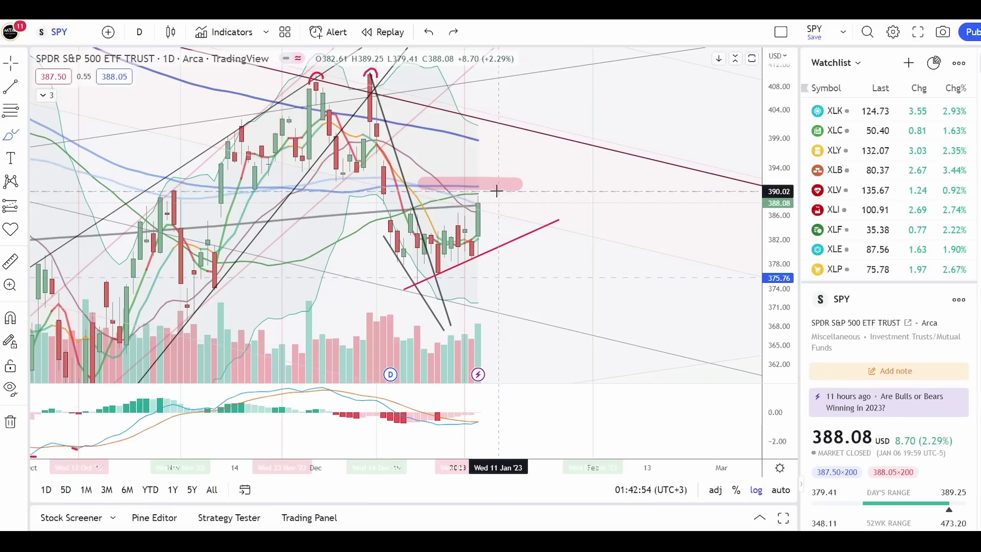
On the SPY daily chart, brush red projected candles: a small cross near 390, a drop to about 381 and a rise to about 395.
drag(496, 190, 495, 196)
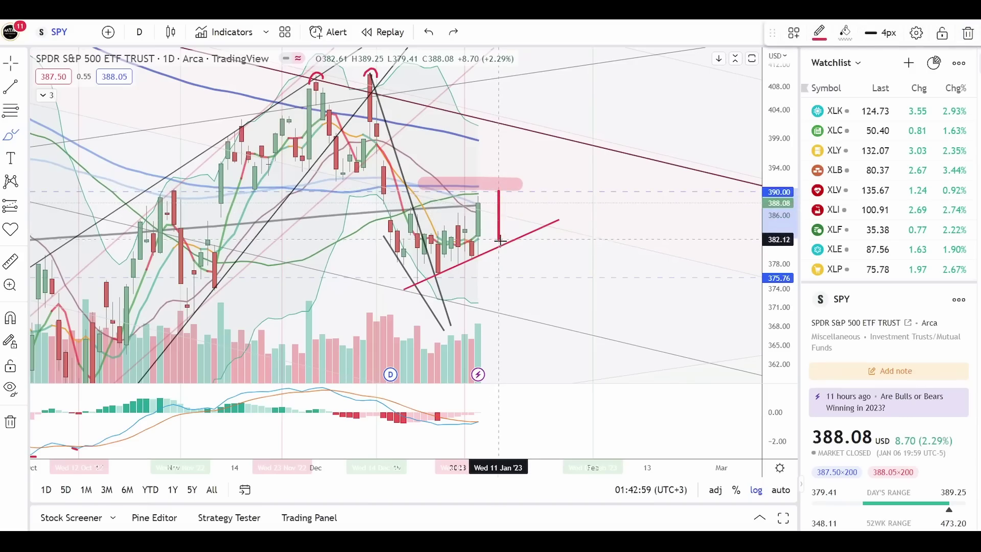
drag(501, 246, 498, 246)
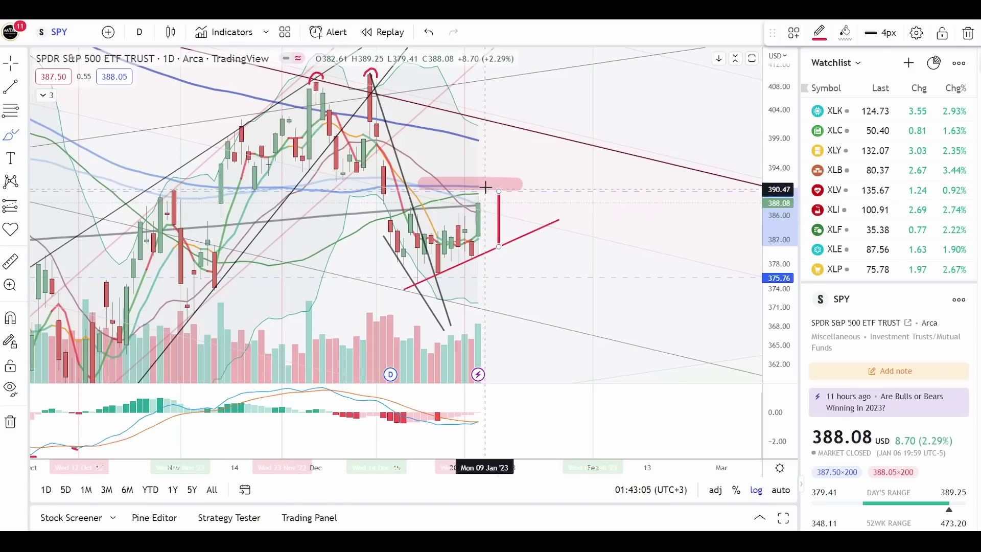
drag(484, 188, 485, 201)
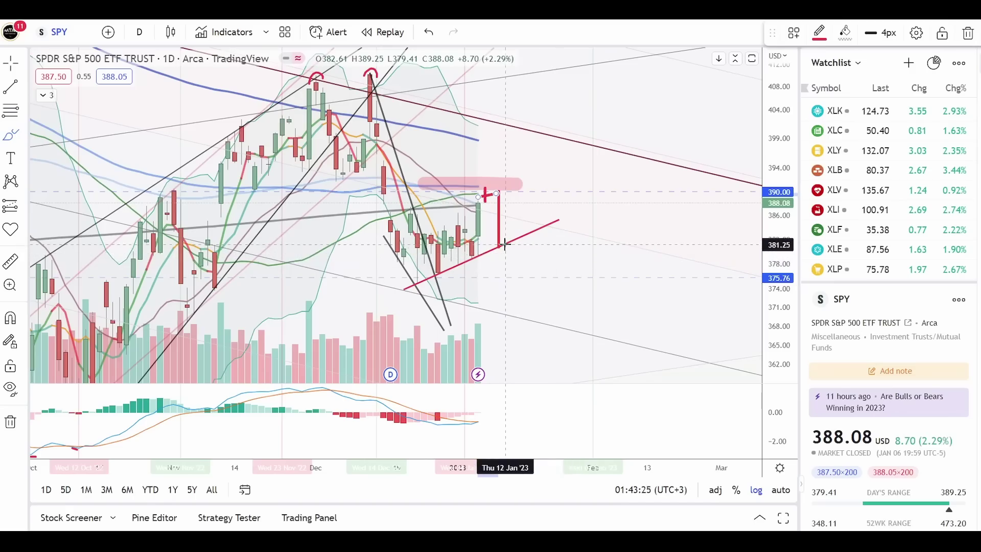
mouse_move(498, 203)
mouse_down()
mouse_move(523, 203)
mouse_move(512, 164)
mouse_move(497, 164)
mouse_move(506, 203)
mouse_move(519, 162)
mouse_up()
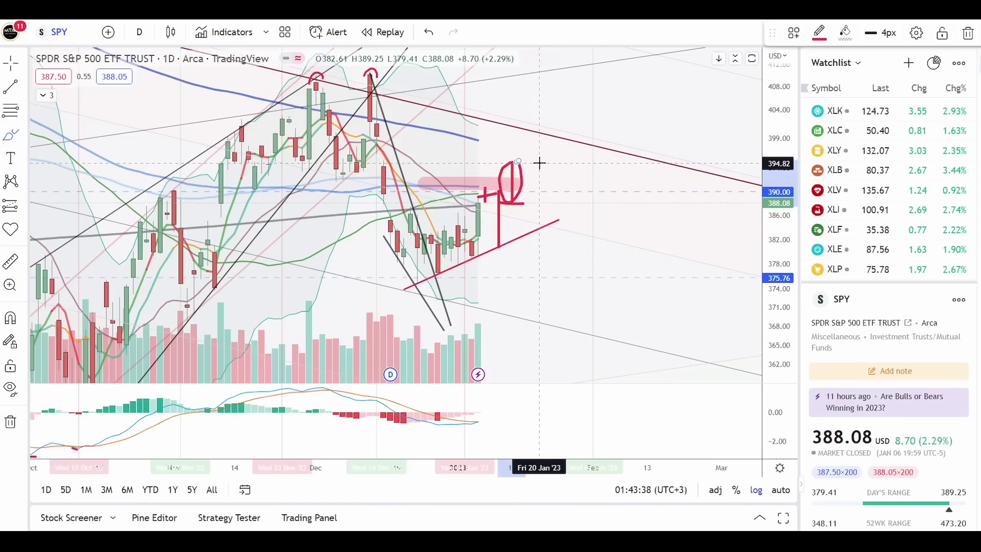
Switch SPY to the 2-hour interval and examine the latest rally against the moving averages, the 390 level and the pink resistance zone.
click(139, 32)
click(178, 291)
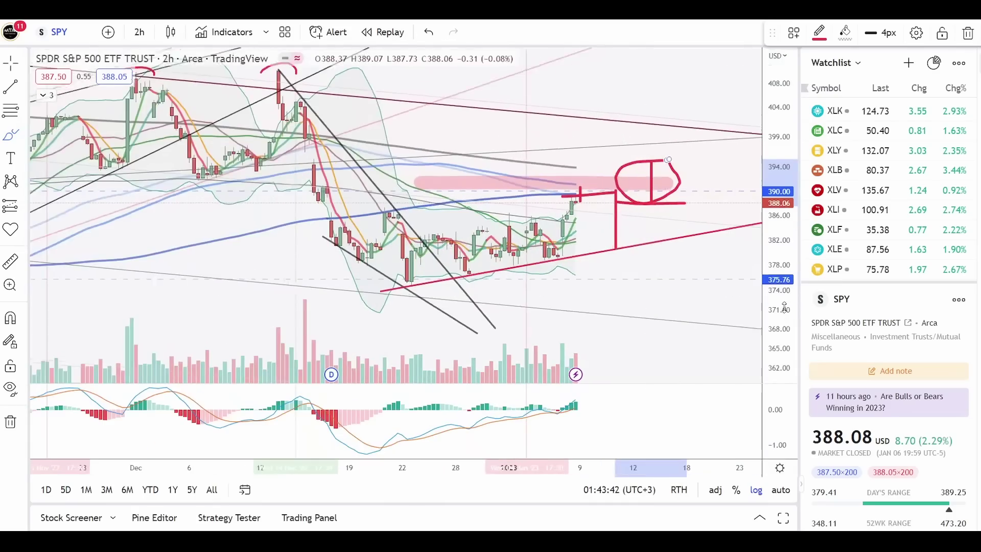
drag(784, 306, 766, 207)
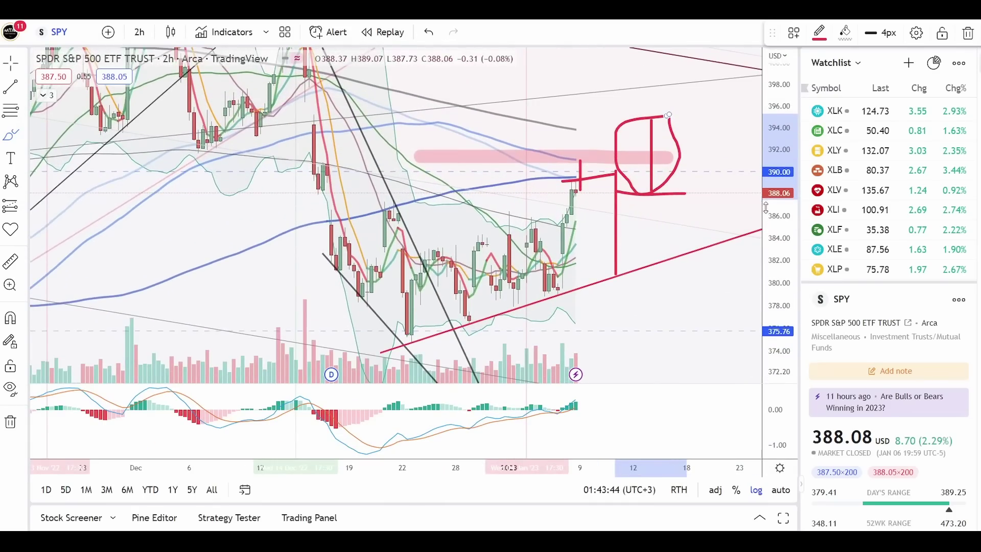
scroll(511, 286, up, 2)
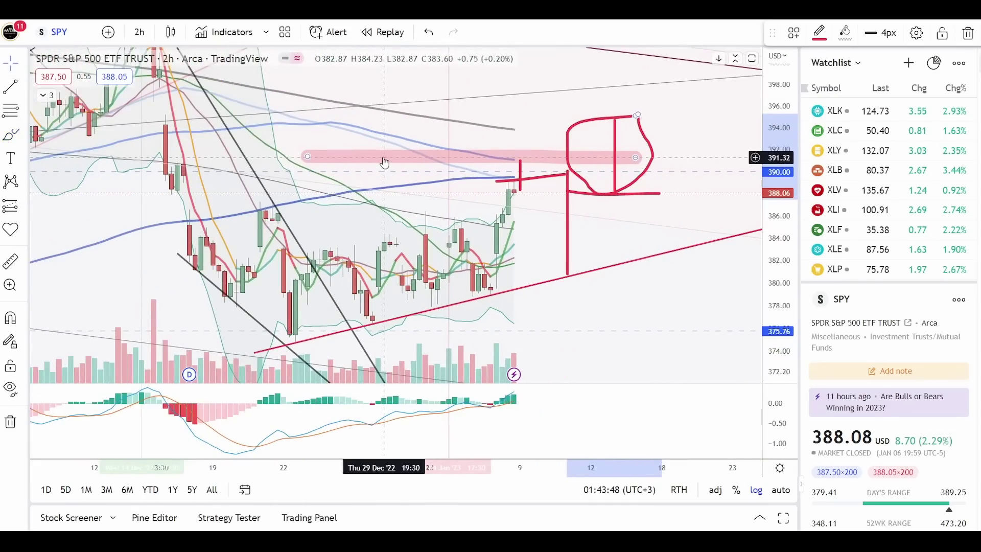
scroll(730, 265, down, 3)
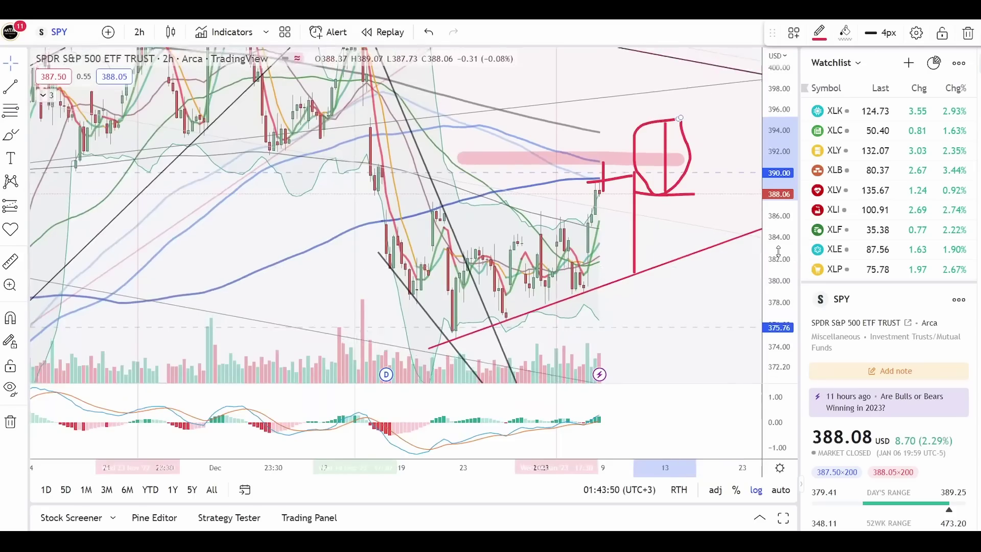
drag(712, 272, 659, 291)
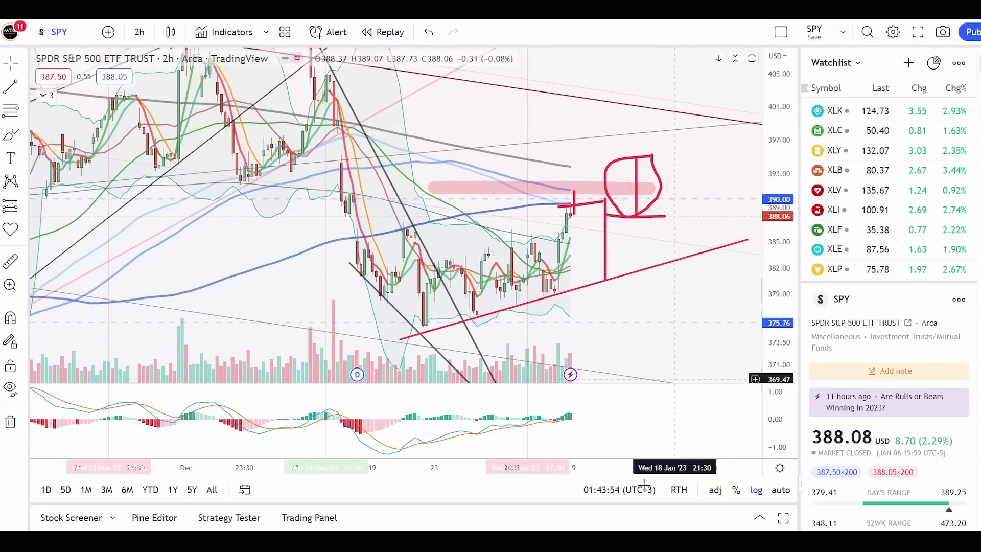
scroll(764, 316, up, 1)
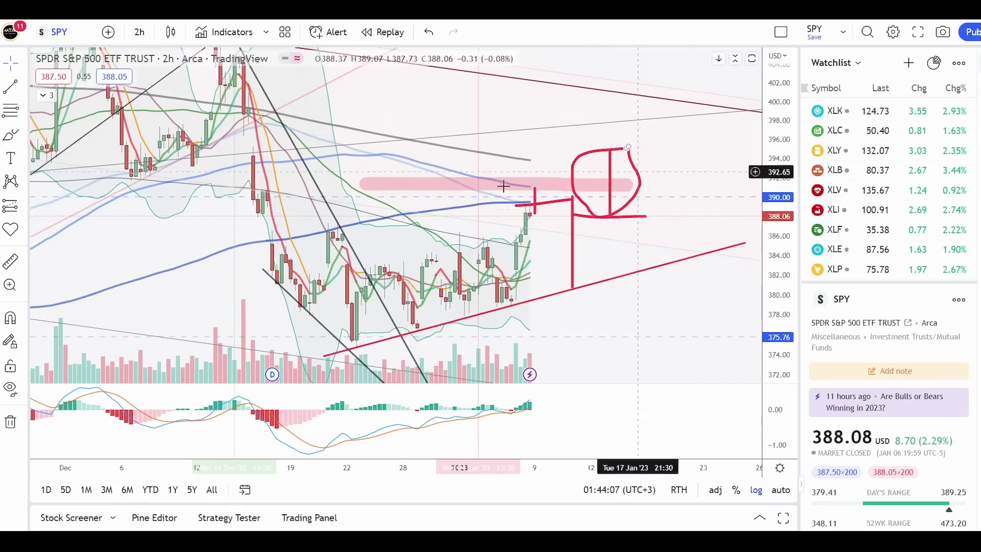
drag(682, 301, 664, 293)
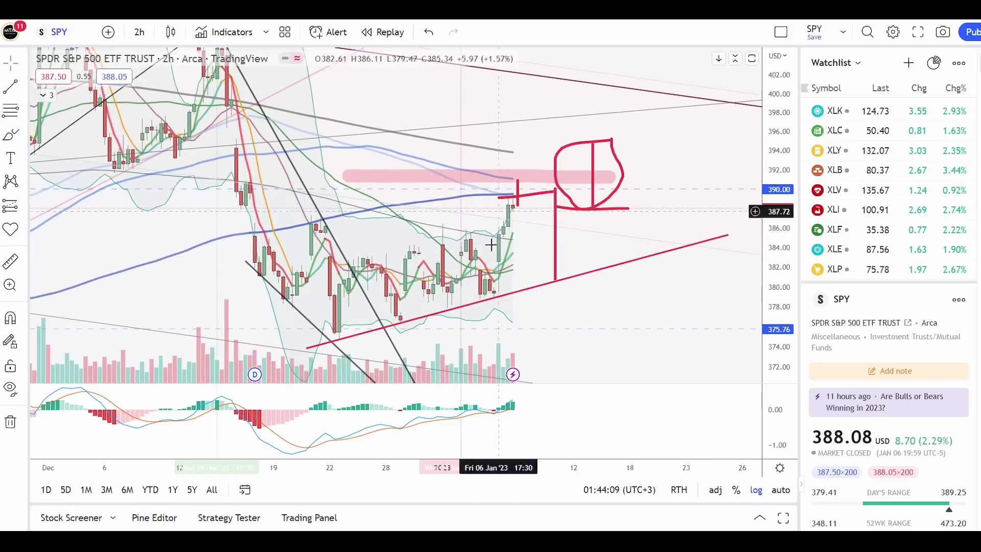
On the 2-hour chart, brush the red rally from about 381 through 390, hatch its top, and outline the projected drop and upward swing.
click(10, 135)
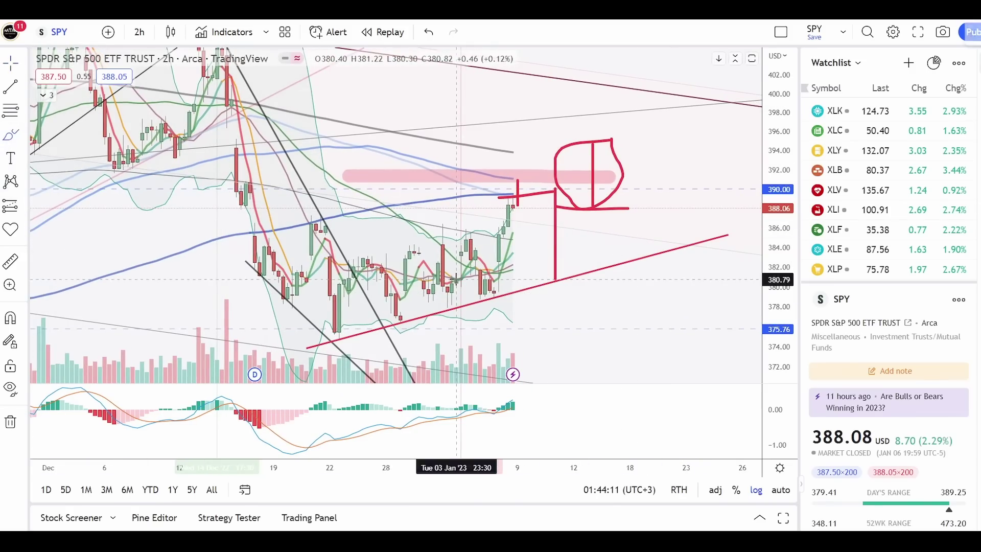
drag(495, 280, 536, 167)
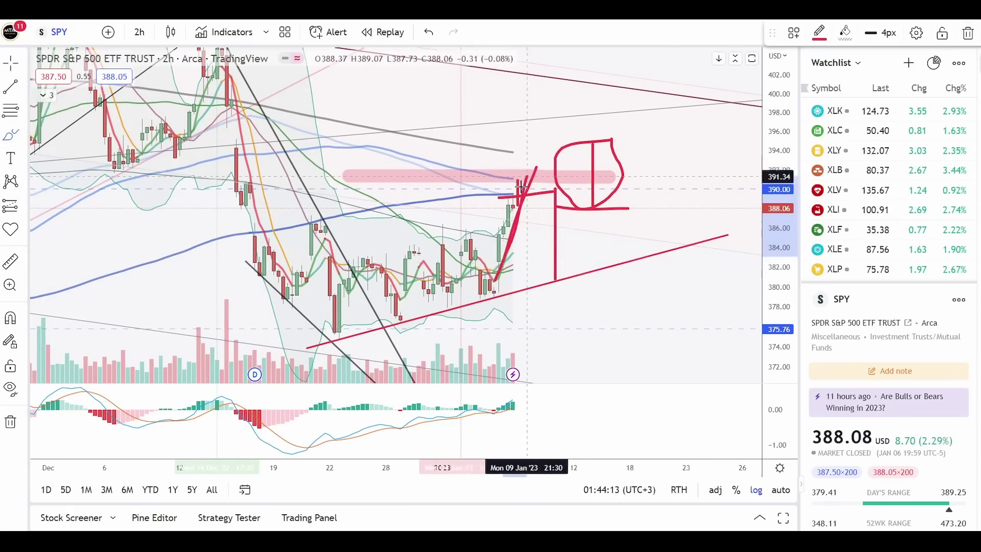
drag(504, 212, 531, 163)
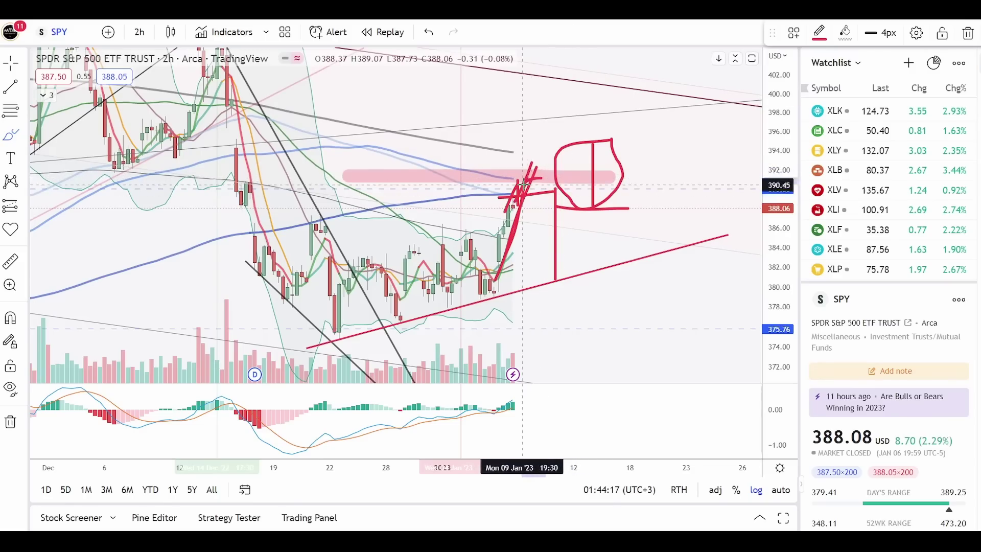
drag(518, 203, 530, 179)
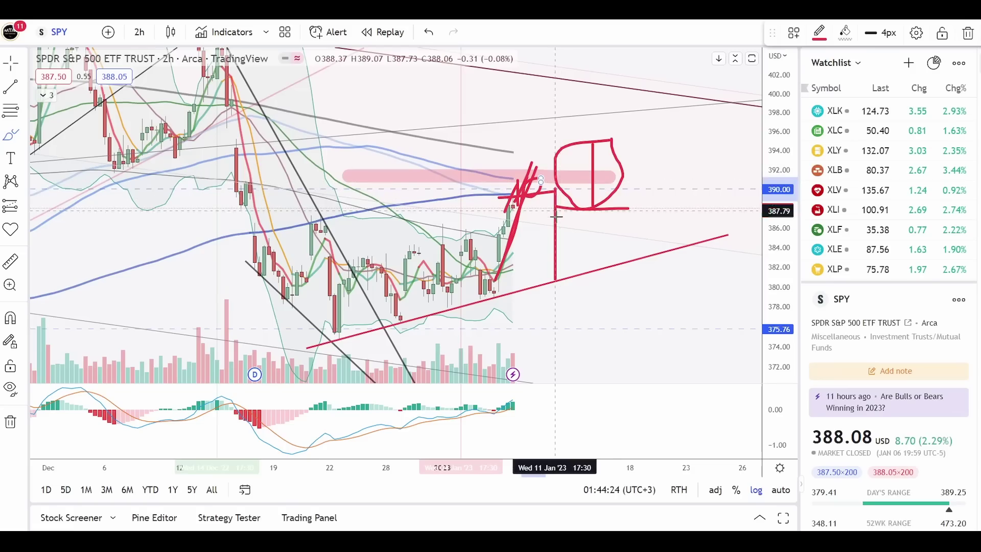
mouse_move(545, 217)
mouse_down()
mouse_move(547, 274)
mouse_move(562, 266)
mouse_move(565, 202)
mouse_up()
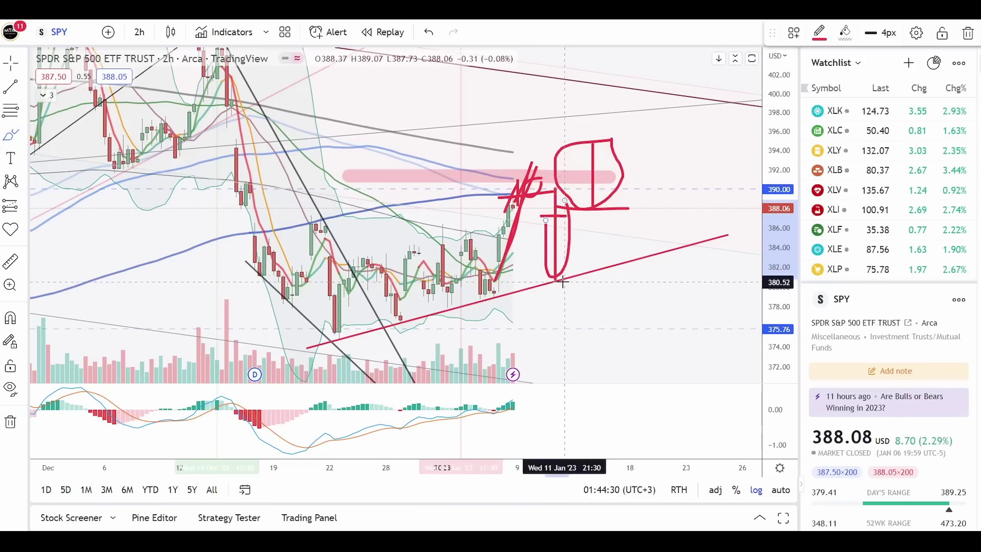
mouse_move(579, 241)
mouse_down()
mouse_move(604, 91)
mouse_move(587, 116)
mouse_up()
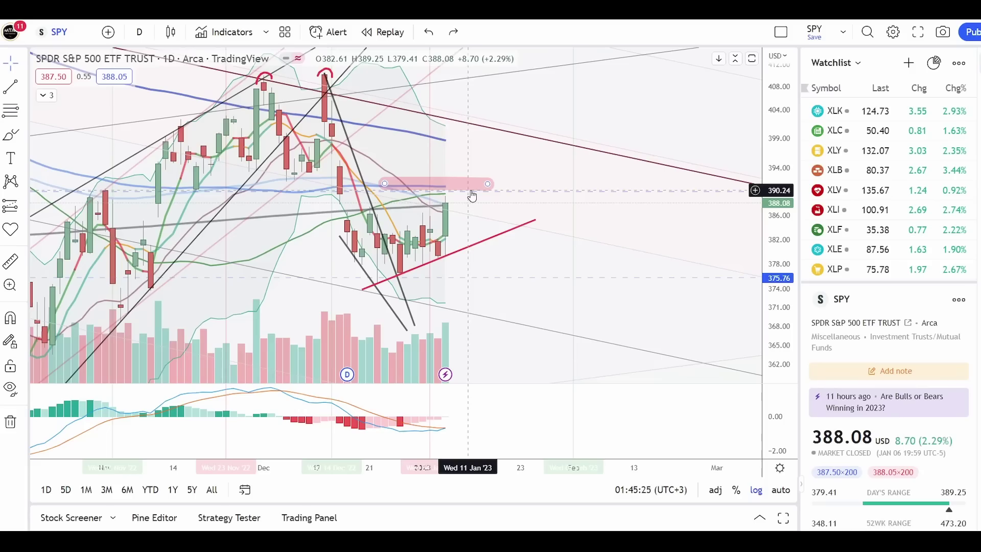
On the SPY daily chart, brush a red circle around the November 9 candle just before the gap up.
click(505, 234)
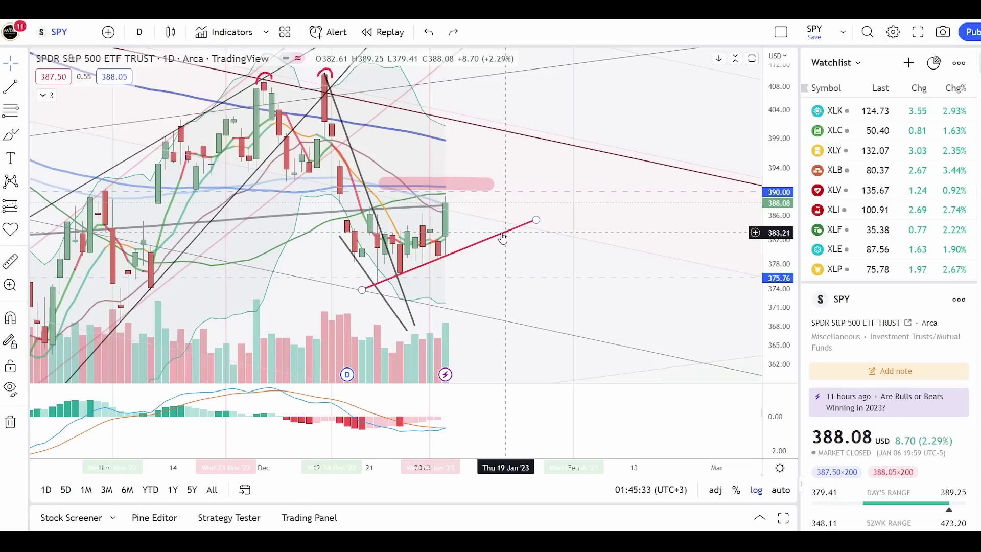
click(529, 242)
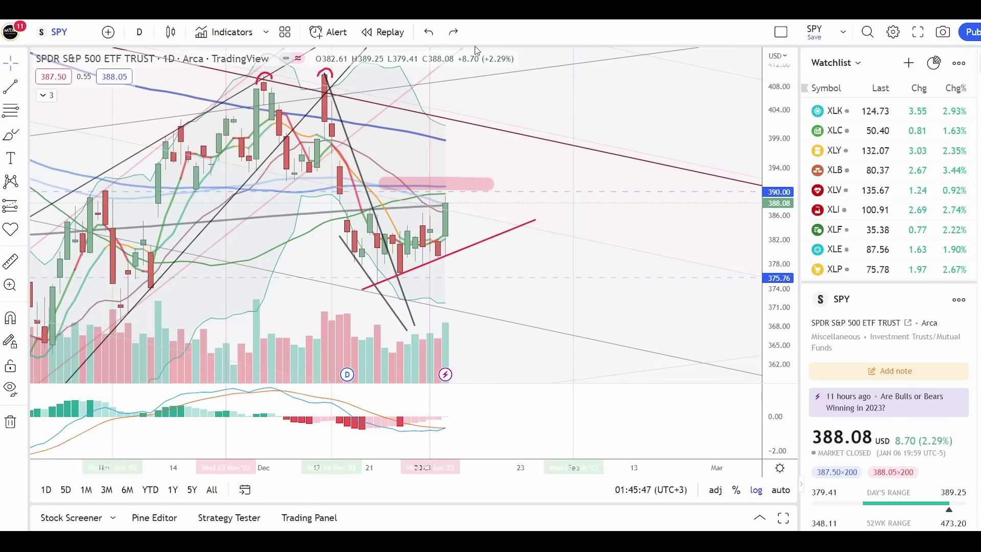
scroll(608, 277, down, 3)
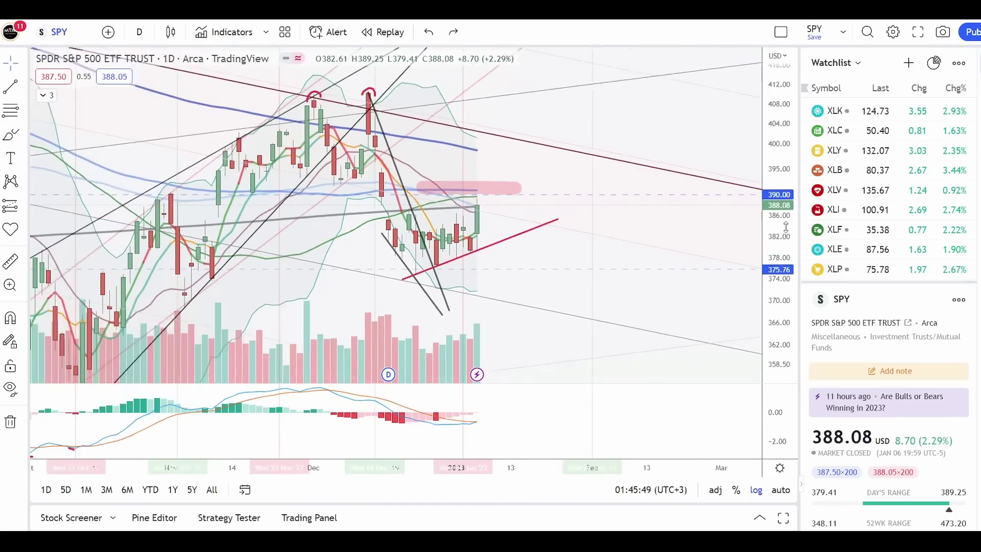
drag(565, 285, 612, 310)
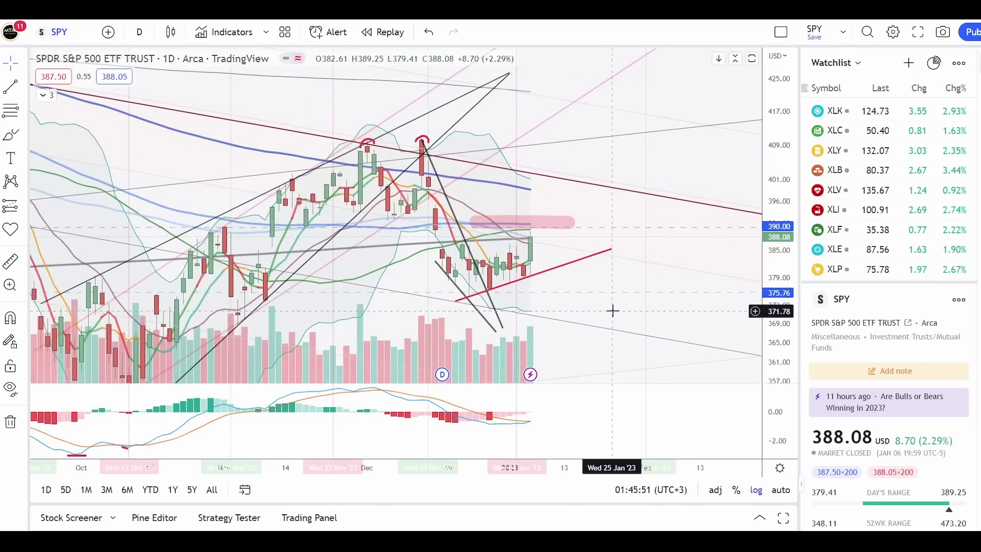
drag(777, 347, 777, 314)
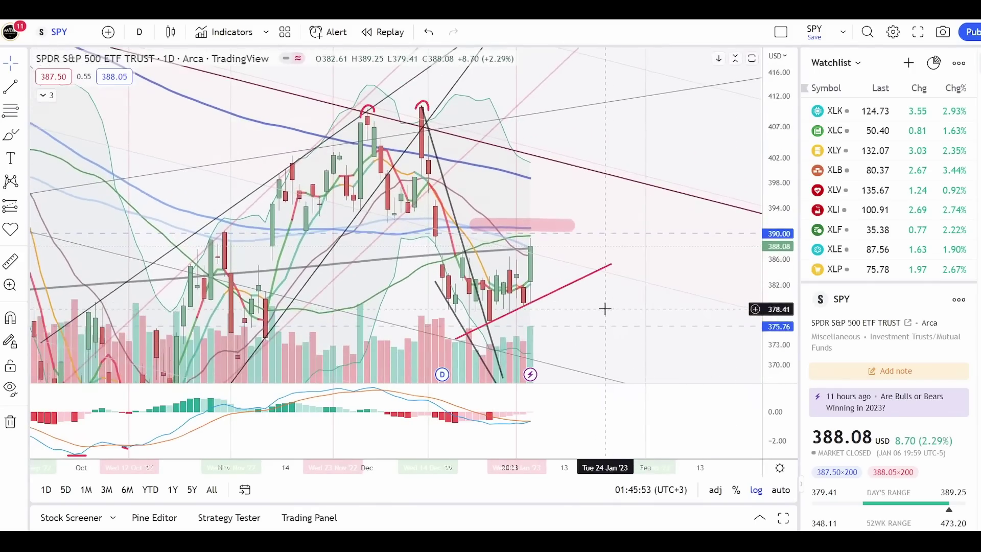
drag(604, 309, 615, 280)
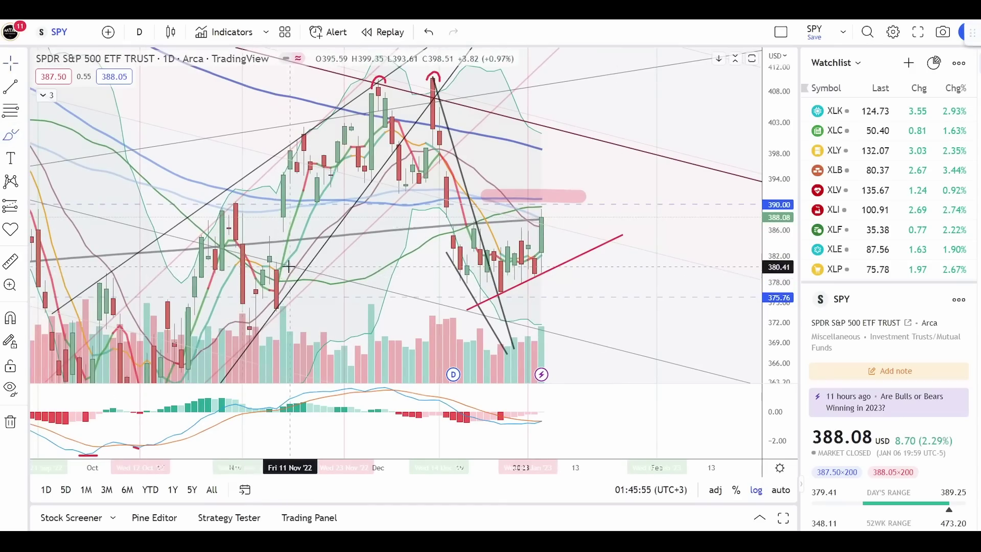
mouse_move(288, 266)
mouse_down()
mouse_move(265, 273)
mouse_move(270, 314)
mouse_move(287, 307)
mouse_move(288, 262)
mouse_up()
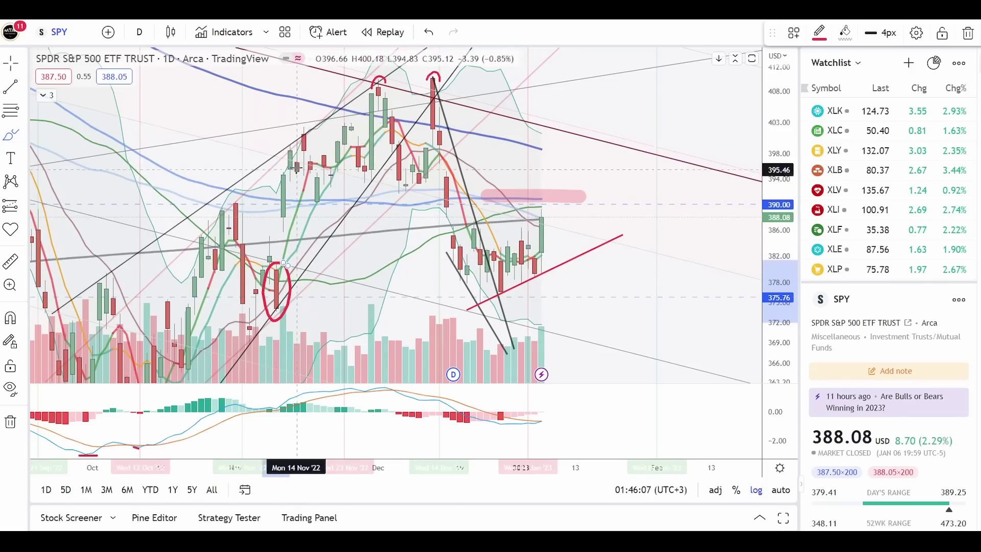
Circle the SPY candles around August 9, 2022 in red and brush a vertical stroke along the following gap from about 412 to 419.
scroll(741, 176, down, 3)
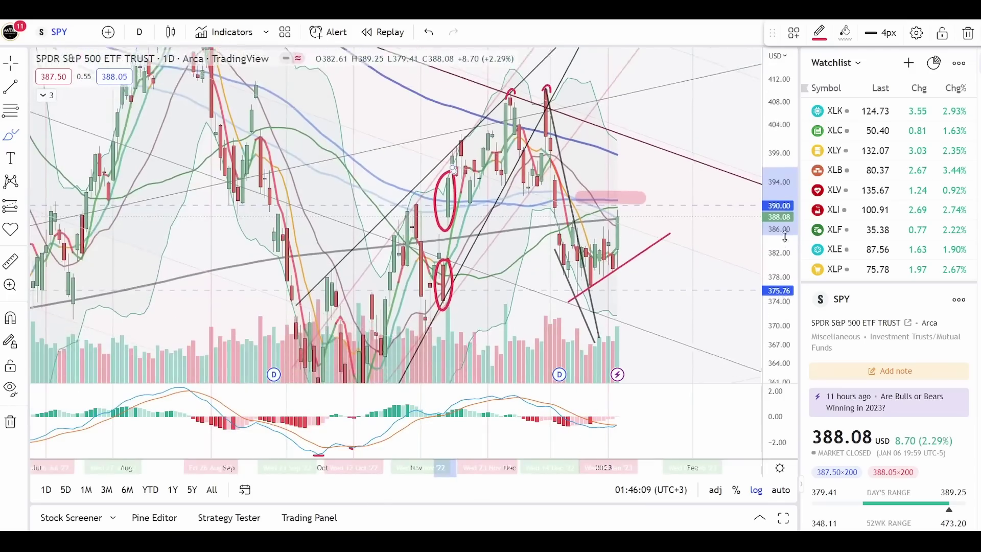
scroll(785, 236, down, 2)
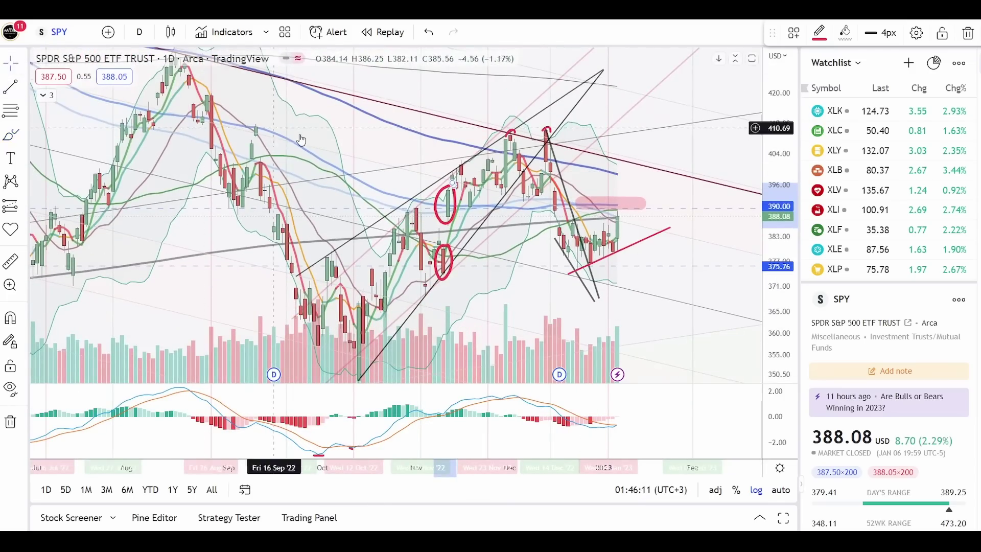
mouse_move(286, 118)
mouse_down()
mouse_move(588, 255)
mouse_move(557, 250)
mouse_up()
scroll(479, 263, up, 3)
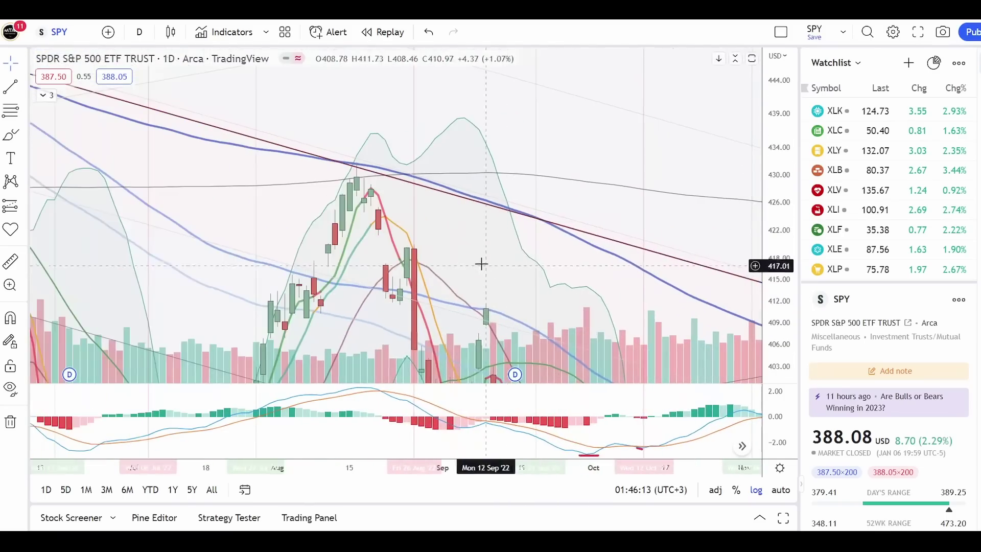
mouse_move(315, 262)
mouse_down()
mouse_move(306, 272)
mouse_move(312, 295)
mouse_move(326, 293)
mouse_move(321, 309)
mouse_move(329, 244)
mouse_up()
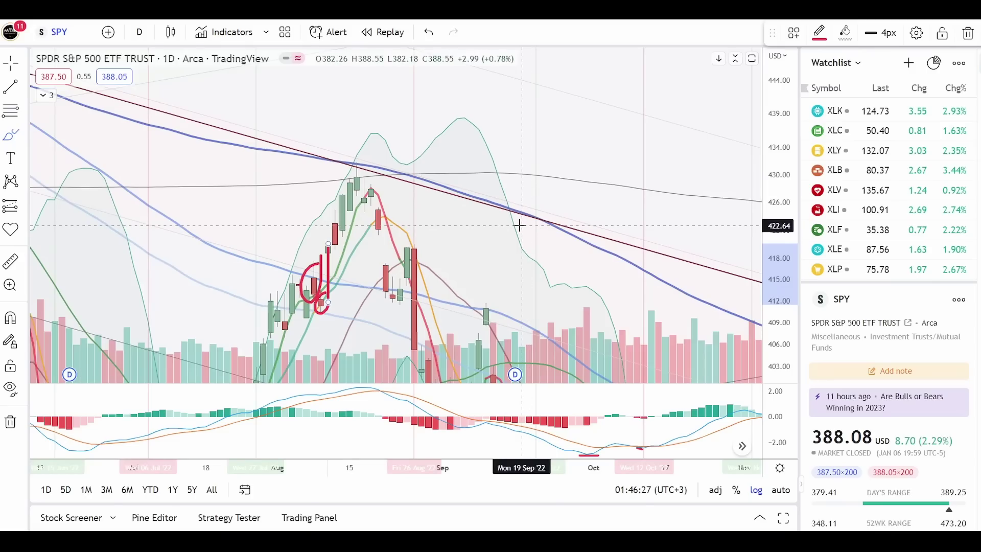
scroll(519, 225, down, 3)
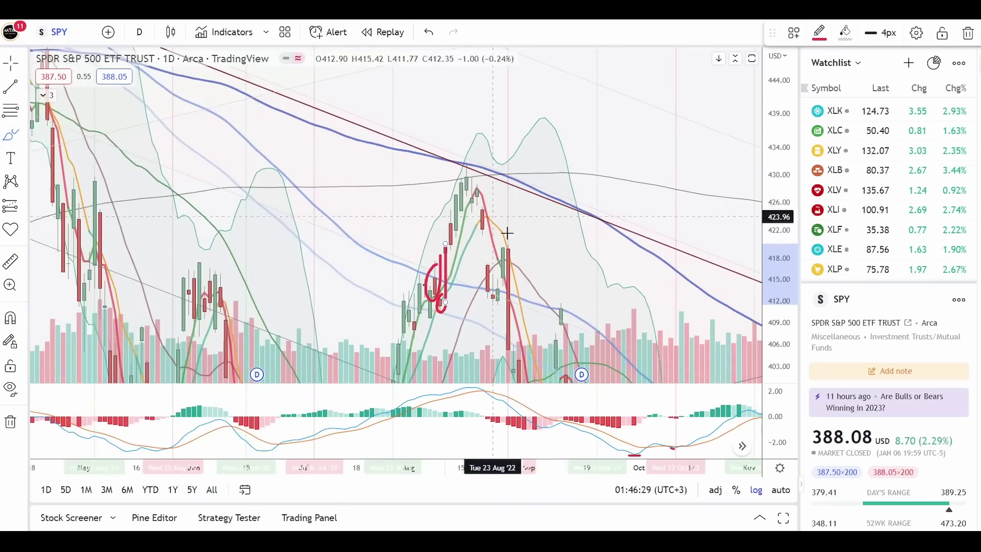
drag(778, 154, 779, 215)
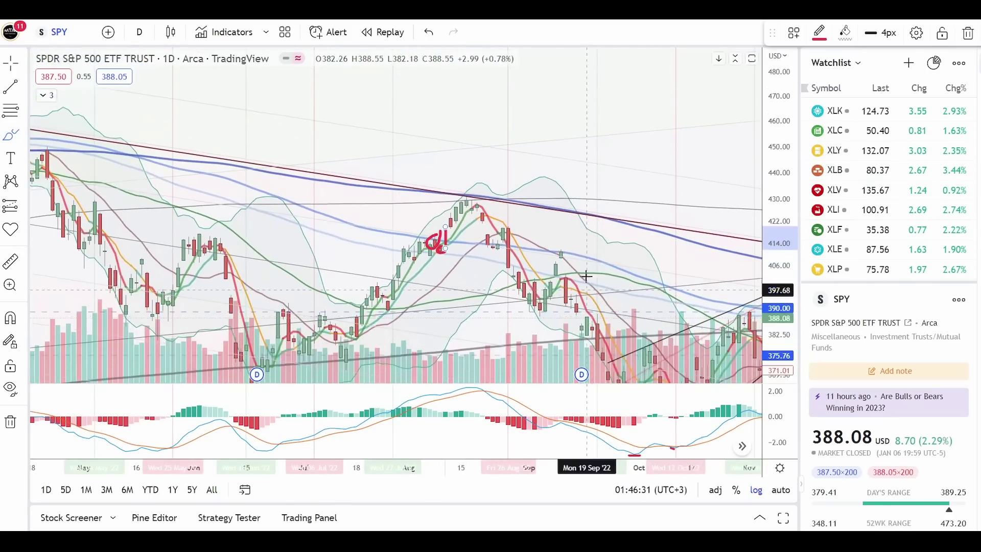
Brush a red loop around the early-September 2022 SPY rally and a short vertical stroke over the following drop near 400.
mouse_move(562, 246)
mouse_down()
mouse_move(547, 311)
mouse_move(562, 247)
mouse_up()
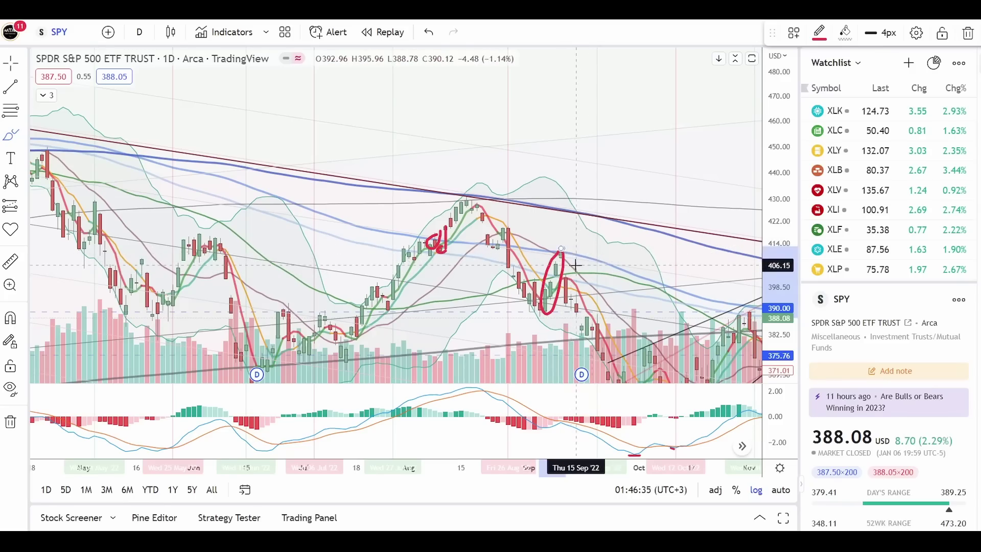
mouse_move(577, 256)
mouse_down()
mouse_move(559, 314)
mouse_move(579, 238)
mouse_up()
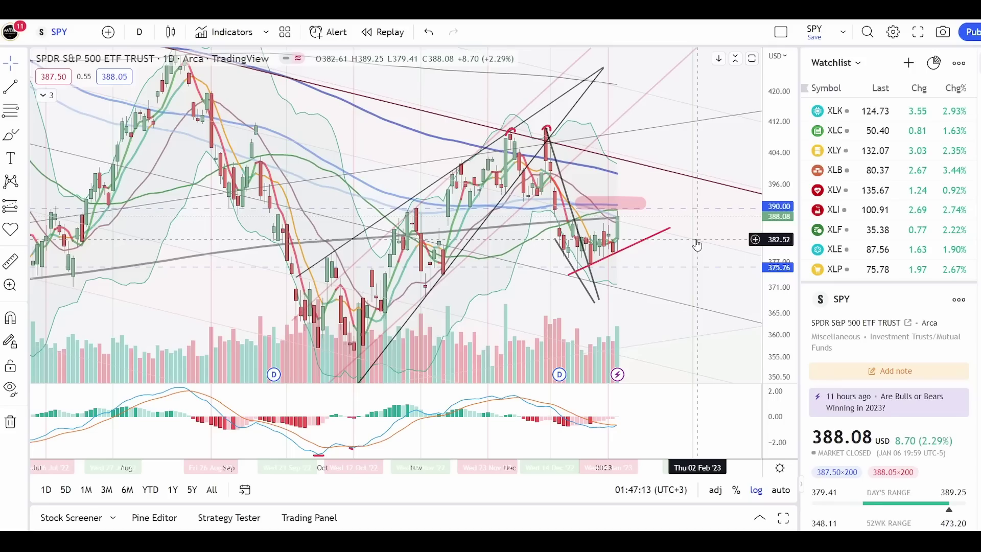
Brush a red path over the early-November 2022 SPY candles, rising to about 384 and falling to a horizontal mark near 375.
scroll(697, 245, up, 3)
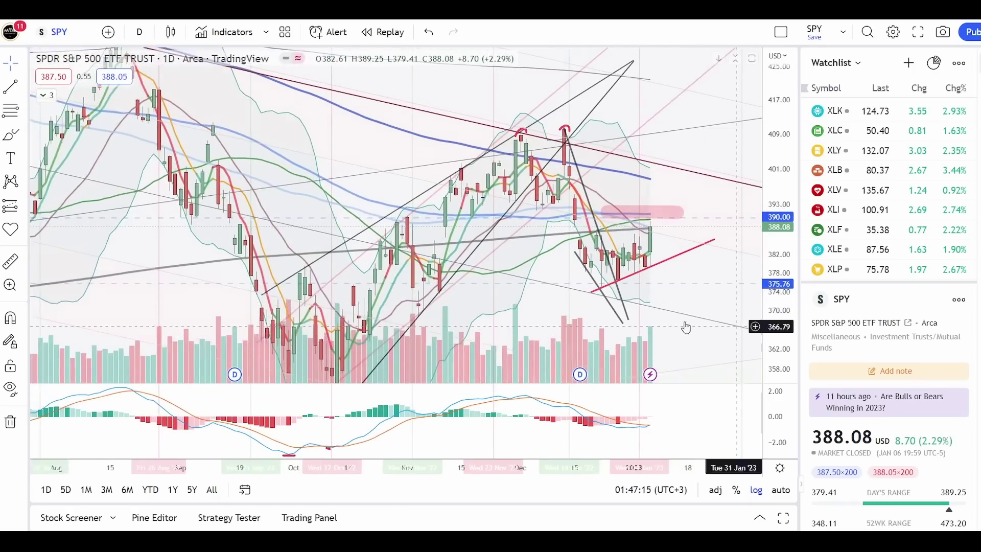
scroll(512, 276, up, 3)
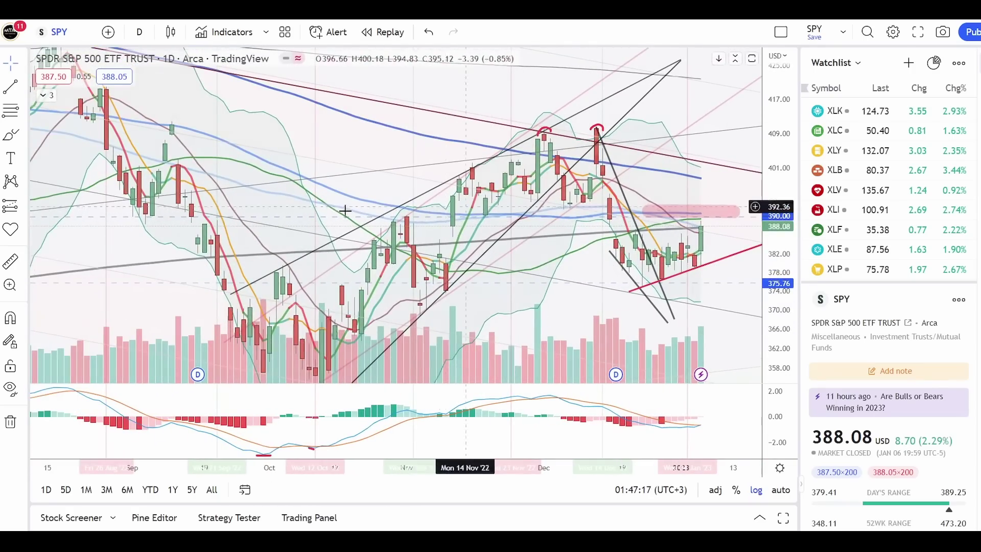
key(alt+b)
mouse_move(433, 279)
mouse_down()
mouse_move(413, 277)
mouse_move(427, 278)
mouse_move(441, 244)
mouse_up()
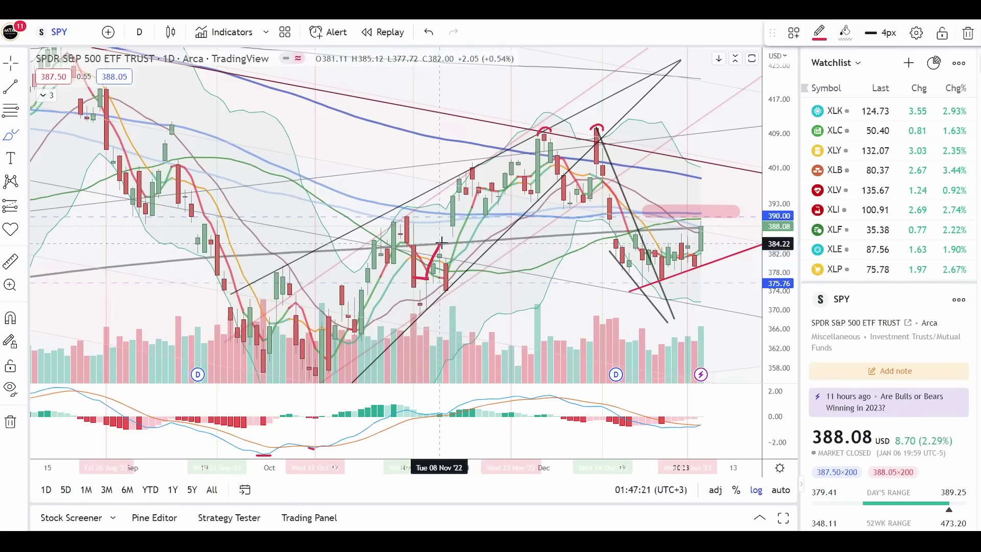
mouse_move(441, 280)
mouse_down()
mouse_move(446, 291)
mouse_move(434, 290)
mouse_up()
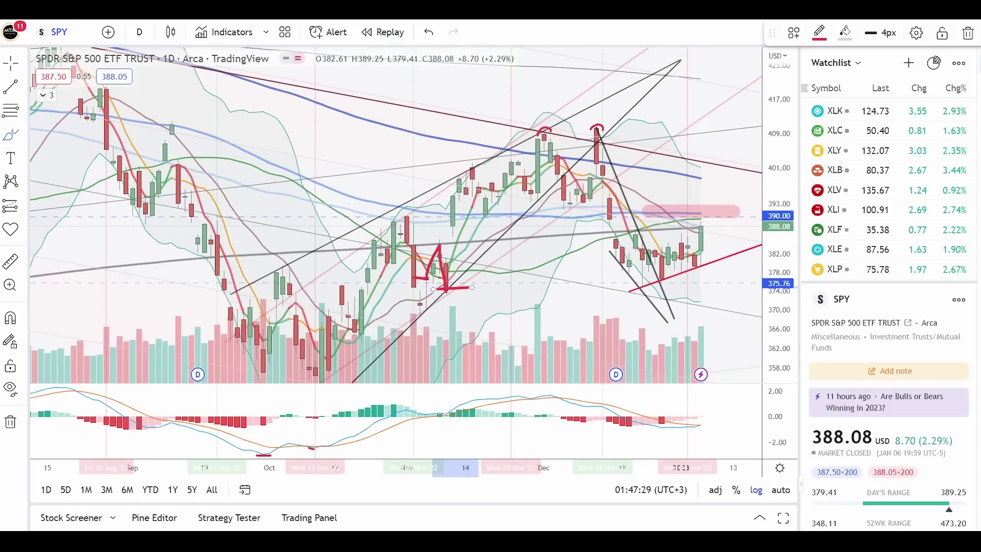
Circle the SPY candles before the August 10, 2022 gap, brush up the gap, and trace the early-September rally from about 391.
scroll(525, 132, down, 2)
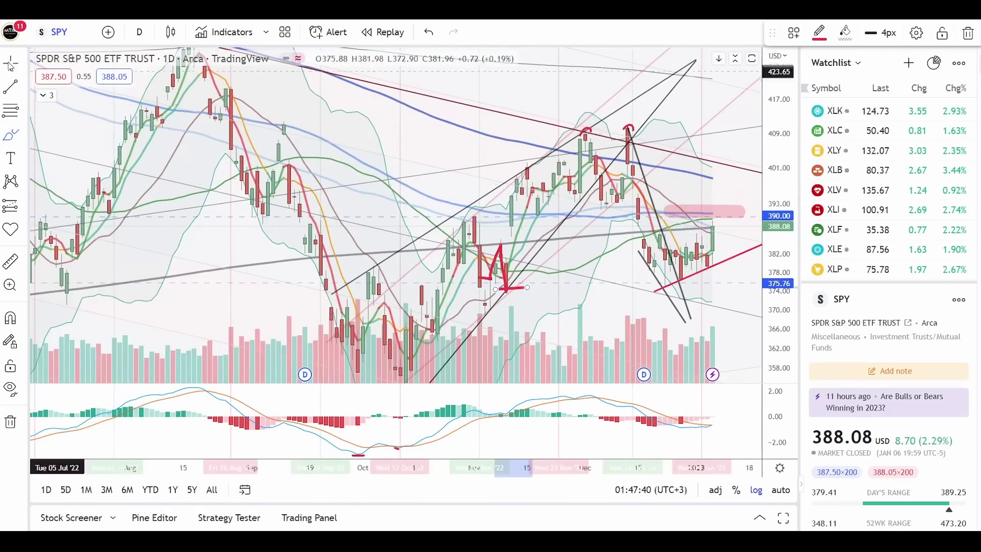
mouse_move(438, 144)
mouse_down()
mouse_move(648, 219)
mouse_move(680, 198)
mouse_move(687, 221)
mouse_up()
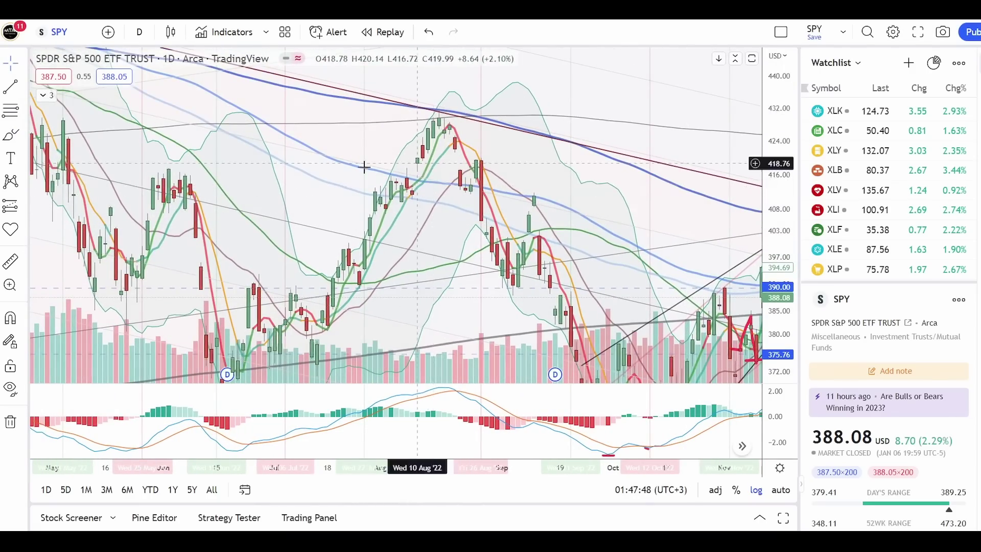
click(11, 133)
mouse_move(413, 169)
mouse_down()
mouse_move(413, 203)
mouse_move(423, 149)
mouse_up()
scroll(443, 284, up, 3)
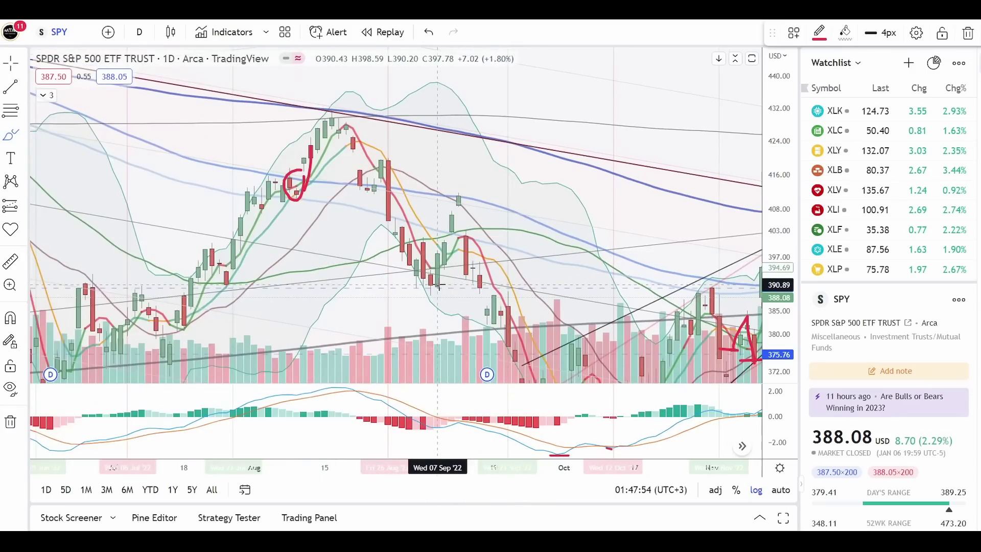
mouse_move(441, 280)
mouse_down()
mouse_move(449, 214)
mouse_move(470, 192)
mouse_up()
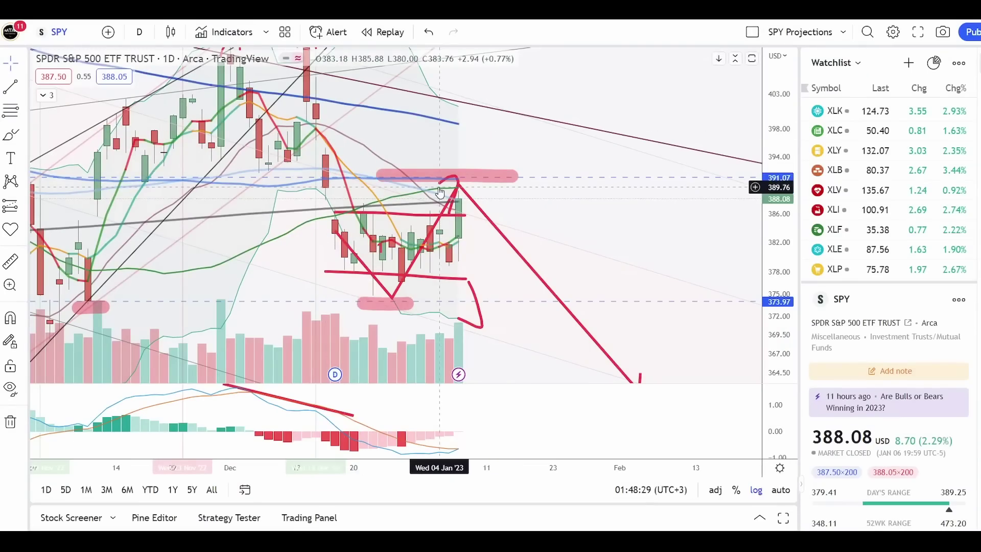
Switch to the S&P 500 Index (SPX) chart, frame the decline from the January 2022 peak, and set the interval to 1 day.
key(ctrl+Tab)
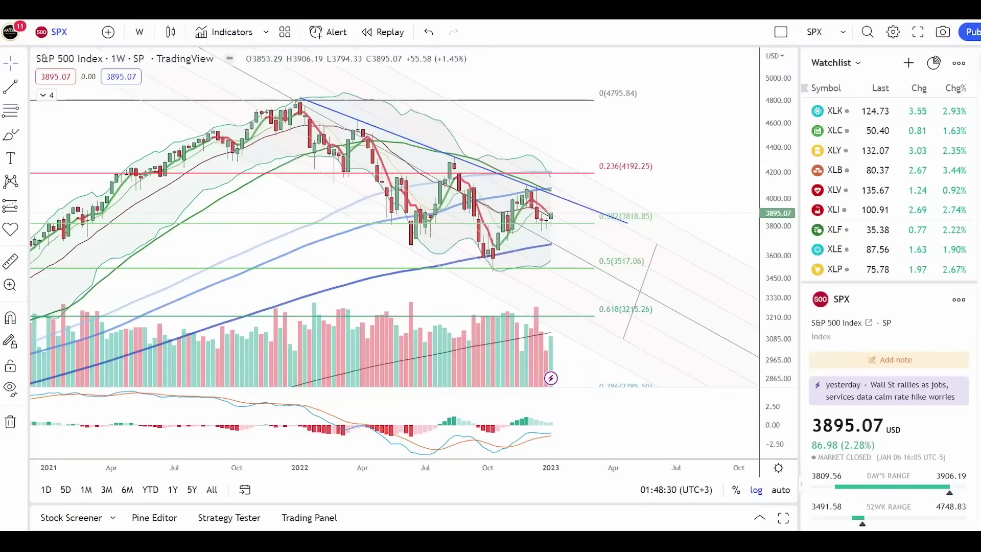
drag(597, 245, 734, 235)
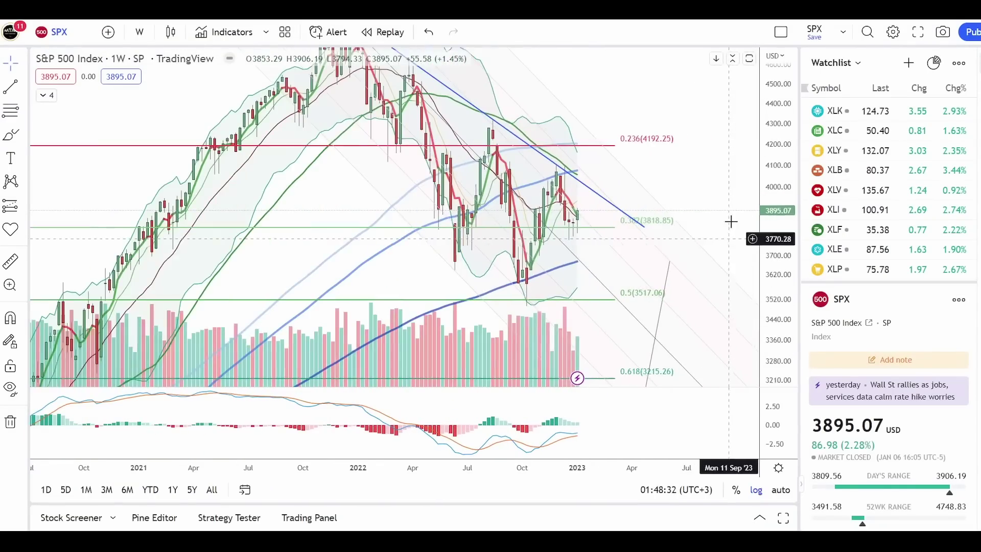
drag(773, 167, 774, 186)
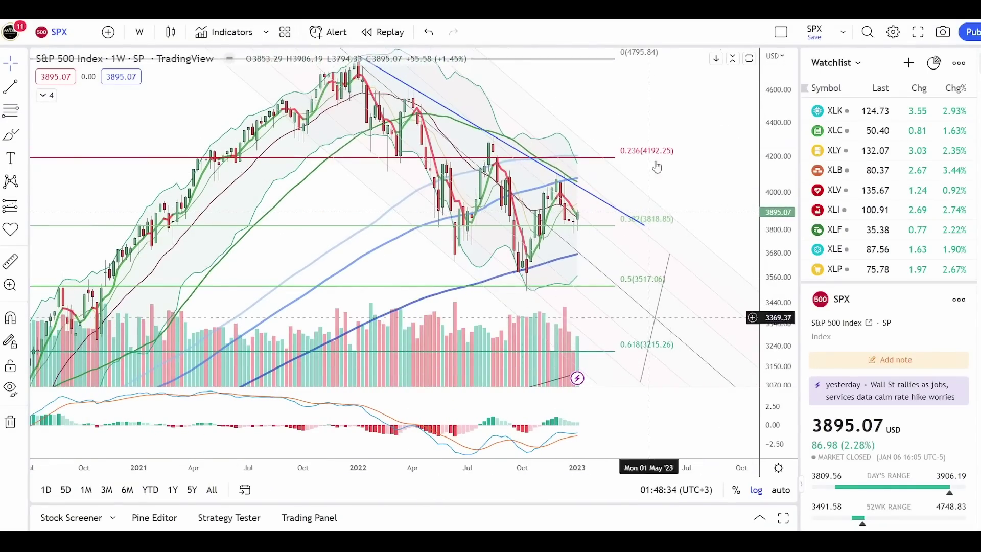
drag(692, 156, 692, 230)
scroll(692, 230, down, 1)
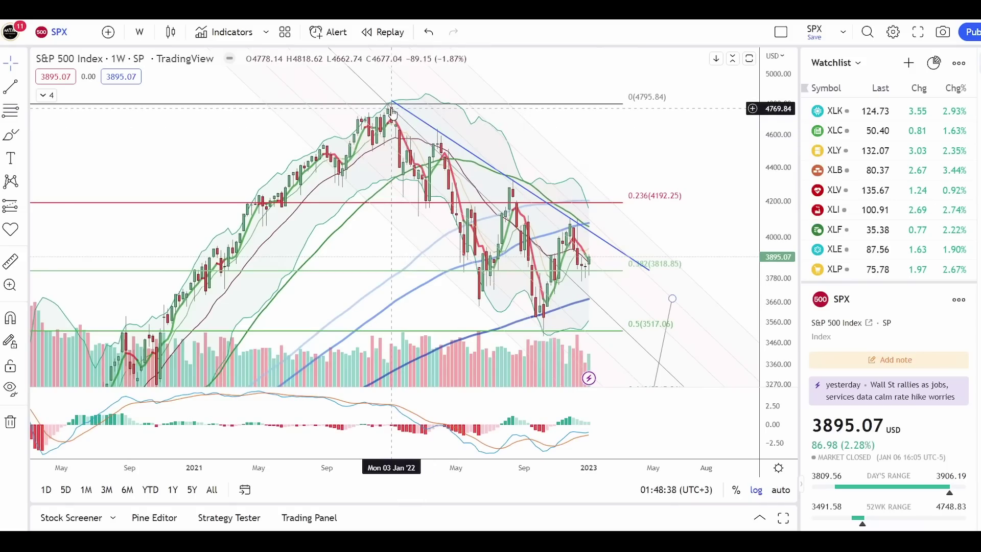
scroll(417, 123, up, 4)
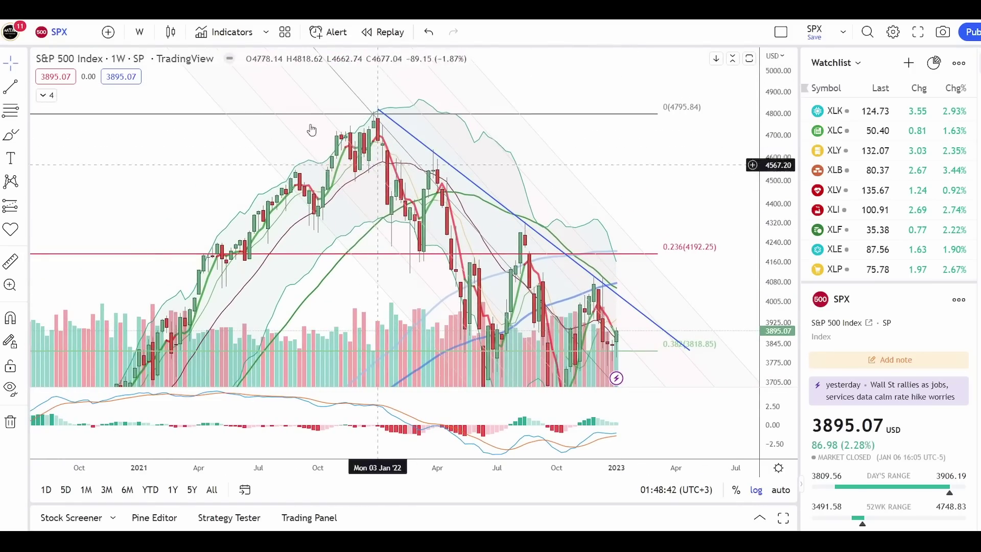
click(140, 32)
click(148, 376)
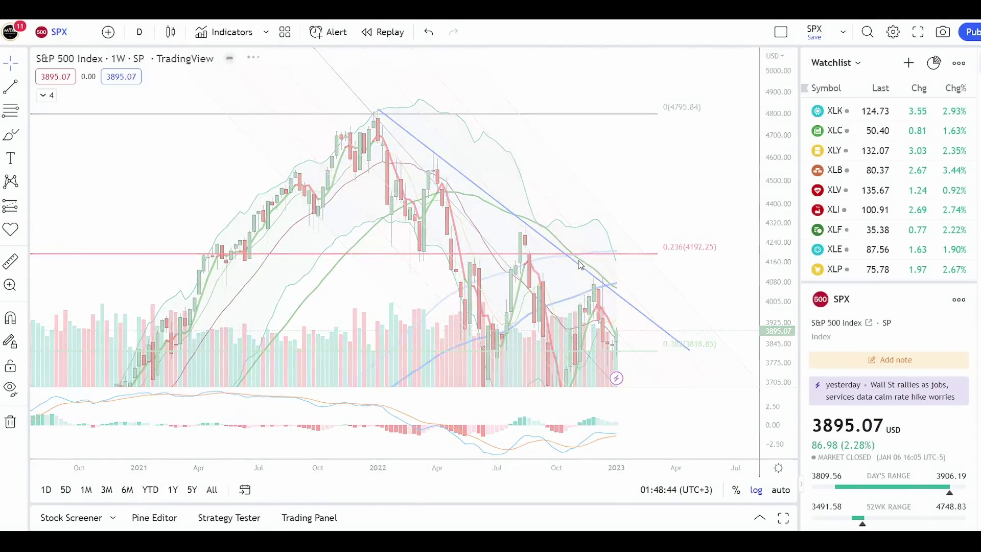
Brush a red circle around the late-November 2021 drop candle on the SPX daily chart.
drag(447, 153, 661, 174)
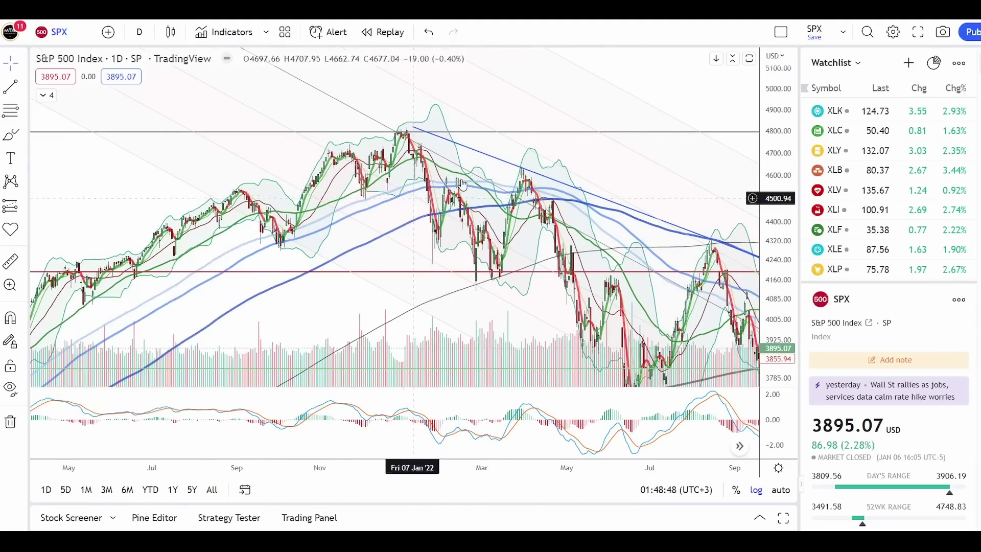
scroll(462, 184, up, 3)
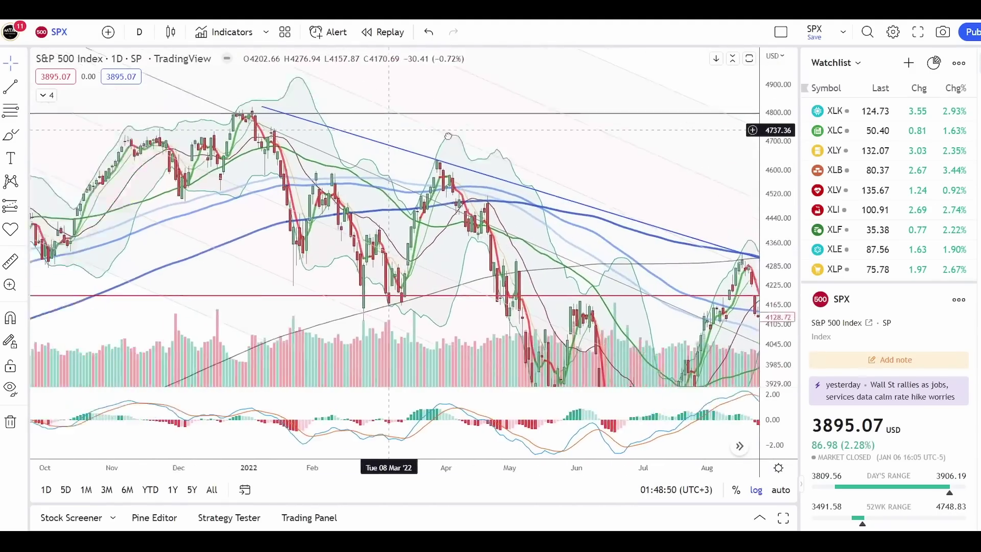
drag(447, 137, 650, 167)
scroll(649, 167, up, 5)
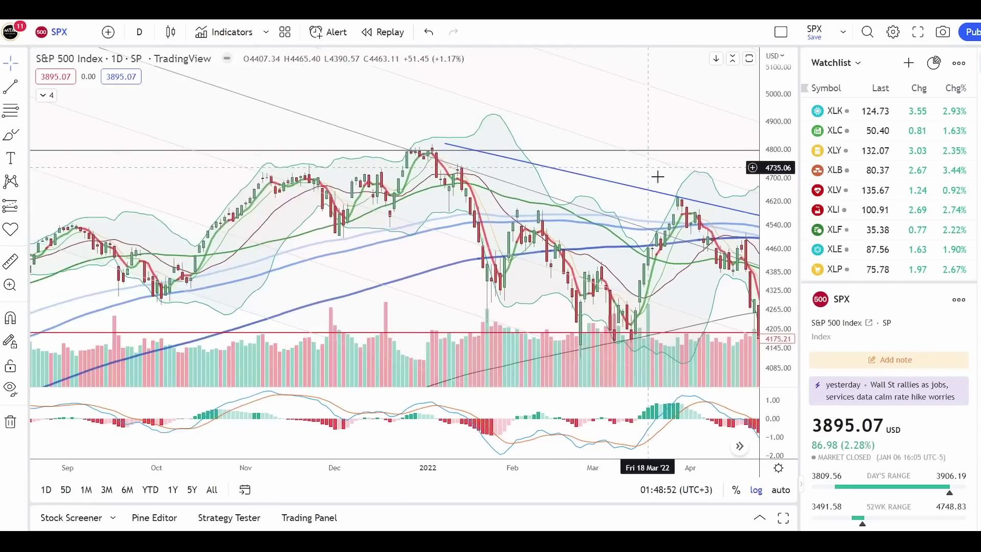
click(10, 134)
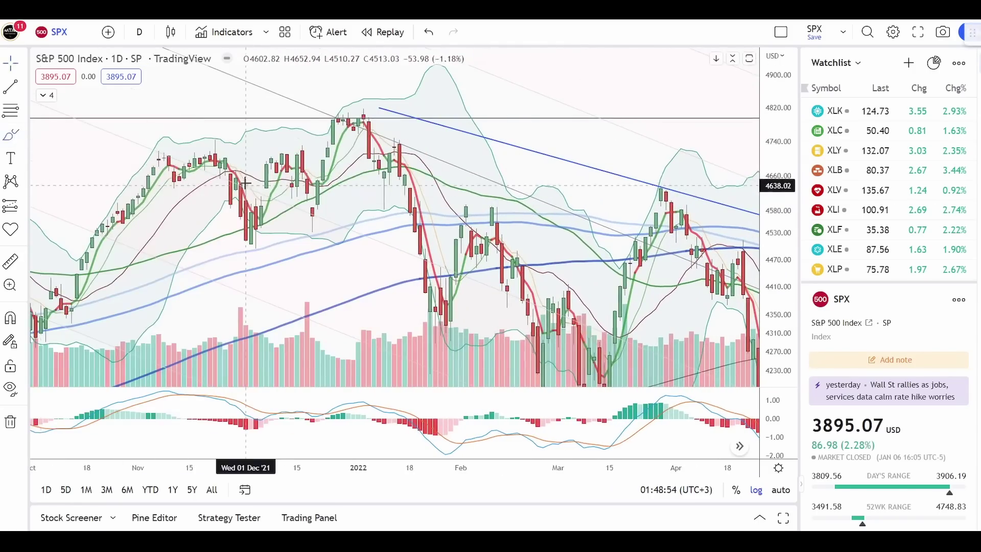
mouse_move(220, 189)
mouse_down()
mouse_move(239, 209)
mouse_move(234, 175)
mouse_up()
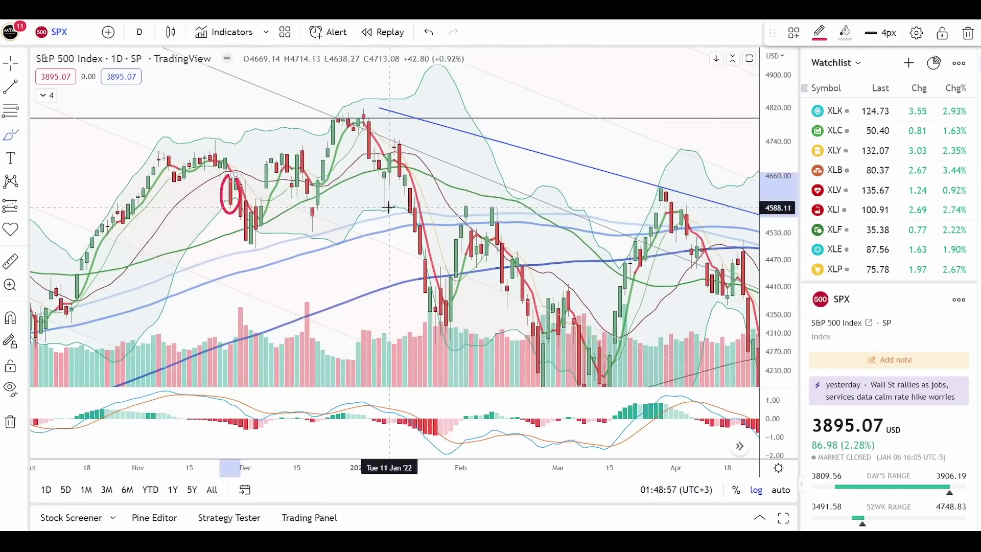
Brush horizontal red strokes across the SPX peak near 4,794 around New Year 2022 and across the November 2021 top.
scroll(398, 230, down, 1)
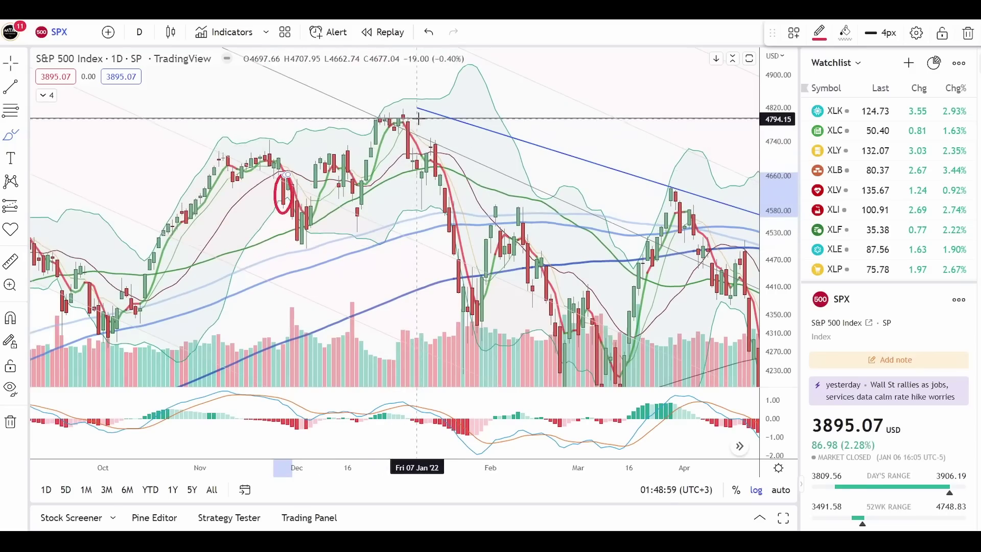
drag(418, 117, 384, 121)
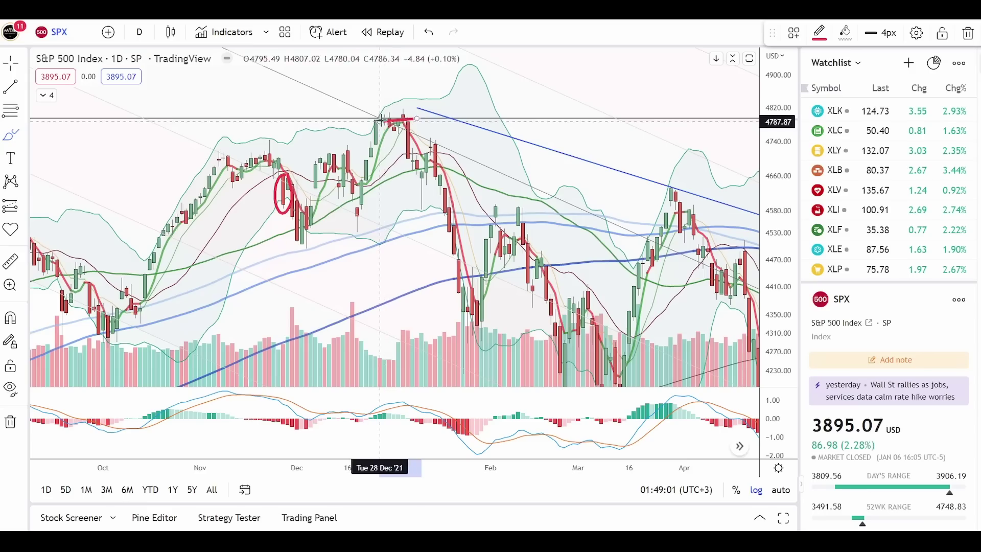
drag(276, 154, 261, 156)
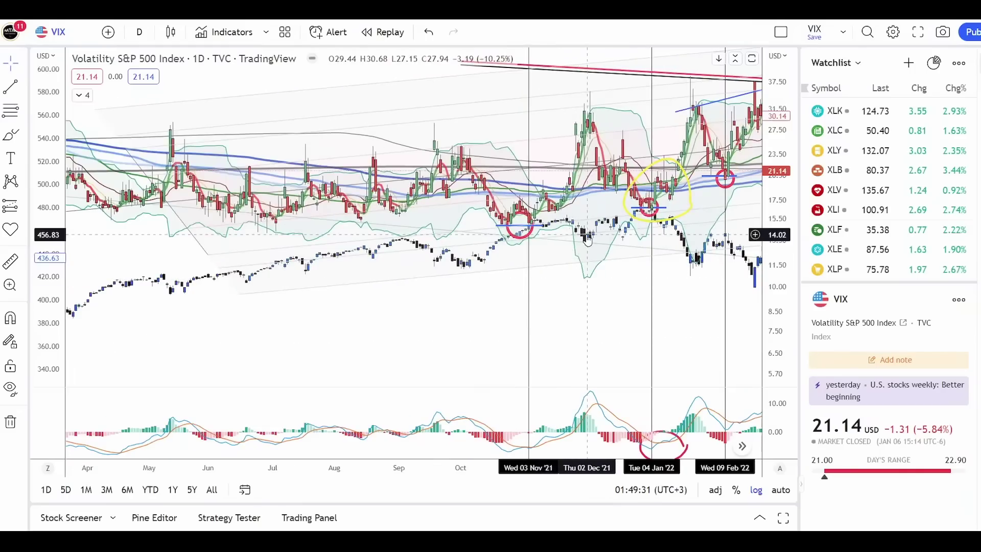
Compare the VIX daily candles with the overlaid SPY candles between November 2021 and February 2022, rescaling the price axis to separate them.
drag(565, 298, 466, 265)
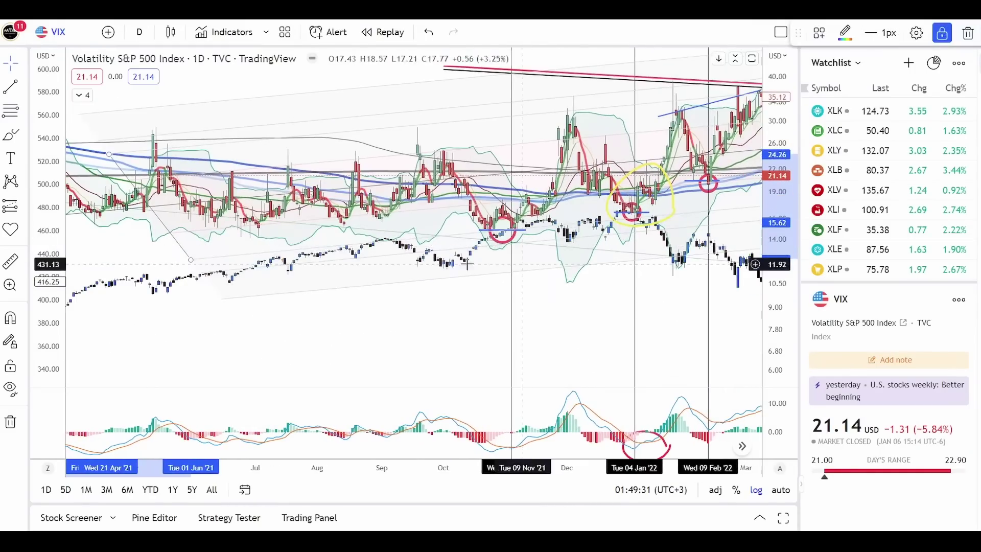
click(466, 264)
scroll(455, 315, up, 5)
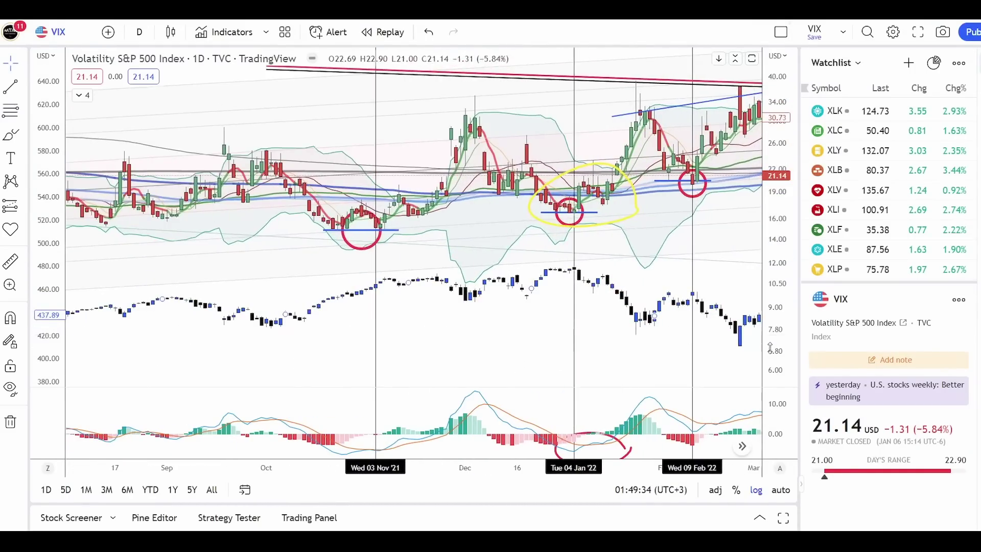
drag(770, 347, 771, 327)
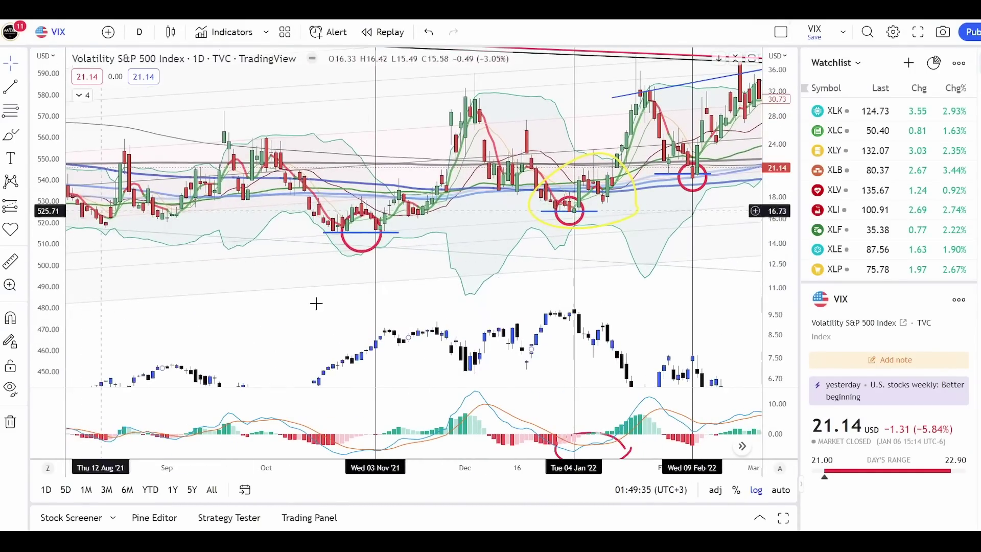
drag(510, 345, 520, 347)
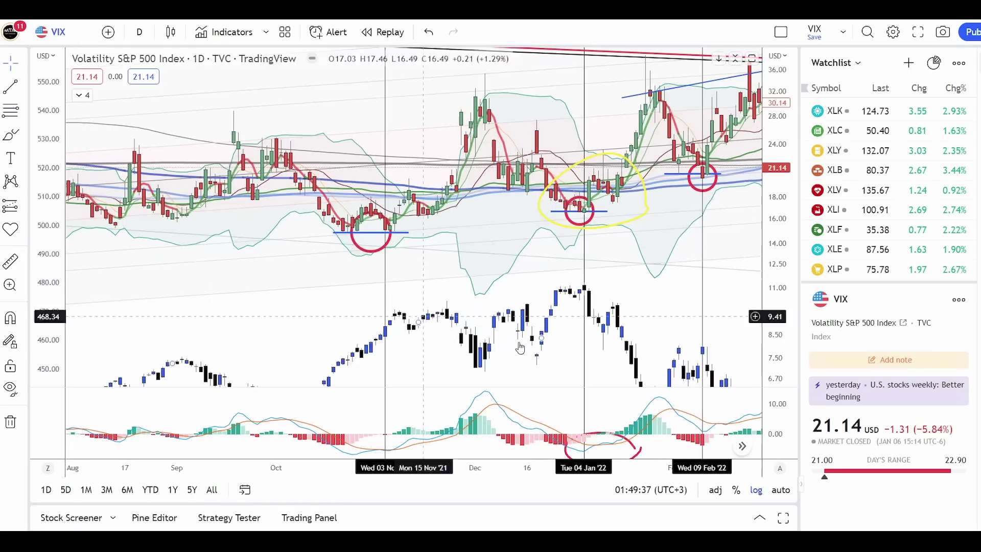
scroll(510, 342, up, 3)
scroll(498, 327, down, 4)
scroll(490, 296, up, 1)
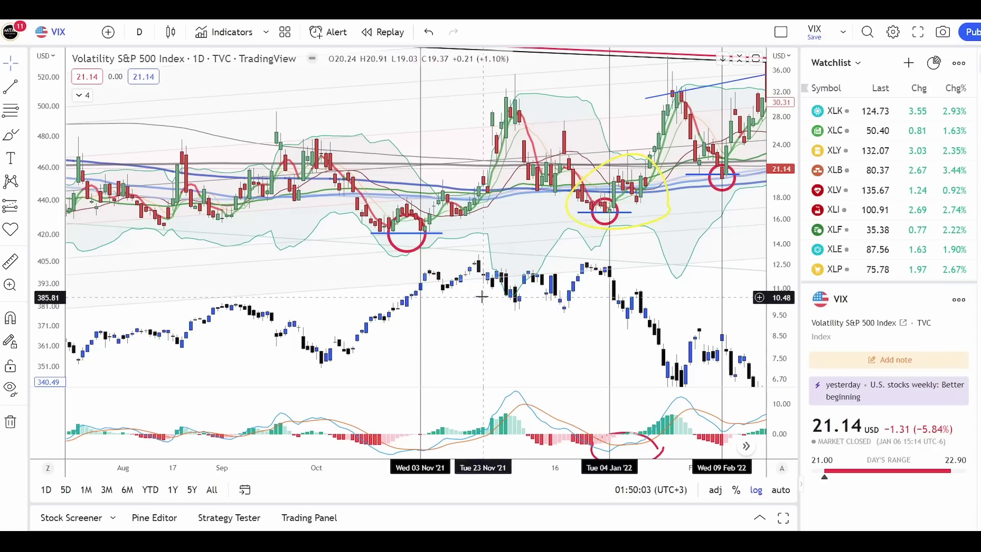
scroll(490, 286, up, 3)
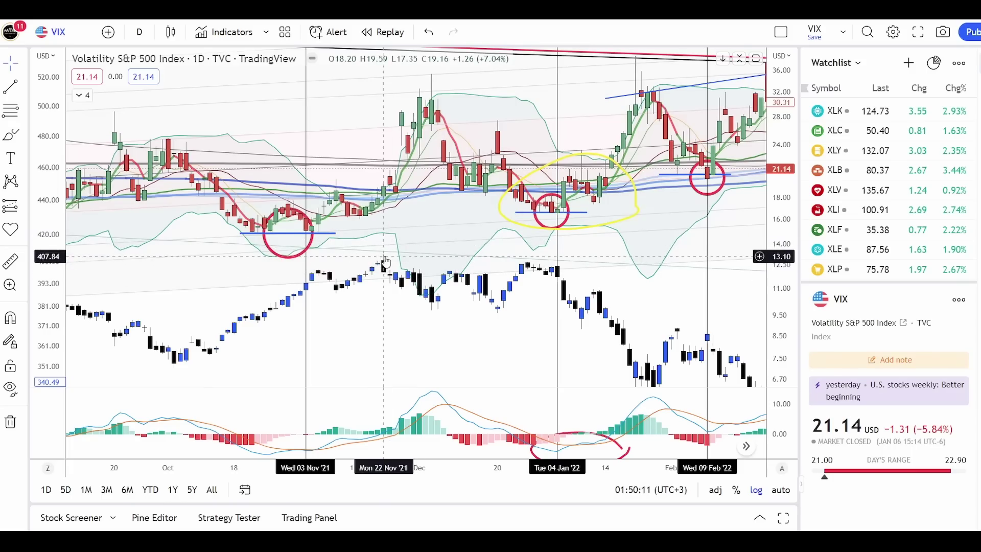
Switch to the SPY daily chart and examine the November 2021 to January 2022 top, including the late-November 2021 gap down.
key(Down)
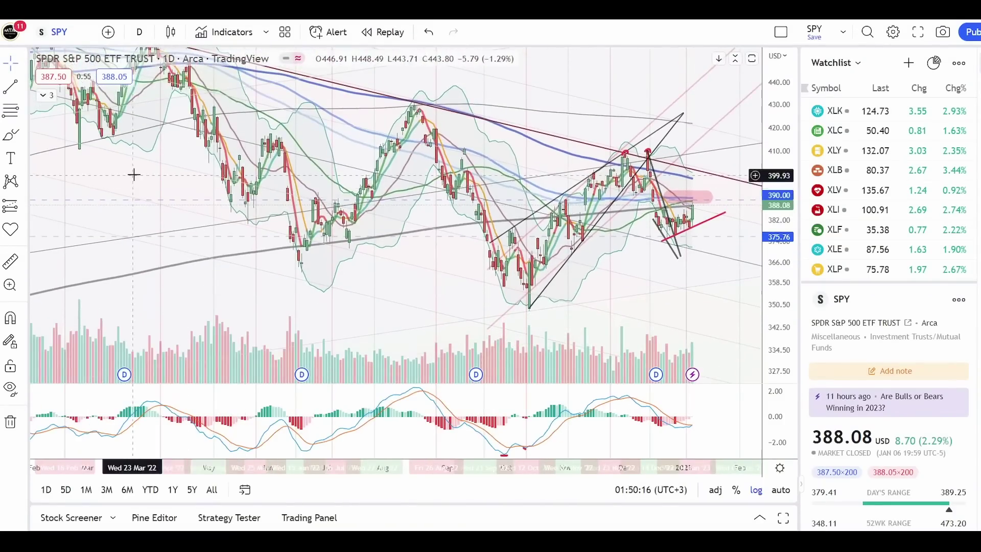
drag(131, 171, 645, 315)
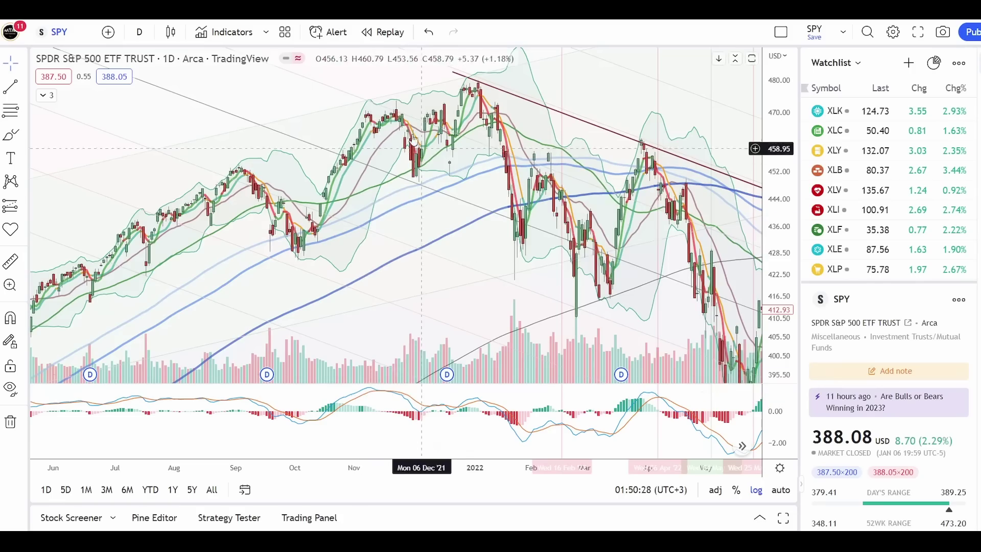
scroll(396, 106, up, 2)
drag(533, 106, 722, 138)
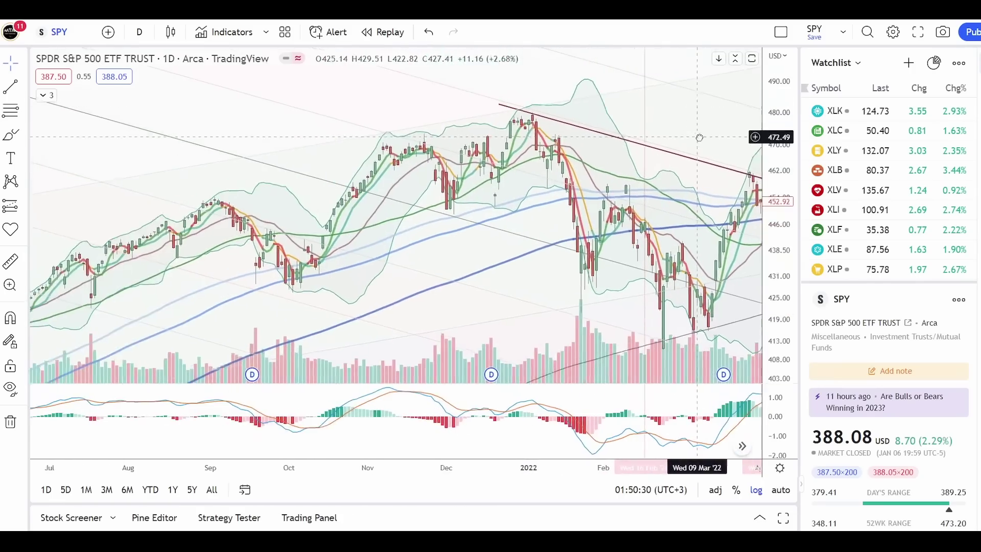
scroll(588, 169, up, 1)
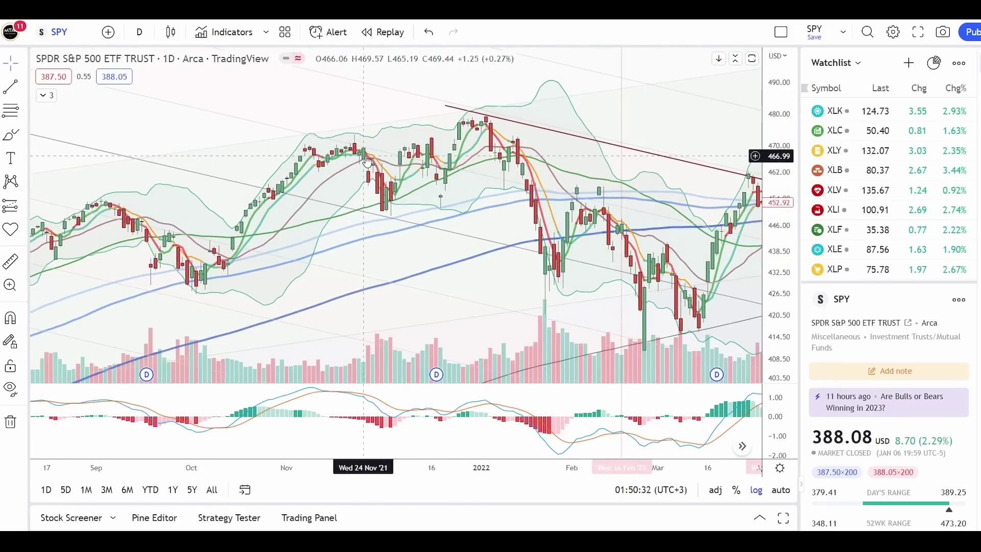
scroll(612, 128, up, 2)
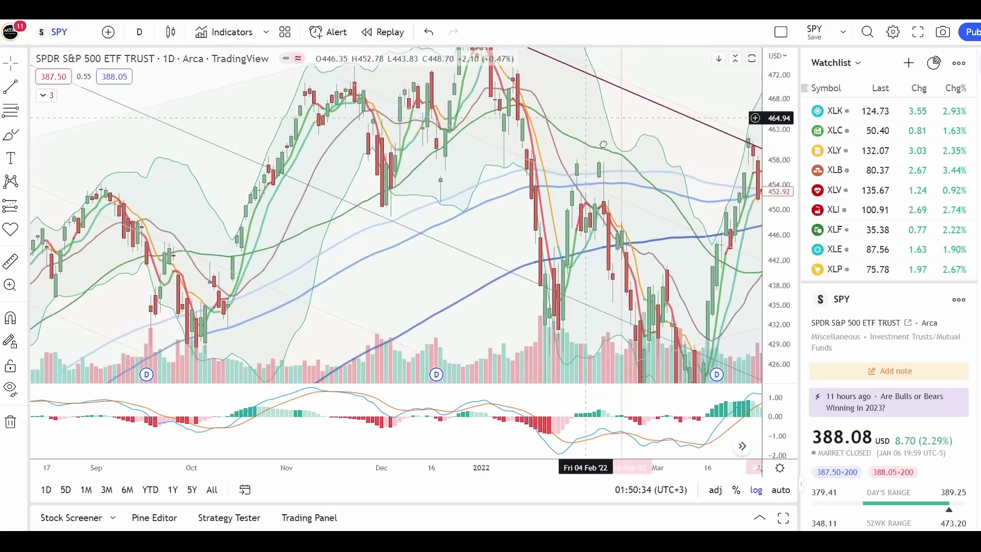
scroll(562, 230, left, 2)
scroll(524, 247, up, 1)
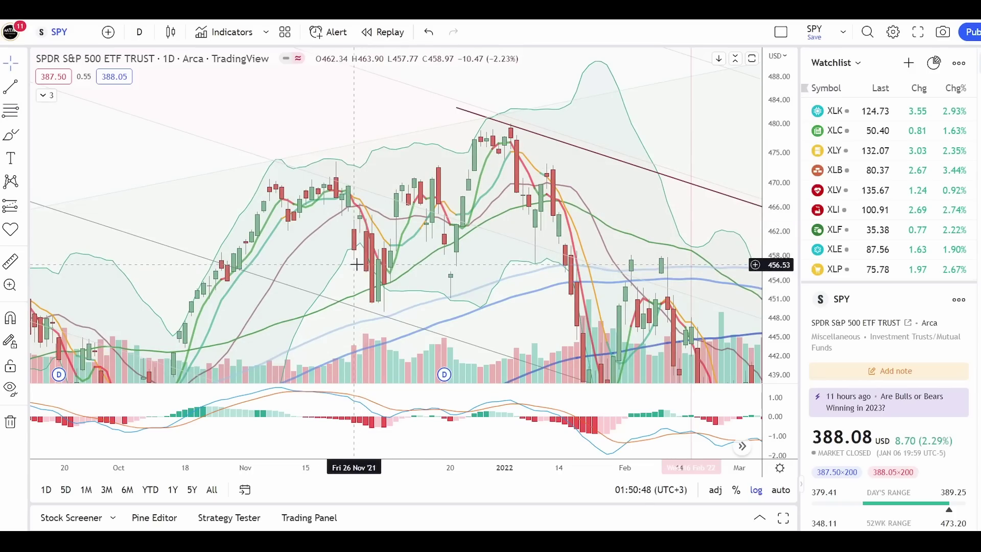
Measure SPY's price range between 19 November and 7 December 2021, and clear the measurement.
scroll(373, 219, down, 1)
shift+click(373, 185)
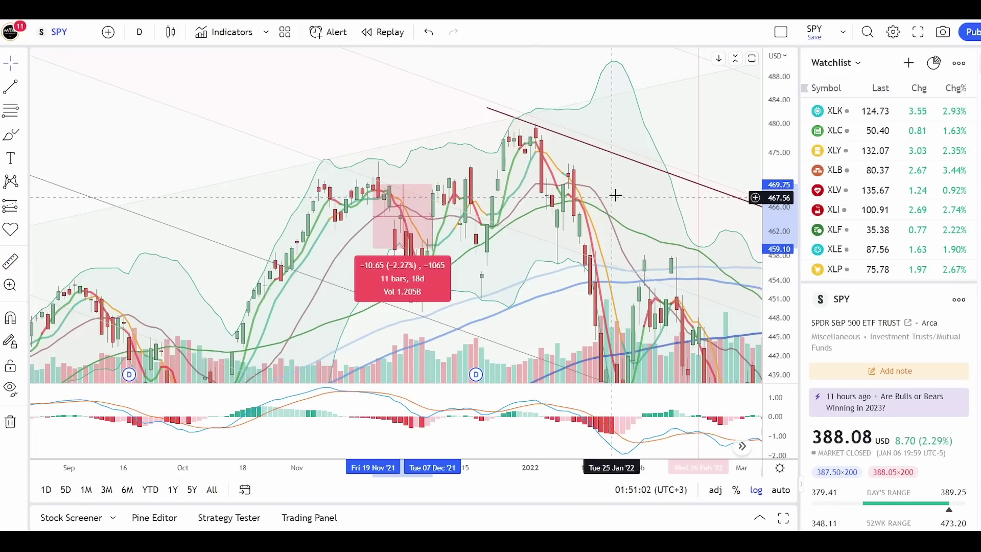
click(639, 192)
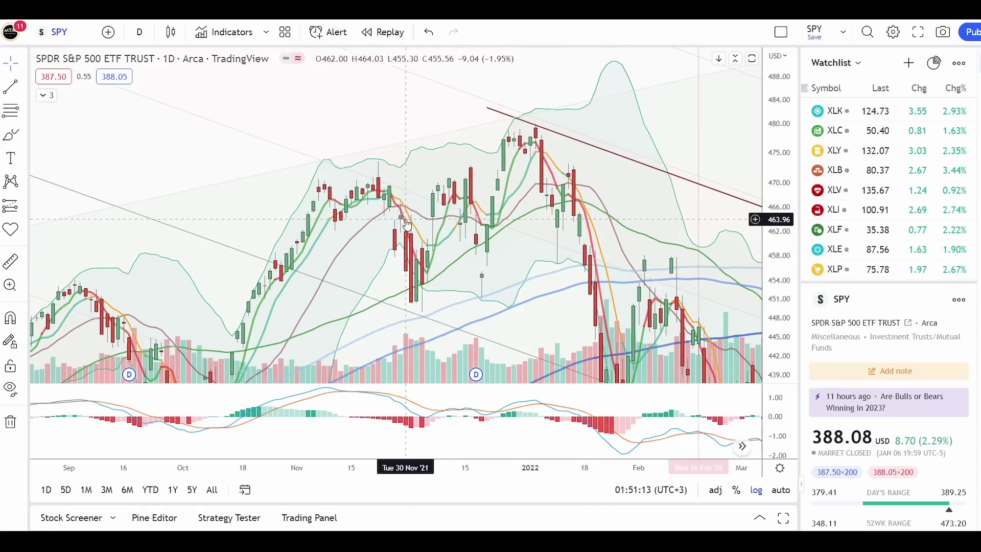
Brush a red stroke along SPY's October to early November 2021 rally and a short horizontal mark at its top.
drag(220, 205, 236, 134)
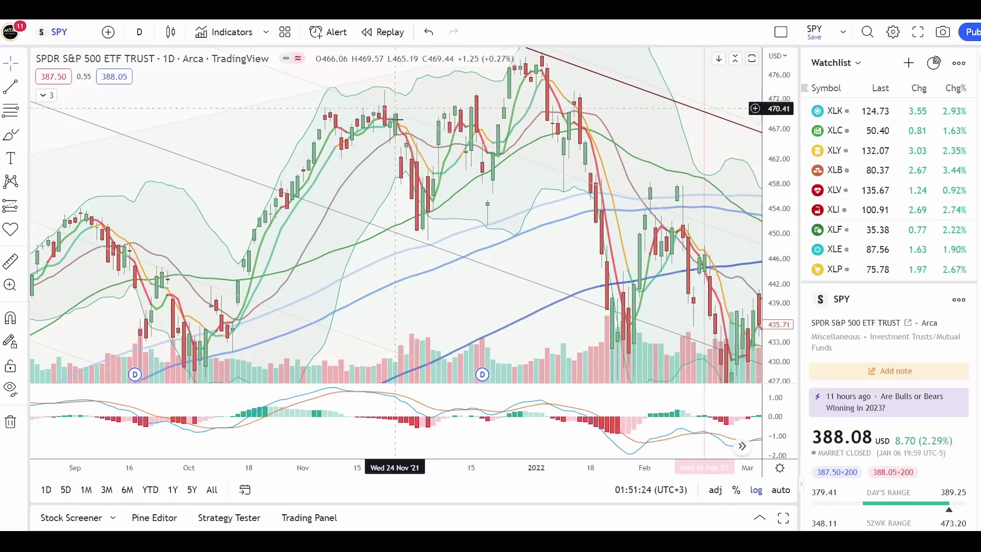
scroll(516, 321, down, 5)
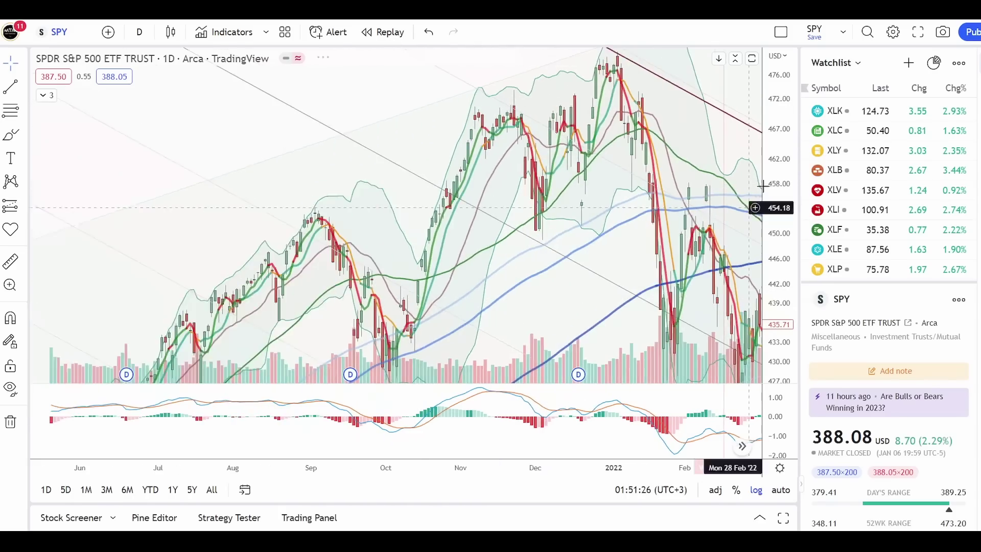
scroll(587, 204, left, 5)
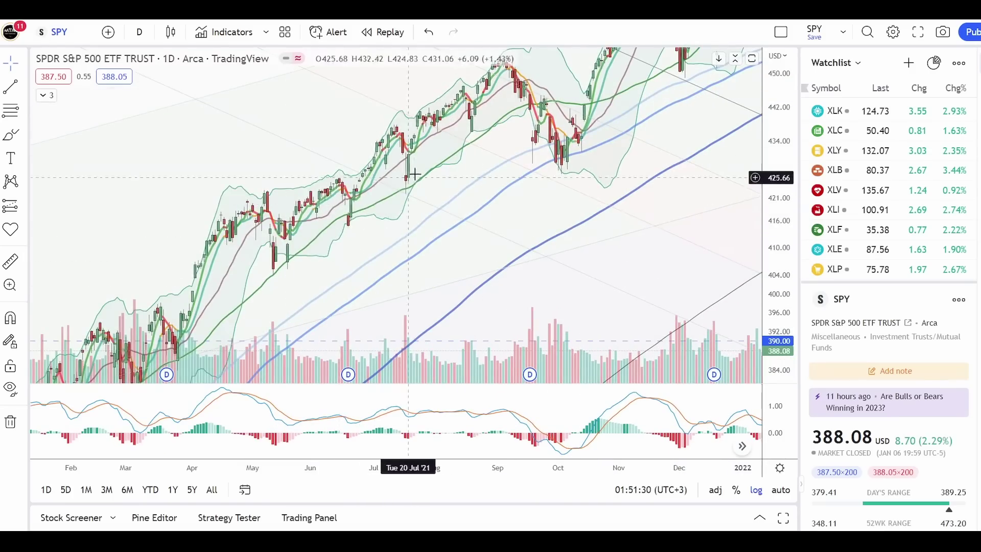
scroll(668, 145, right, 3)
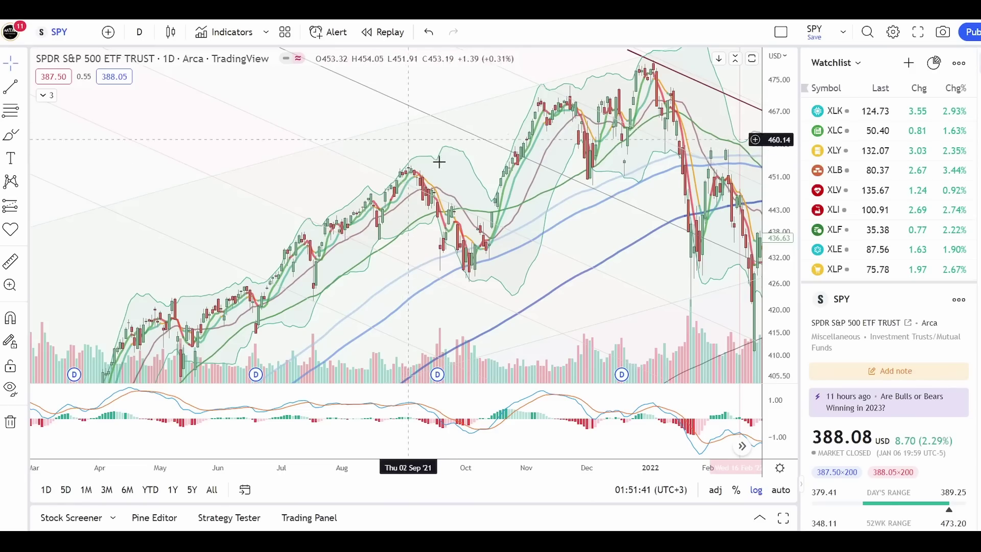
scroll(357, 235, up, 1)
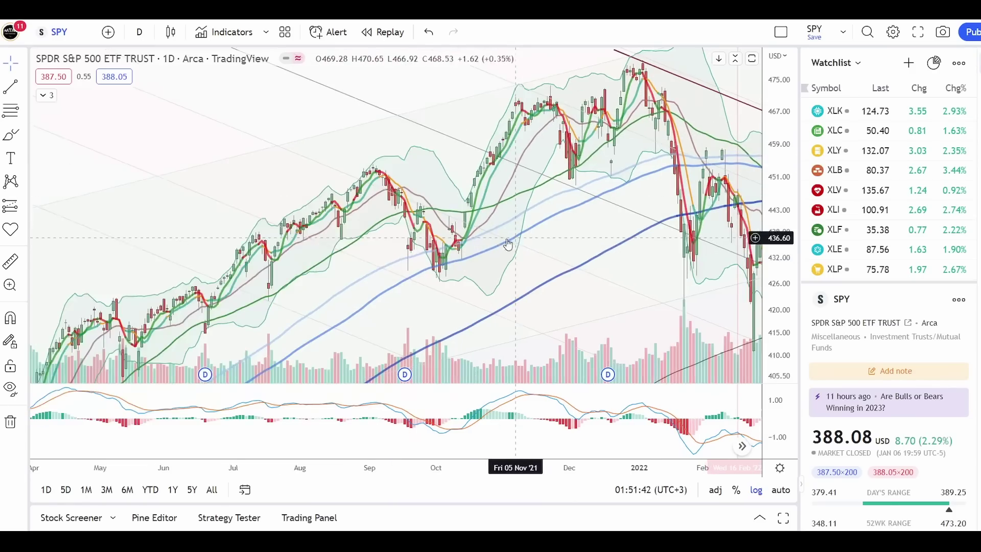
click(11, 135)
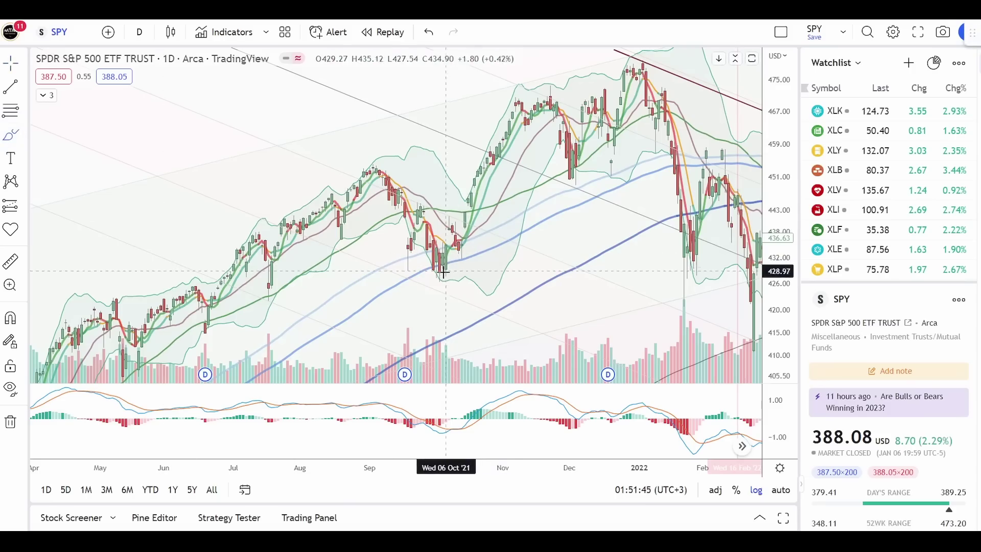
drag(446, 270, 516, 124)
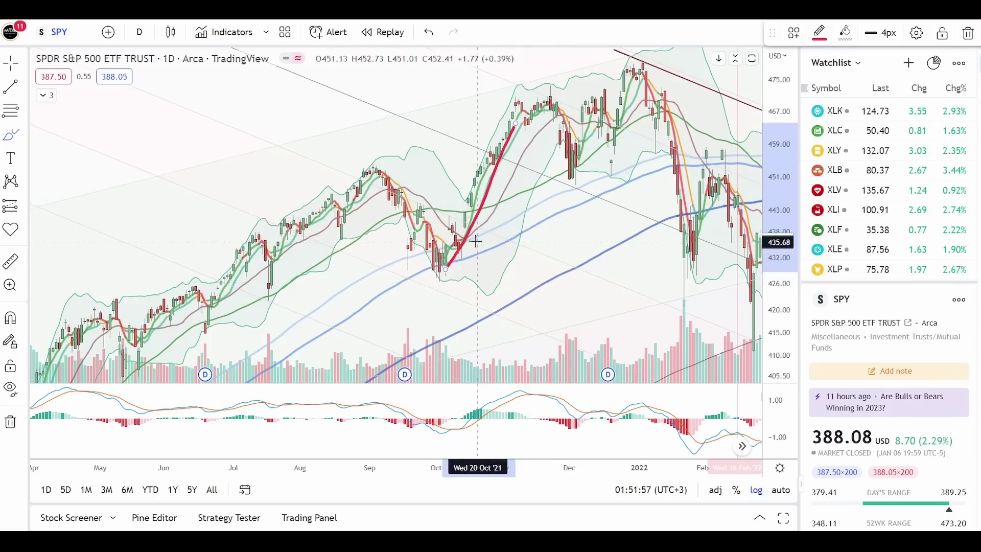
scroll(369, 274, up, 2)
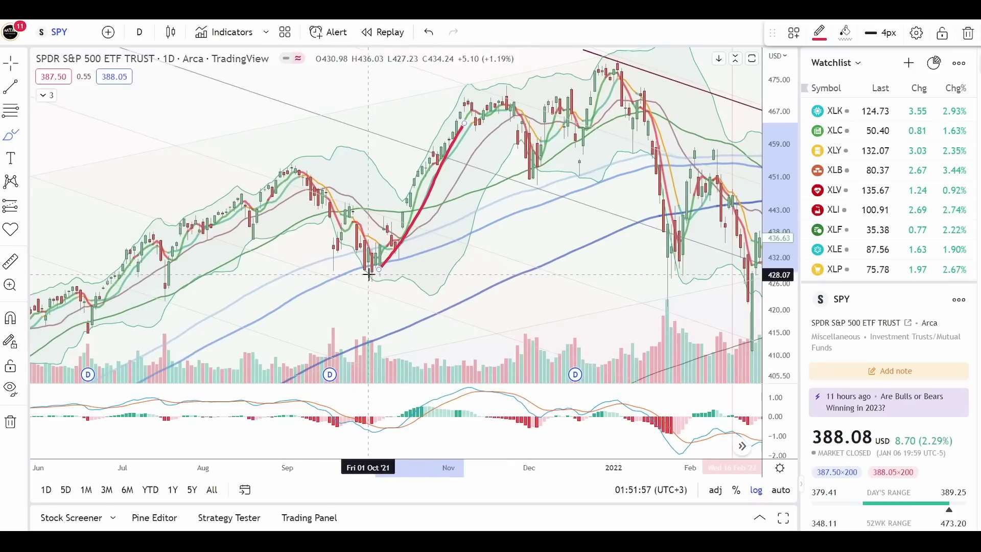
click(467, 98)
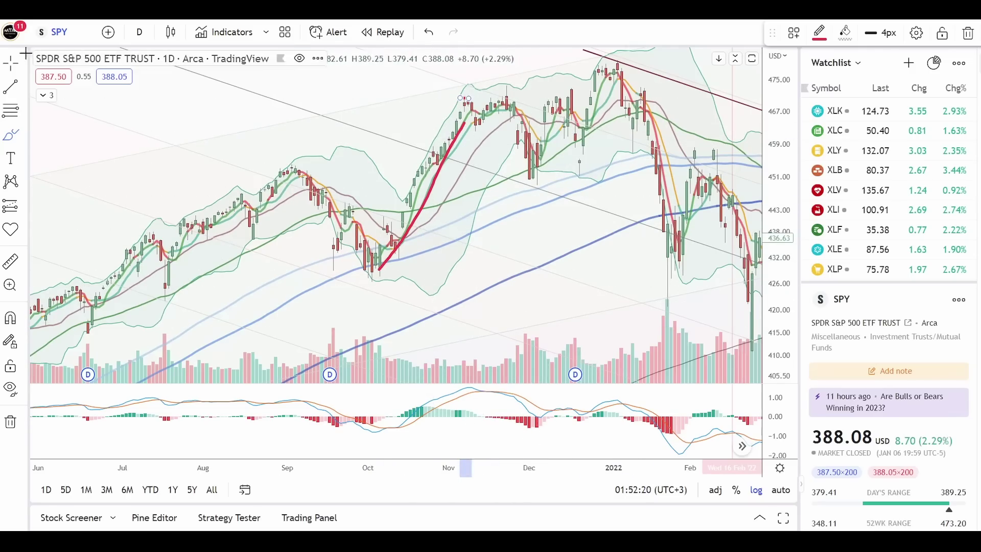
Examine SPY's November and December 2021 swings below the January 2022 peak, and switch to the VIX chart for comparison.
mouse_move(552, 240)
mouse_down()
mouse_move(561, 259)
mouse_move(575, 256)
mouse_up()
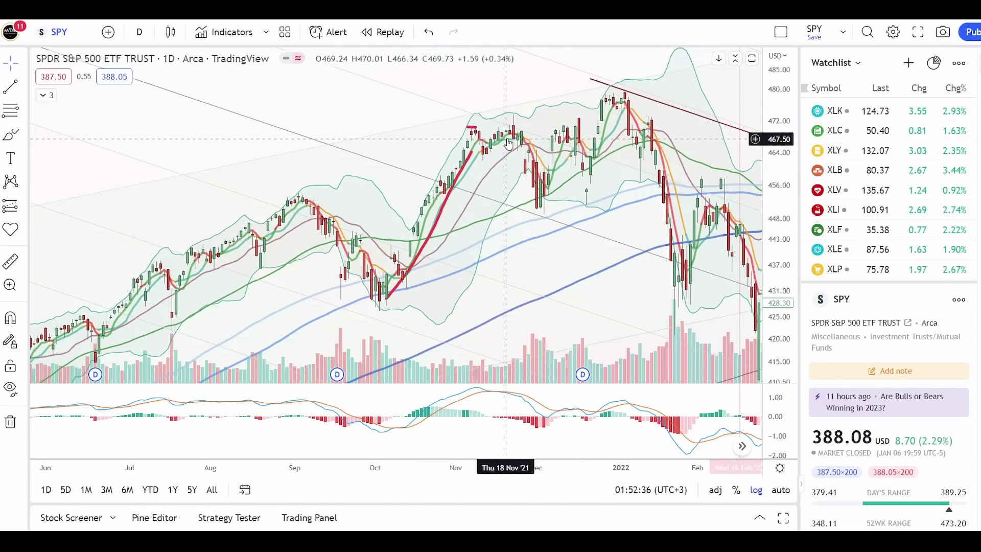
scroll(508, 144, up, 2)
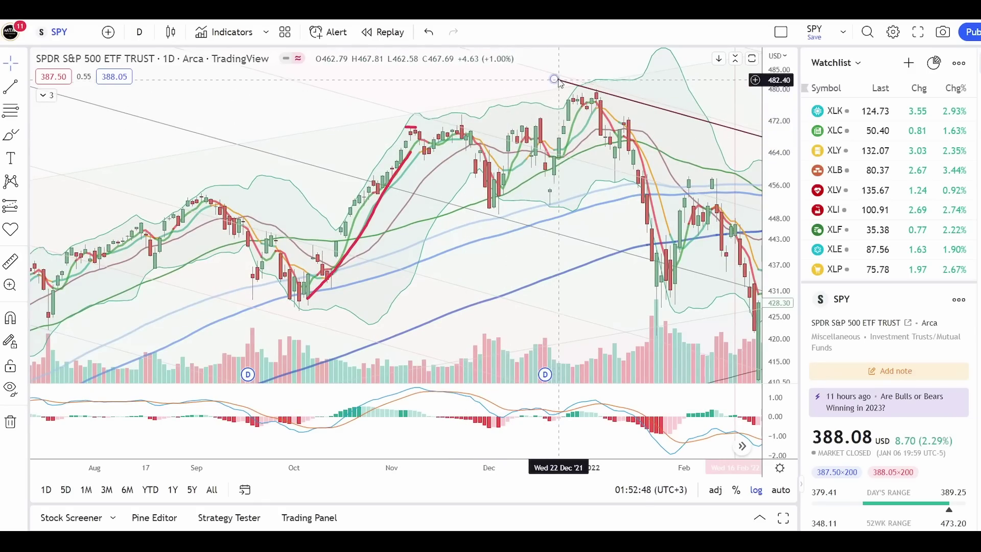
scroll(560, 76, up, 1)
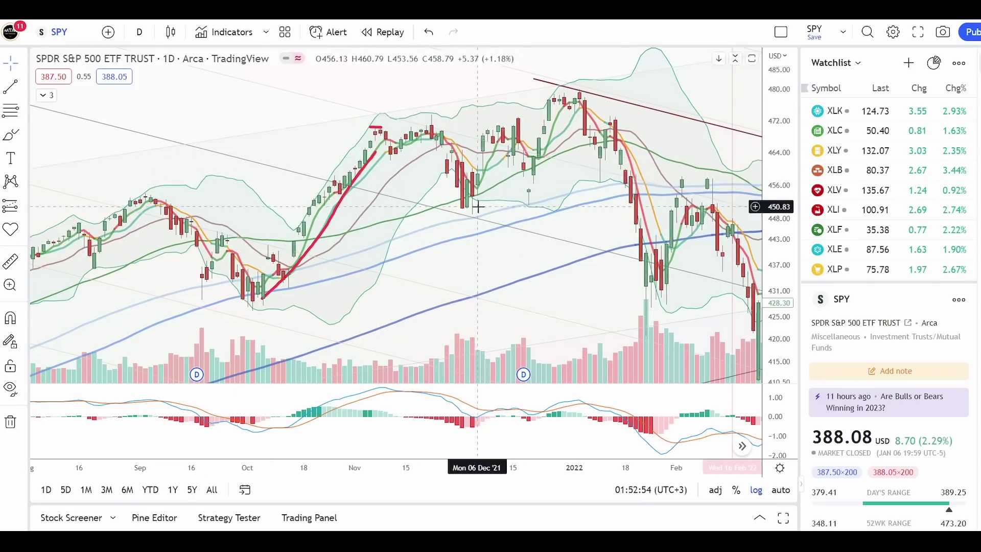
key(Down)
key(Down)
key(Down)
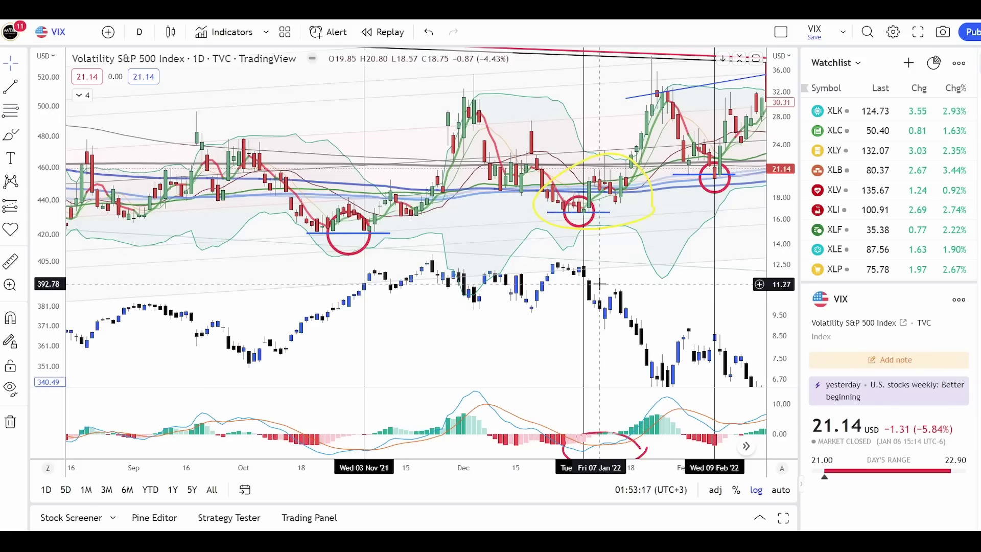
On the VIX chart, brush a red circle around the overlaid SPY's November 2021 top and a short vertical stroke over the following drop.
scroll(595, 283, up, 2)
scroll(466, 220, down, 3)
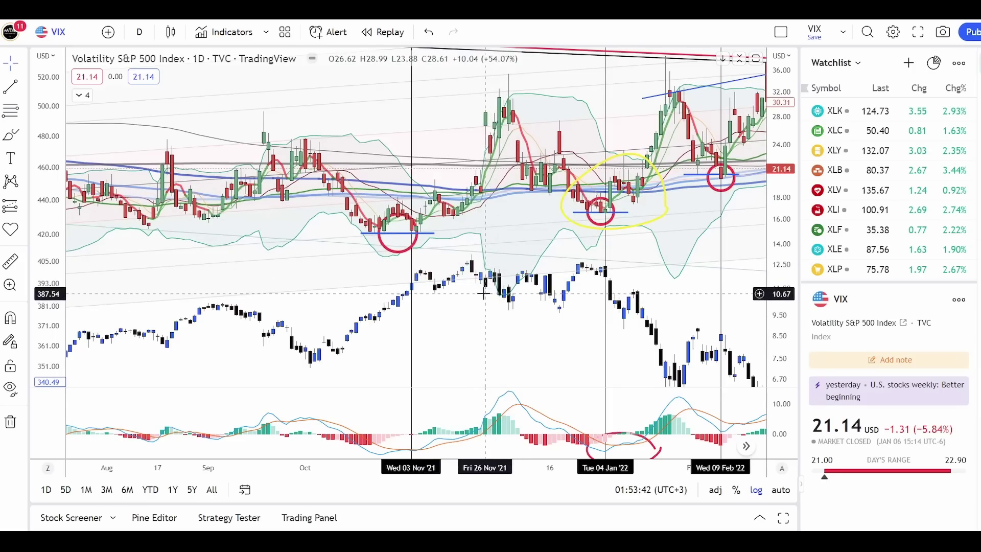
mouse_move(478, 258)
mouse_down()
mouse_move(429, 254)
mouse_move(405, 294)
mouse_move(457, 292)
mouse_move(479, 261)
mouse_up()
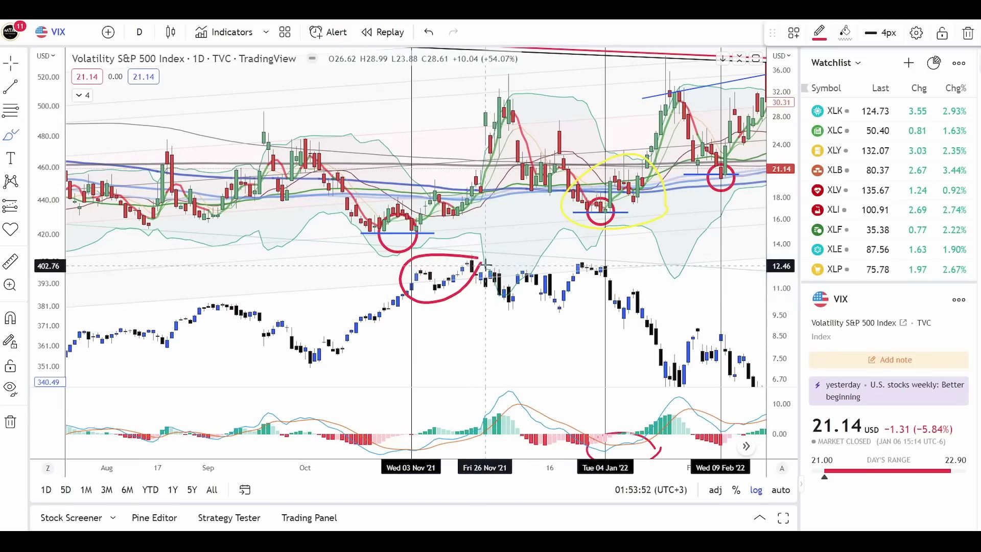
drag(486, 265, 487, 294)
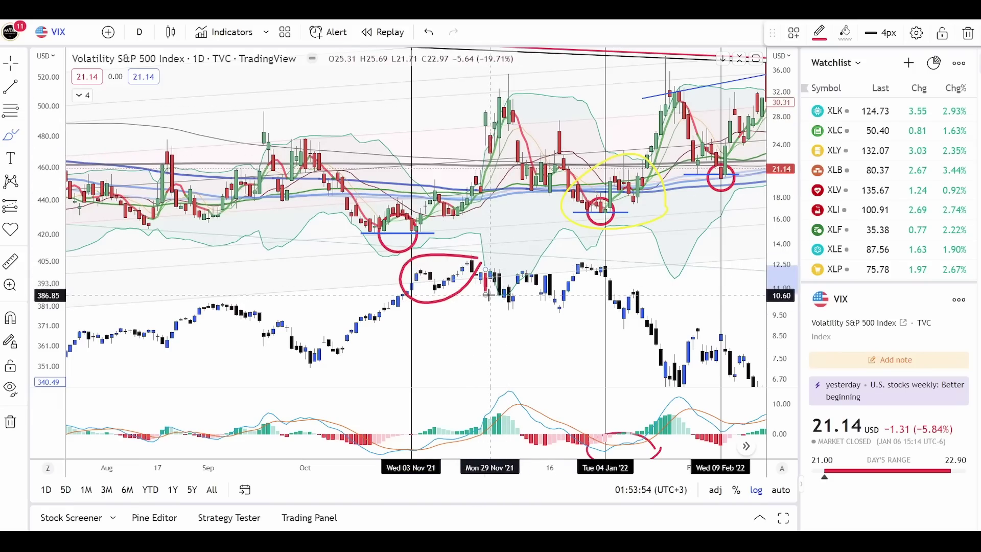
Brush a vertical red stroke alongside the VIX jump of 26 November 2021.
click(481, 196)
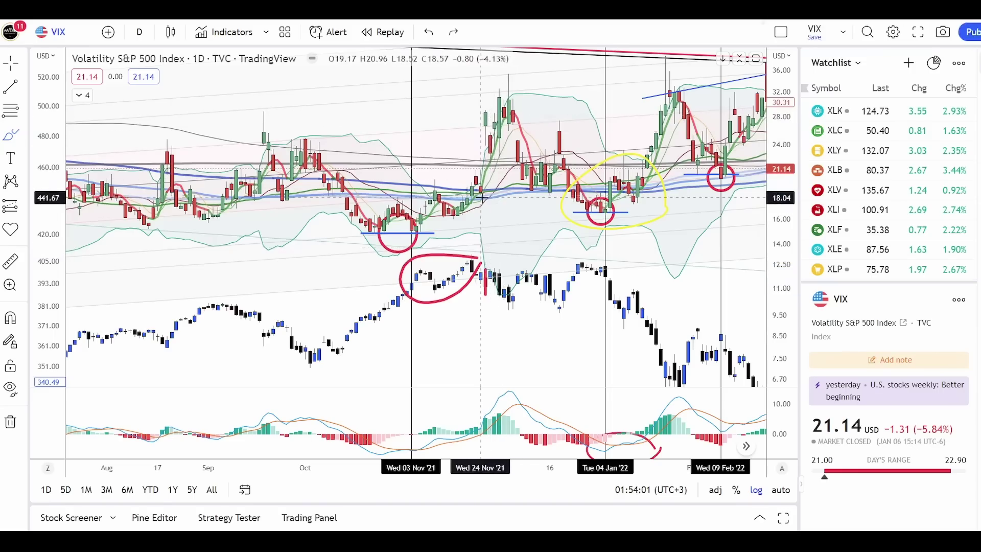
drag(482, 197, 482, 110)
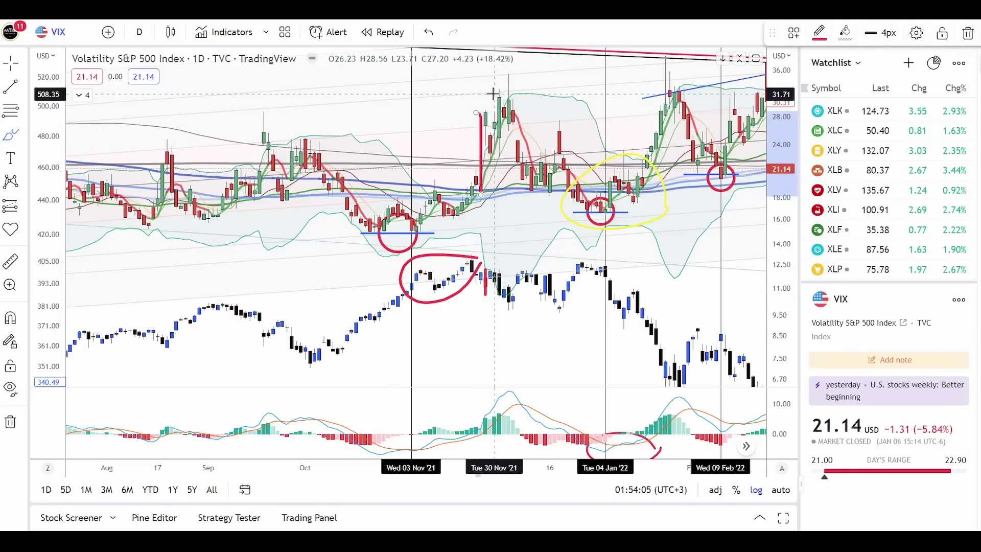
scroll(511, 139, up, 2)
scroll(511, 139, up, 1)
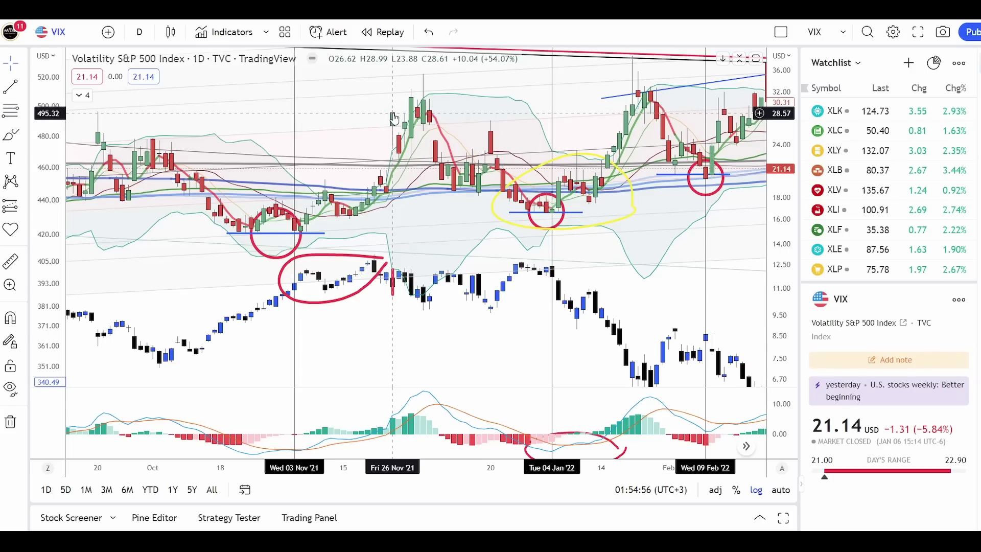
Brush red ovals around the late-November 2021 VIX spike and the SPY top beneath it, plus a horizontal stroke across that top.
scroll(393, 118, down, 3)
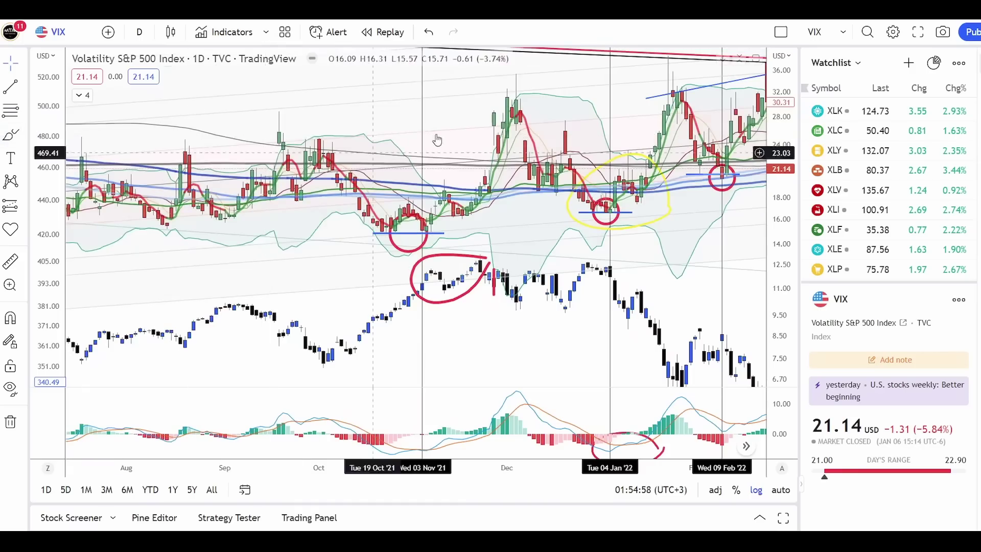
click(524, 96)
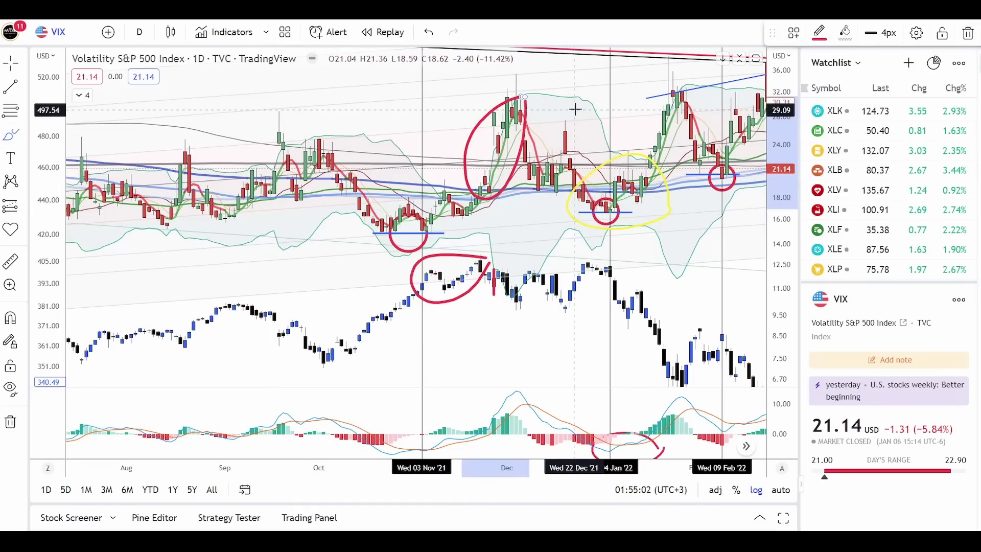
mouse_move(526, 259)
mouse_down()
mouse_move(484, 254)
mouse_move(434, 271)
mouse_move(459, 306)
mouse_move(507, 254)
mouse_move(453, 259)
mouse_up()
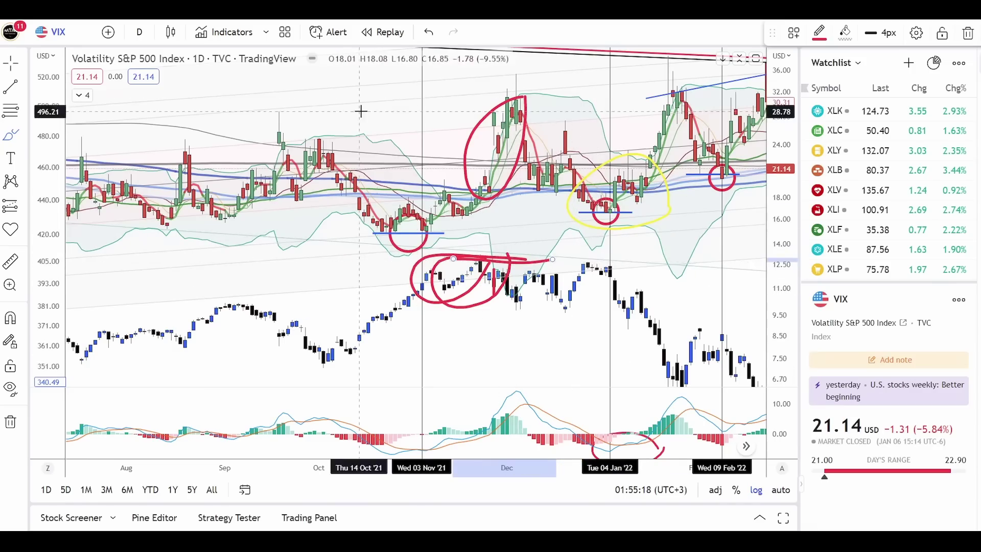
Return to the SPX daily chart and brush red strokes along the January 2022 decline and the March and late-May 2022 rallies.
click(601, 345)
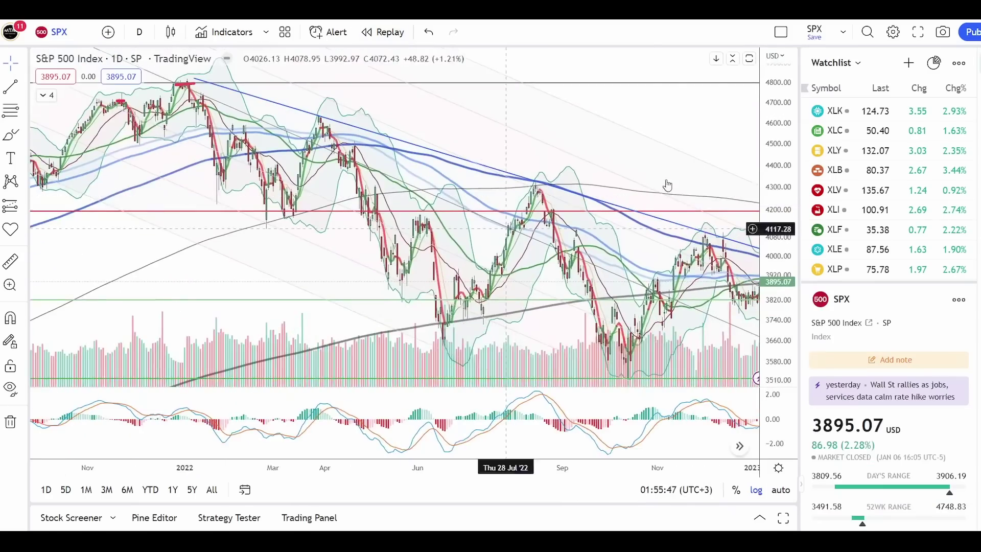
scroll(716, 168, down, 3)
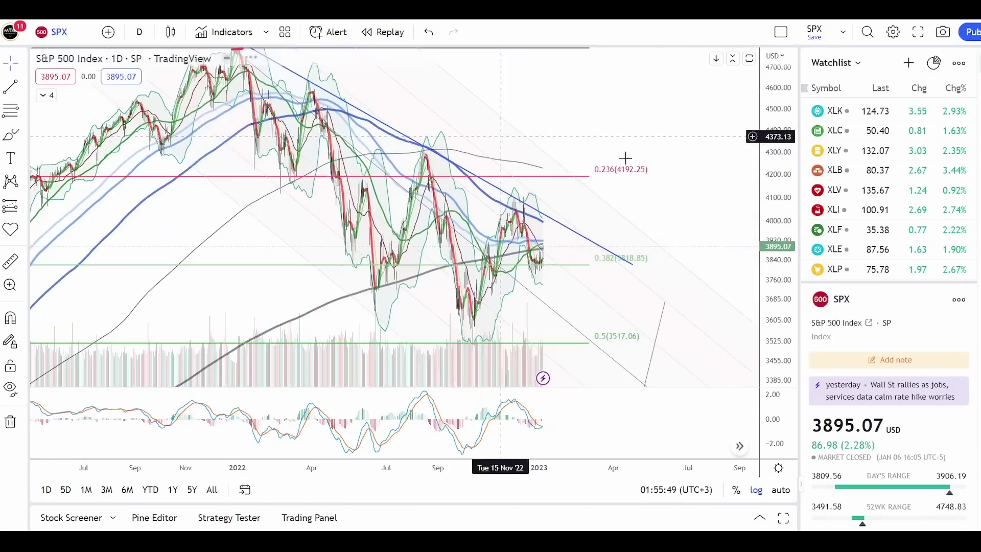
drag(585, 159, 637, 175)
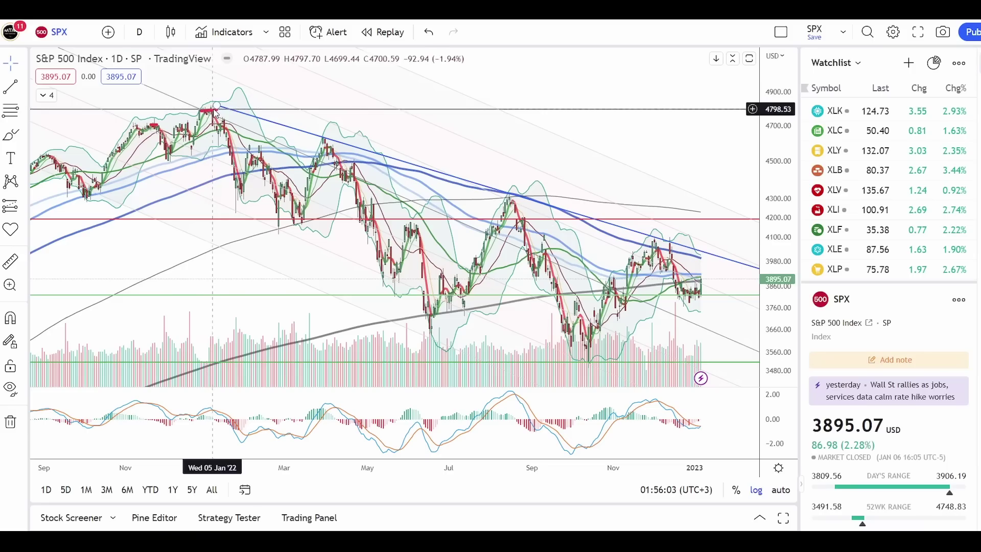
key(alt+shift+b)
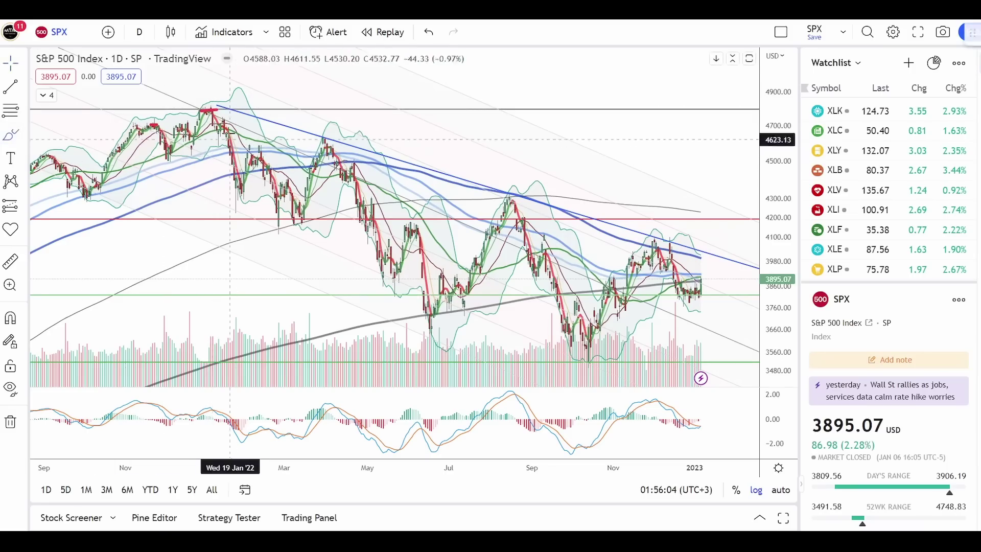
drag(229, 140, 241, 191)
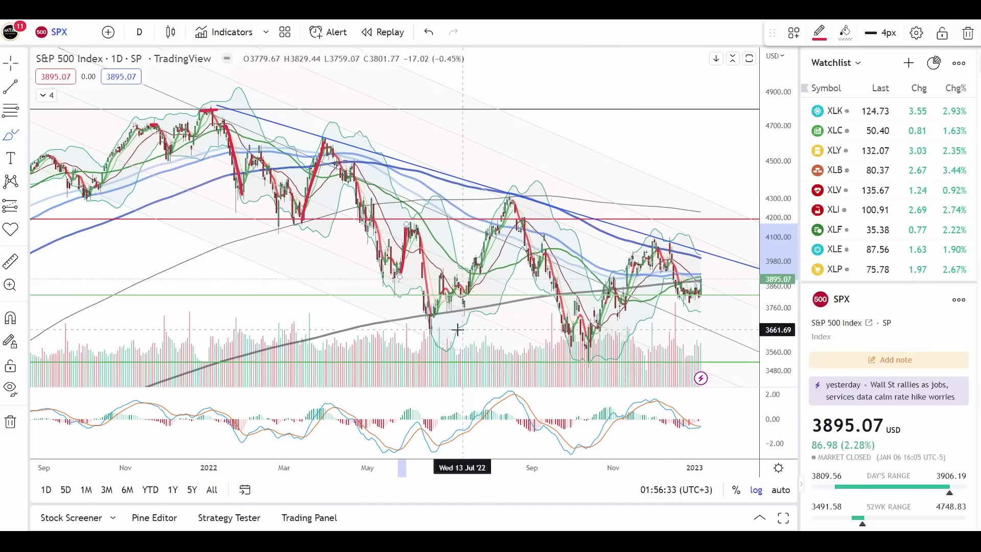
Brush red strokes along the July–August 2022 rally and the rally from the October 2022 low on the SPX daily chart.
drag(460, 312, 502, 202)
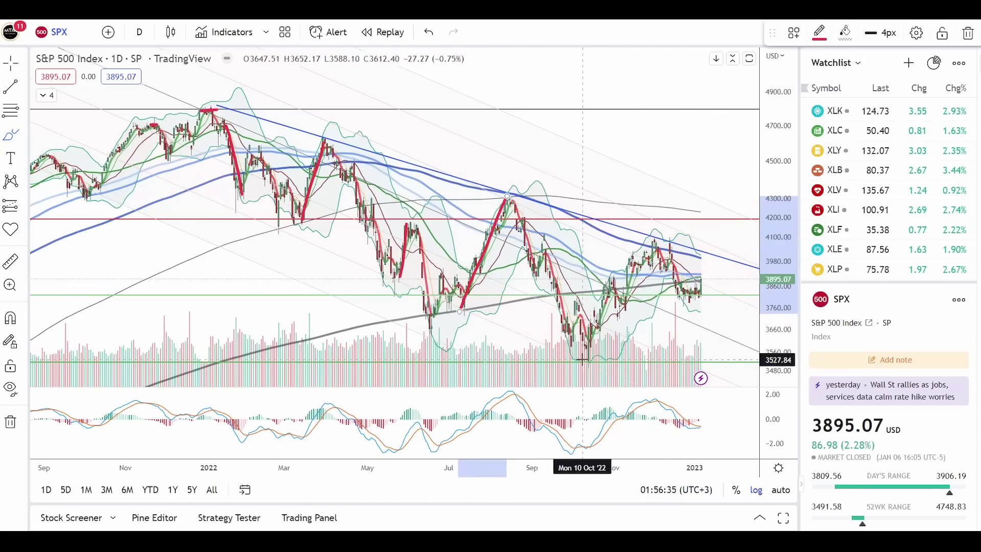
drag(584, 359, 655, 237)
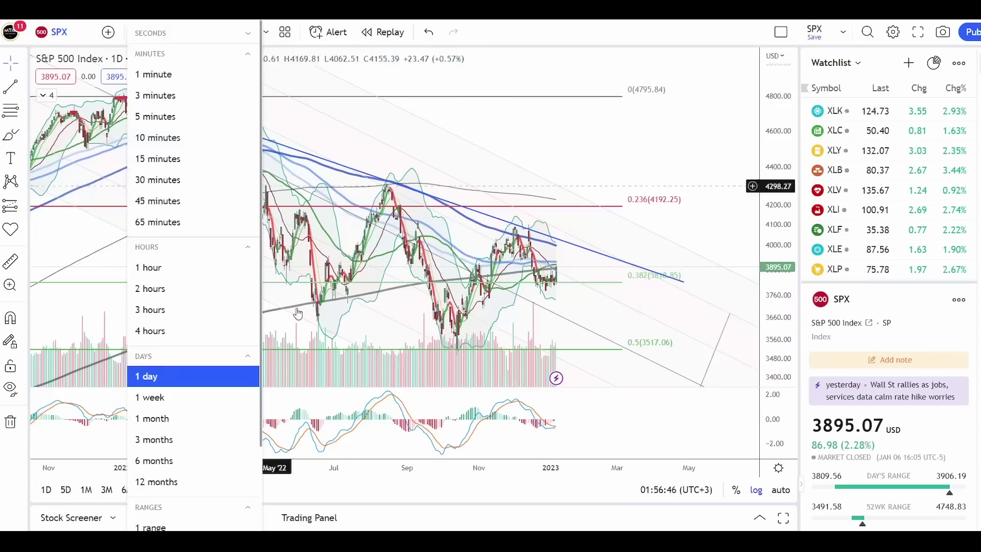
Show SPX on the 1-month interval and frame the monthly candles from late 2020 to January 2023, with the price scale stretched.
click(216, 423)
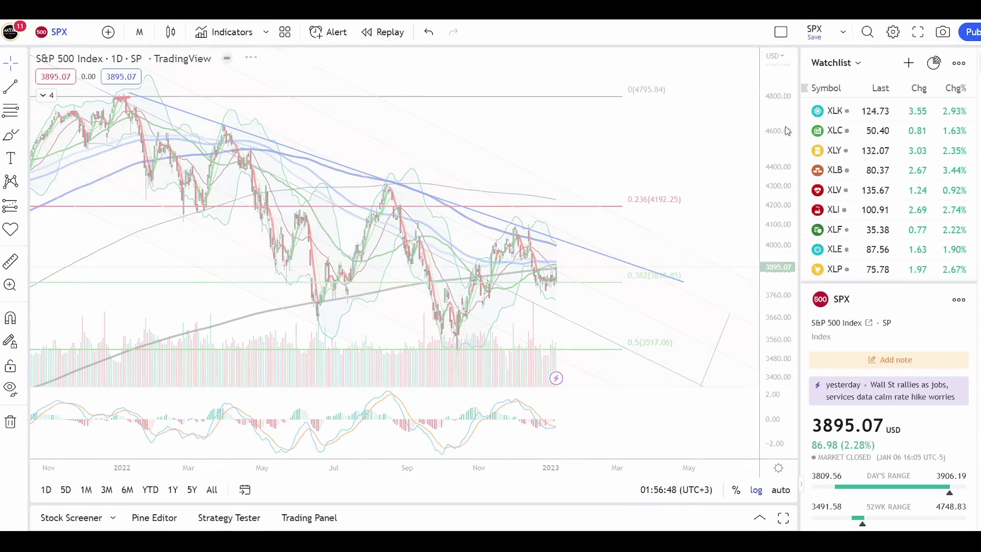
scroll(623, 268, up, 1)
drag(623, 267, 412, 253)
scroll(129, 164, up, 1)
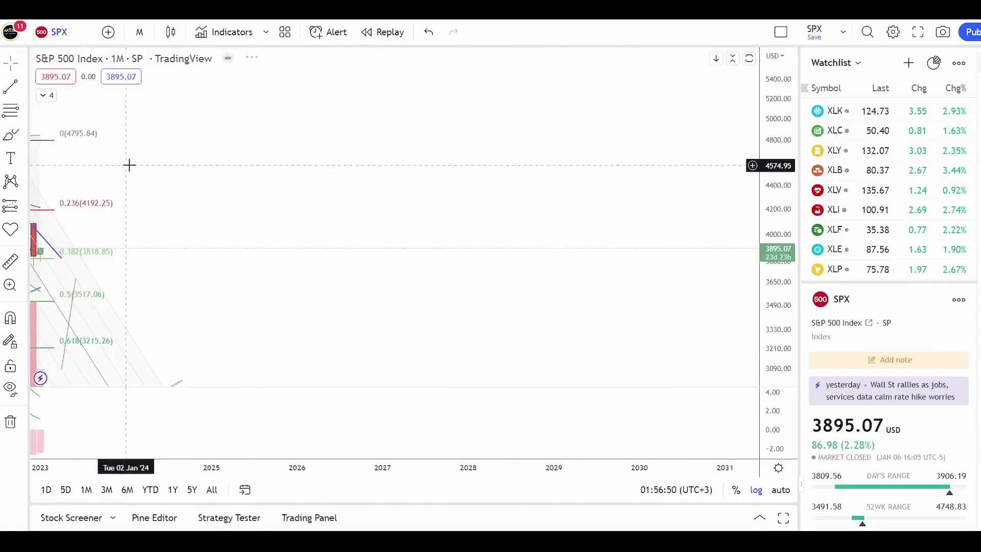
drag(130, 164, 655, 132)
scroll(633, 133, up, 4)
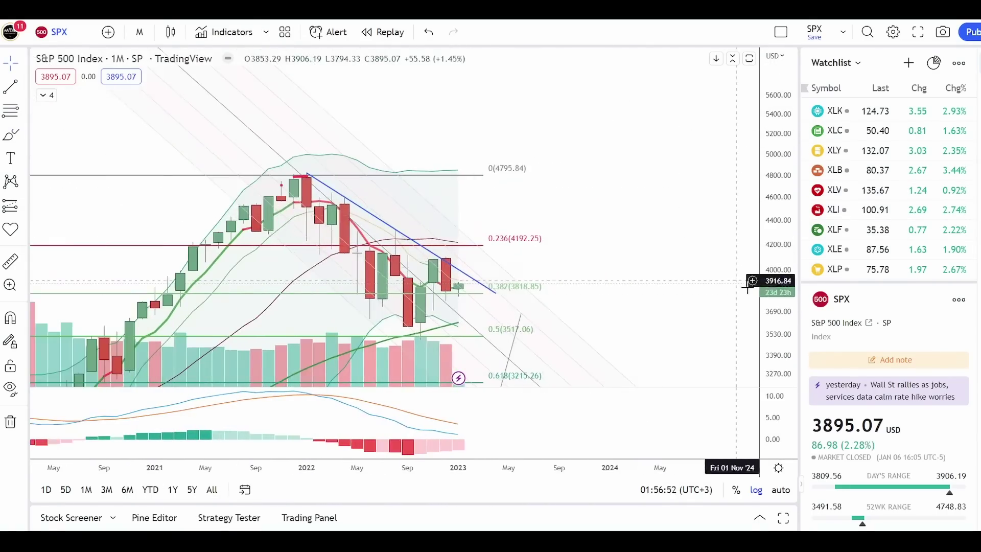
drag(764, 325, 765, 247)
drag(597, 184, 614, 132)
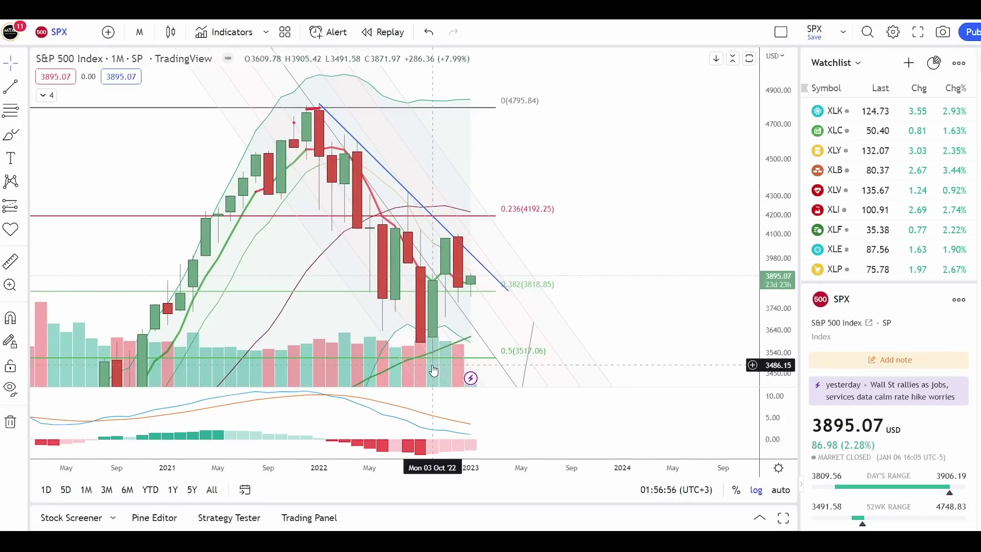
scroll(647, 192, up, 1)
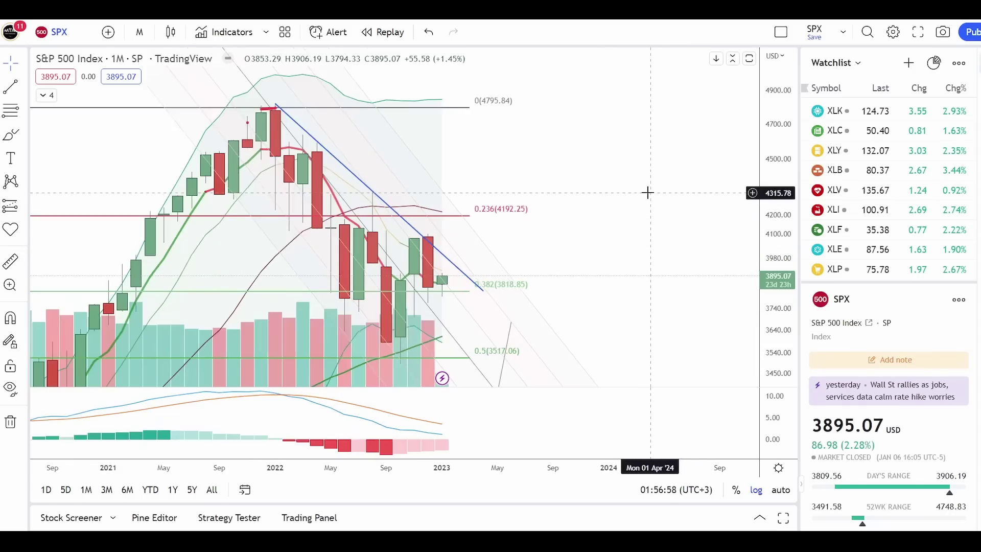
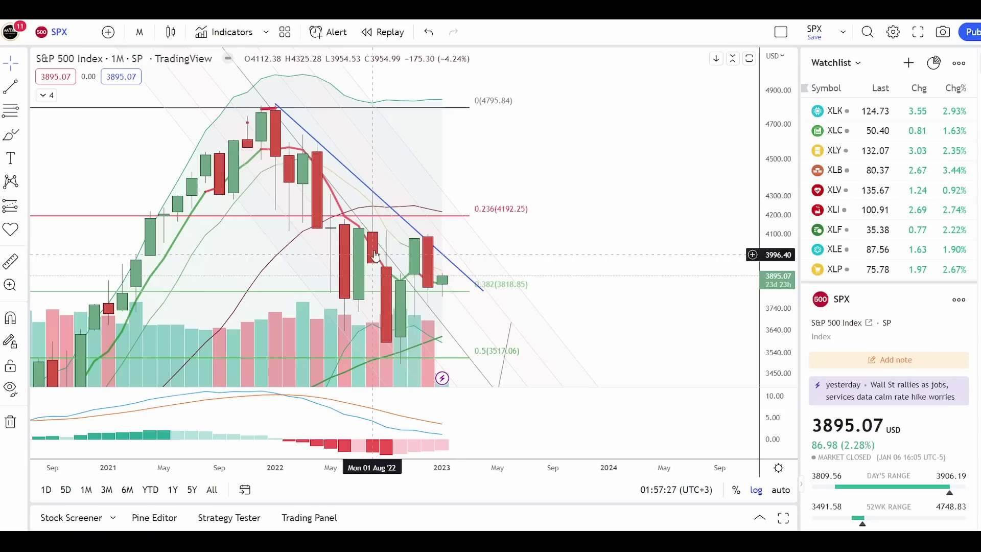
Examine the August to November 2022 monthly candles against the descending trendline and the October low.
click(374, 197)
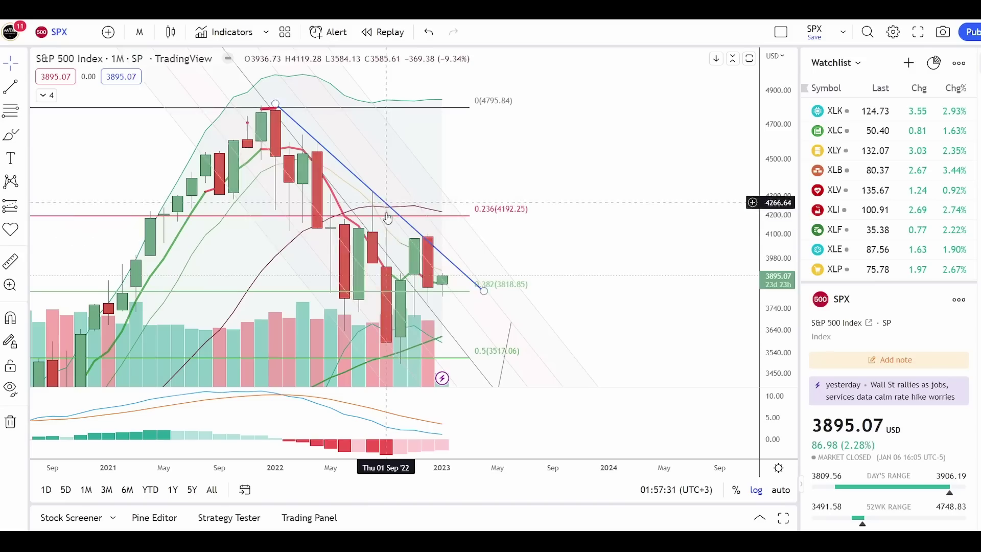
click(398, 352)
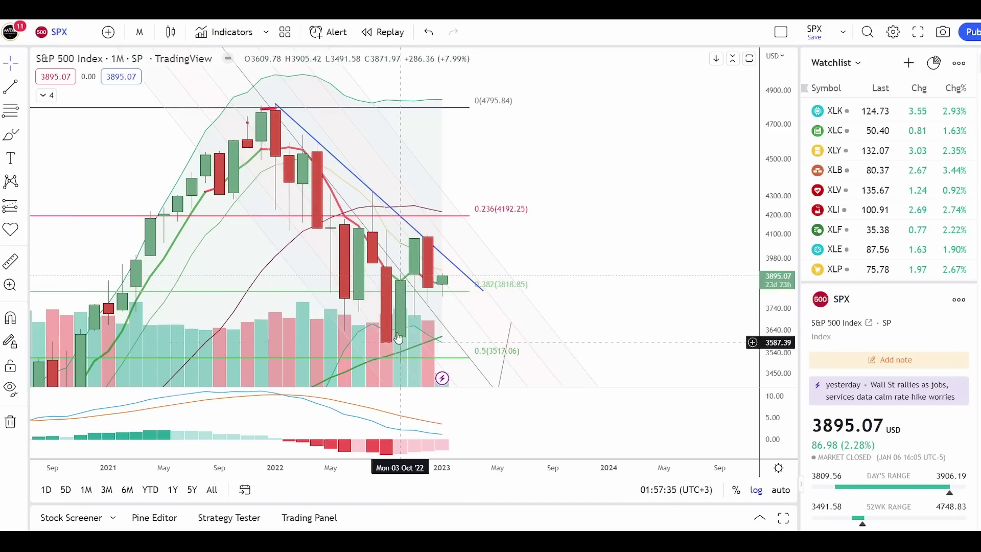
drag(438, 316, 457, 269)
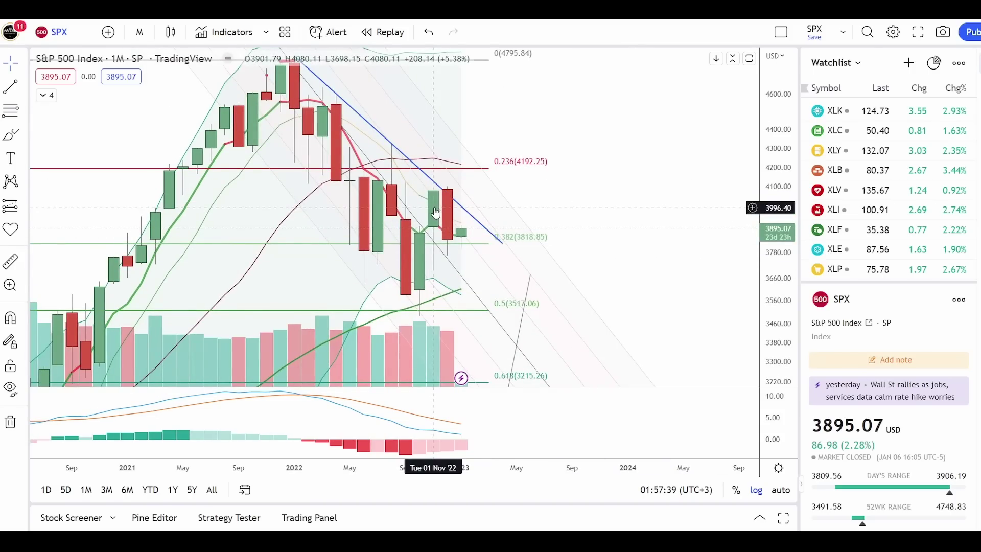
Change SPX to the 1-week interval and examine the weekly candles from the October 2022 low to January 2023.
click(140, 32)
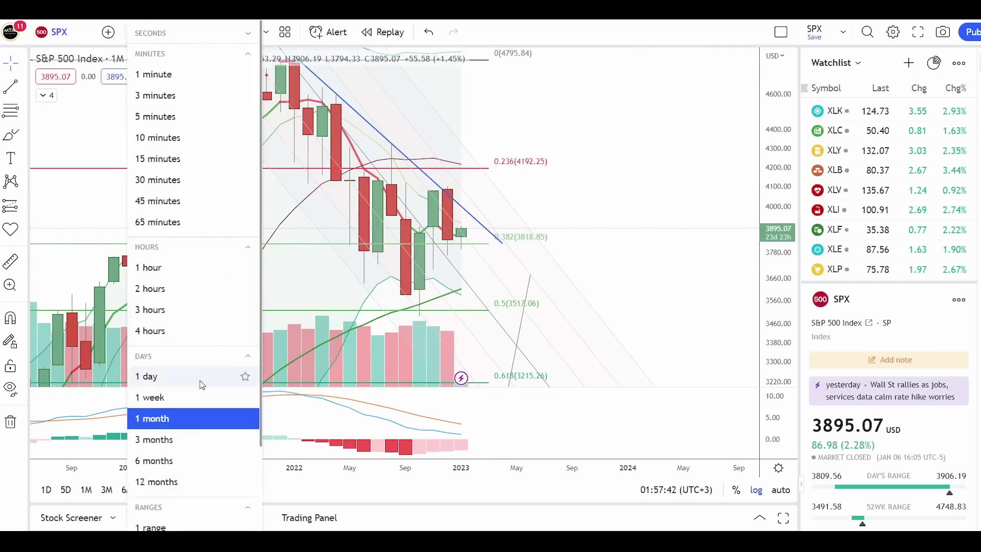
click(199, 395)
scroll(635, 292, down, 5)
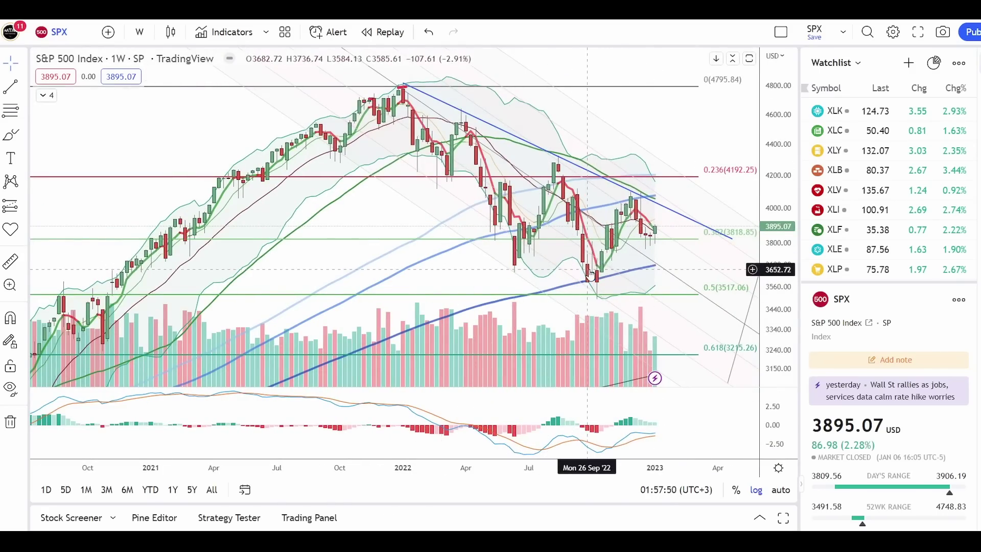
scroll(591, 275, up, 2)
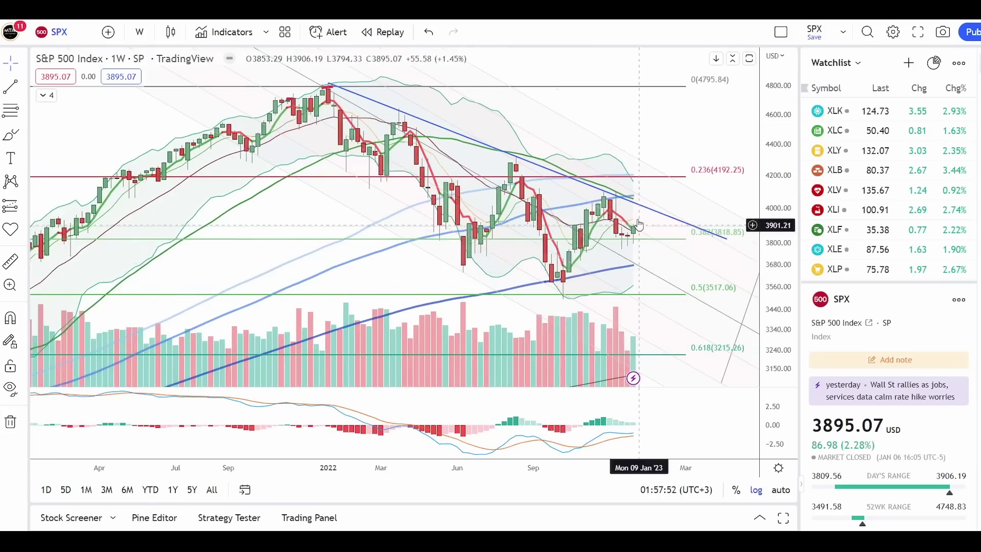
scroll(623, 247, up, 2)
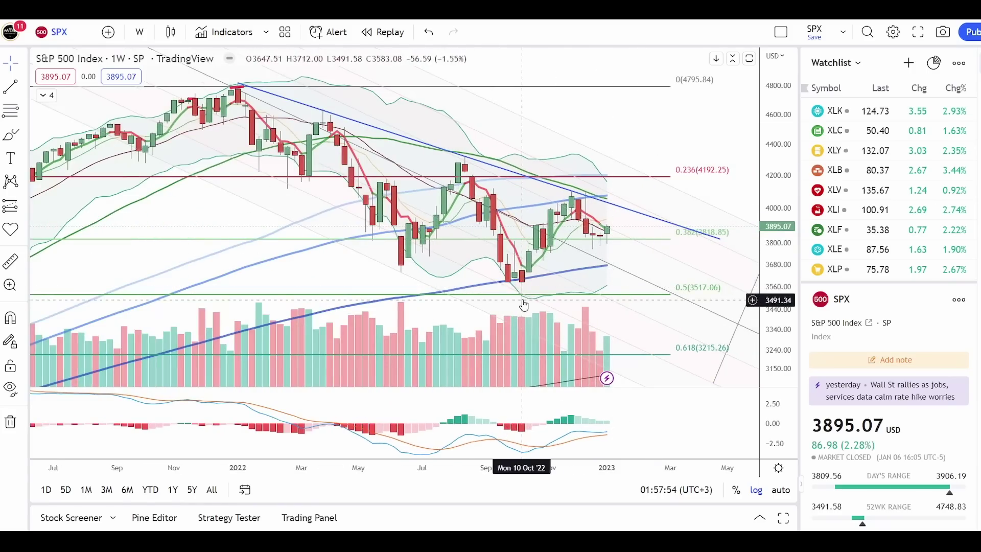
Return SPX to the 1-day interval and inspect the mid-December 2022 drop below the descending trendline.
click(139, 34)
click(153, 377)
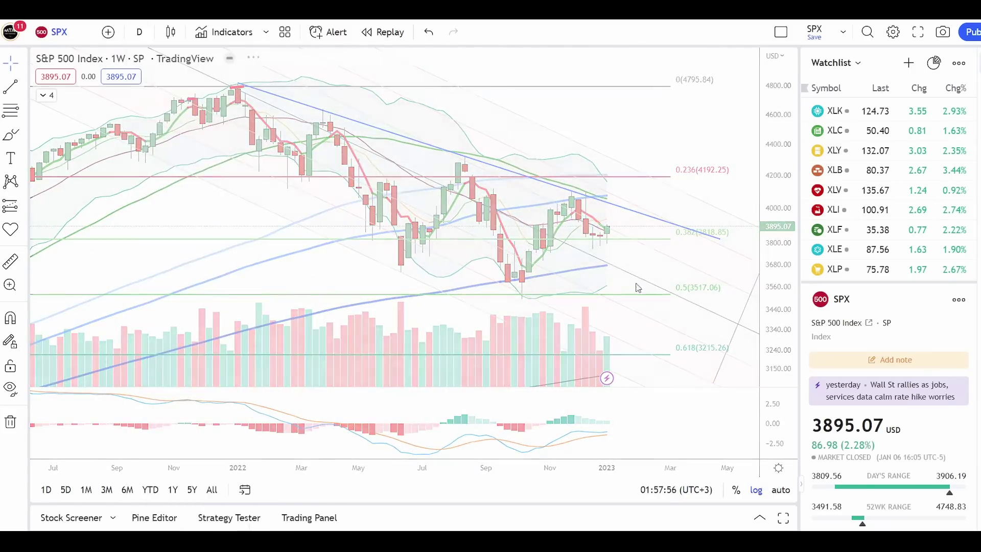
scroll(679, 309, up, 3)
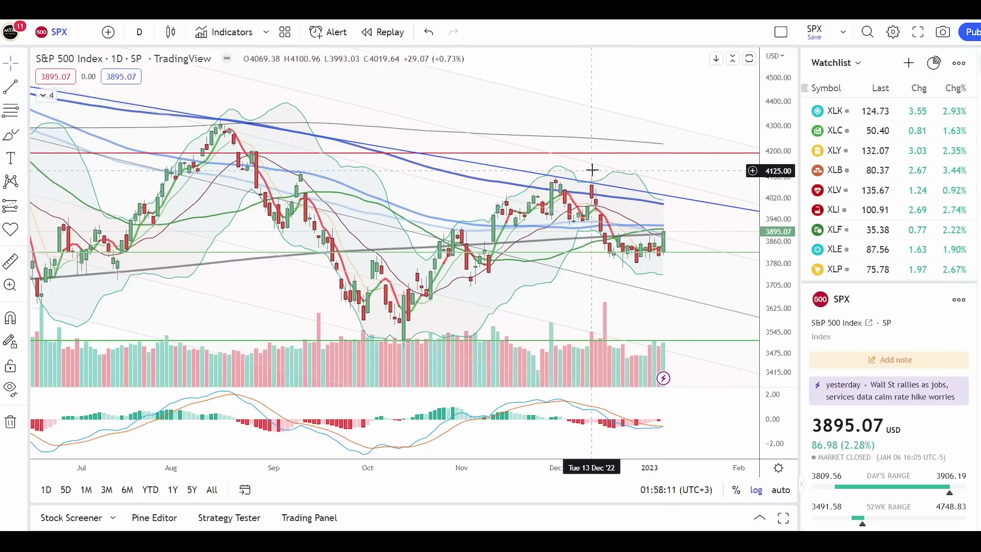
drag(715, 231, 685, 212)
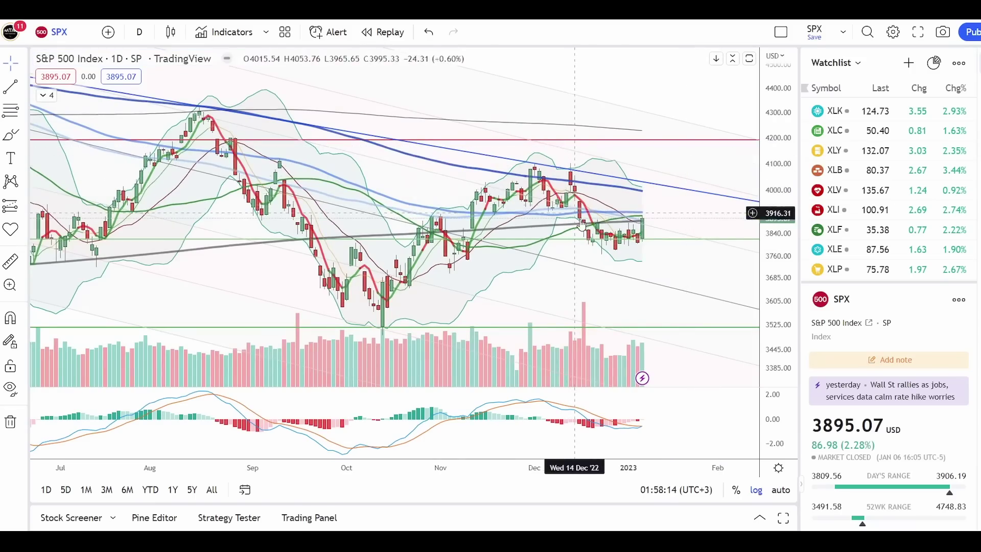
Examine SPX's daily swings from the January 2022 top against the descending trendline, moving averages and Fibonacci retracement levels.
scroll(625, 264, down, 5)
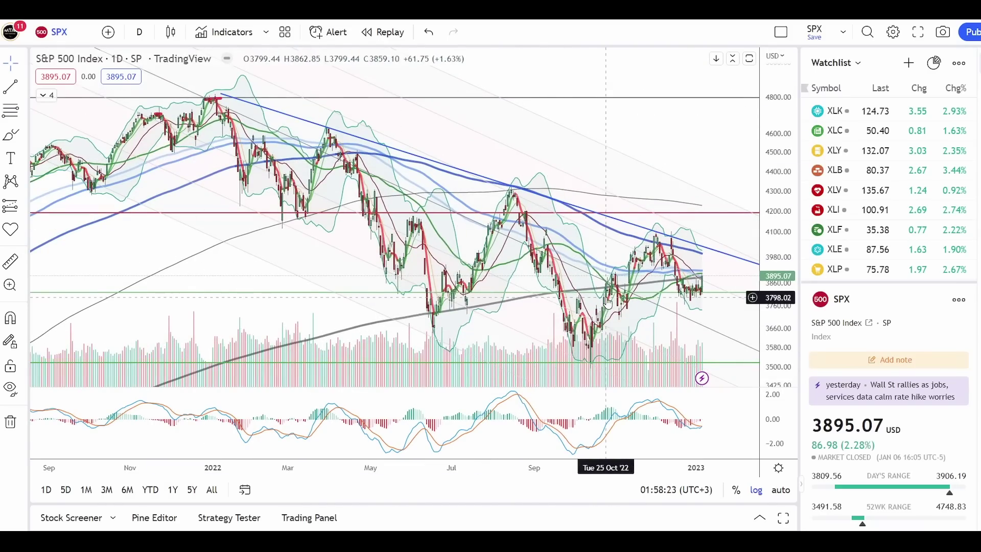
drag(613, 172, 604, 138)
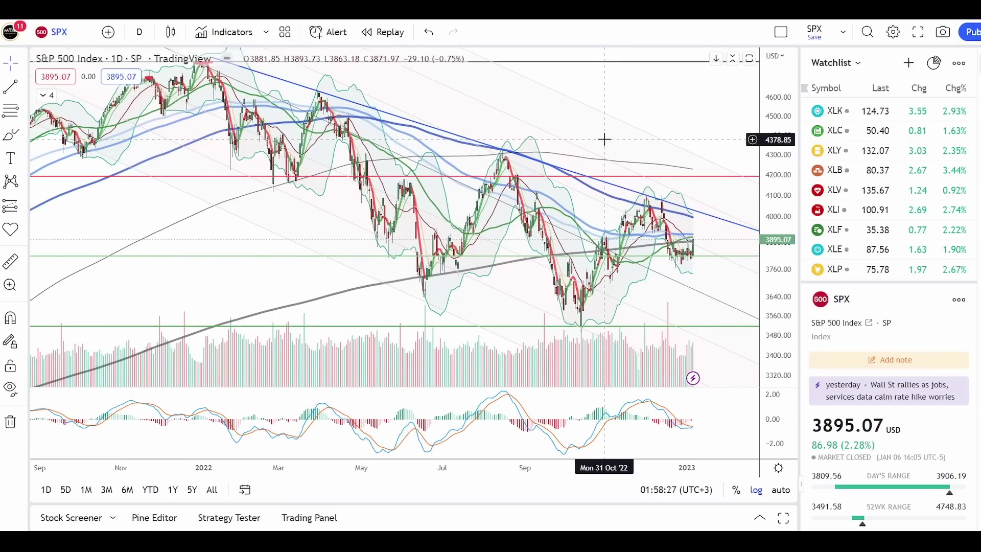
scroll(598, 153, up, 3)
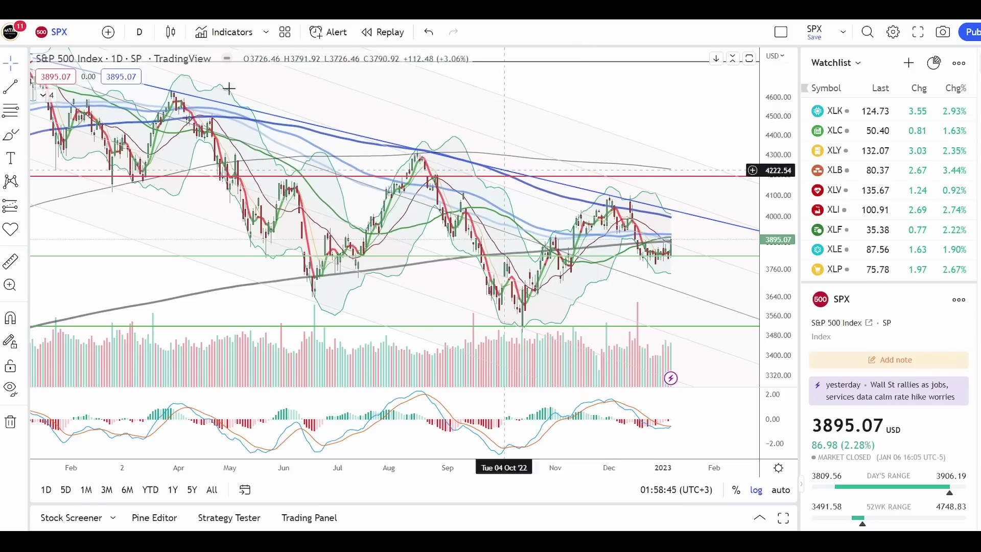
scroll(664, 271, right, 2)
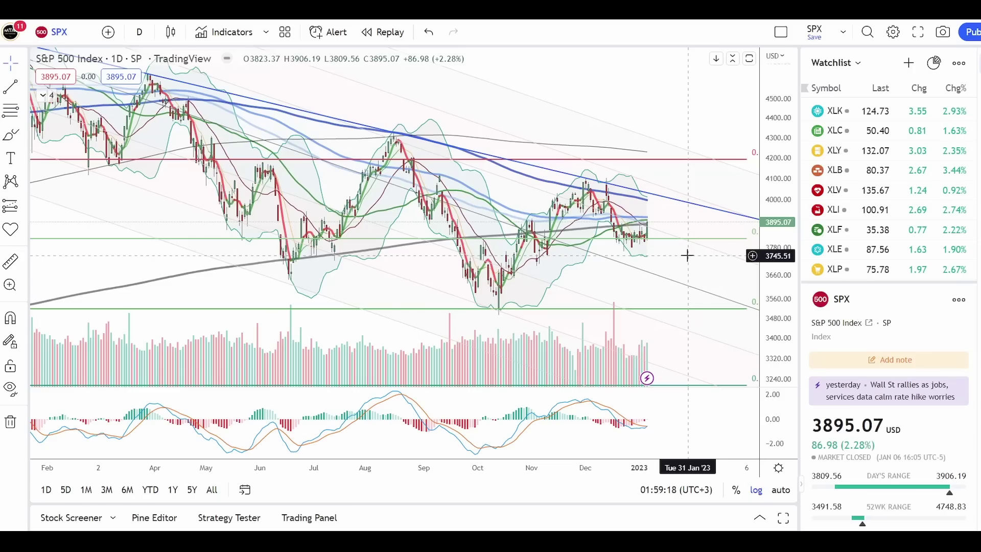
scroll(687, 256, down, 3)
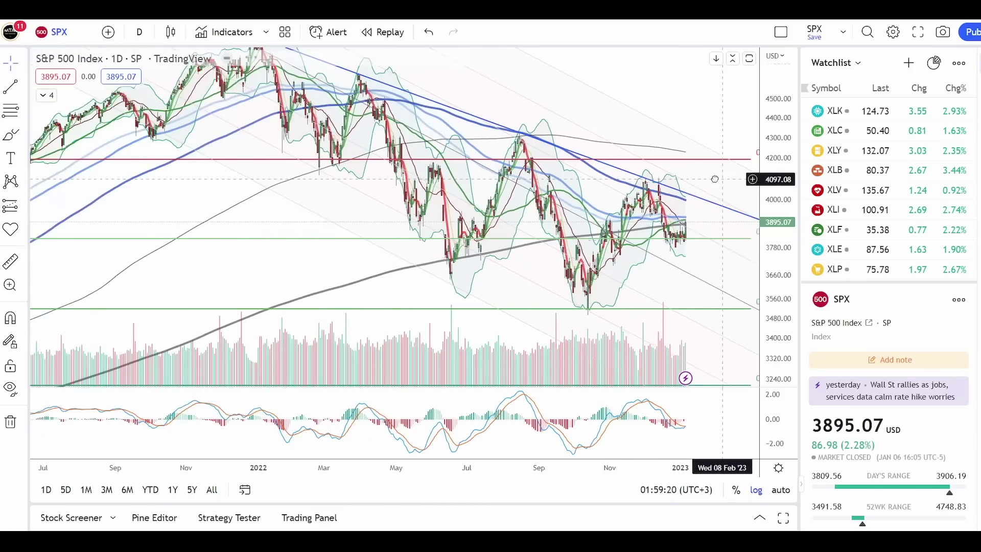
scroll(715, 181, down, 2)
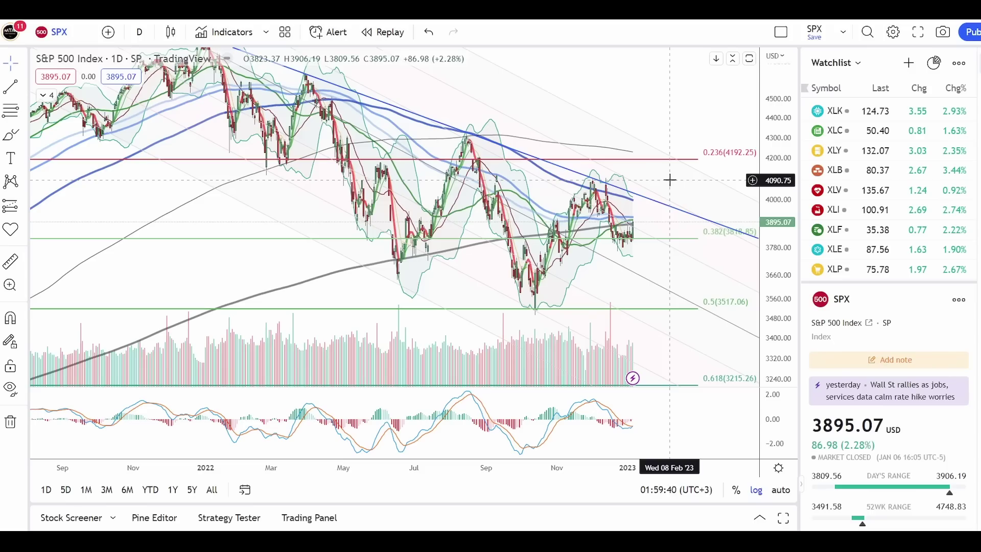
drag(701, 195, 640, 194)
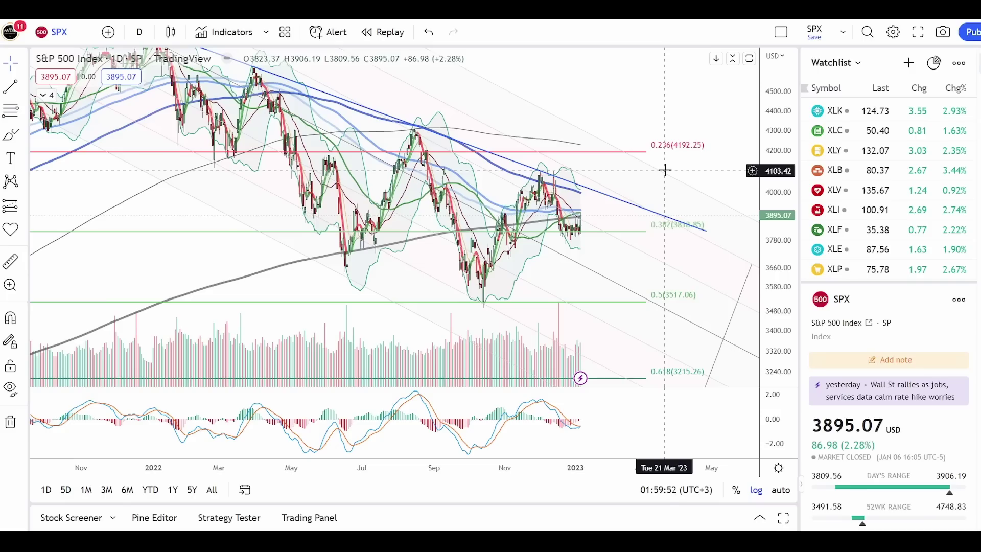
scroll(664, 170, down, 3)
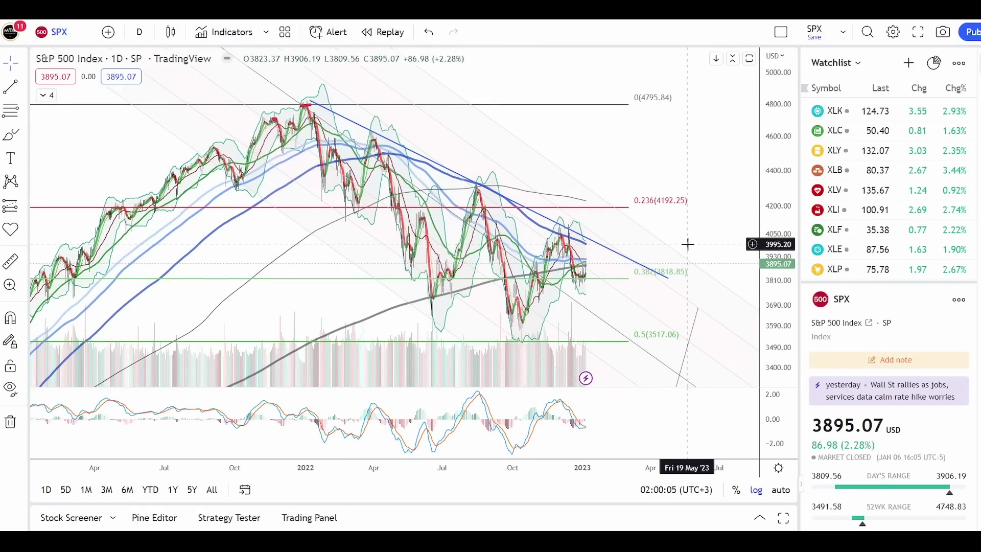
scroll(687, 244, up, 2)
scroll(449, 169, up, 3)
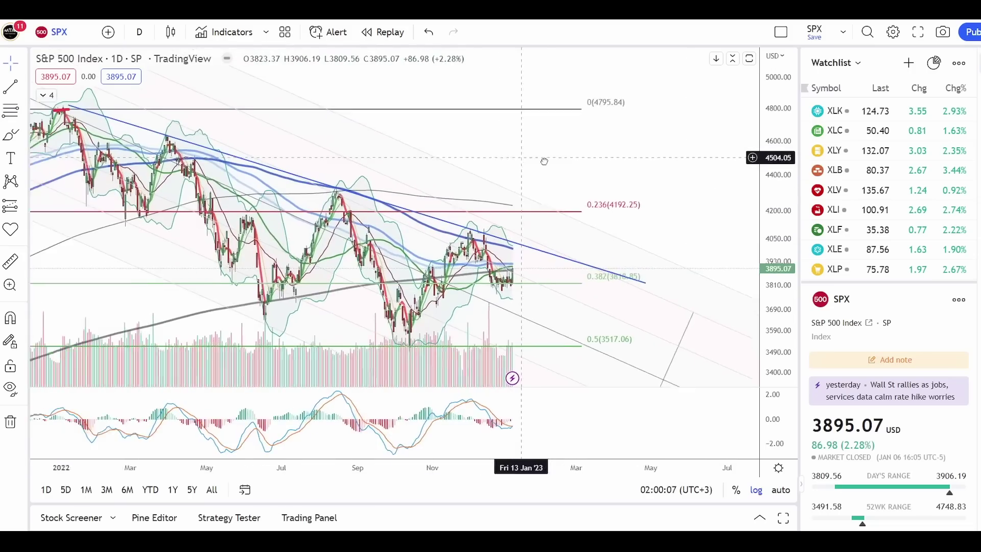
drag(544, 161, 584, 167)
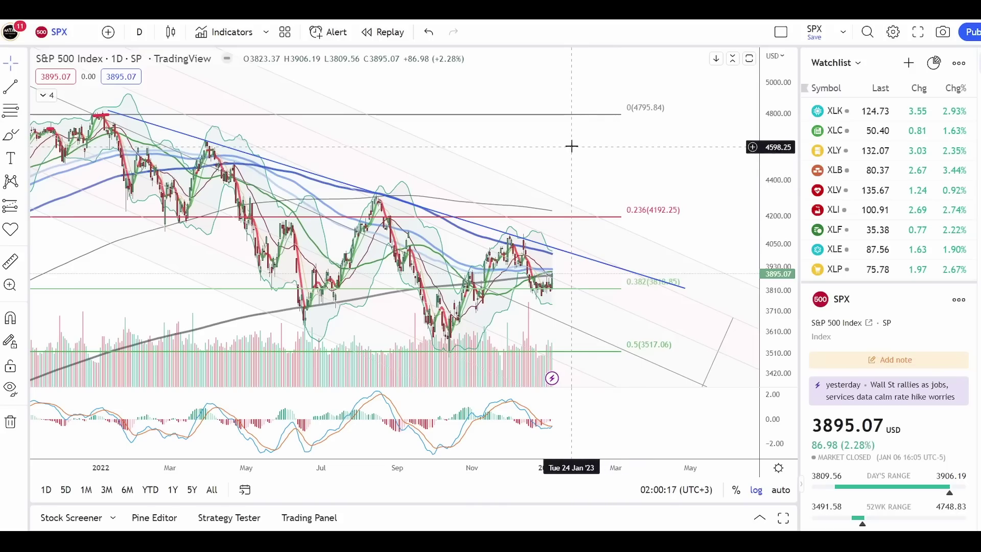
drag(576, 154, 654, 169)
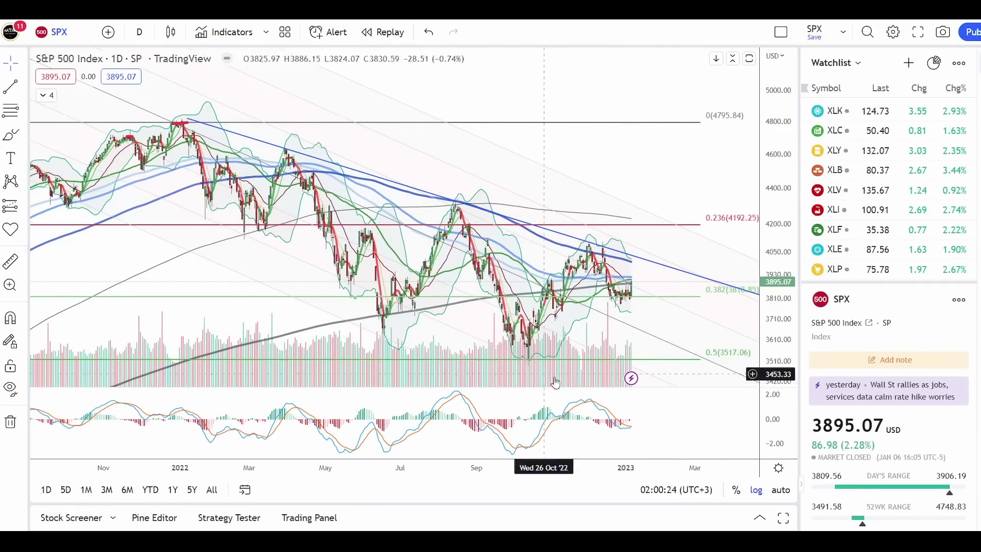
scroll(674, 220, down, 2)
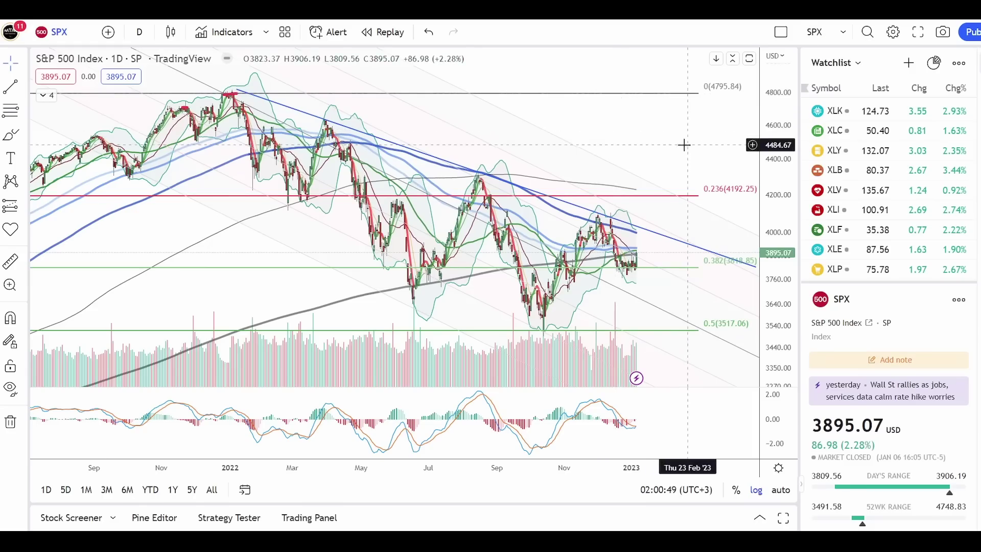
drag(685, 144, 602, 136)
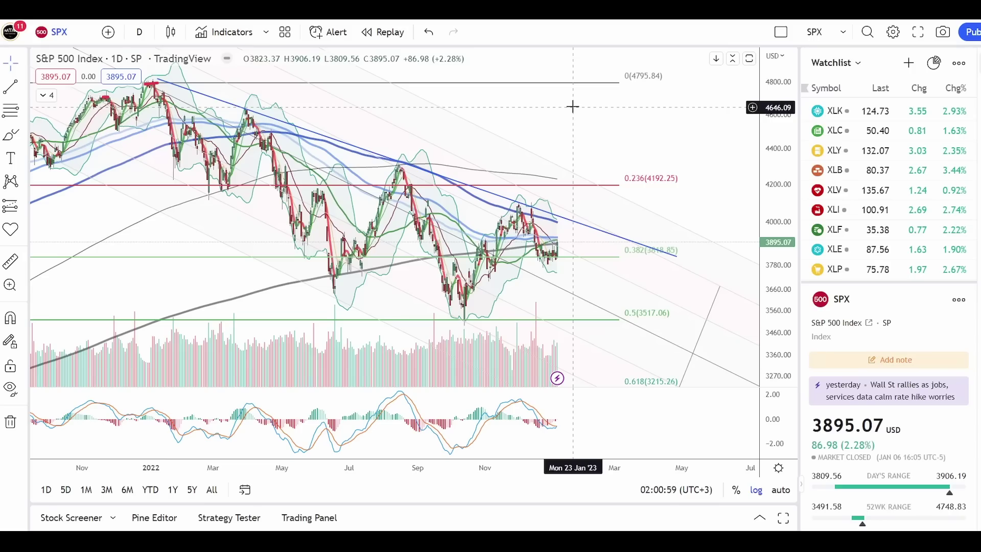
Go back through the SPX daily history past 2020 and 2018 to the early-2009 bear-market low.
scroll(683, 245, down, 6)
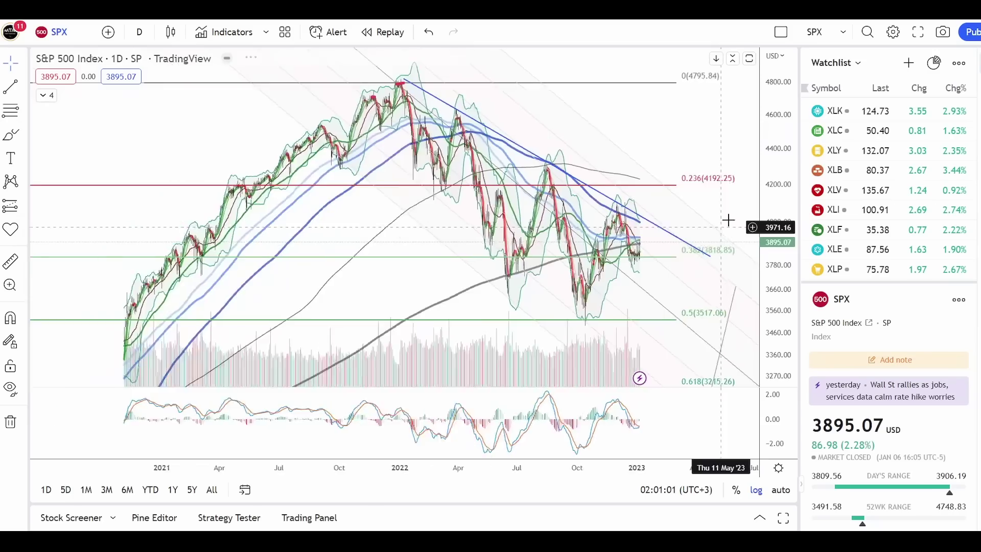
scroll(682, 333, down, 5)
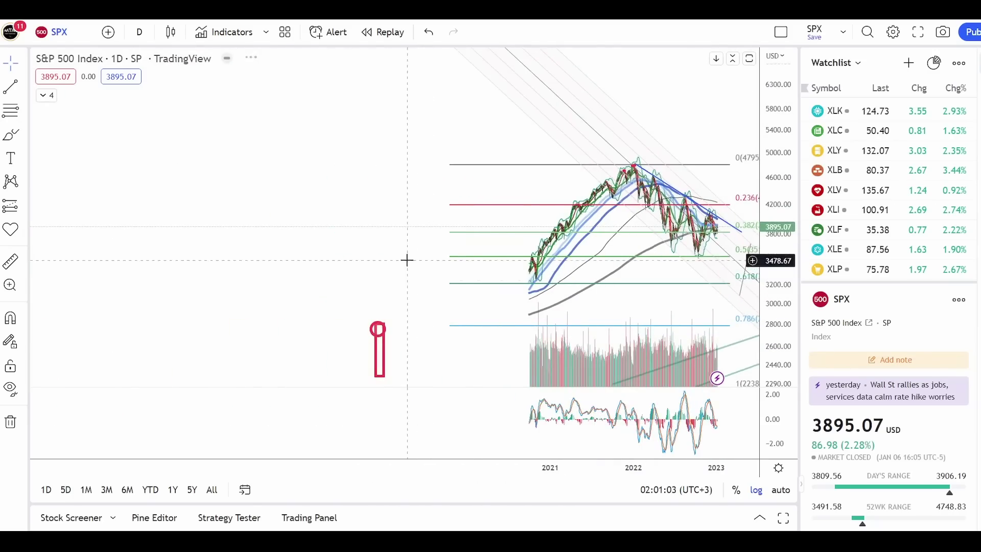
drag(460, 198, 722, 192)
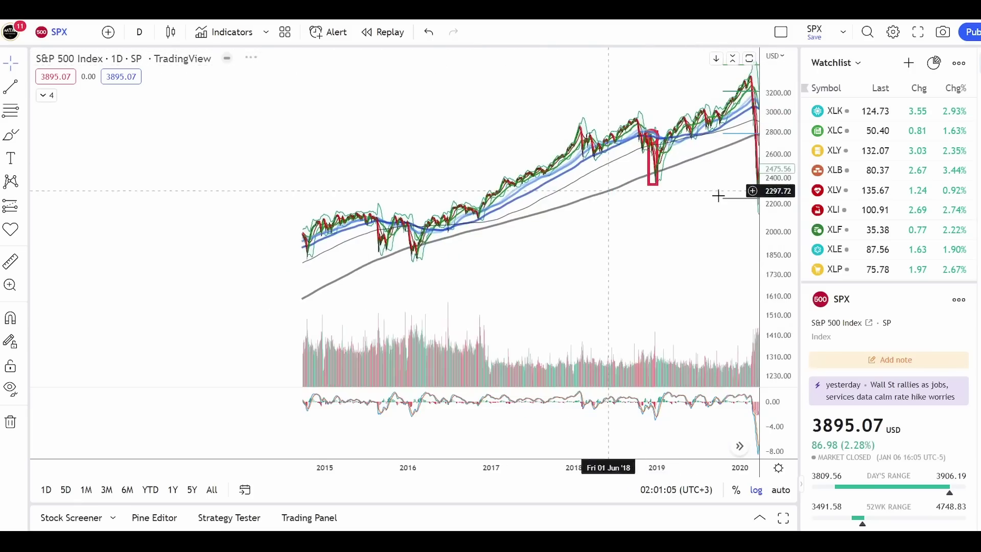
drag(329, 266, 783, 72)
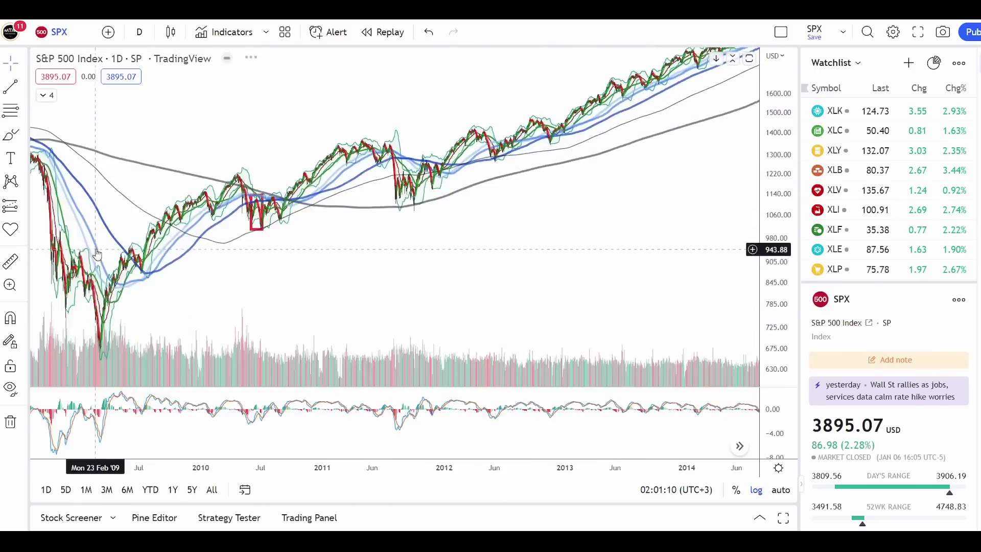
Measure the SPX daily drop from late September to 24 October 2008 with the Measure tool.
drag(94, 258, 639, 254)
scroll(639, 253, up, 1)
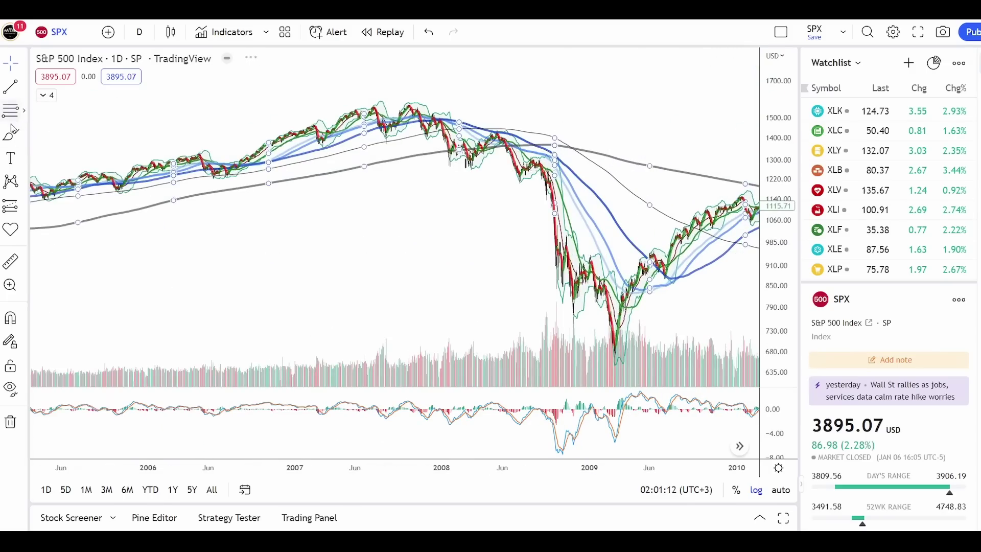
click(11, 262)
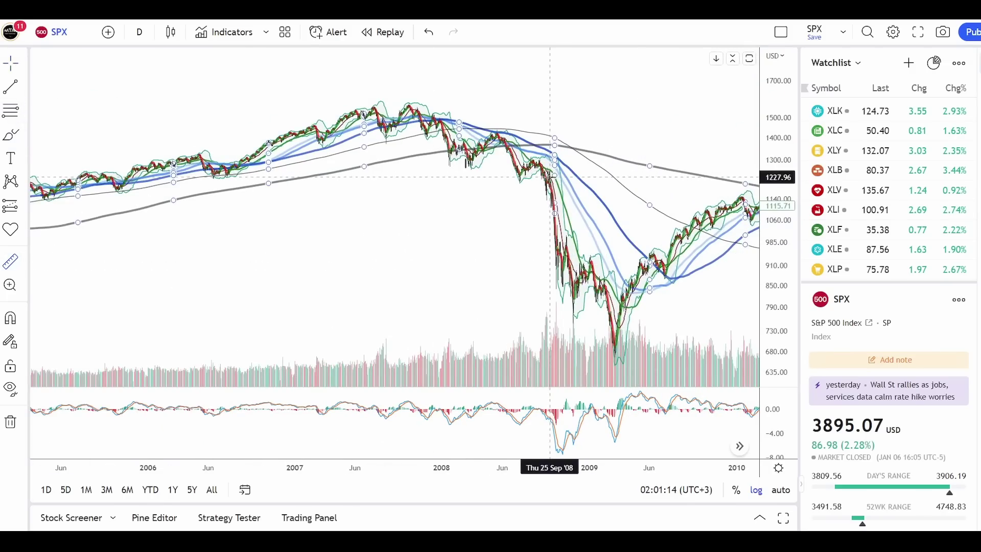
click(550, 174)
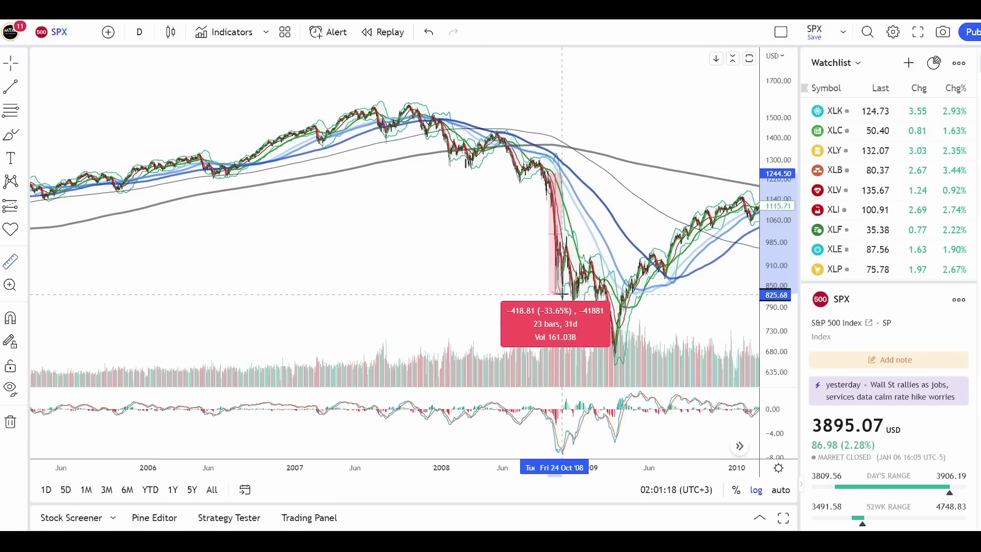
click(562, 295)
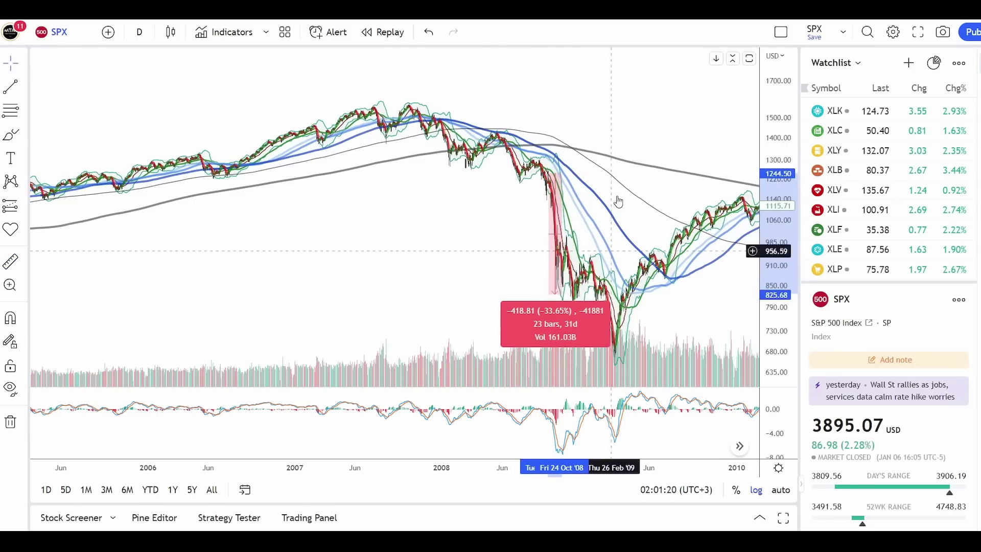
click(450, 276)
Go back to the 2000–2003 bear market and measure the SPX decline from early February to late March 2001.
drag(450, 275, 705, 276)
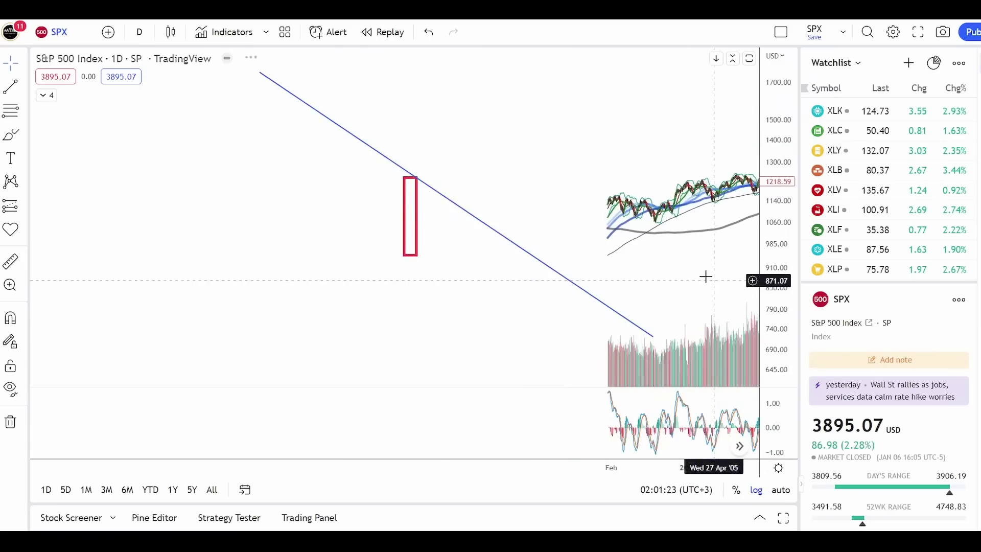
drag(508, 127, 675, 166)
scroll(756, 275, up, 3)
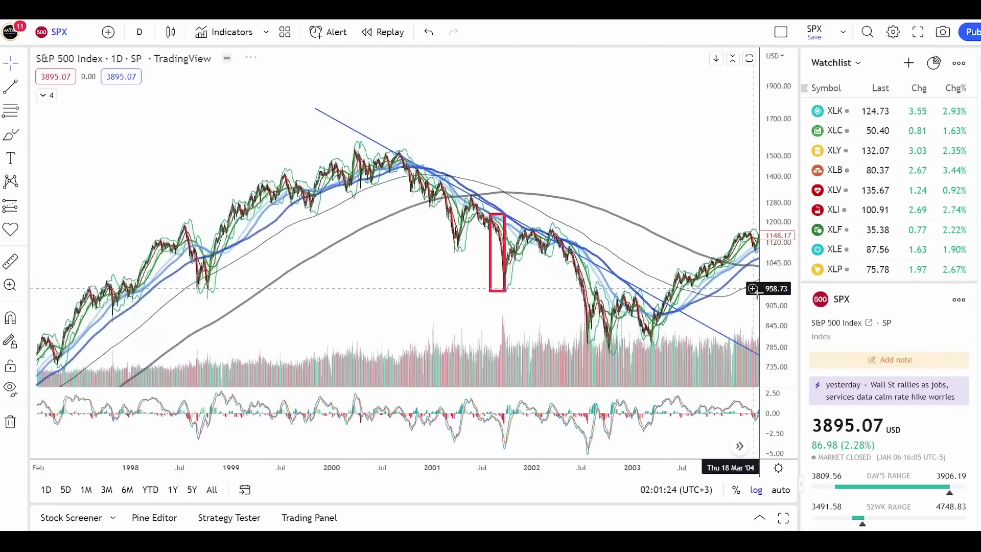
scroll(619, 203, up, 4)
scroll(477, 105, left, 2)
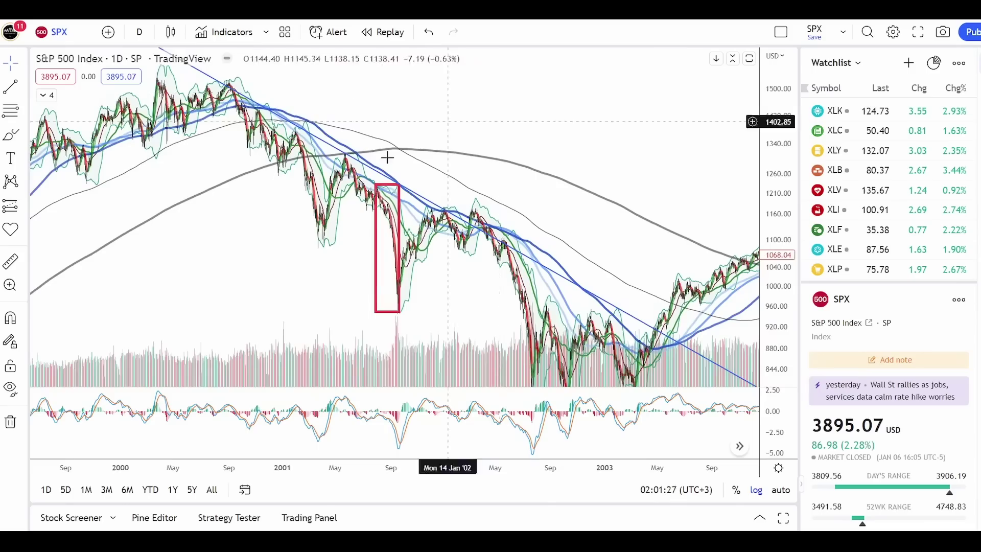
click(12, 260)
click(297, 134)
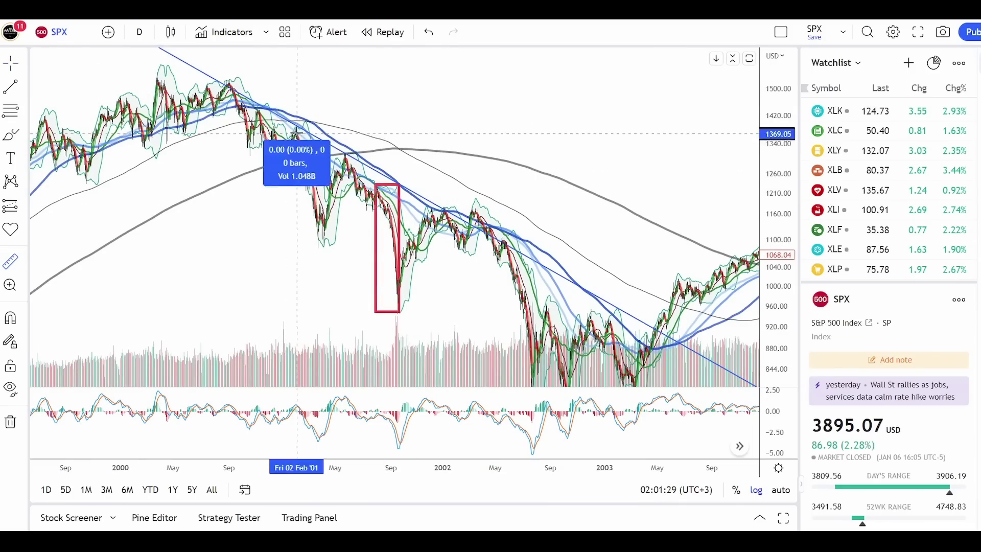
click(320, 246)
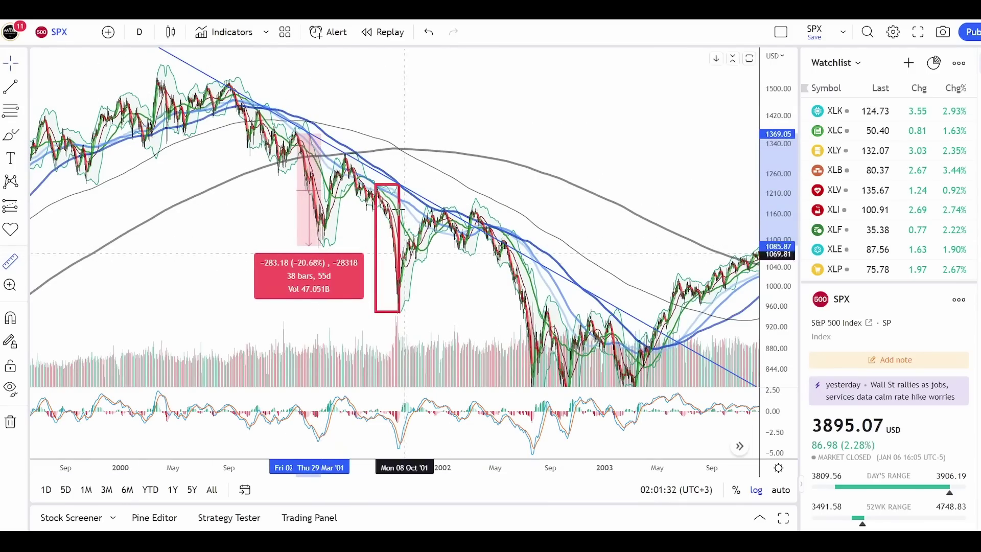
Measure the SPX drops inside the red August–September 2001 box and from mid-May to late July 2002.
drag(377, 186, 399, 308)
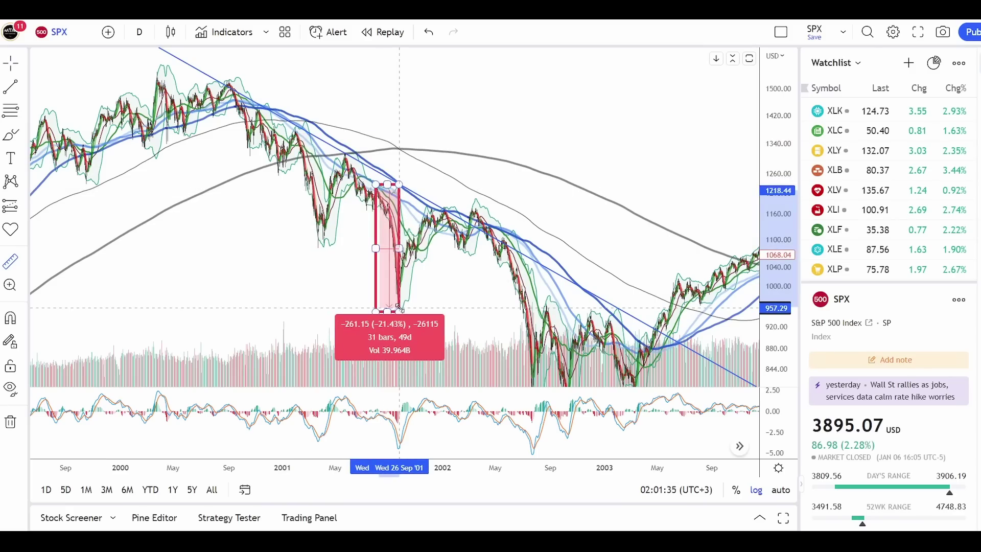
drag(587, 223, 560, 148)
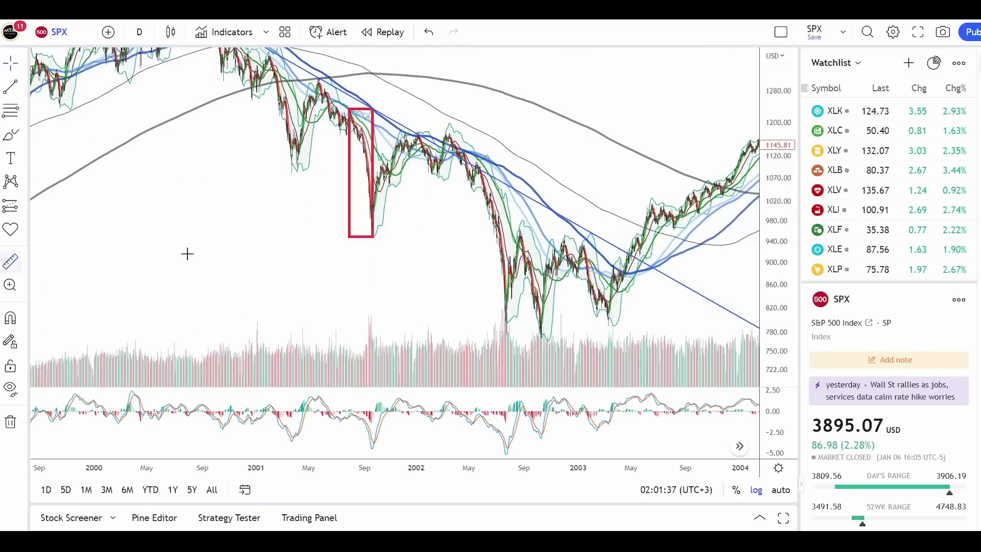
drag(475, 163, 507, 340)
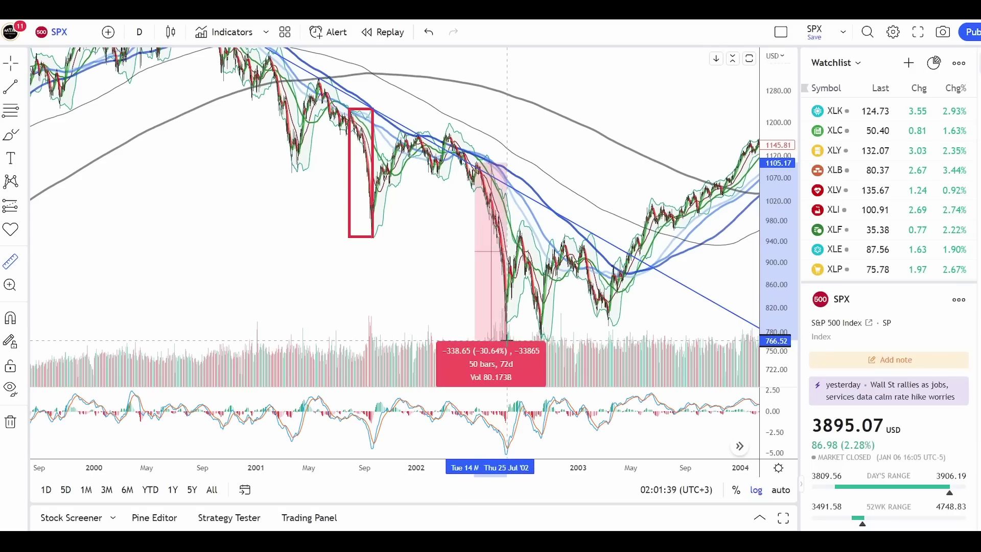
click(587, 163)
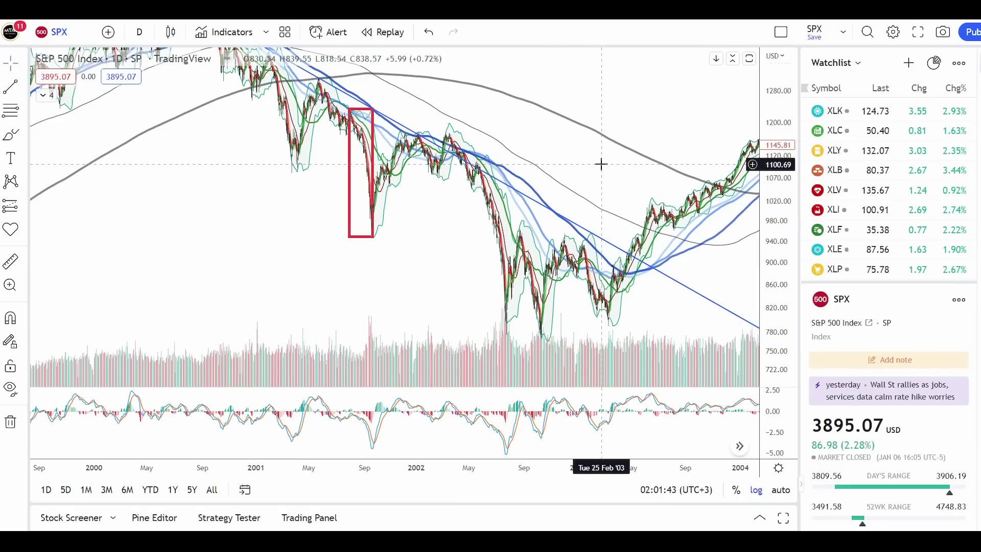
Examine the 2002–2003 lows and go forward through the SPX daily history past 2009, 2018 and 2020 to January 2023.
drag(600, 163, 624, 187)
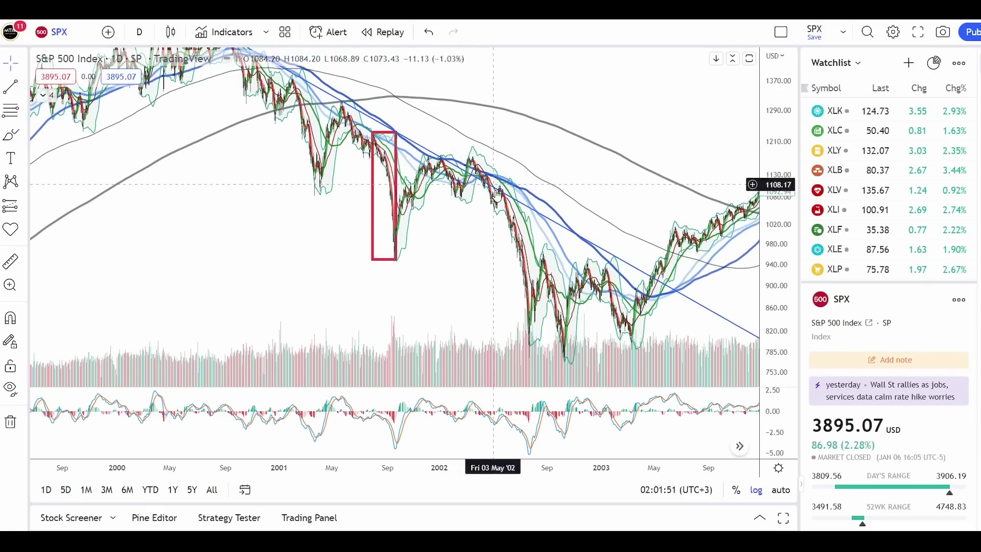
drag(582, 185, 536, 176)
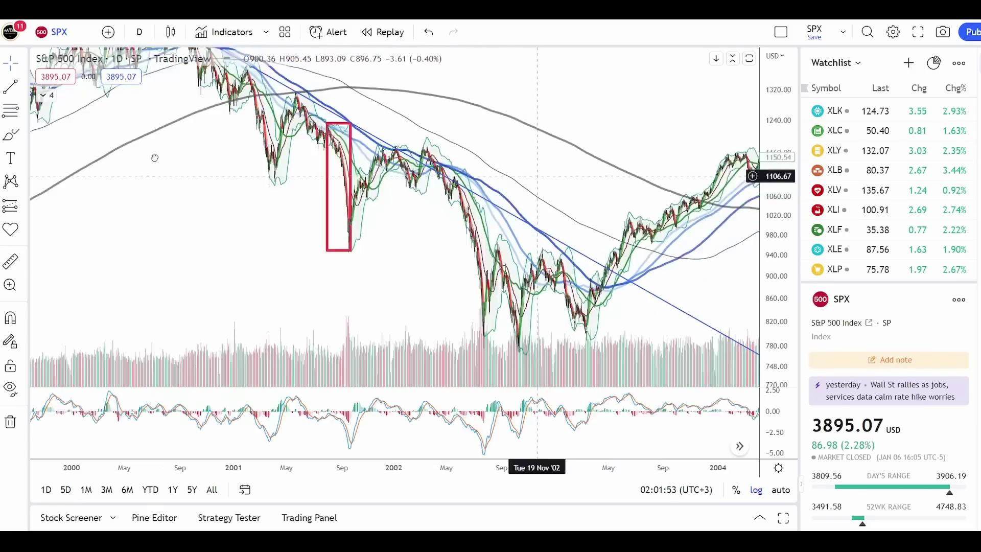
scroll(567, 206, right, 10)
scroll(511, 281, left, 5)
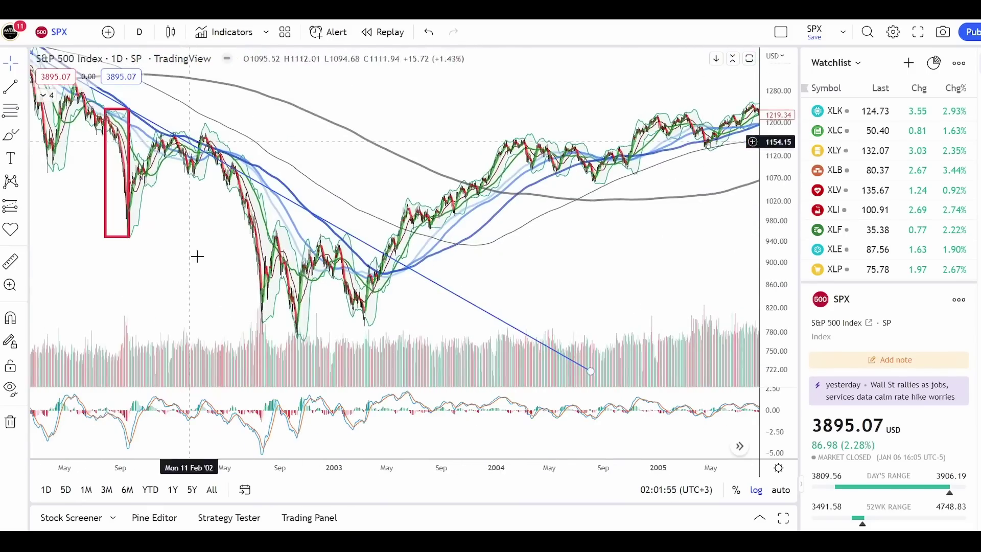
scroll(593, 224, right, 10)
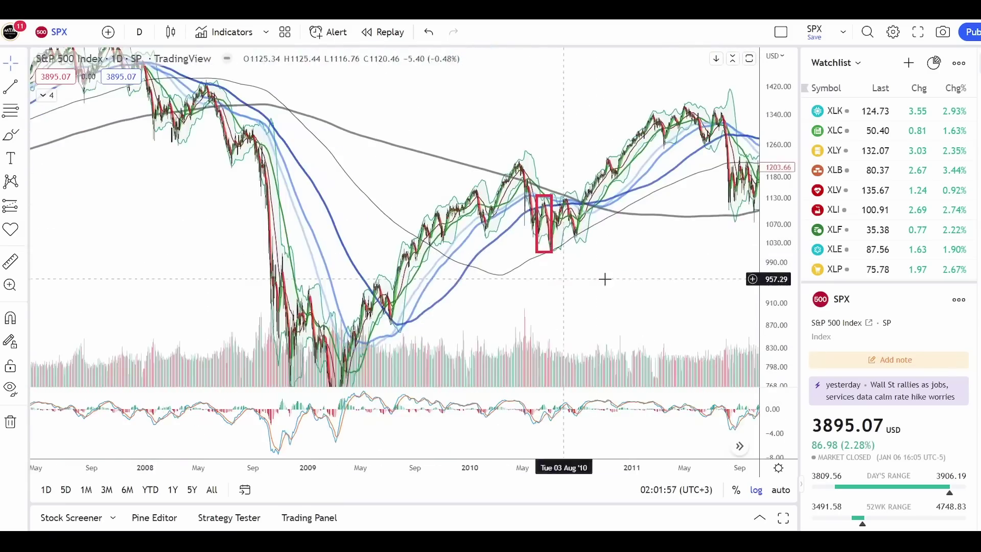
scroll(604, 279, right, 10)
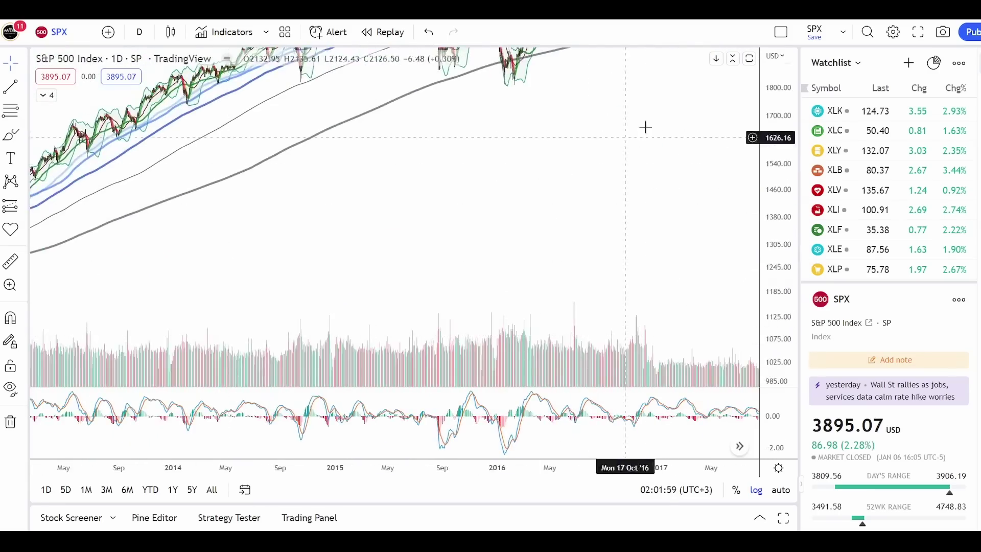
scroll(646, 127, right, 10)
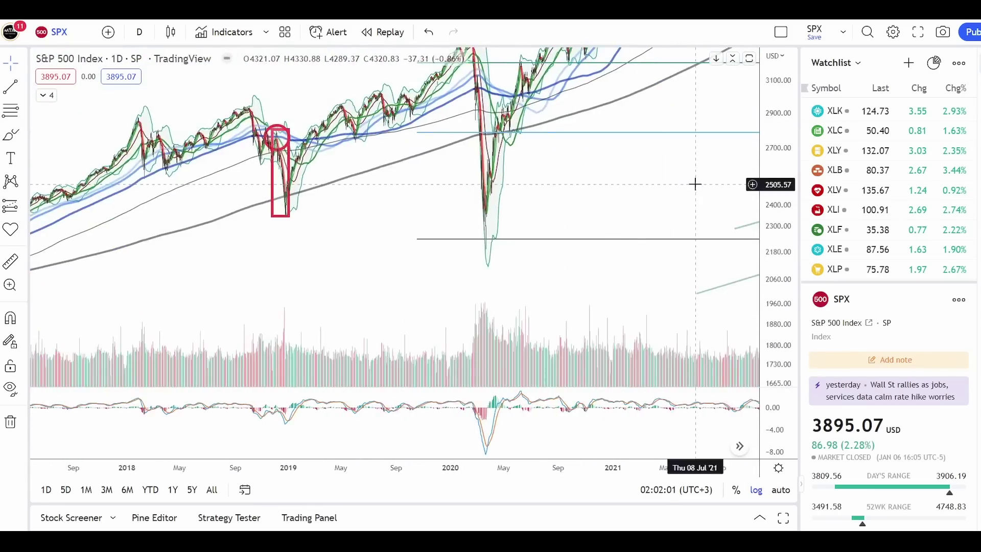
scroll(694, 184, right, 10)
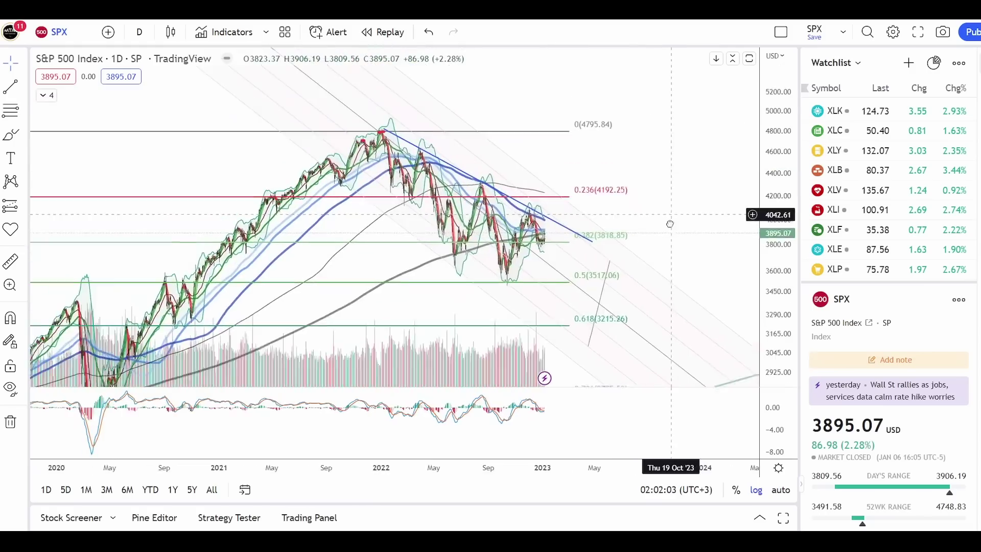
scroll(670, 223, up, 5)
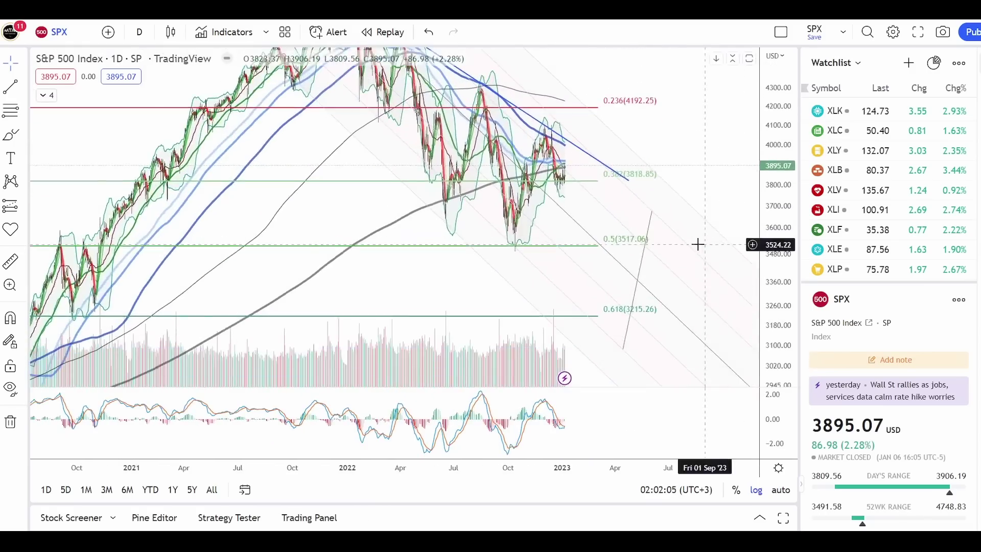
scroll(658, 225, up, 2)
Switch SPX to the 1-week interval and examine the decline from the January 2022 top against the Fibonacci levels.
click(140, 32)
click(164, 397)
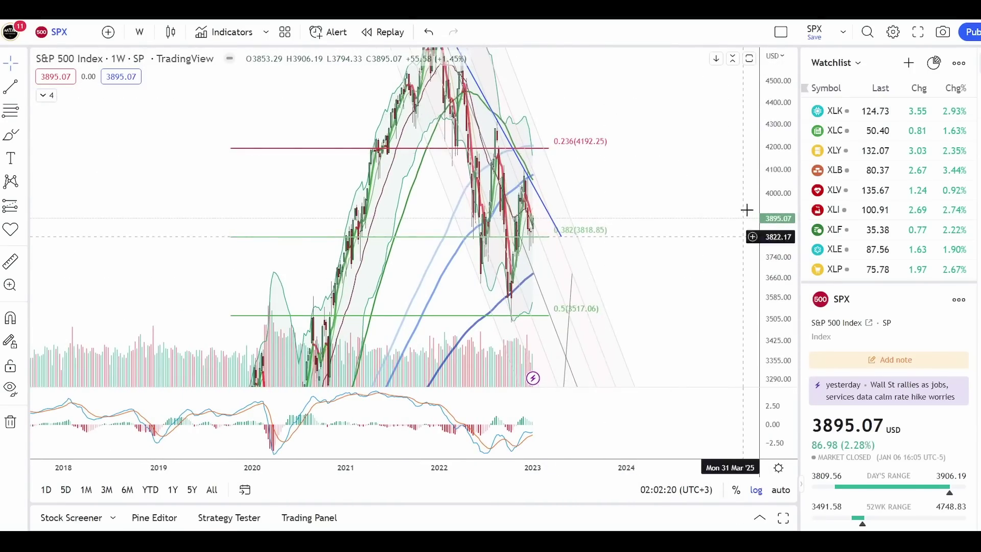
drag(785, 152, 785, 158)
scroll(645, 213, up, 3)
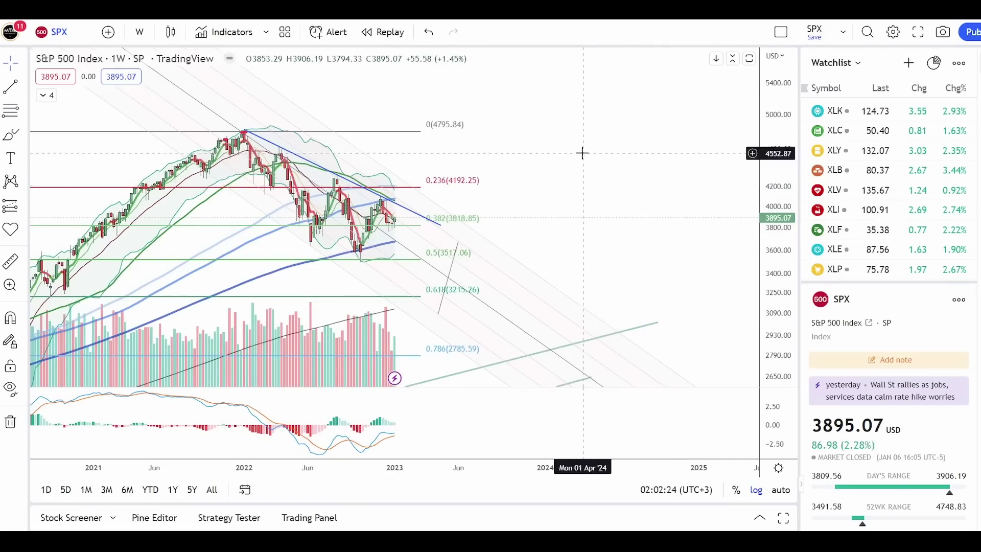
drag(574, 188, 707, 171)
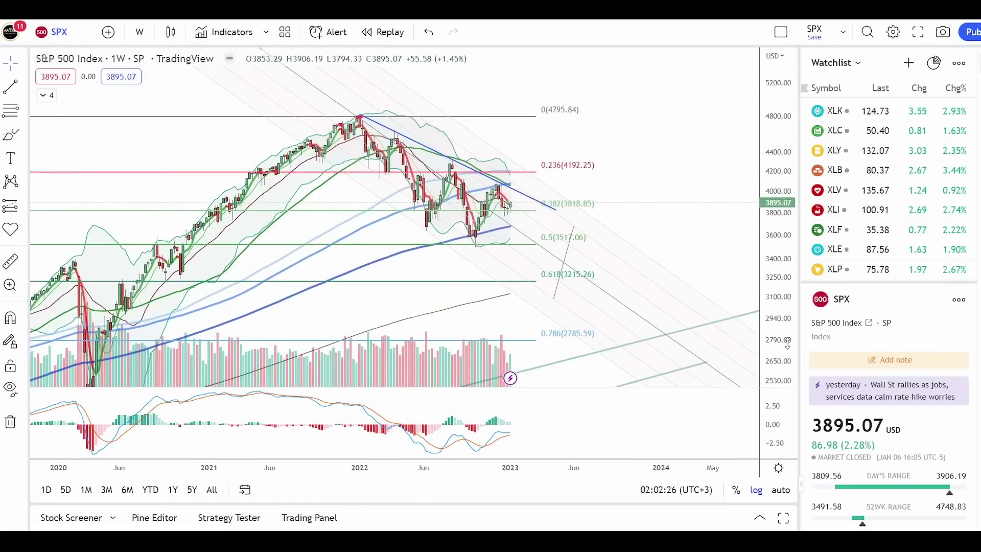
drag(634, 183, 618, 173)
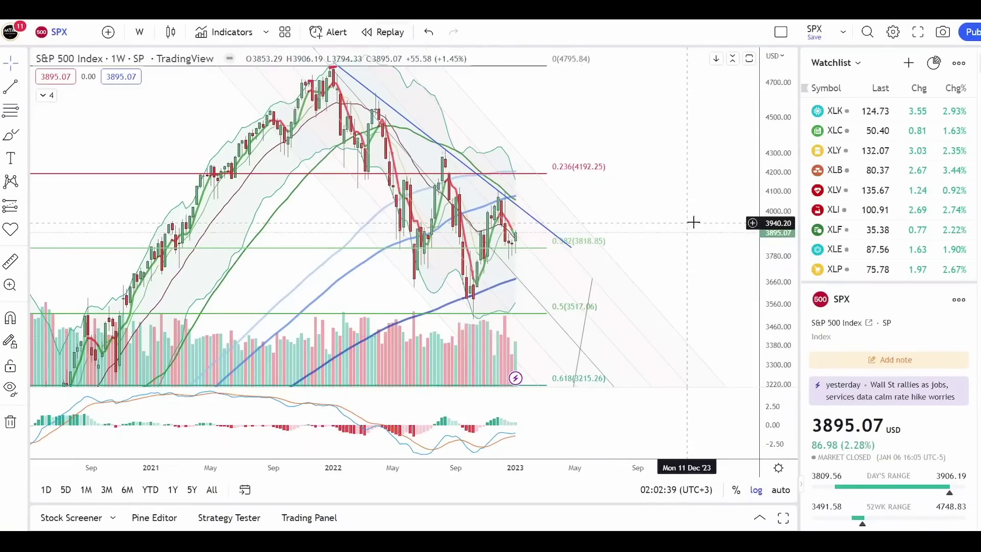
Brush a U-shaped curve under the weekly candles from December 2022 to early January 2023.
scroll(705, 250, up, 5)
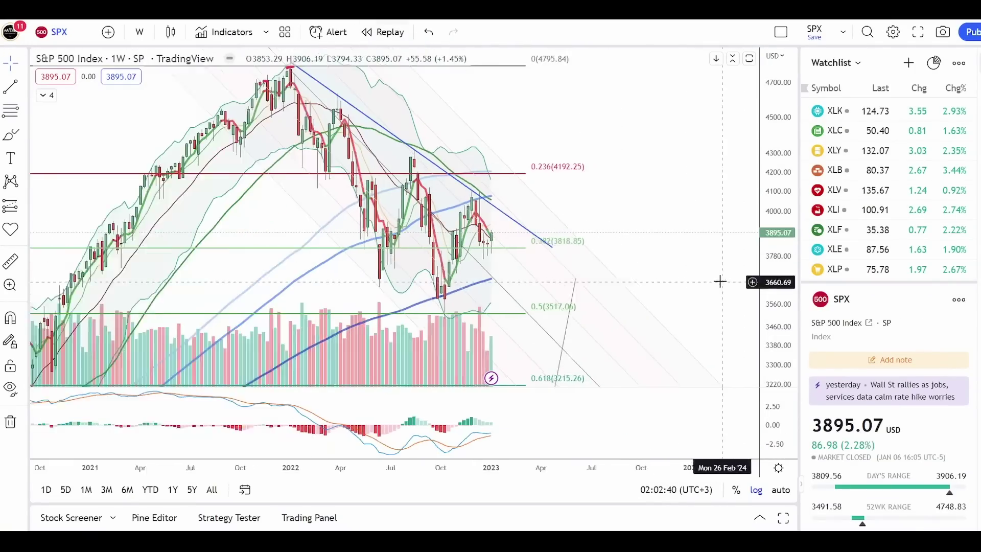
scroll(724, 194, up, 5)
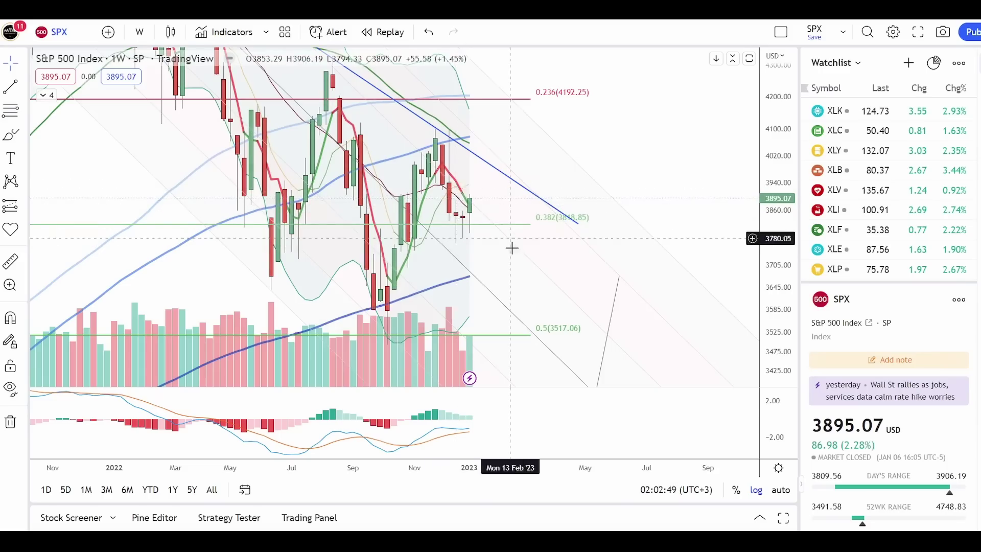
scroll(455, 236, up, 2)
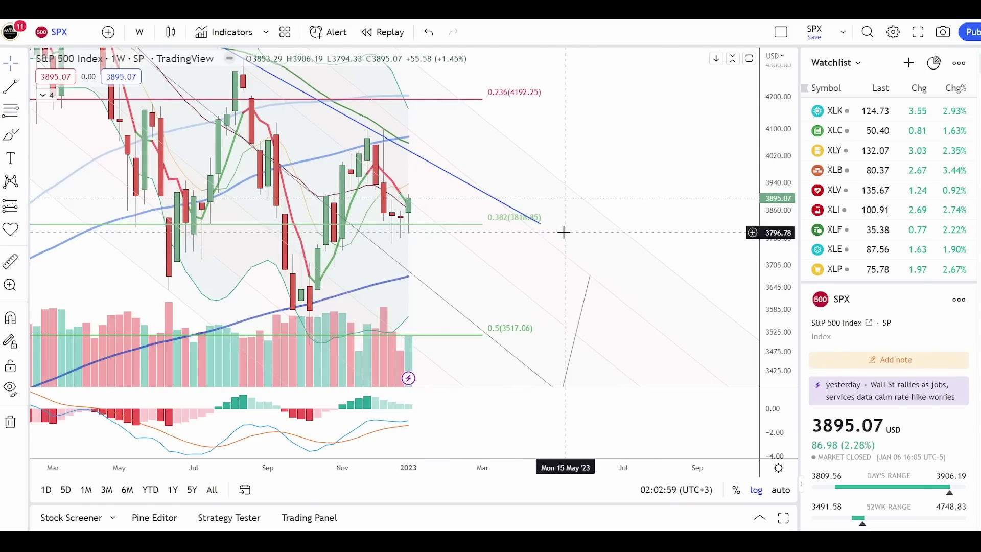
scroll(562, 230, down, 3)
scroll(638, 168, up, 2)
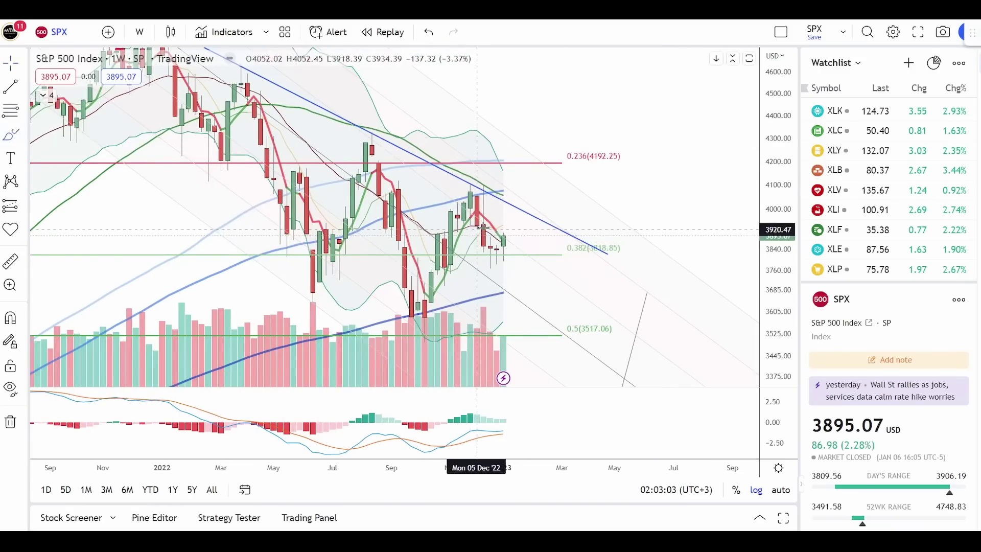
mouse_move(482, 226)
mouse_down()
mouse_move(488, 258)
mouse_move(506, 256)
mouse_move(510, 241)
mouse_move(431, 256)
mouse_move(431, 225)
mouse_up()
scroll(507, 232, up, 2)
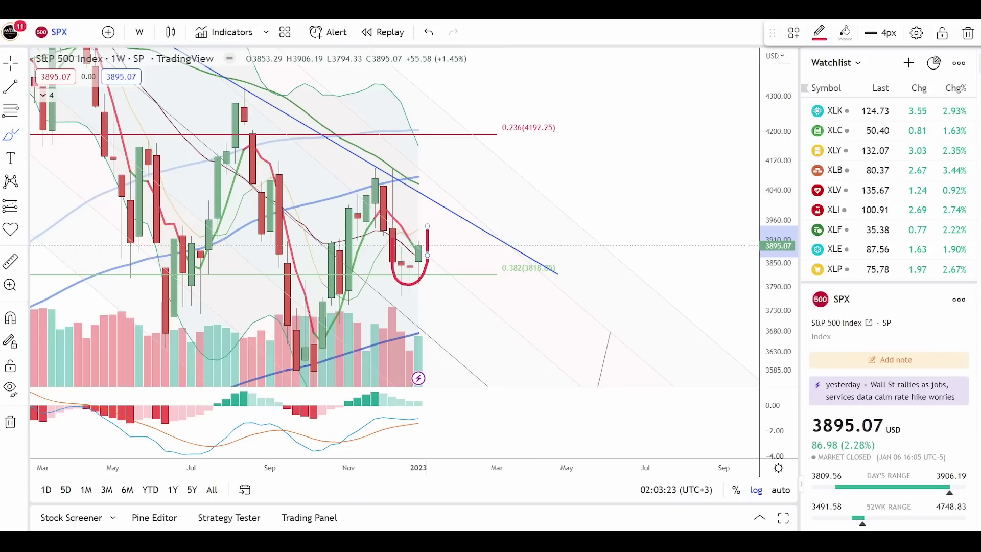
Circle the October 2022 low with the Brush and underline the mid-2022 and October 2022 troughs in the oscillator pane.
scroll(720, 154, down, 5)
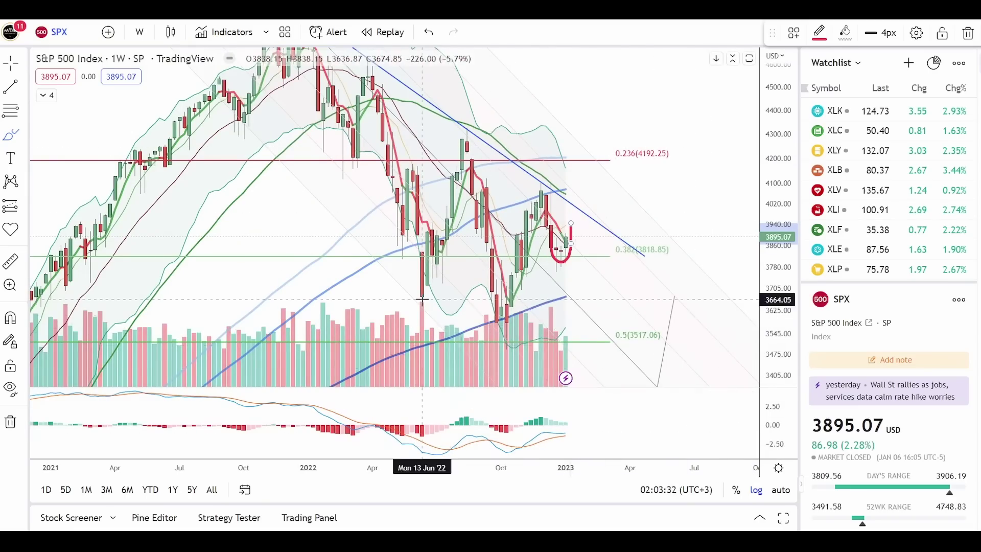
mouse_move(511, 327)
mouse_down()
mouse_move(517, 338)
mouse_move(471, 330)
mouse_move(510, 312)
mouse_up()
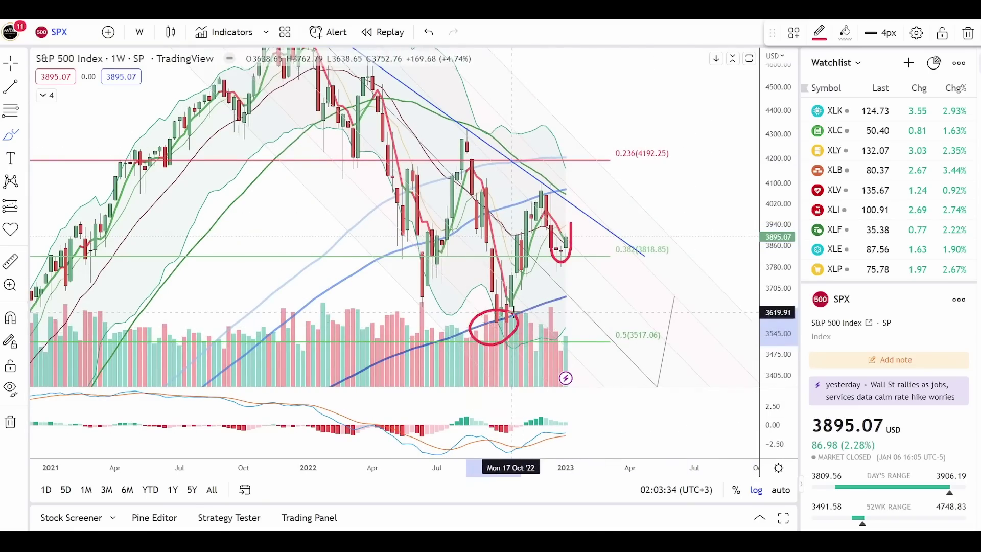
drag(537, 453, 427, 453)
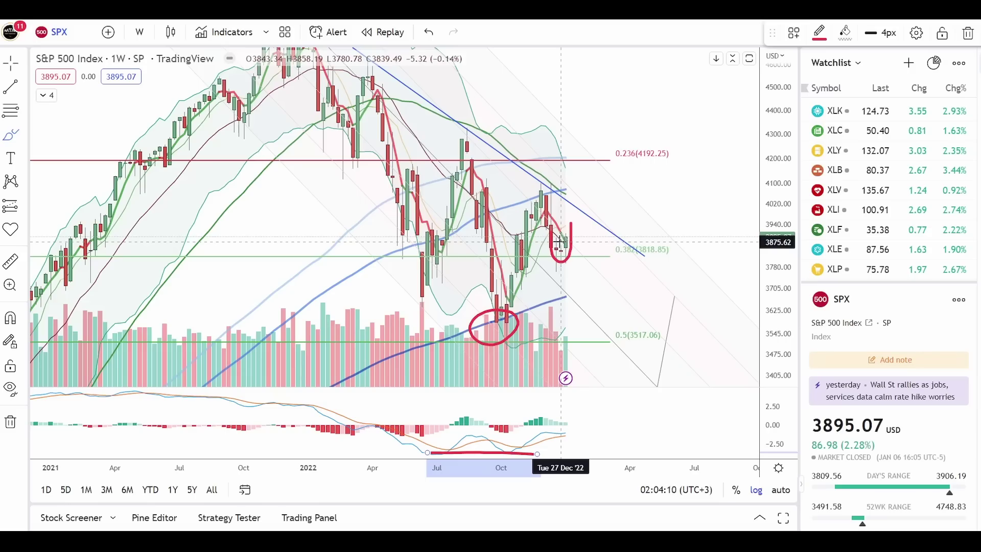
Brush a steep downward curve just past the latest weekly candle, from the 0.382 level area to below the 0.618 Fibonacci level.
scroll(559, 244, down, 4)
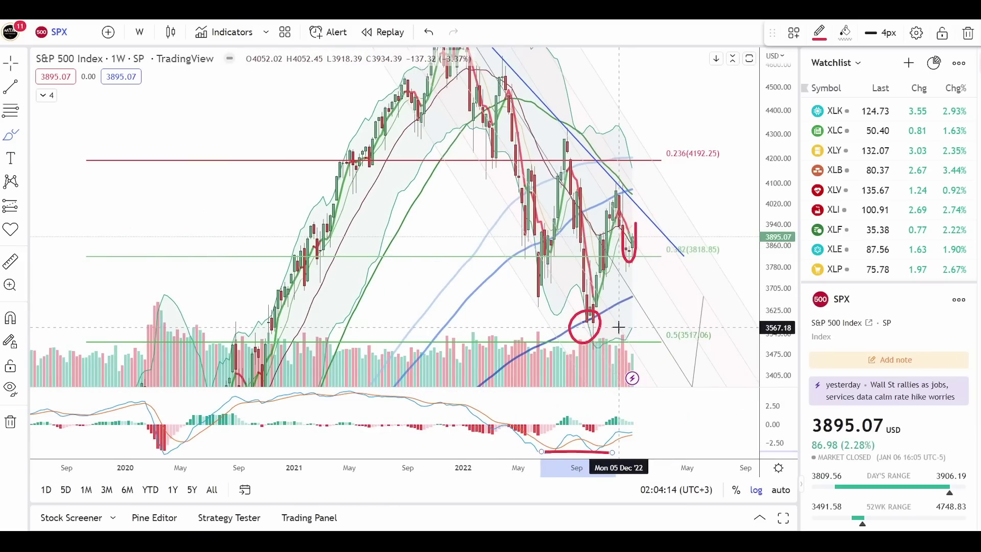
drag(653, 225, 675, 352)
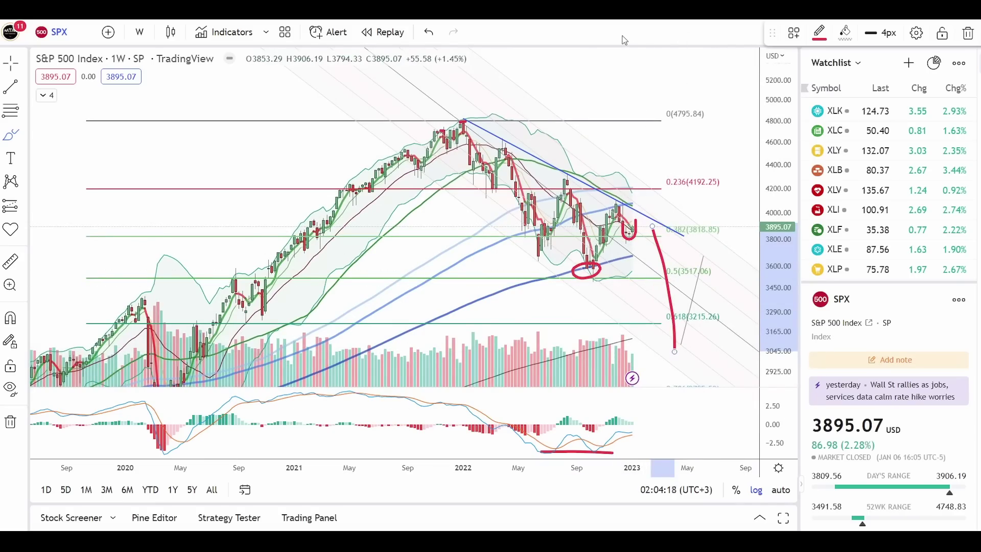
Brush a sideways zigzag around the 0.382 level past the latest SPX weekly candle, followed by a steep downward stroke.
scroll(562, 245, up, 2)
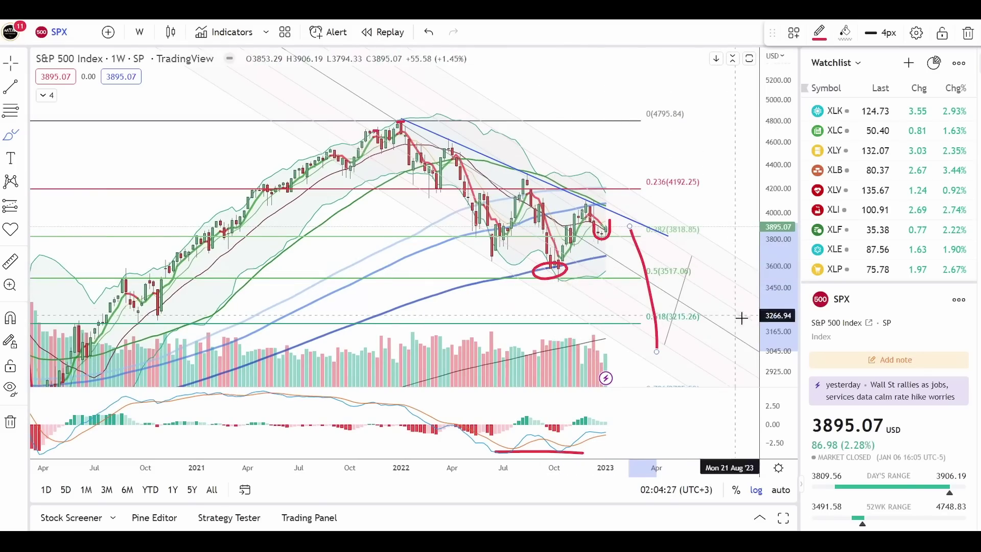
scroll(620, 296, up, 2)
scroll(620, 296, up, 1)
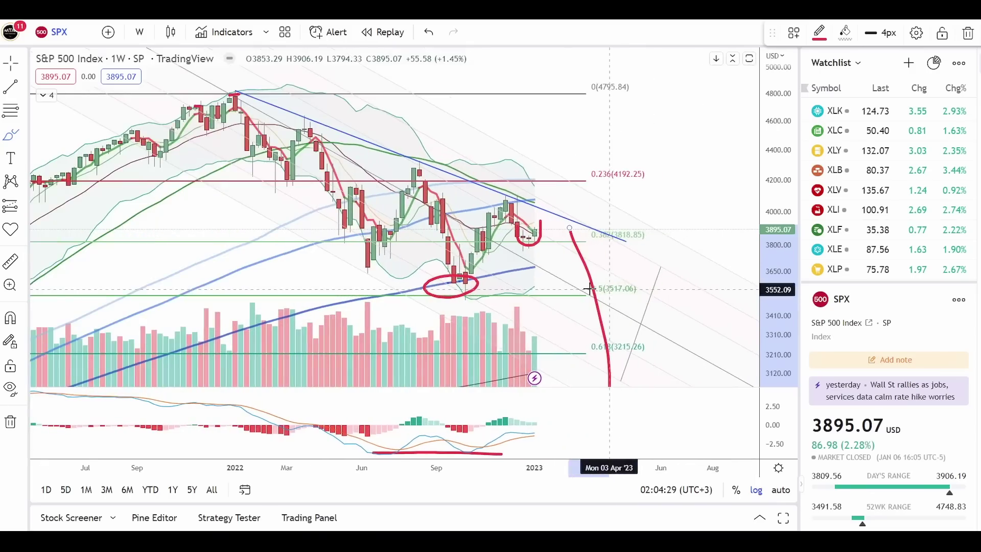
mouse_move(544, 250)
mouse_down()
mouse_move(550, 212)
mouse_move(615, 224)
mouse_move(573, 285)
mouse_move(673, 265)
mouse_up()
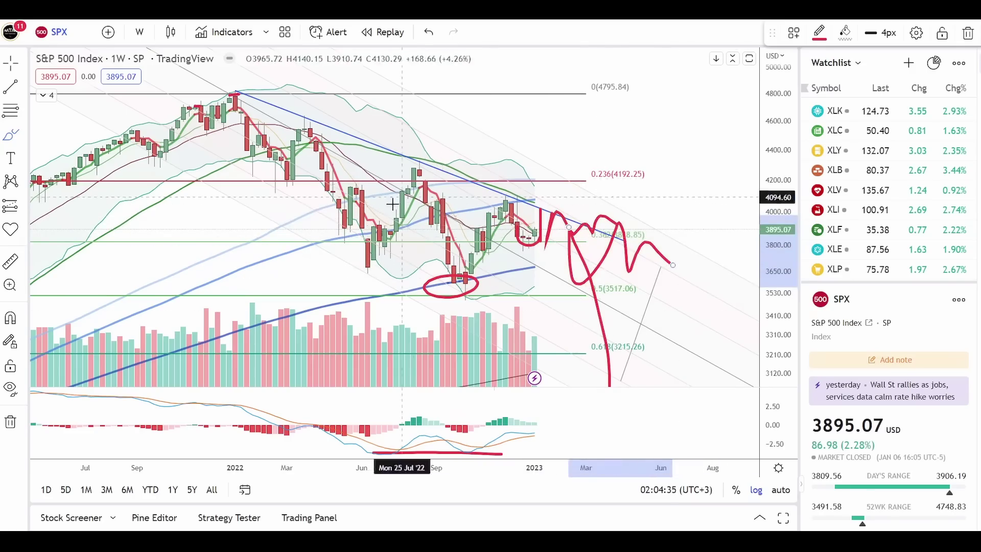
drag(685, 249, 741, 380)
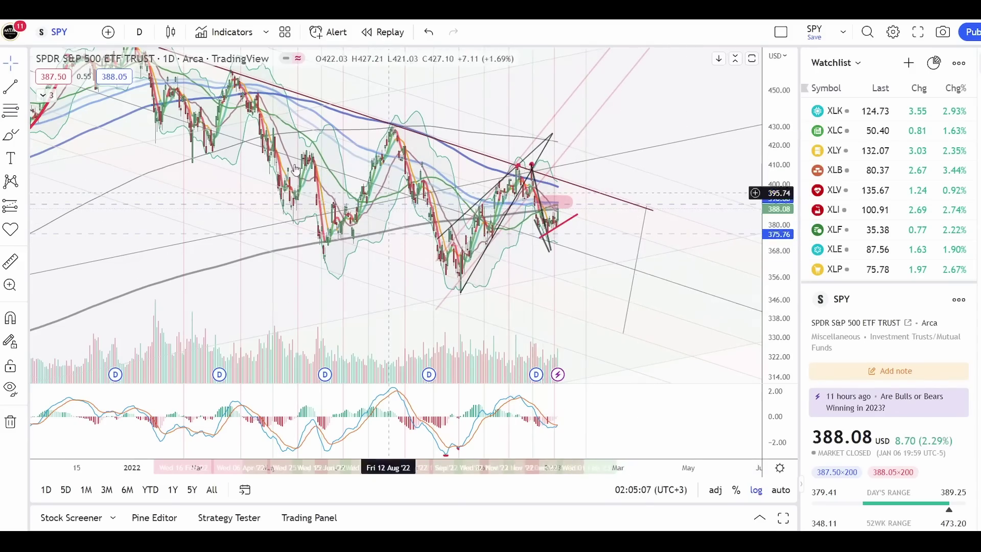
Brush a steep downward curve past the latest SPY daily candle, from about 370 to 298, and delete it.
scroll(539, 250, down, 3)
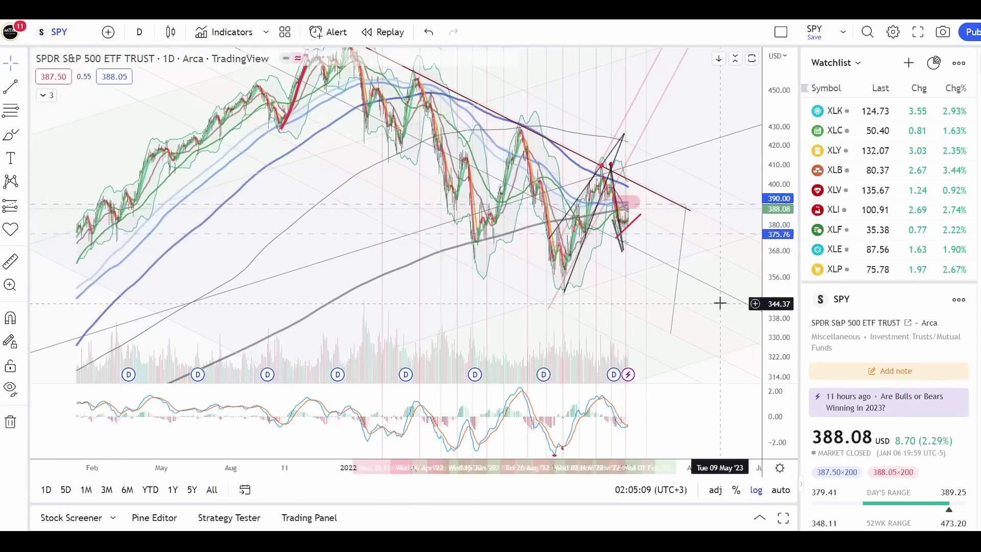
drag(721, 302, 500, 243)
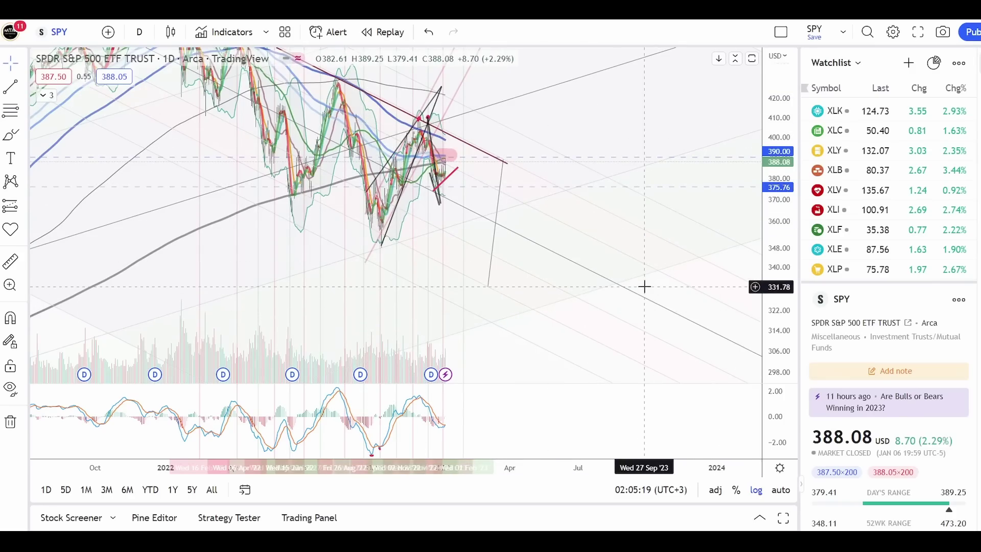
mouse_move(550, 196)
mouse_down()
mouse_move(633, 369)
mouse_move(623, 354)
mouse_up()
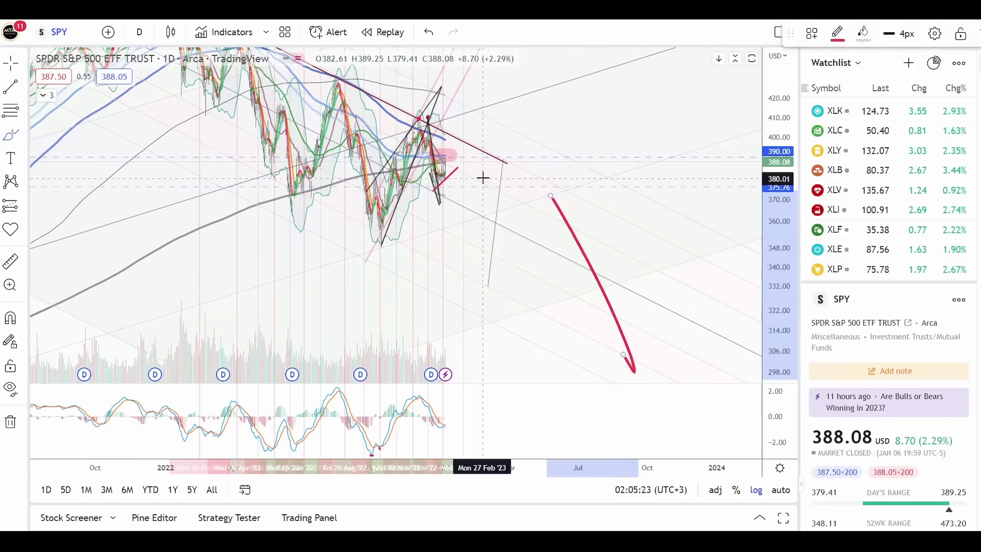
key(Delete)
Examine SPY's daily decline along the falling trendline from the January 2022 top and the projected path beyond the latest candle.
scroll(597, 145, up, 3)
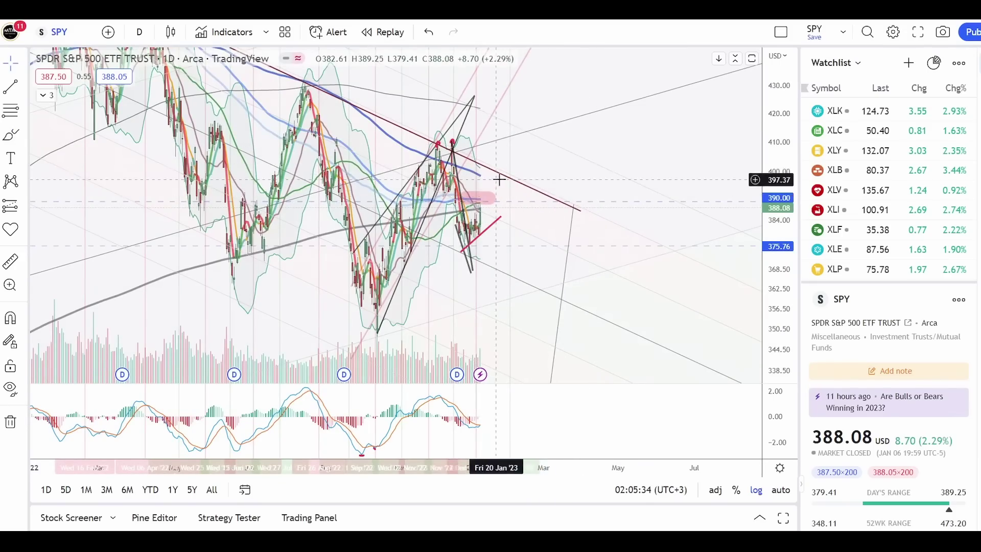
scroll(587, 184, up, 1)
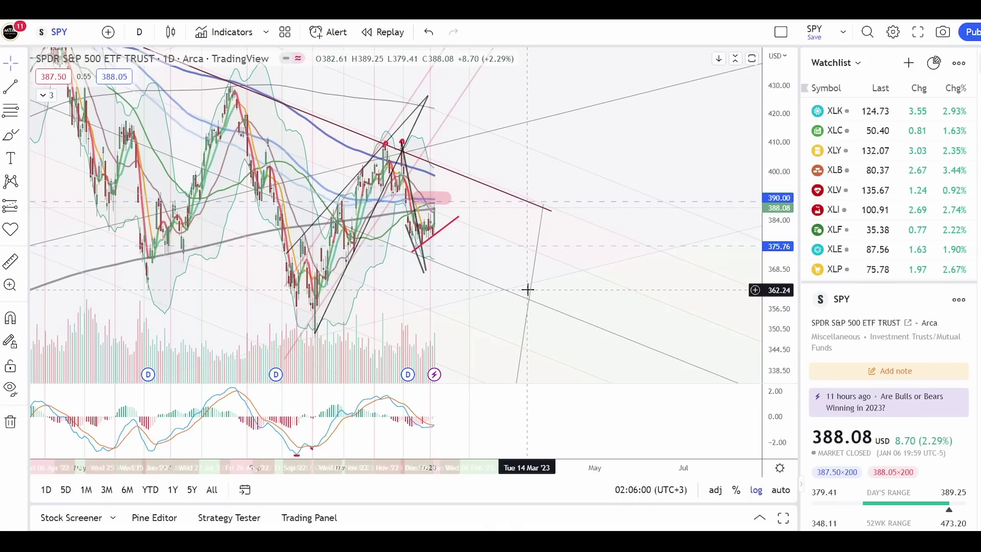
scroll(525, 274, down, 2)
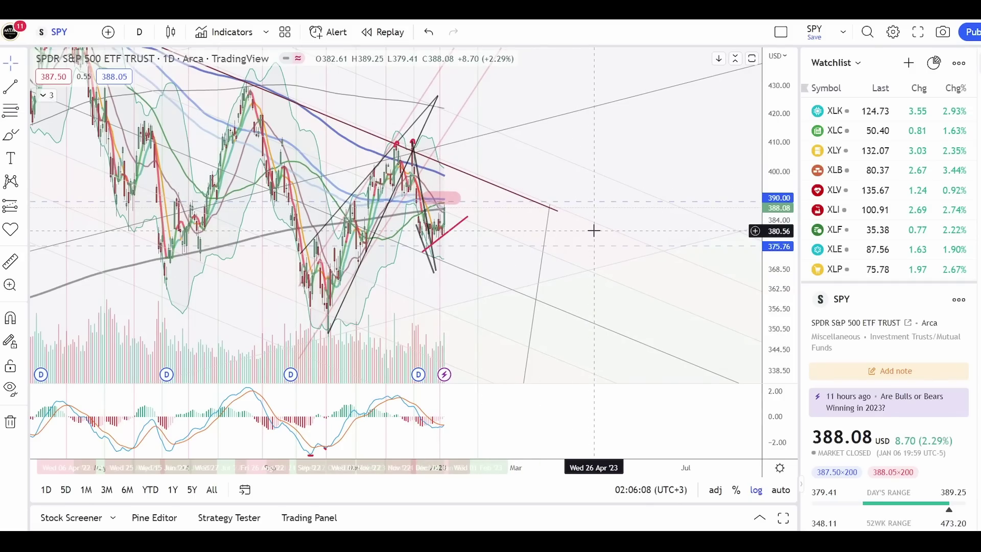
scroll(573, 236, down, 3)
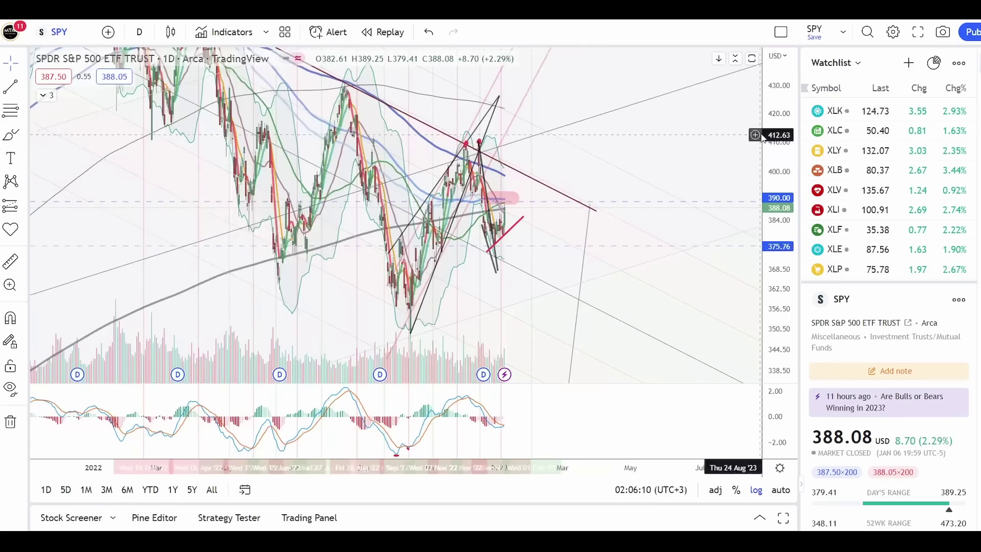
scroll(569, 131, down, 4)
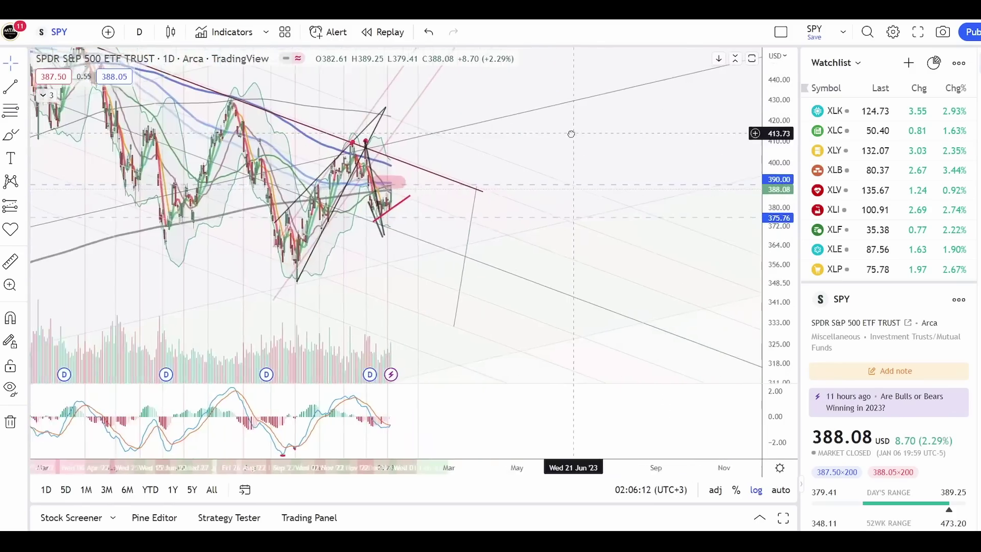
drag(553, 92, 592, 145)
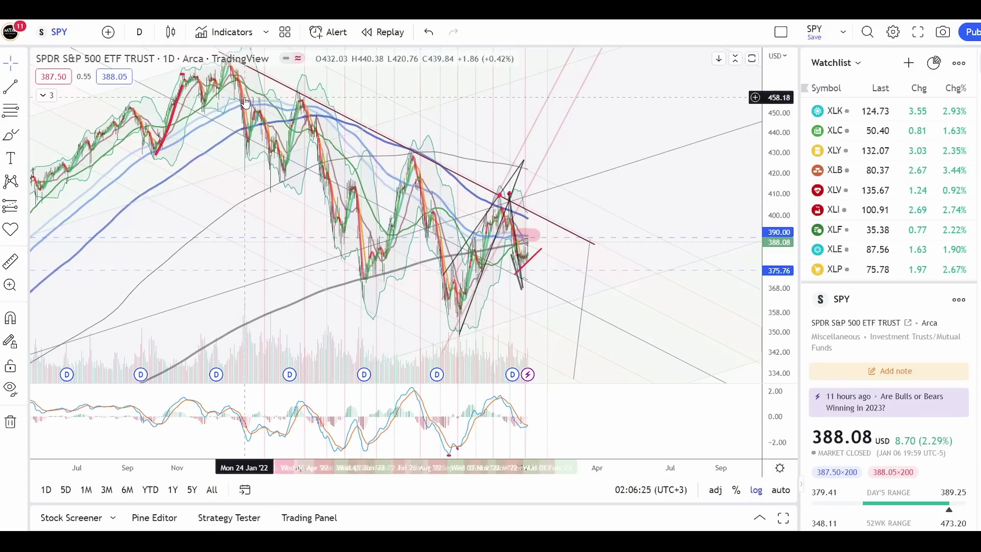
scroll(689, 208, down, 5)
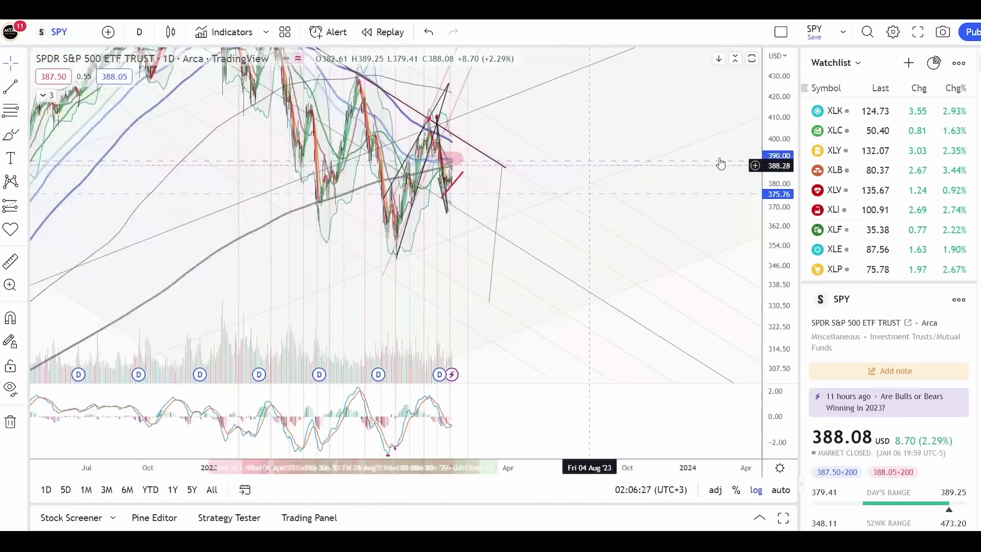
drag(776, 179, 775, 211)
double_click(775, 211)
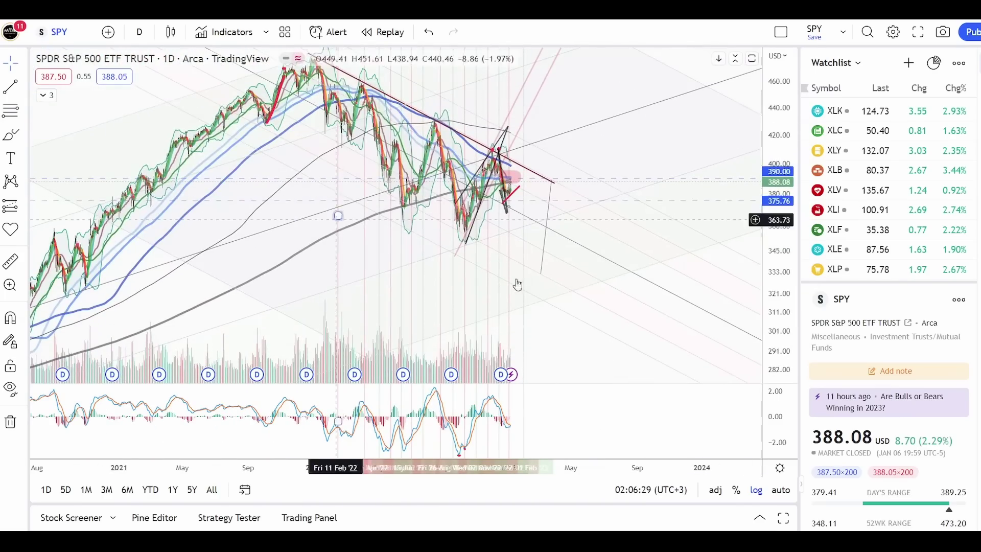
drag(659, 159, 525, 153)
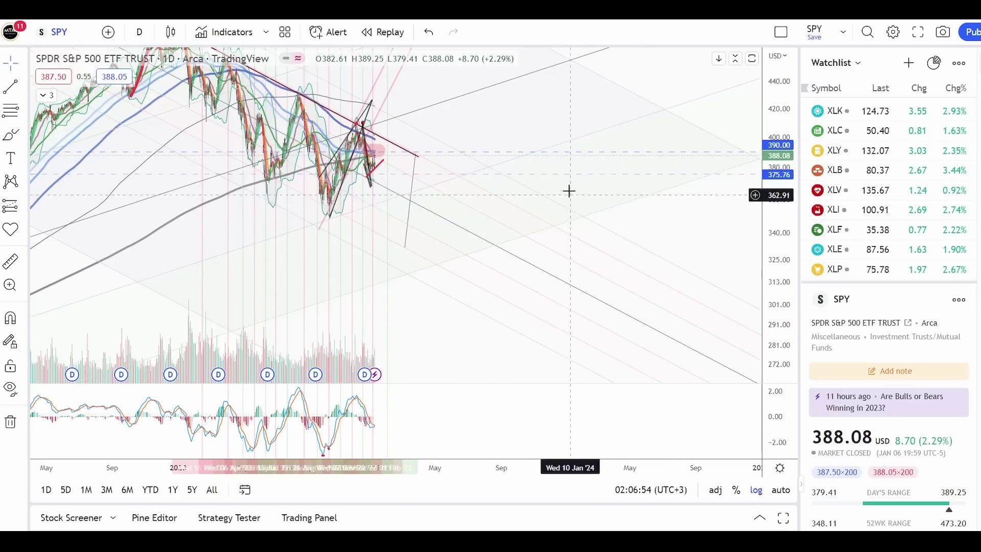
drag(467, 127, 588, 171)
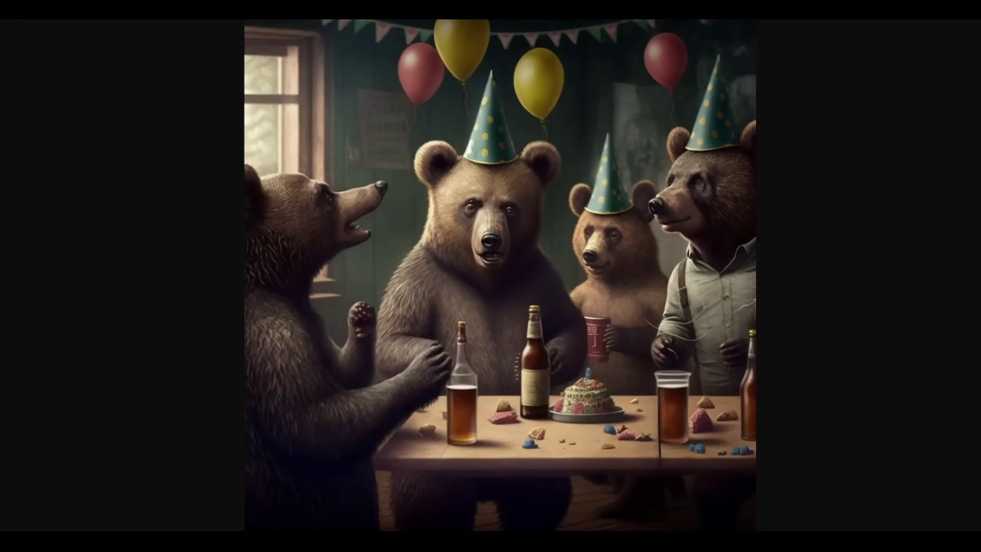
key(Right)
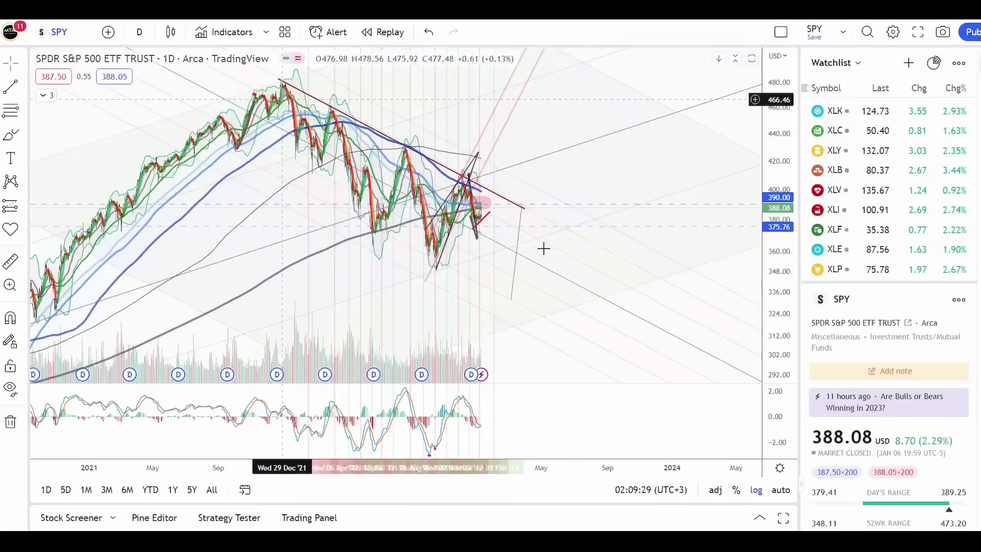
Examine SPY's daily swings from mid-2022 through the December 2022 highs against the falling trendline and the 390.00 and 375.76 levels.
scroll(544, 249, up, 5)
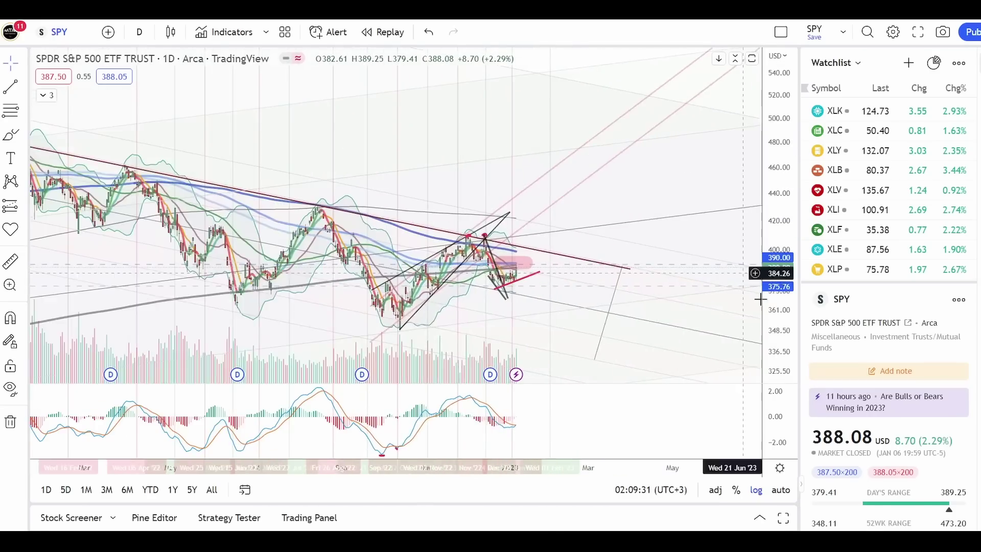
scroll(525, 232, up, 3)
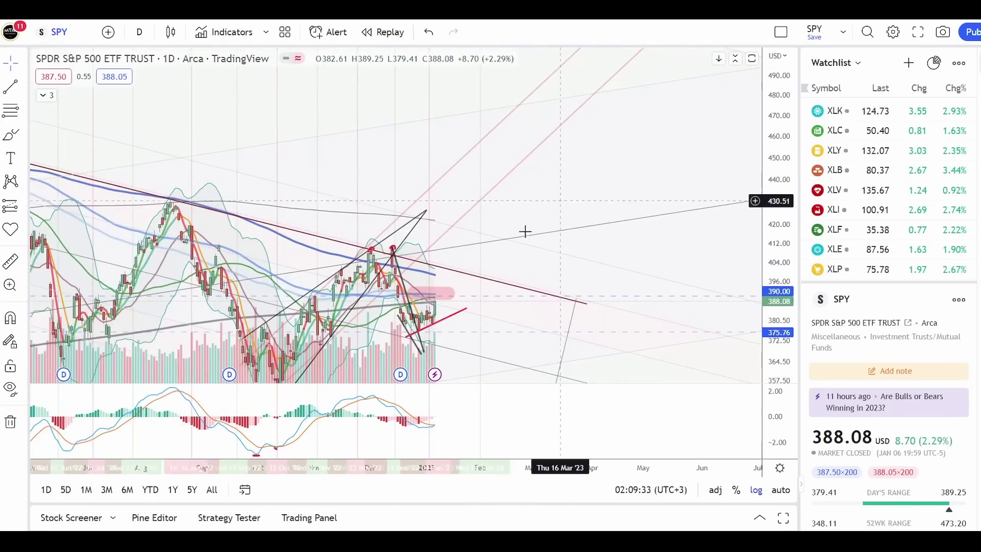
drag(525, 232, 531, 183)
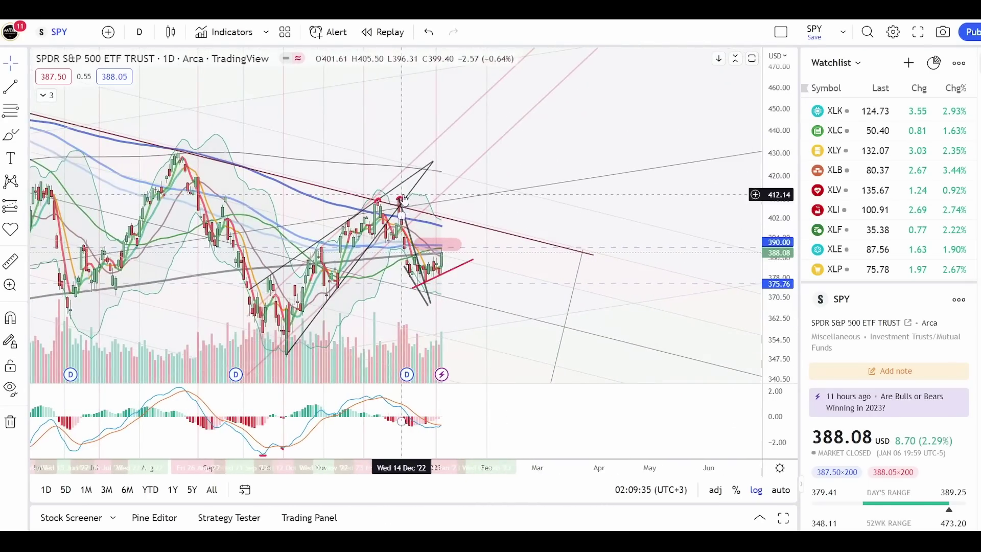
drag(511, 143, 662, 164)
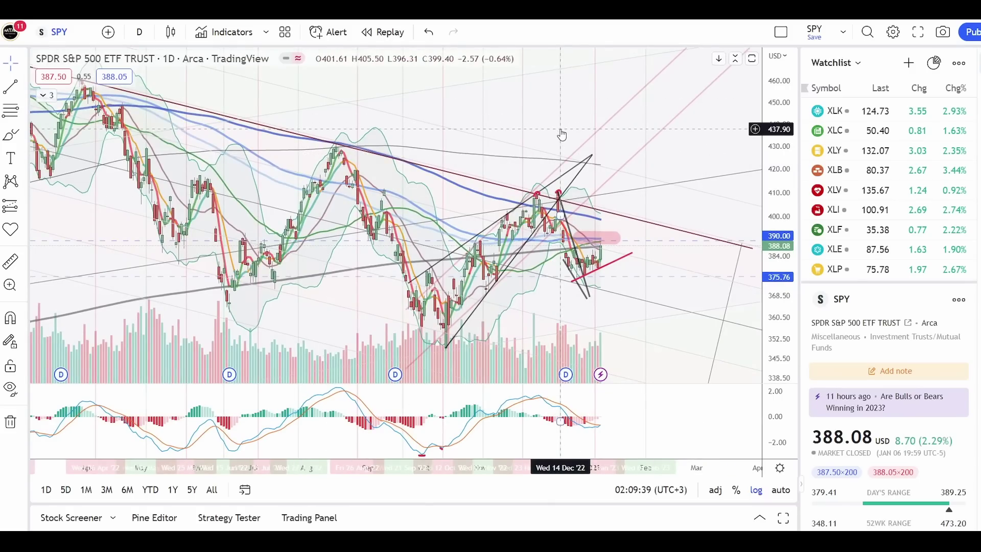
scroll(550, 136, up, 2)
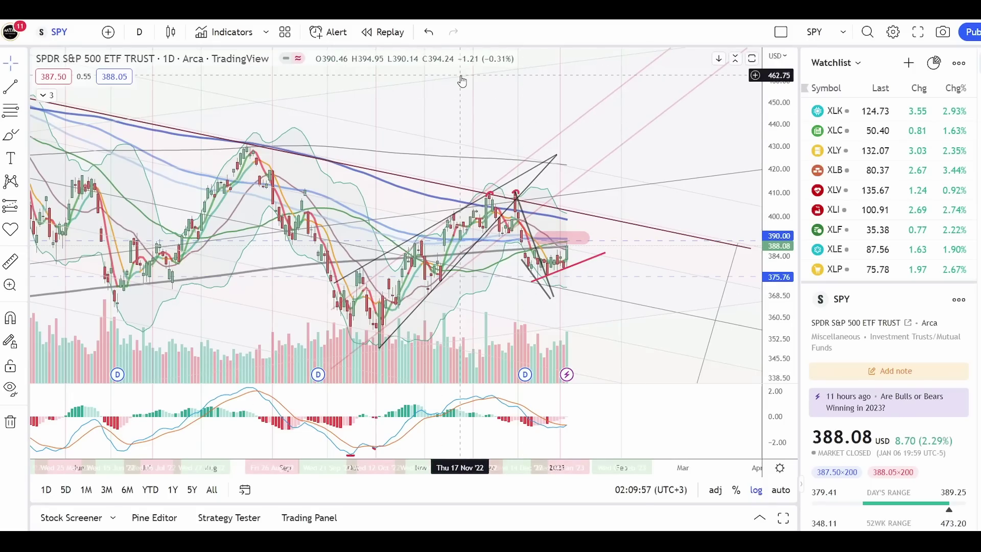
drag(493, 125, 625, 105)
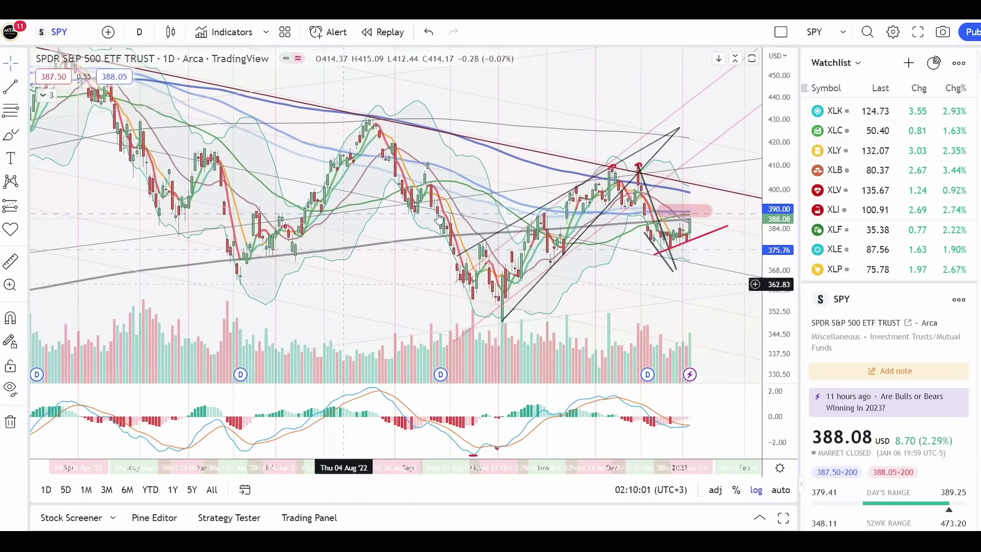
scroll(542, 220, up, 2)
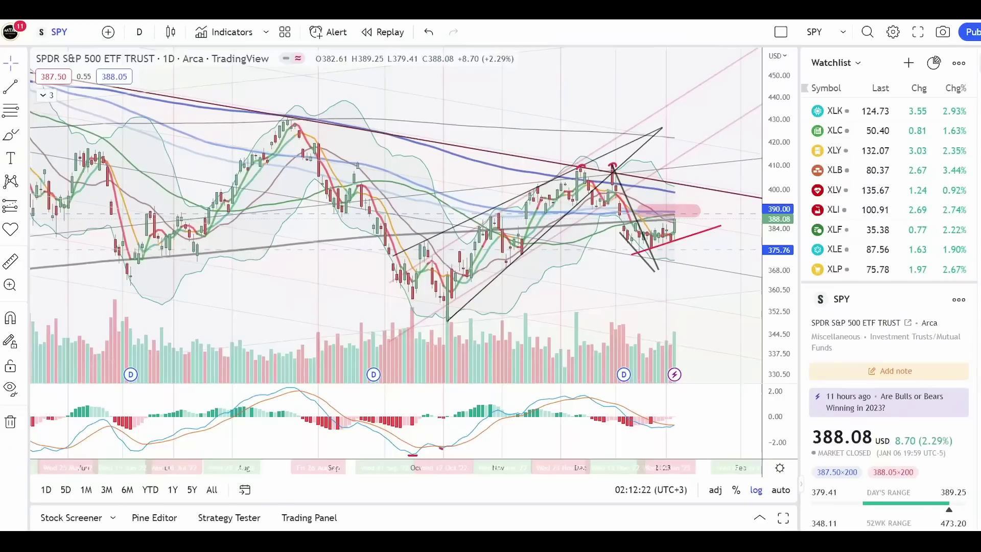
Switch SPY to the 1-week interval and measure the decline from the January 2022 top to late December 2022.
click(138, 33)
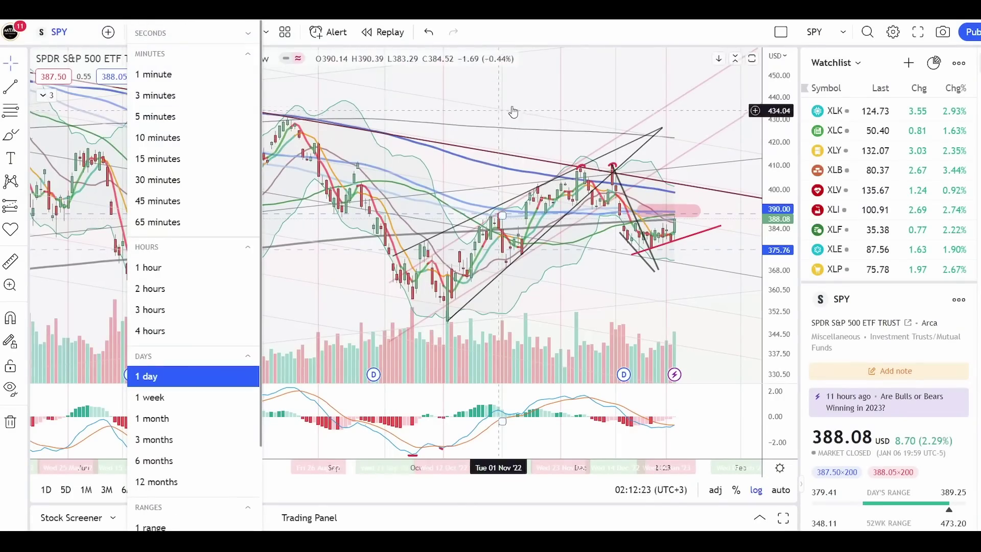
click(185, 397)
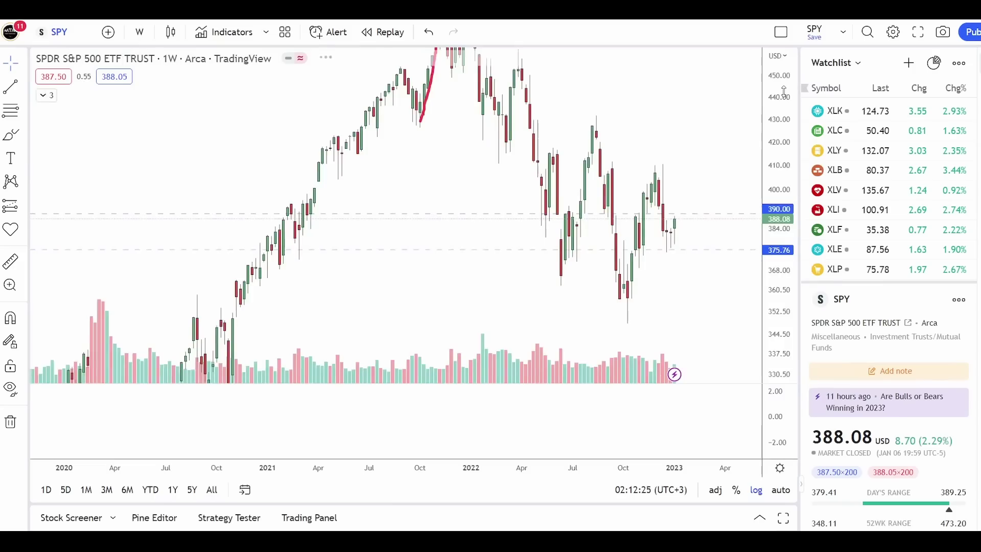
drag(687, 318, 587, 341)
click(18, 266)
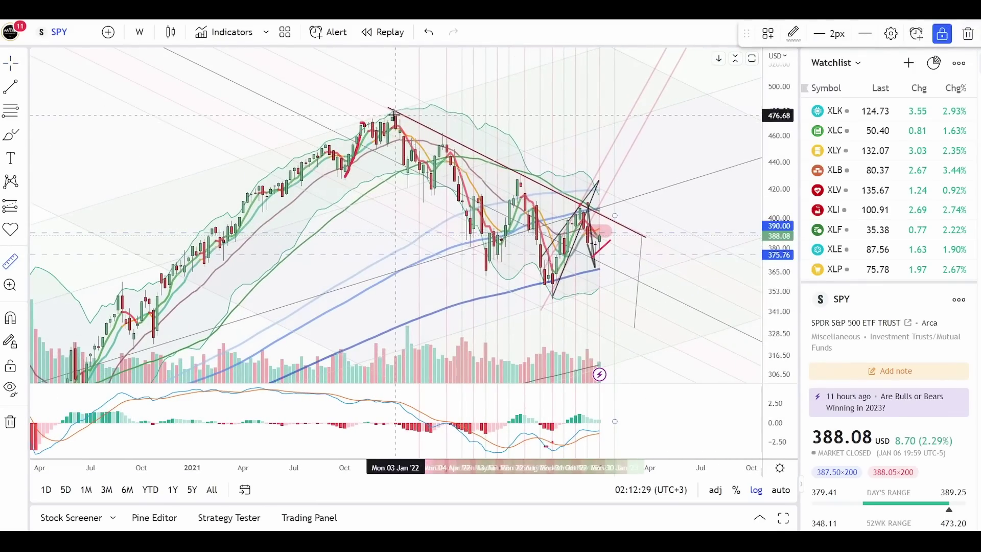
click(396, 115)
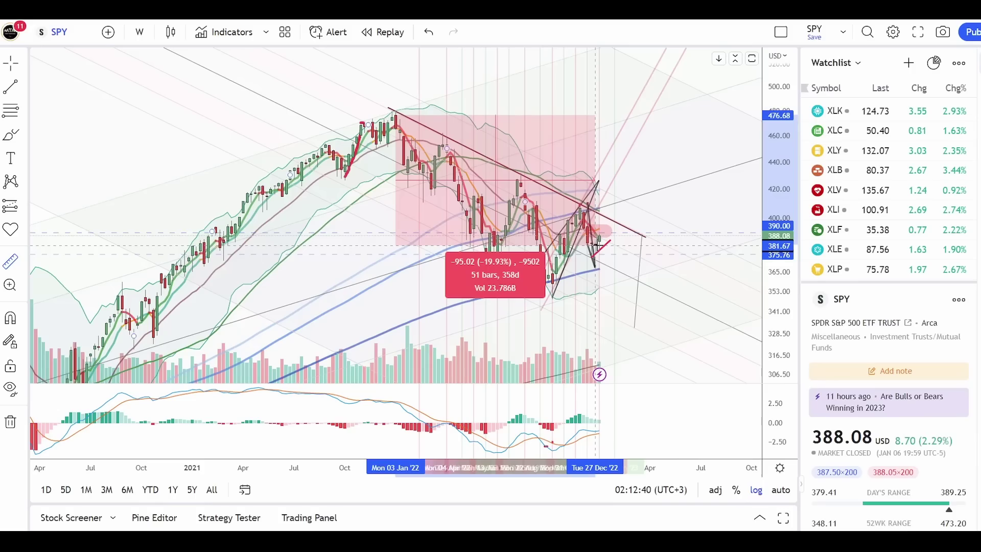
click(497, 138)
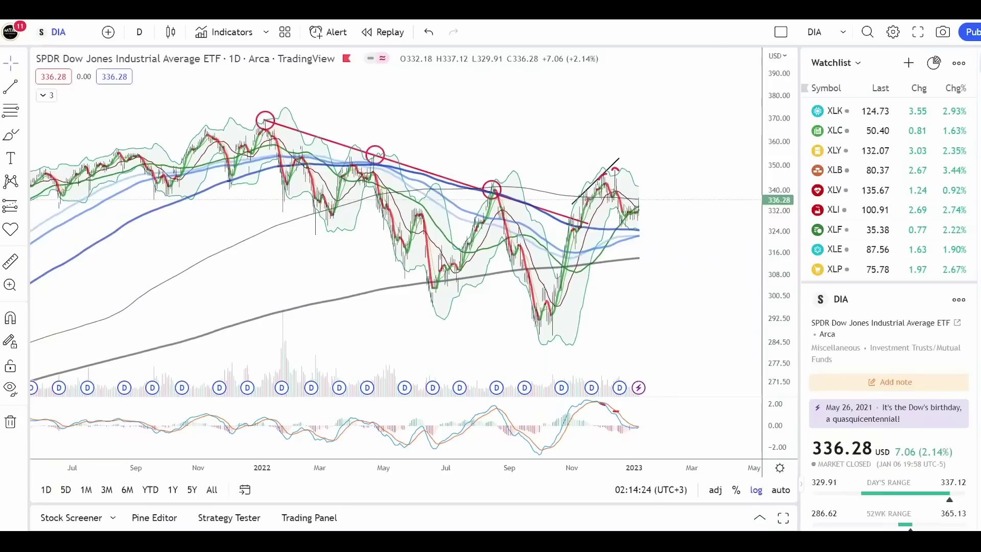
Examine the DIA daily chart's circled 2022 highs, falling trendline and December 2022 double peak.
scroll(565, 310, up, 3)
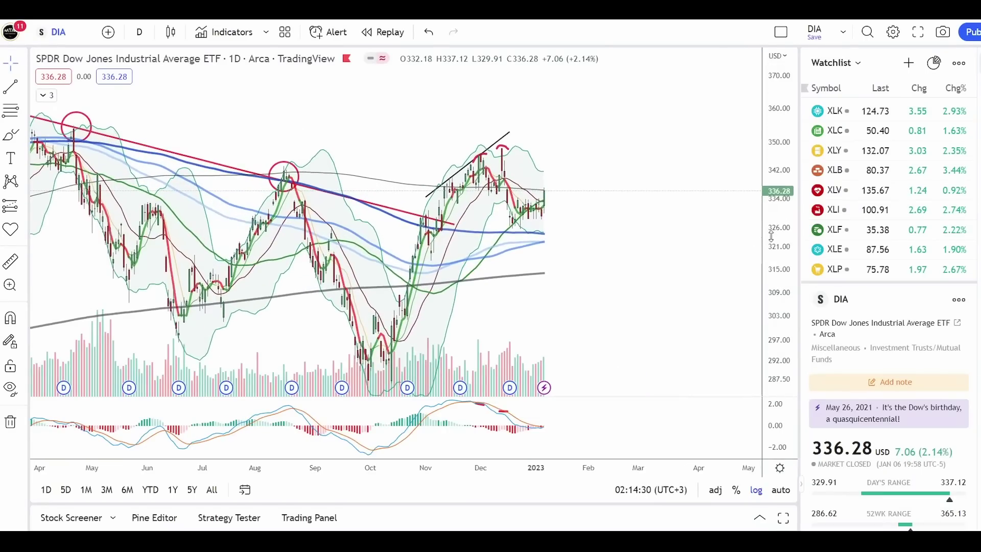
scroll(674, 291, down, 5)
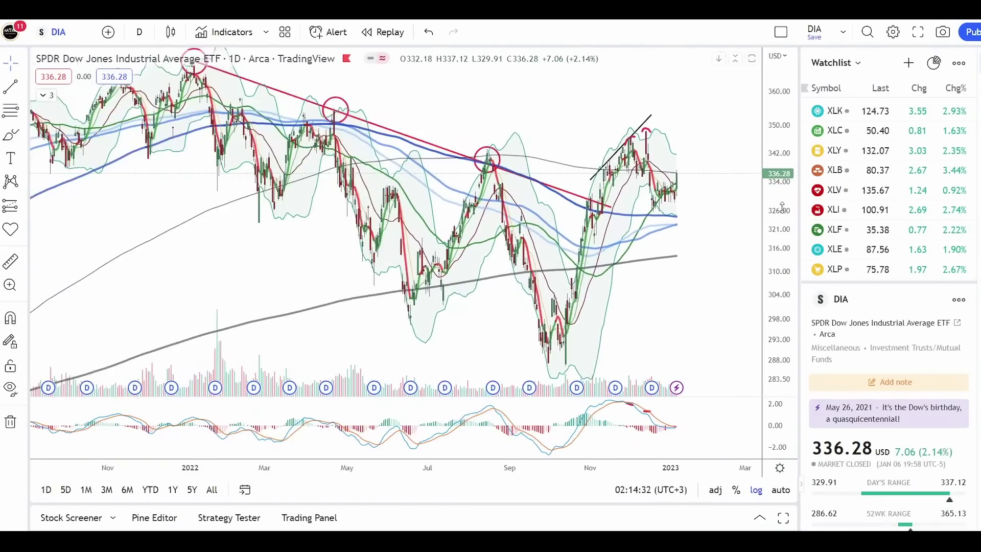
scroll(653, 307, up, 2)
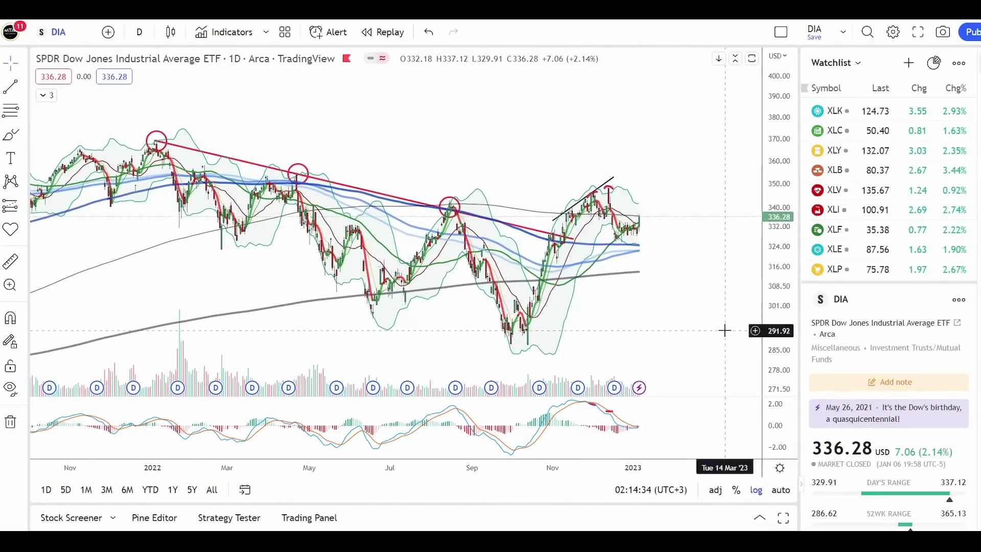
scroll(489, 238, up, 2)
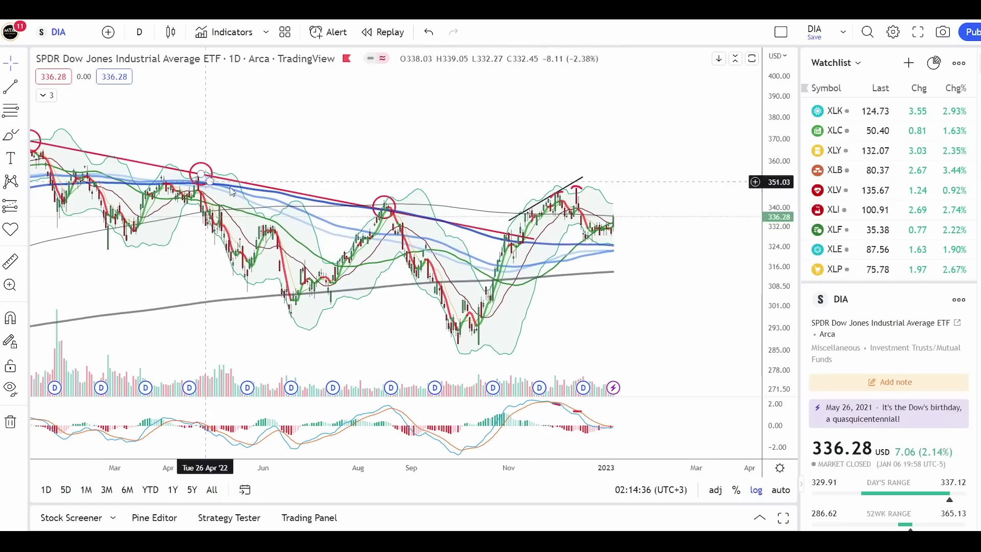
scroll(633, 298, up, 3)
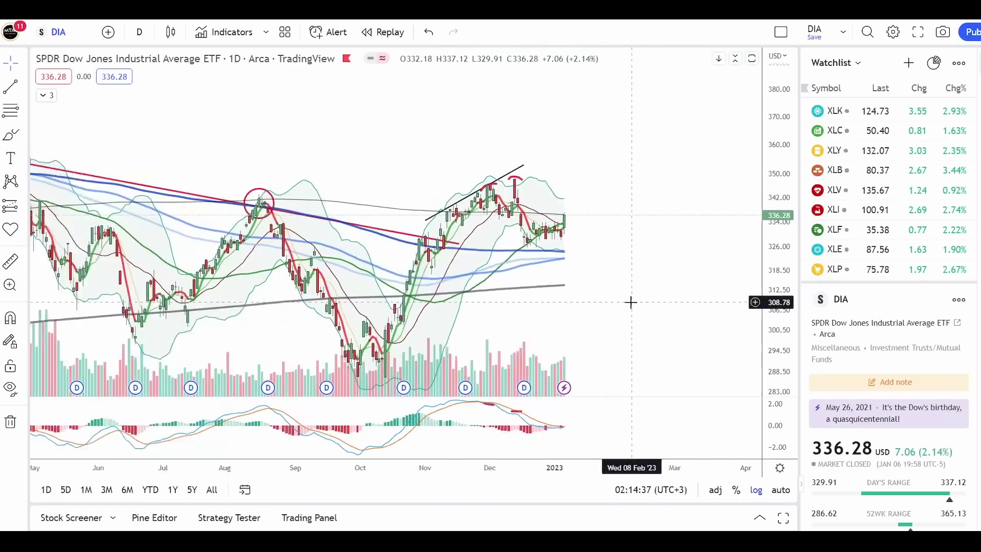
Brush a red circle around DIA's early November 2022 pullback and a rising stroke from it towards the December high.
drag(633, 296, 639, 291)
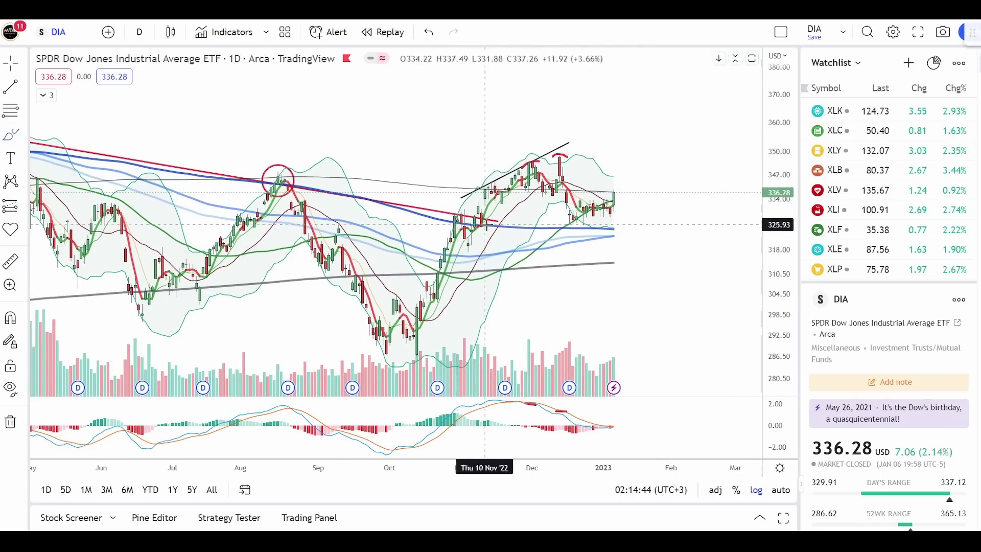
click(481, 221)
mouse_move(480, 225)
mouse_down()
mouse_move(488, 244)
mouse_move(485, 225)
mouse_up()
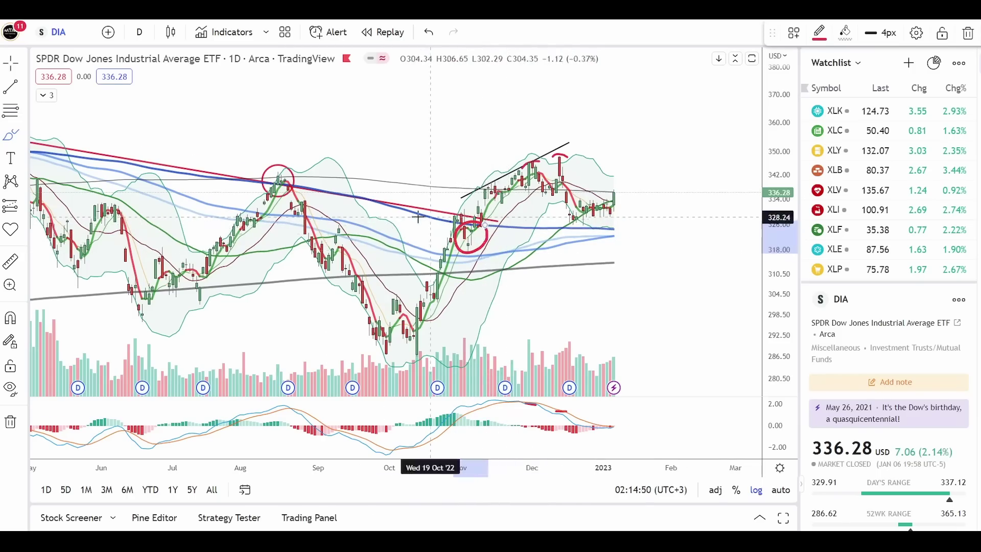
scroll(460, 214, down, 2)
scroll(561, 204, up, 1)
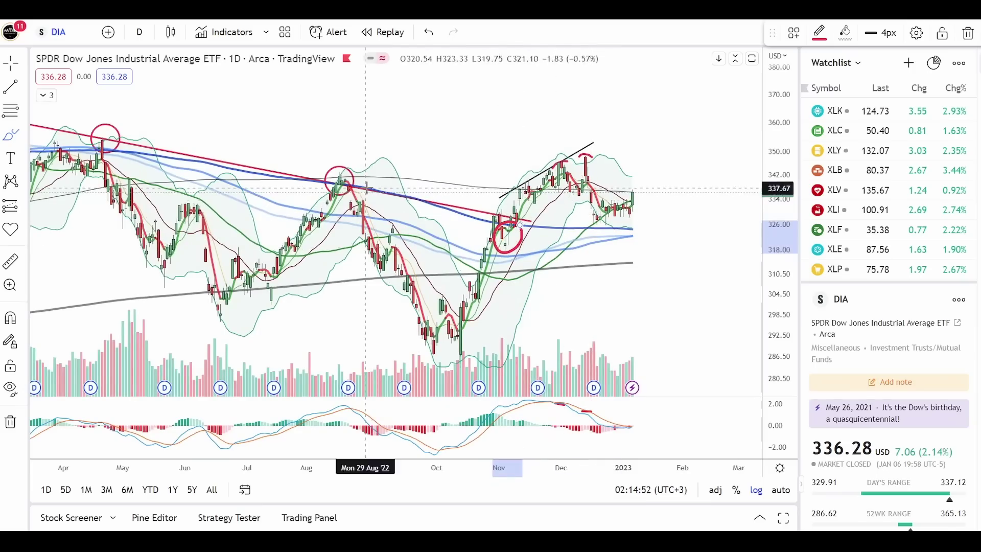
drag(511, 235, 545, 175)
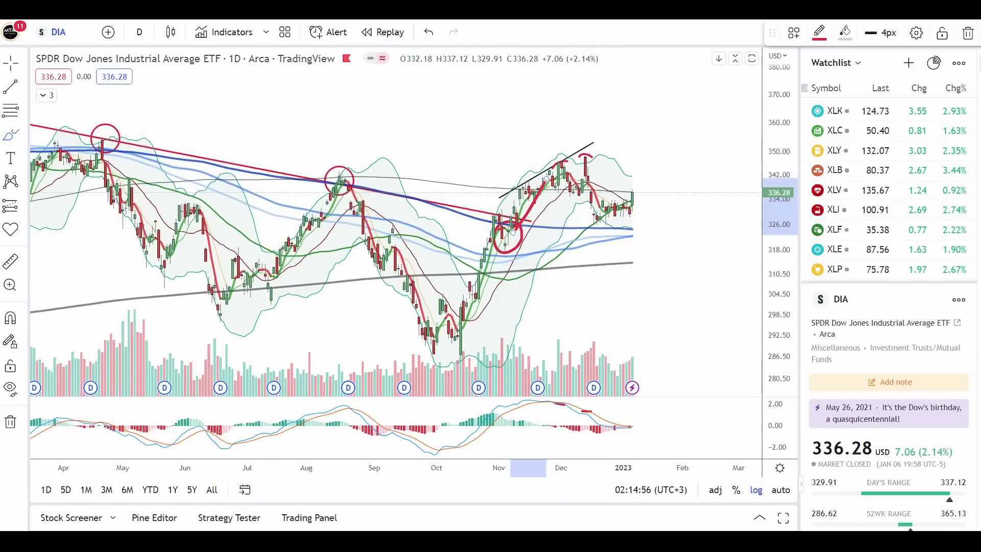
Switch to the SPY chart, set it to the 1-day interval and examine its December 2022 highs against the falling trendline.
key(ctrl+Tab)
click(139, 32)
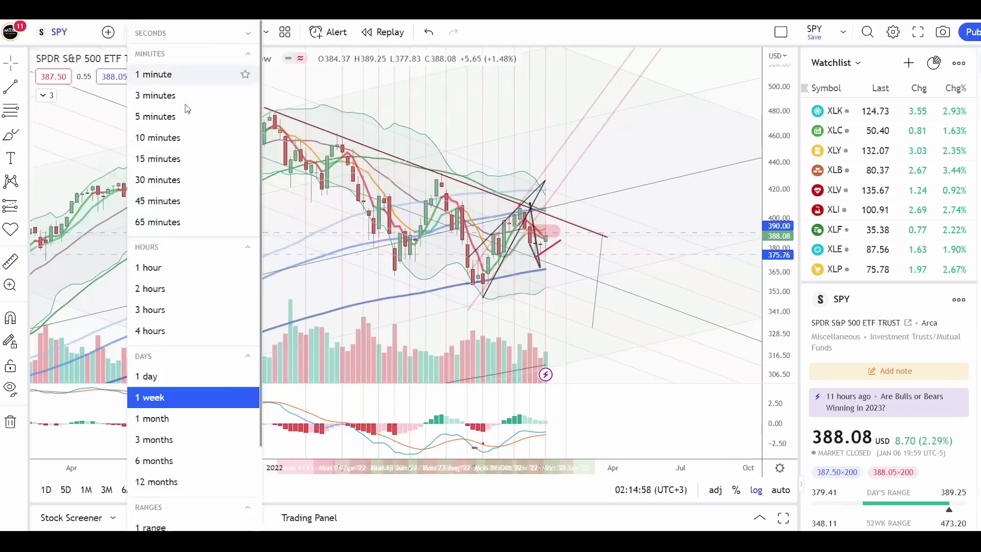
click(169, 375)
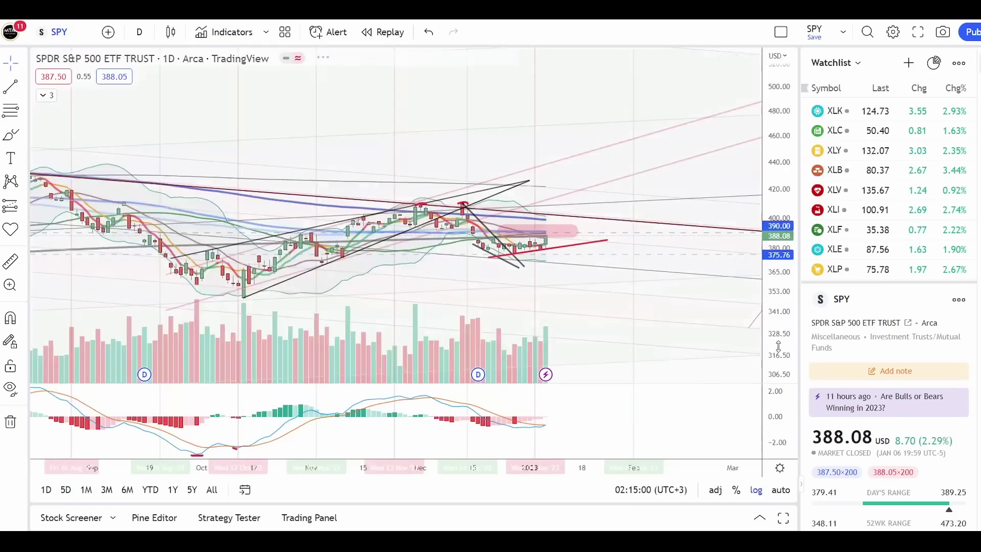
scroll(477, 190, up, 3)
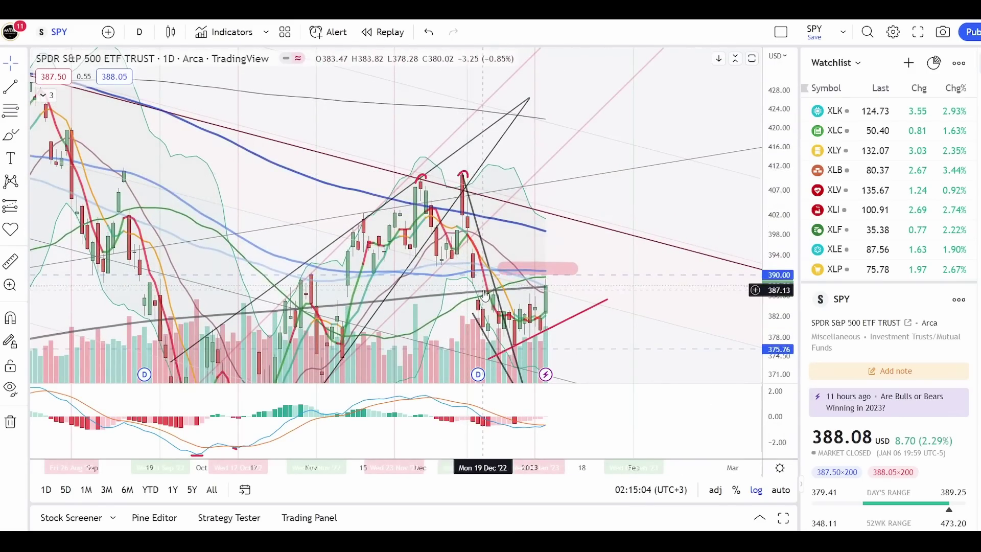
scroll(538, 194, down, 1)
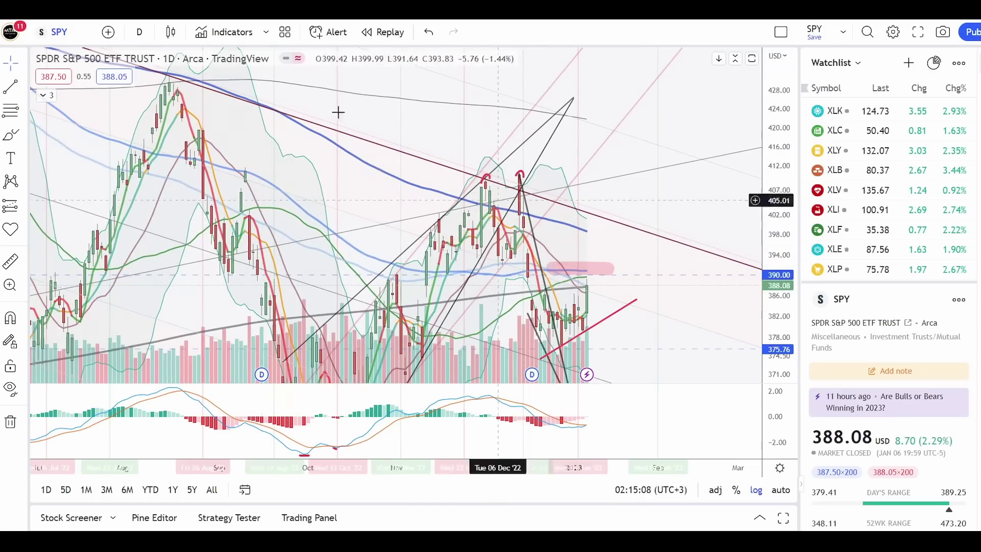
Return to the DIA chart, brush a horizontal support stroke along the upper blue moving average and circle the latest MACD crossover.
key(ctrl+Tab)
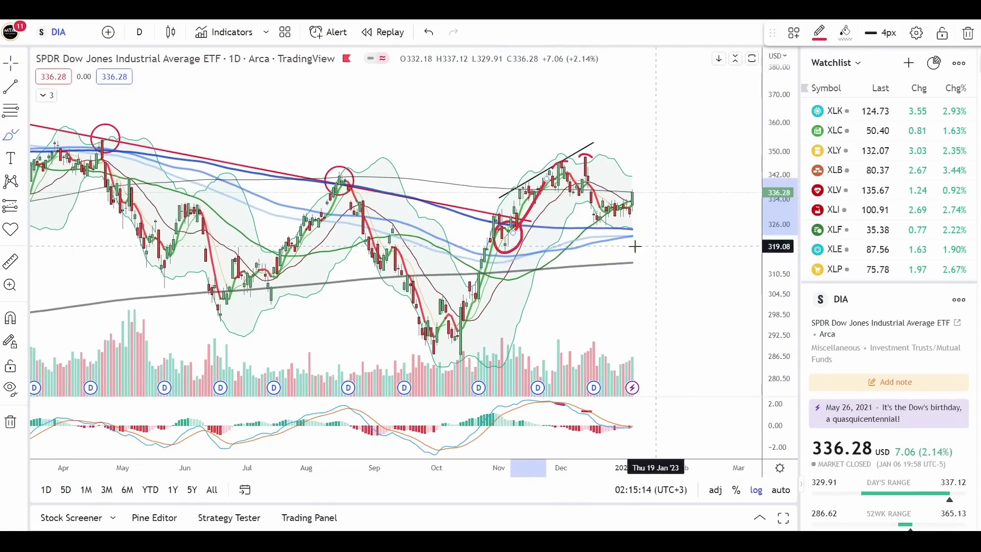
drag(711, 230, 563, 229)
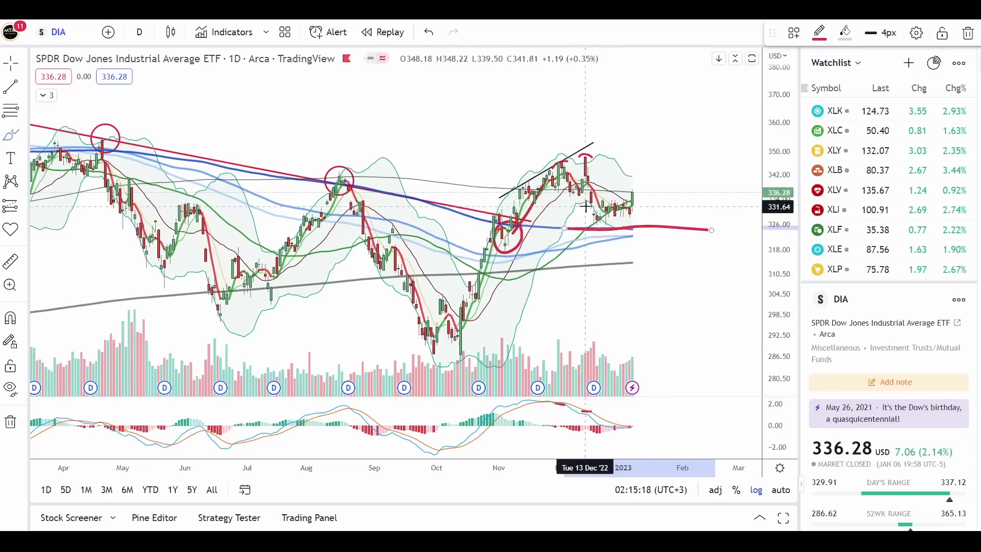
scroll(586, 206, down, 5)
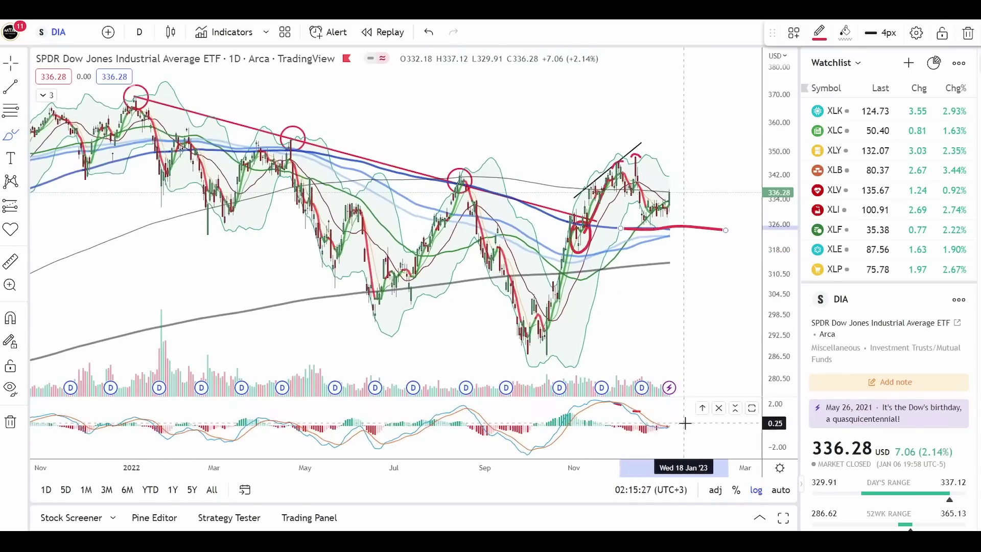
scroll(645, 419, up, 5)
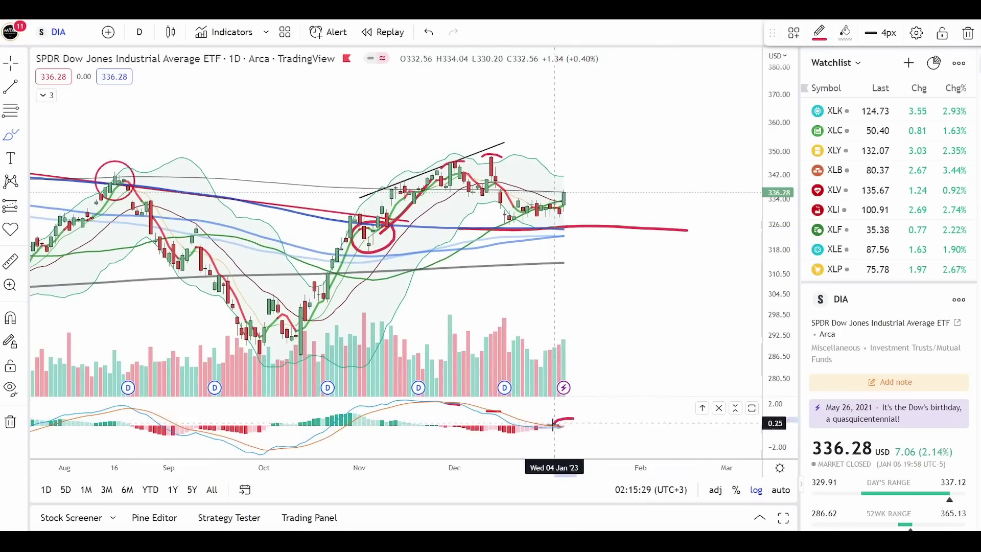
mouse_move(571, 418)
mouse_down()
mouse_move(574, 430)
mouse_move(573, 417)
mouse_up()
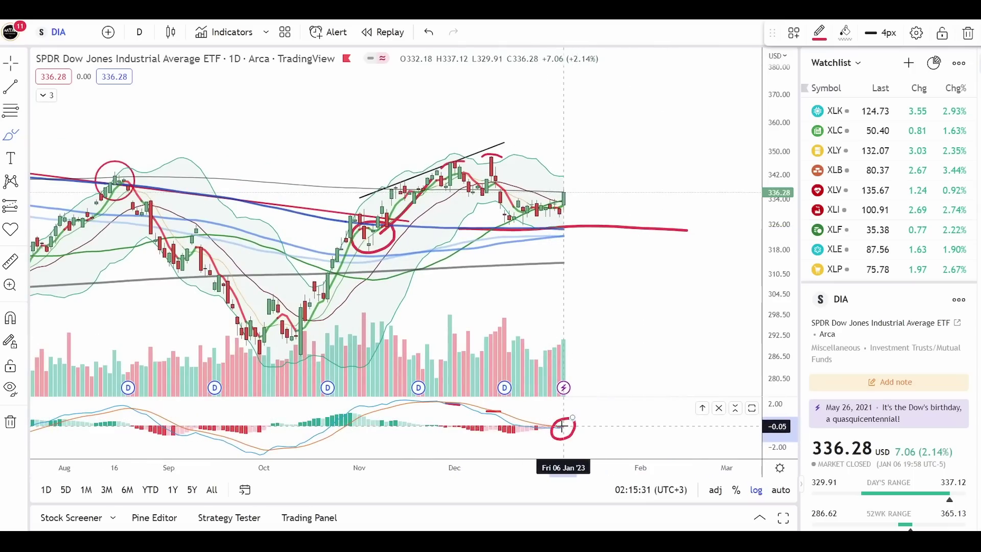
scroll(564, 424, down, 5)
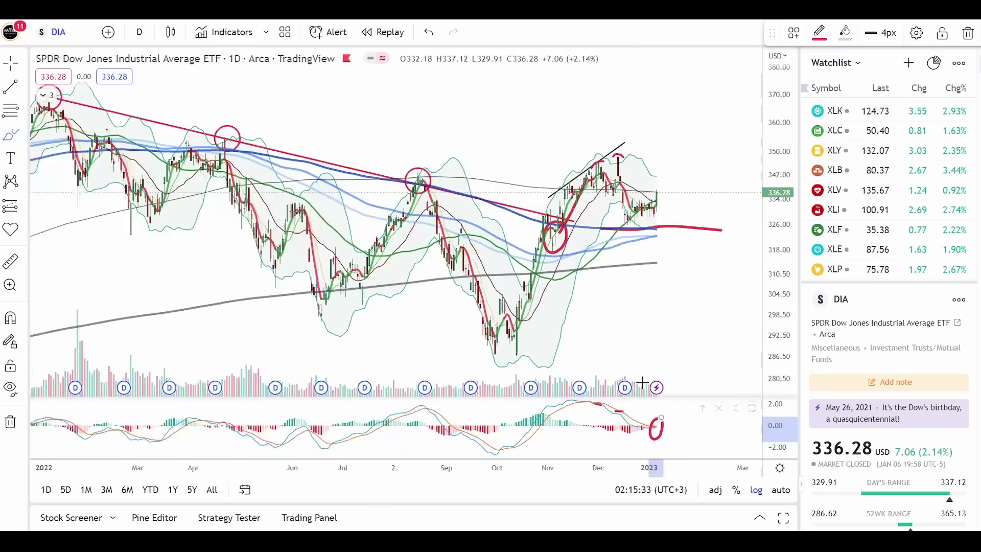
scroll(652, 246, up, 5)
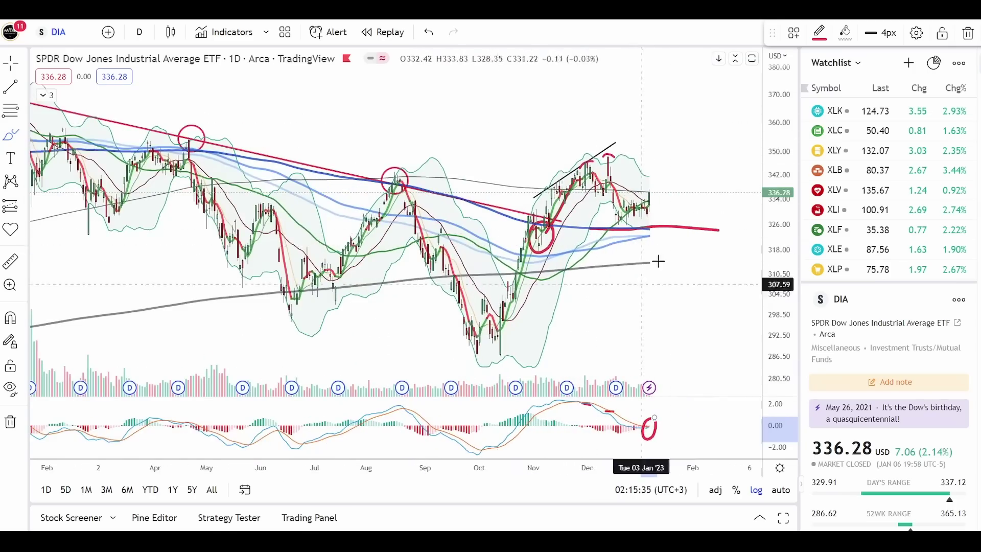
Outline DIA's rally from the October 2022 low with its path and support stroke, and clear the temporary brush marks.
mouse_move(672, 135)
mouse_down()
mouse_move(460, 352)
mouse_move(666, 263)
mouse_move(675, 144)
mouse_up()
mouse_move(478, 359)
mouse_down()
mouse_move(527, 240)
mouse_move(539, 217)
mouse_move(540, 256)
mouse_move(566, 189)
mouse_move(608, 185)
mouse_move(657, 211)
mouse_move(688, 165)
mouse_up()
drag(687, 226, 590, 226)
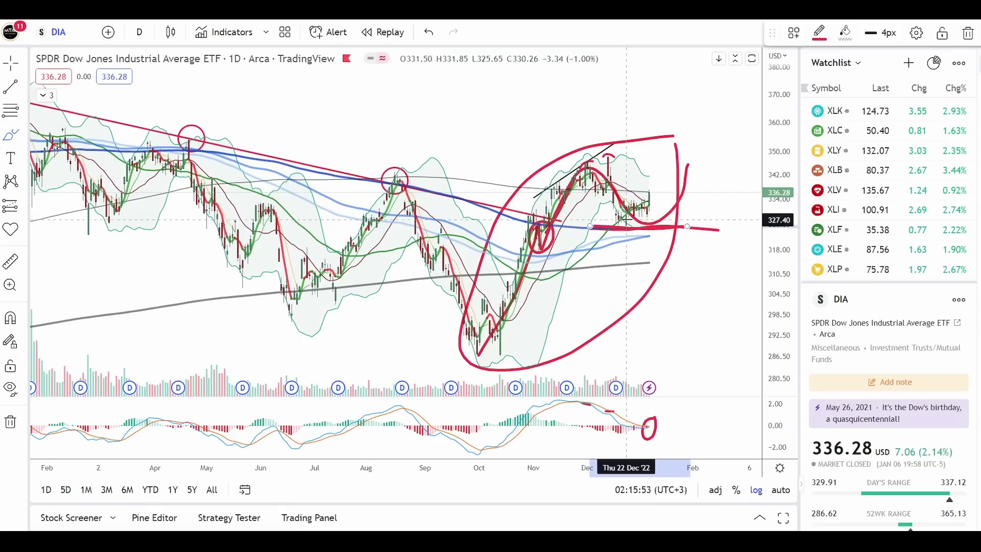
key(Delete)
scroll(740, 225, down, 3)
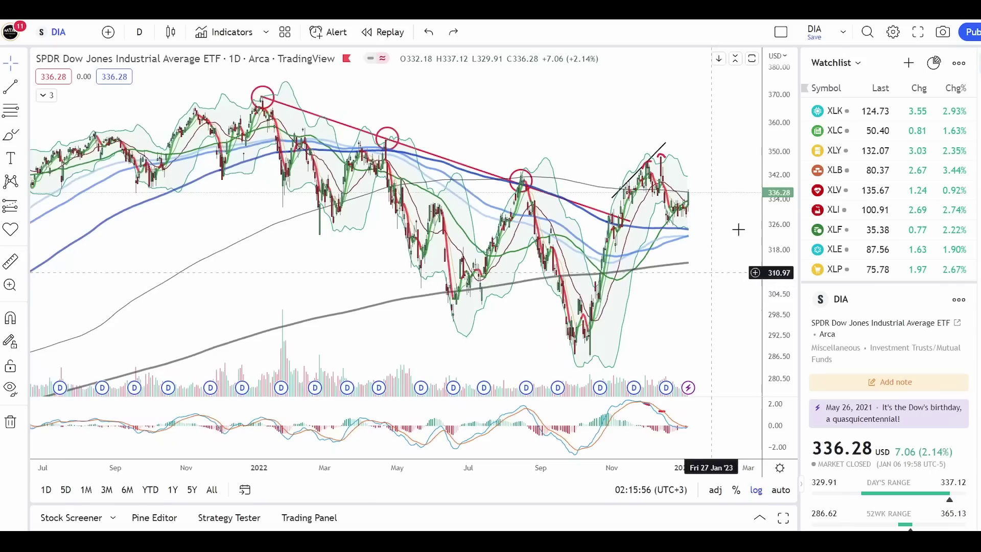
Examine DIA's 2022 swings and latest candles against the falling trendline and the moving averages.
scroll(755, 267, down, 2)
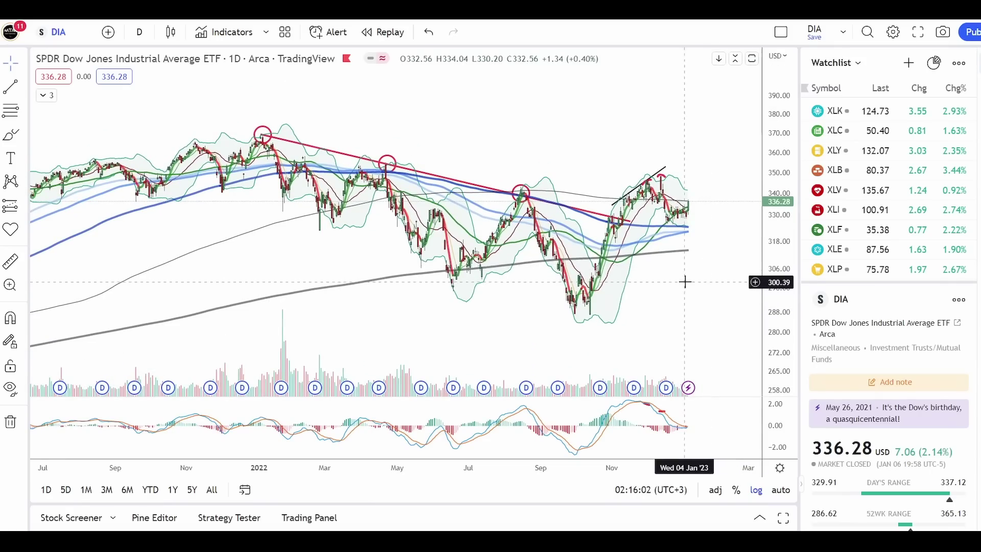
scroll(668, 285, up, 2)
scroll(668, 285, up, 2)
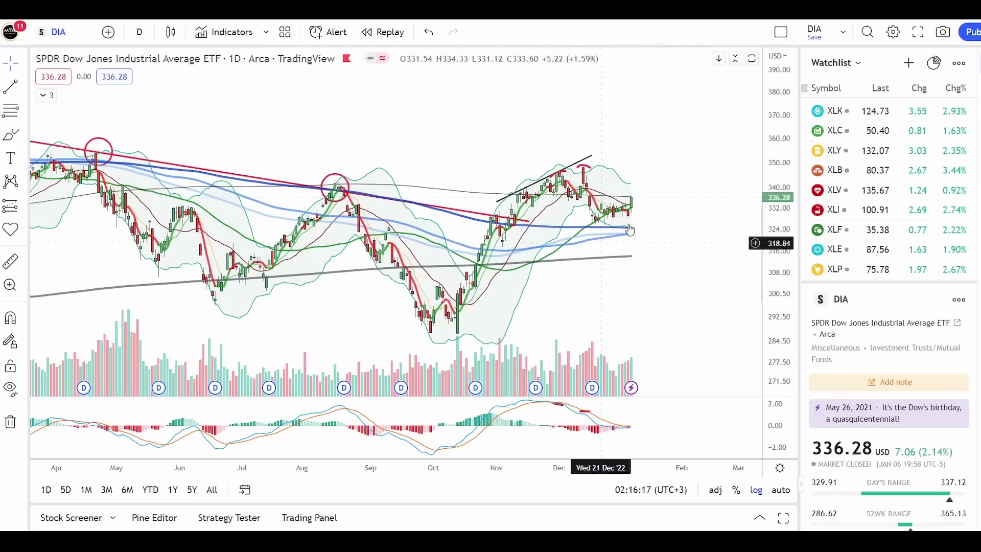
scroll(658, 157, down, 3)
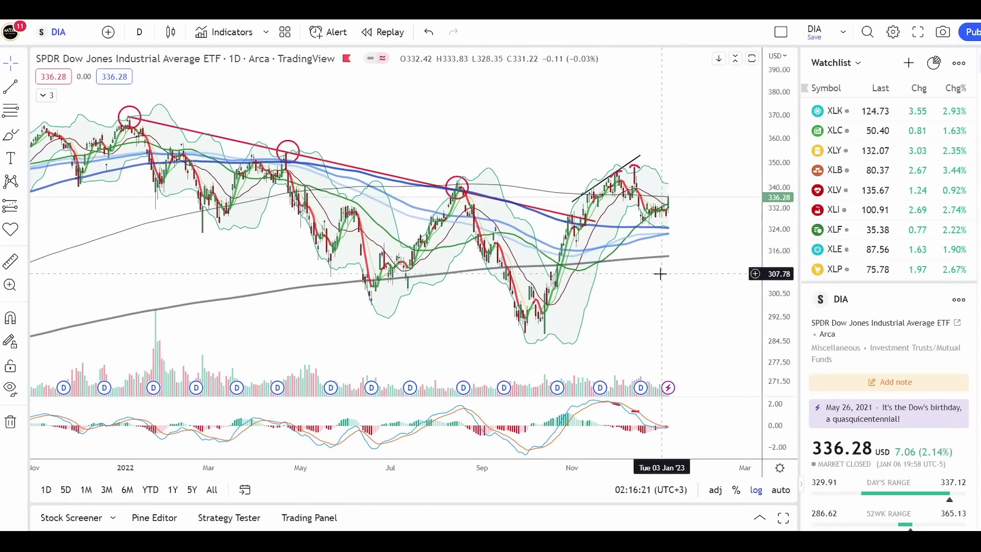
scroll(662, 272, up, 2)
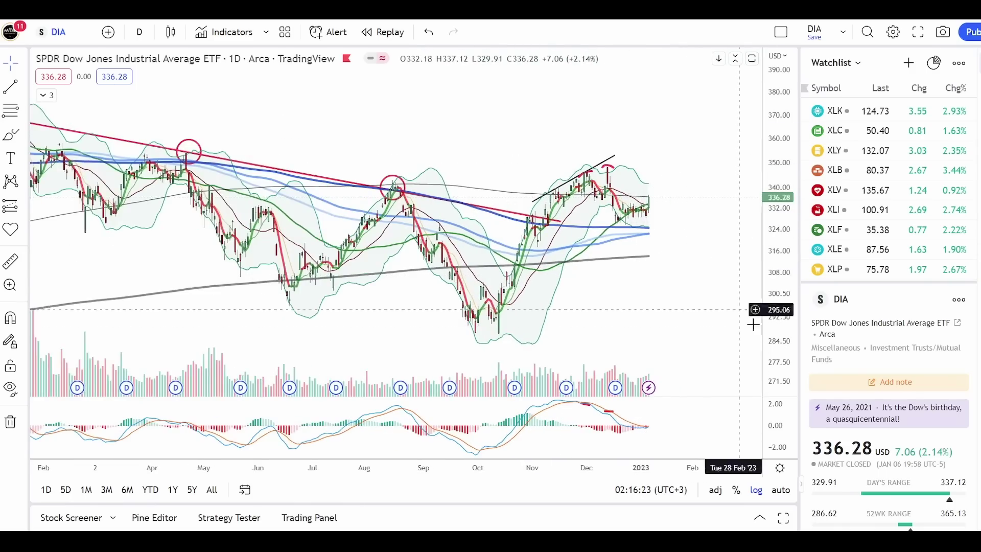
scroll(703, 234, up, 3)
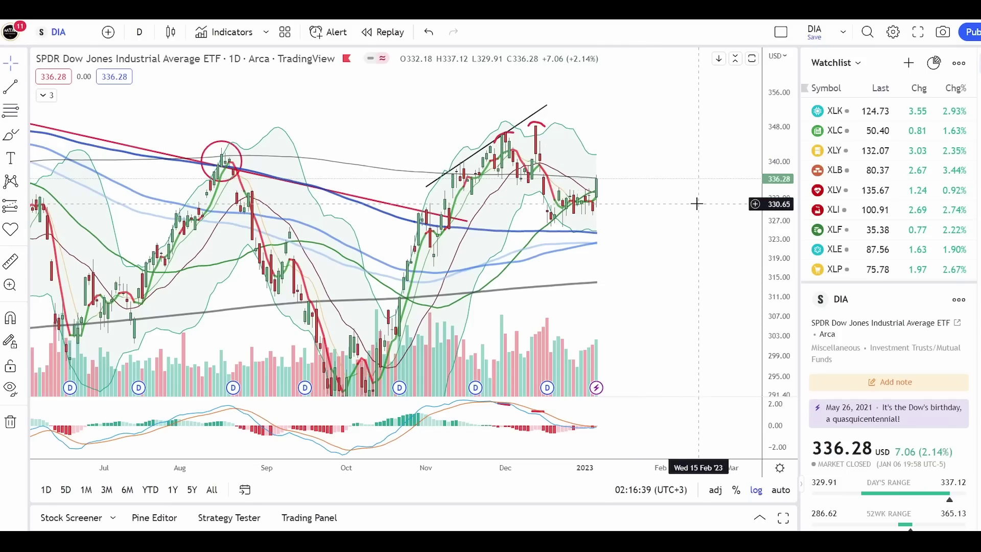
Switch to the SPY daily chart and examine the falling trendline, the December 2022 highs and the 390.00 and 375.76 levels.
scroll(688, 240, down, 3)
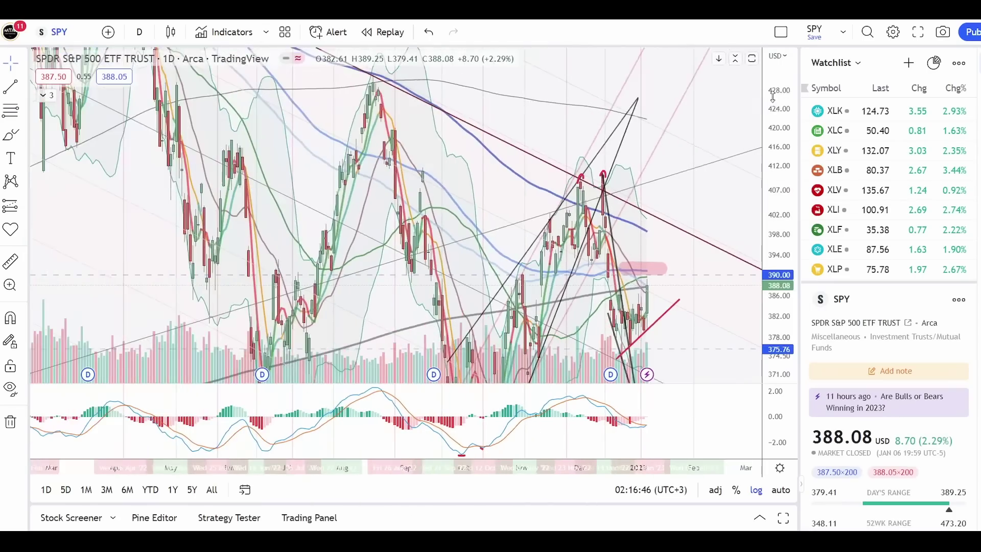
scroll(707, 232, down, 4)
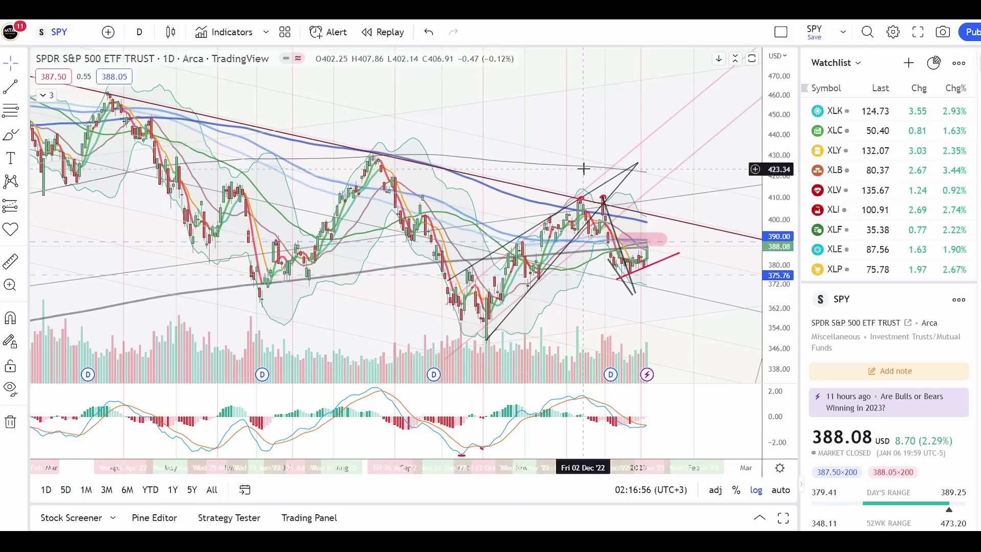
drag(722, 285, 686, 271)
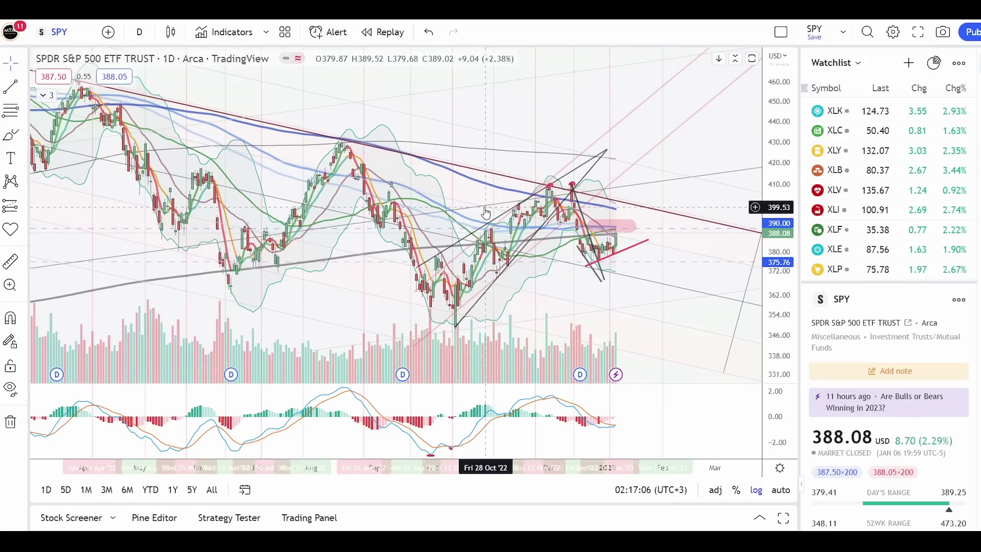
Go back to the DIA daily chart and examine its October 2022 low, December double peak and nearby moving-average support.
scroll(681, 219, up, 2)
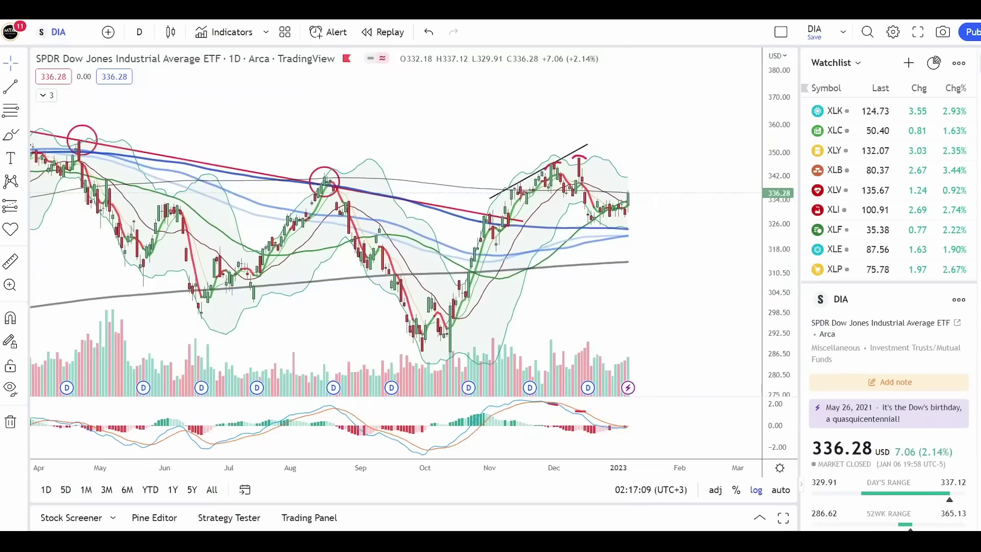
scroll(664, 283, up, 3)
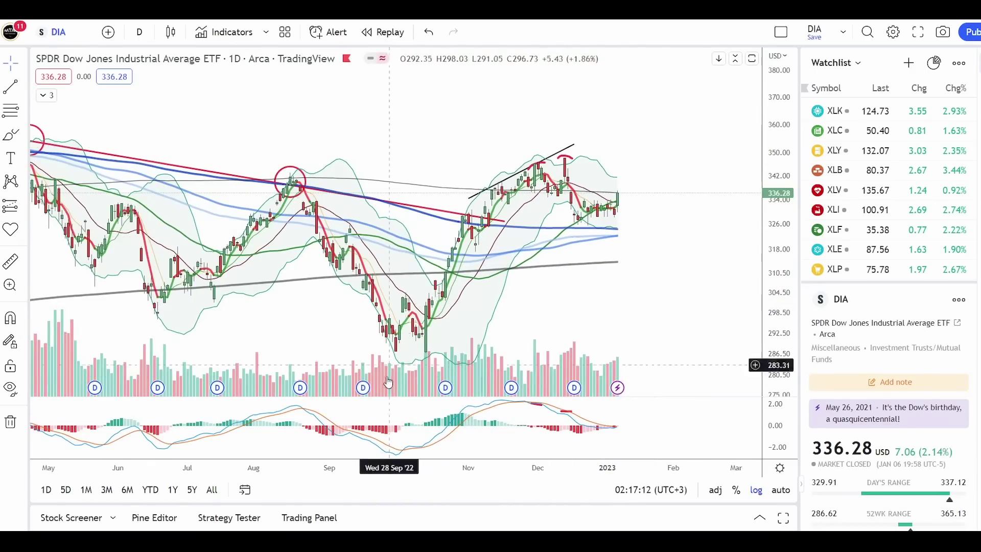
scroll(725, 269, down, 3)
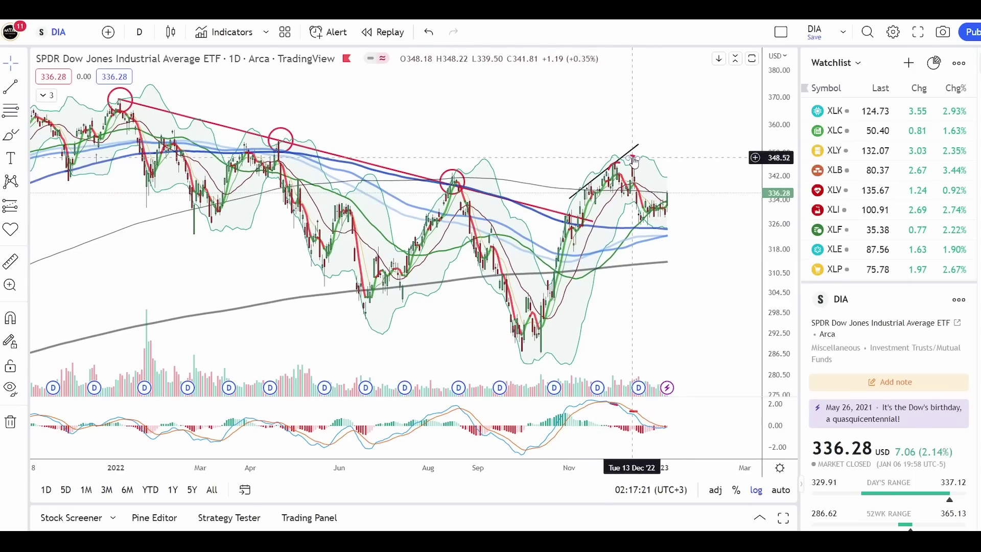
scroll(634, 162, up, 3)
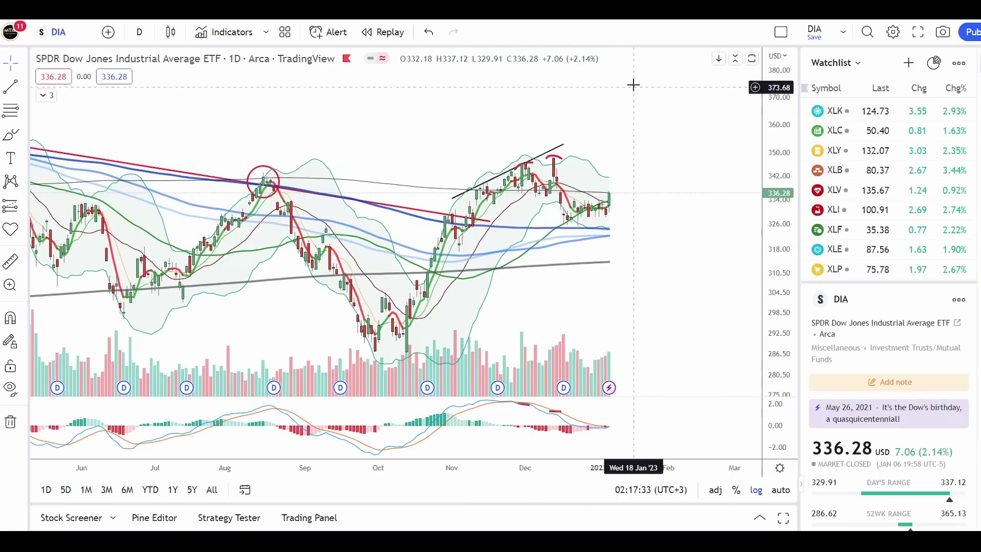
scroll(629, 121, down, 5)
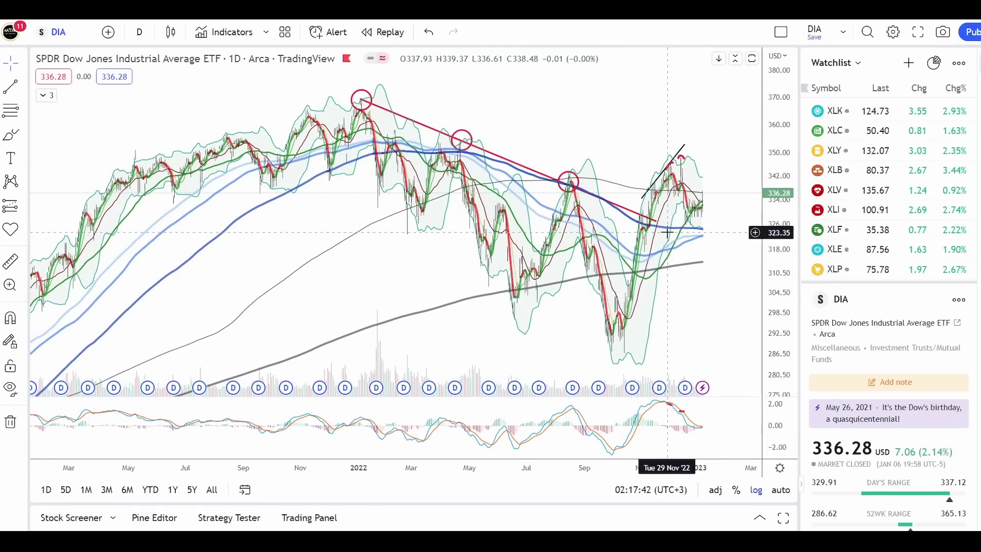
scroll(667, 232, up, 3)
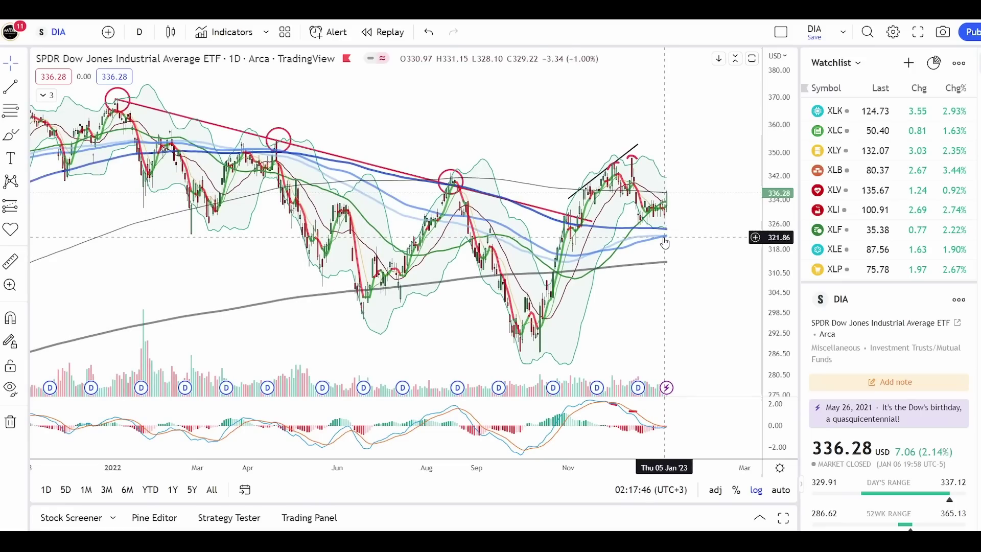
Compare the QQQ, DIA and PSQ daily charts.
key(ctrl+Tab)
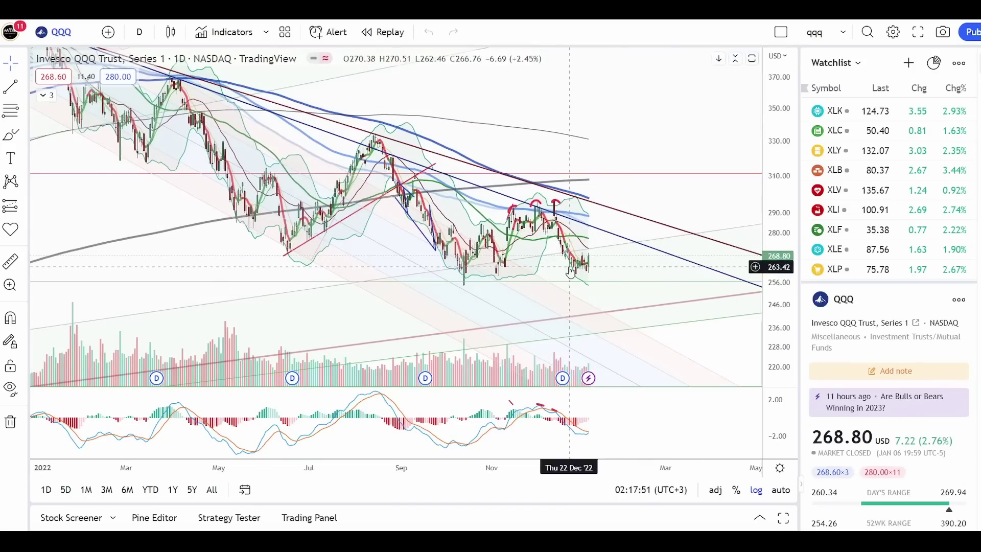
key(ctrl+Tab)
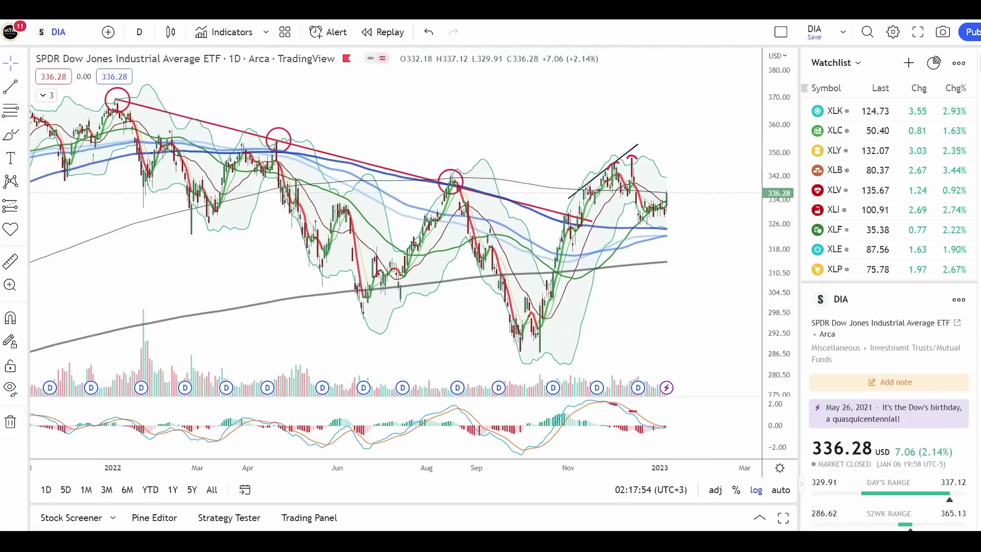
key(ctrl+Tab)
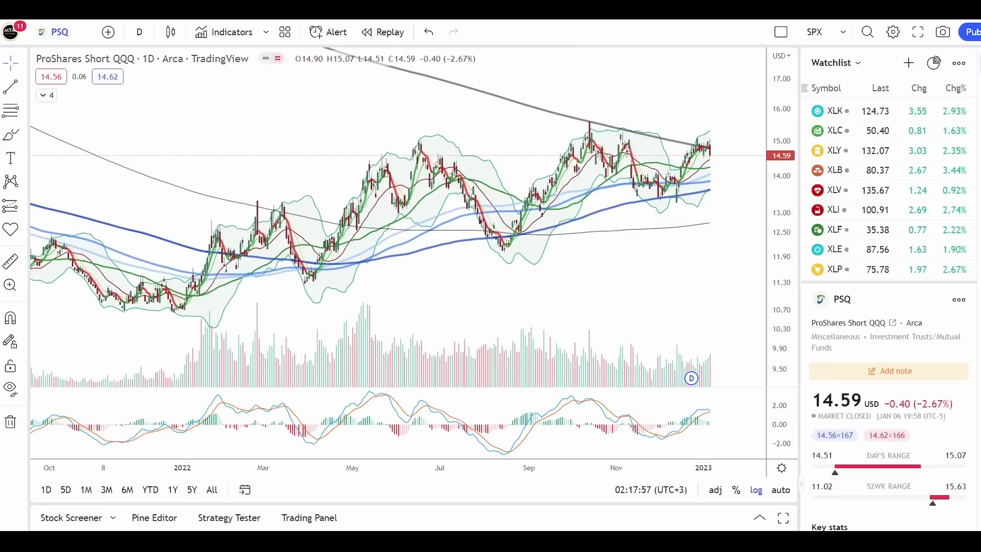
Switch to the SPX chart, set it to the 1-day interval and bring its 2015 to 2019 history into view.
key(ctrl+Tab)
scroll(650, 267, down, 5)
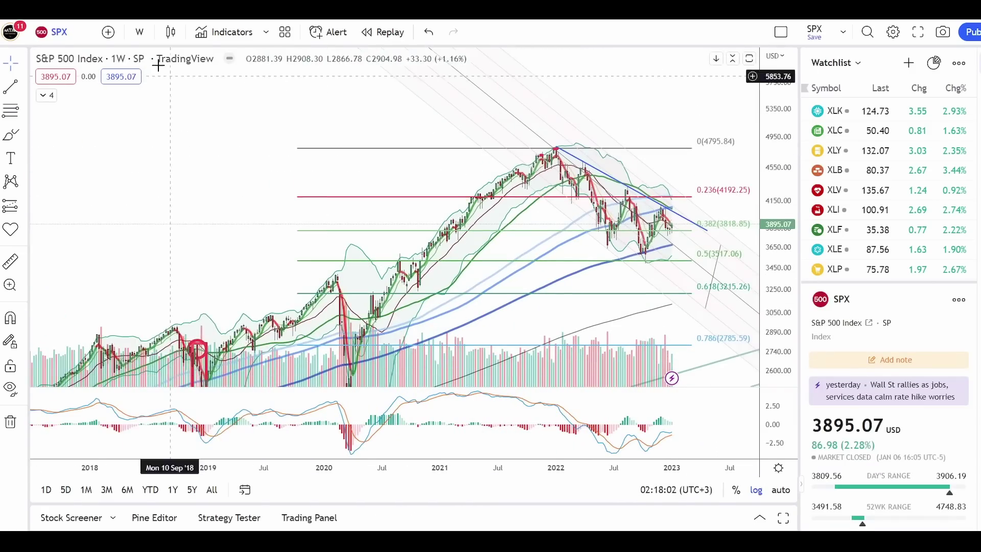
click(140, 31)
click(171, 377)
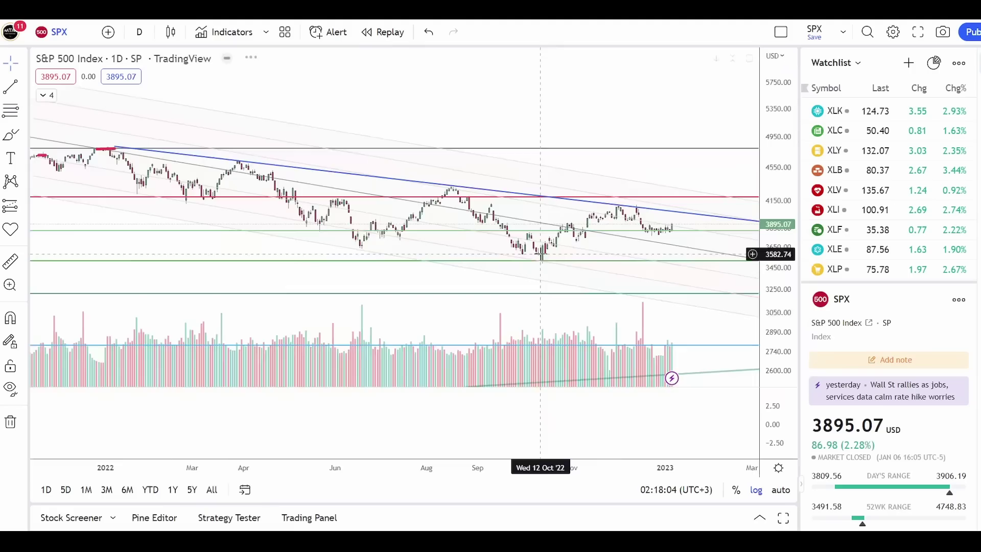
scroll(604, 280, down, 10)
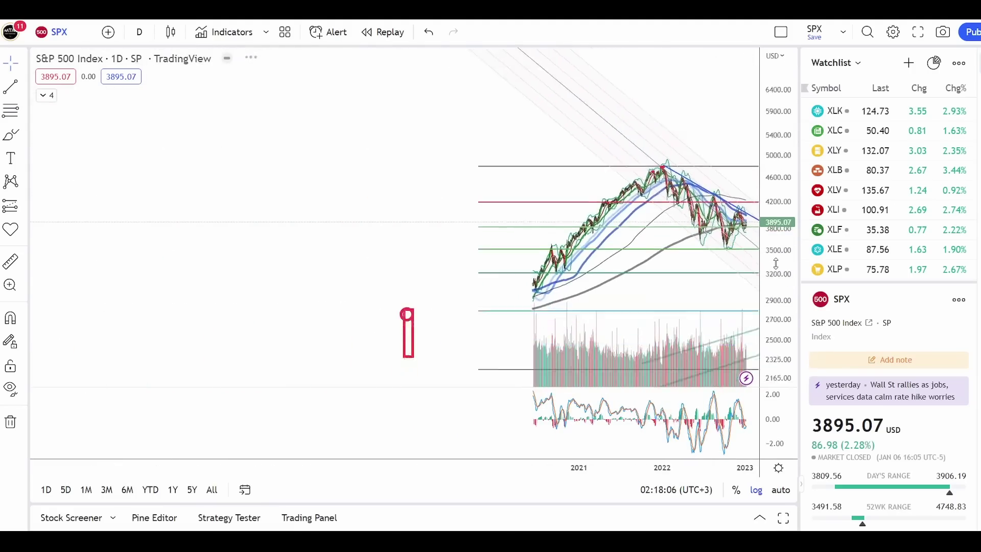
scroll(250, 249, left, 5)
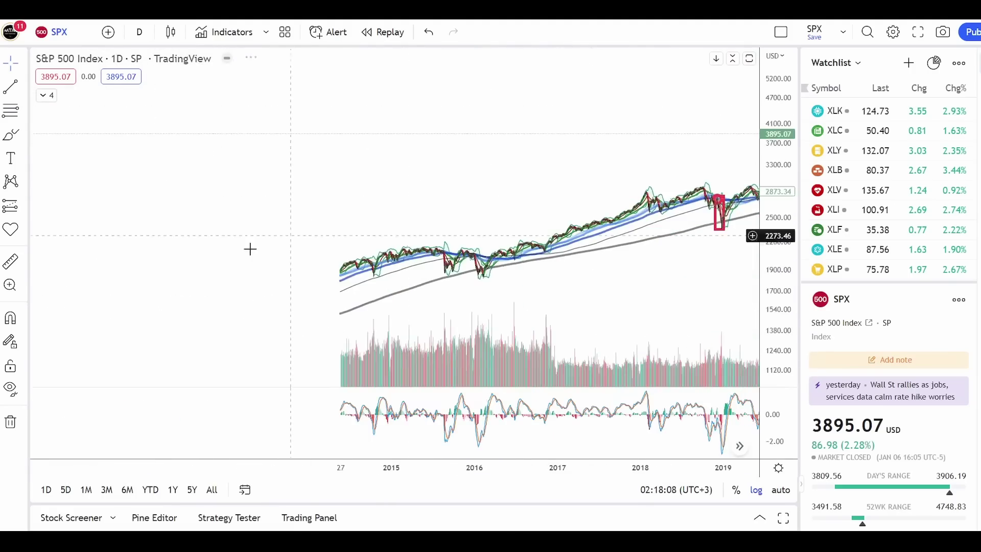
On the S&P 500 daily chart, brush two red arcs under the February 2002 double lows and underline the matching oscillator lows.
scroll(135, 251, left, 10)
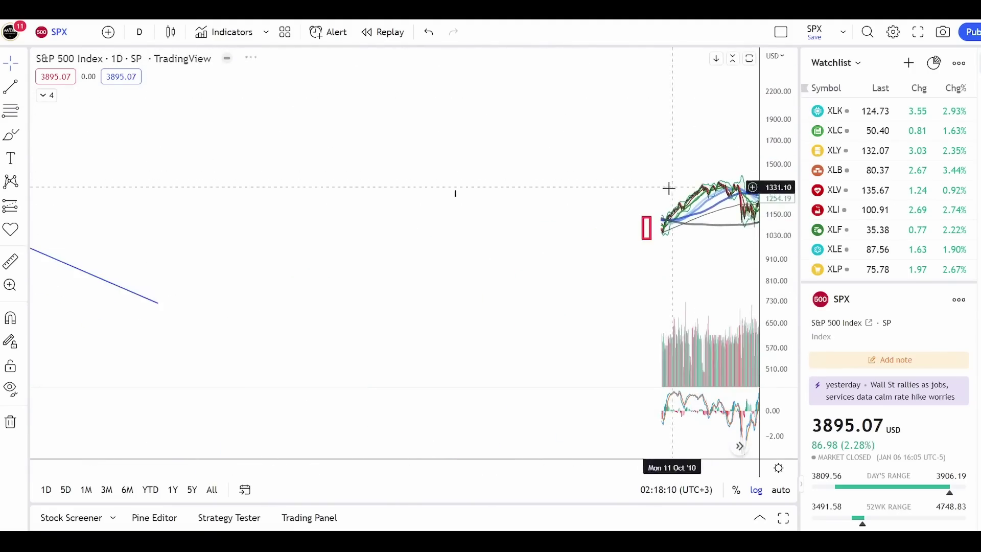
scroll(496, 150, up, 5)
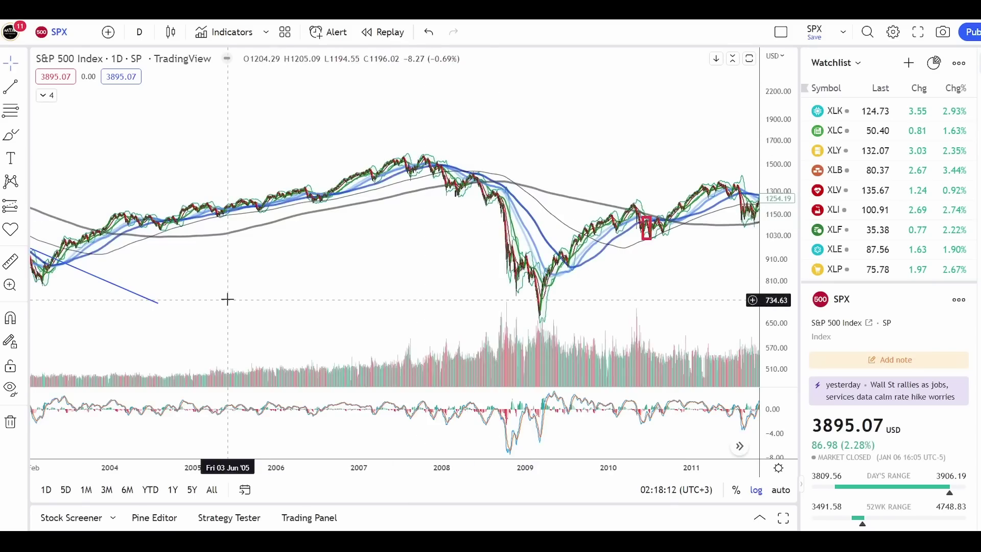
scroll(584, 306, left, 6)
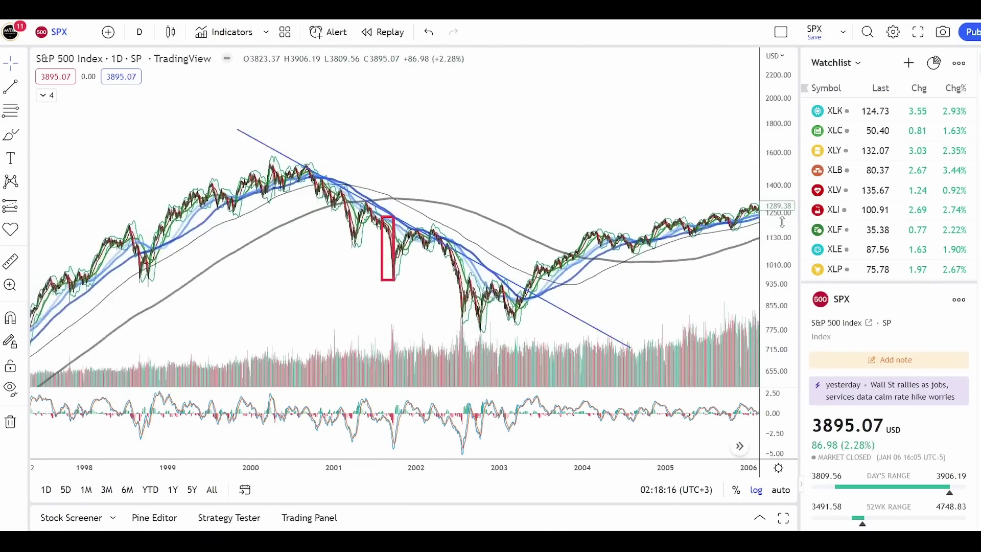
scroll(313, 171, up, 4)
scroll(579, 161, left, 6)
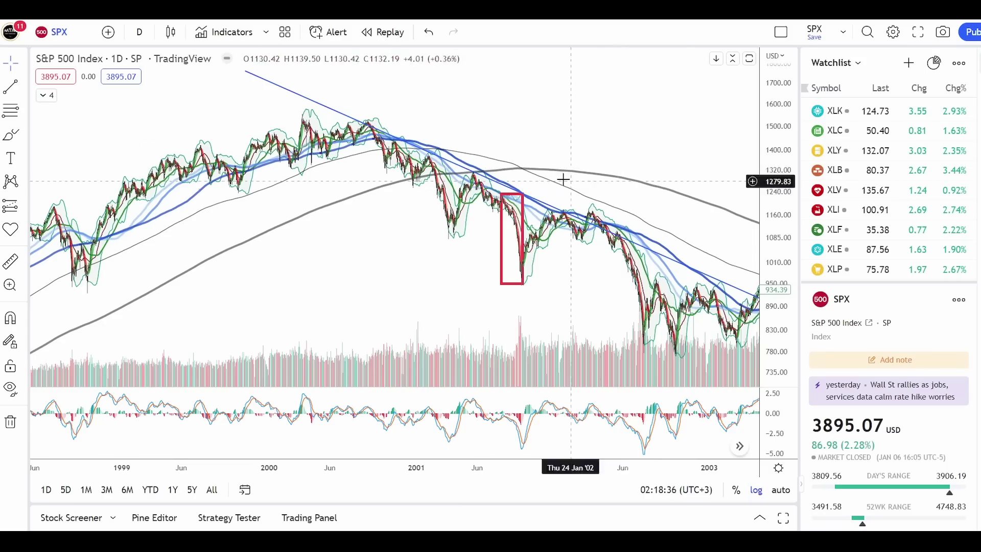
scroll(565, 179, up, 5)
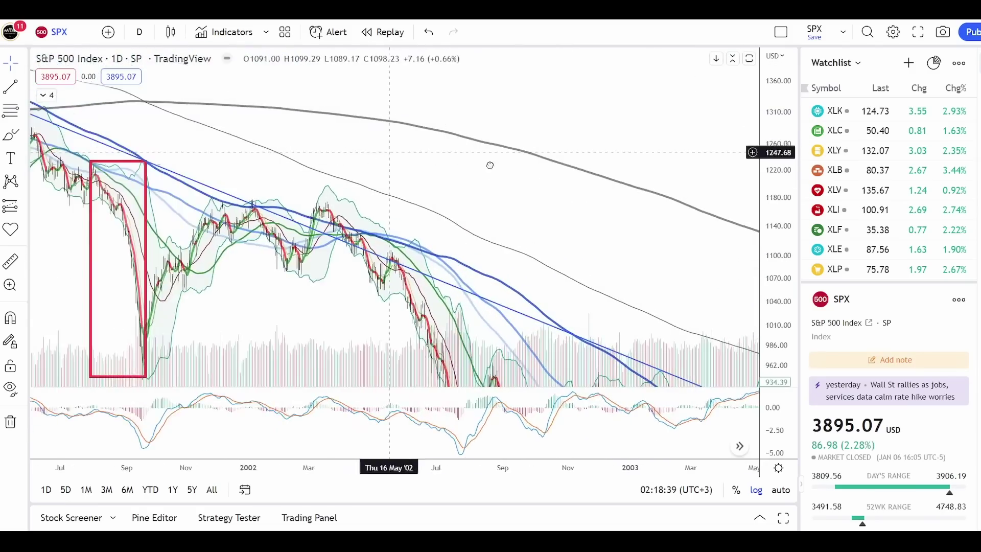
drag(488, 160, 554, 96)
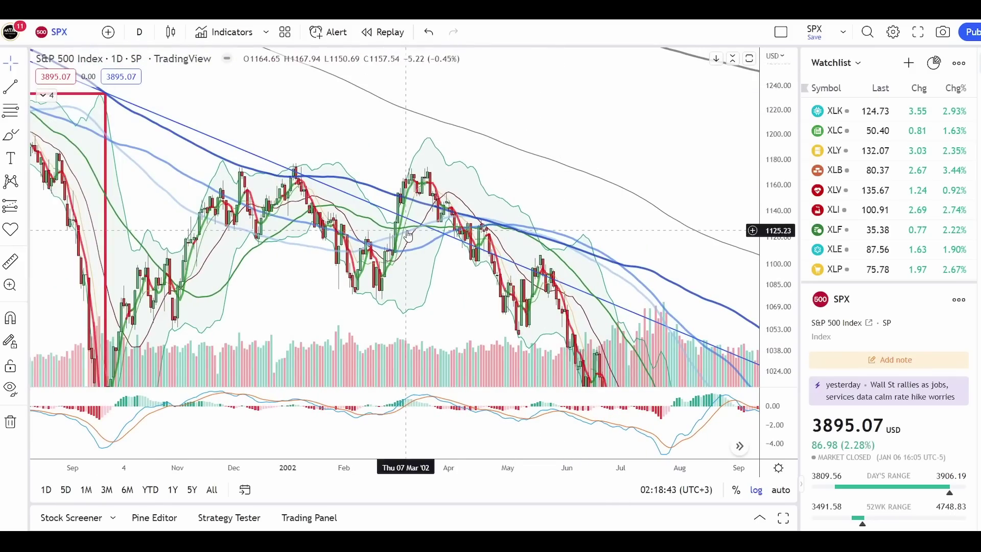
scroll(393, 200, down, 2)
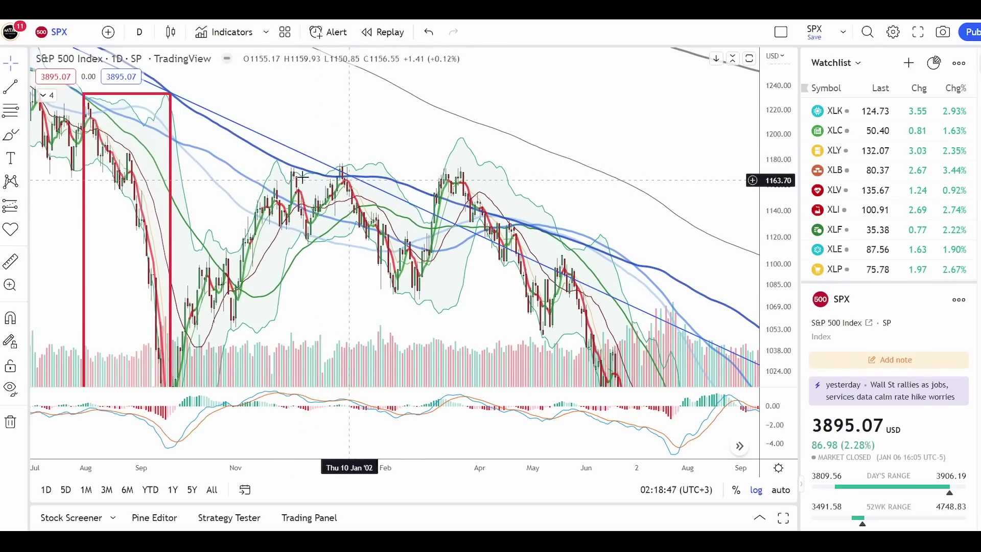
mouse_move(393, 263)
mouse_down()
mouse_move(416, 295)
mouse_move(434, 276)
mouse_up()
drag(439, 414, 381, 419)
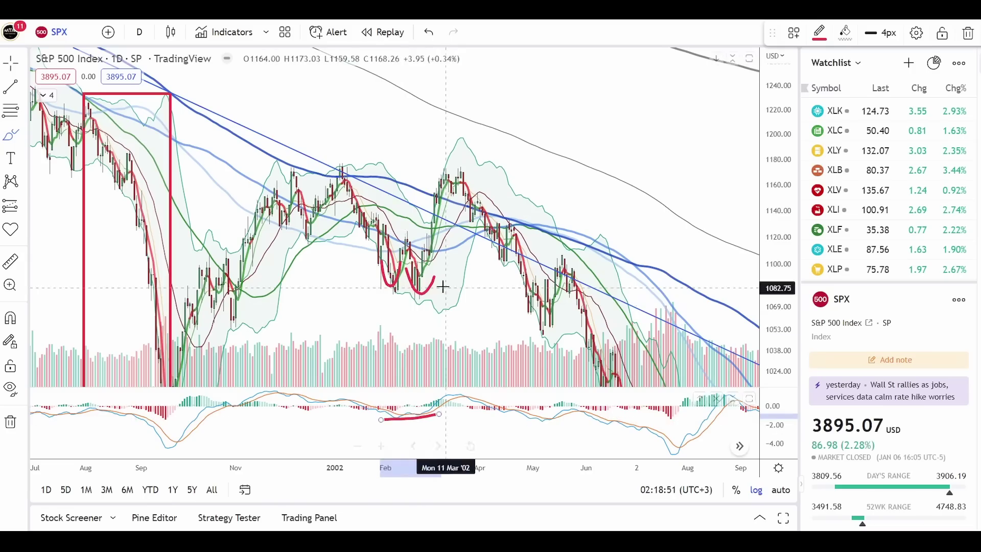
Brush the March 2002 rally and a stroke along the falling blue average it crosses, and circle the average cluster around April–May 2002.
mouse_move(434, 279)
mouse_down()
mouse_move(437, 253)
mouse_move(470, 202)
mouse_up()
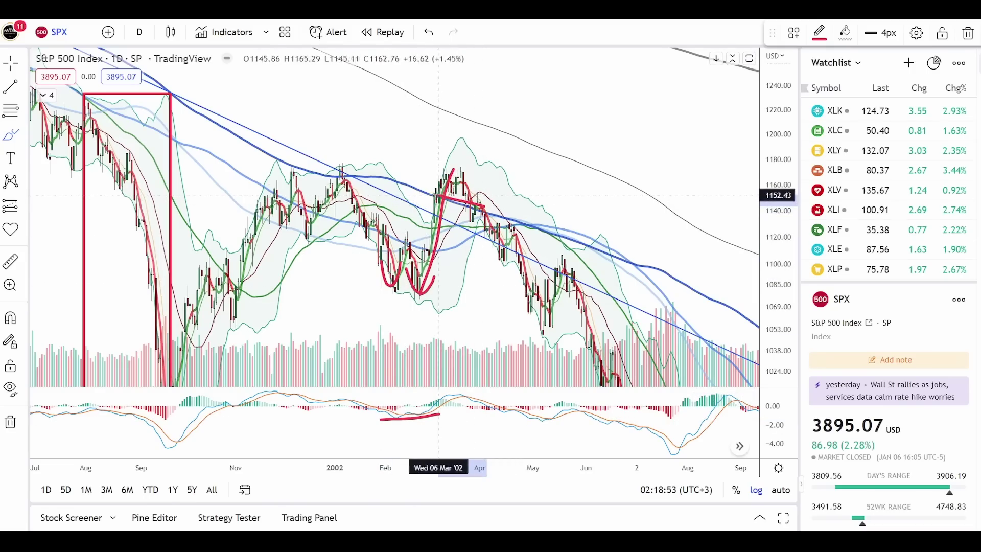
drag(415, 188, 415, 188)
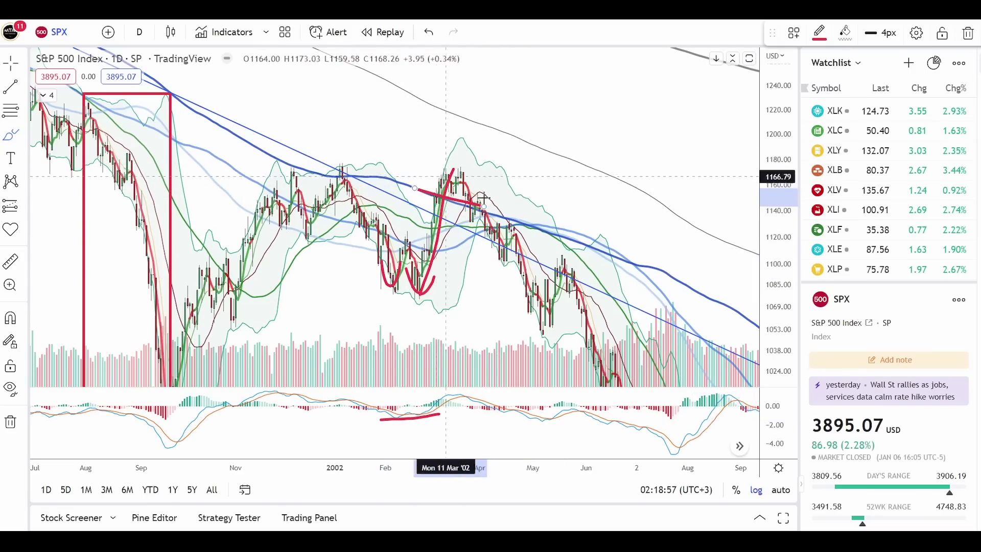
scroll(591, 215, up, 3)
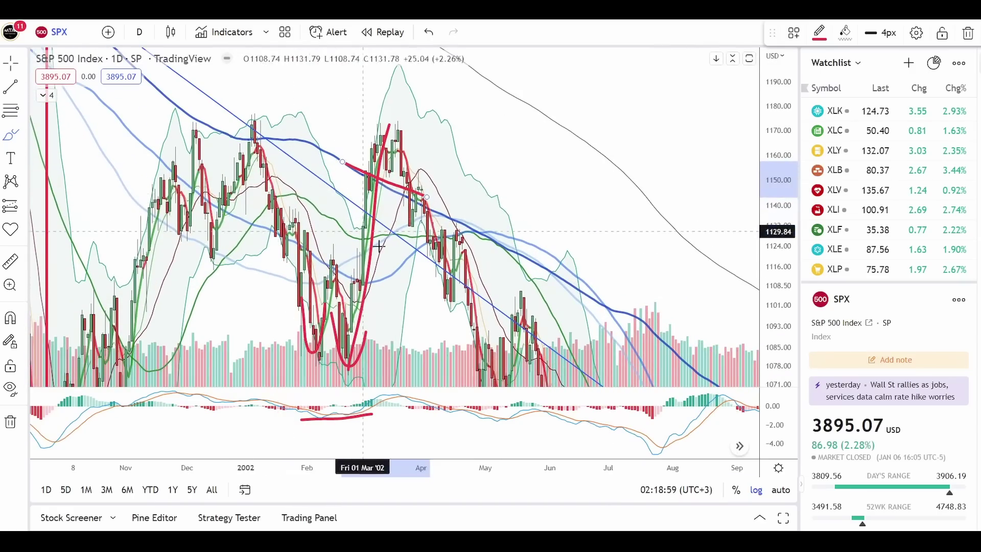
mouse_move(540, 233)
mouse_down()
mouse_move(499, 209)
mouse_move(444, 214)
mouse_up()
mouse_move(466, 260)
mouse_down()
mouse_move(527, 265)
mouse_move(538, 227)
mouse_up()
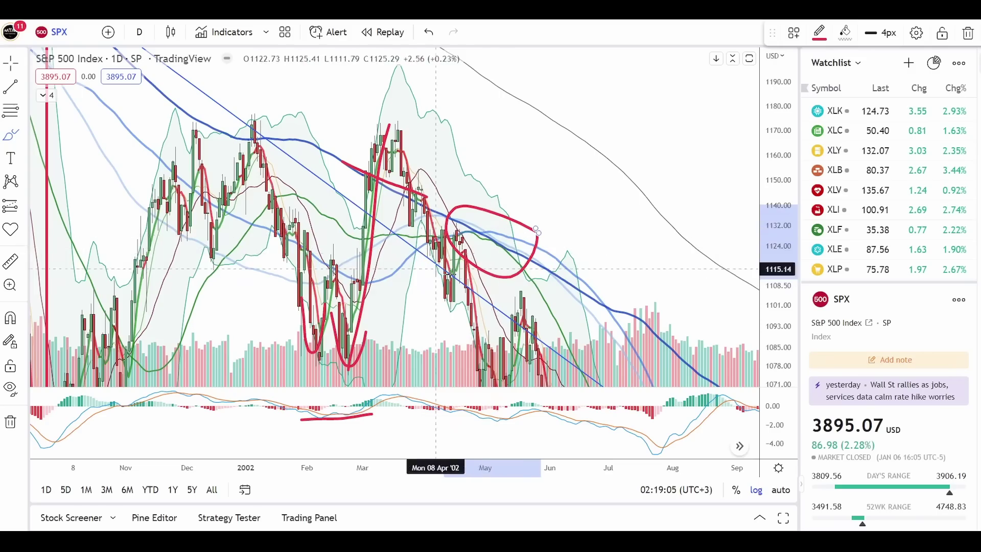
Circle the moving-average crossover around May 2003 and brush a vertical stroke through the circle.
scroll(576, 139, down, 2)
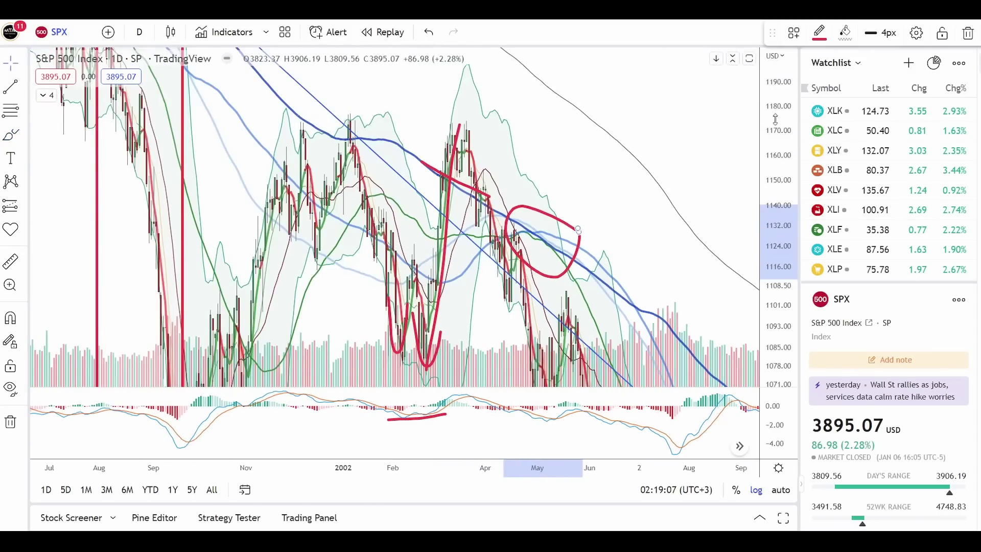
drag(717, 120, 484, 134)
scroll(485, 133, down, 2)
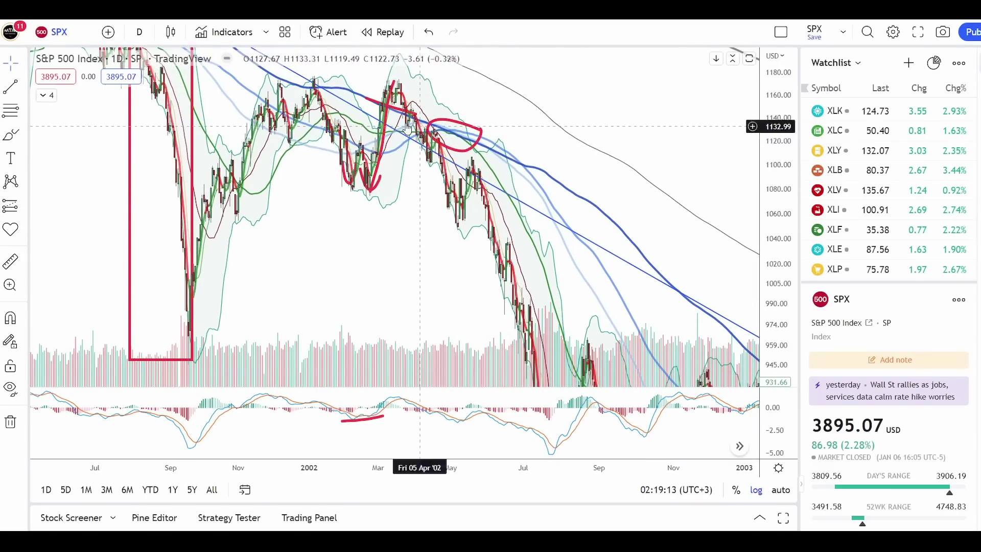
drag(714, 281, 329, 75)
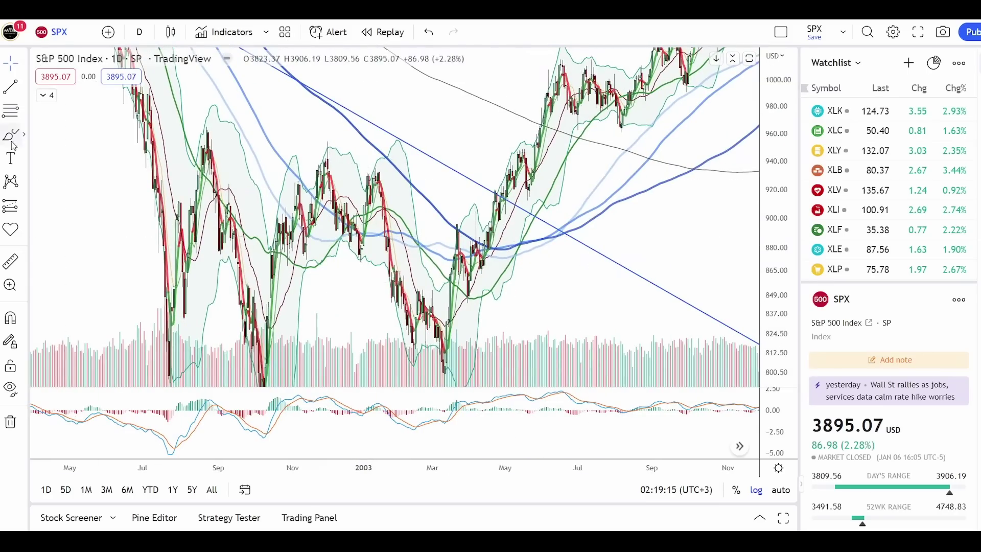
mouse_move(539, 233)
mouse_down()
mouse_move(530, 225)
mouse_move(500, 250)
mouse_move(532, 285)
mouse_move(539, 237)
mouse_up()
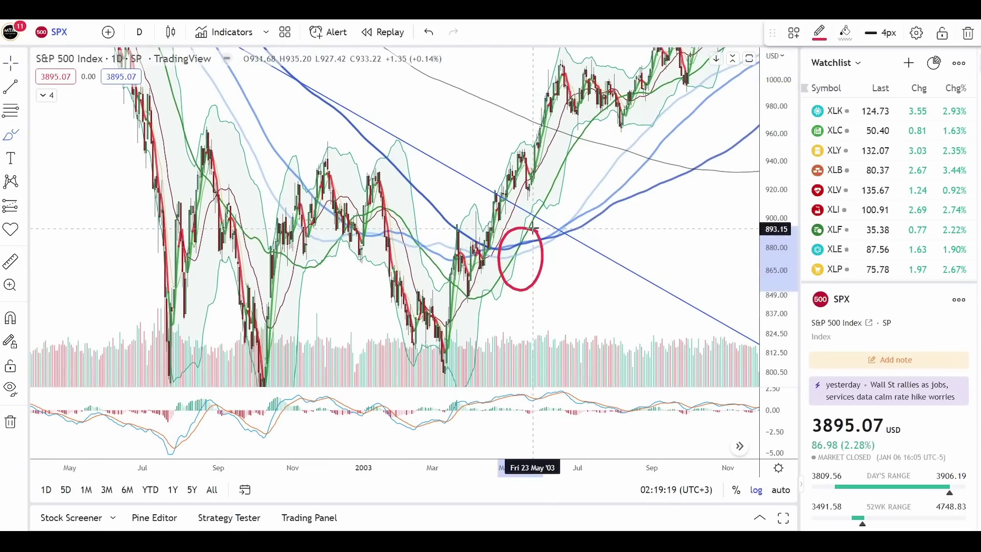
click(519, 280)
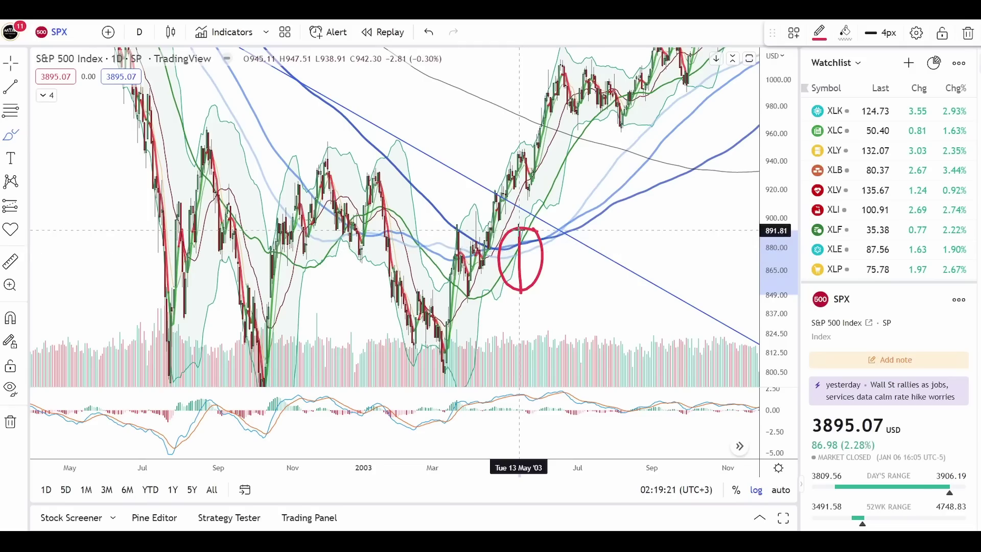
drag(519, 230, 520, 230)
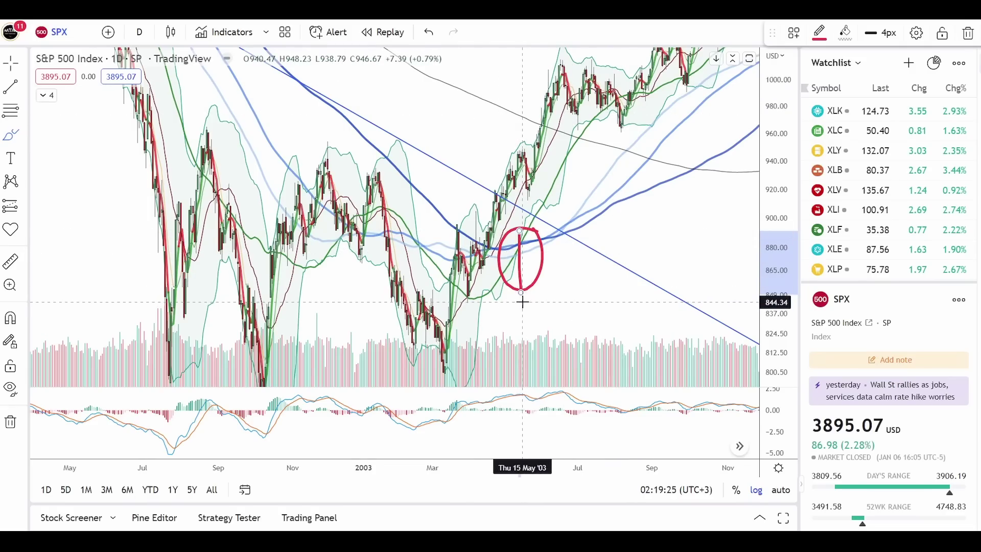
Brush arcs under the July 2002, October 2002 and March 2003 lows, and a rising line under the matching oscillator lows.
scroll(522, 302, down, 2)
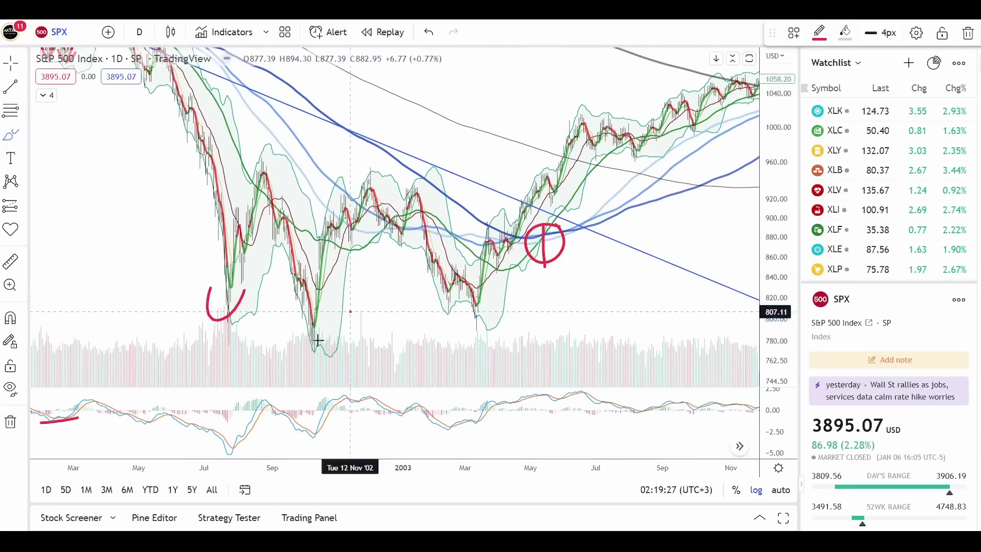
drag(286, 304, 350, 313)
drag(511, 298, 455, 306)
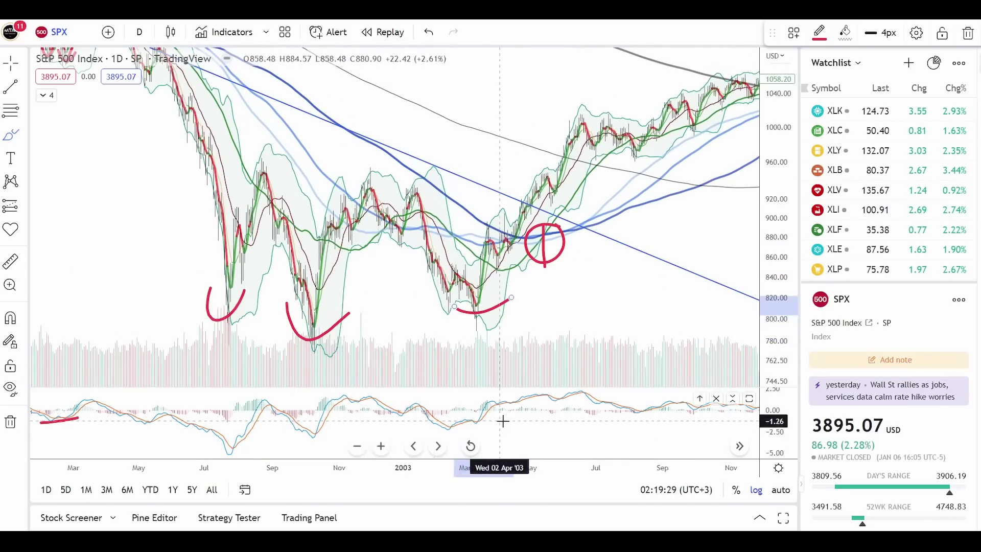
mouse_move(503, 420)
mouse_down()
mouse_move(389, 444)
mouse_move(215, 455)
mouse_up()
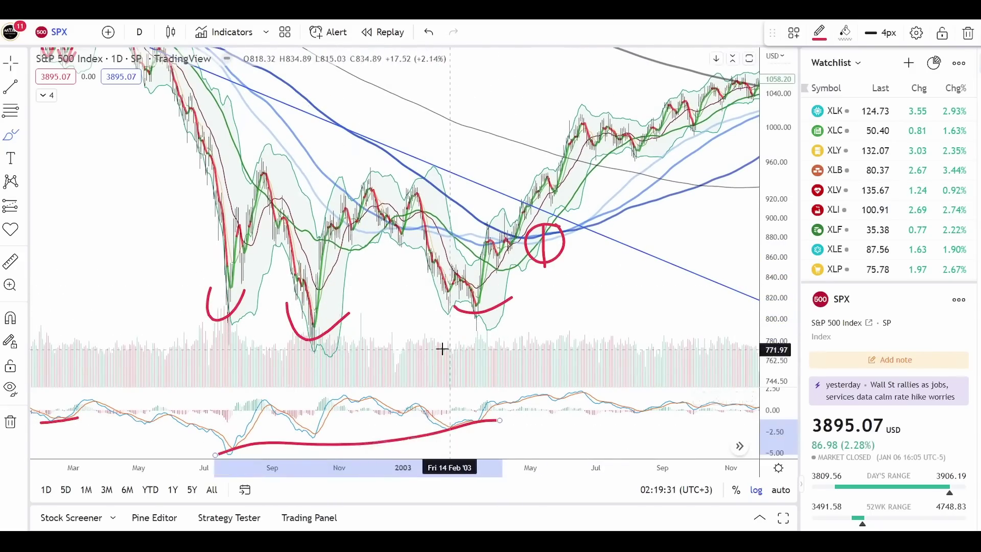
Mark the February and March 2003 lows with small arcs and a circle, and trace the rebound off the March low.
scroll(419, 340, right, 3)
scroll(460, 317, left, 3)
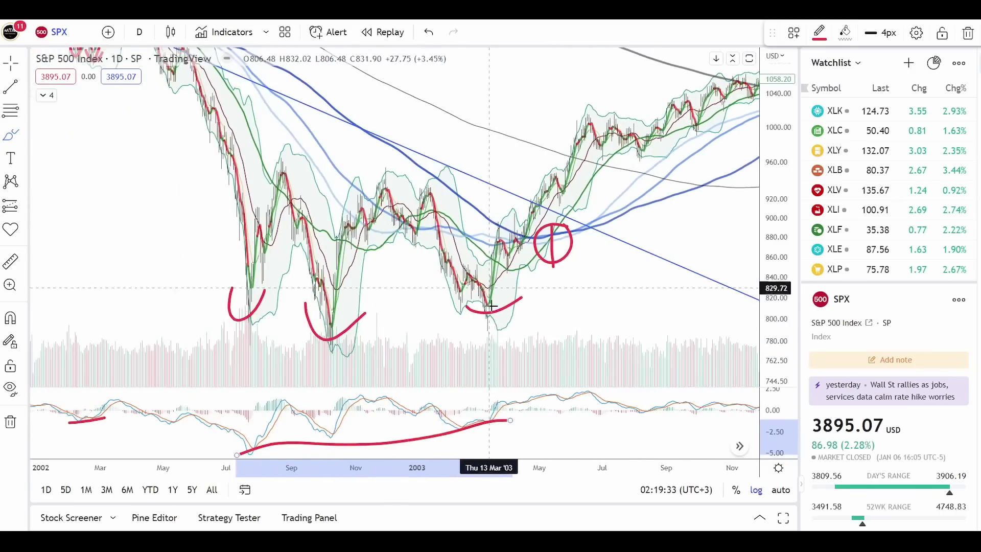
mouse_move(450, 287)
mouse_down()
mouse_move(474, 306)
mouse_move(470, 298)
mouse_up()
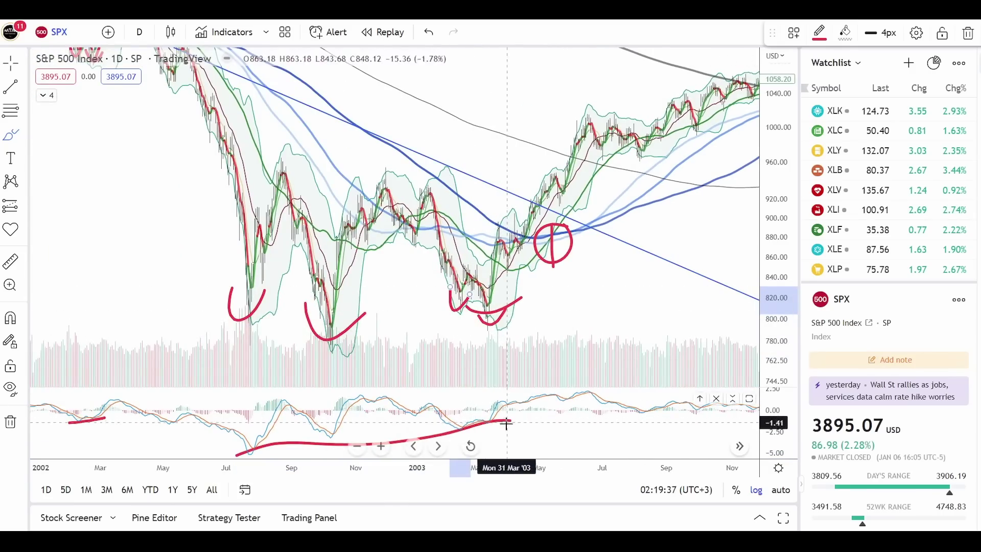
scroll(499, 339, up, 5)
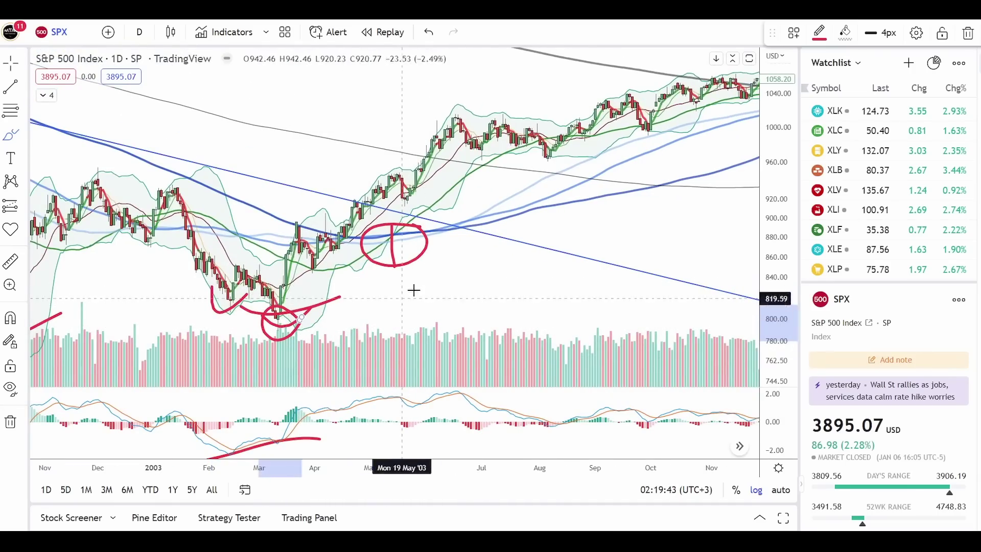
drag(414, 290, 395, 296)
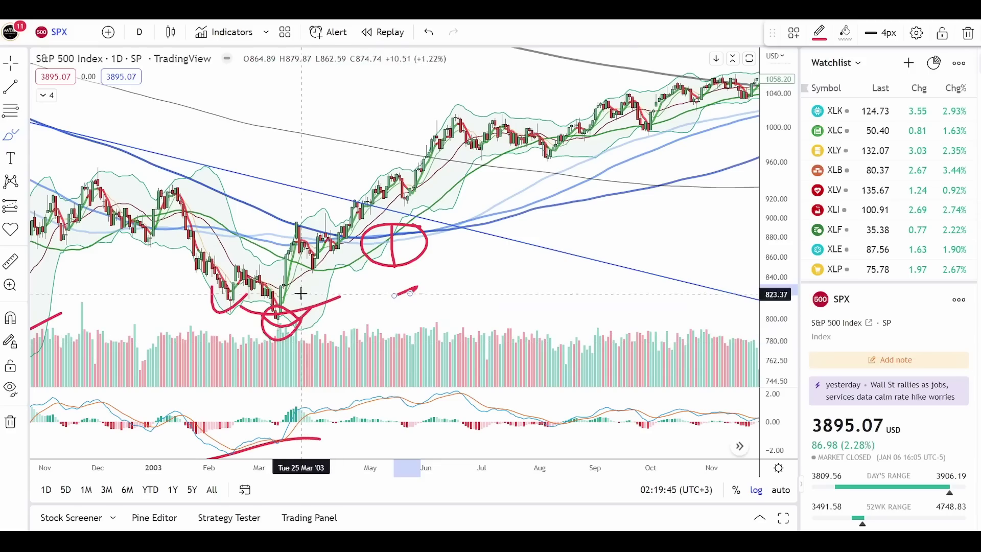
drag(283, 238, 291, 253)
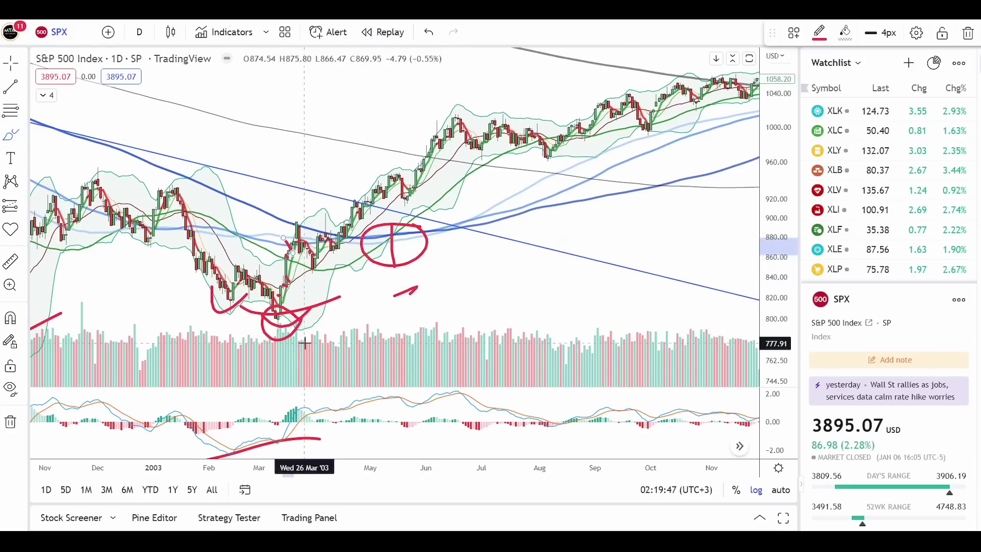
Brush a long rising stroke from the March 2003 low through the circled crossover to about late August 2003.
scroll(427, 337, down, 4)
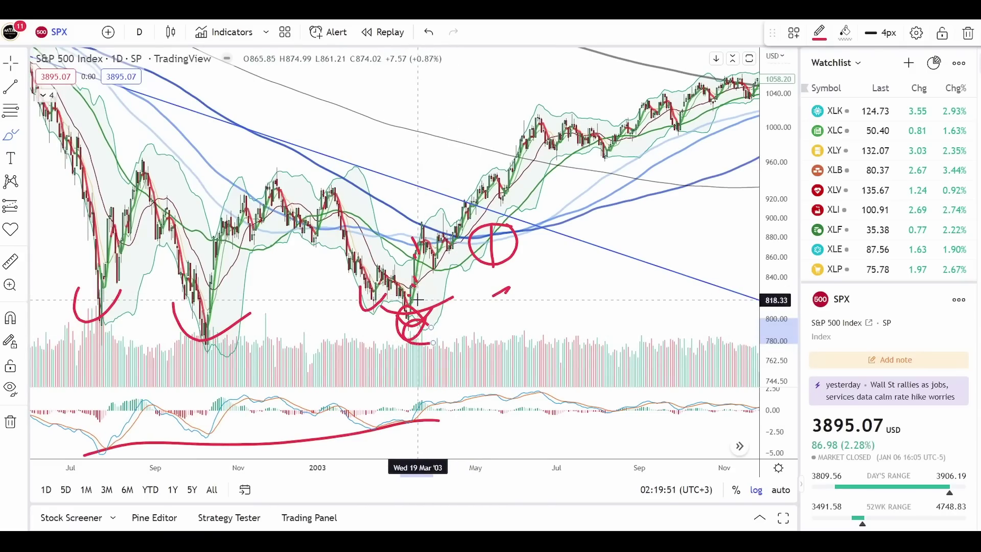
drag(418, 333, 633, 76)
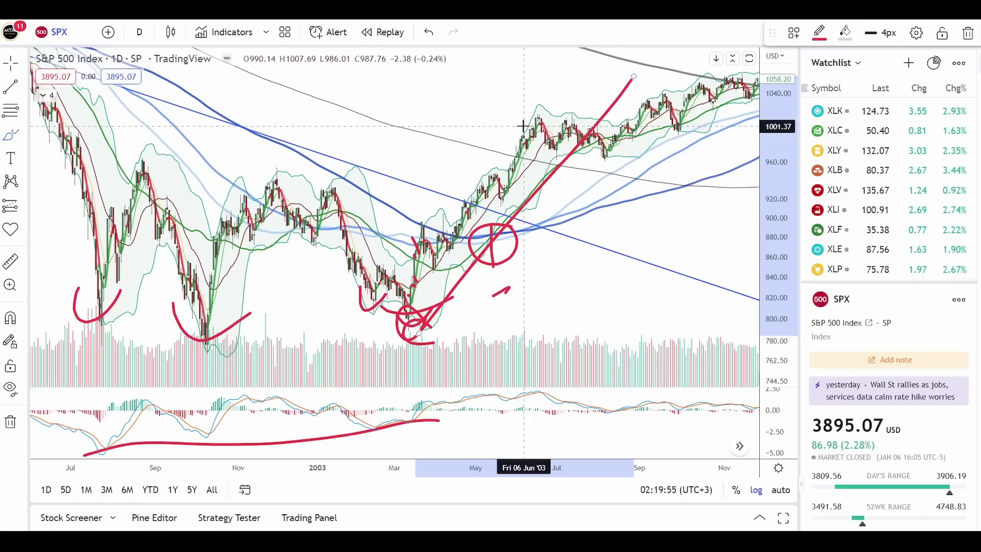
click(506, 228)
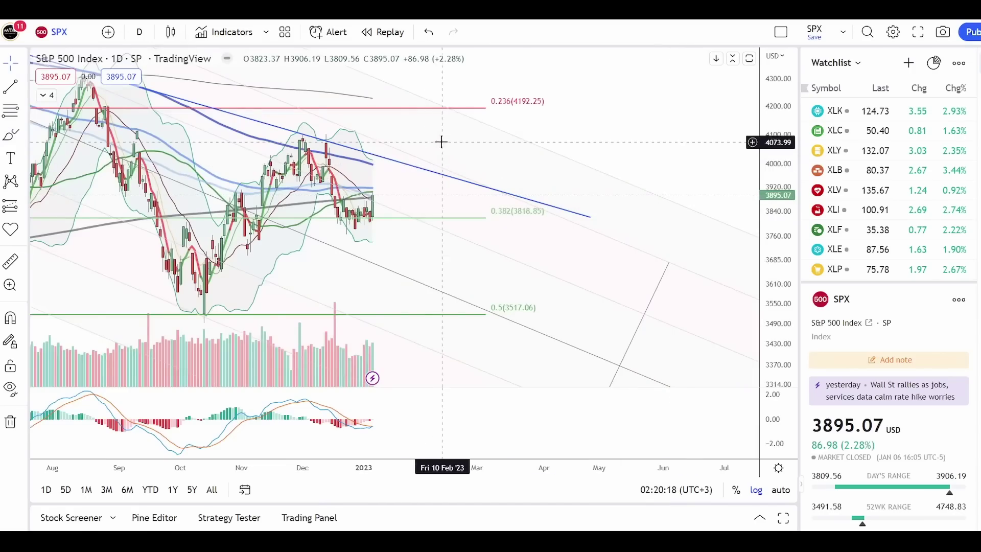
On the latest 2023 price area, brush a large loop along the falling blue trendline from about January to April 2023.
drag(441, 141, 499, 228)
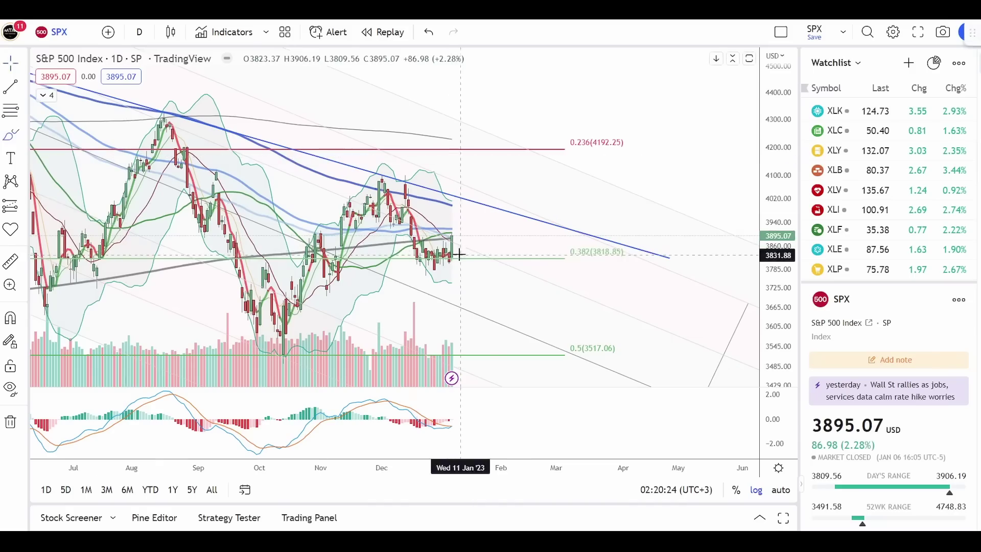
click(632, 236)
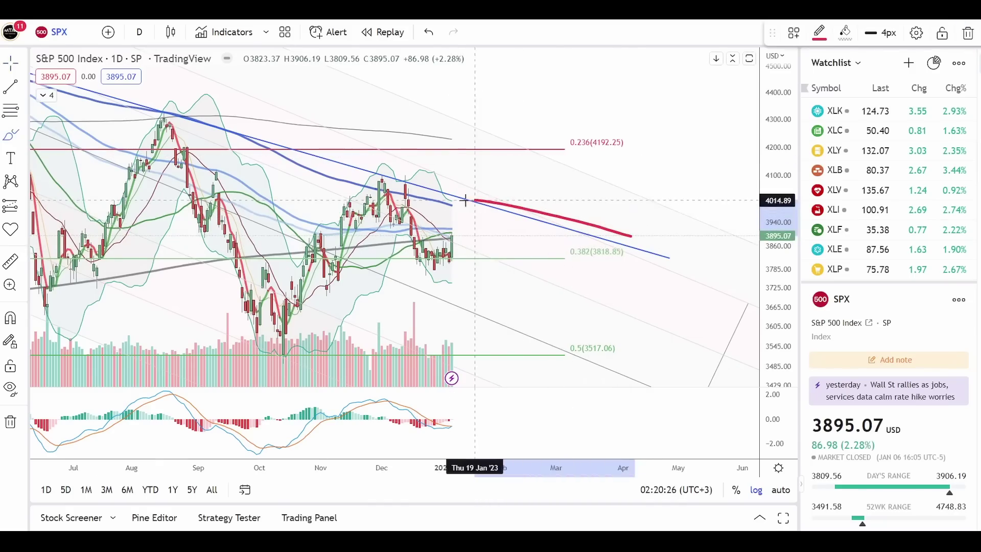
mouse_move(465, 201)
mouse_down()
mouse_move(457, 212)
mouse_move(525, 285)
mouse_move(628, 269)
mouse_move(631, 234)
mouse_up()
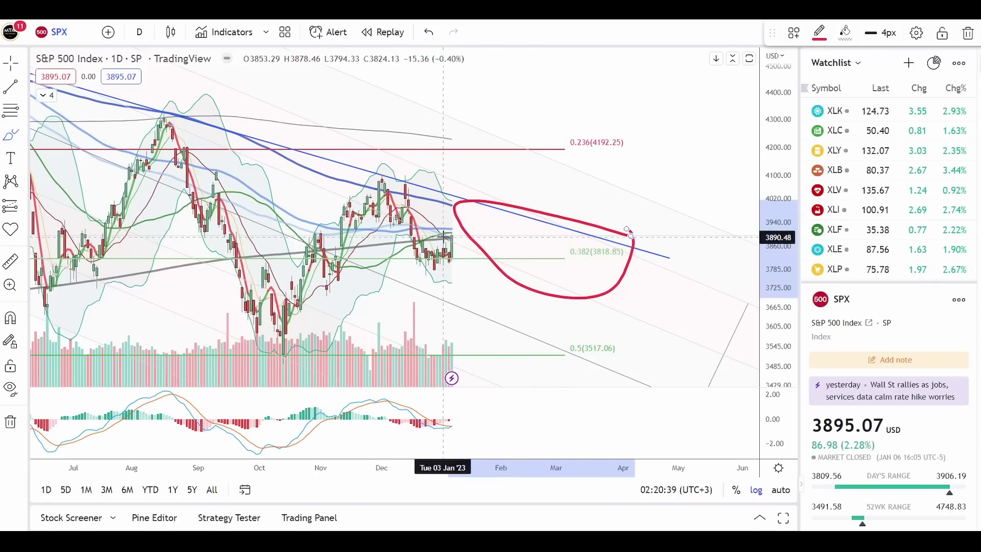
Brush a large X over the falling trendline inside the loop and add three steep downward strokes from about April to May 2023.
drag(512, 245, 590, 161)
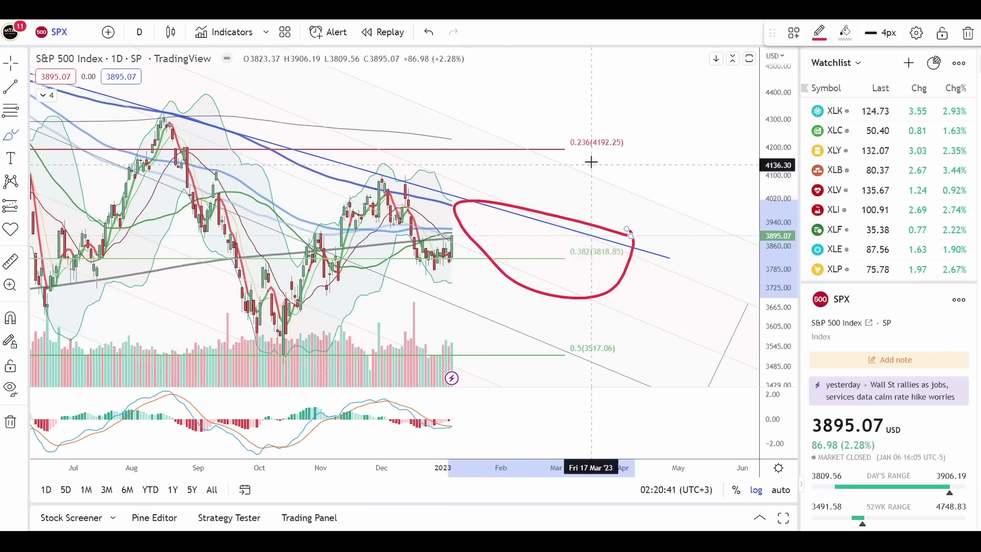
drag(527, 167, 576, 250)
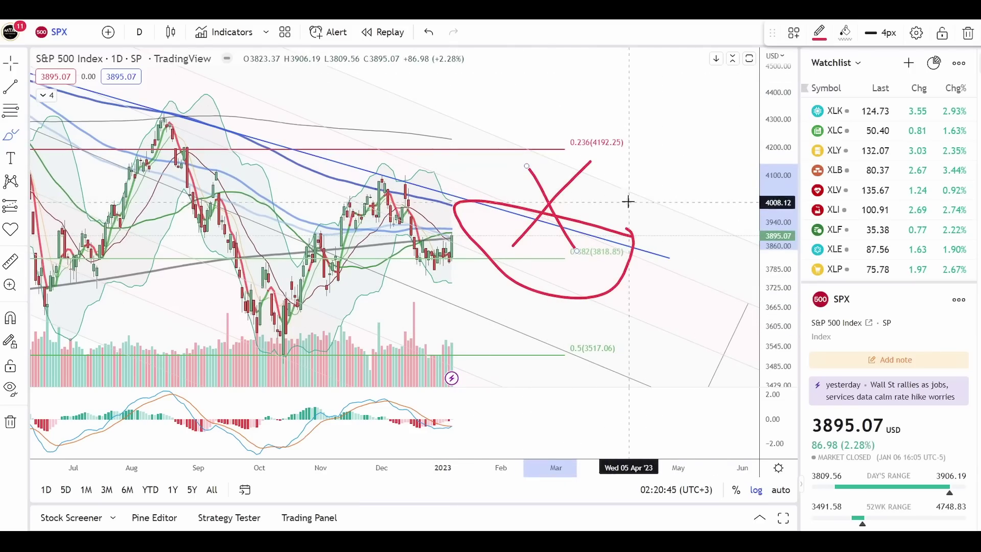
mouse_move(619, 225)
mouse_down()
mouse_move(642, 308)
mouse_move(707, 387)
mouse_up()
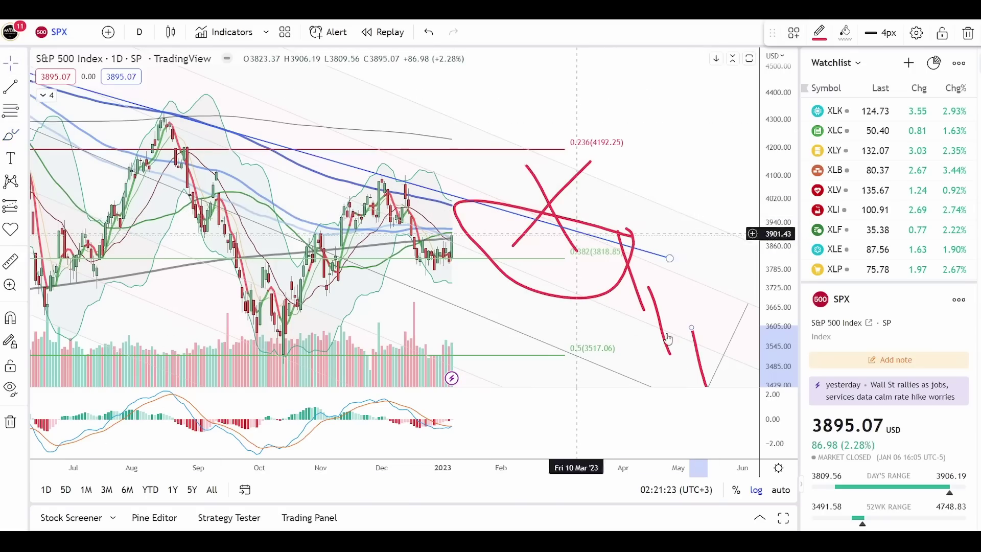
Brush an arch from late December 2022 into spring 2023 plus a rebound hook up to about May, and clear the strokes from that area.
click(711, 166)
scroll(708, 176, down, 3)
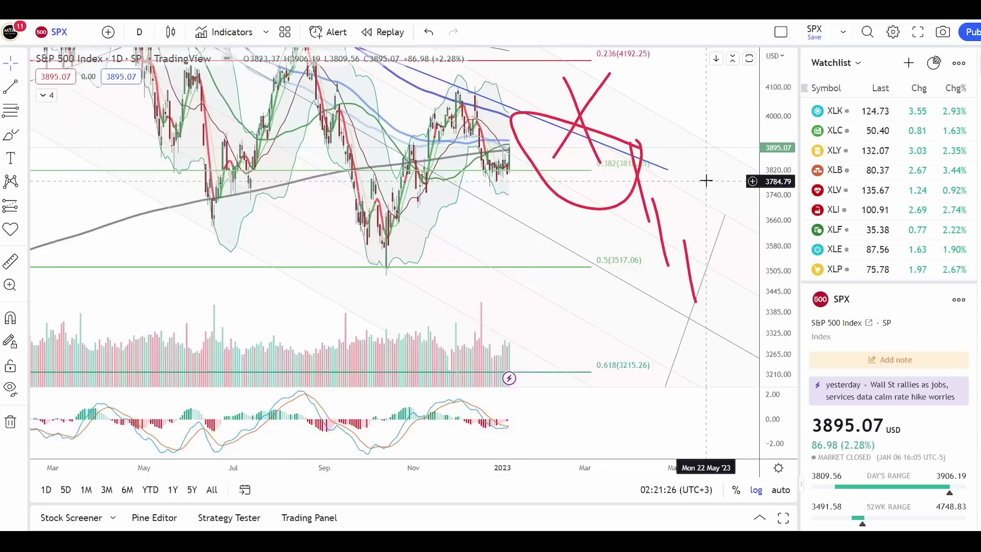
scroll(706, 180, down, 4)
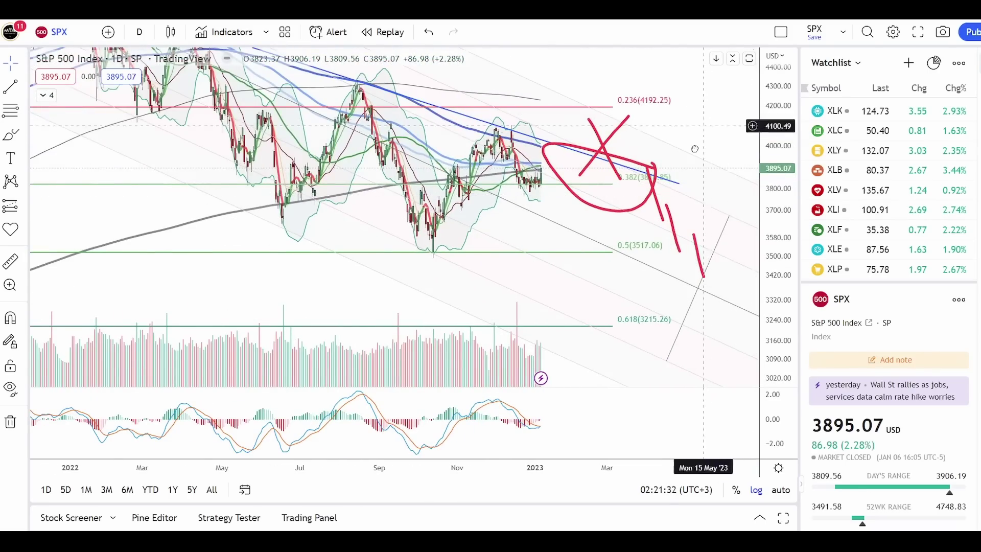
drag(733, 123, 725, 188)
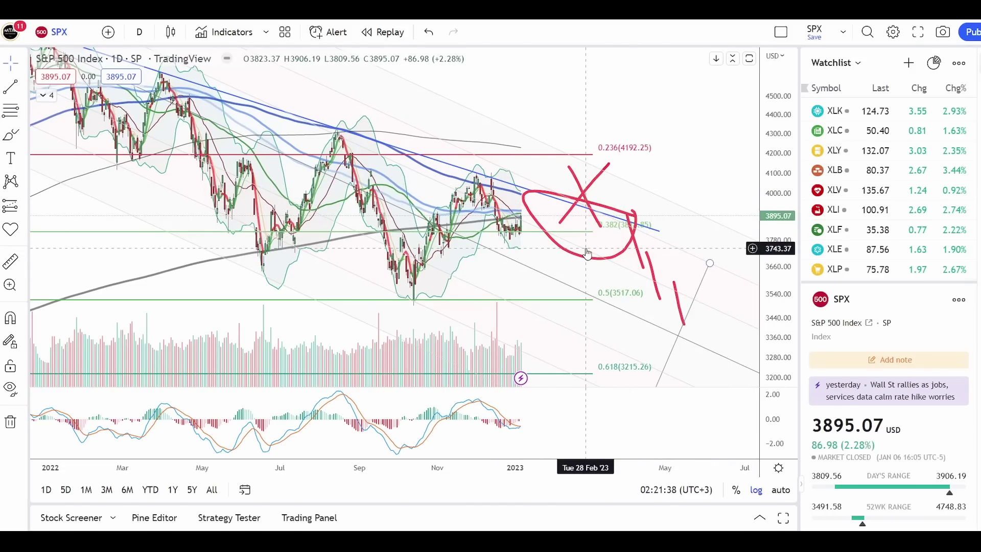
scroll(618, 240, down, 3)
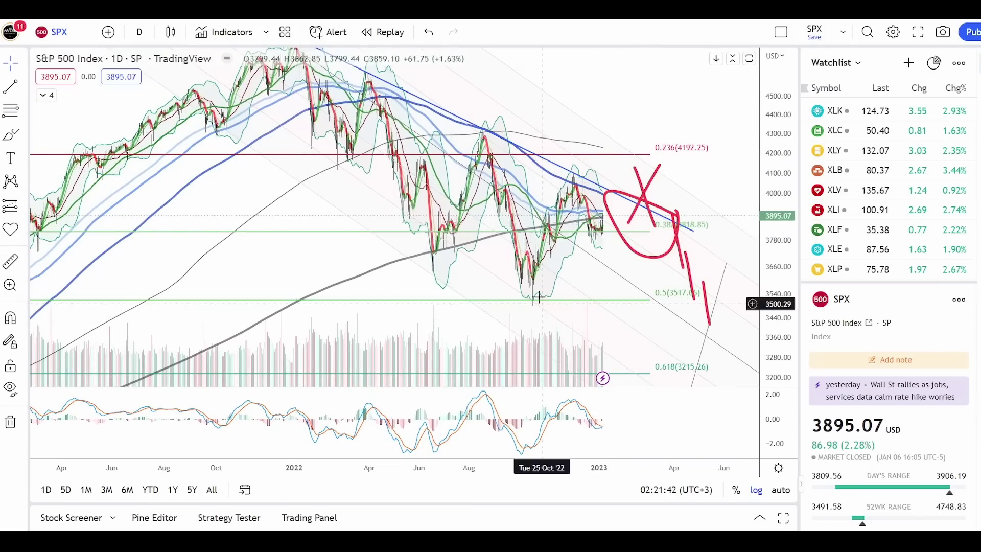
click(10, 134)
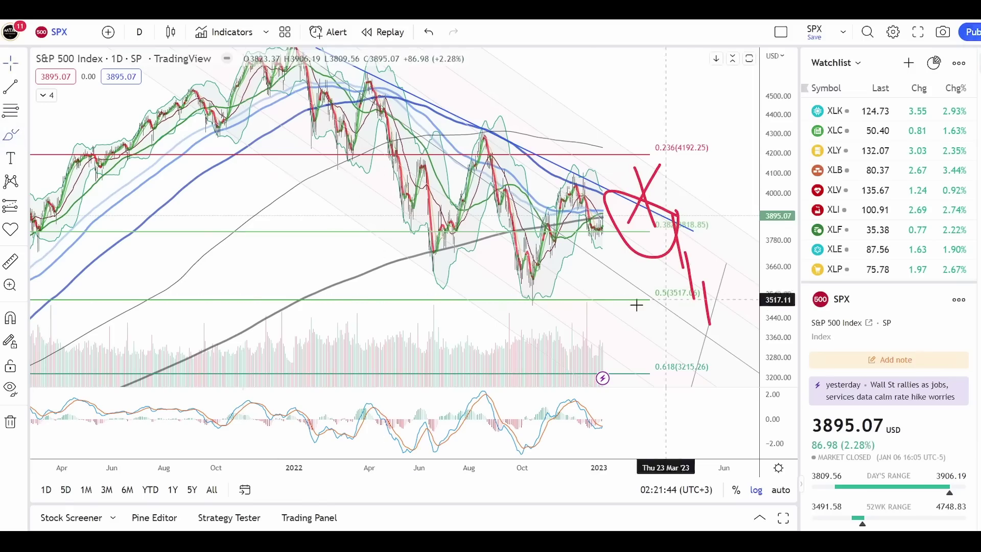
drag(589, 292, 673, 260)
drag(675, 209, 714, 195)
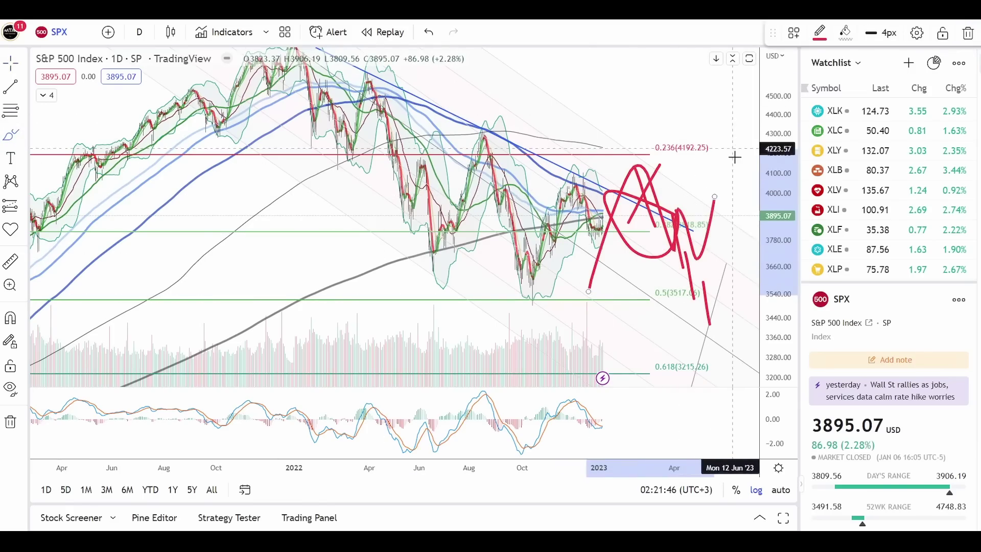
drag(734, 151, 753, 378)
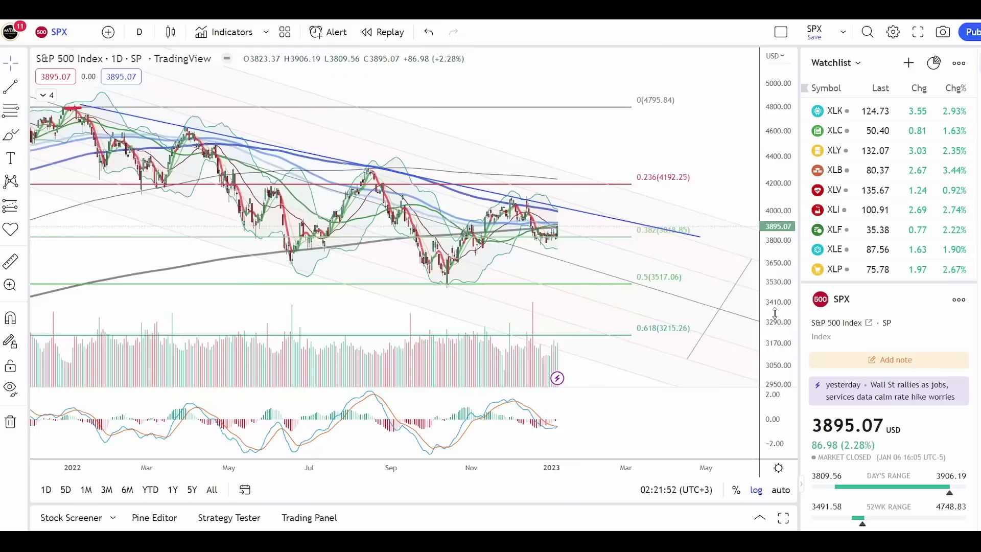
Circle the area above the 0.618 level (3215.26), extend that level to about June 2023, and brush an arc from the latest price down to it.
scroll(696, 237, down, 3)
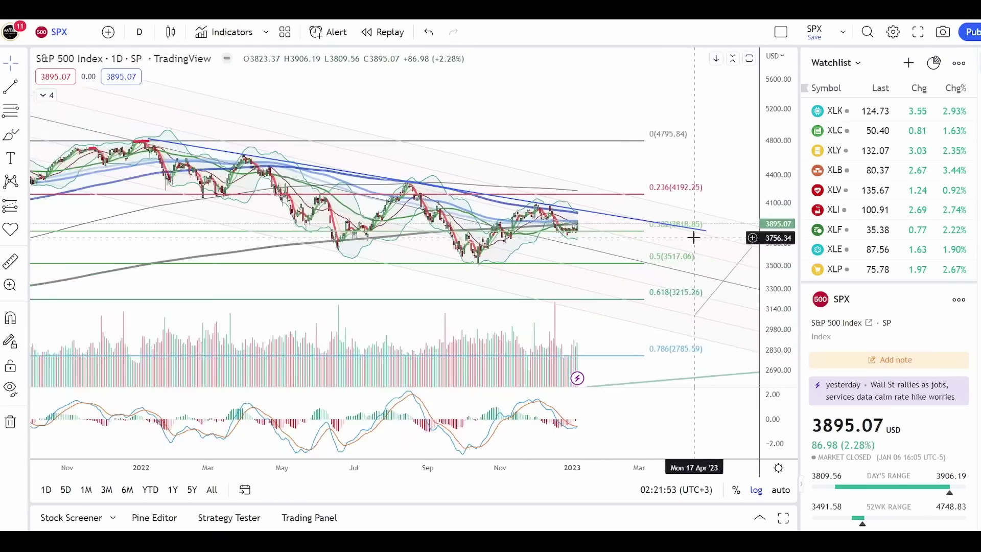
drag(751, 209, 597, 168)
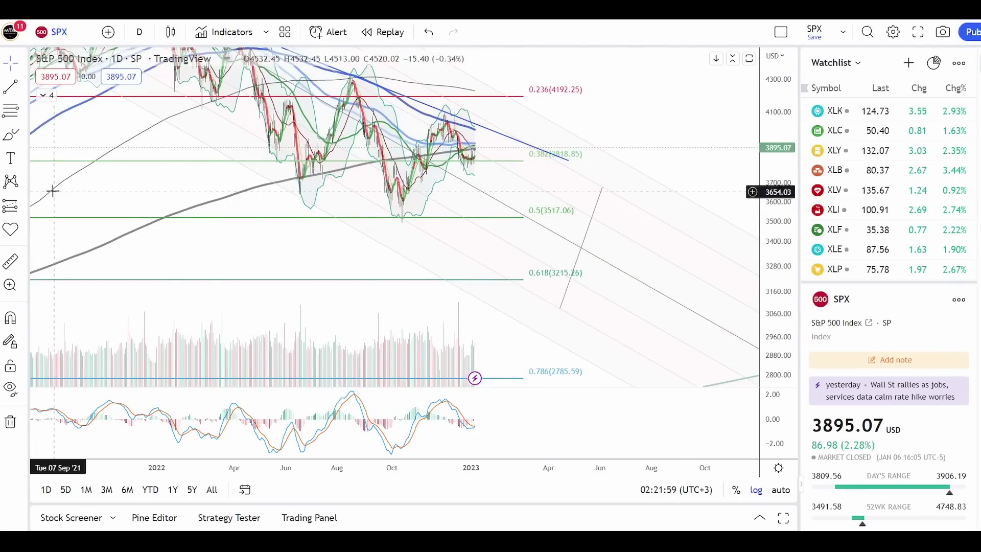
click(10, 134)
mouse_move(511, 246)
mouse_down()
mouse_move(526, 247)
mouse_move(490, 262)
mouse_move(524, 271)
mouse_move(534, 250)
mouse_up()
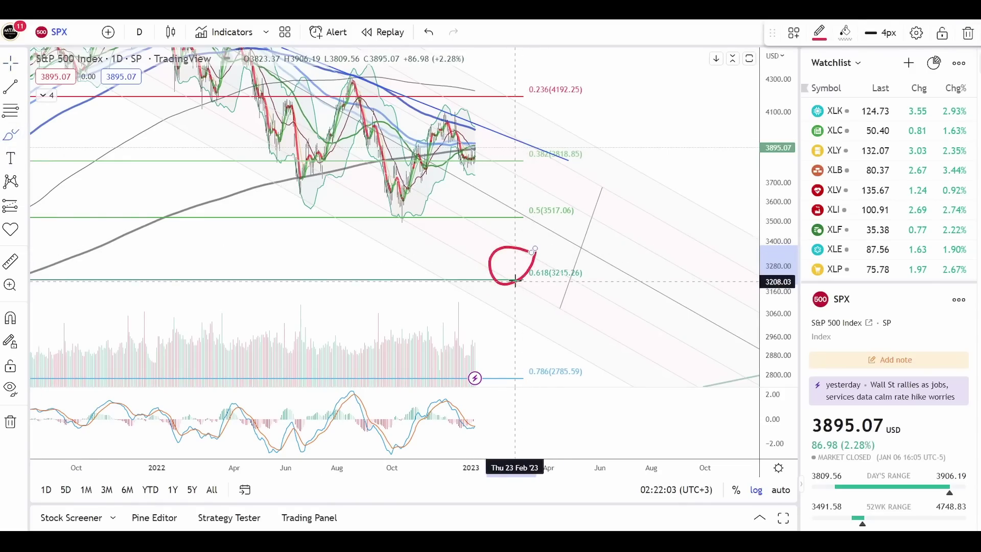
drag(608, 281, 529, 280)
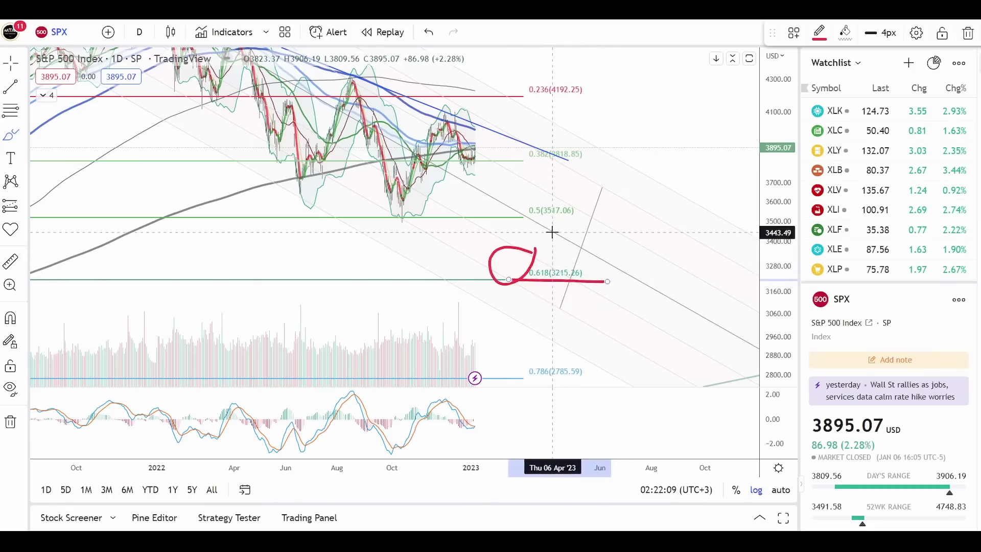
mouse_move(473, 163)
mouse_down()
mouse_move(492, 141)
mouse_move(531, 143)
mouse_move(552, 168)
mouse_move(576, 275)
mouse_up()
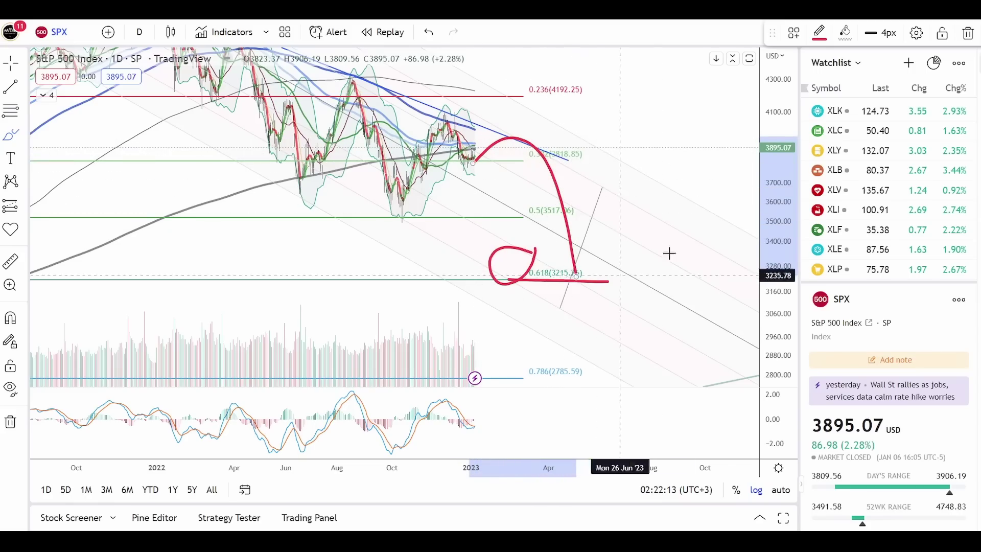
Undo the circle, the horizontal stroke and the falling arc around the 0.618 level.
key(ctrl+z)
key(ctrl+z)
key(ctrl+z)
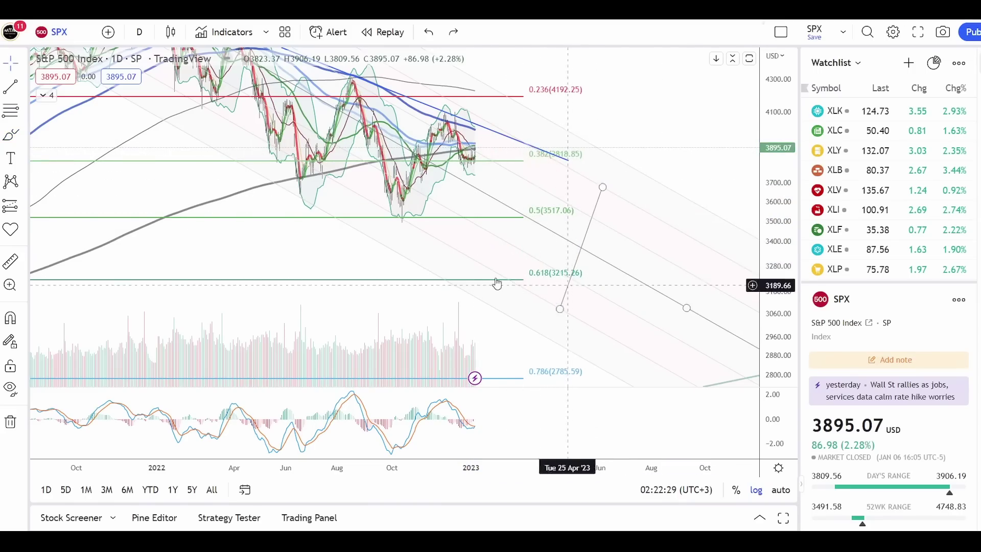
Compare the QQQ and DIA daily charts, examining their late-2022 highs and lows against the falling trendlines and moving averages.
drag(694, 162, 490, 288)
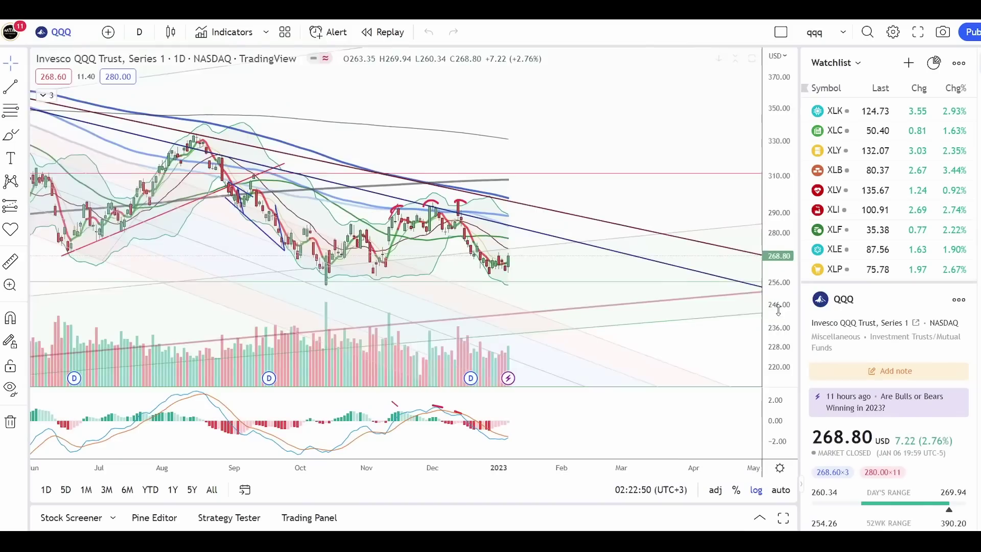
scroll(648, 276, down, 5)
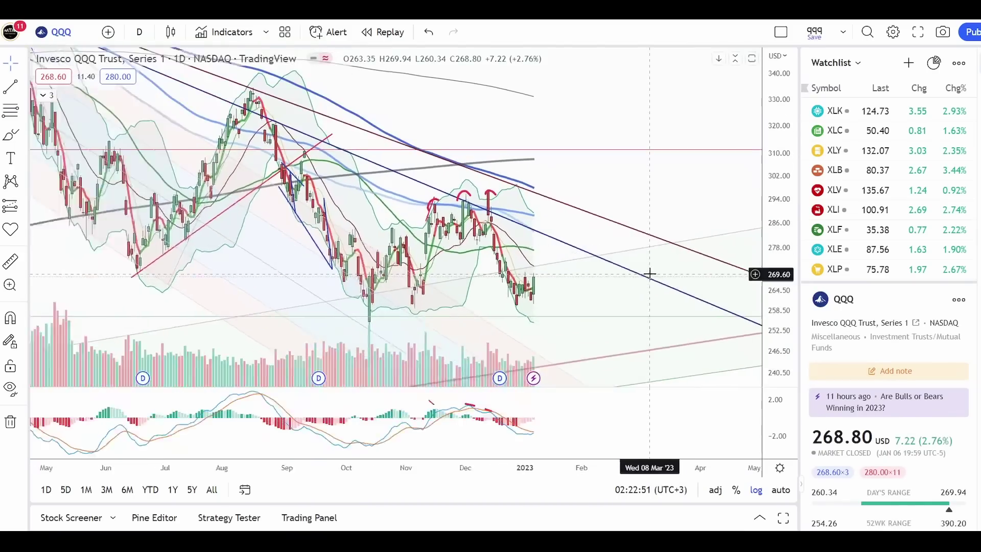
scroll(685, 259, up, 4)
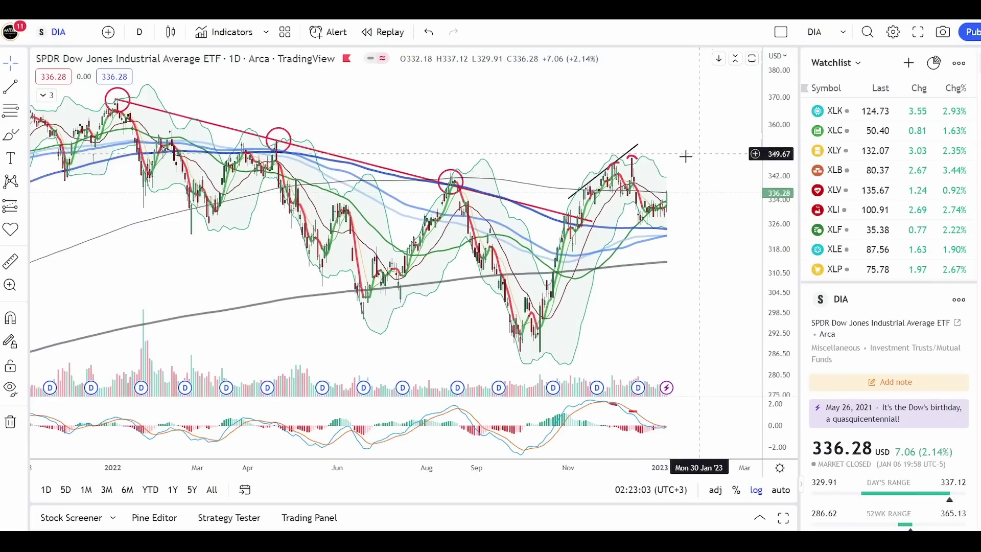
scroll(664, 153, up, 2)
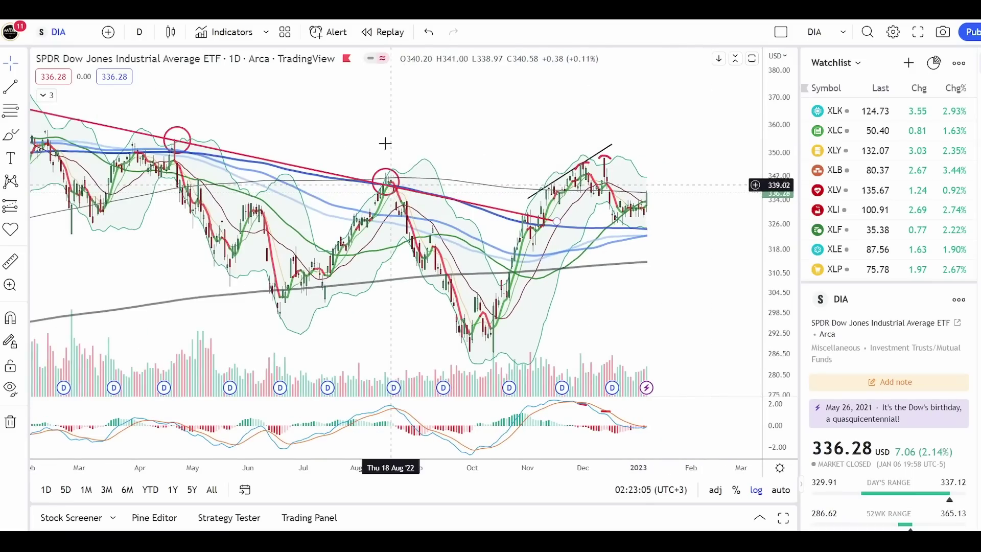
key(shift+space)
scroll(583, 255, down, 3)
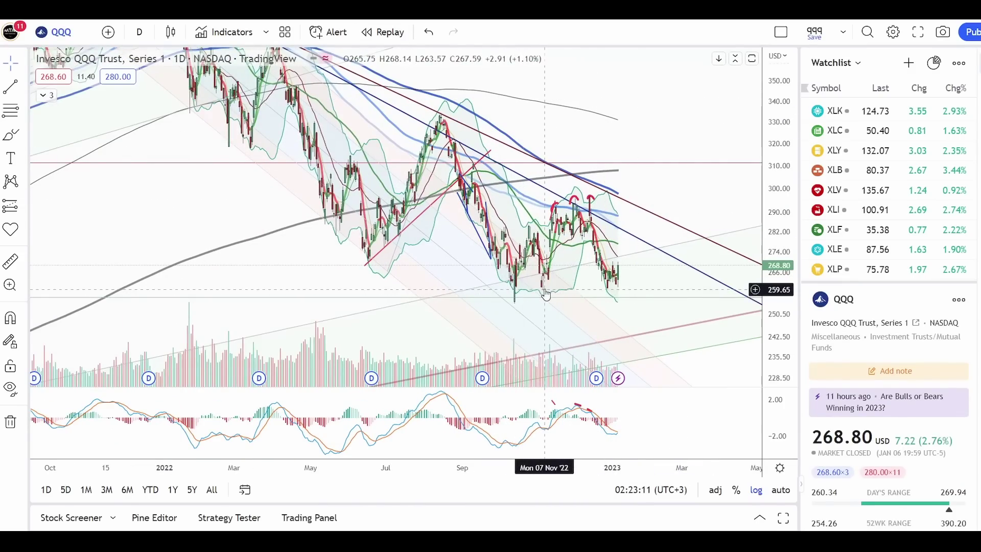
scroll(519, 282, up, 3)
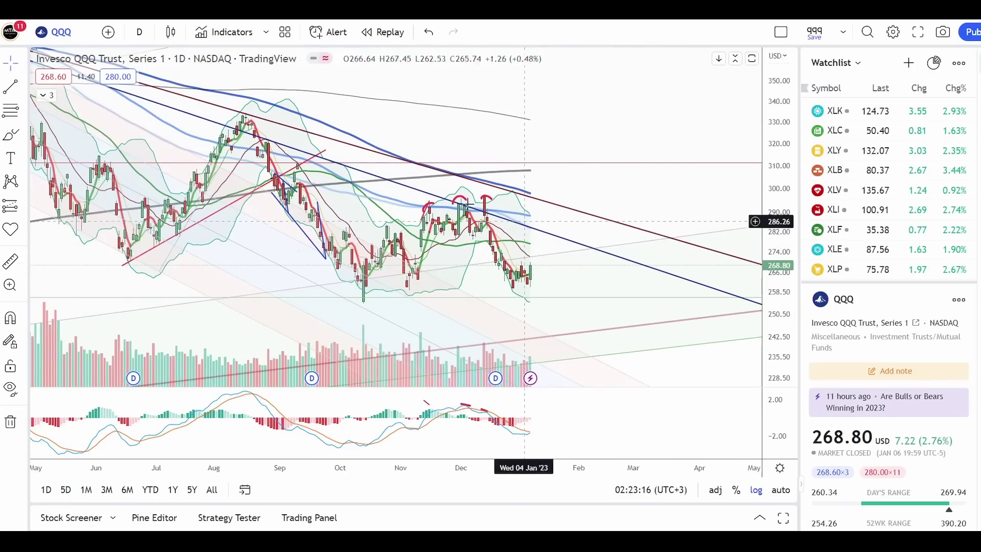
Switch QQQ to the 2-hour interval, underline the late-December and early-January price and MACD lows, and brush a rising stroke from the latest price.
click(140, 32)
click(235, 286)
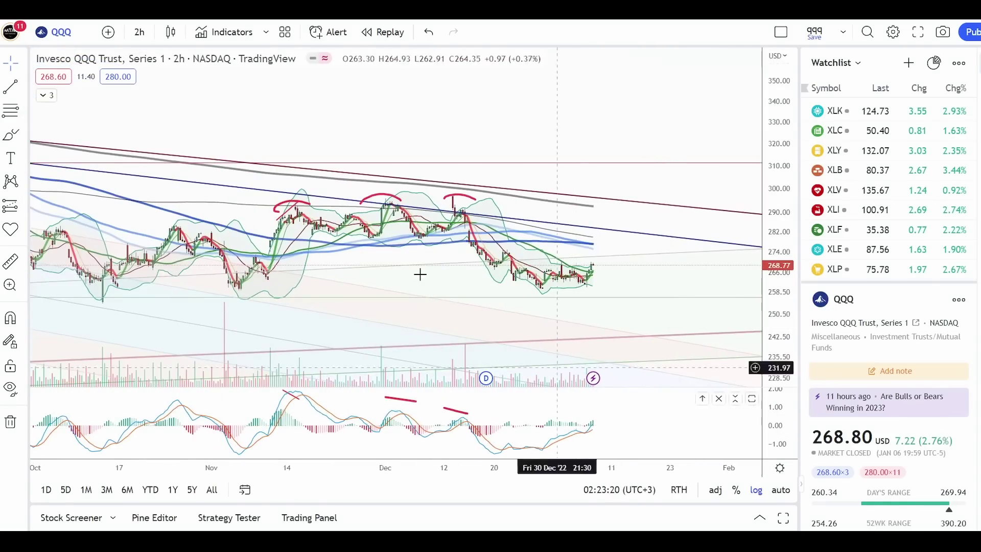
click(587, 284)
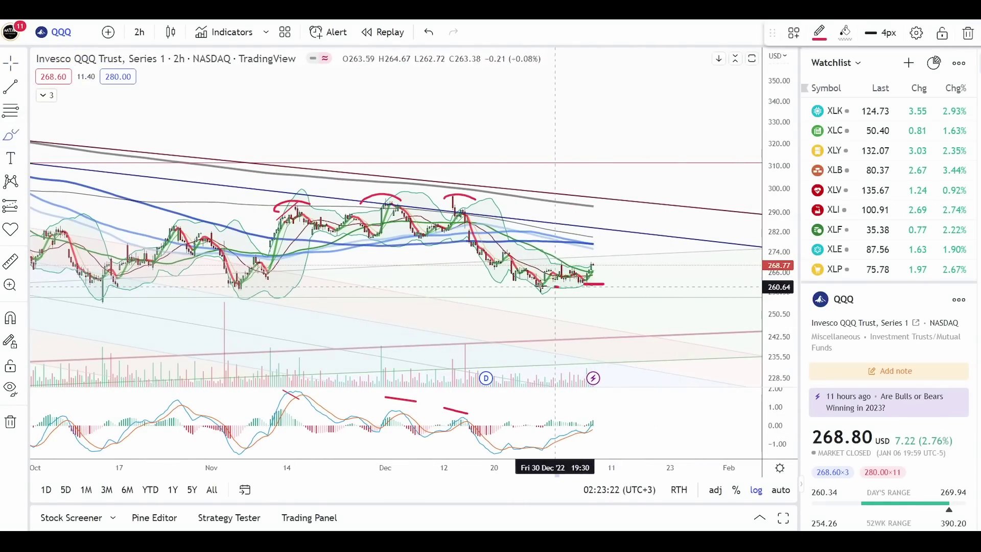
click(535, 450)
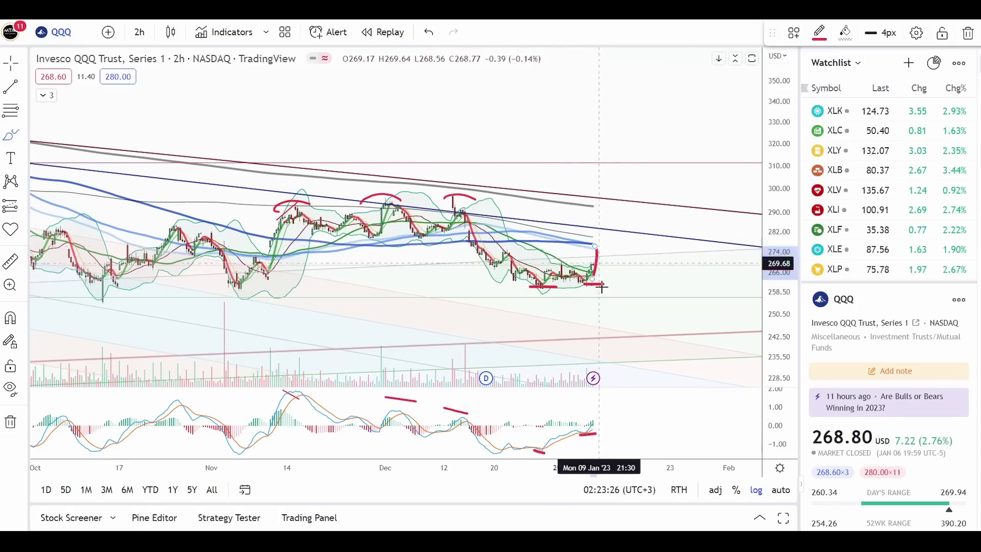
click(601, 288)
Brush horizontal level marks at the December rebound high near 274 and under the November–December lows near 279, extending the latter into January 2023.
scroll(623, 271, down, 2)
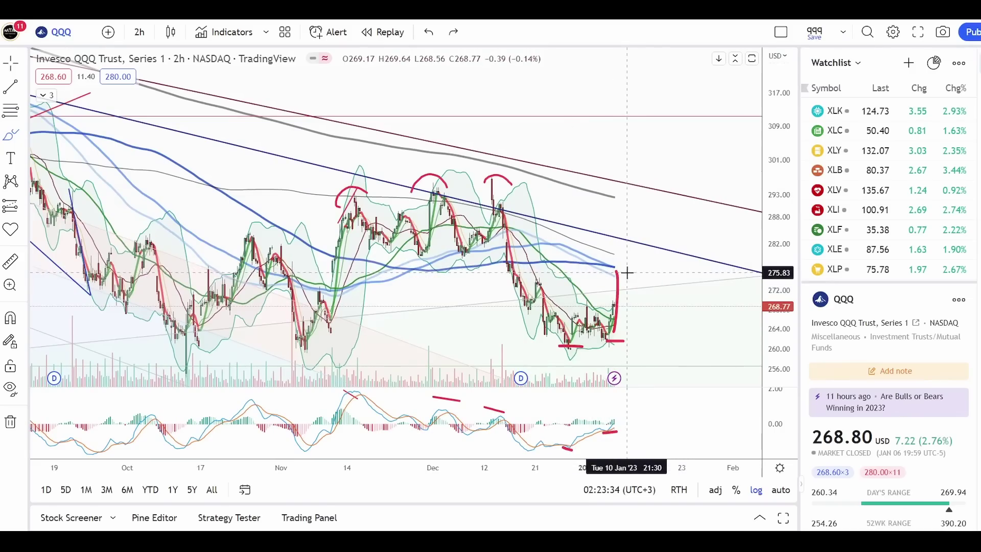
drag(568, 281, 546, 283)
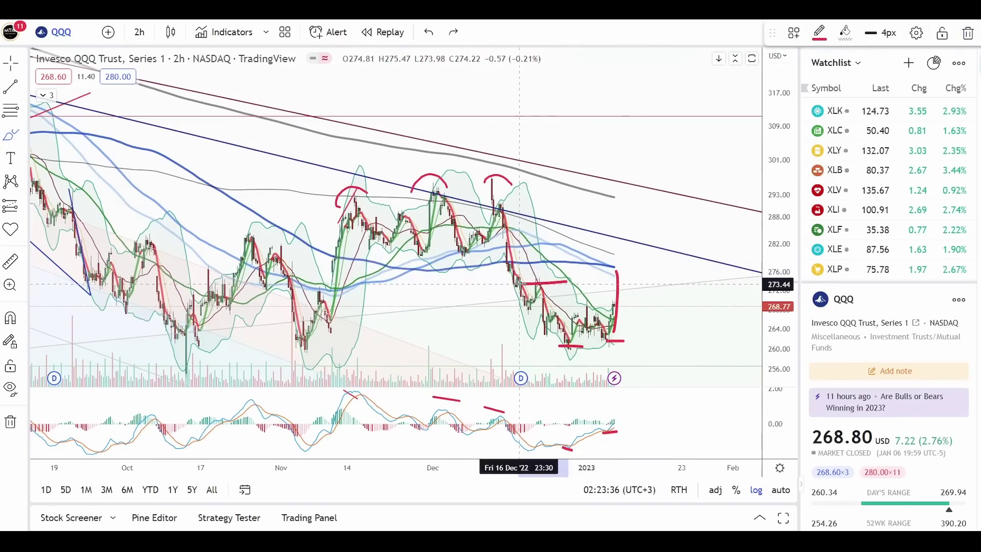
drag(480, 257, 378, 262)
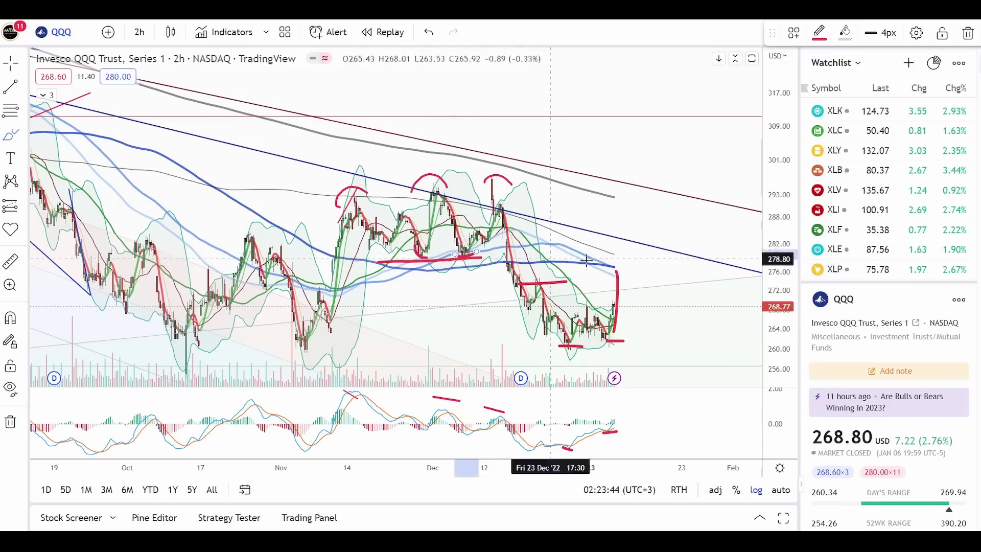
drag(659, 252, 468, 255)
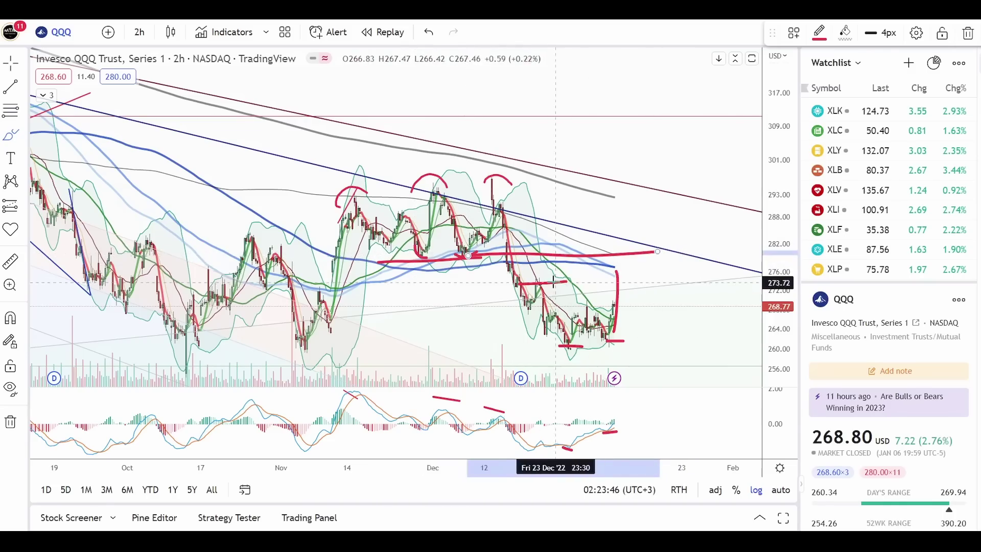
drag(549, 279, 530, 279)
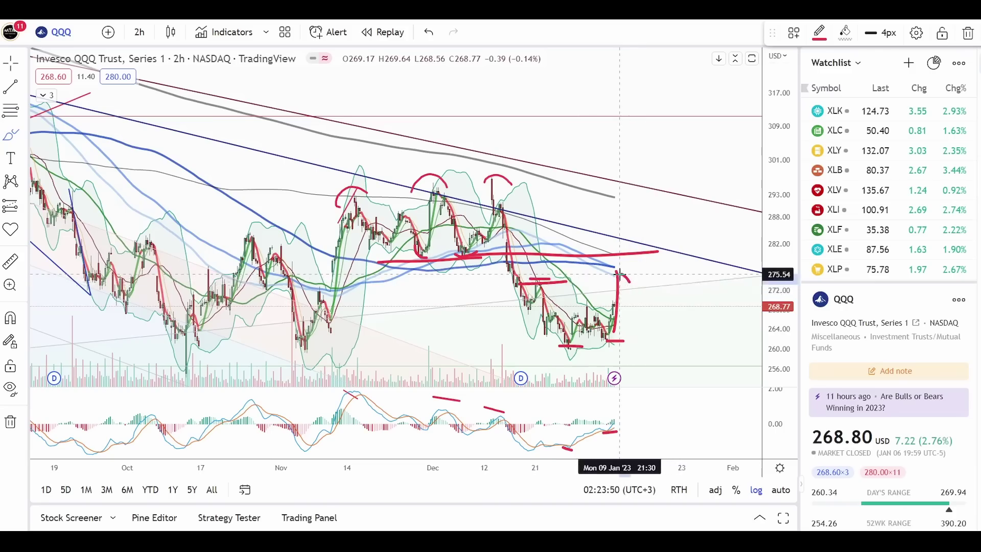
Brush a projected QQQ path with a small pullback, a push up to the level near 280, and a steep decline in January 2023.
mouse_move(617, 273)
mouse_down()
mouse_move(649, 258)
mouse_move(674, 330)
mouse_up()
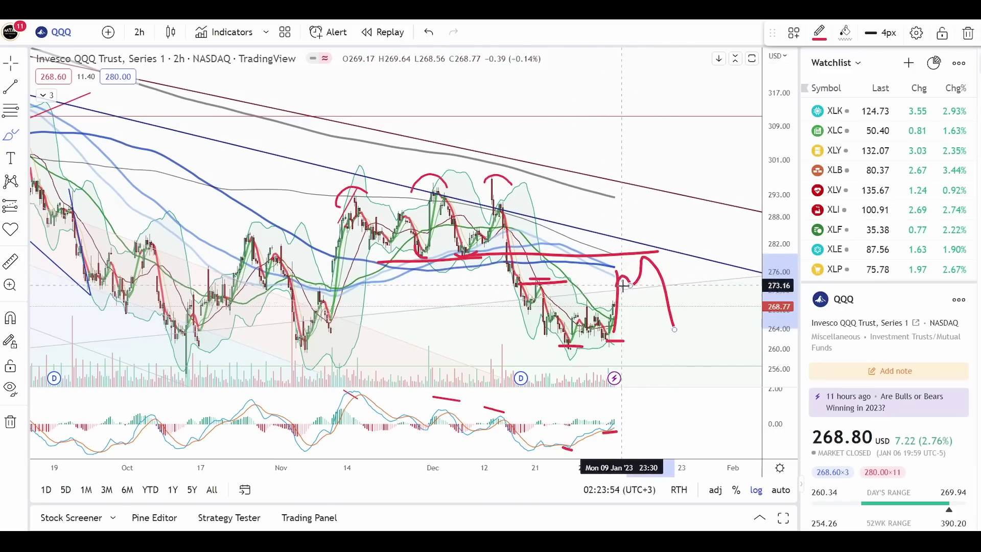
mouse_move(642, 258)
mouse_down()
mouse_move(633, 284)
mouse_move(626, 263)
mouse_move(663, 242)
mouse_move(728, 386)
mouse_move(693, 352)
mouse_up()
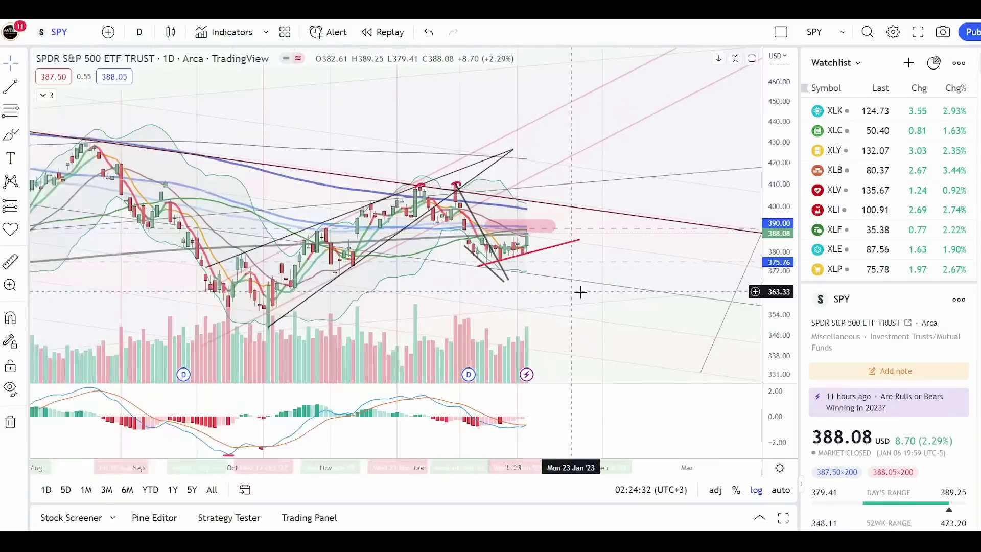
Review the SPY daily chart, switch to the QQQ/SPY ratio, and brush a small arc over its mid-December 2022 high.
drag(581, 292, 504, 297)
scroll(504, 297, up, 1)
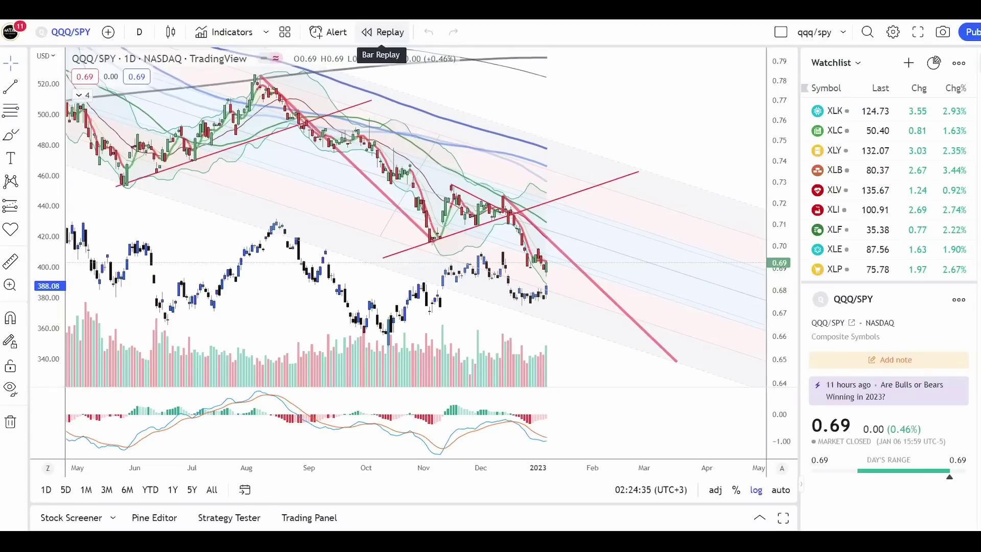
drag(769, 278, 511, 235)
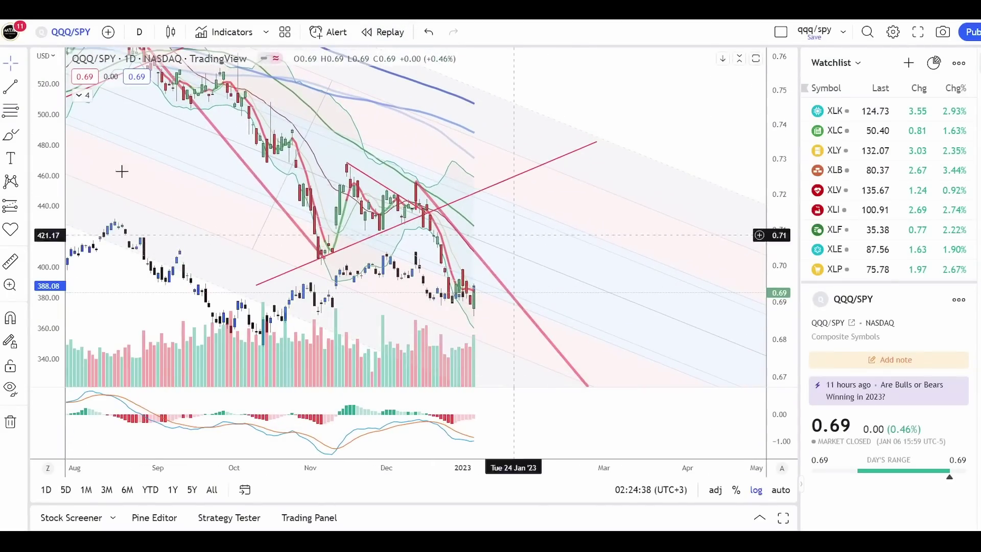
click(10, 134)
drag(436, 209, 409, 204)
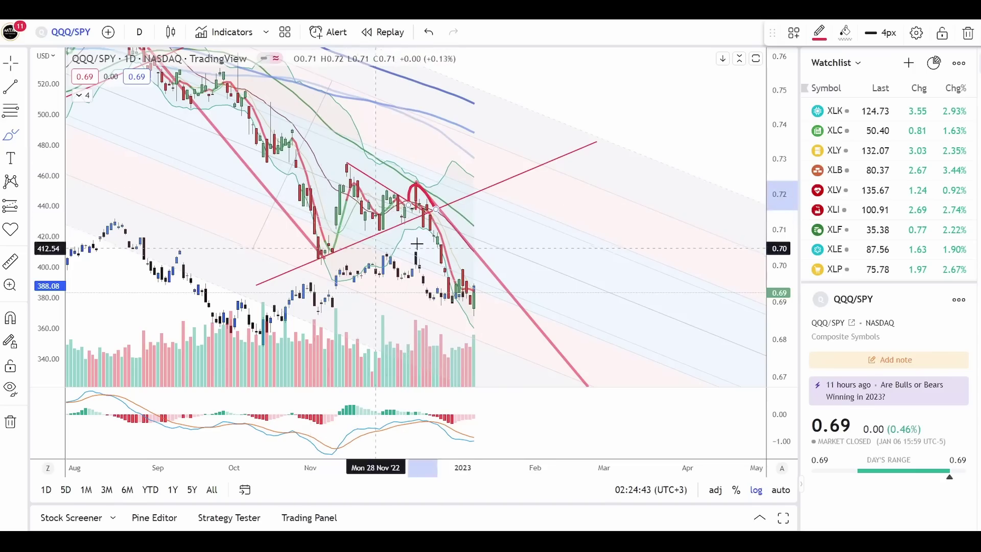
Brush a falling stroke on the QQQ/SPY ratio from mid-December near 0.72 to late December 2022 near 0.69.
scroll(367, 173, down, 3)
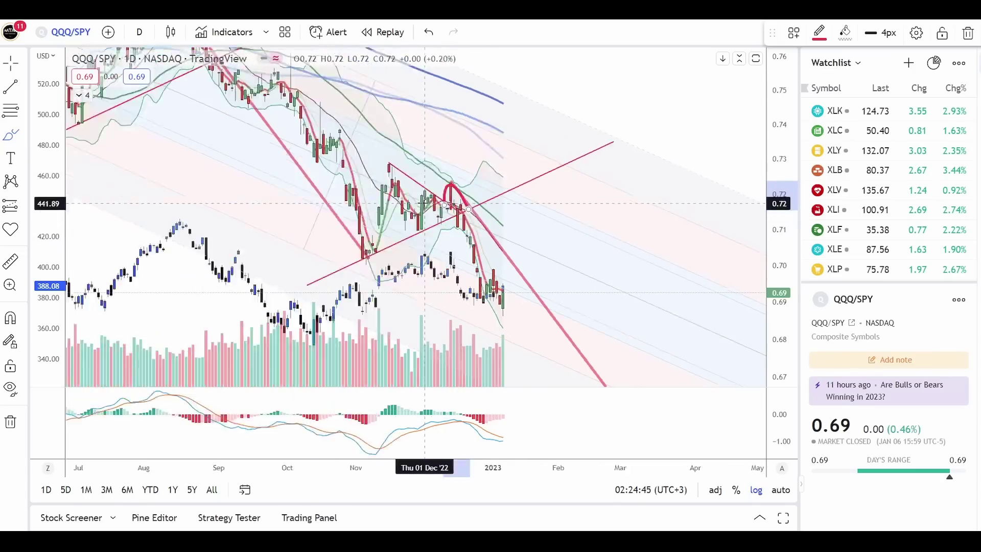
scroll(574, 274, up, 3)
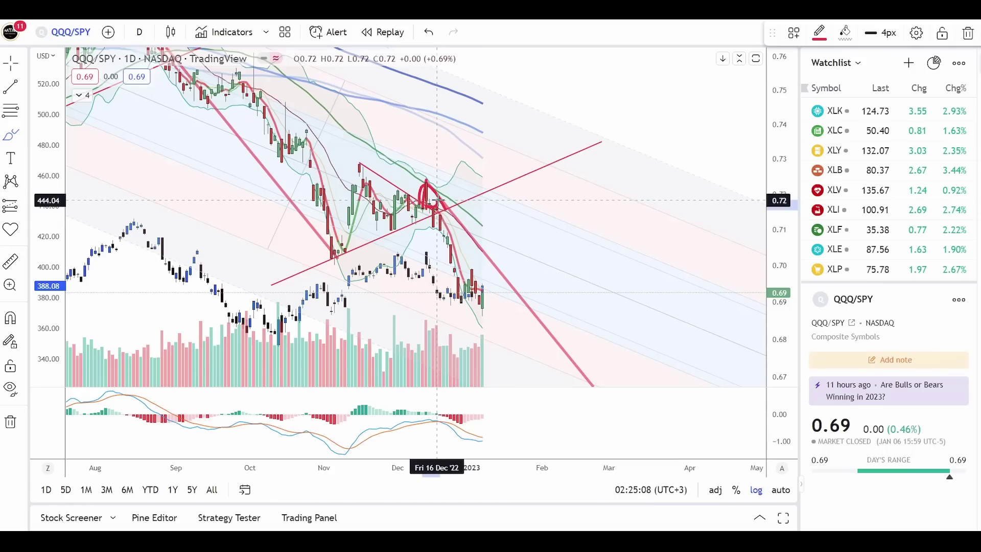
drag(437, 201, 461, 305)
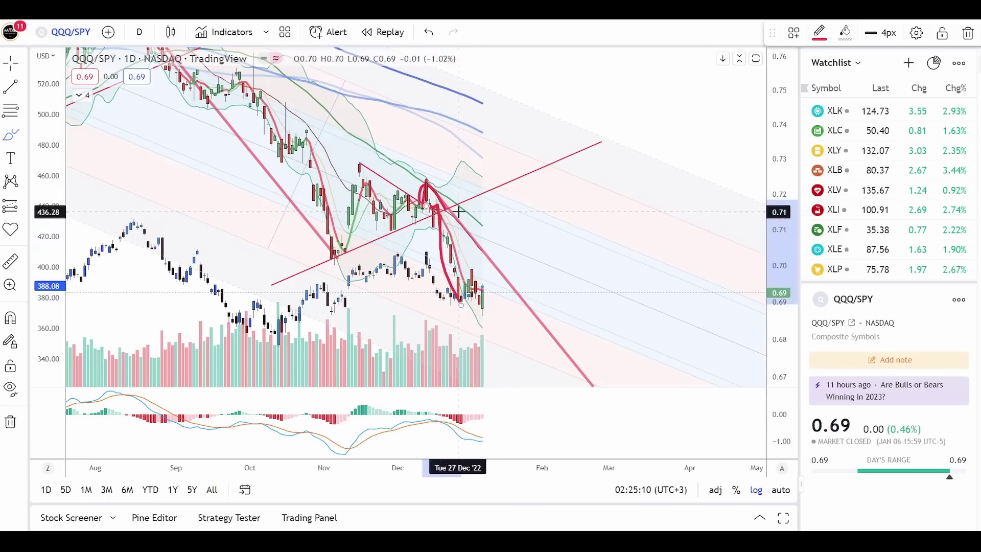
Brush a loop around the mid-to-late December 2022 decline on the QQQ/SPY ratio, and undo it.
mouse_move(438, 212)
mouse_down()
mouse_move(473, 267)
mouse_move(448, 214)
mouse_move(458, 210)
mouse_up()
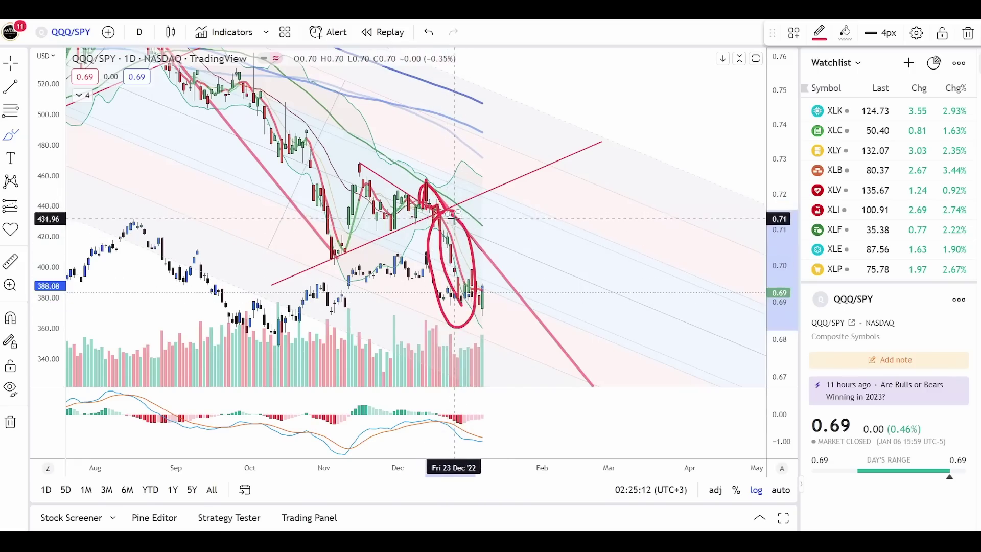
scroll(372, 192, up, 3)
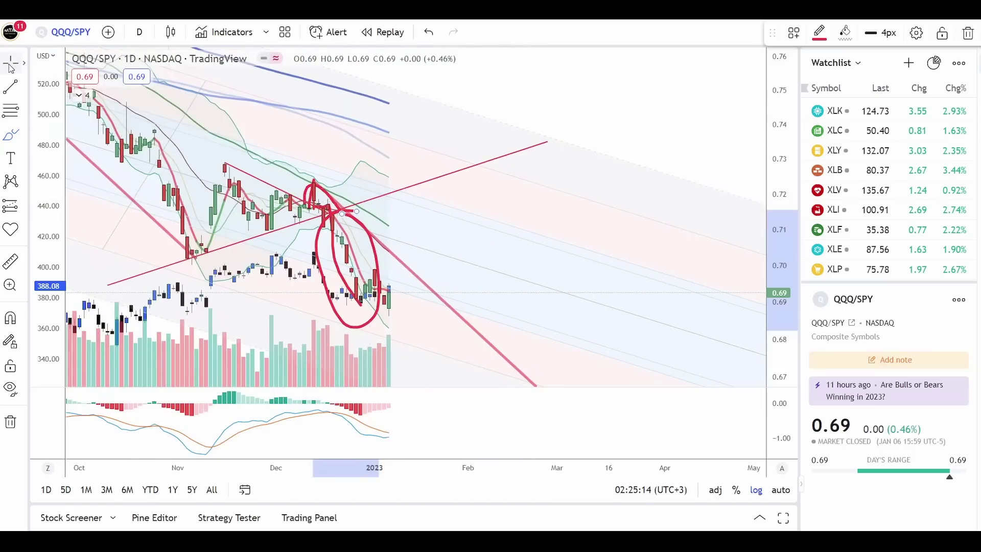
key(ctrl+z)
scroll(460, 230, up, 2)
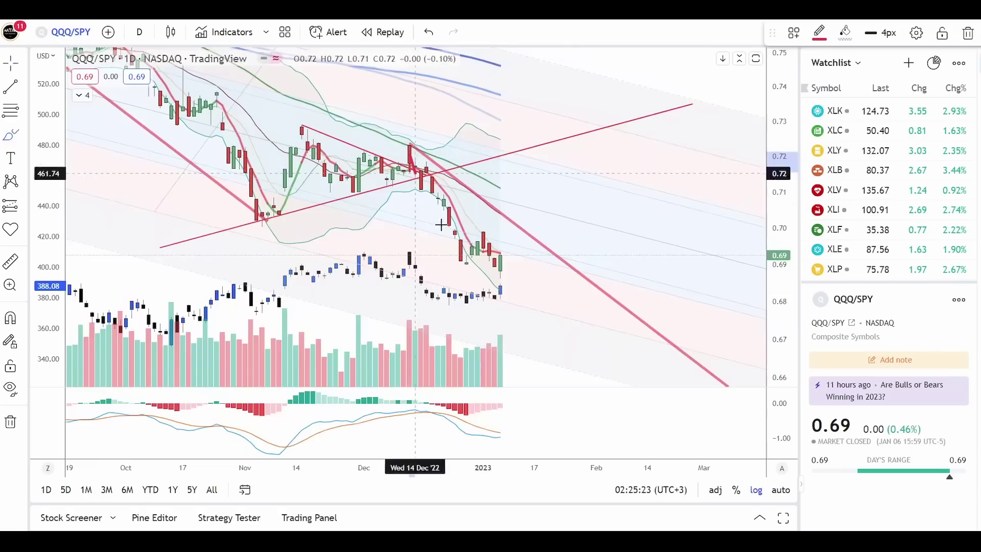
Brush a W-shaped path on QQQ/SPY from the mid-December high into a January 2023 rise, with a support line under its lows near 0.69.
key(ctrl+y)
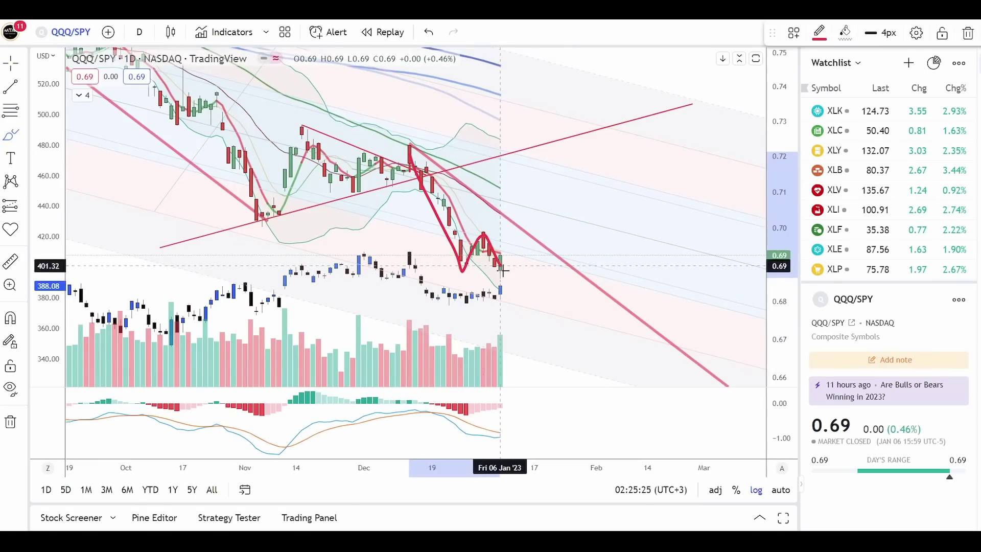
mouse_move(500, 263)
mouse_down()
mouse_move(532, 252)
mouse_move(519, 269)
mouse_move(452, 272)
mouse_up()
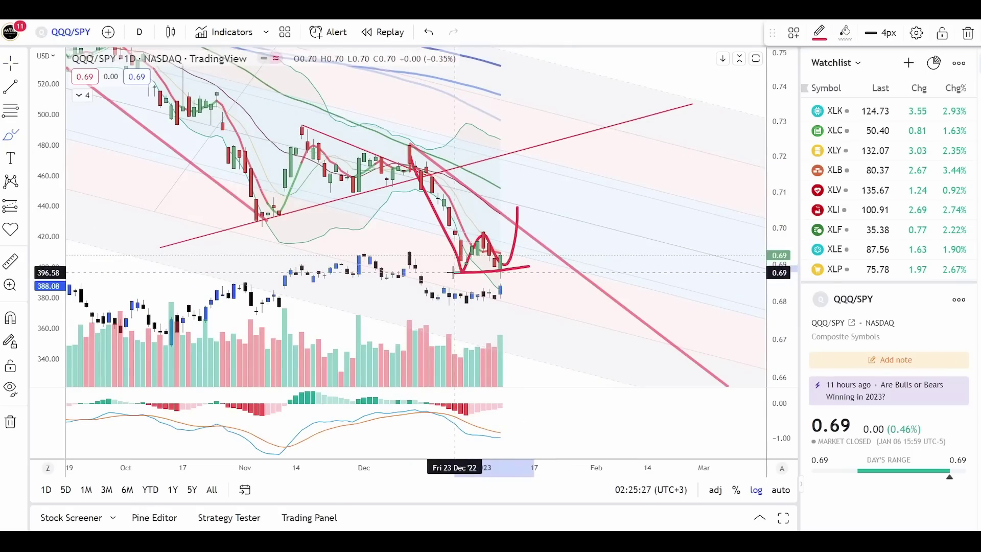
Switch QQQ/SPY to the 2-hour interval, and brush a level mark near 0.70 and a projected decline to about 0.68 by 18 January 2023.
click(140, 32)
click(256, 285)
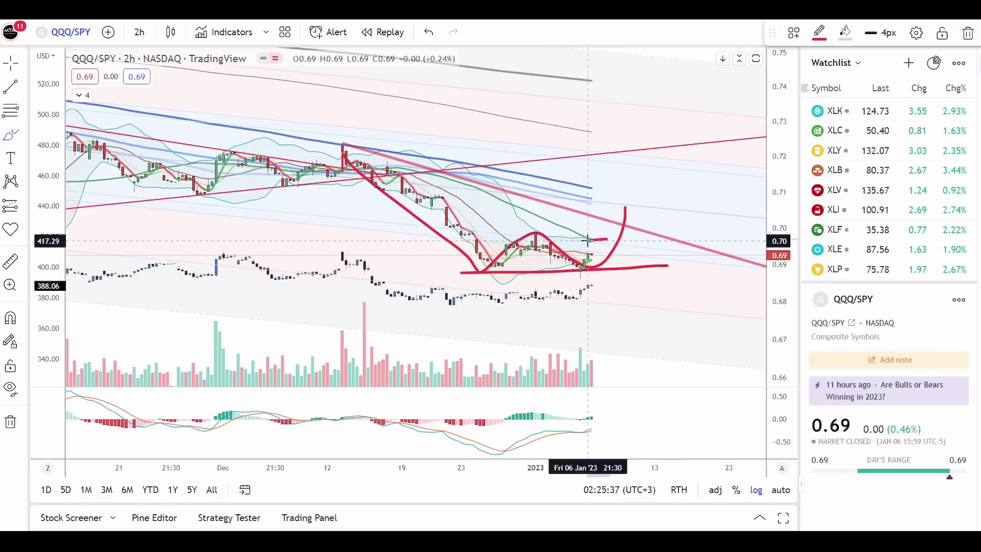
click(596, 239)
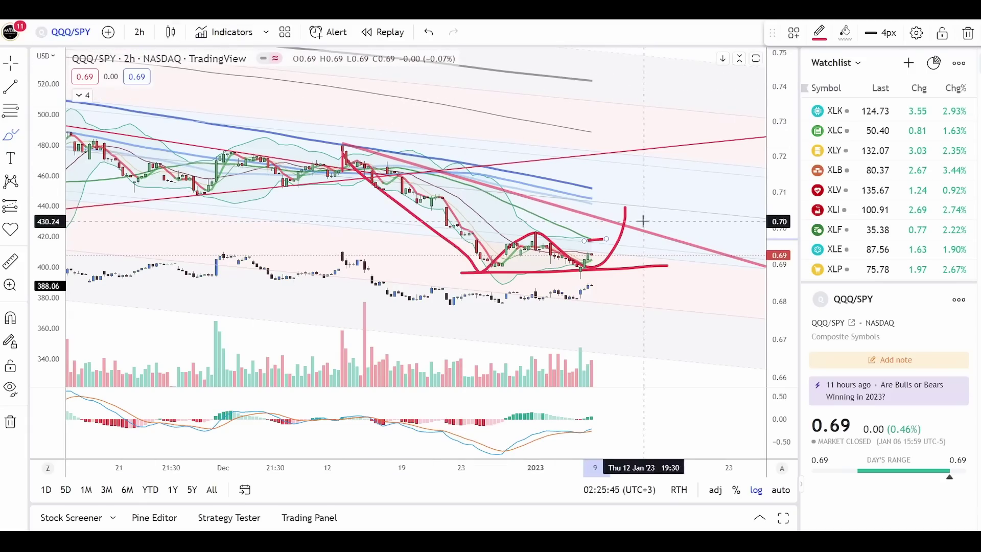
mouse_move(642, 221)
mouse_down()
mouse_move(619, 228)
mouse_move(631, 223)
mouse_move(686, 308)
mouse_up()
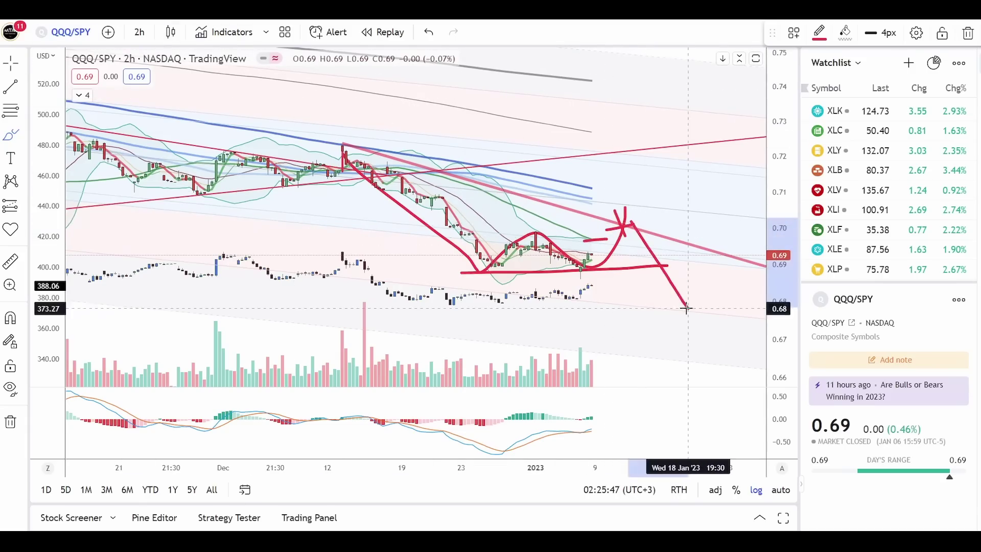
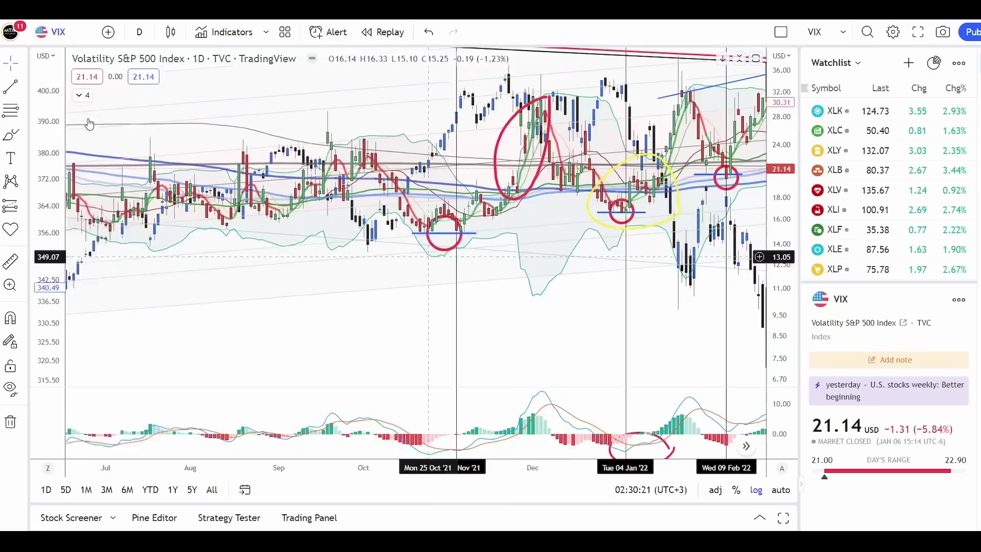
Delete the overlaid comparison price series from the VIX daily chart.
scroll(601, 325, down, 6)
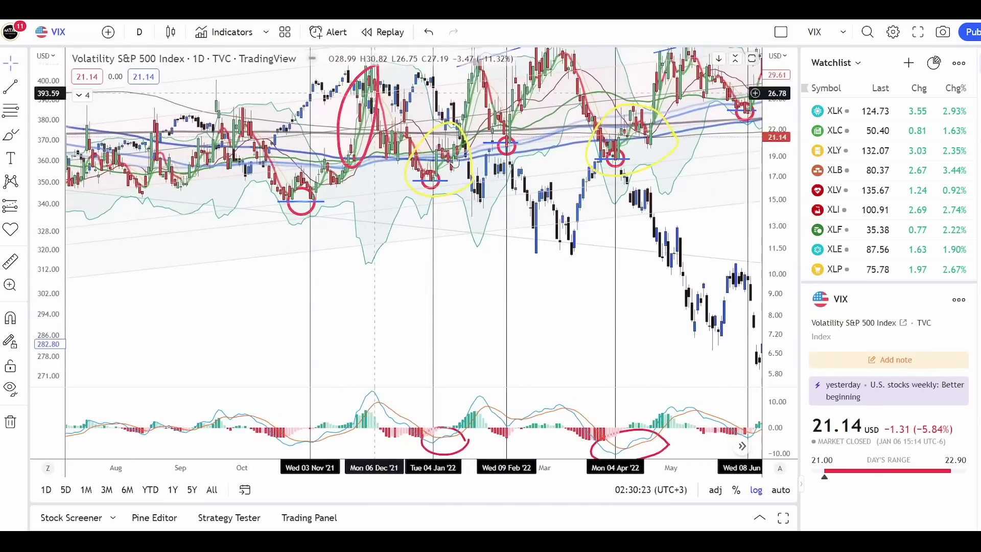
scroll(660, 332, right, 10)
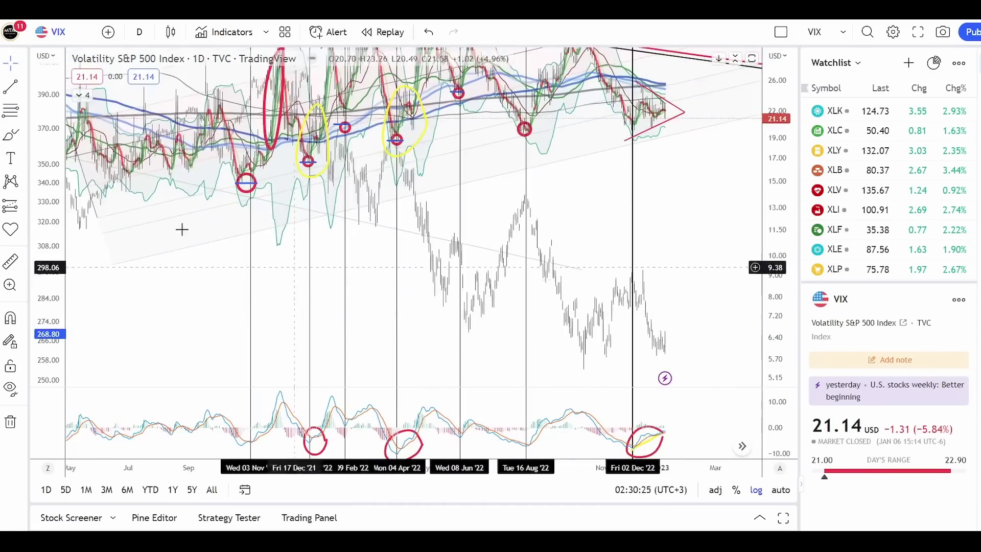
scroll(271, 292, up, 5)
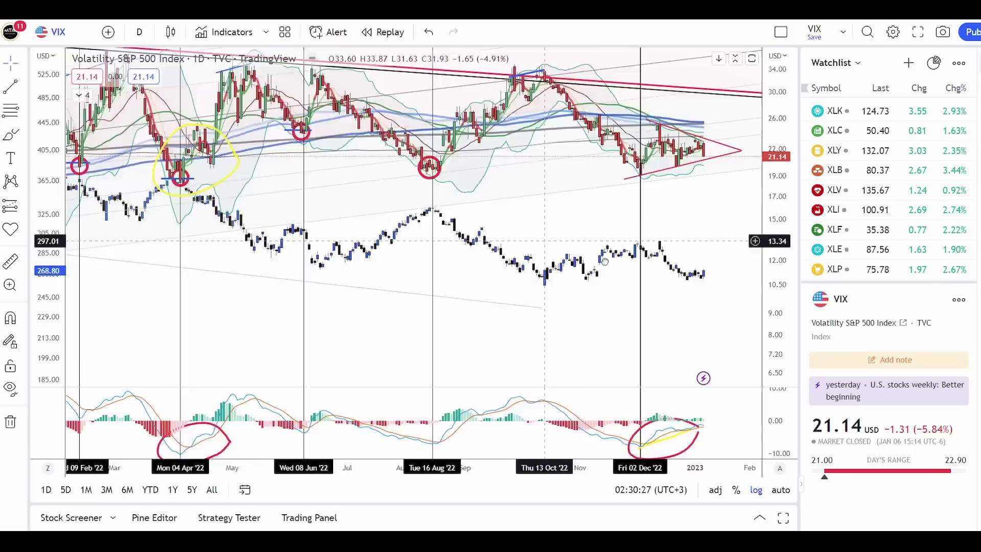
scroll(345, 327, left, 5)
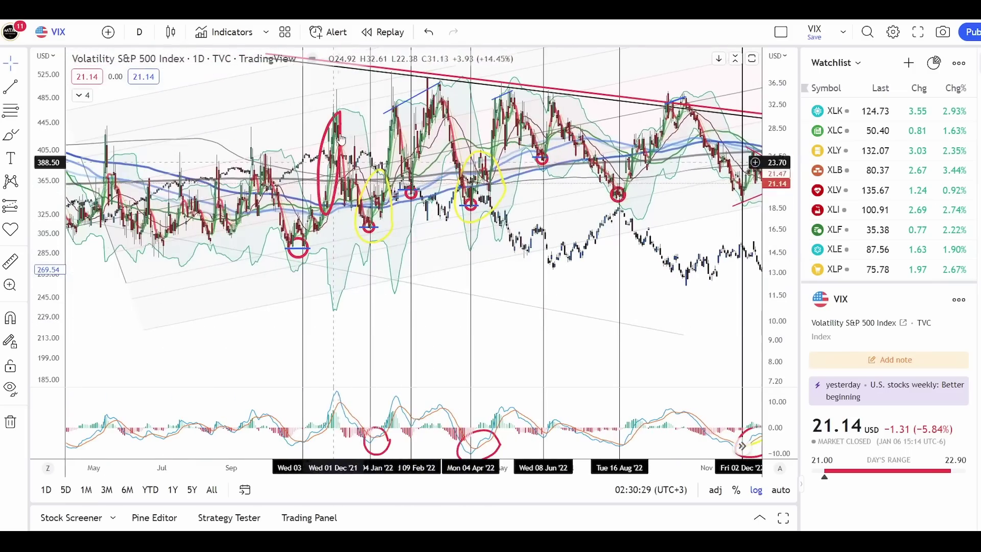
scroll(463, 272, left, 2)
click(564, 258)
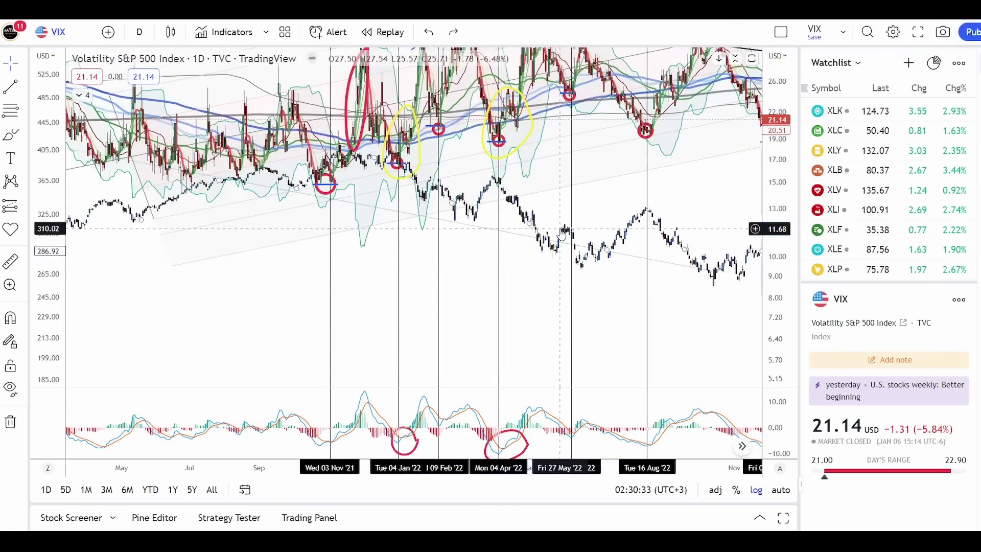
key(Delete)
Brush short horizontal level marks on the VIX at the December 2021 spike near 28 and at the earlier peaks from May to September 2021.
scroll(540, 249, up, 3)
scroll(385, 219, left, 5)
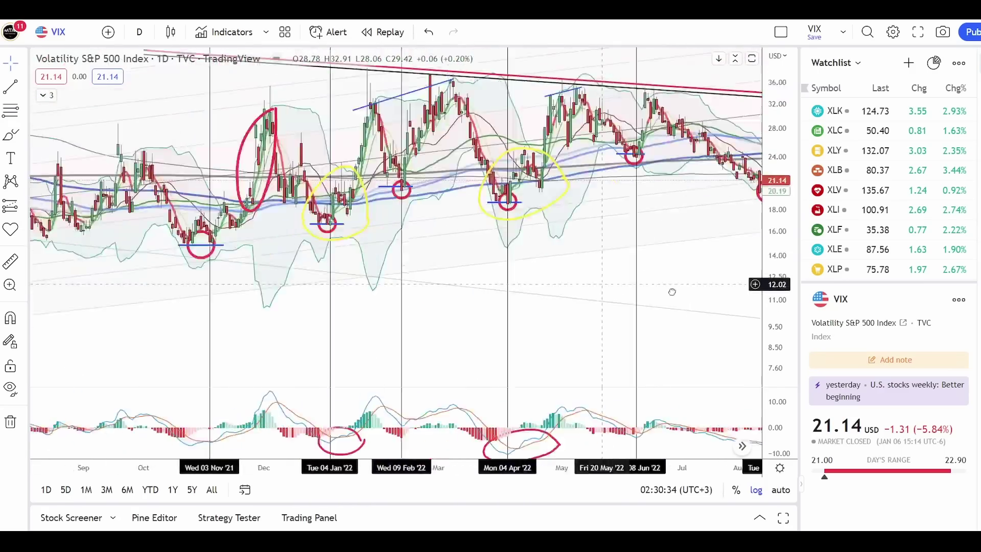
scroll(351, 276, up, 2)
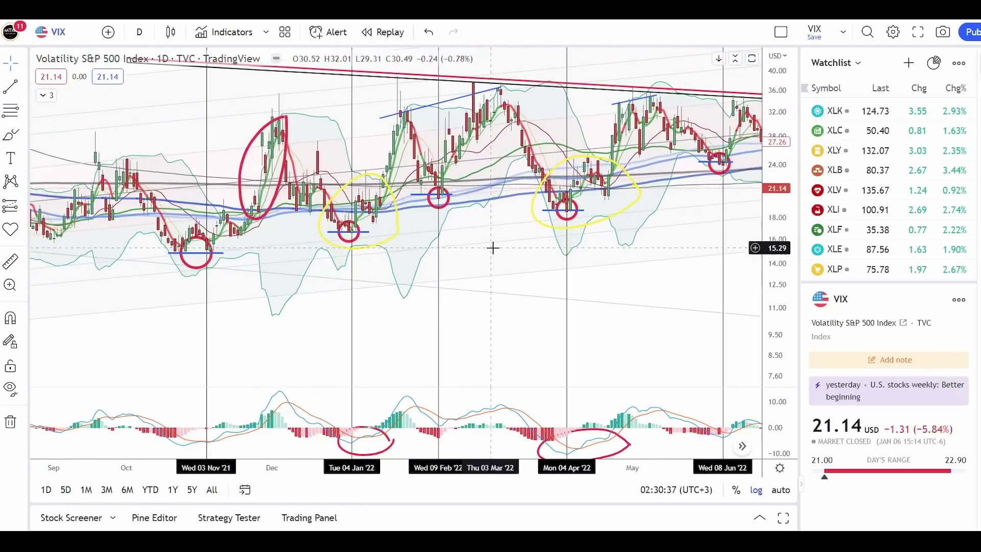
drag(499, 256, 671, 269)
scroll(672, 270, down, 3)
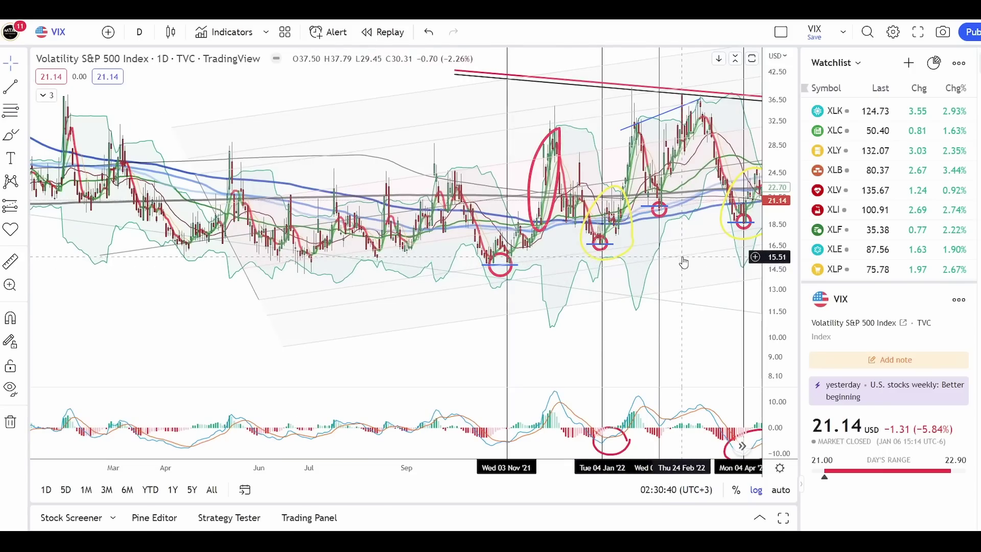
scroll(683, 263, down, 2)
click(9, 136)
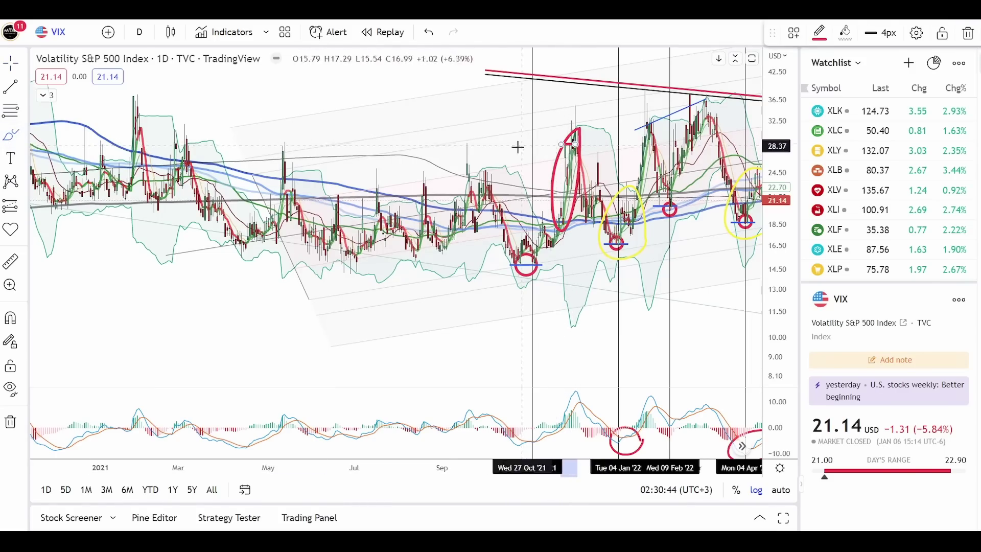
drag(481, 142, 467, 141)
mouse_move(435, 178)
mouse_down()
mouse_move(362, 188)
mouse_move(327, 205)
mouse_up()
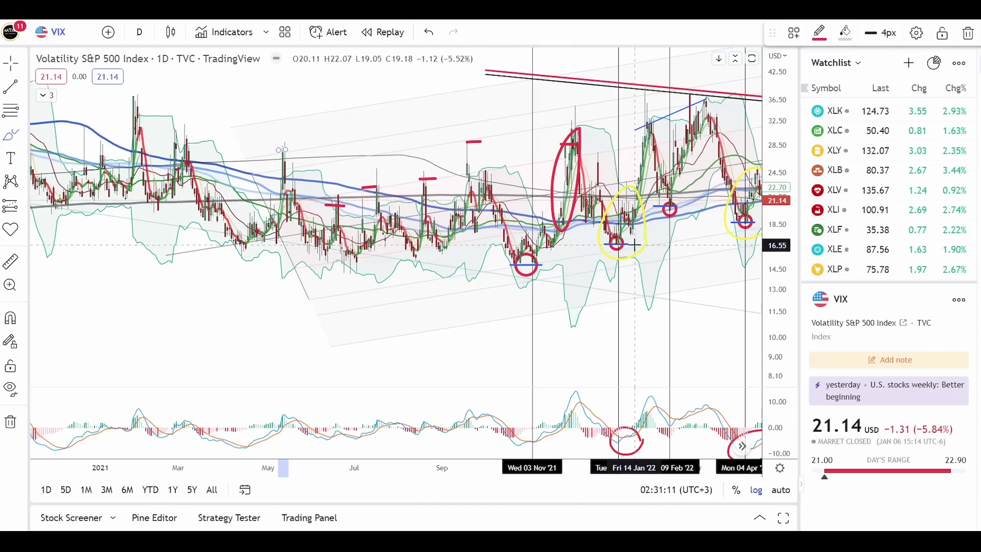
Brush a small loop at the MACD's early December 2022 low and level marks at the VIX low near 19 and high near 25.
drag(700, 292, 481, 295)
drag(635, 307, 319, 317)
scroll(438, 302, up, 5)
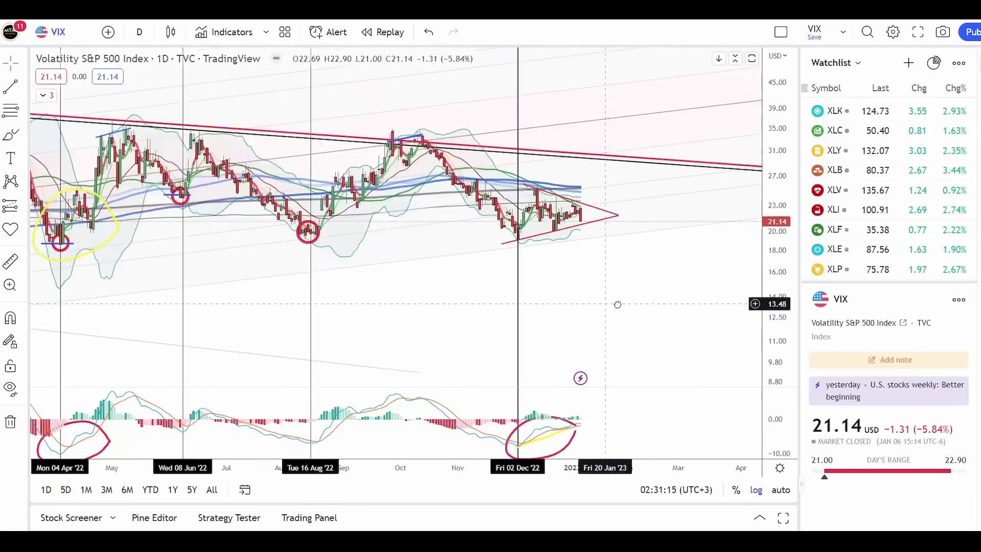
scroll(677, 313, down, 3)
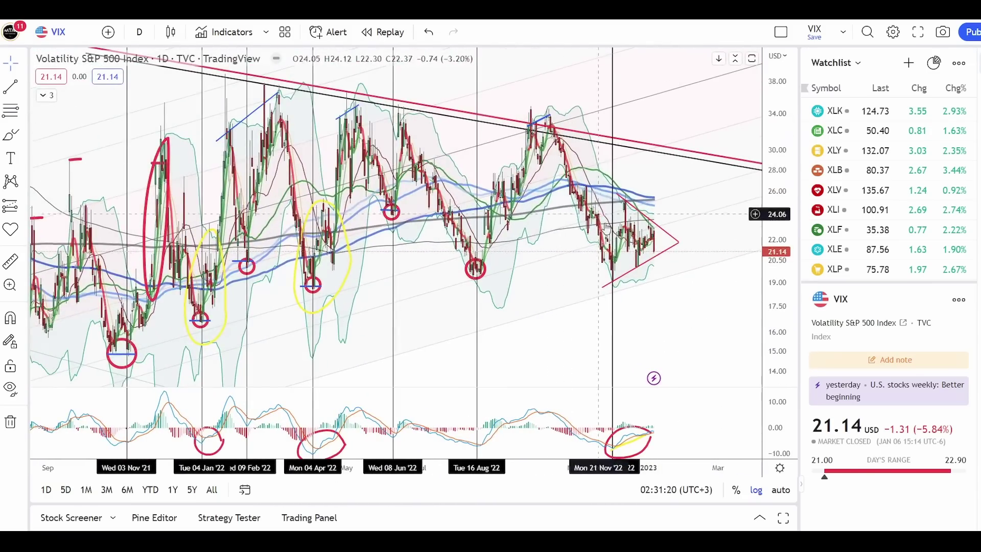
scroll(626, 322, up, 3)
scroll(628, 323, up, 2)
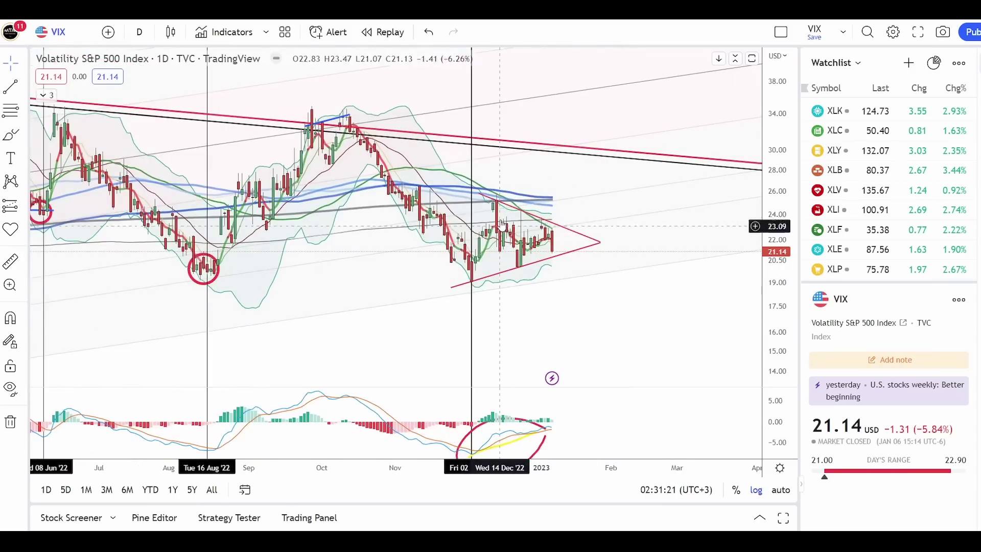
drag(488, 450, 489, 453)
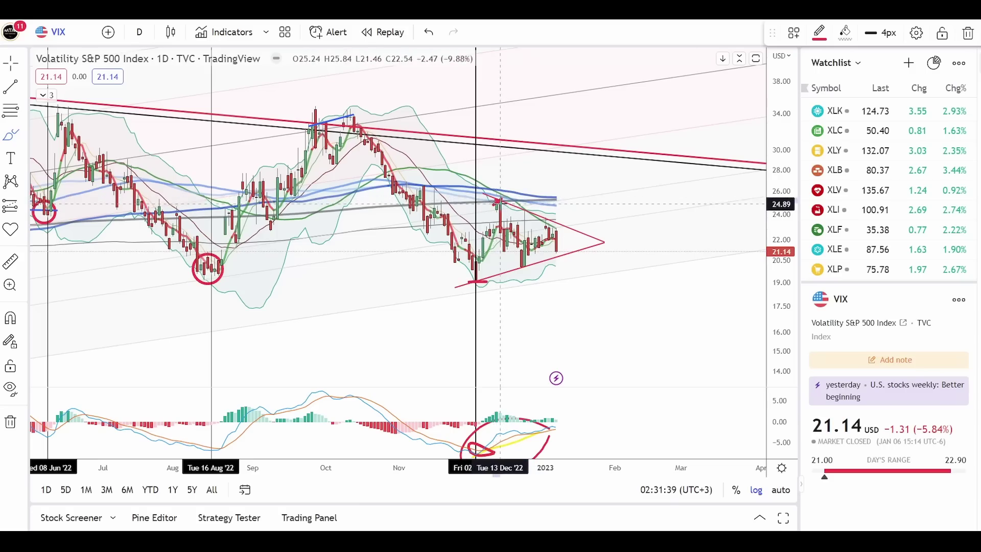
Overlay SPY on the VIX daily chart as a comparison series with its own price scale.
click(108, 32)
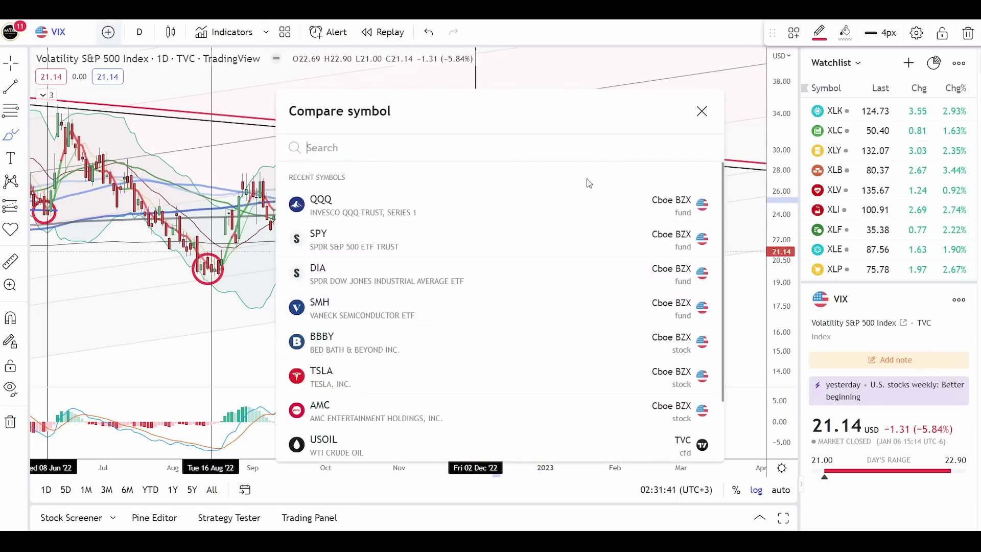
click(637, 245)
click(702, 111)
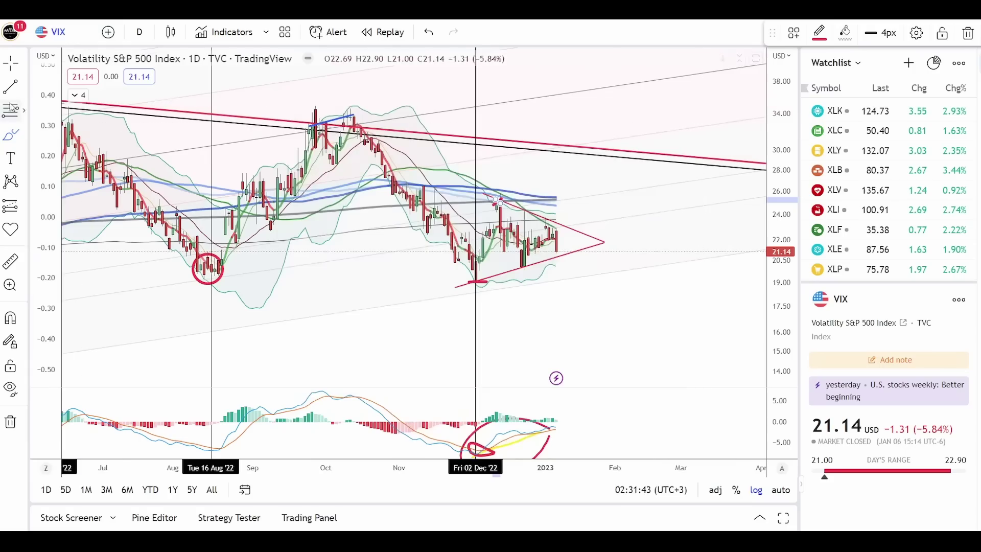
drag(48, 90, 30, 113)
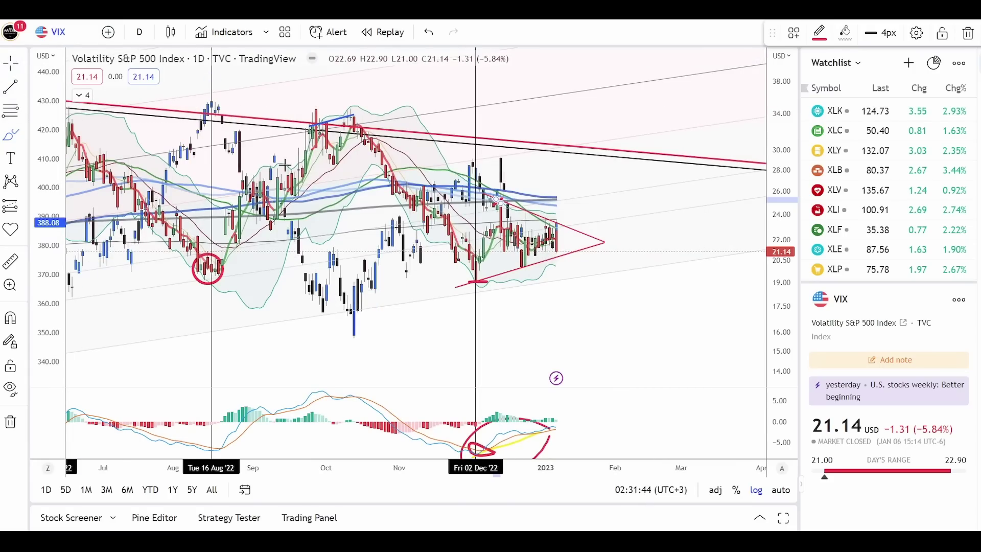
mouse_move(499, 201)
mouse_down()
mouse_move(526, 240)
mouse_move(658, 271)
mouse_up()
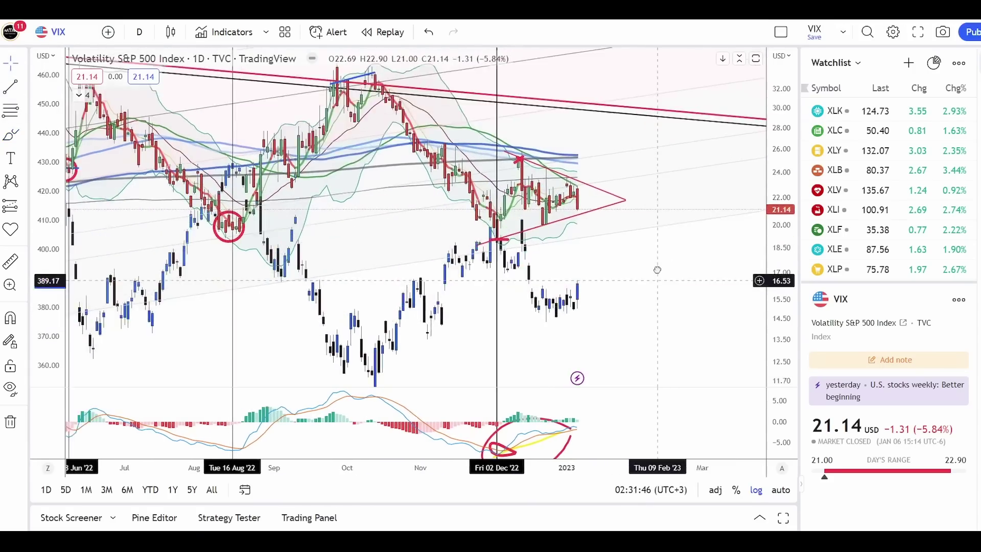
drag(658, 270, 601, 234)
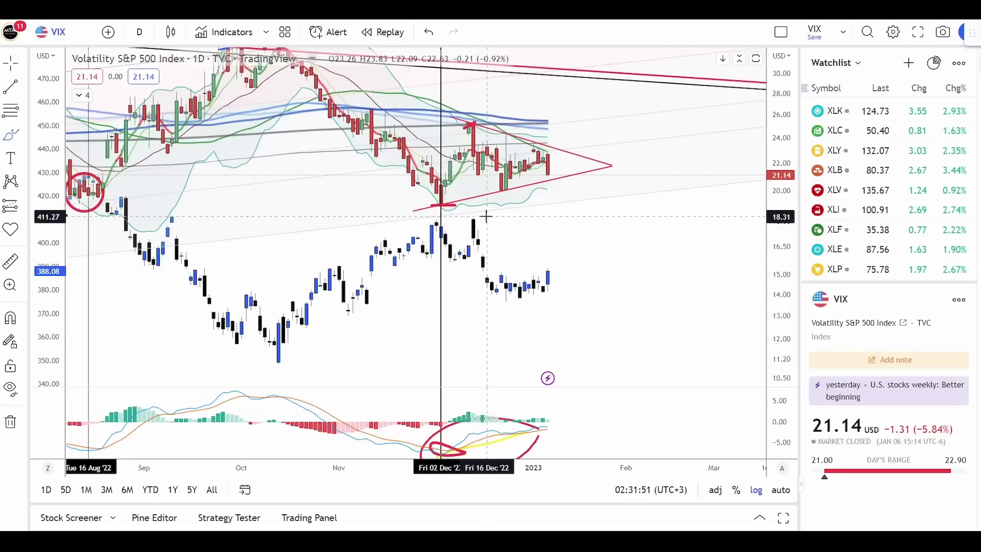
Brush a level mark at the SPY overlay's 13 December 2022 high near 410, and review the SPY daily chart.
drag(487, 216, 467, 220)
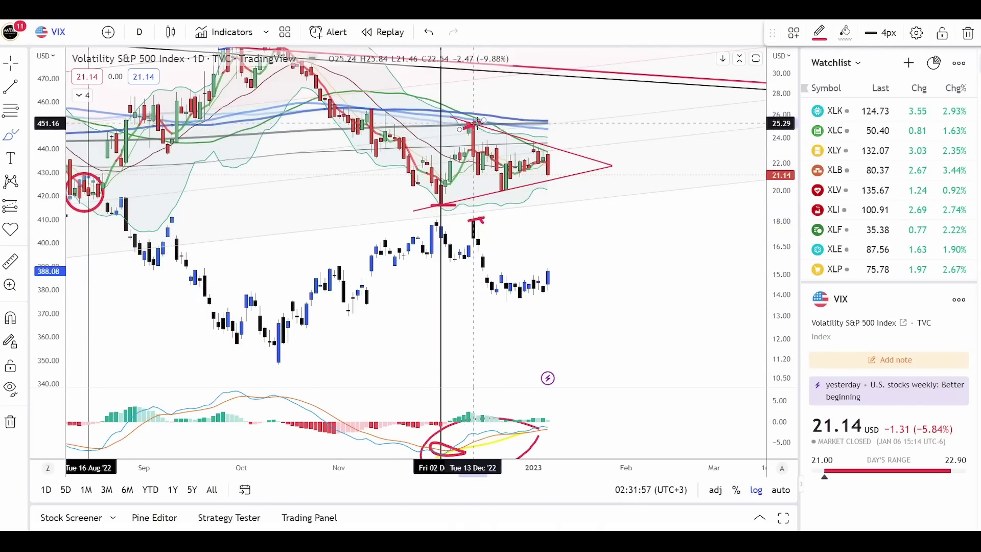
click(442, 210)
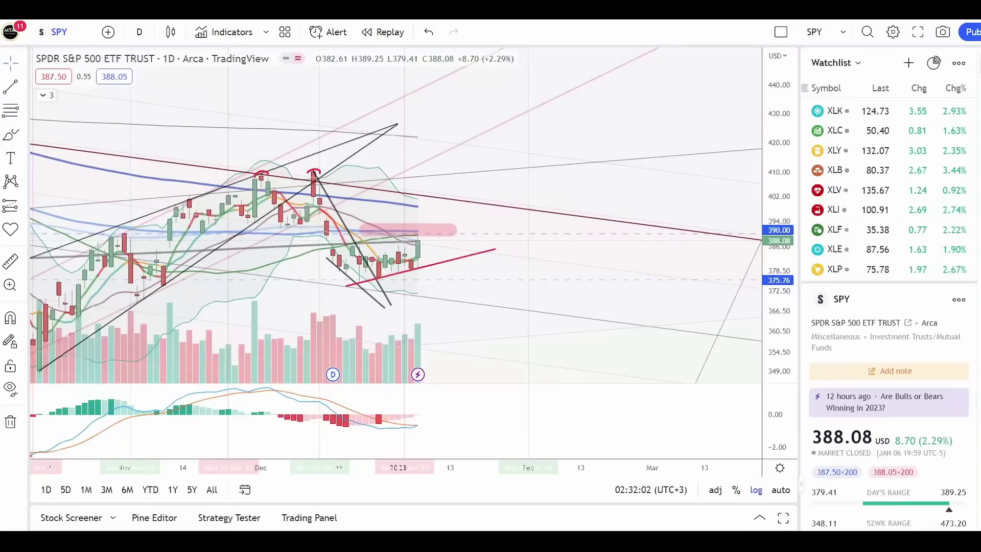
scroll(558, 299, down, 5)
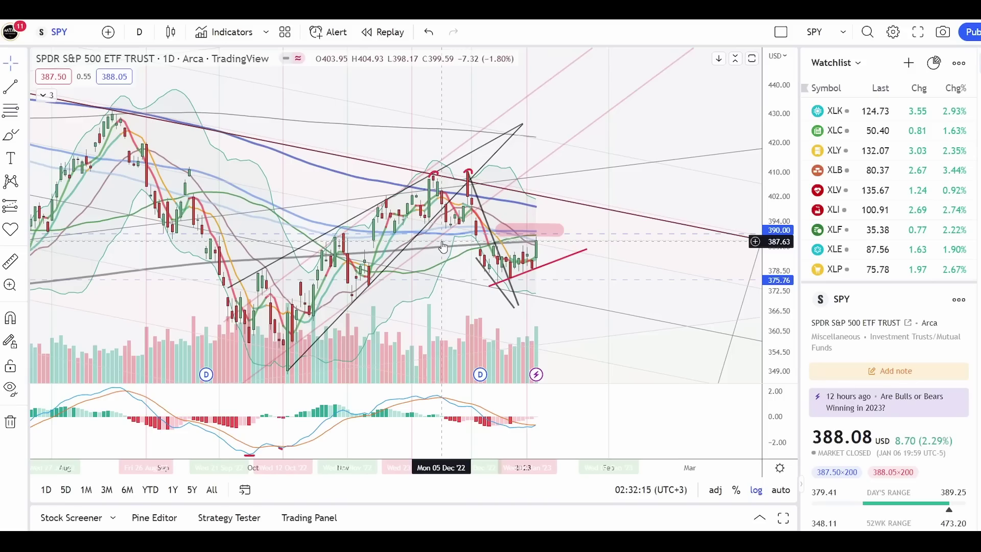
scroll(373, 229, down, 1)
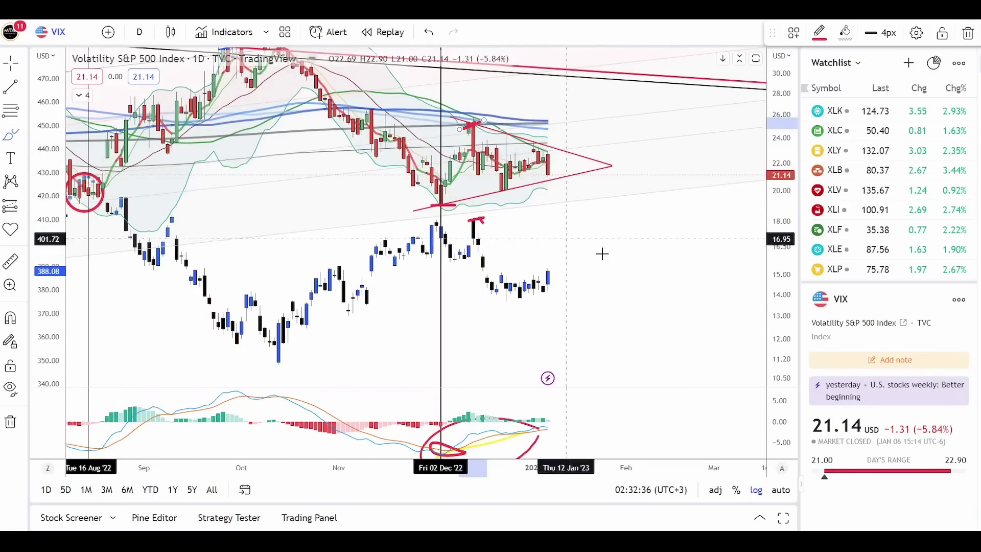
Brush an arch on the VIX from the 2 December low to the 20 December low near 20, and a steep projected rise to about 30.
scroll(602, 254, down, 2)
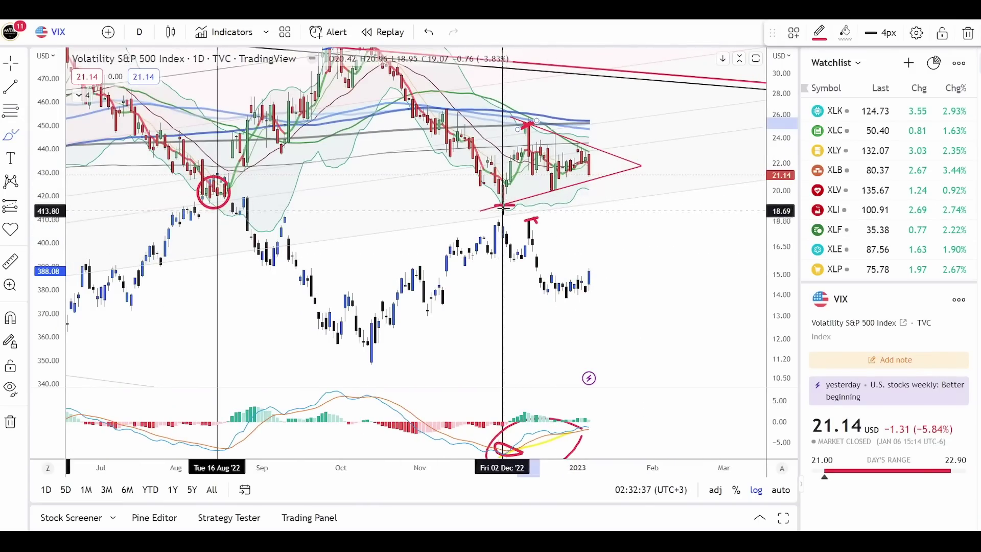
mouse_move(504, 207)
mouse_down()
mouse_move(509, 153)
mouse_move(539, 153)
mouse_move(548, 190)
mouse_up()
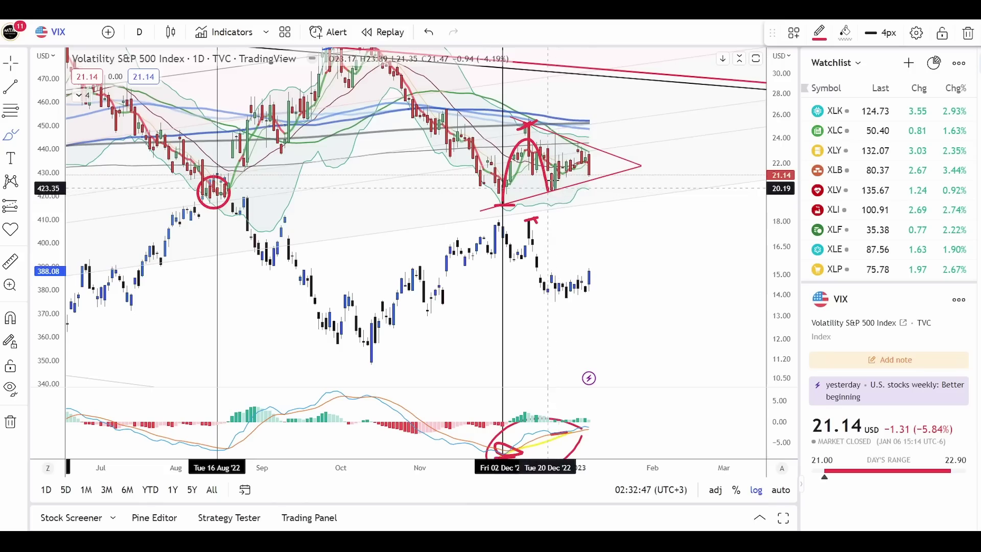
drag(548, 188, 580, 72)
scroll(667, 284, down, 2)
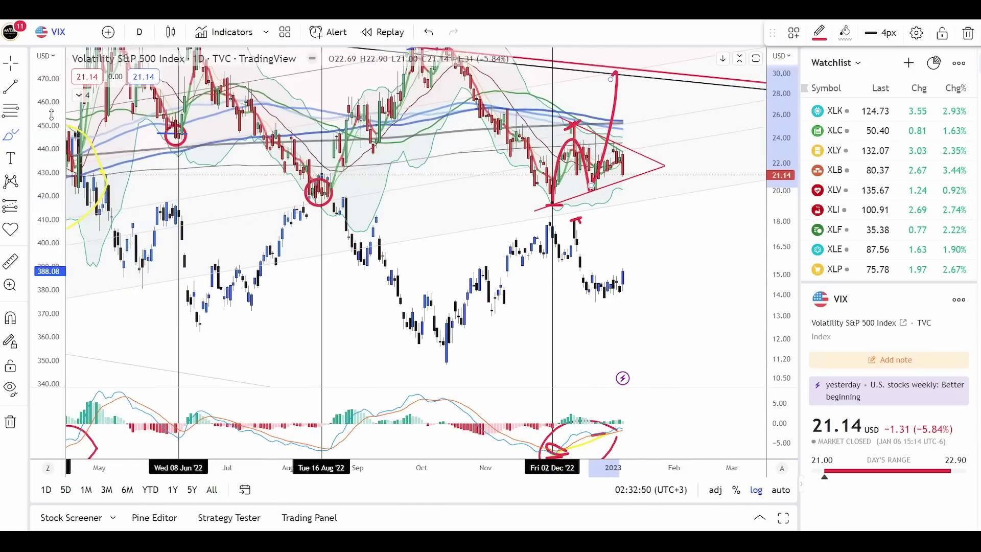
Remove the SPY overlay from the VIX daily chart and review the earlier circled lows back to November 2021.
click(606, 204)
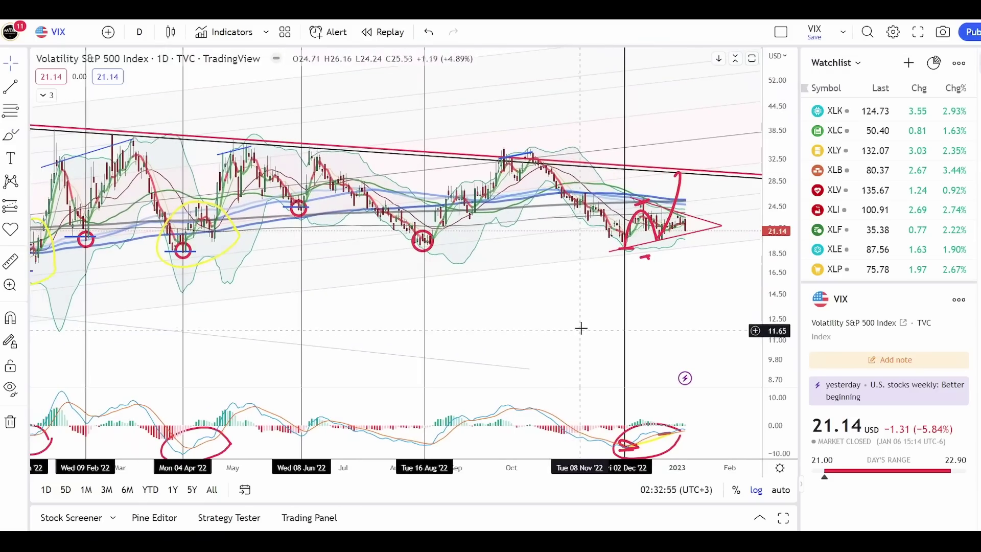
scroll(639, 311, down, 2)
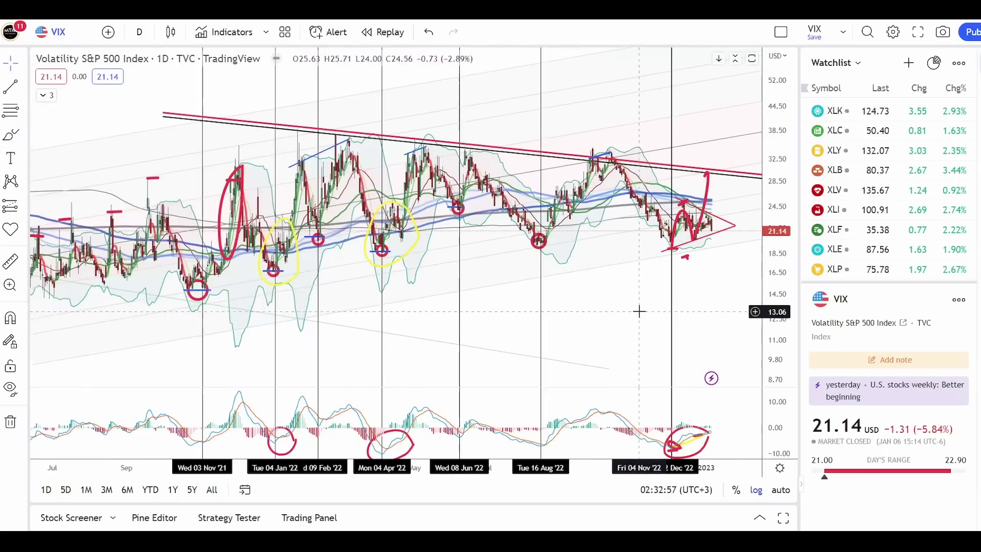
scroll(624, 307, left, 1)
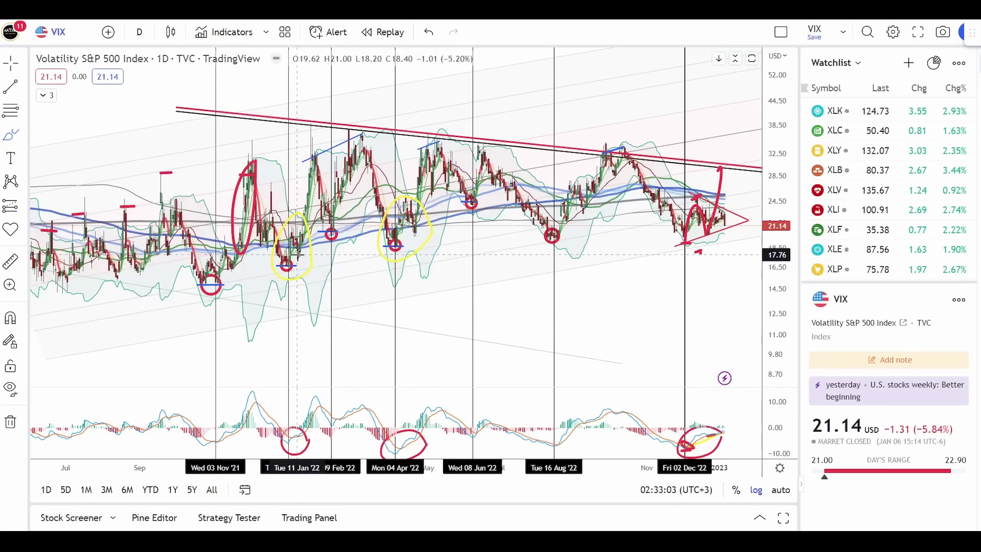
click(299, 255)
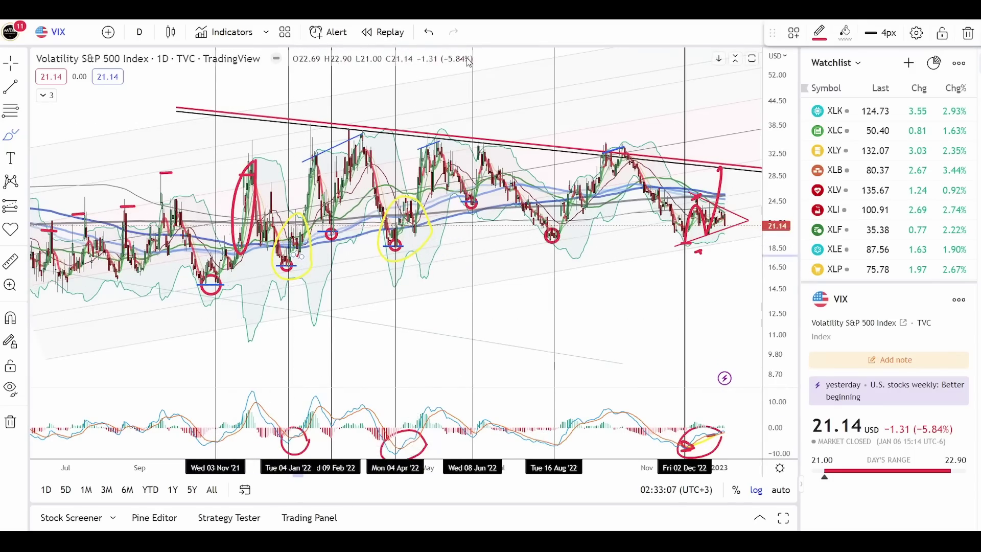
scroll(660, 230, up, 3)
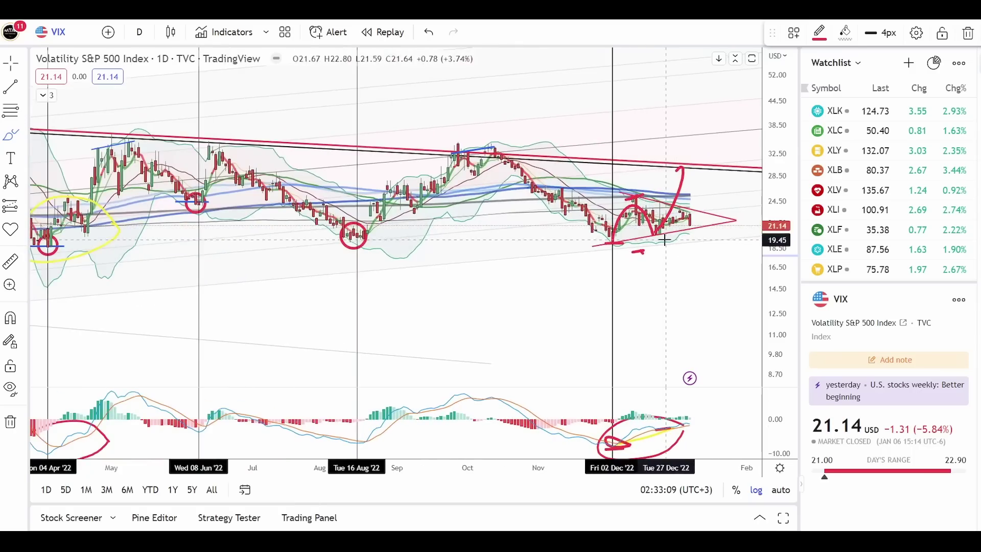
scroll(689, 302, right, 3)
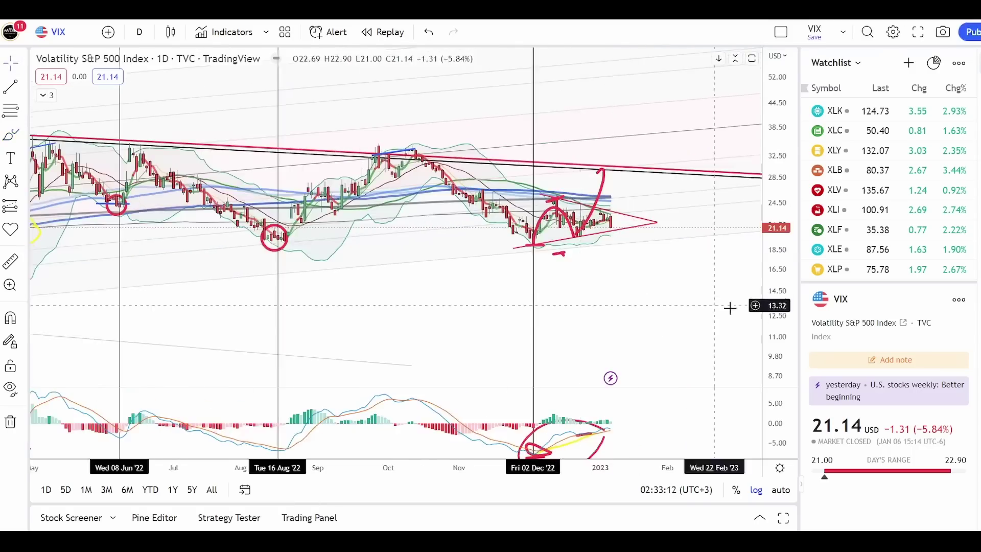
Brush a roughly horizontal level mark on the VIX near 22, from late December 2022 to mid January 2023.
scroll(605, 264, up, 2)
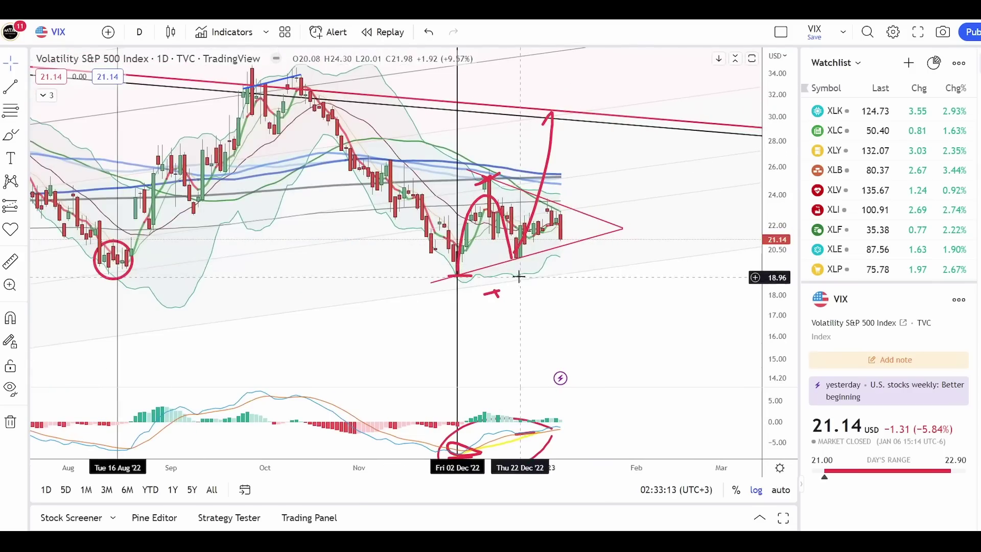
drag(587, 225, 538, 227)
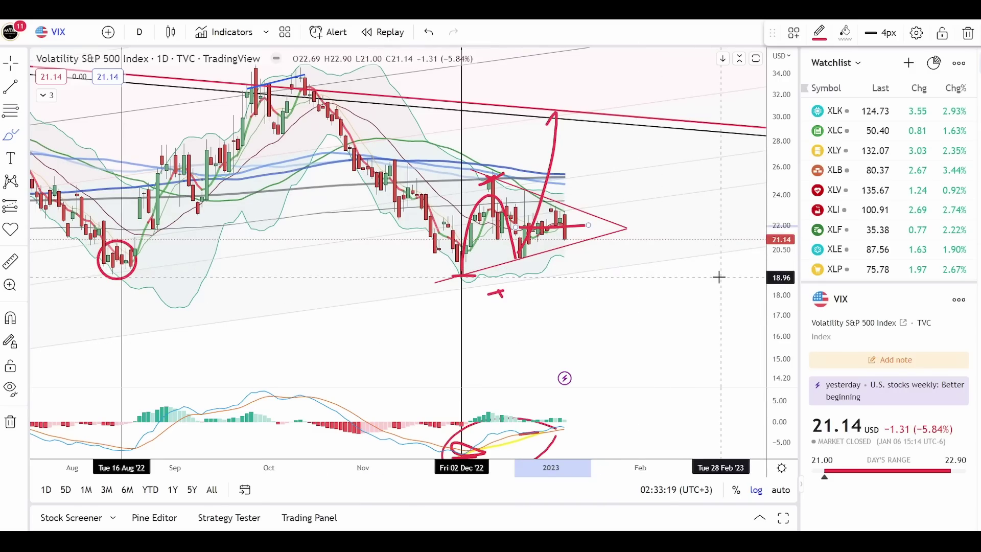
scroll(690, 272, down, 3)
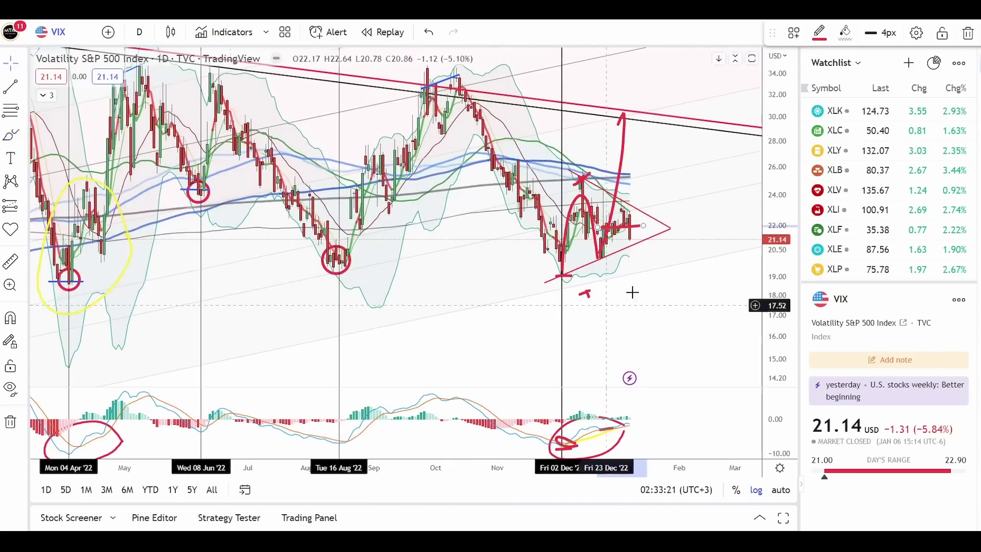
Switch to the SPY daily chart and examine the price action after the December 2022 highs against the falling trendline.
scroll(630, 286, down, 3)
scroll(648, 321, up, 3)
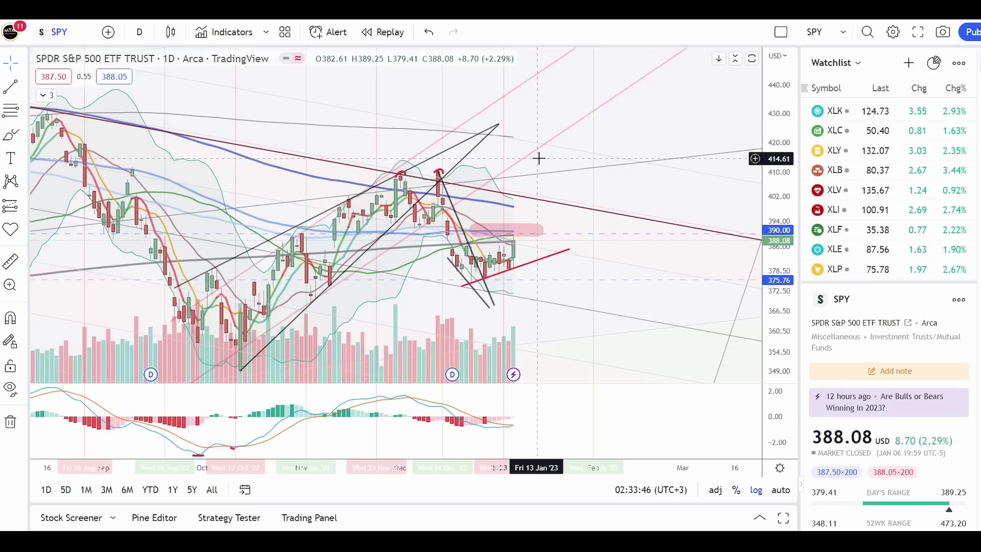
scroll(538, 158, down, 5)
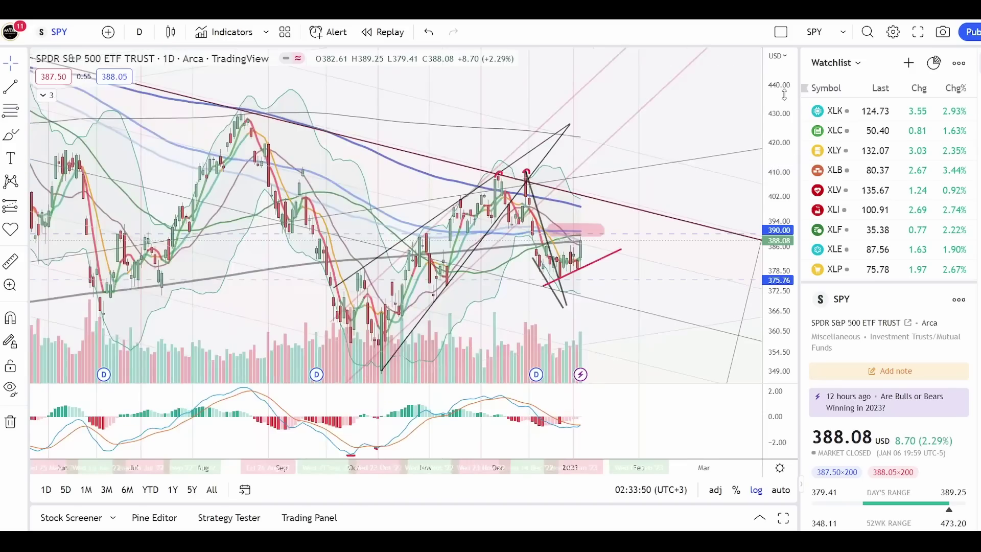
drag(713, 196, 611, 184)
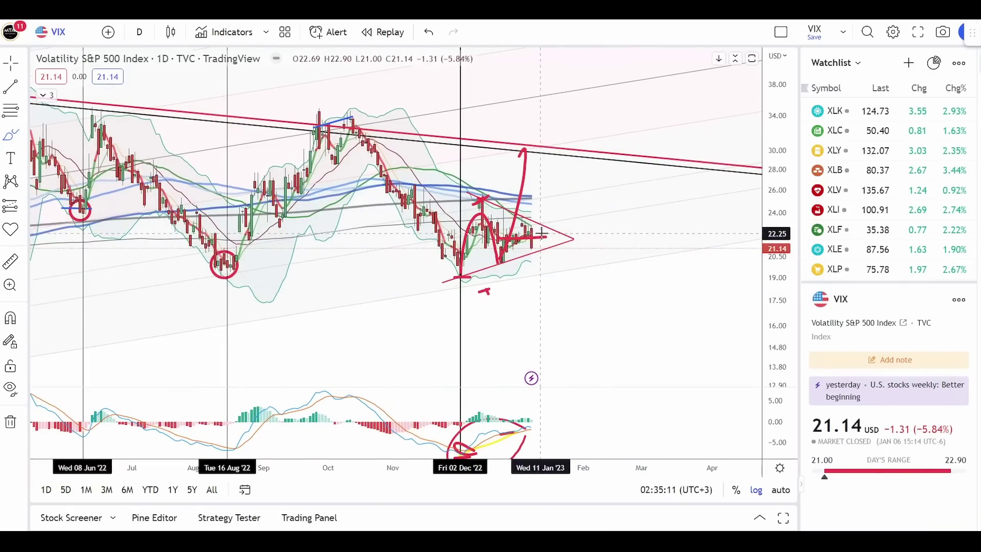
Back on the VIX chart, brush a January 2023 zigzag below 22, a drop to about 17, and a March rise to about 24.75.
mouse_move(538, 231)
mouse_down()
mouse_move(542, 253)
mouse_move(596, 252)
mouse_up()
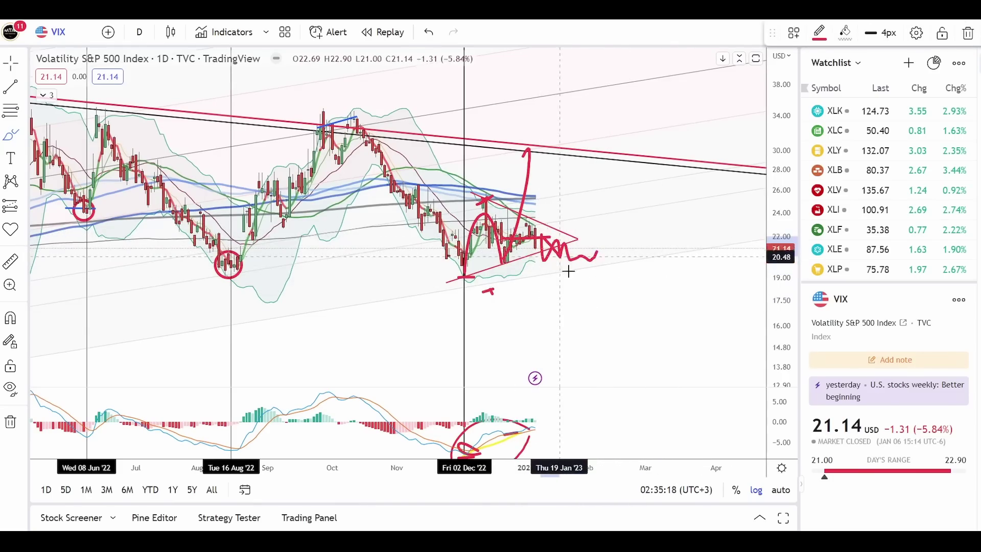
mouse_move(566, 261)
mouse_down()
mouse_move(587, 313)
mouse_move(683, 202)
mouse_move(672, 205)
mouse_up()
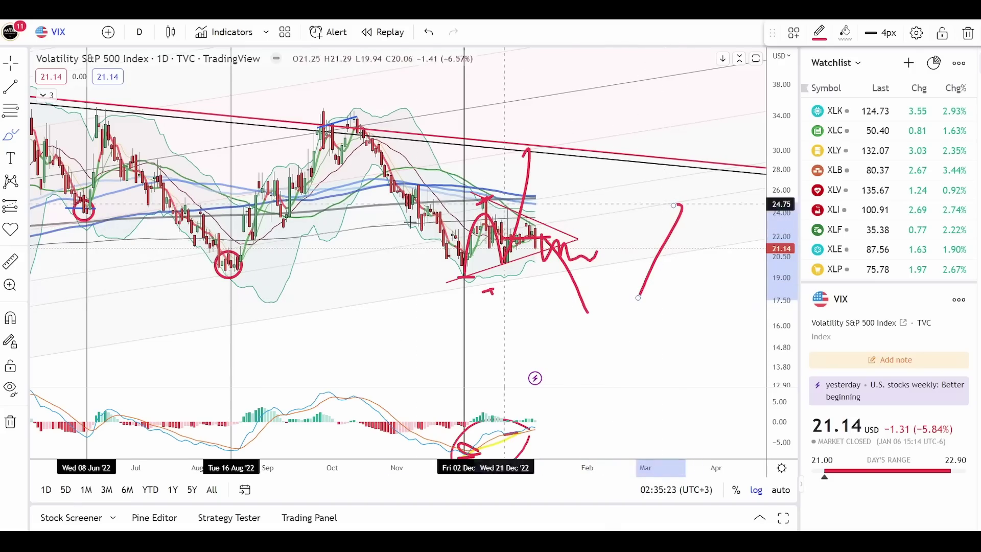
Open the HYG chart and brush a rising stroke under its rebound from late December 2022 to early January 2023.
text(HYG)
key(Return)
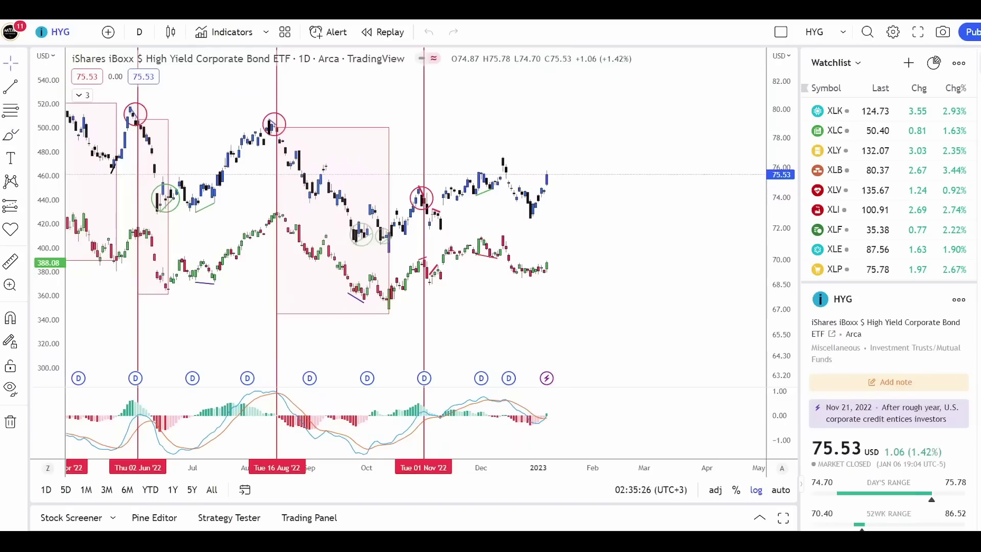
scroll(564, 207, up, 2)
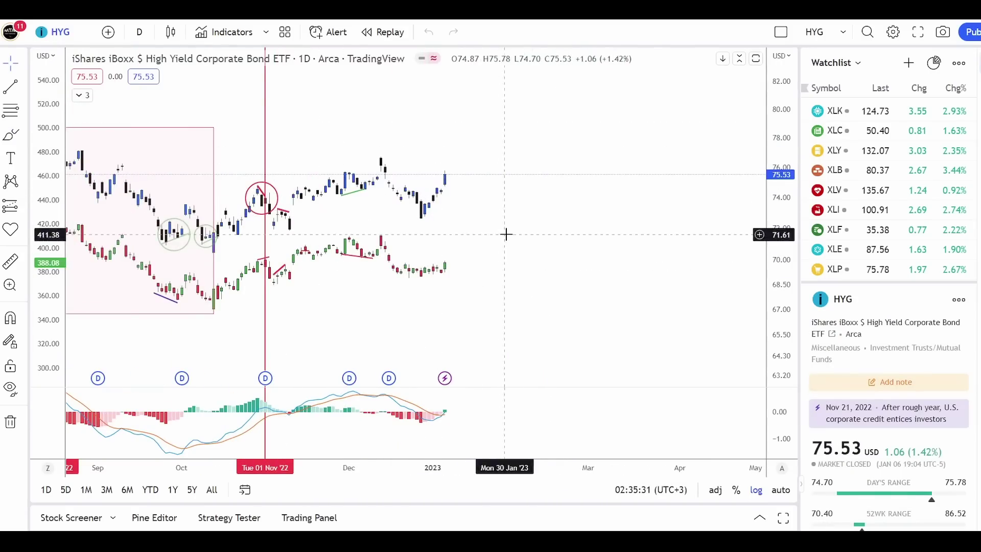
click(11, 135)
drag(451, 190, 425, 218)
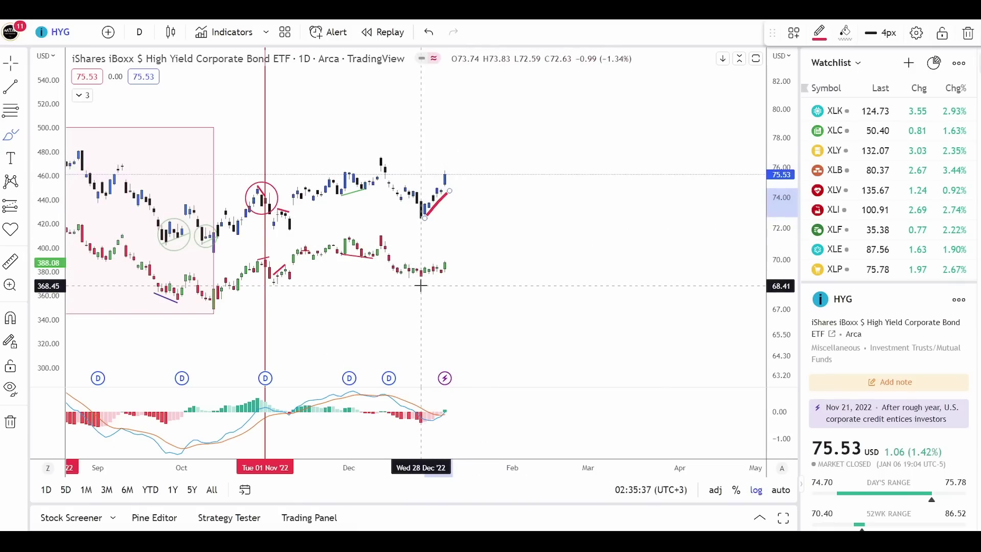
Brush level marks along the SPY overlay's late December 2022 range on the HYG chart, plus a projected rise out of it.
drag(417, 288, 506, 222)
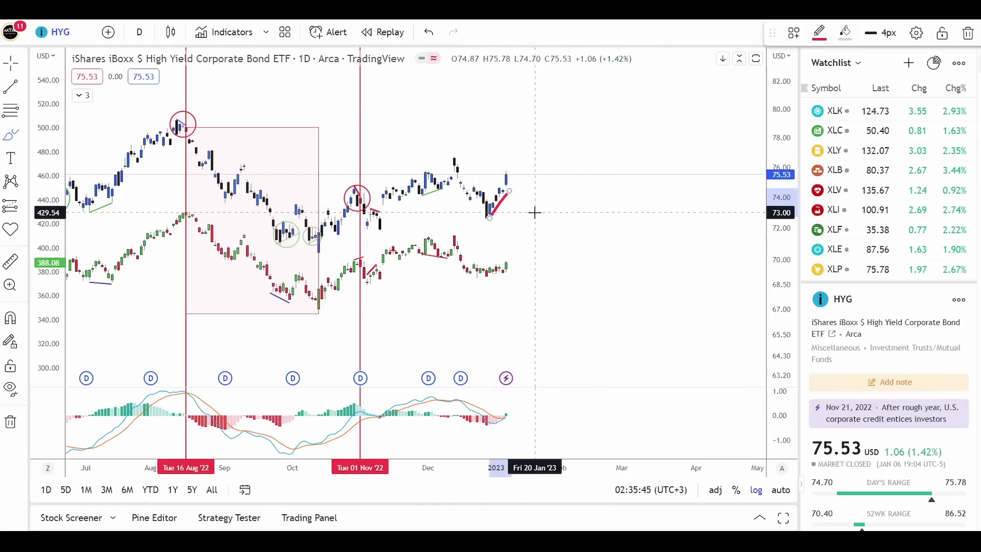
click(506, 269)
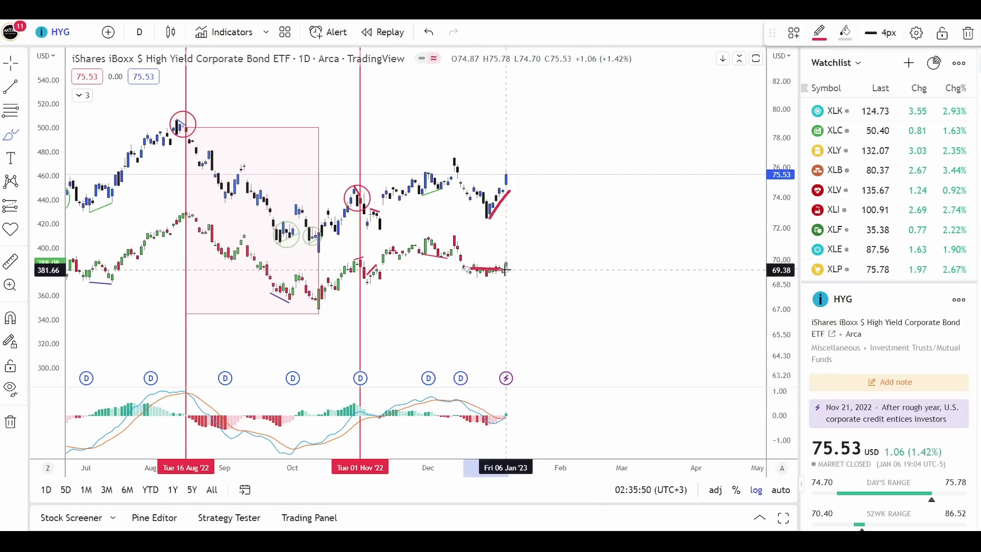
drag(506, 269, 522, 235)
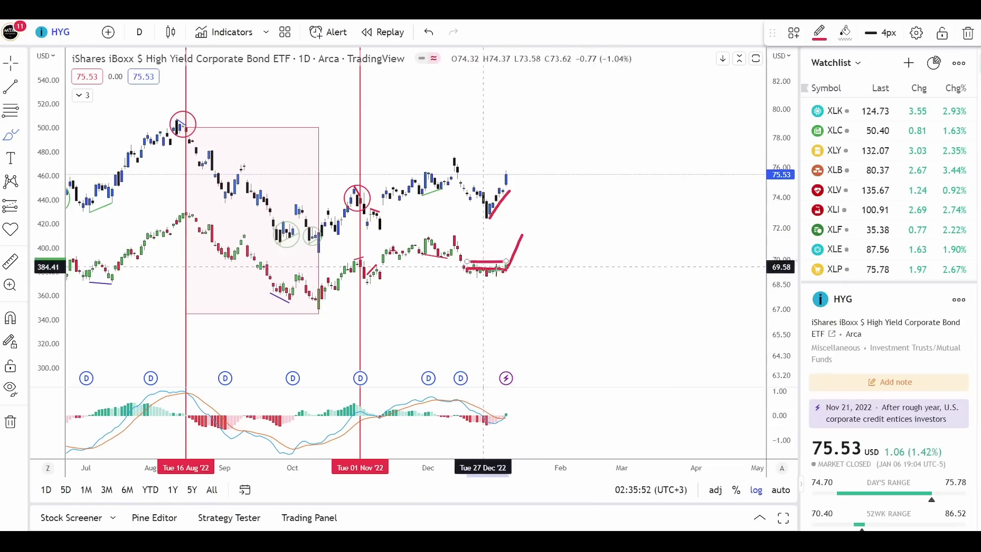
mouse_move(458, 275)
mouse_down()
mouse_move(509, 276)
mouse_move(519, 296)
mouse_move(512, 248)
mouse_up()
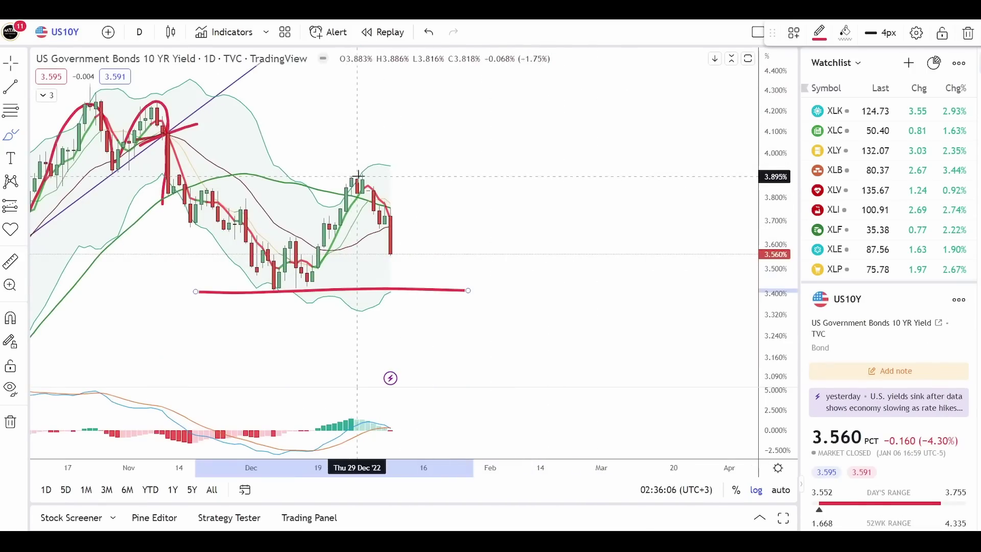
scroll(526, 220, down, 2)
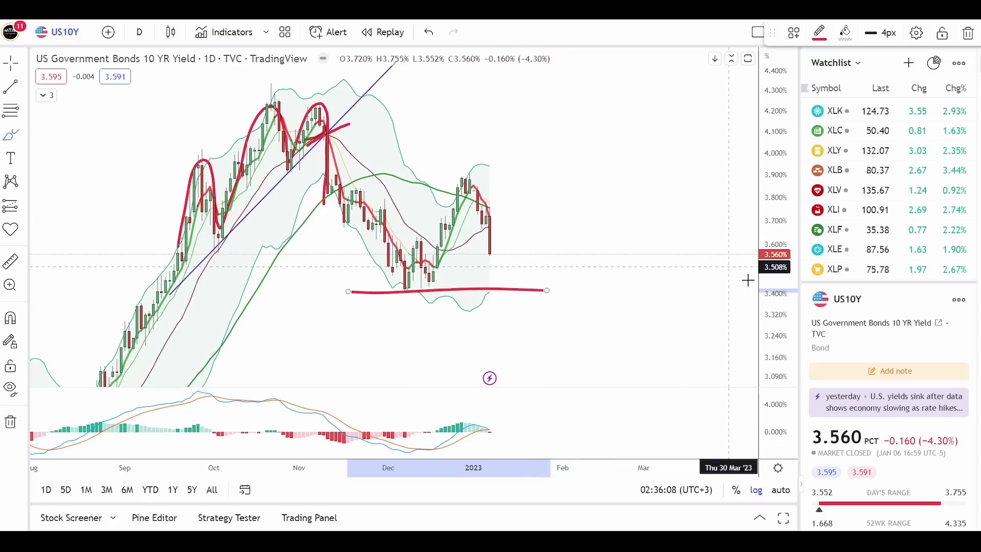
drag(773, 281, 774, 253)
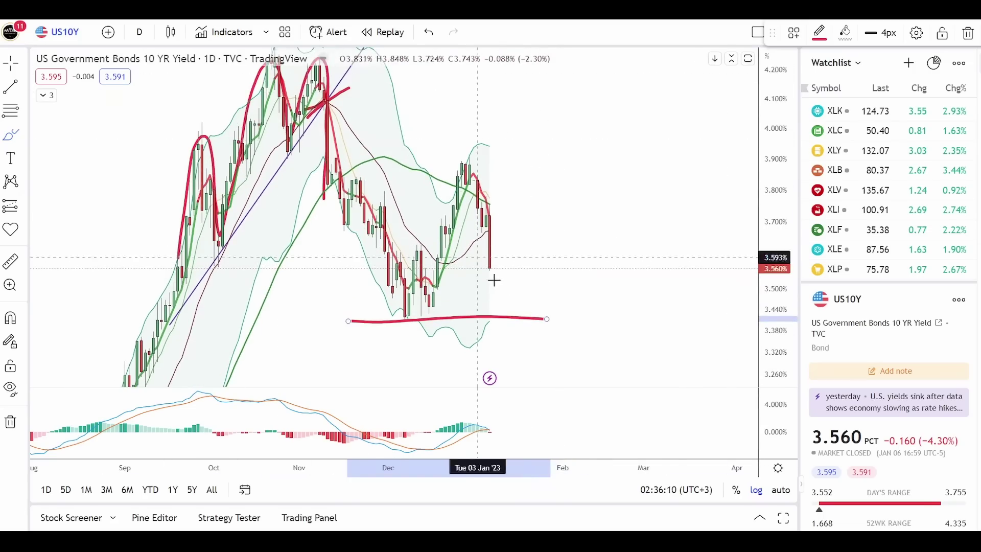
scroll(494, 280, up, 2)
drag(509, 275, 644, 268)
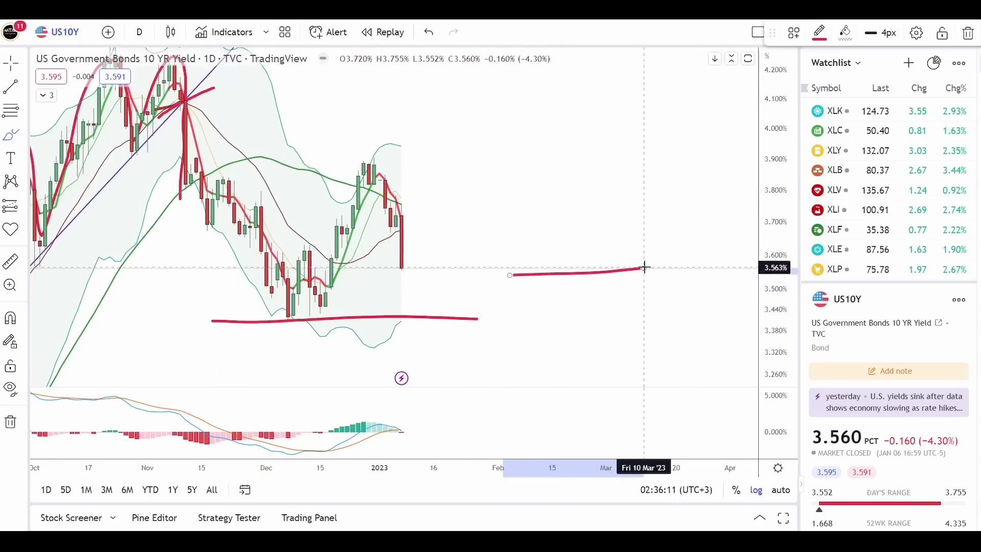
click(13, 65)
key(ctrl+z)
Brush a circle and a short level mark at the US10Y yield's late December 2022 high near 3.9%.
scroll(493, 197, down, 2)
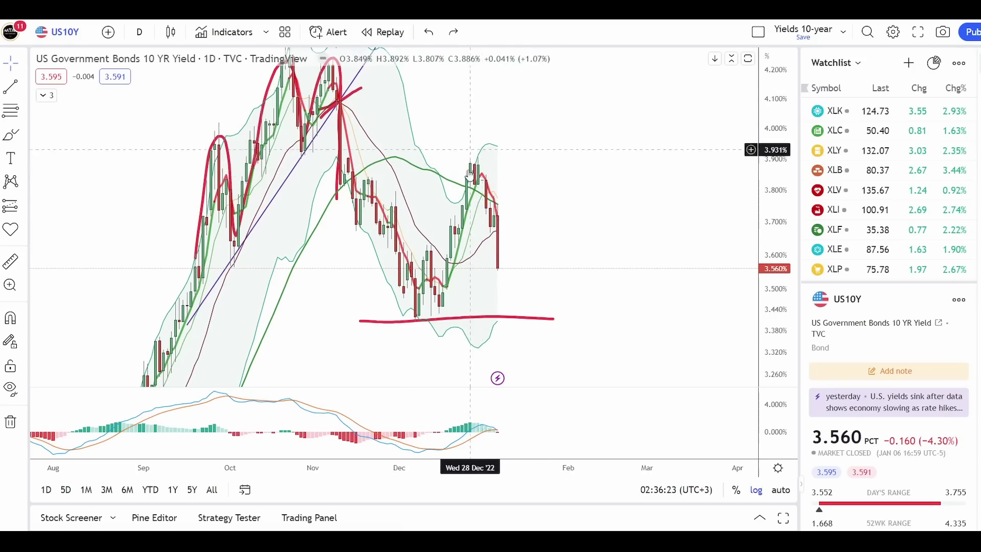
key(alt+shift+b)
mouse_move(466, 155)
mouse_down()
mouse_move(489, 163)
mouse_move(472, 188)
mouse_move(487, 161)
mouse_up()
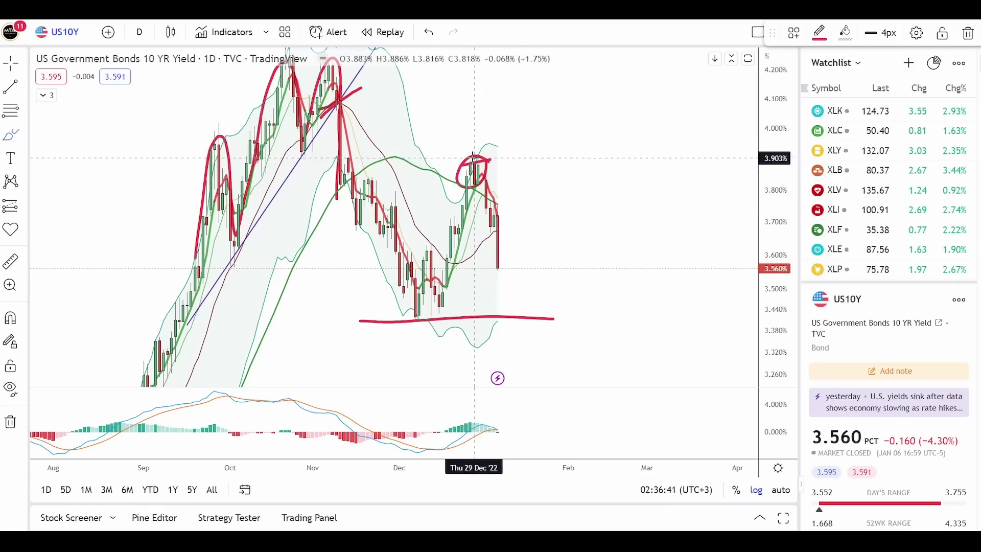
click(474, 158)
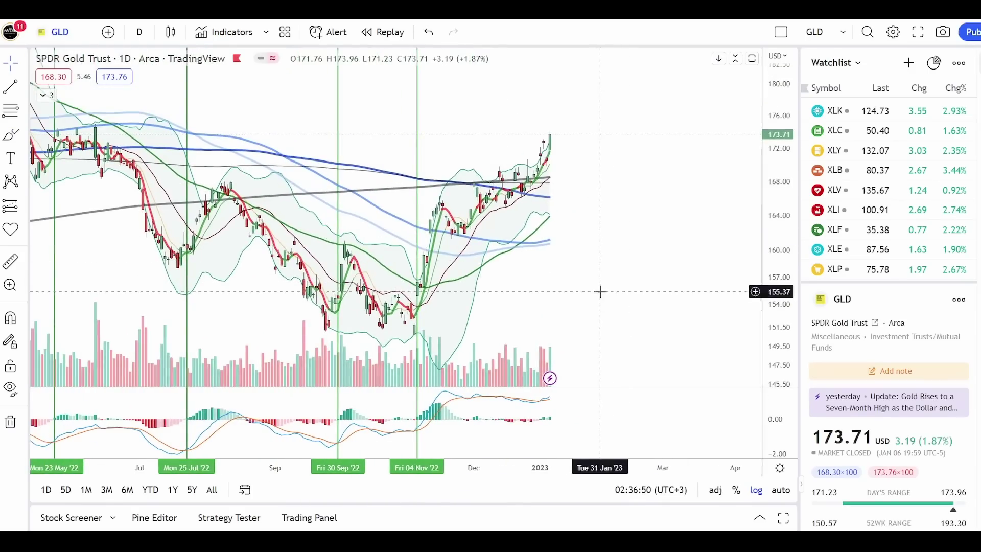
On the GLD daily chart, brush rising strokes on the rallies starting at the 23 May, 25 July, 30 September and 4 November 2022 lines.
scroll(574, 322, down, 2)
drag(574, 322, 646, 223)
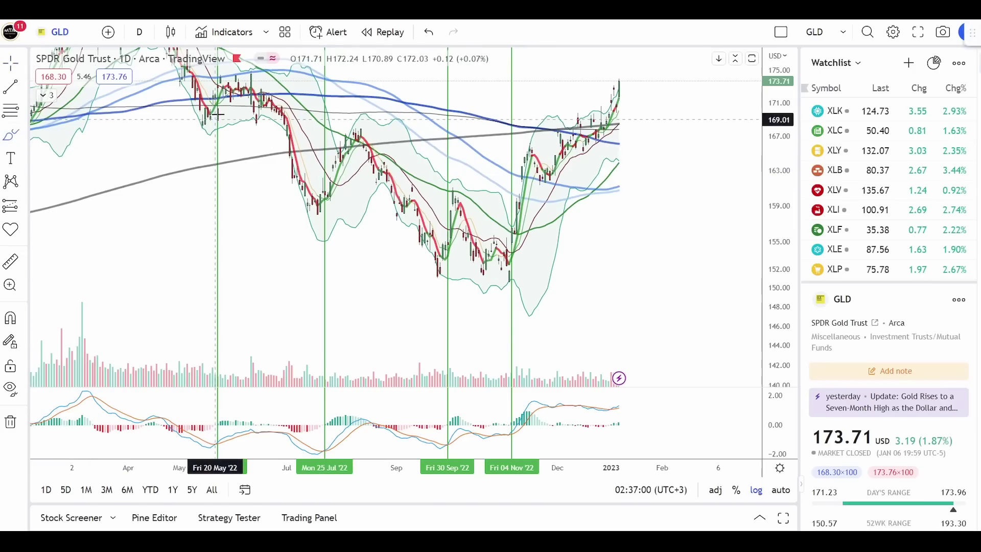
drag(217, 117, 240, 90)
drag(332, 199, 365, 125)
drag(443, 262, 466, 202)
drag(511, 277, 535, 166)
Overlay SPY on the GLD chart and brush matching rising strokes on its May, July, October and November 2022 rallies.
click(108, 32)
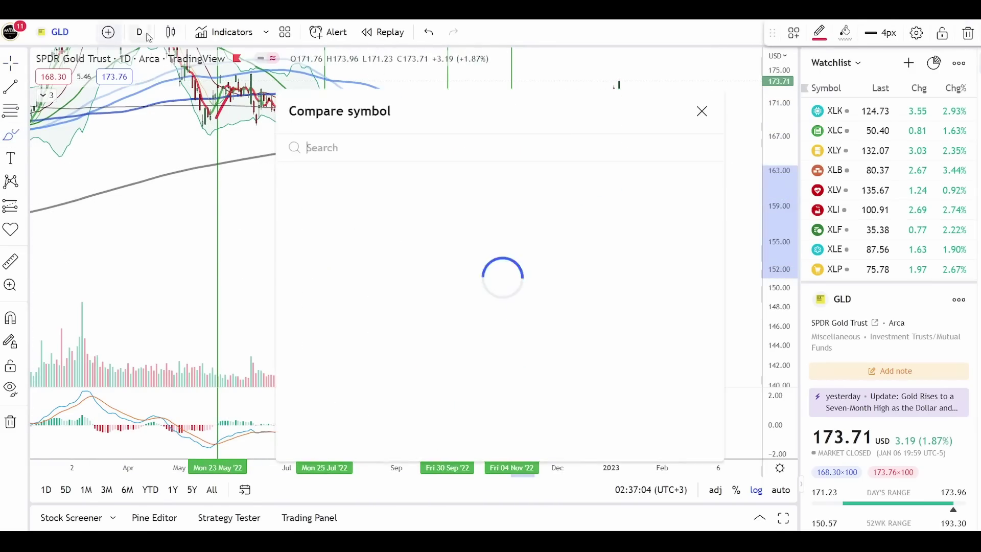
click(702, 112)
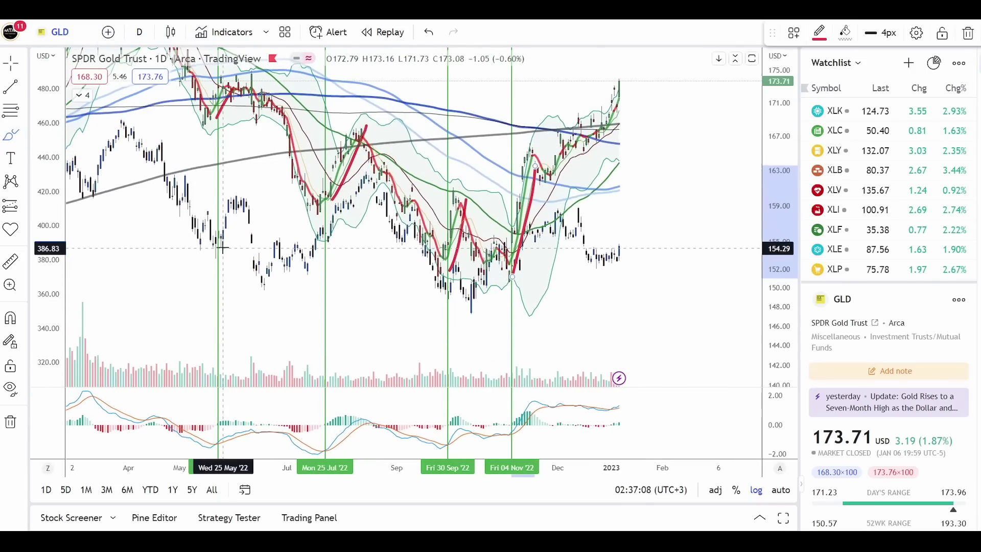
drag(222, 247, 229, 189)
drag(308, 269, 364, 170)
drag(447, 298, 463, 260)
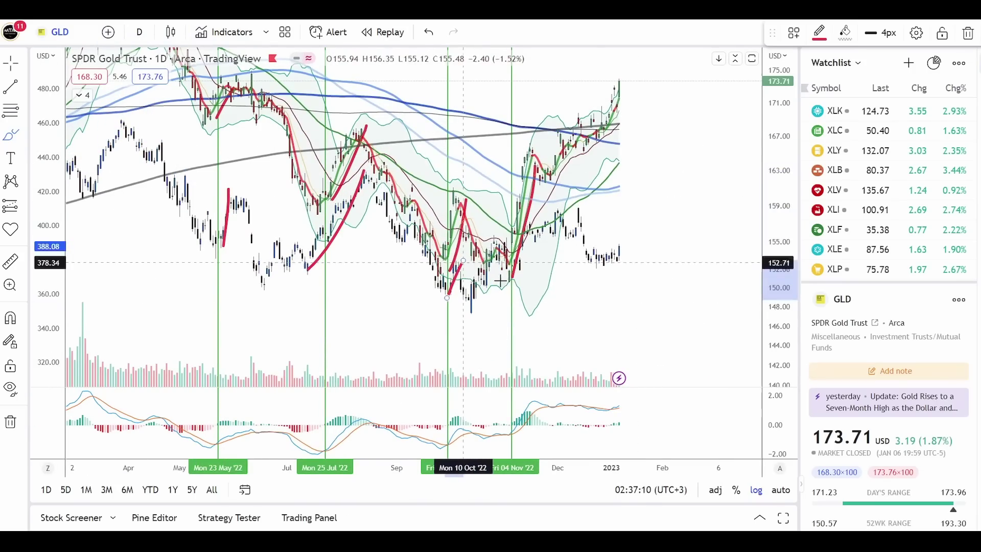
drag(501, 300, 553, 213)
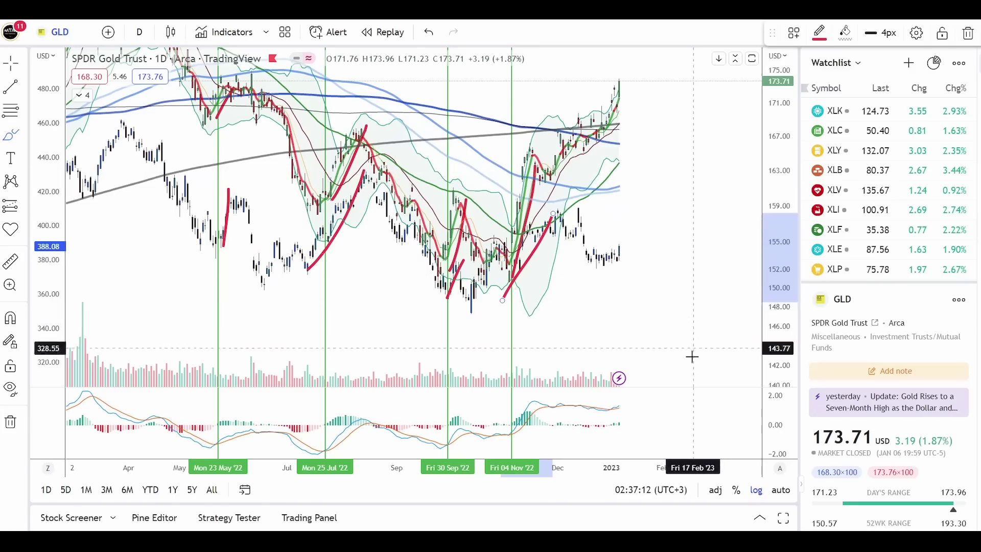
Brush a loop around GLD's early January 2023 MACD lines and a short projected rise on the SPY overlay to about 400.
mouse_move(624, 410)
mouse_down()
mouse_move(604, 403)
mouse_move(611, 412)
mouse_move(623, 404)
mouse_up()
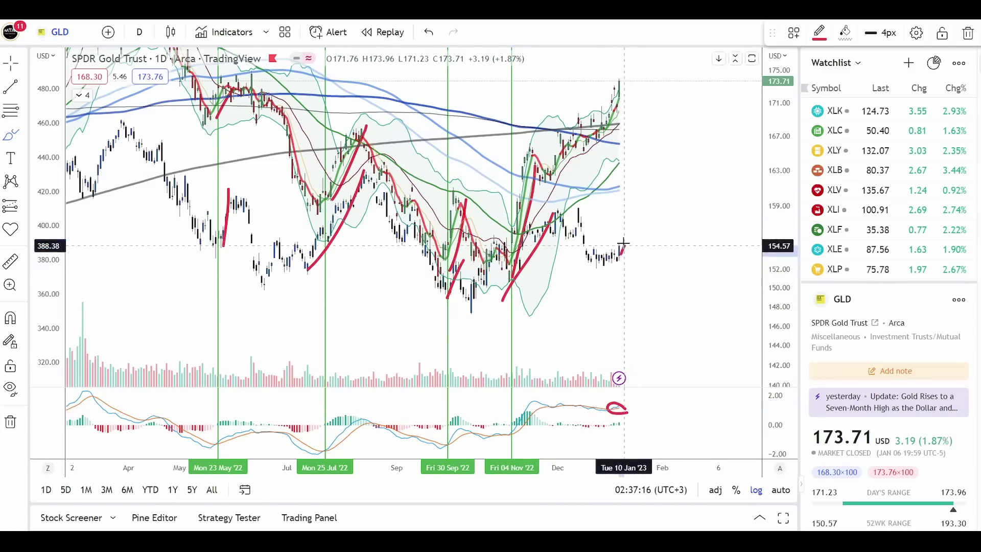
drag(623, 243, 630, 222)
scroll(661, 96, up, 2)
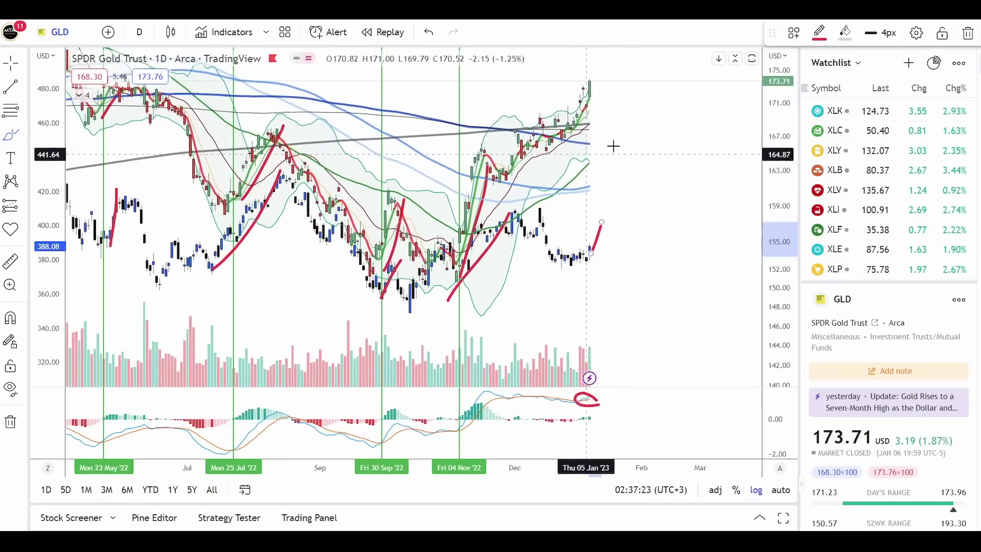
scroll(610, 164, down, 1)
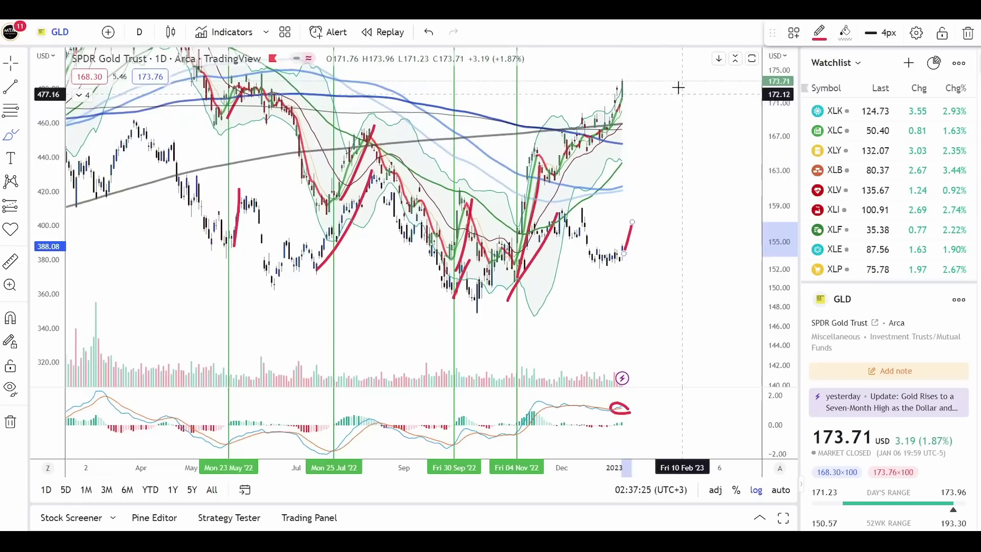
Brush a level mark at GLD's May 2022 high, a falling line over the November–January MACD peaks, and a projected price drop from about 175.
scroll(636, 70, down, 2)
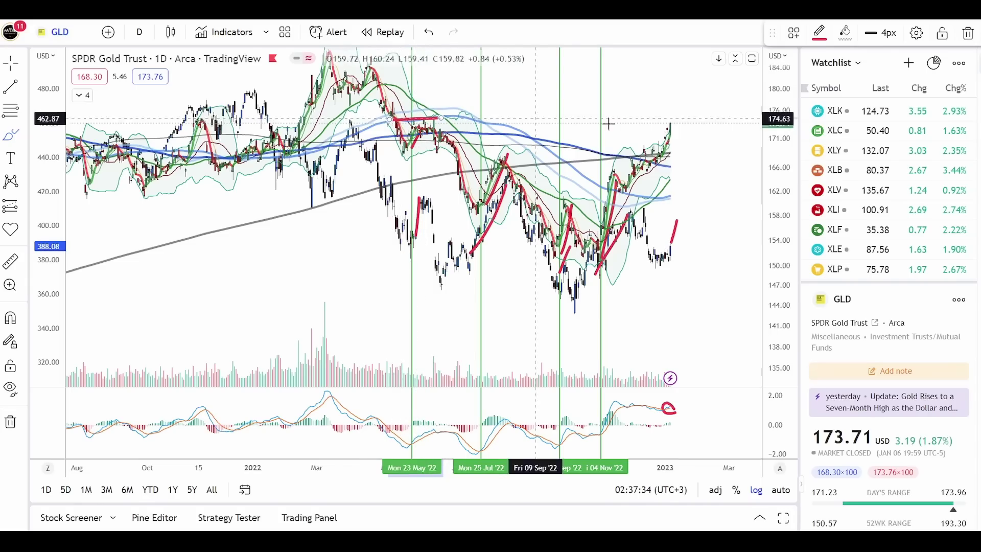
mouse_move(685, 114)
mouse_down()
mouse_move(677, 121)
mouse_move(691, 125)
mouse_up()
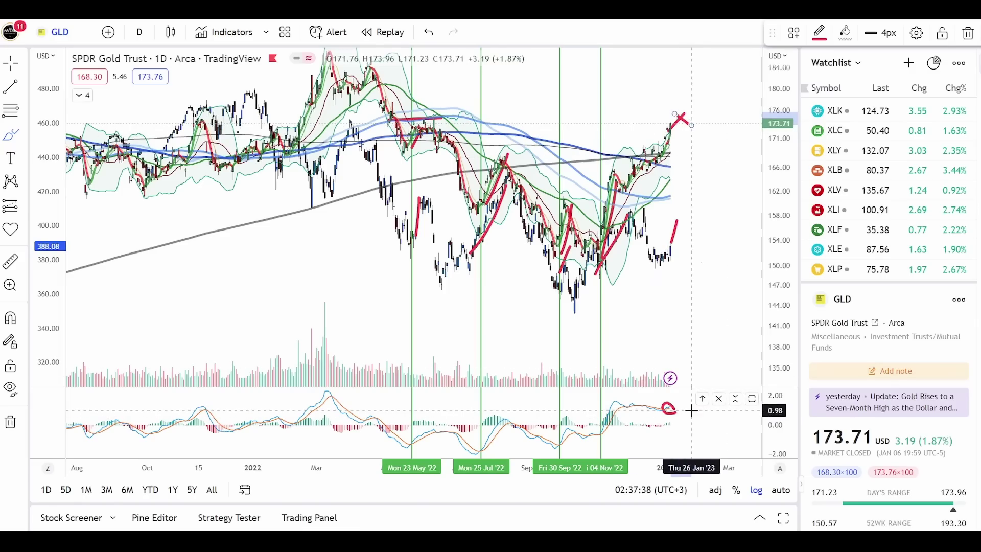
drag(678, 406, 613, 398)
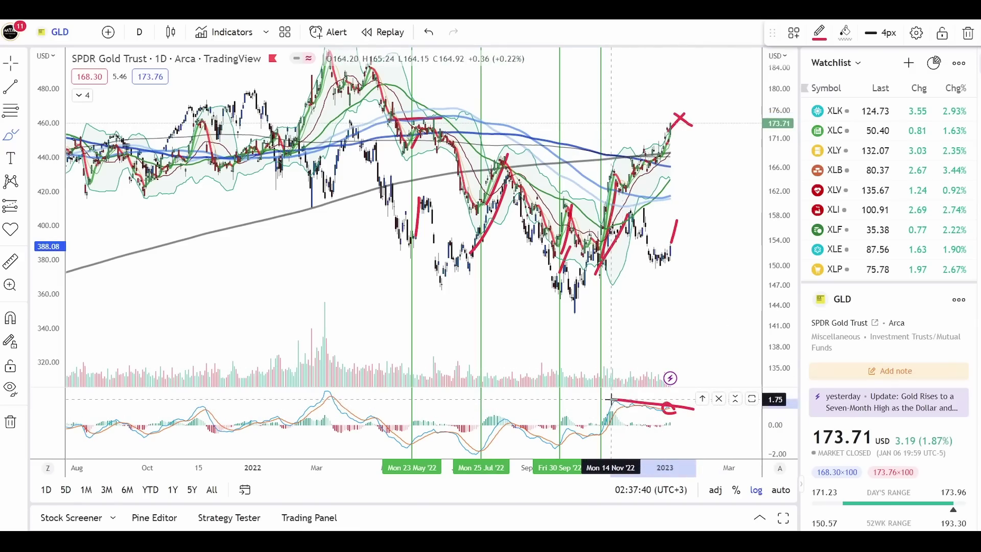
drag(687, 122, 710, 197)
Brush a level line at about 160 on GLD from November 2022 to about March 2023 and a projected path from the January high.
scroll(696, 247, up, 3)
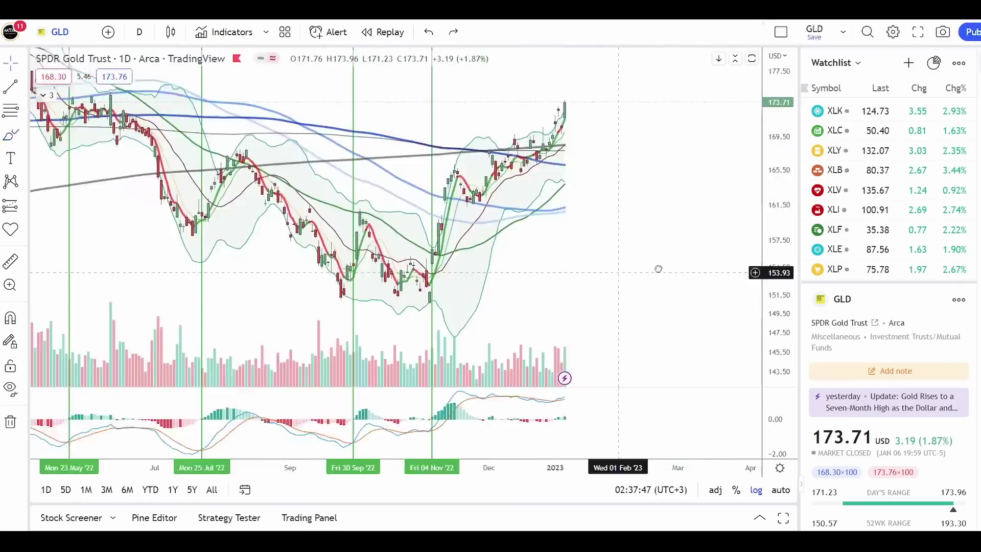
scroll(643, 263, up, 2)
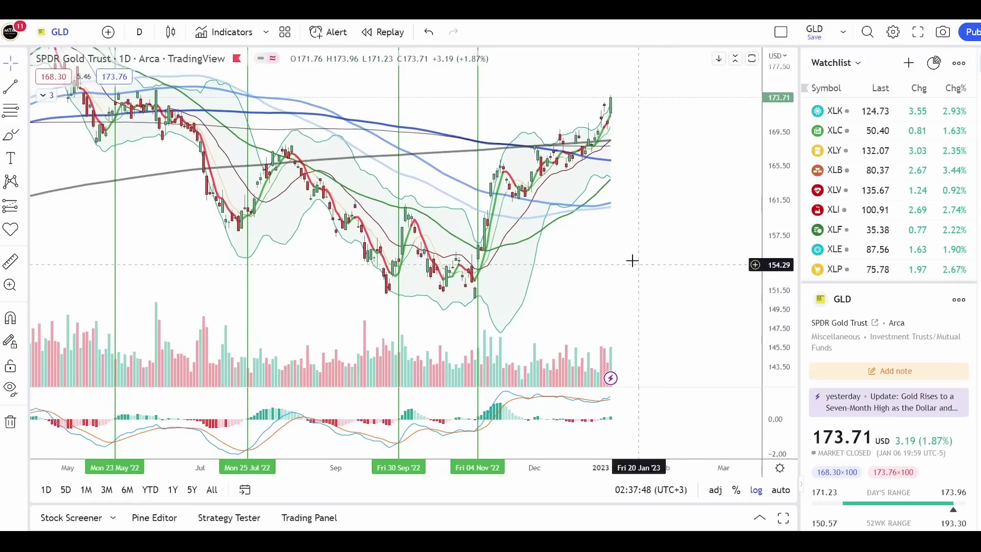
click(11, 135)
drag(537, 219, 462, 219)
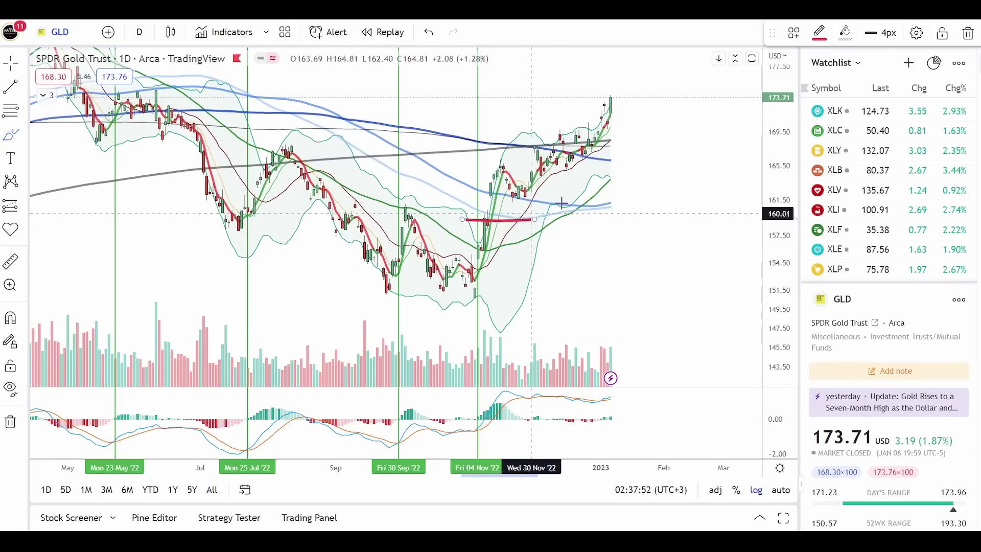
drag(722, 215, 547, 218)
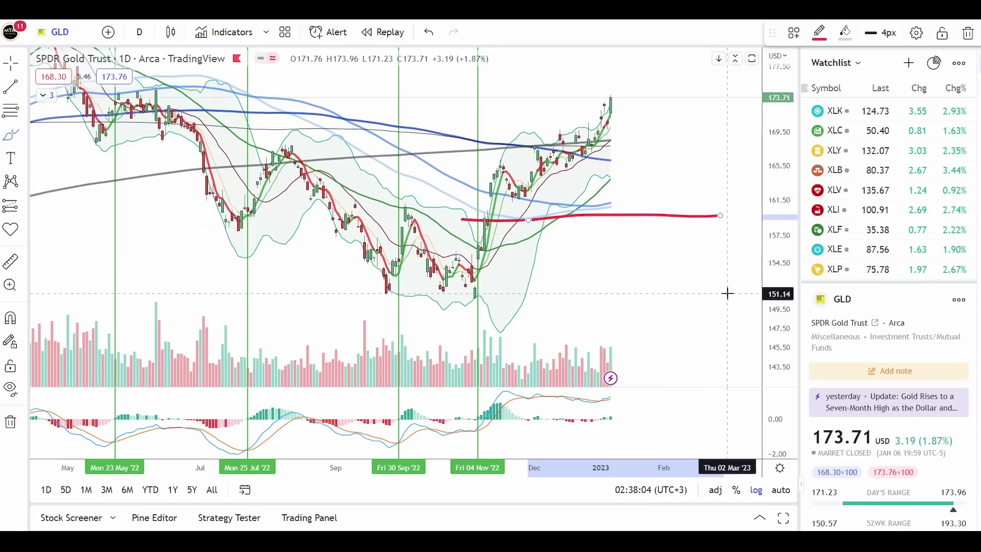
mouse_move(611, 105)
mouse_down()
mouse_move(619, 136)
mouse_move(707, 70)
mouse_up()
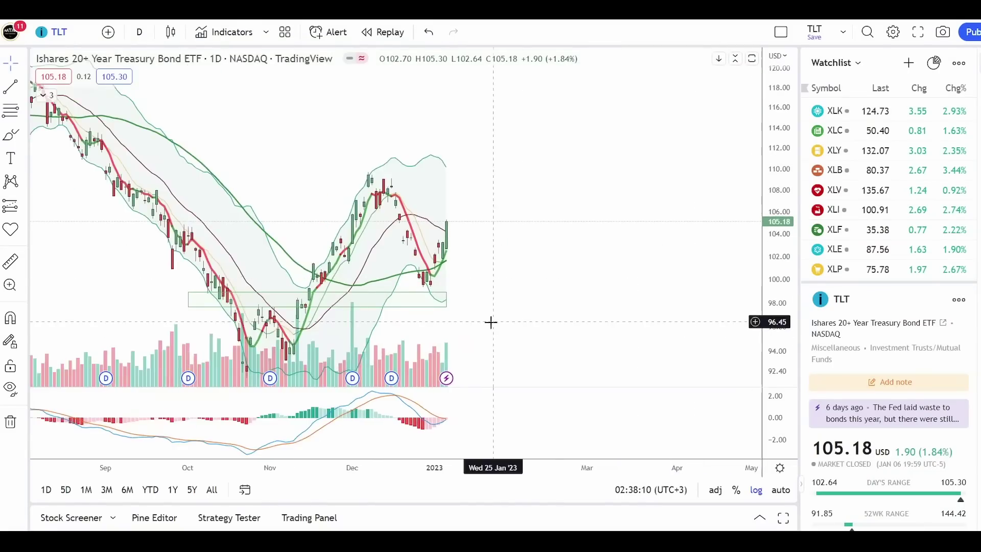
On the TLT daily chart, brush a projected hump from about 99 to 108 and back, plus a falling line and small hump on the MACD.
drag(491, 322, 631, 286)
click(588, 267)
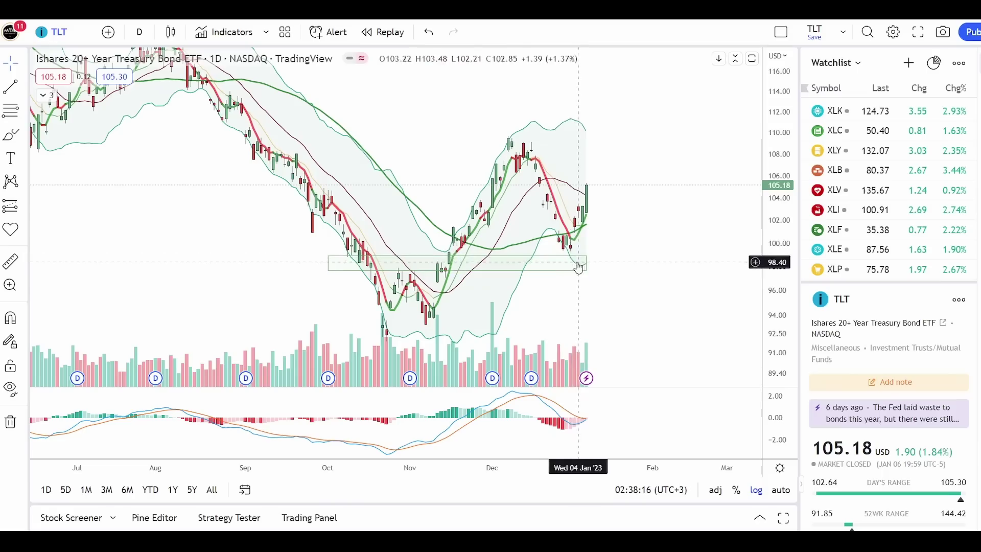
click(566, 253)
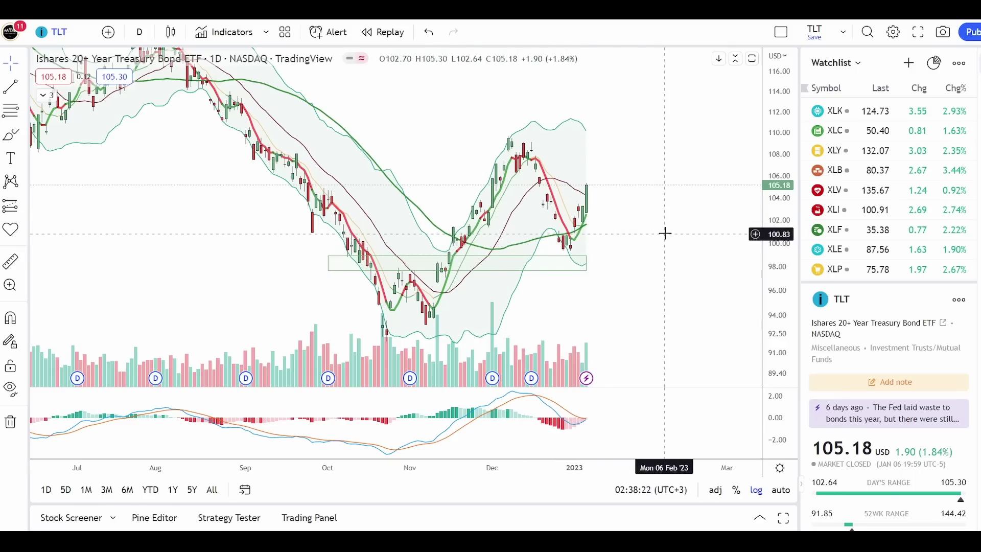
click(10, 135)
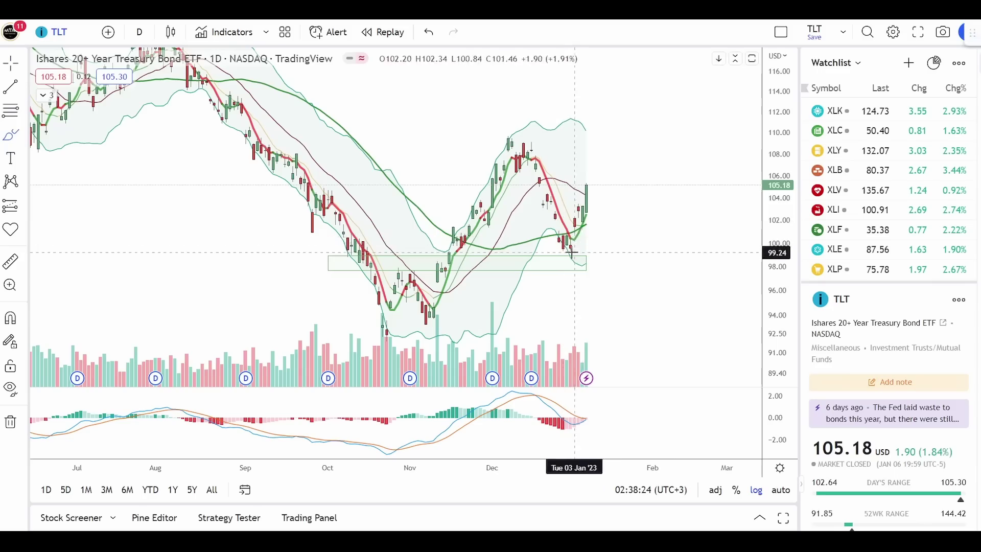
mouse_move(572, 250)
mouse_down()
mouse_move(594, 192)
mouse_move(661, 250)
mouse_up()
mouse_move(587, 416)
mouse_down()
mouse_move(635, 416)
mouse_move(508, 390)
mouse_up()
Brush a falling resistance line over TLT's December peak, a projected dip to about 97.5 and rally to about 115, and a level mark below.
drag(673, 160, 457, 133)
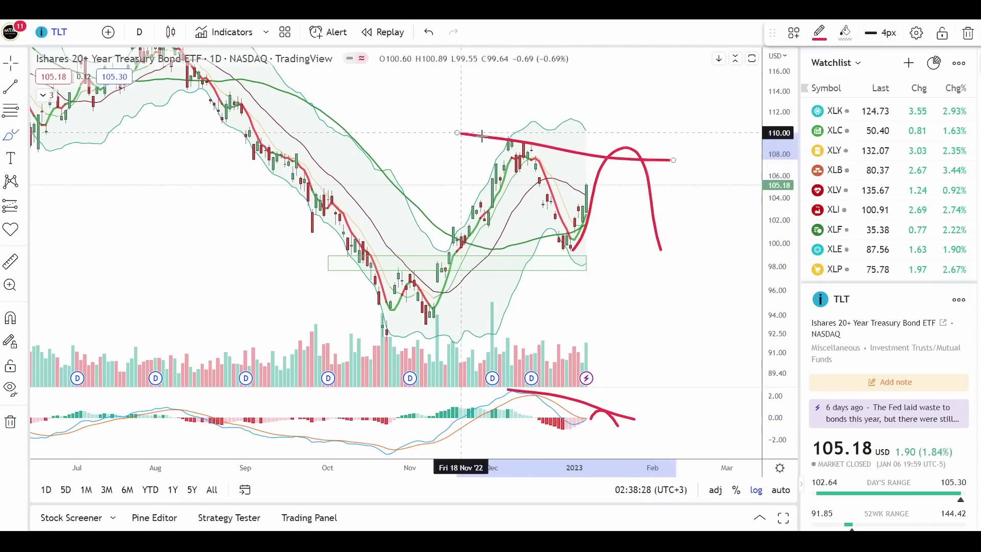
mouse_move(640, 164)
mouse_down()
mouse_move(677, 273)
mouse_move(731, 158)
mouse_move(744, 77)
mouse_up()
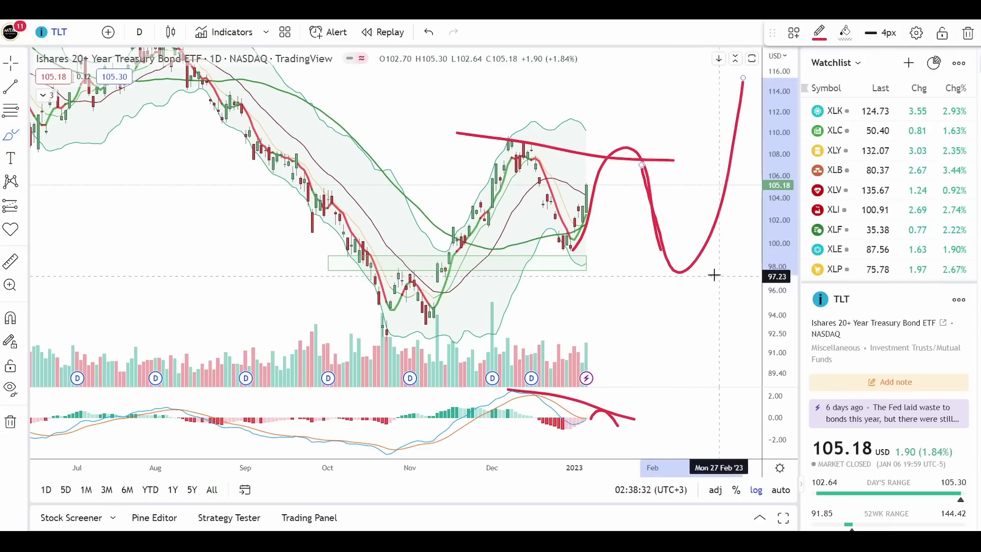
drag(734, 270, 603, 268)
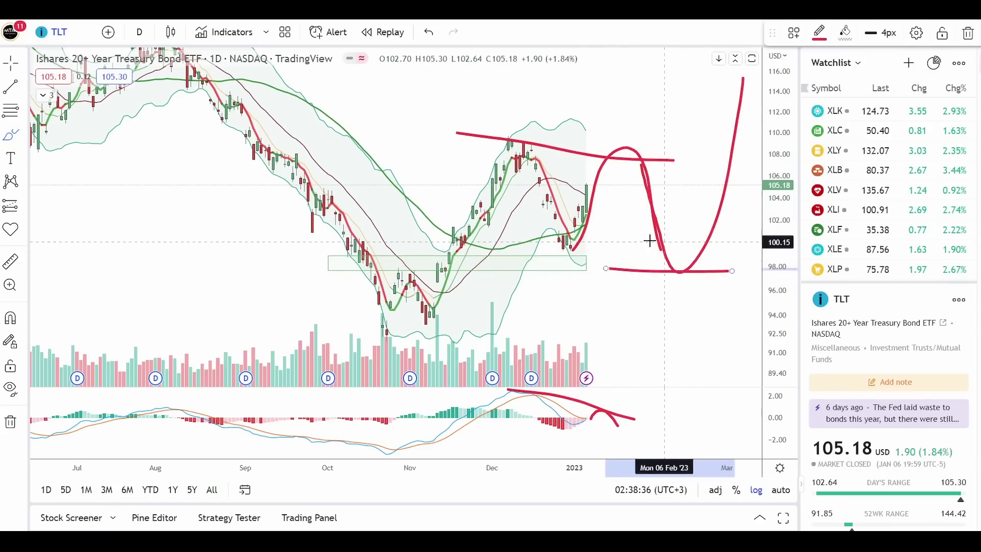
Switch to the DXY daily chart and brush a rounded base up to about 107, with strokes and range lines around the late December 2022 prices.
key(ctrl+Tab)
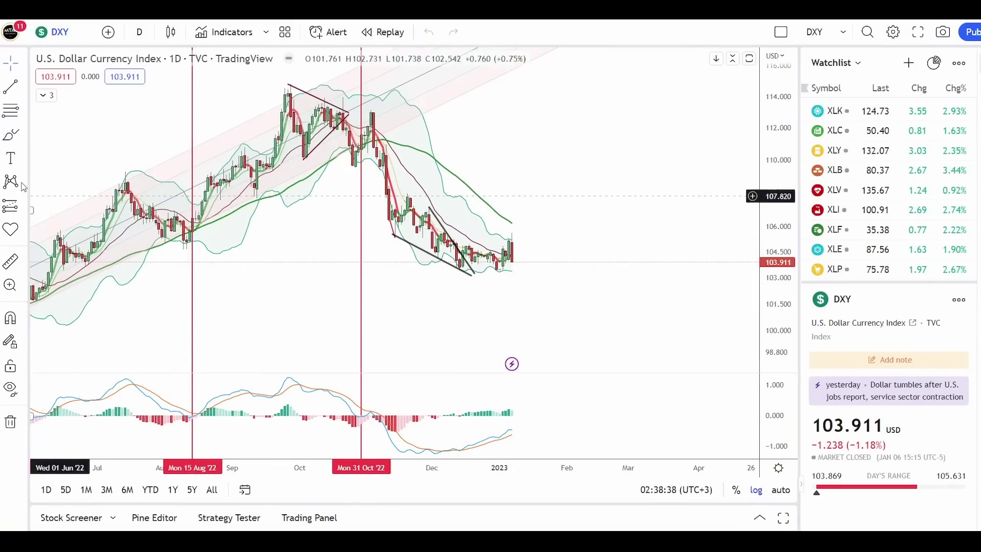
scroll(598, 466, down, 3)
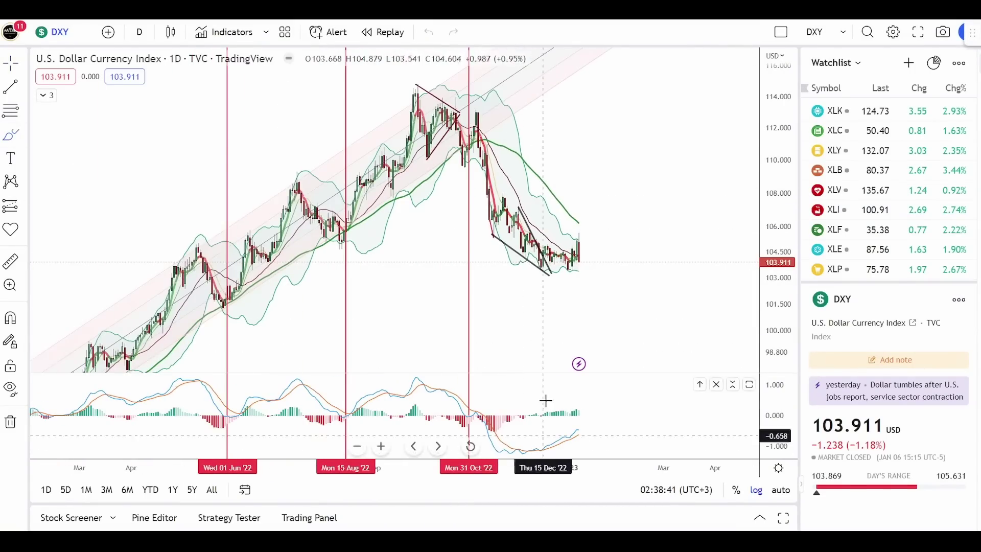
mouse_move(490, 190)
mouse_down()
mouse_move(531, 254)
mouse_move(585, 232)
mouse_move(592, 206)
mouse_up()
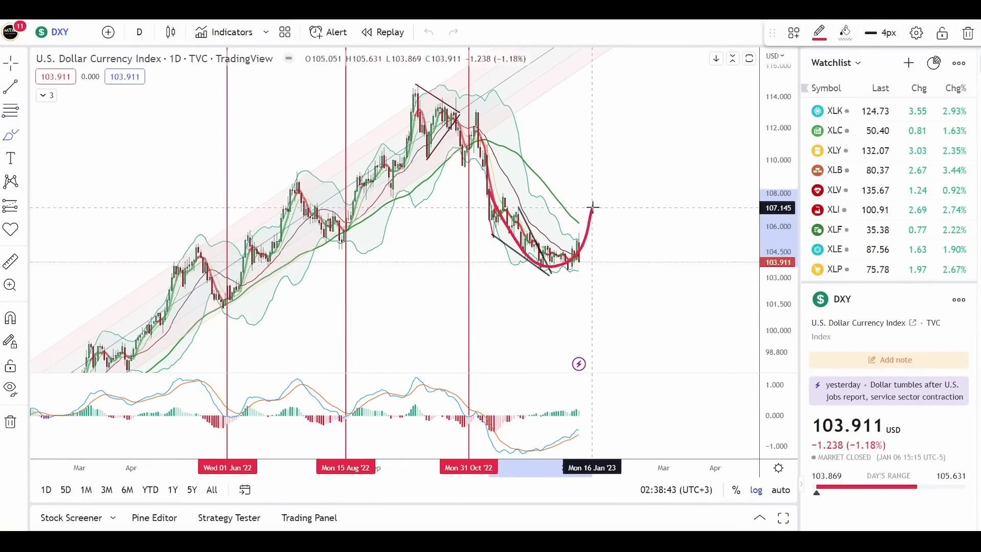
scroll(368, 256, up, 3)
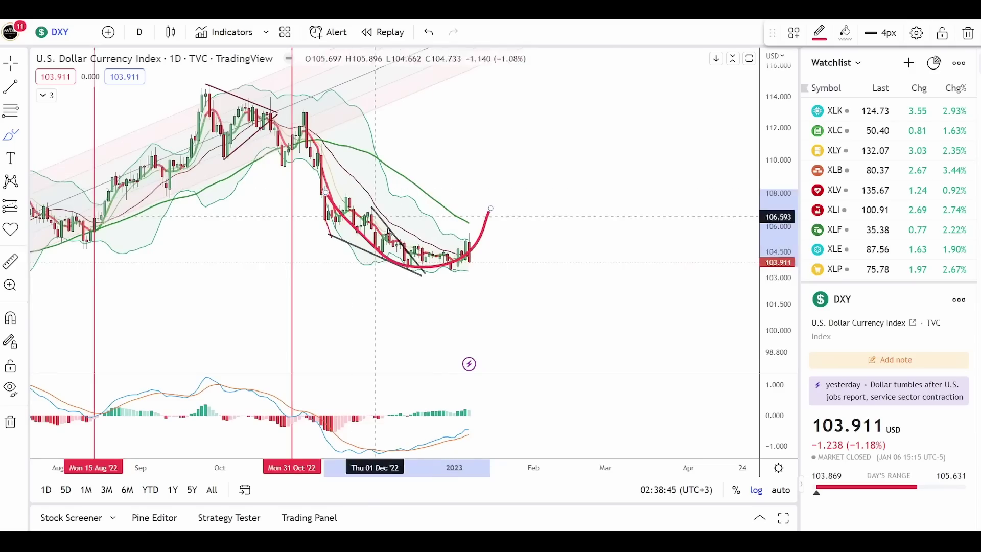
click(412, 247)
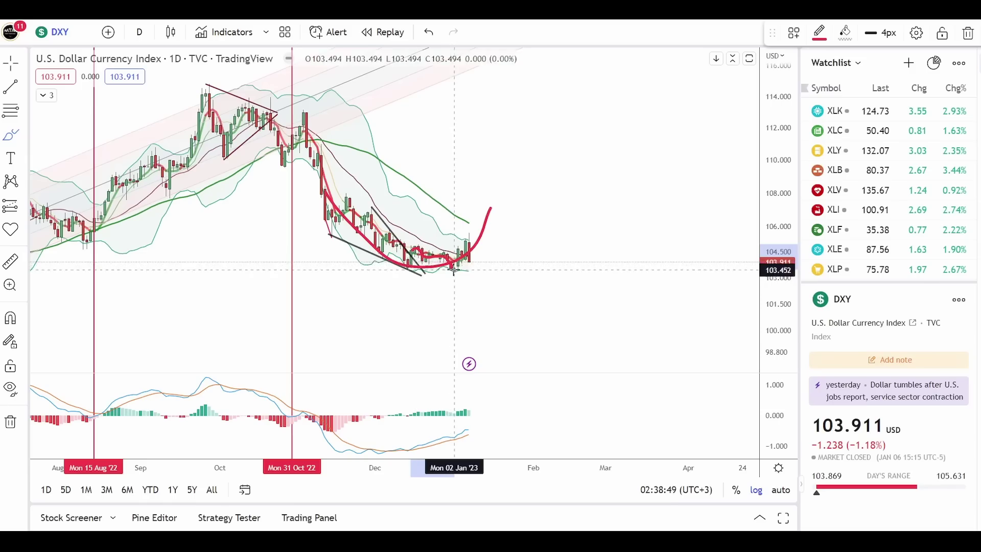
mouse_move(404, 244)
mouse_down()
mouse_move(491, 245)
mouse_move(408, 269)
mouse_up()
scroll(567, 269, down, 3)
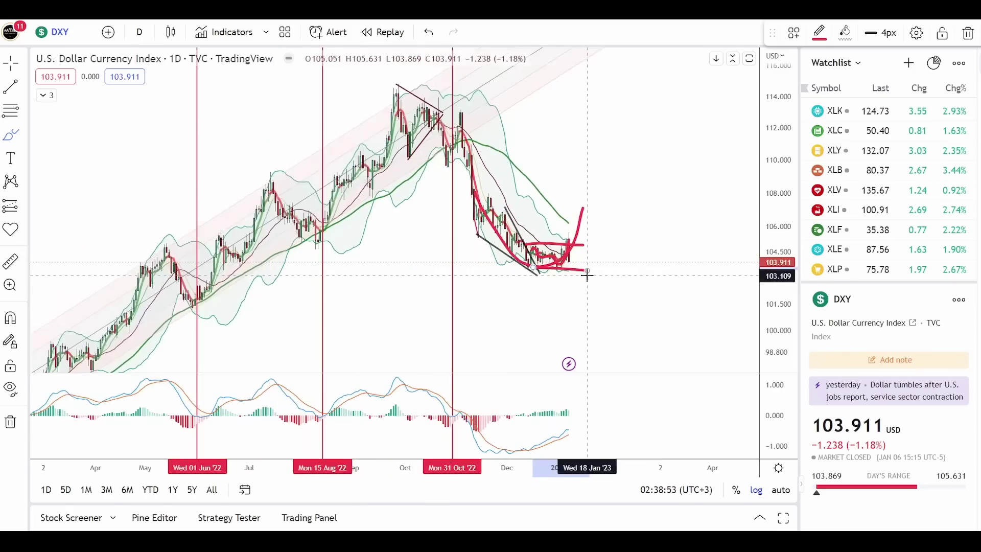
scroll(661, 210, up, 3)
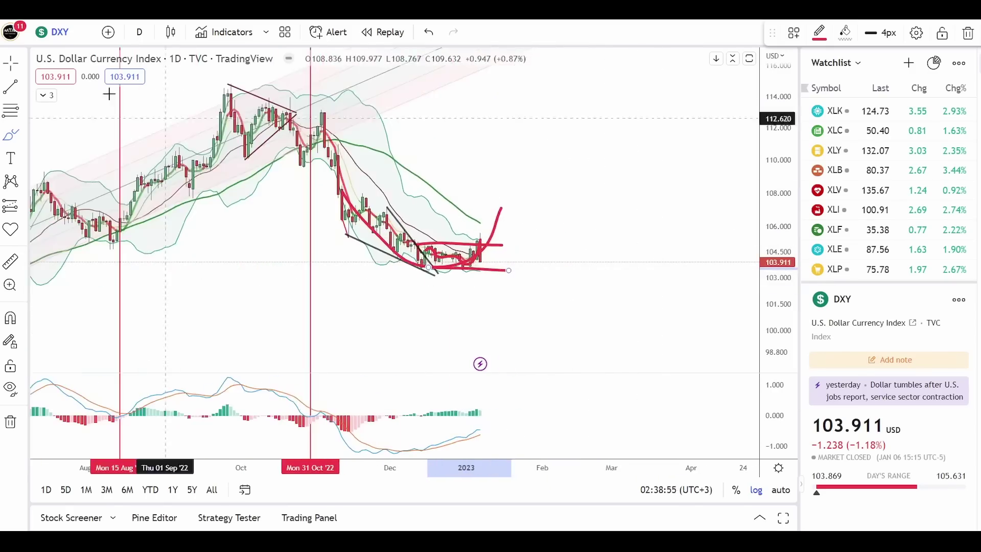
click(10, 64)
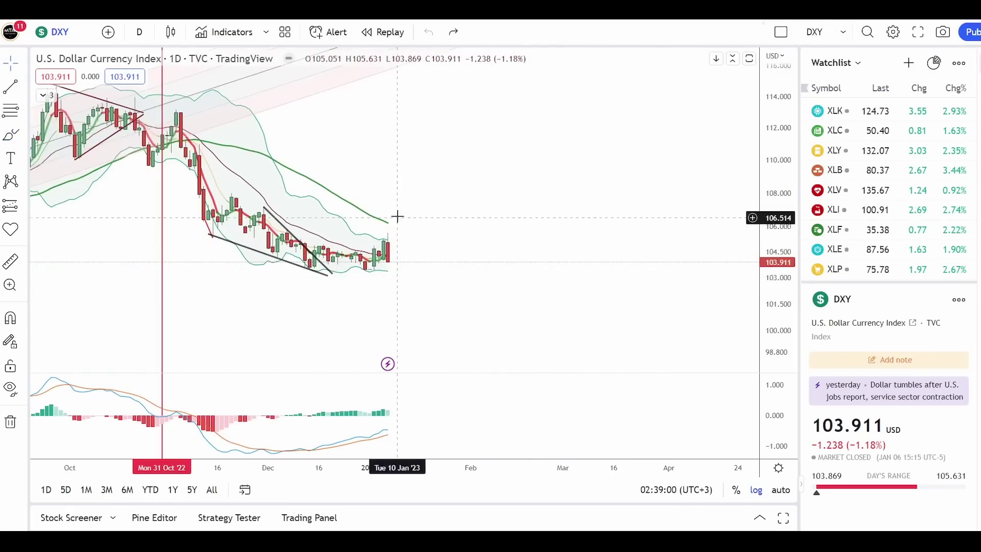
Brush a projected DXY dip to about 102.5 and rebound with a falling line under the lows, and a matching MACD dip with a base line.
scroll(538, 309, down, 3)
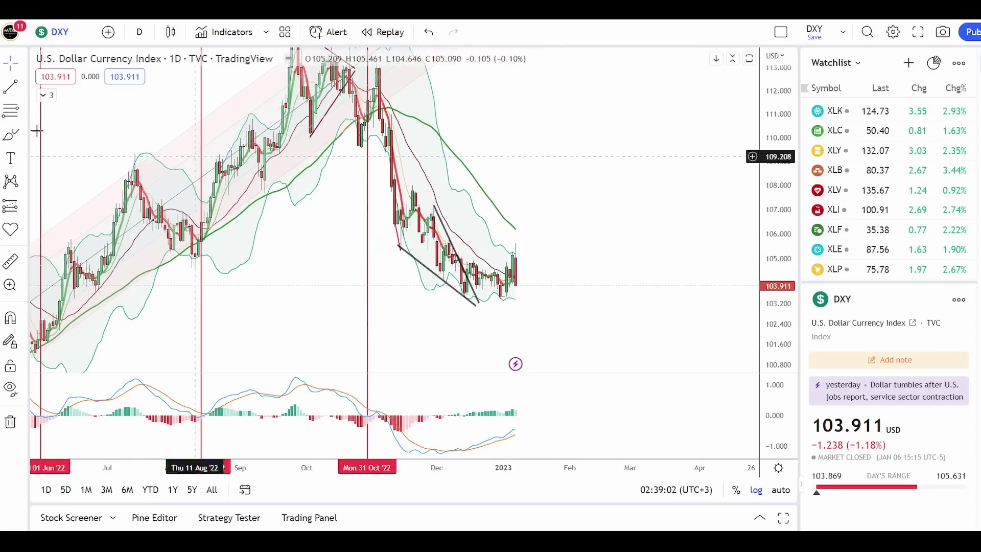
click(10, 134)
drag(516, 256, 569, 263)
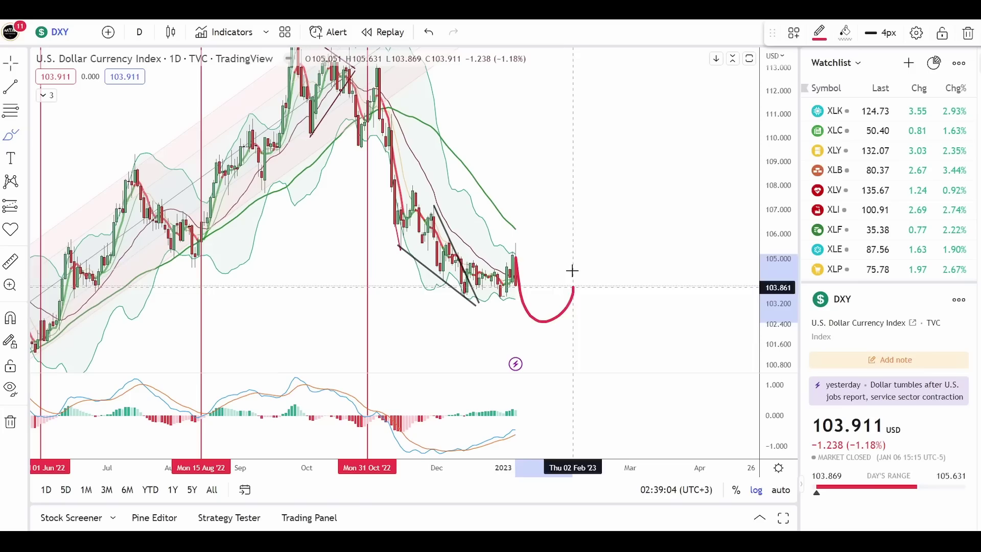
drag(576, 336, 440, 291)
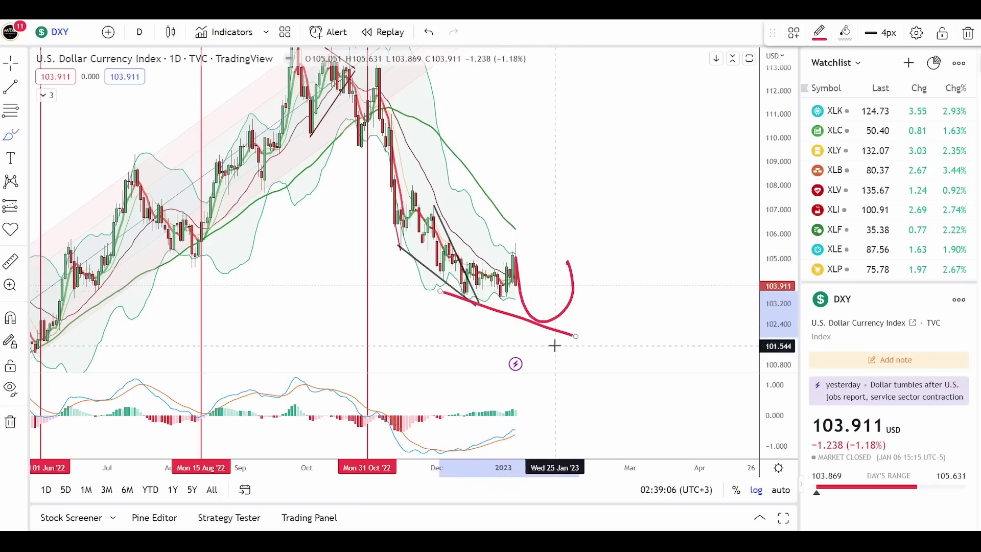
mouse_move(568, 380)
mouse_down()
mouse_move(559, 426)
mouse_move(417, 453)
mouse_up()
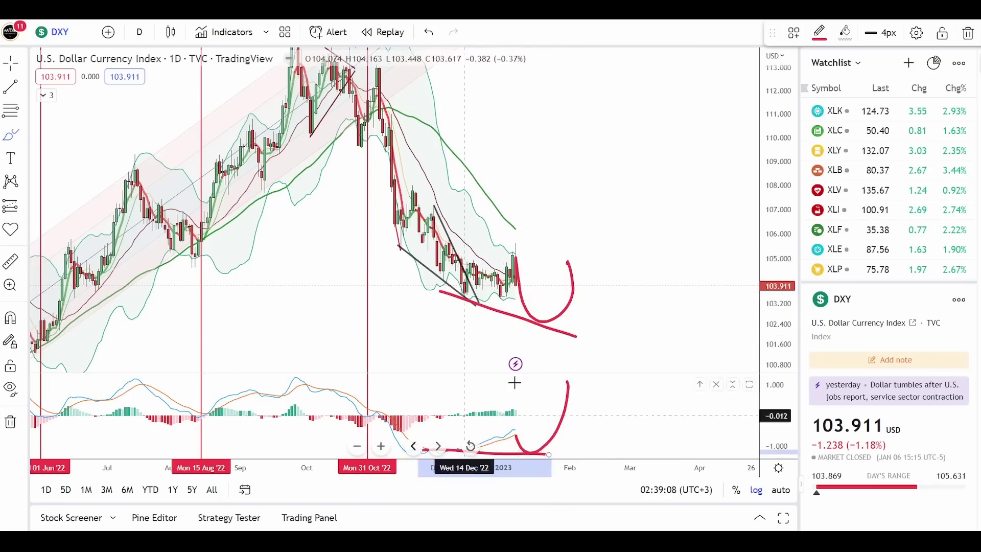
Brush level marks at DXY's June 2022 lows near 101.3 and 103.8, and a projected dip to about 101.3 with a rise to about 107.5.
scroll(558, 308, down, 3)
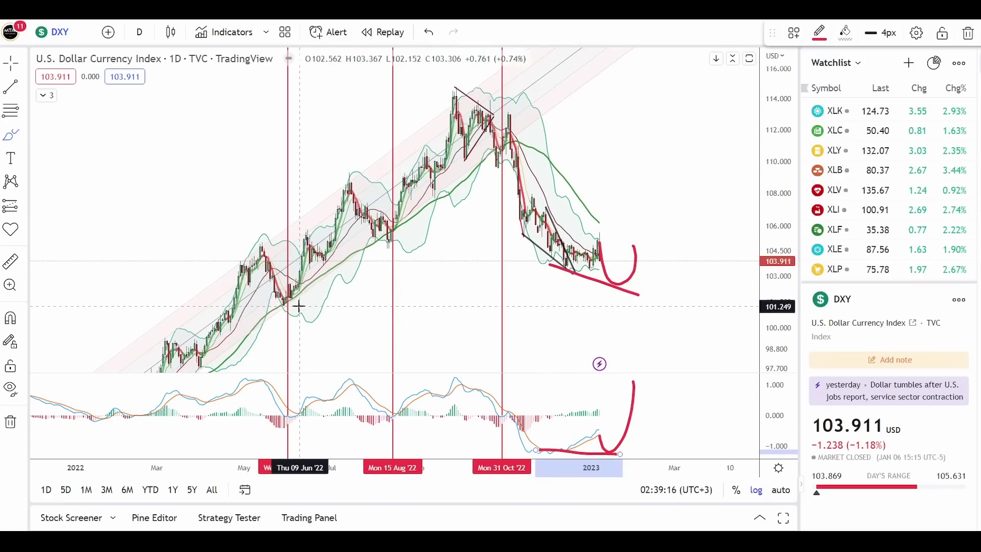
drag(296, 305, 275, 304)
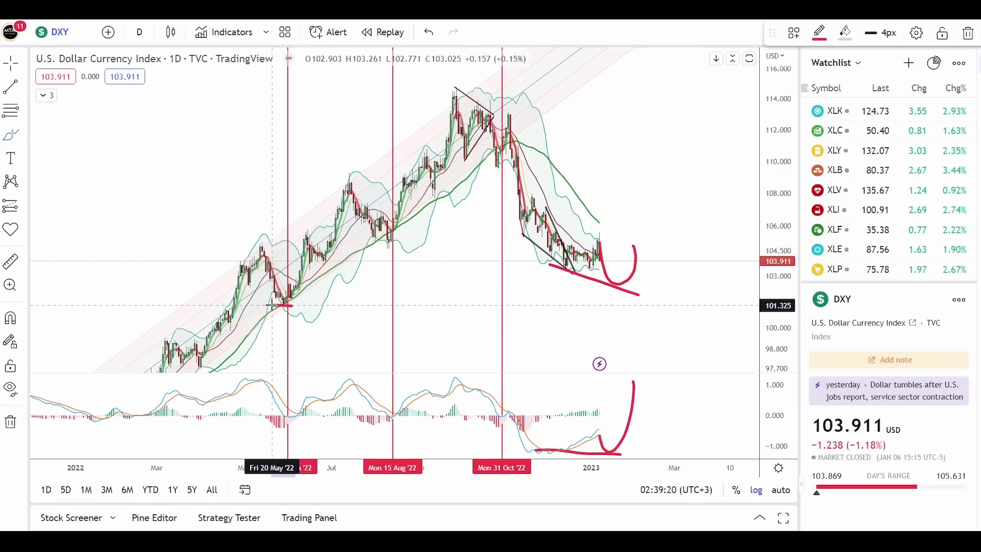
drag(341, 262, 307, 264)
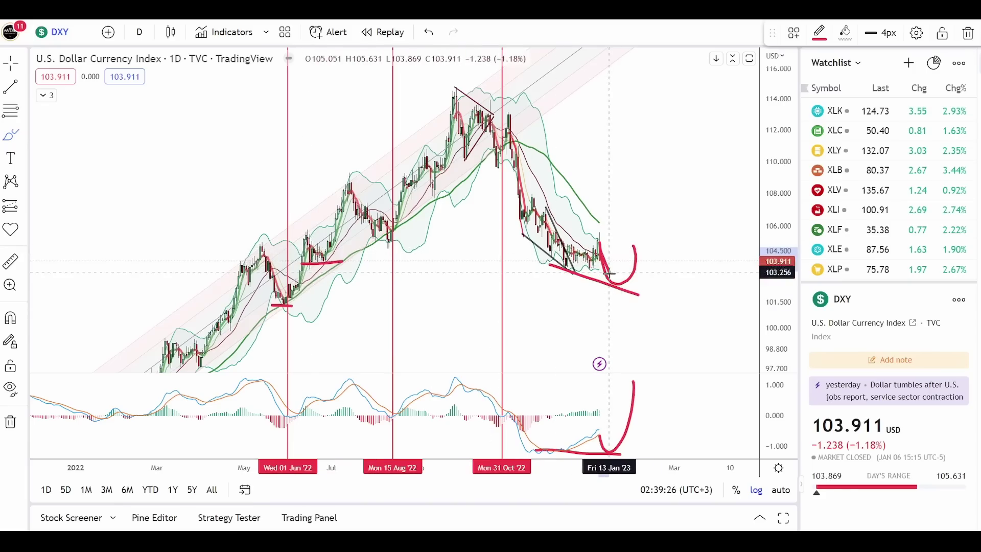
mouse_move(609, 274)
mouse_down()
mouse_move(621, 297)
mouse_move(689, 201)
mouse_up()
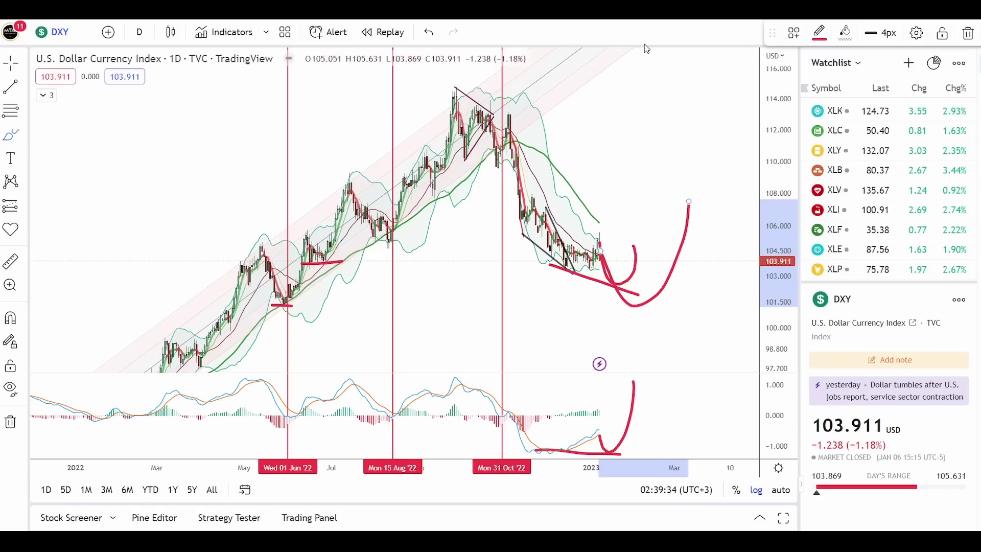
Brush repeated steep rising strokes along DXY's projected February–March 2023 rally, up to about 111, and return to the TLT chart.
drag(639, 301, 679, 192)
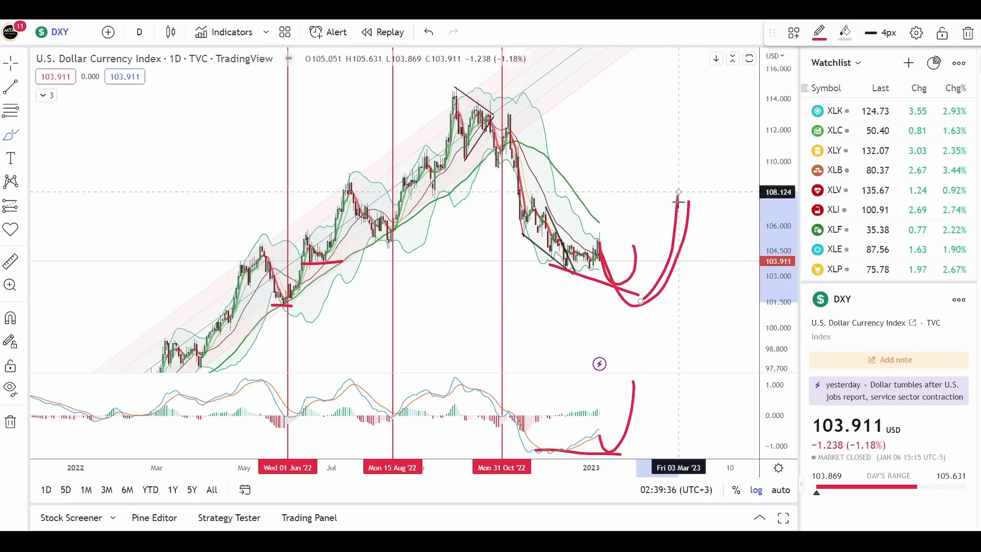
drag(665, 309, 699, 175)
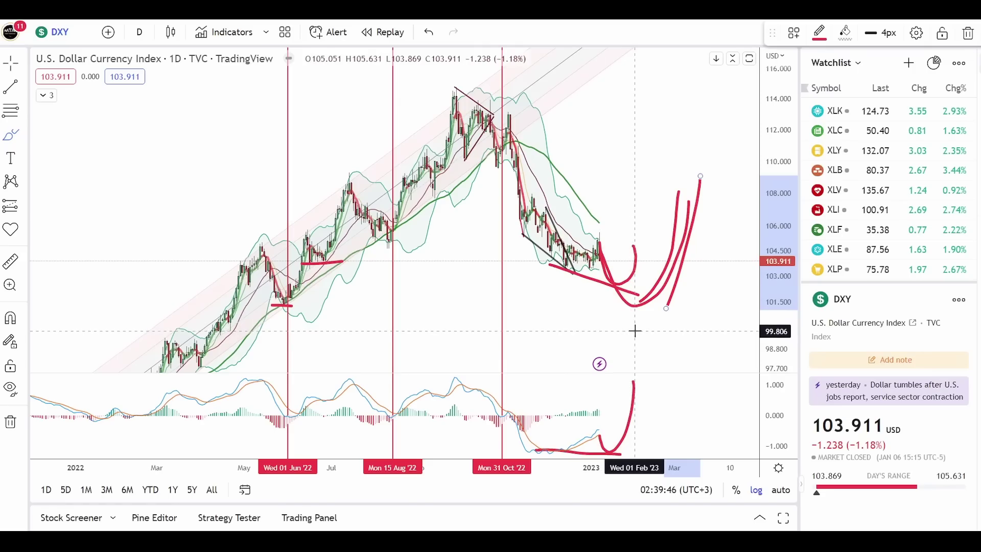
scroll(582, 219, up, 2)
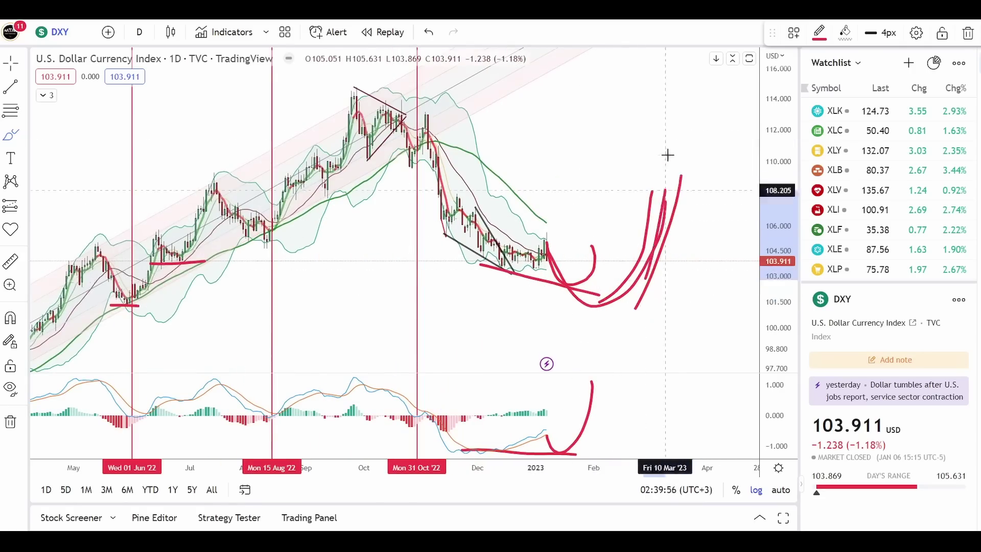
drag(655, 299, 678, 138)
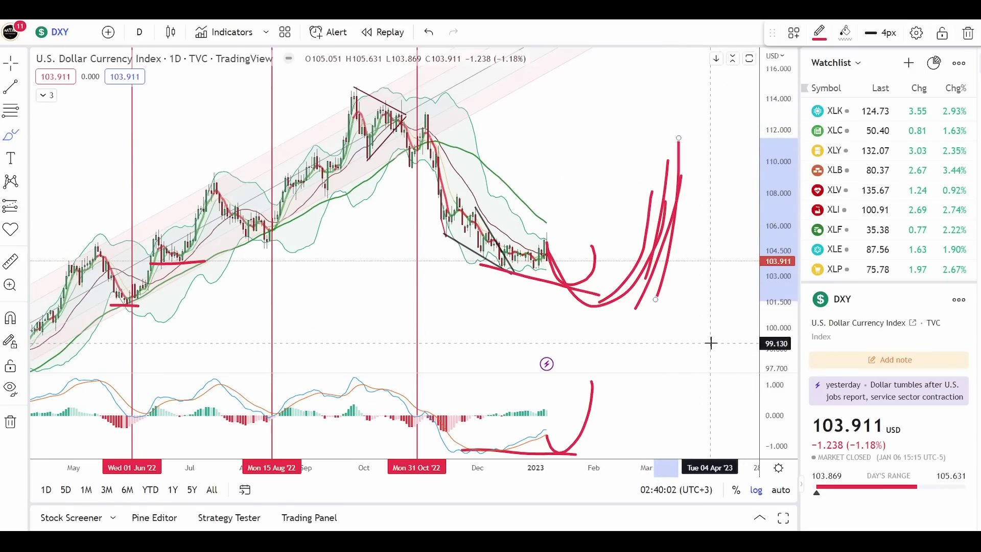
key(Down)
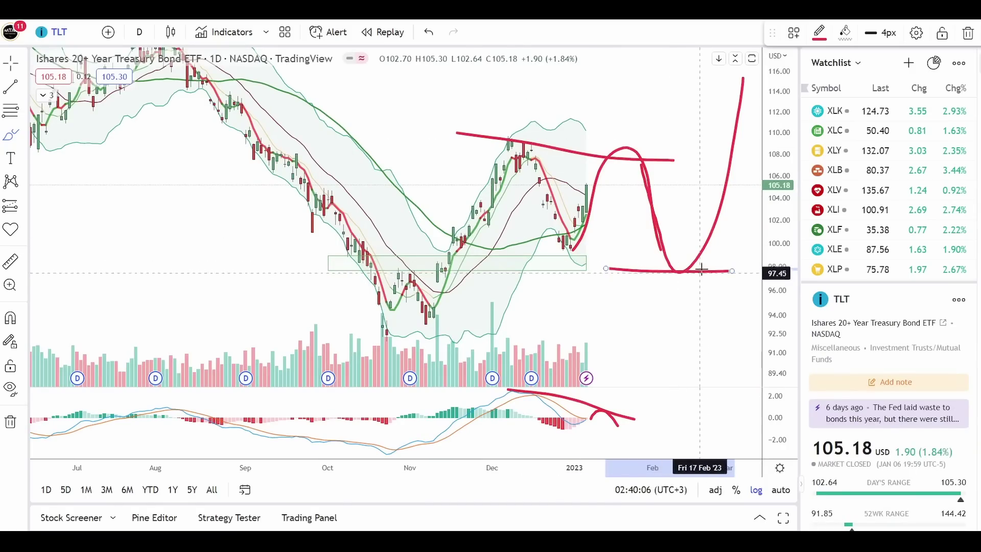
Switch to the XLY/XLP daily chart and brush a falling line from about 1.98, a level line near 1.80 and marks at November–December 2022 swings.
key(Down)
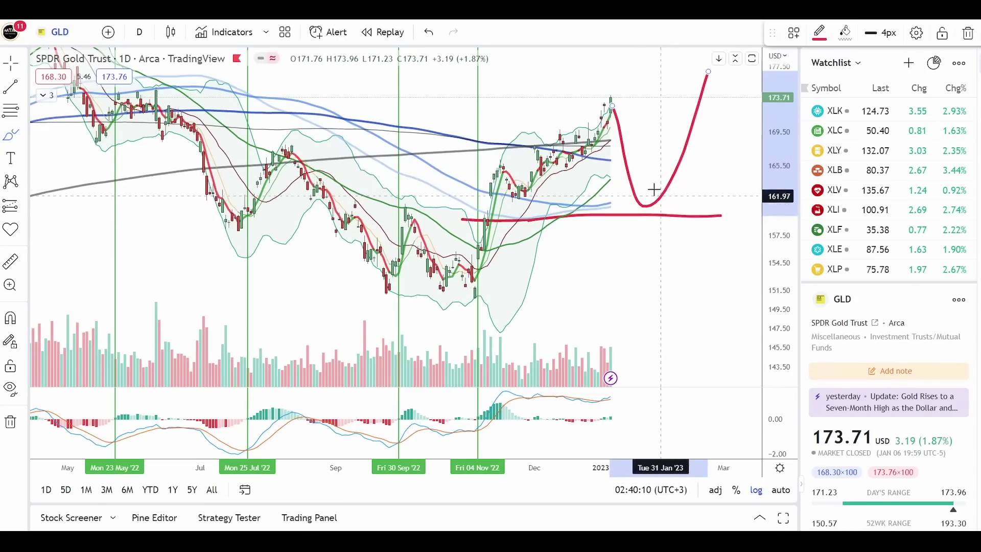
key(Down)
key(Down)
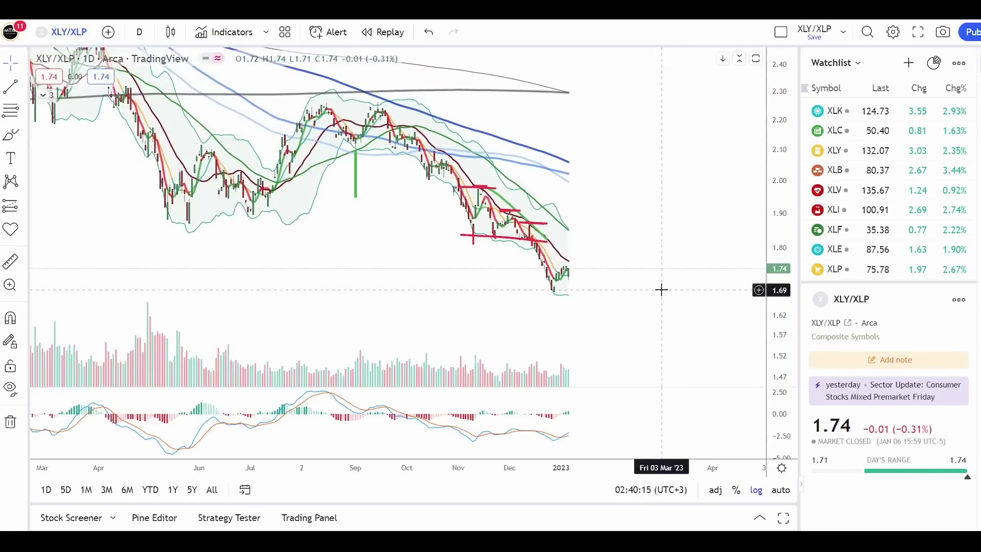
scroll(661, 289, up, 3)
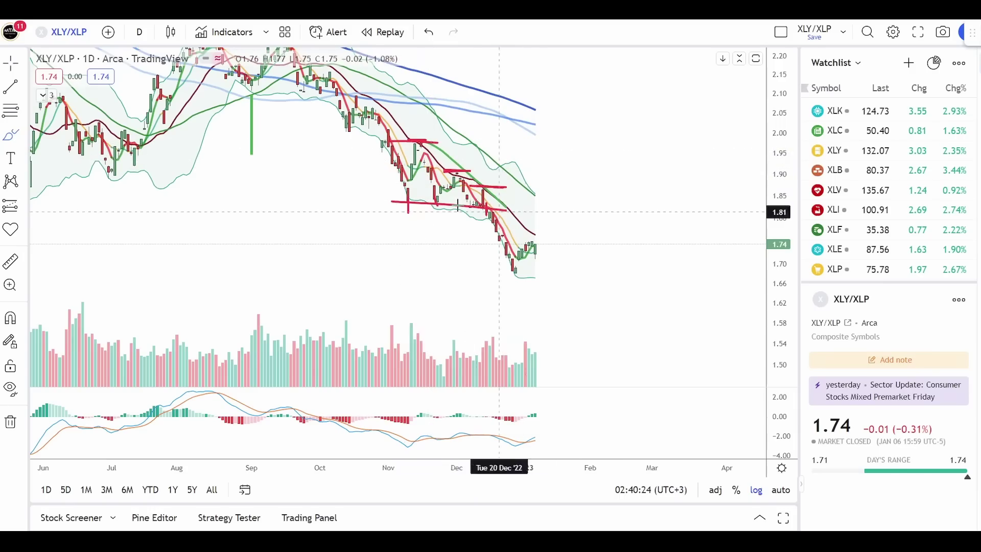
mouse_move(413, 136)
mouse_down()
mouse_move(531, 215)
mouse_move(411, 216)
mouse_up()
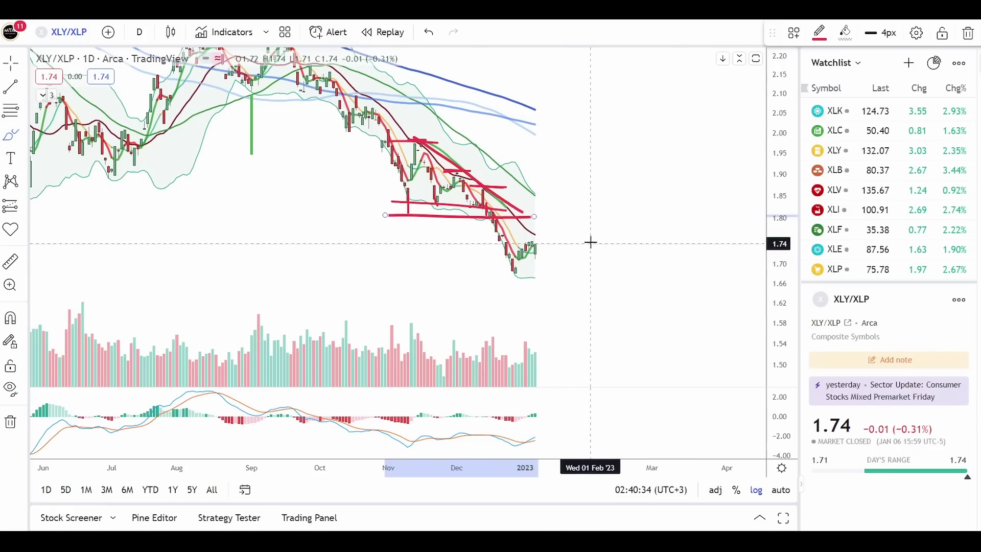
click(424, 141)
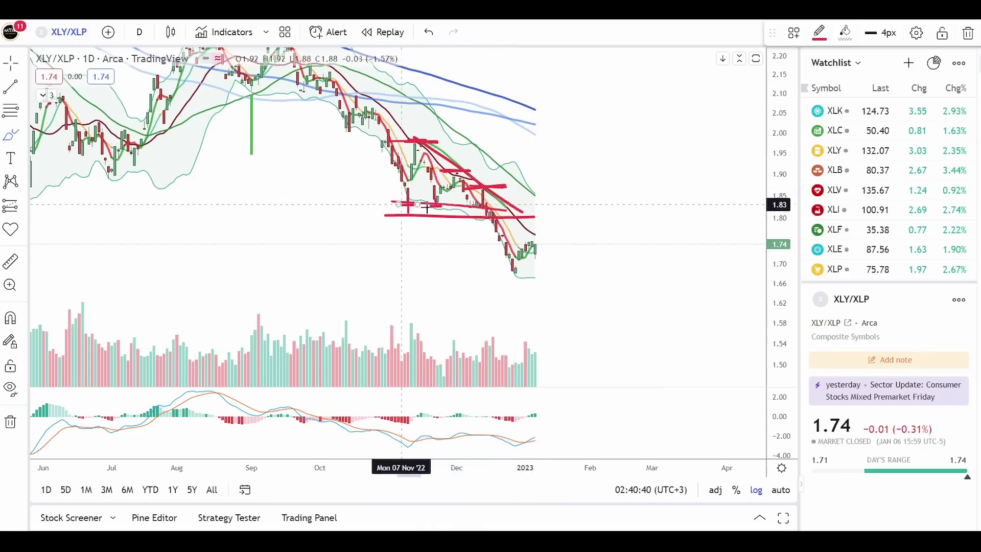
drag(426, 208, 489, 209)
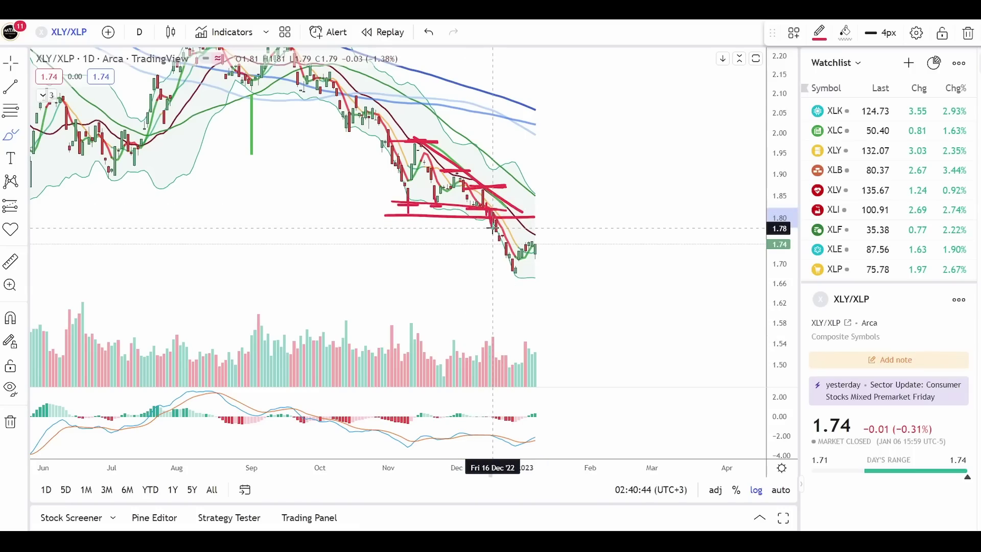
Brush an XLY/XLP double bottom near 1.67 with a rebound to about 1.89, a MACD upturn, and a steeper rally to about 2.02.
mouse_move(493, 228)
mouse_down()
mouse_move(512, 276)
mouse_move(531, 246)
mouse_move(542, 269)
mouse_move(572, 177)
mouse_up()
drag(567, 277, 479, 279)
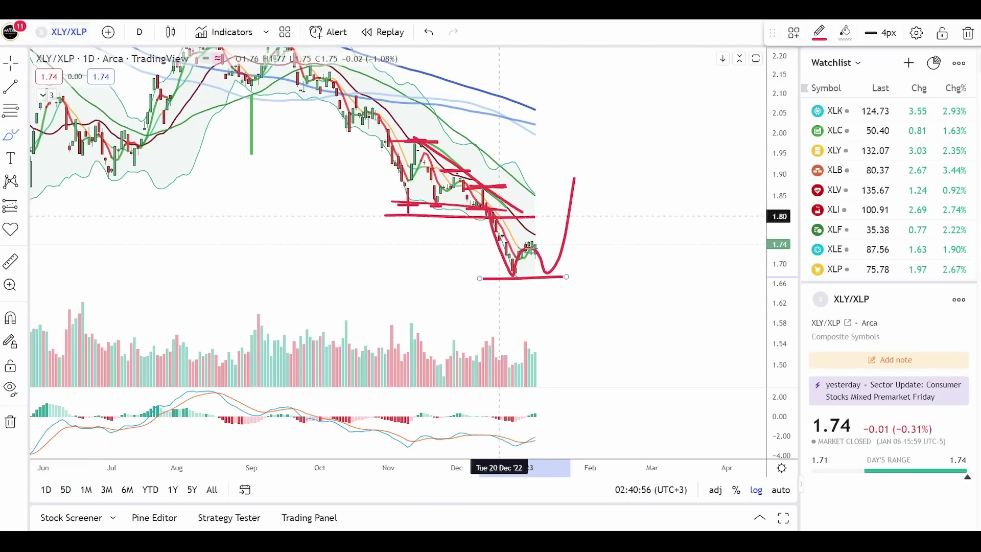
scroll(610, 333, down, 1)
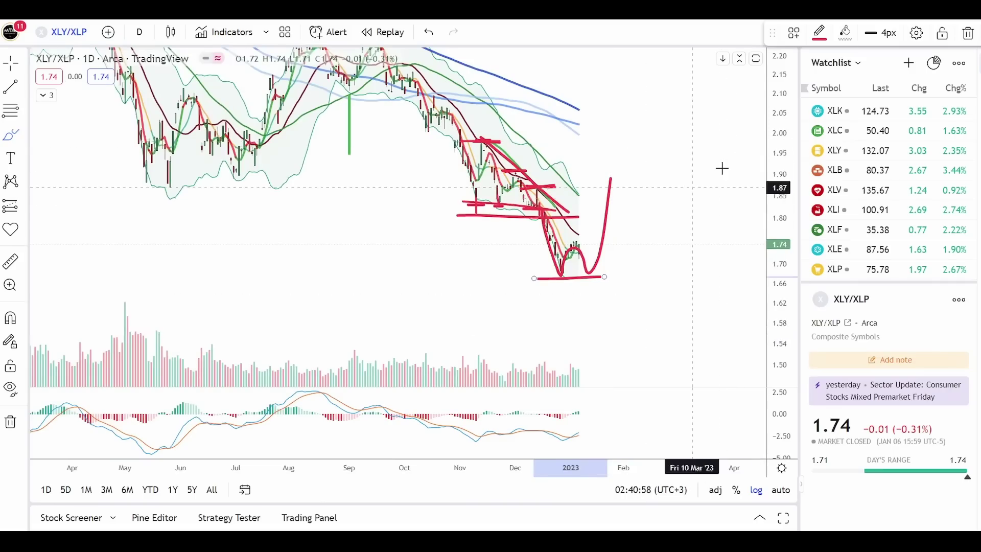
drag(779, 148, 689, 243)
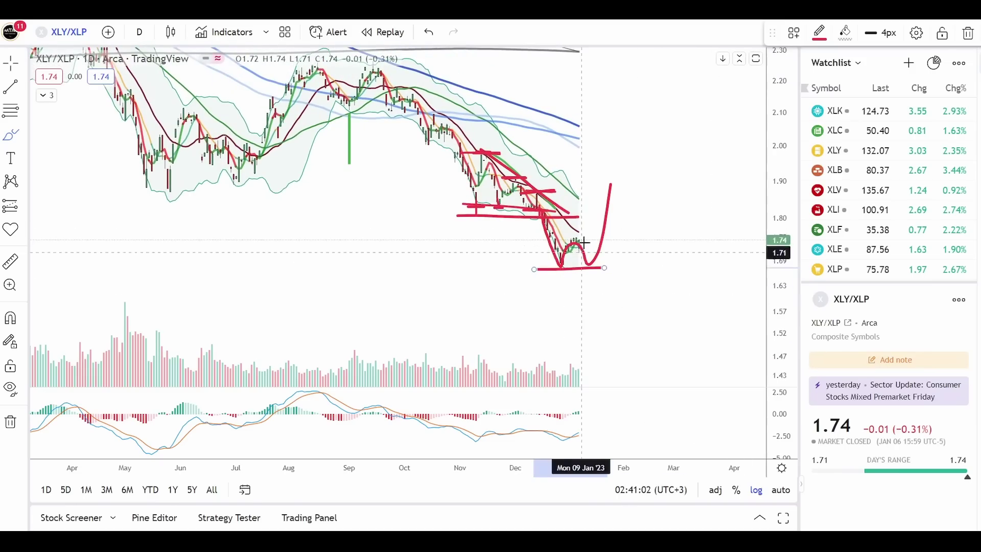
scroll(617, 250, up, 1)
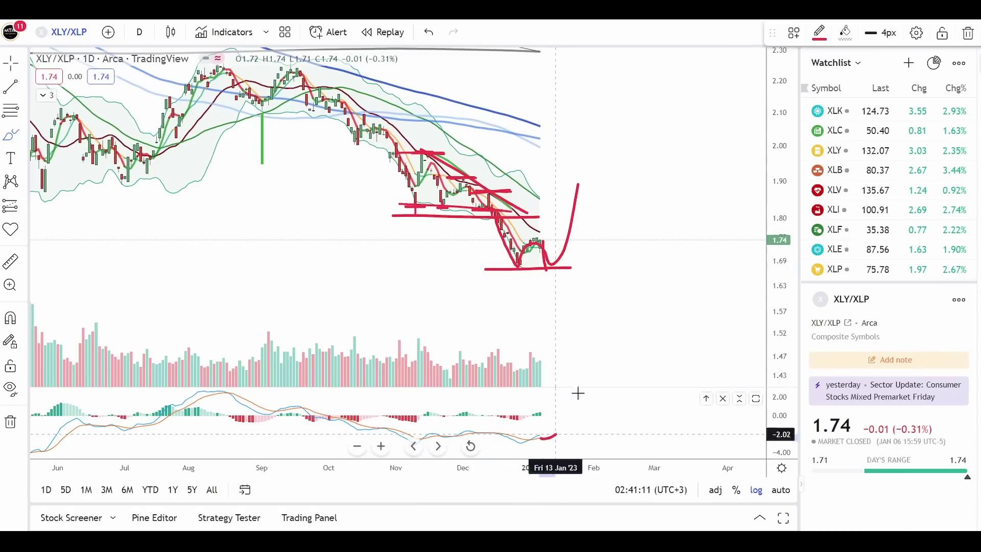
drag(578, 392, 499, 447)
drag(554, 263, 578, 139)
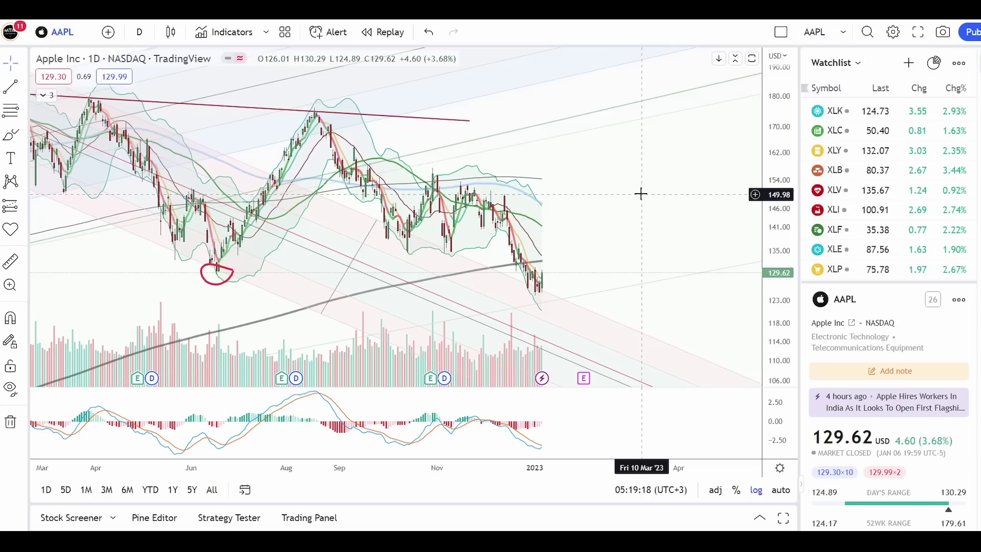
Brush a cross over AAPL's rally at about 154 in late July 2022 on the daily chart.
drag(640, 193, 708, 104)
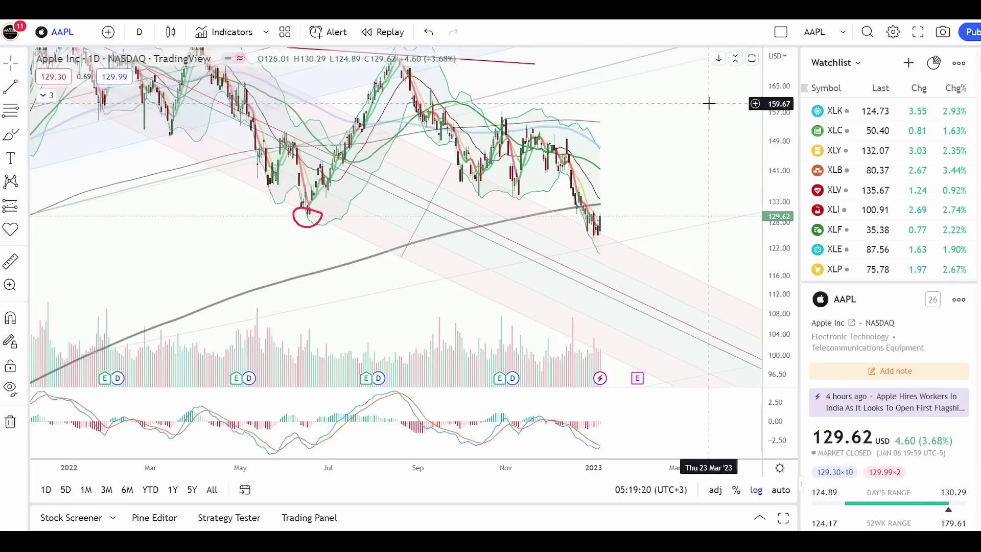
scroll(631, 271, down, 3)
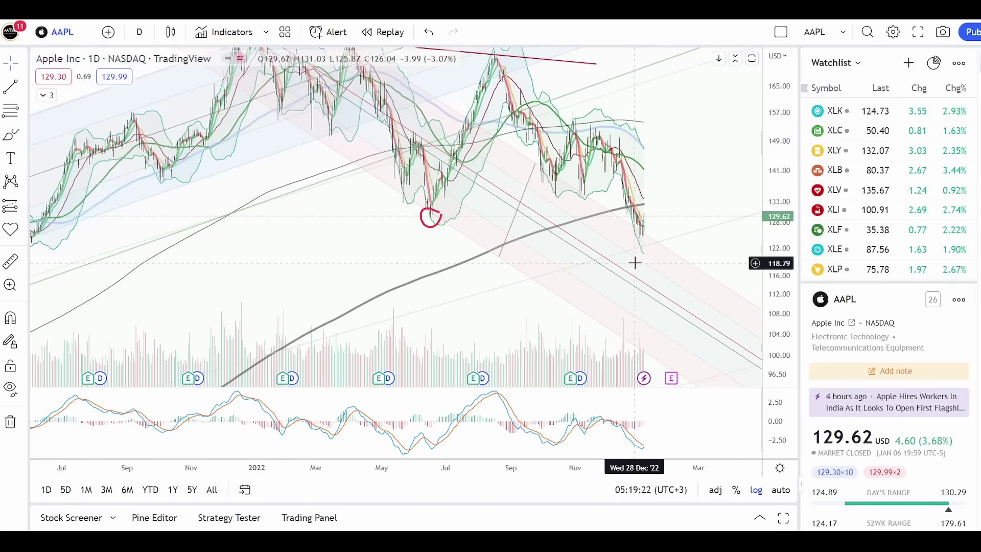
scroll(704, 216, up, 4)
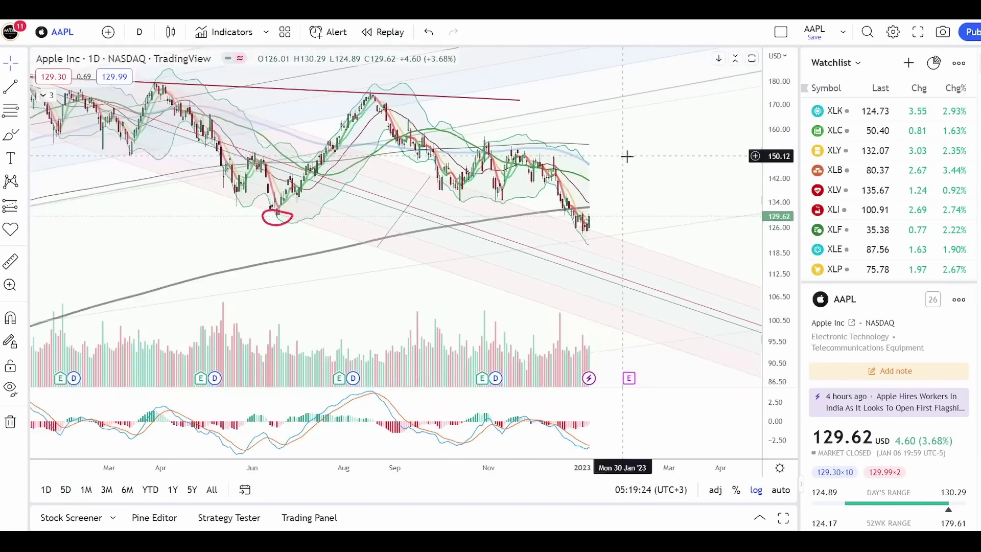
scroll(708, 202, down, 2)
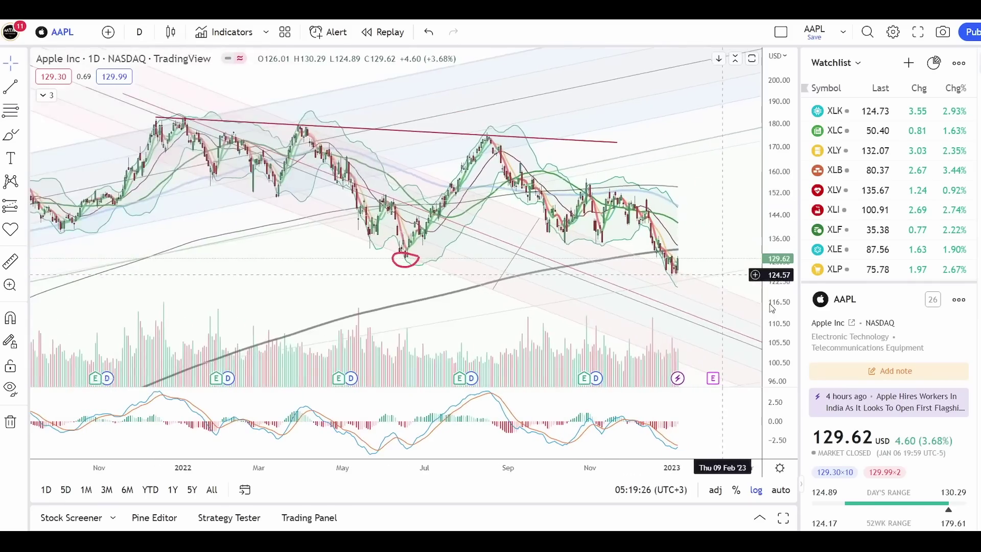
drag(443, 109, 480, 156)
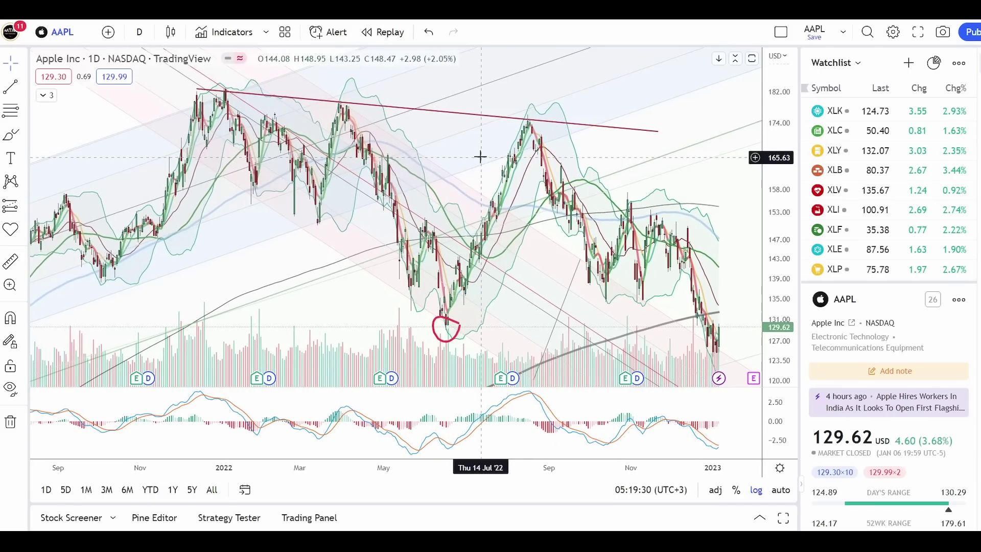
scroll(730, 168, down, 2)
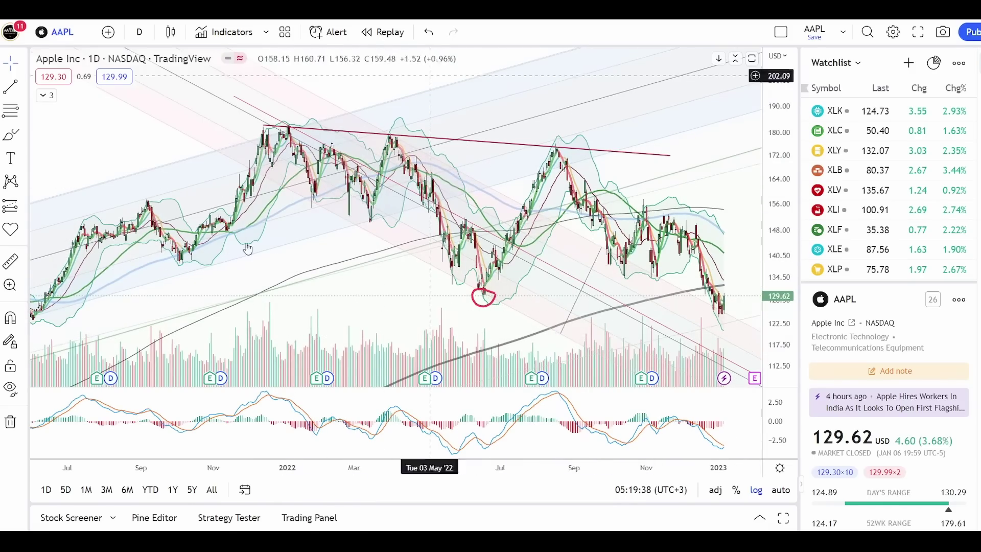
scroll(664, 279, up, 3)
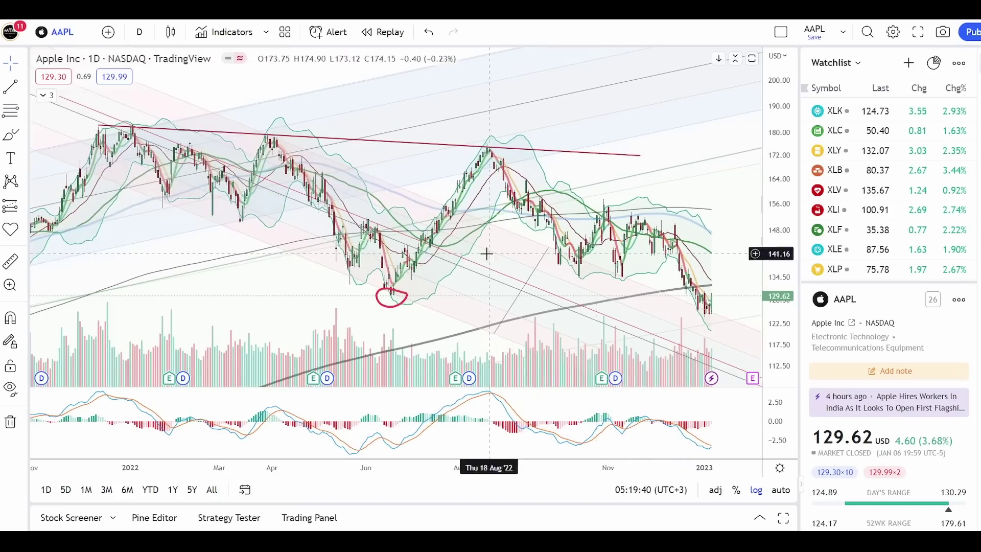
click(11, 135)
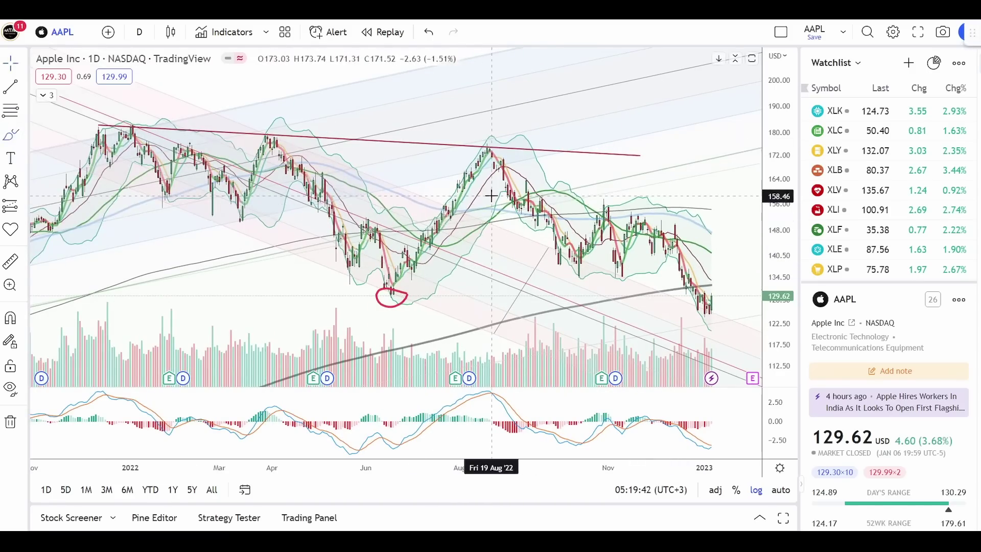
mouse_move(490, 197)
mouse_down()
mouse_move(429, 212)
mouse_move(445, 197)
mouse_move(467, 231)
mouse_up()
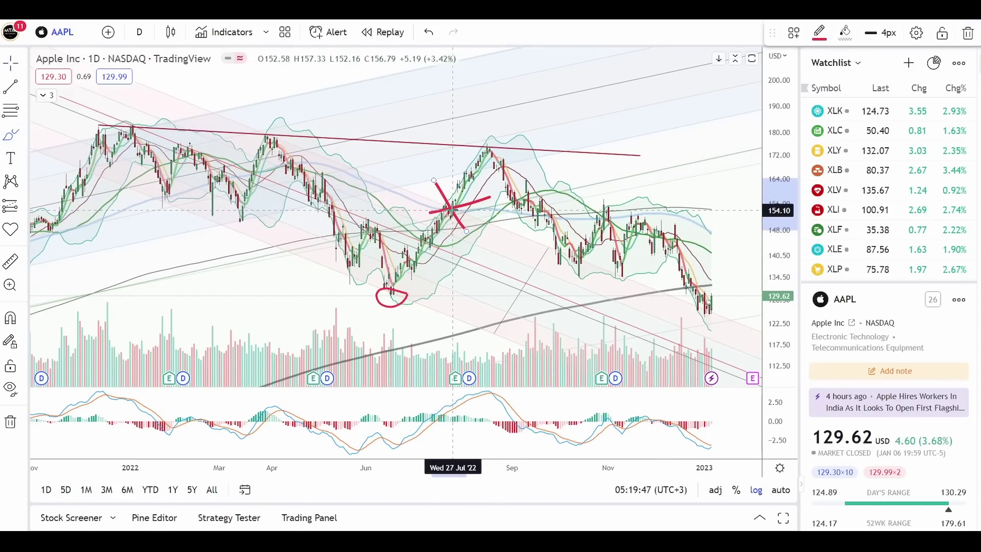
Brush a rising line from AAPL's circled June 2022 low to a crossed August high near 175, and undo the accidental shift of the channel.
scroll(453, 210, down, 2)
mouse_move(462, 297)
mouse_down()
mouse_move(512, 231)
mouse_move(540, 149)
mouse_up()
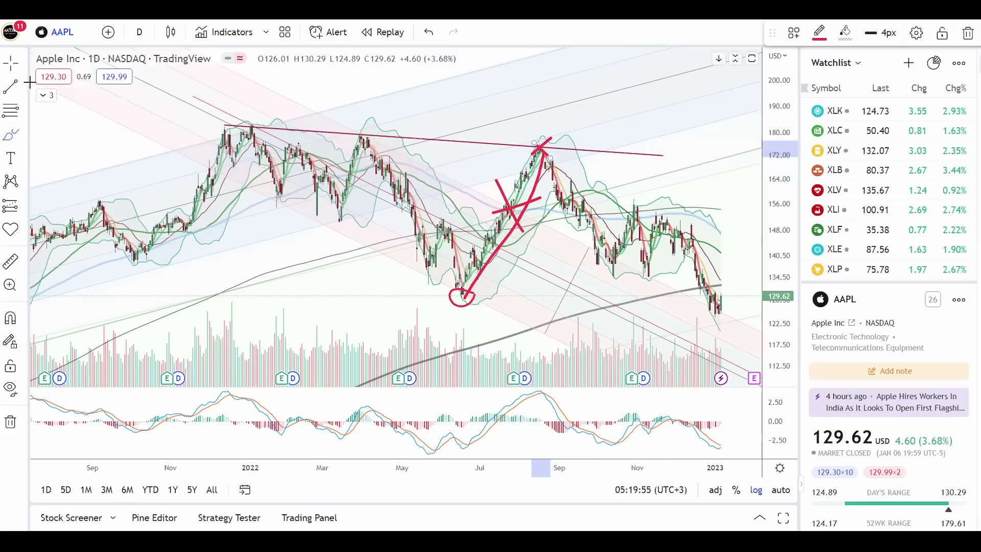
click(627, 154)
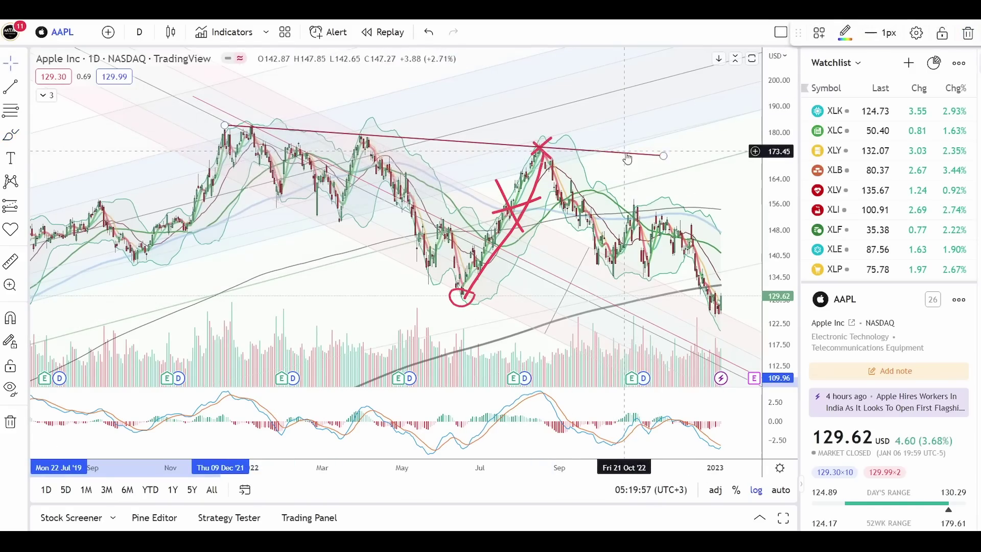
key(ctrl+z)
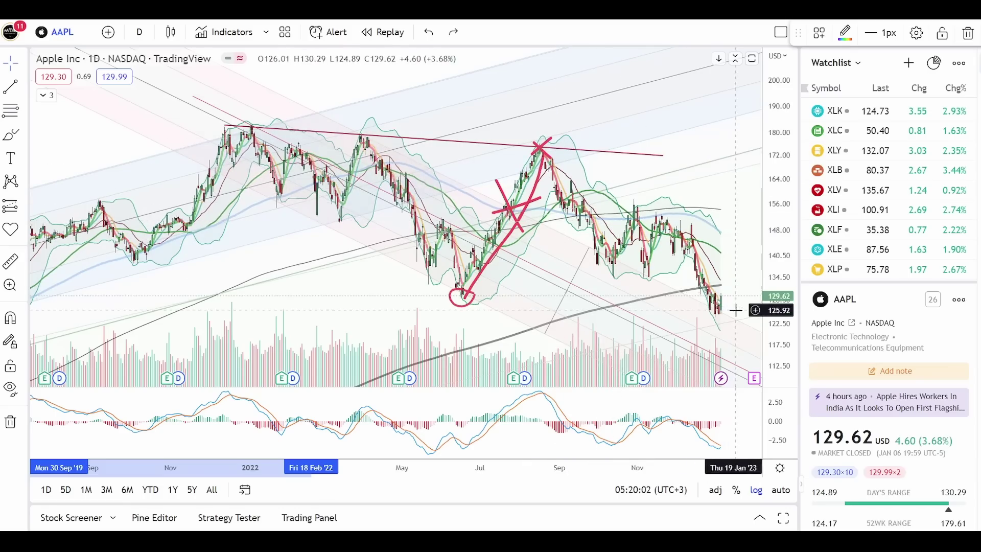
Brush a head-and-shoulders outline over AAPL from about 103 in September 2020, peaking at about 205 and falling back to about 103 in 2023.
scroll(654, 266, down, 1)
scroll(654, 266, down, 3)
click(707, 192)
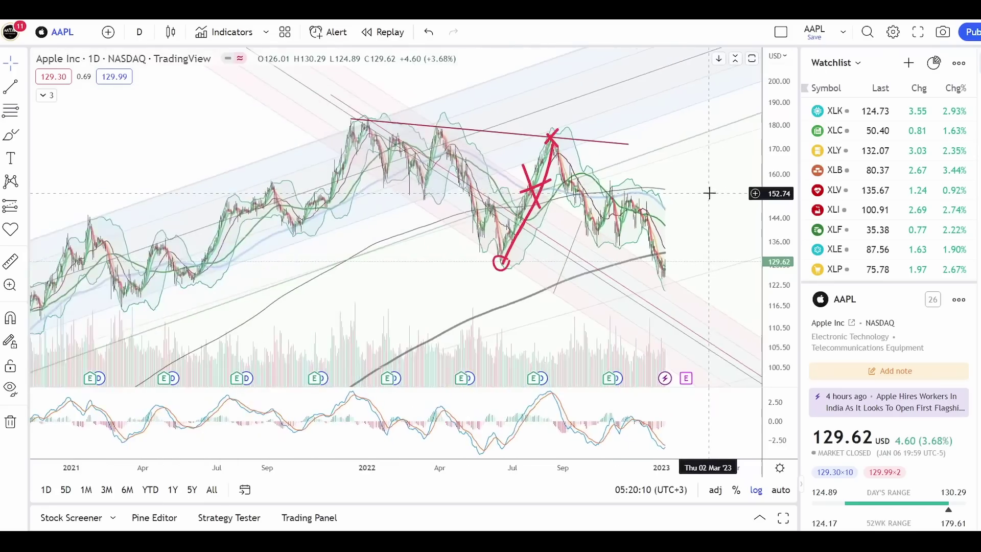
drag(793, 190, 792, 235)
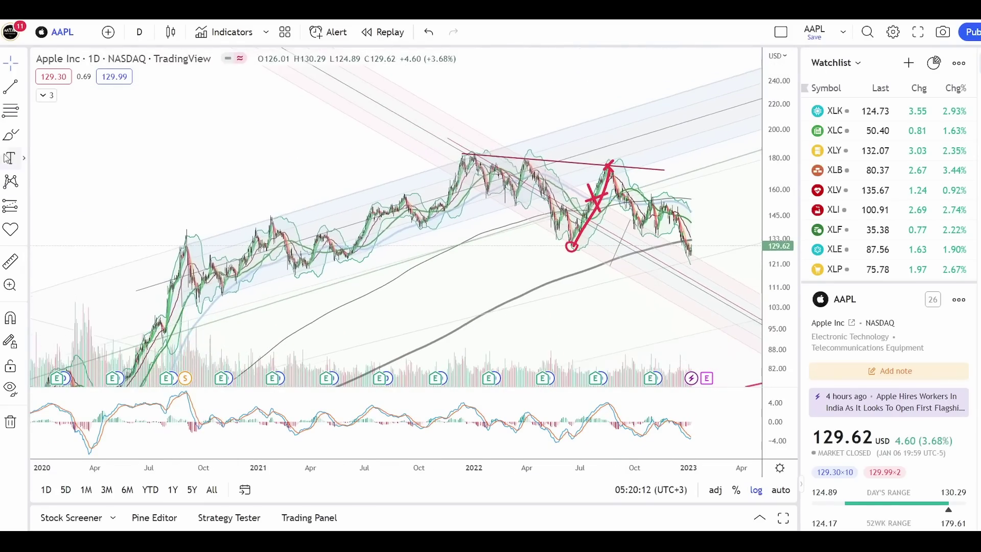
click(10, 134)
click(184, 307)
mouse_move(184, 307)
mouse_down()
mouse_move(556, 251)
mouse_move(632, 158)
mouse_move(687, 197)
mouse_move(750, 305)
mouse_up()
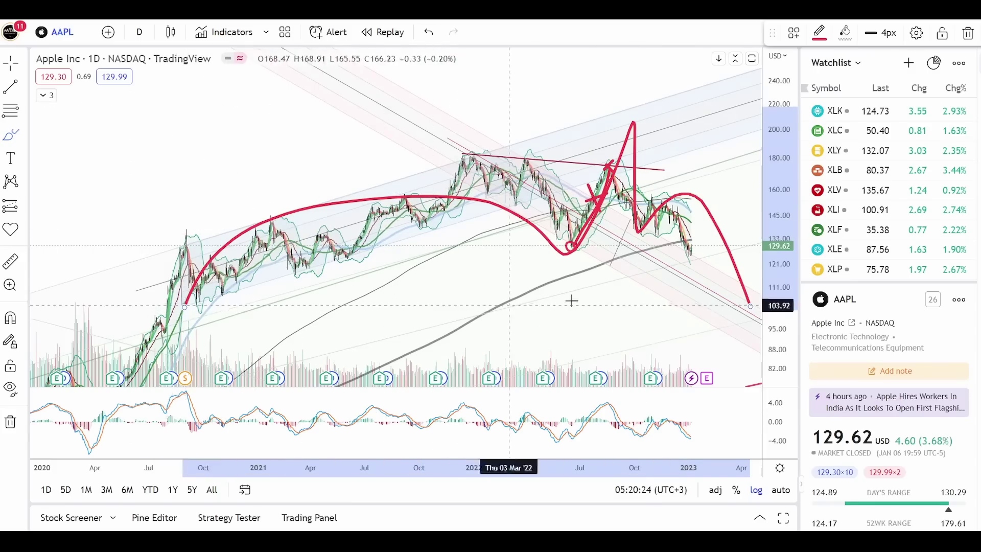
Brush a detailed path along AAPL's swings since September 2020 with a peak at about 240, and a downward arrow to about 94.
scroll(664, 289, up, 1)
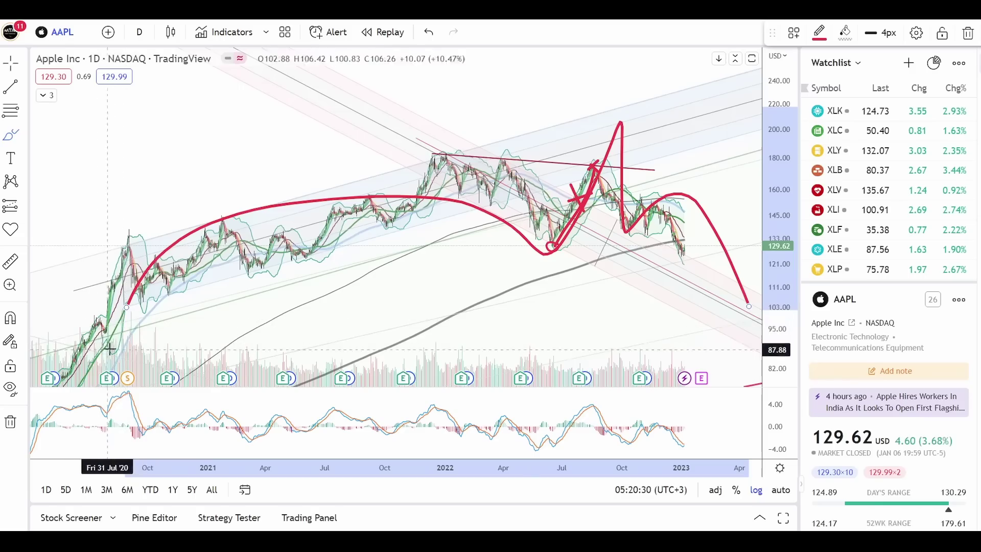
mouse_move(125, 235)
mouse_down()
mouse_move(130, 301)
mouse_move(164, 286)
mouse_move(219, 229)
mouse_move(267, 238)
mouse_up()
mouse_move(308, 266)
mouse_down()
mouse_move(373, 214)
mouse_move(394, 229)
mouse_move(430, 151)
mouse_move(508, 159)
mouse_move(556, 245)
mouse_move(591, 143)
mouse_move(602, 71)
mouse_move(632, 173)
mouse_move(637, 232)
mouse_move(674, 194)
mouse_move(723, 259)
mouse_up()
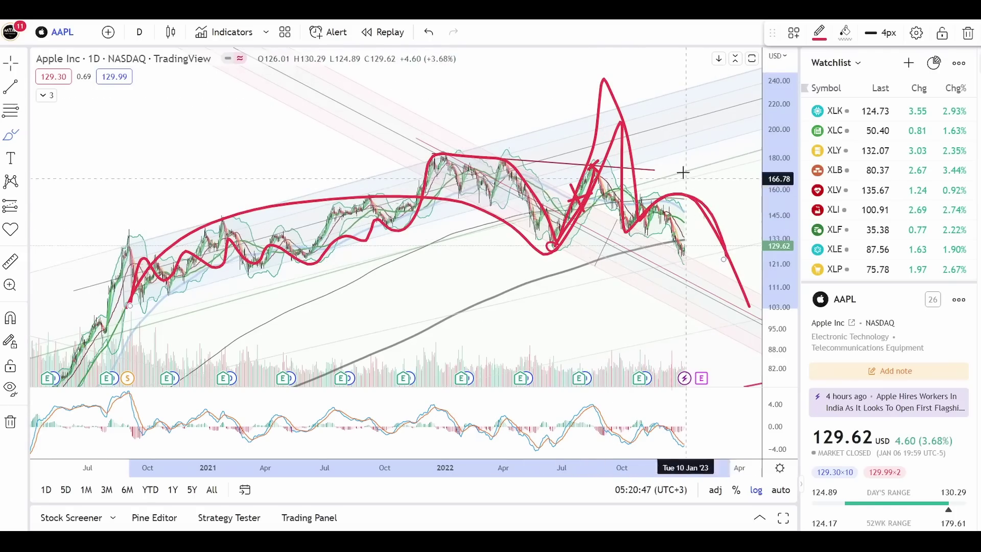
mouse_move(710, 188)
mouse_down()
mouse_move(722, 331)
mouse_move(664, 287)
mouse_up()
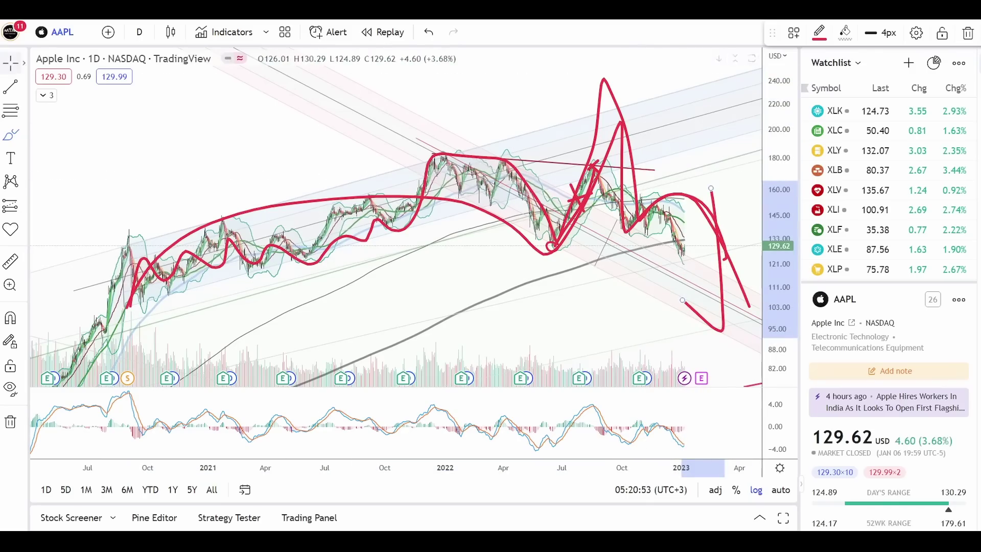
drag(542, 301, 546, 245)
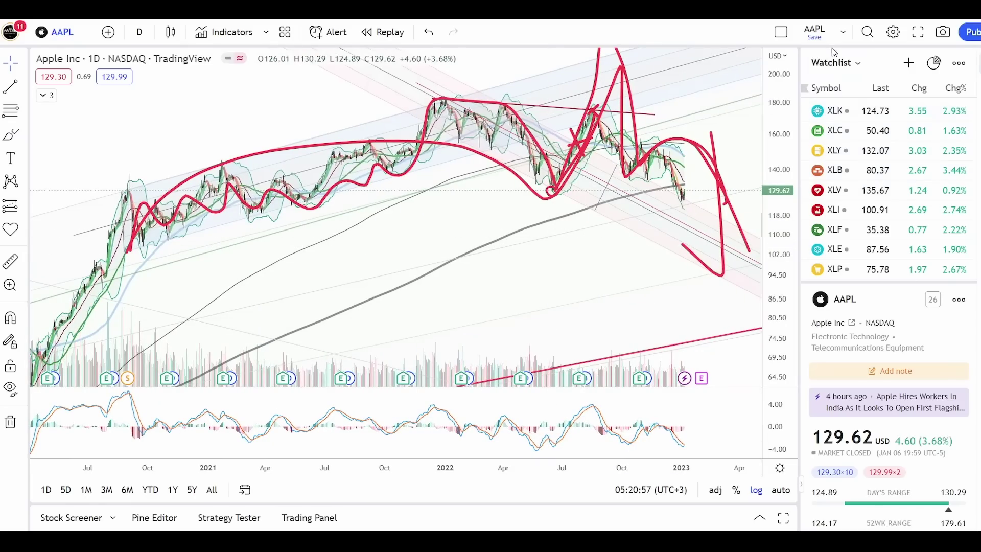
Open the TSLA chart layout and brush its path from the 2020 rise across a long top and down to about 78 in early 2023.
click(846, 33)
click(863, 364)
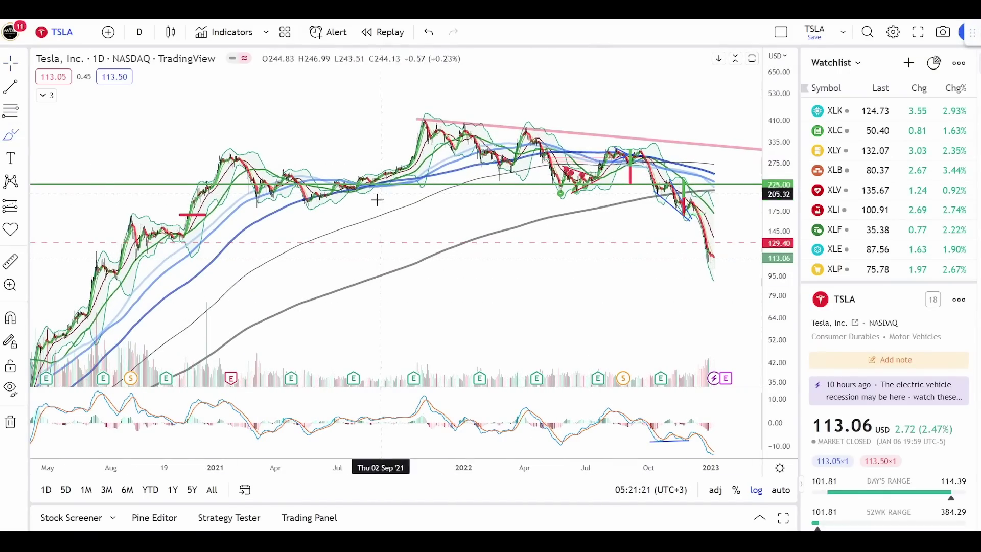
mouse_move(59, 350)
mouse_down()
mouse_move(105, 280)
mouse_move(216, 168)
mouse_move(638, 169)
mouse_move(393, 184)
mouse_move(425, 117)
mouse_move(409, 130)
mouse_move(560, 109)
mouse_move(528, 130)
mouse_move(556, 148)
mouse_move(648, 152)
mouse_move(729, 300)
mouse_up()
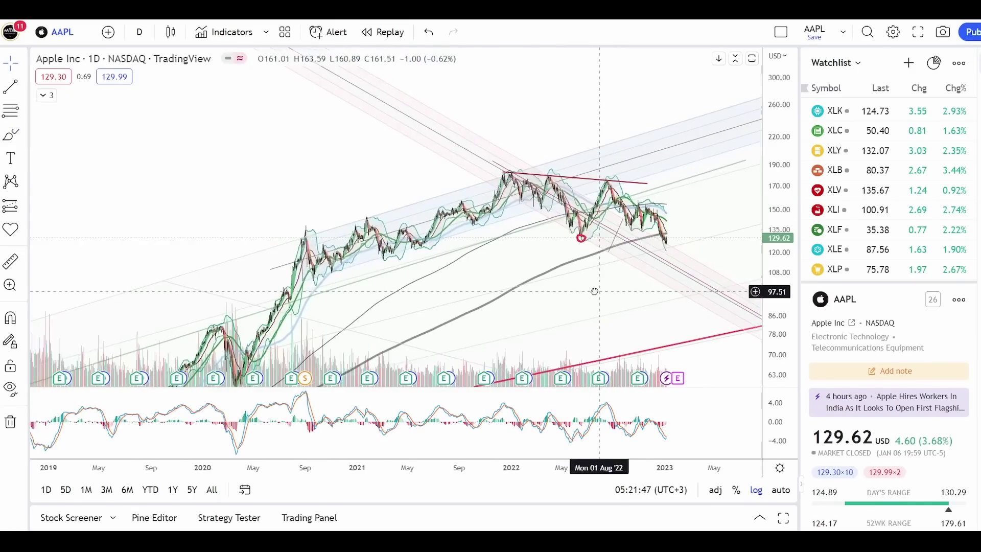
Brush AAPL's path from its March 2020 low to late 2022, and return to TSLA to stroke its peaks and steep decline to about 80.
drag(595, 291, 586, 278)
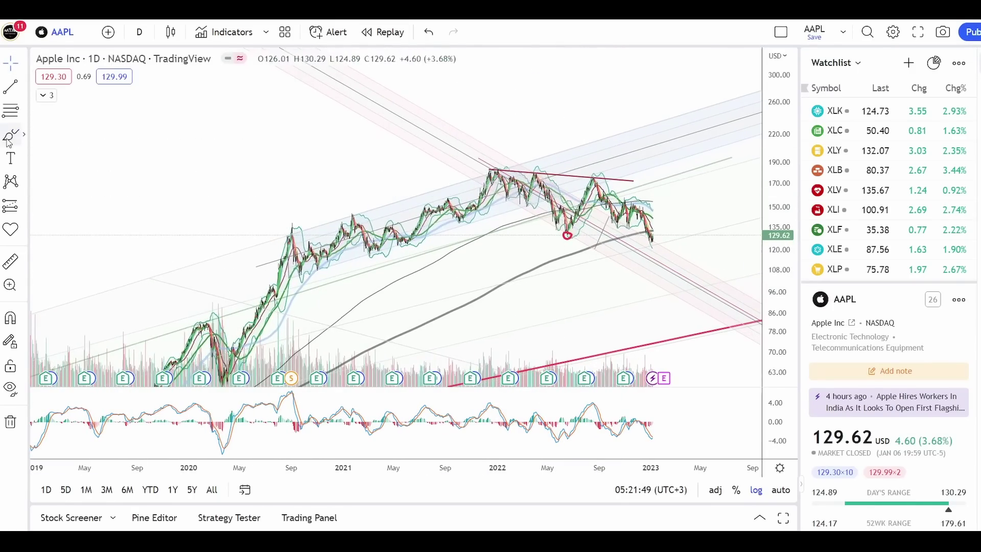
mouse_move(228, 376)
mouse_down()
mouse_move(281, 233)
mouse_move(458, 225)
mouse_move(493, 168)
mouse_move(565, 229)
mouse_move(589, 184)
mouse_move(613, 221)
mouse_up()
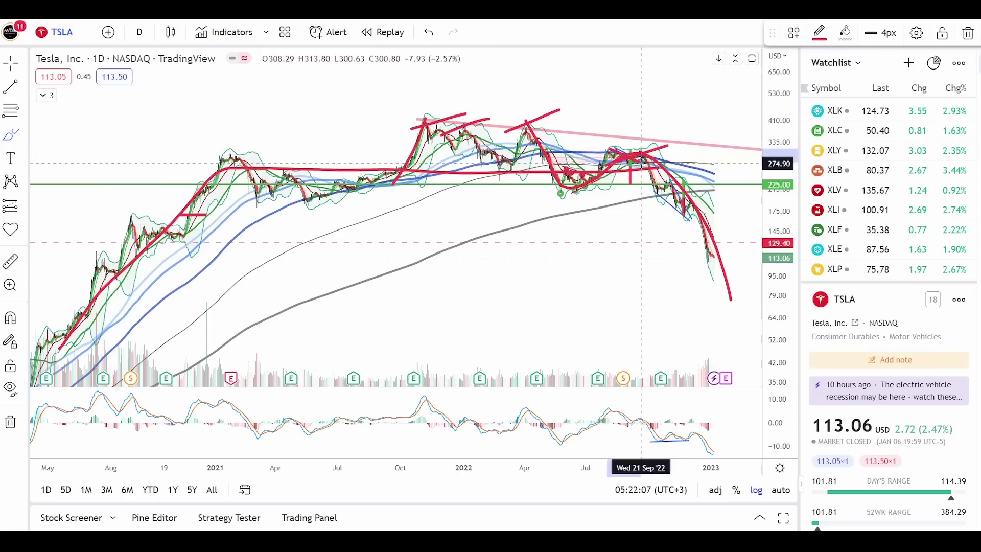
scroll(725, 256, up, 4)
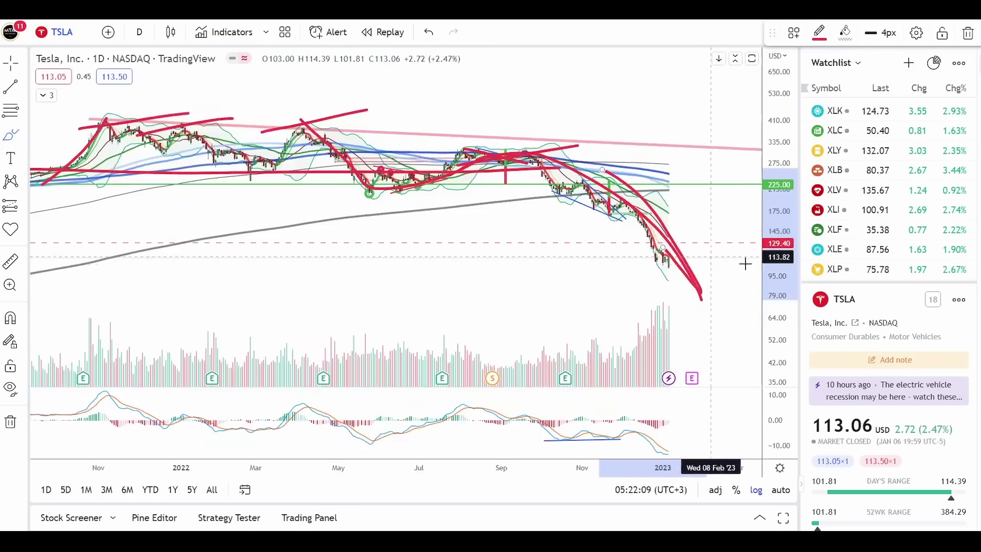
Circle TSLA's October–November 2022 consolidation with the brush, and stroke its lower edge and the steep drop to about 91 in January 2023.
scroll(664, 230, up, 4)
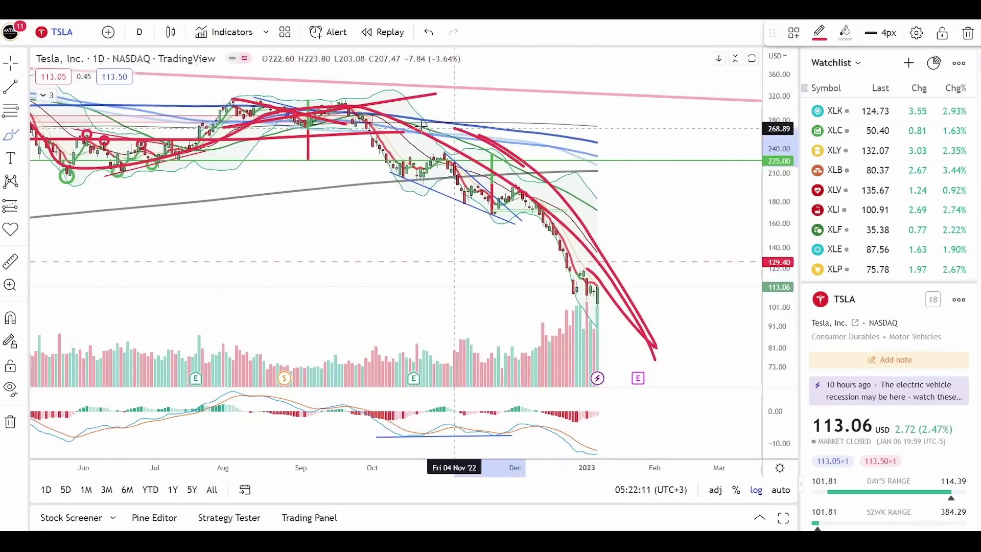
drag(457, 218, 521, 165)
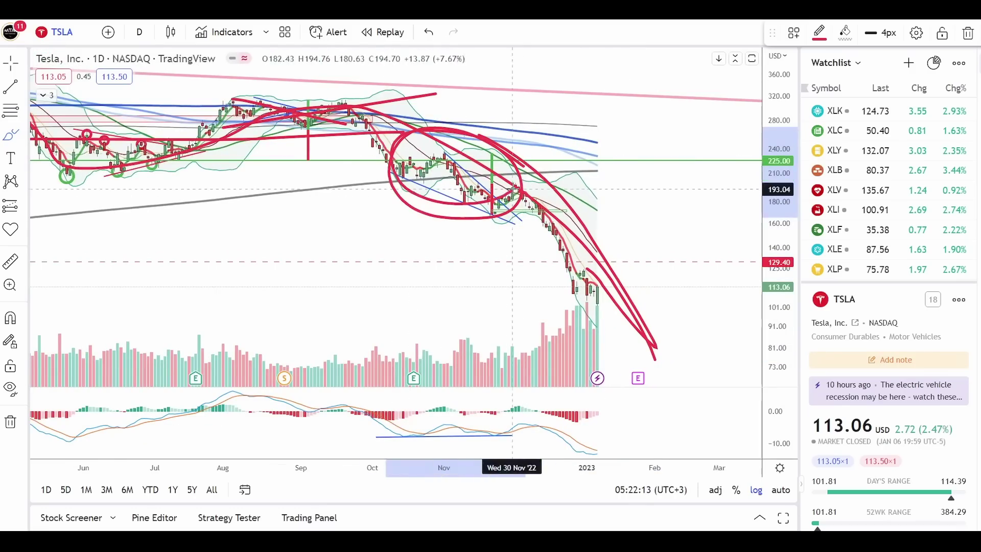
mouse_move(645, 211)
mouse_down()
mouse_move(619, 201)
mouse_move(447, 213)
mouse_up()
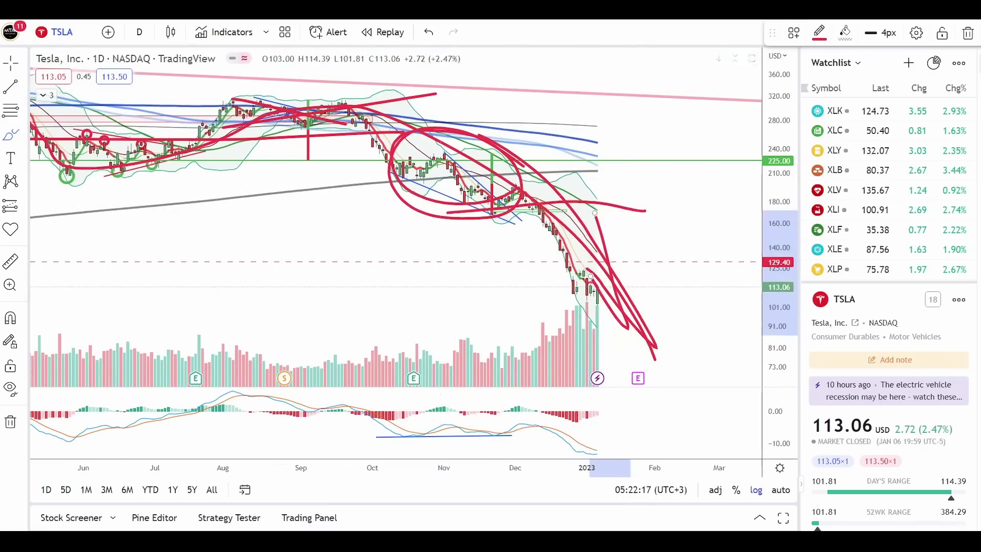
Return to AAPL and brush a bounce from the January 2023 low to about 135, turning down to about 121 in mid-February.
key(ctrl+Tab)
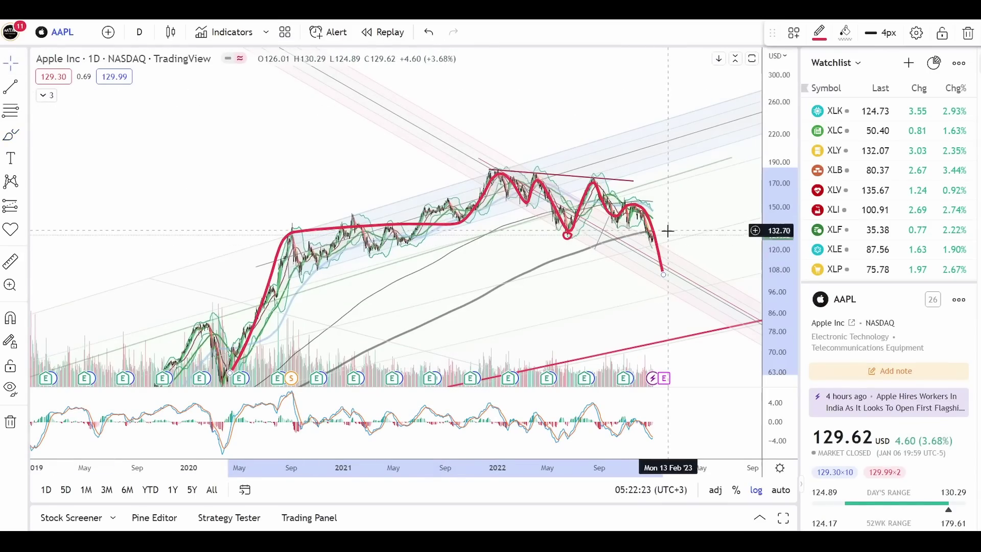
drag(716, 204, 719, 158)
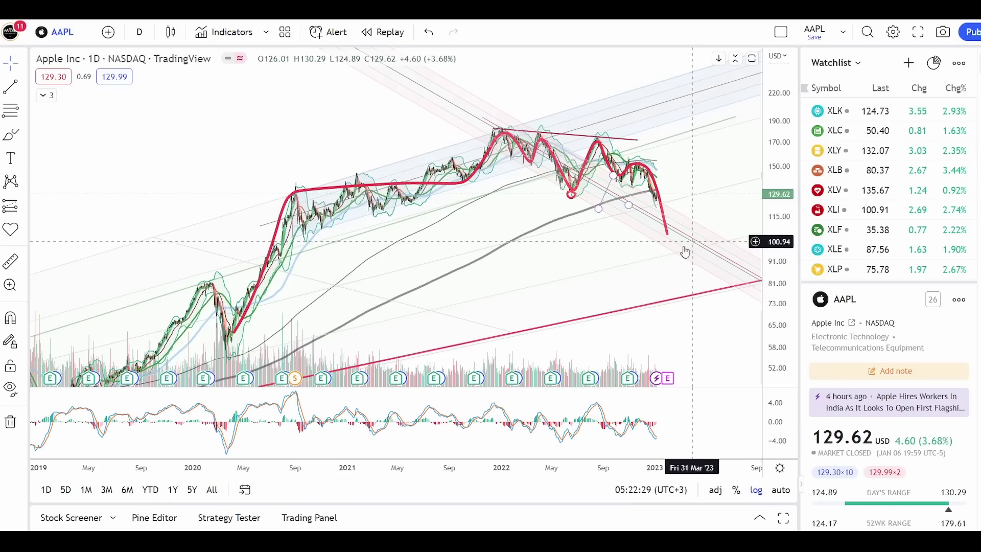
scroll(725, 245, up, 5)
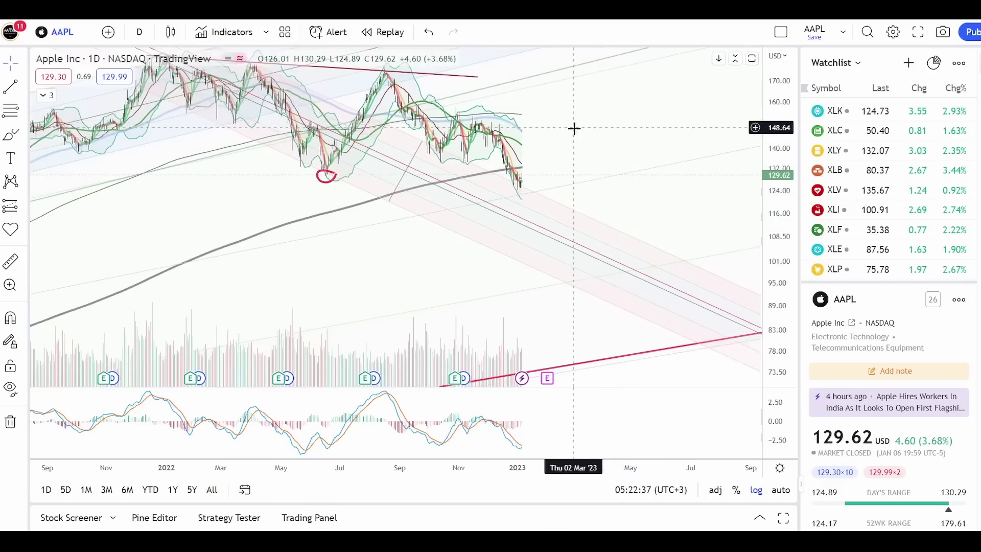
drag(672, 115, 737, 112)
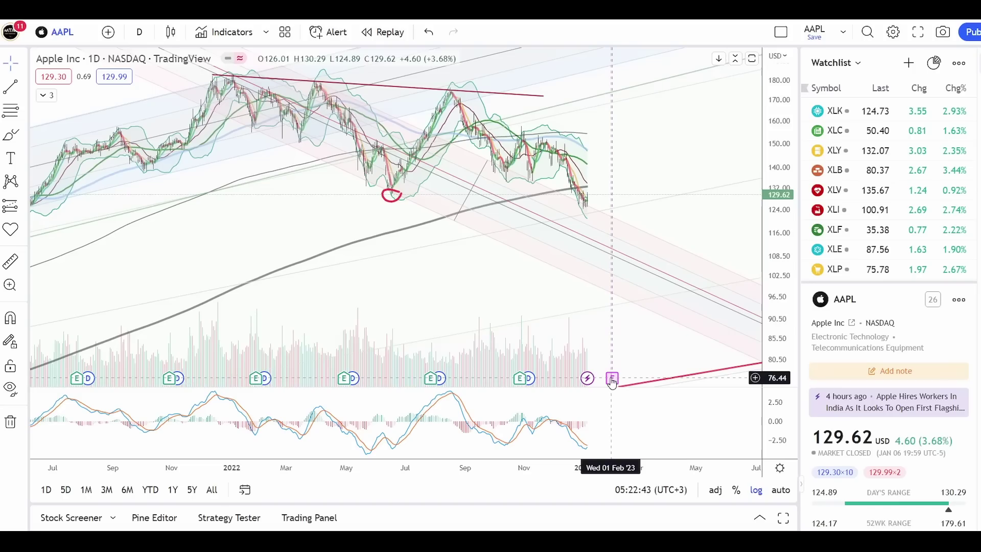
scroll(612, 292, up, 2)
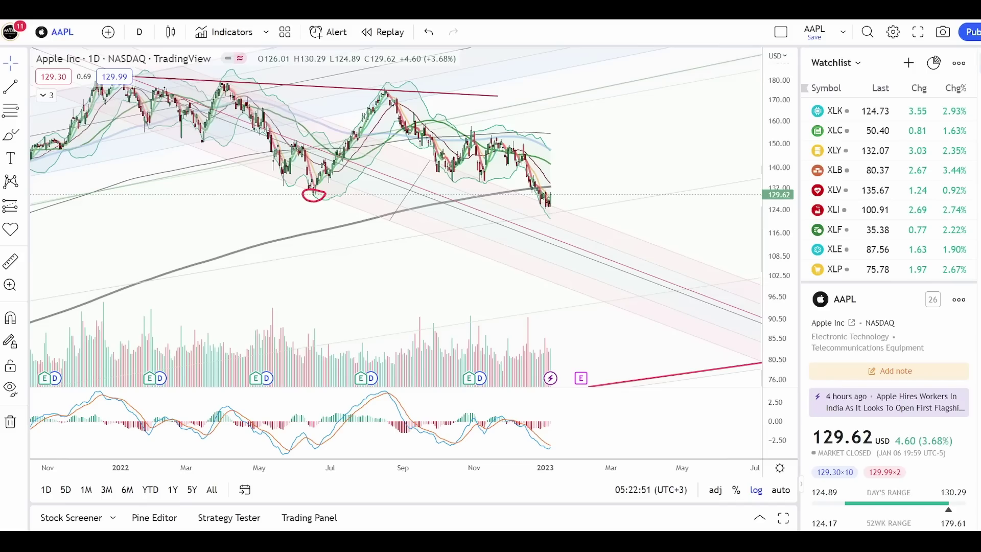
click(10, 134)
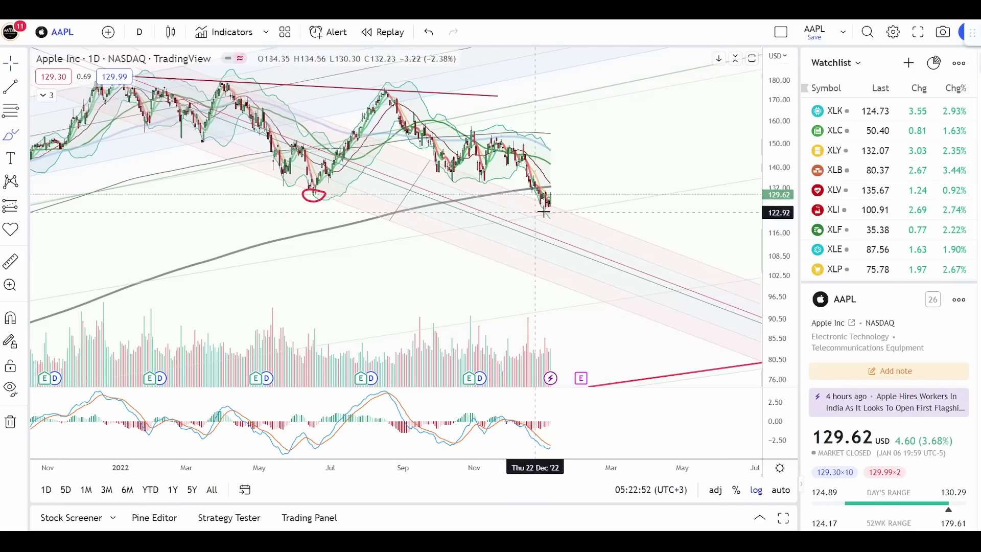
mouse_move(544, 209)
mouse_down()
mouse_move(571, 180)
mouse_move(582, 181)
mouse_up()
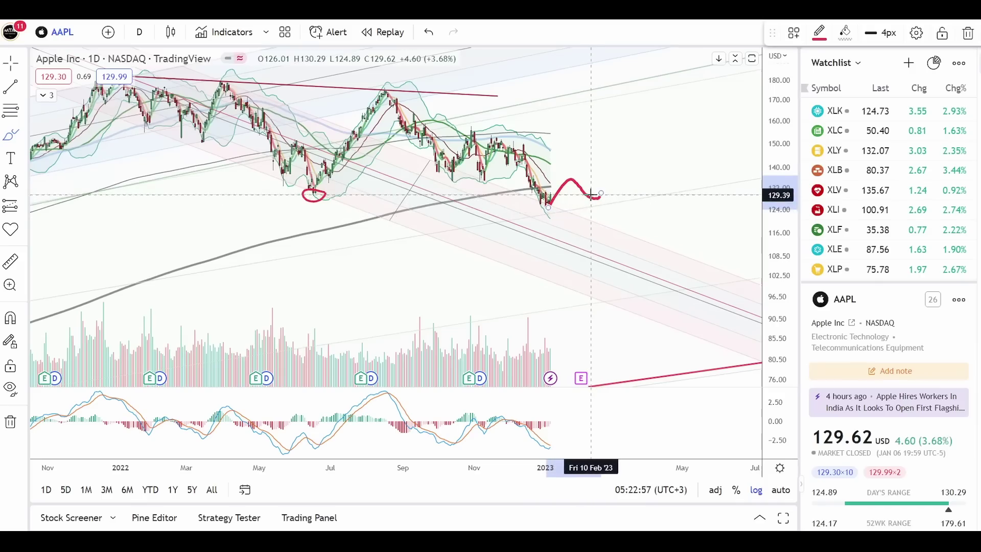
drag(592, 198, 592, 215)
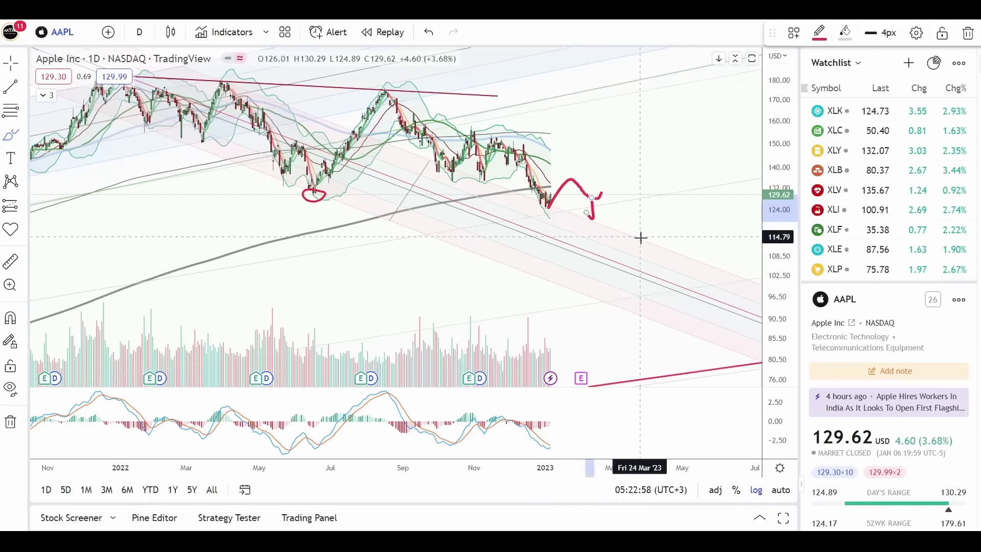
Brush a descending line under AAPL from about 160 in June 2022 to about 115 in March 2023, and circle the lows along it.
drag(639, 237, 315, 119)
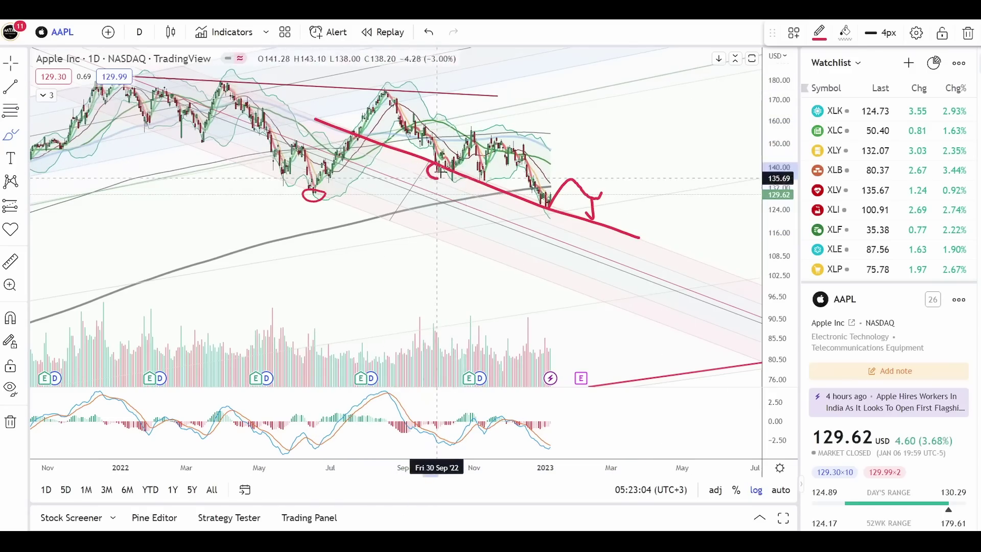
drag(434, 164, 481, 185)
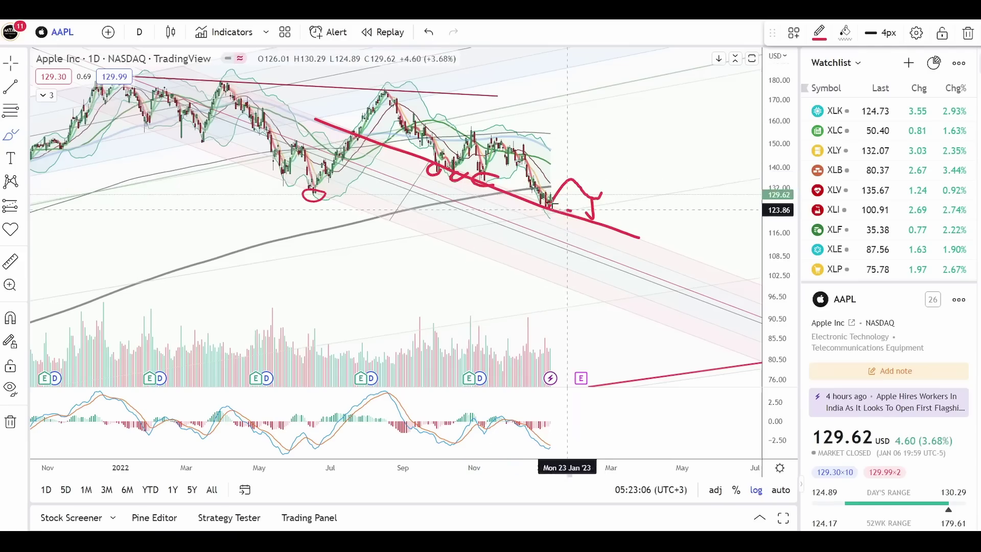
drag(549, 203, 557, 214)
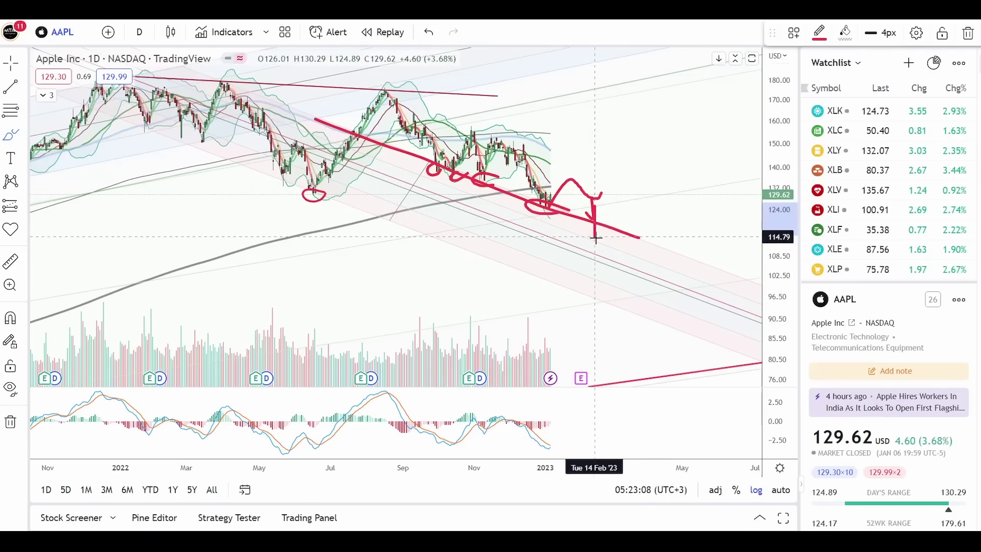
Circle AAPL's March 2022 peak, and brush a drop below the descending line to a circled target near 97 around March 2023.
drag(238, 81, 240, 86)
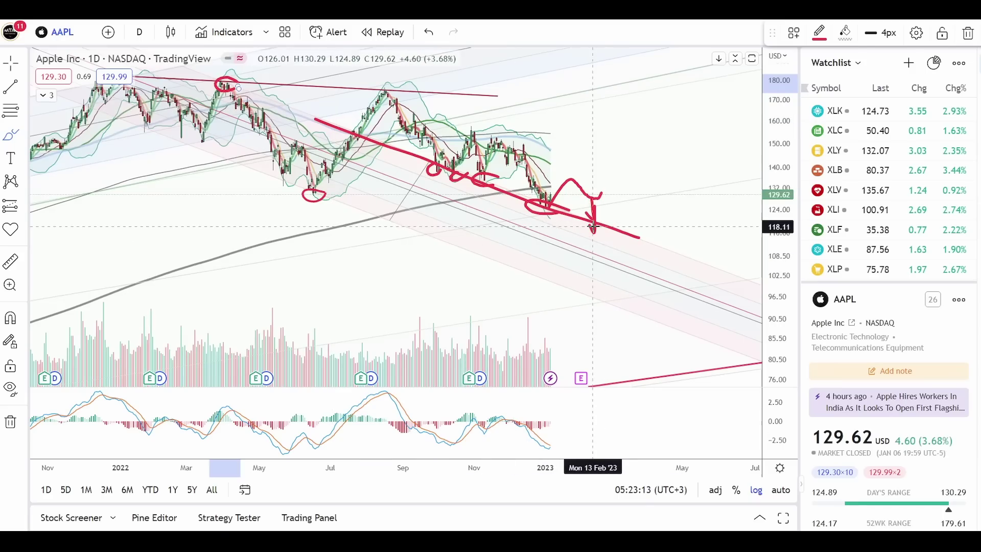
drag(593, 228, 601, 238)
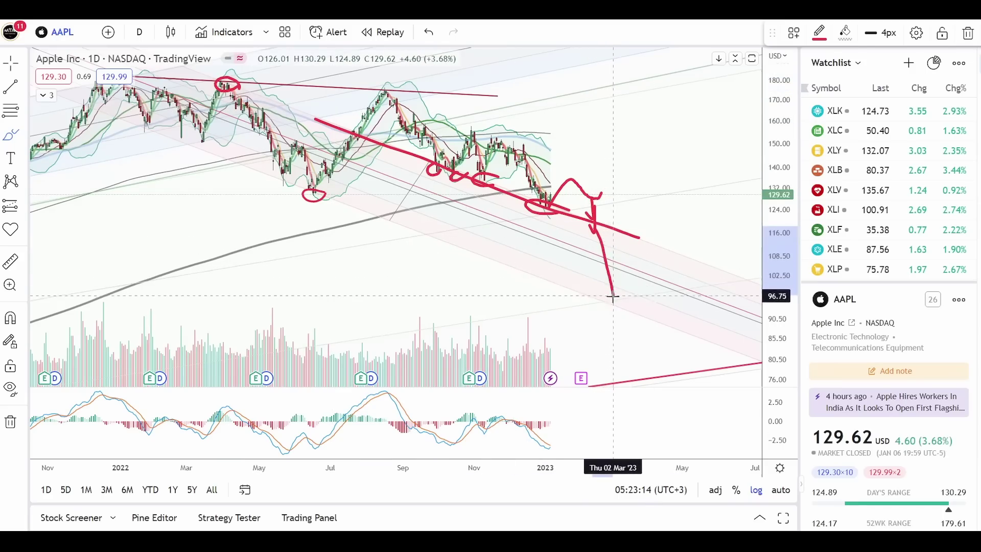
mouse_move(602, 295)
mouse_down()
mouse_move(624, 278)
mouse_move(609, 289)
mouse_up()
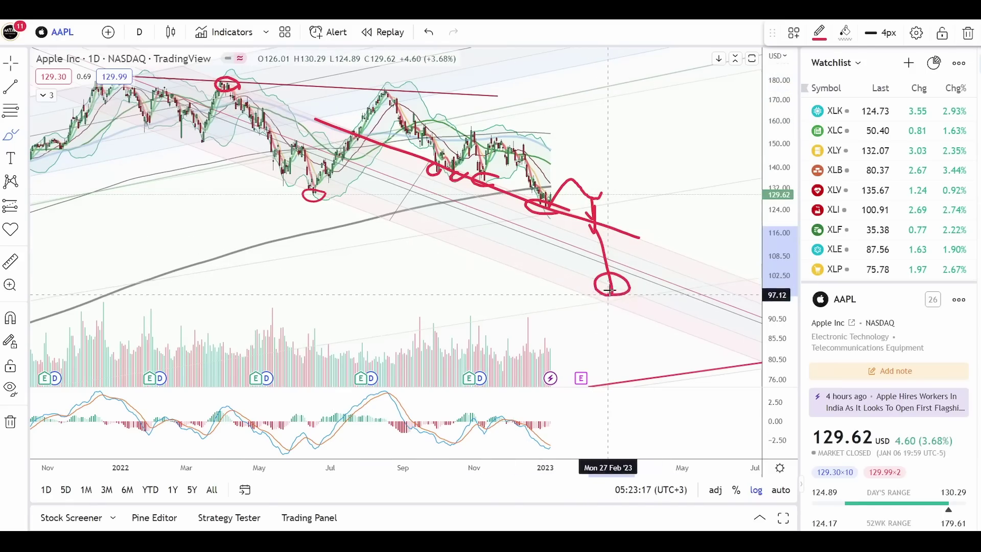
Mark AAPL's early 2020 peak at about 80 with a short stroke, and circle the rising red trendline near 82 in mid-2023.
scroll(614, 276, down, 5)
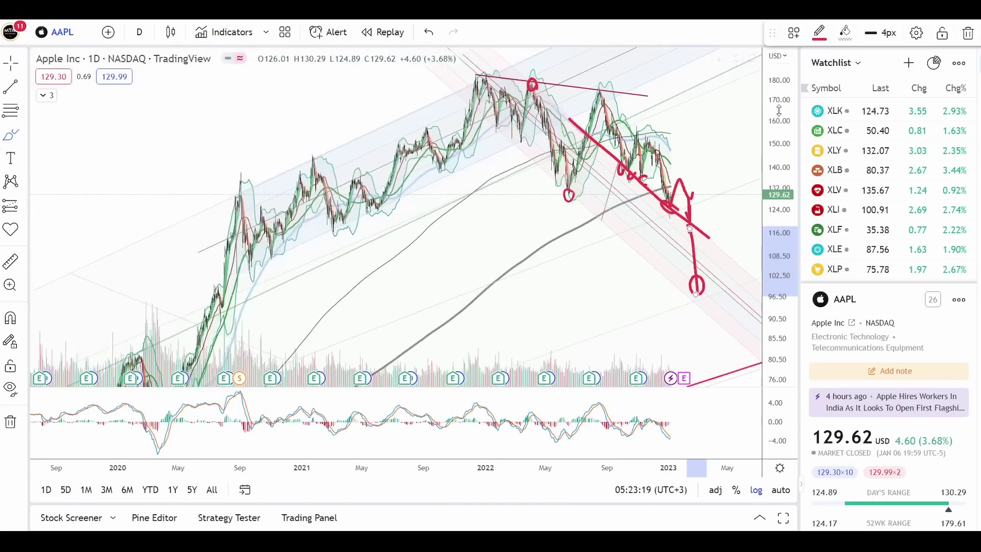
scroll(658, 283, down, 2)
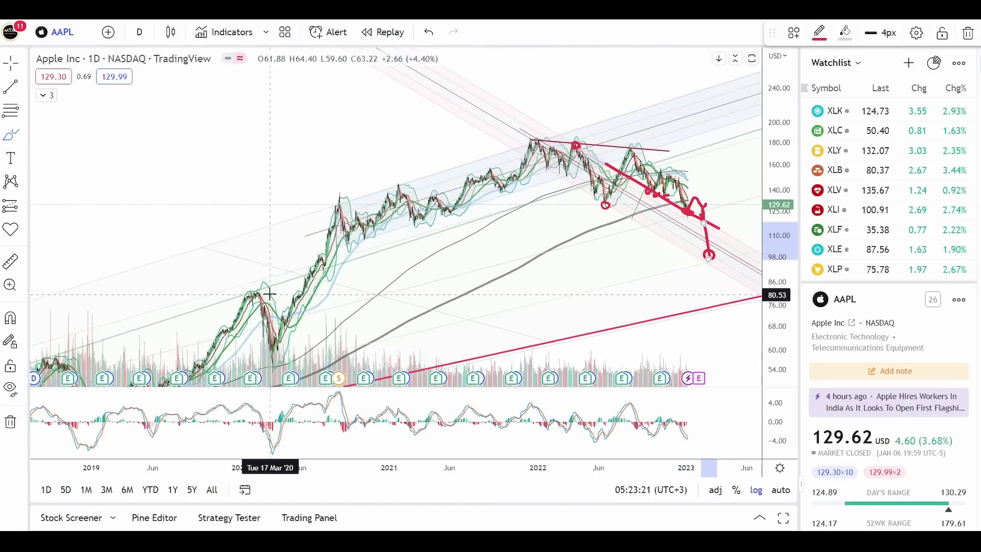
drag(270, 295, 246, 294)
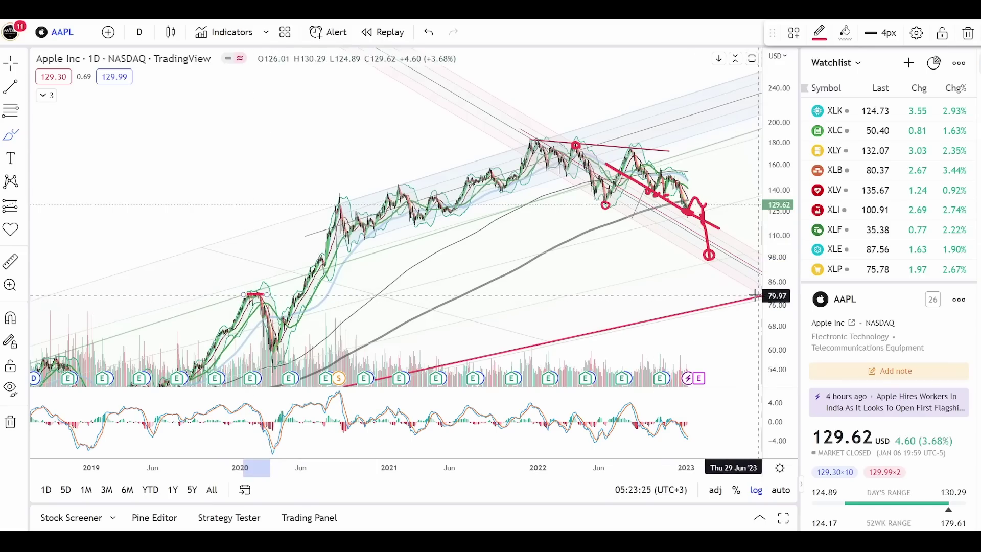
drag(718, 338, 589, 340)
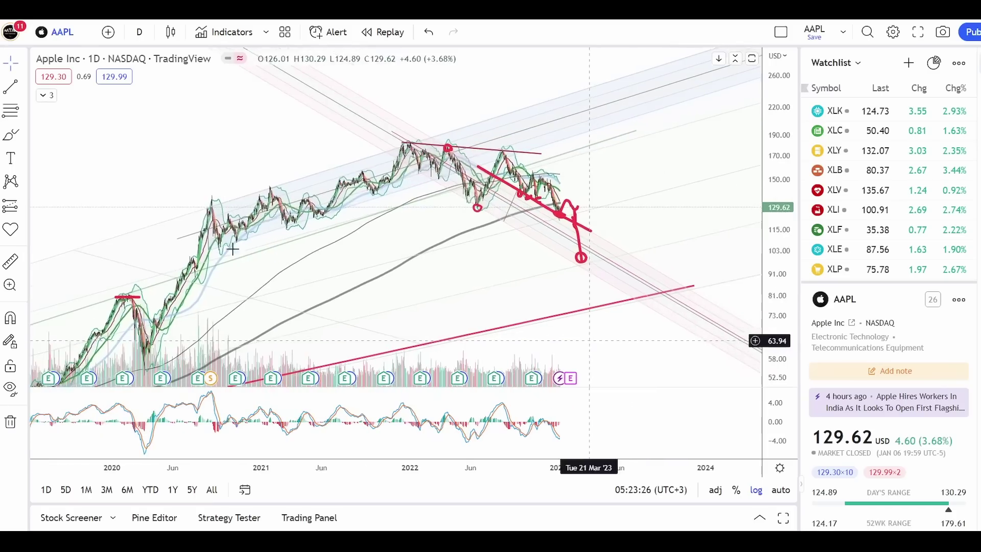
click(16, 143)
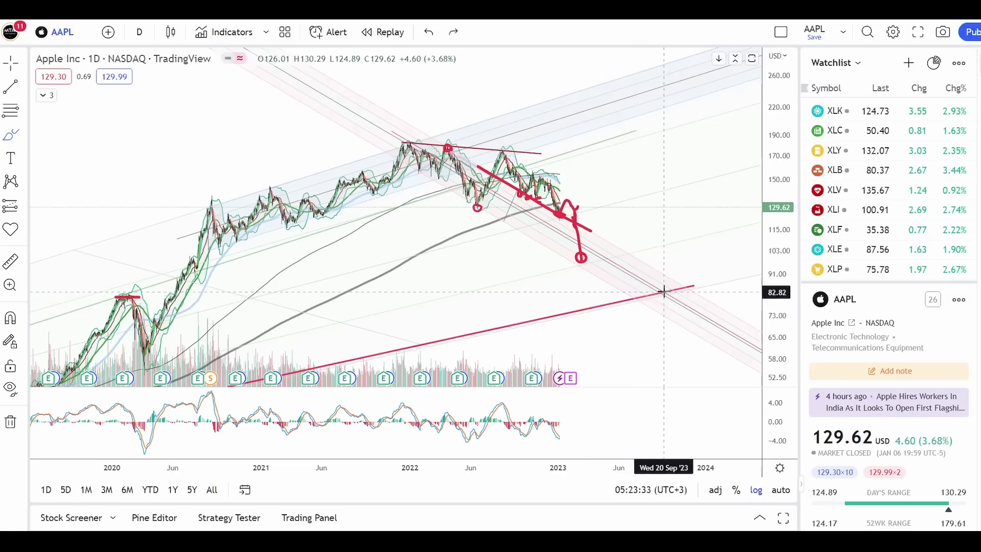
mouse_move(663, 291)
mouse_down()
mouse_move(659, 302)
mouse_move(616, 296)
mouse_move(662, 294)
mouse_up()
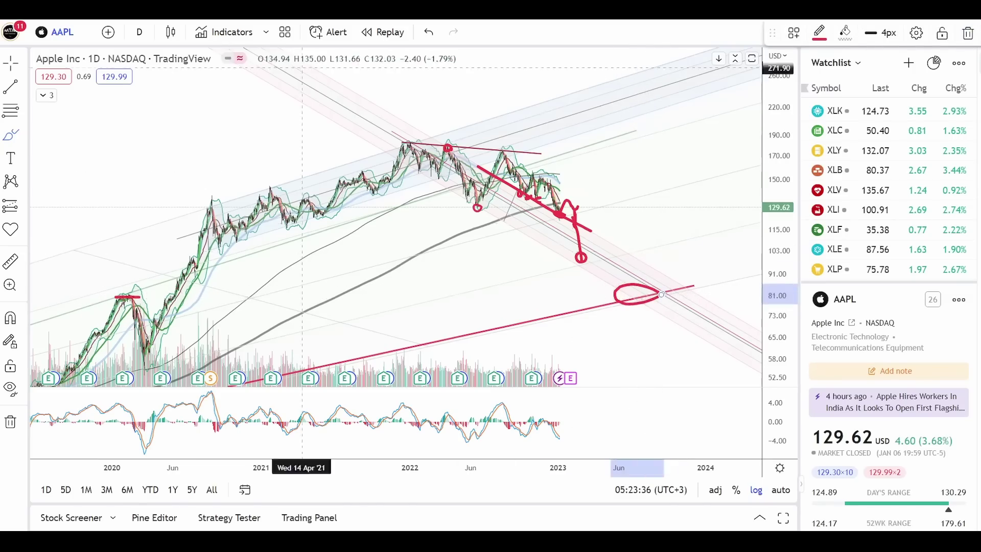
Load the AMZN chart and show its price history from 2017 to 2023.
click(61, 23)
text(AMZN)
key(Return)
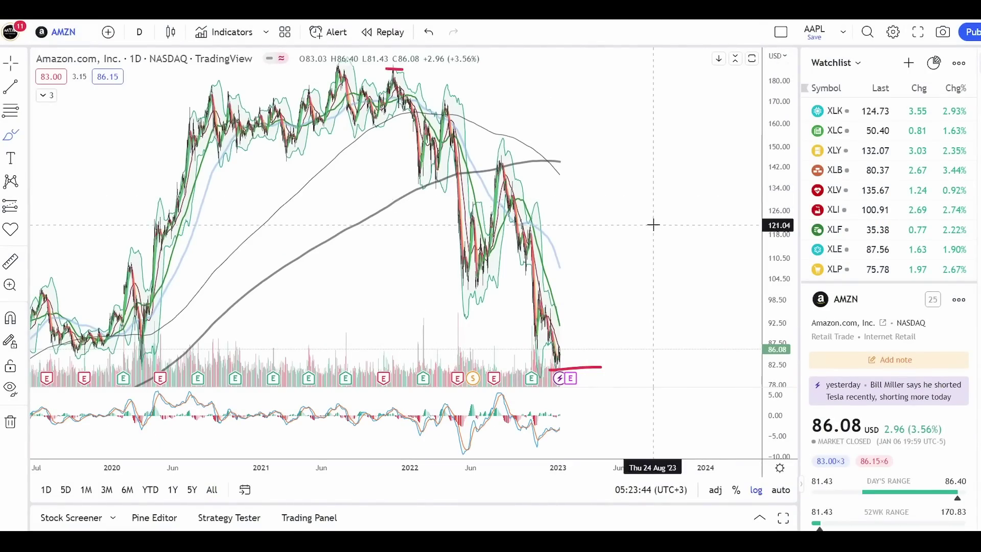
scroll(652, 221, down, 5)
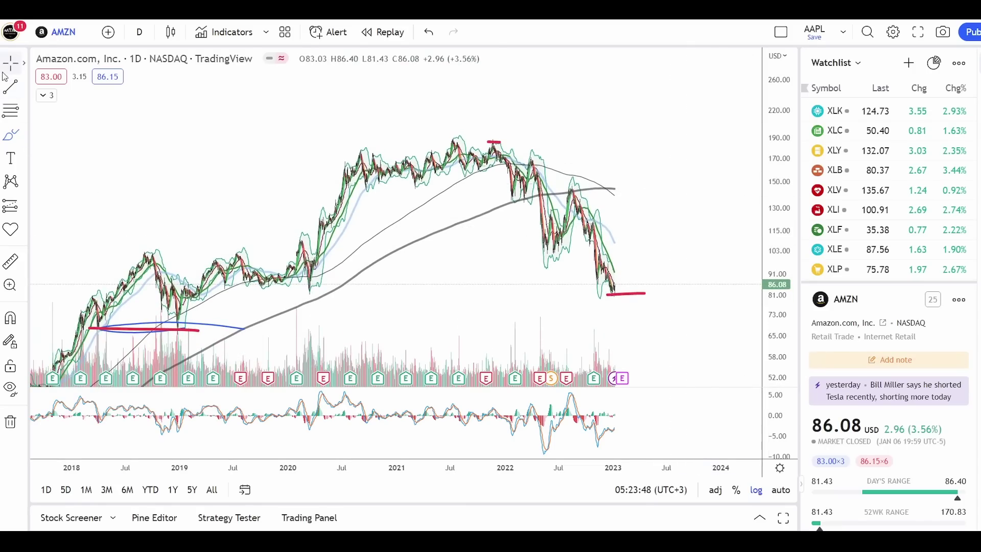
drag(539, 333, 534, 280)
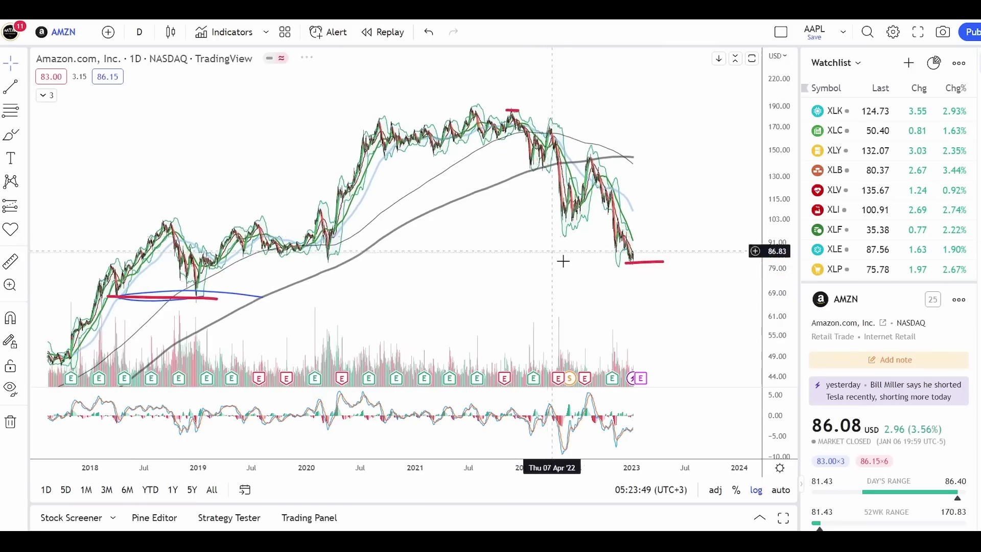
scroll(579, 266, down, 2)
scroll(579, 266, up, 2)
Brush AMZN's 2020 rise and long top, mark its 2021 peaks, circle the March 2022 high, and trace the swings down to January 2023.
click(10, 135)
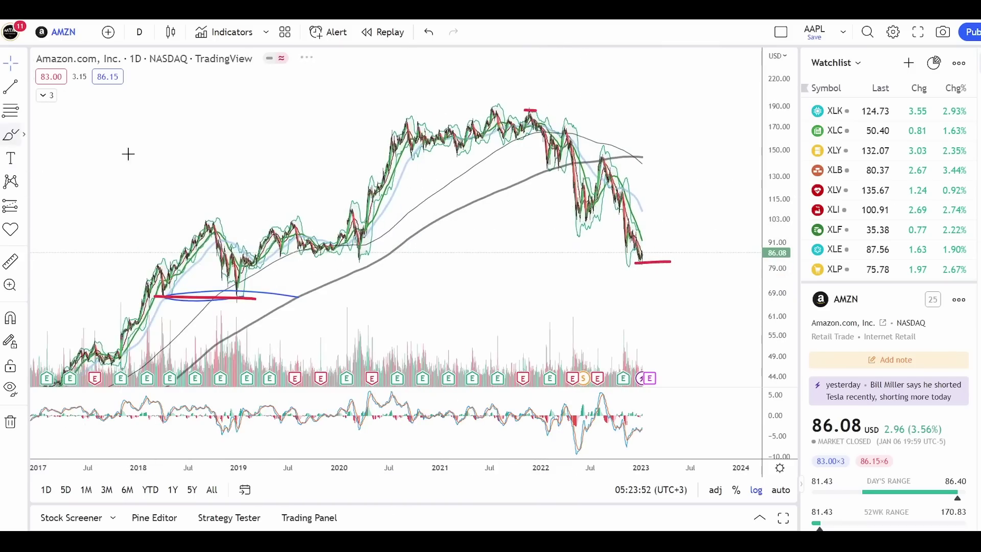
mouse_move(364, 248)
mouse_down()
mouse_move(400, 125)
mouse_move(503, 135)
mouse_move(503, 106)
mouse_up()
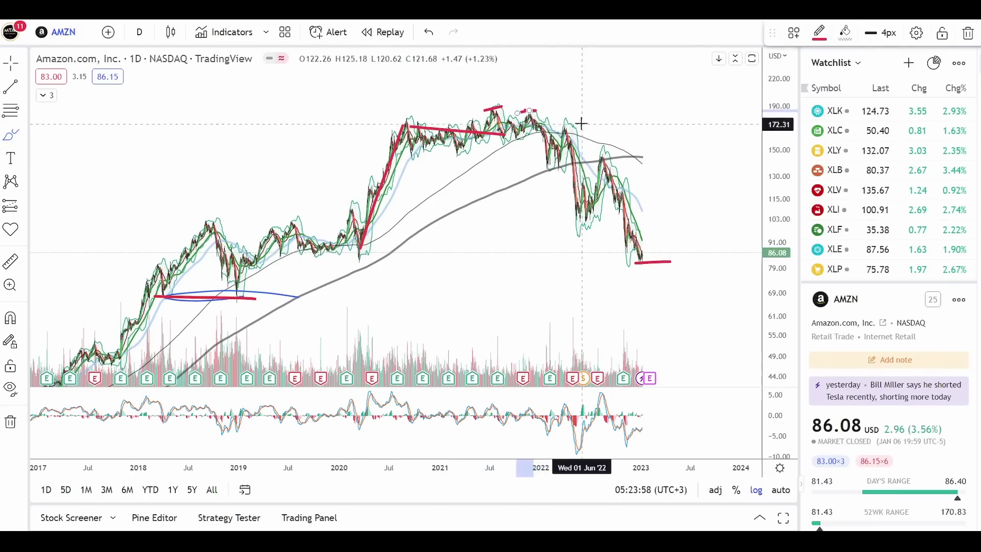
mouse_move(580, 124)
mouse_down()
mouse_move(560, 124)
mouse_move(577, 129)
mouse_move(571, 121)
mouse_move(577, 222)
mouse_move(598, 156)
mouse_move(642, 259)
mouse_up()
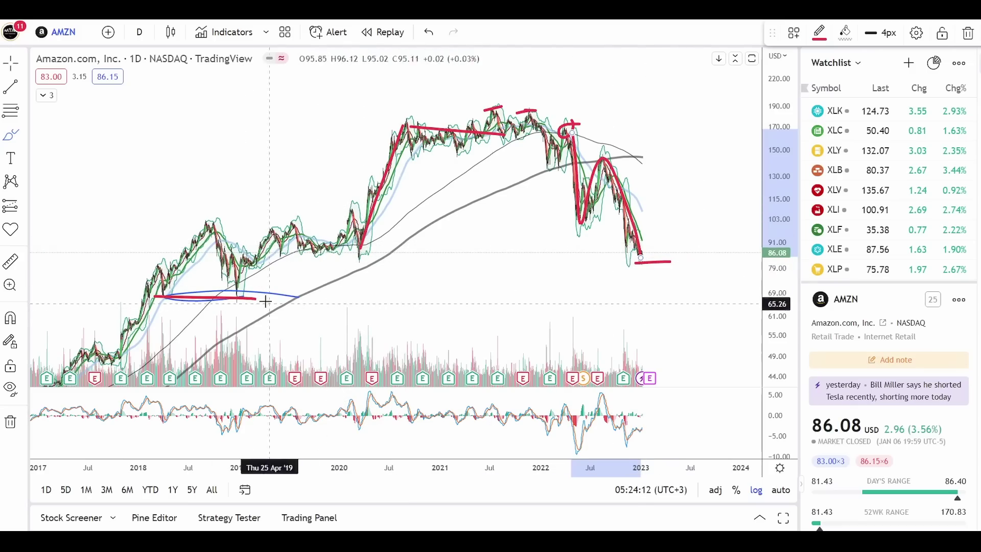
Underline AMZN's 2018 lows near 68 and January 2023 low near 82, and cross the November 2021 peak and the latest low.
click(249, 297)
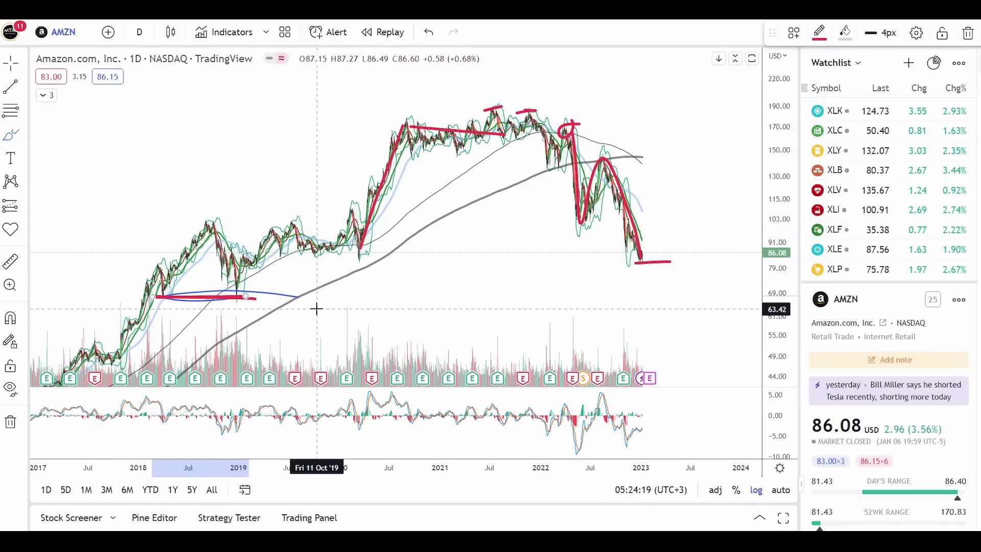
drag(680, 261, 651, 261)
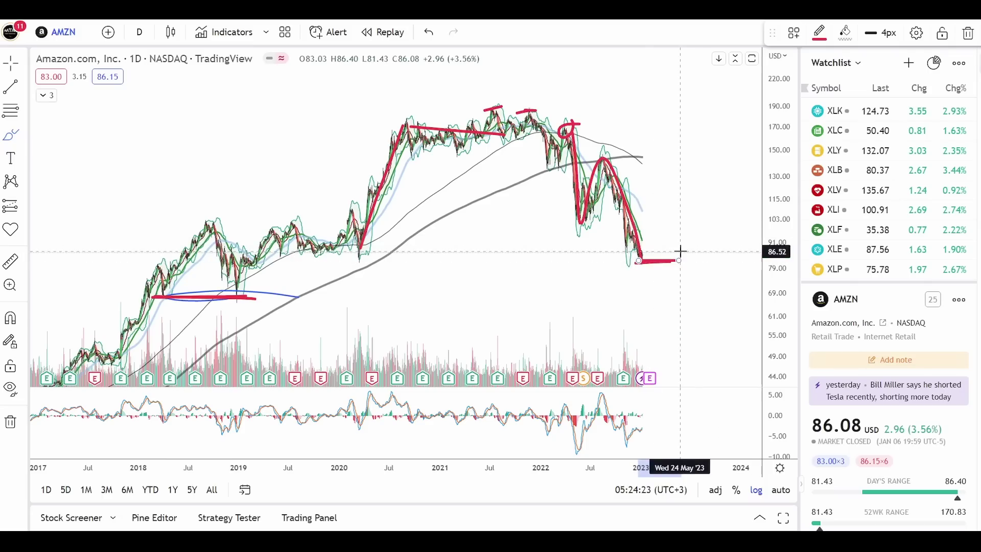
scroll(680, 250, up, 1)
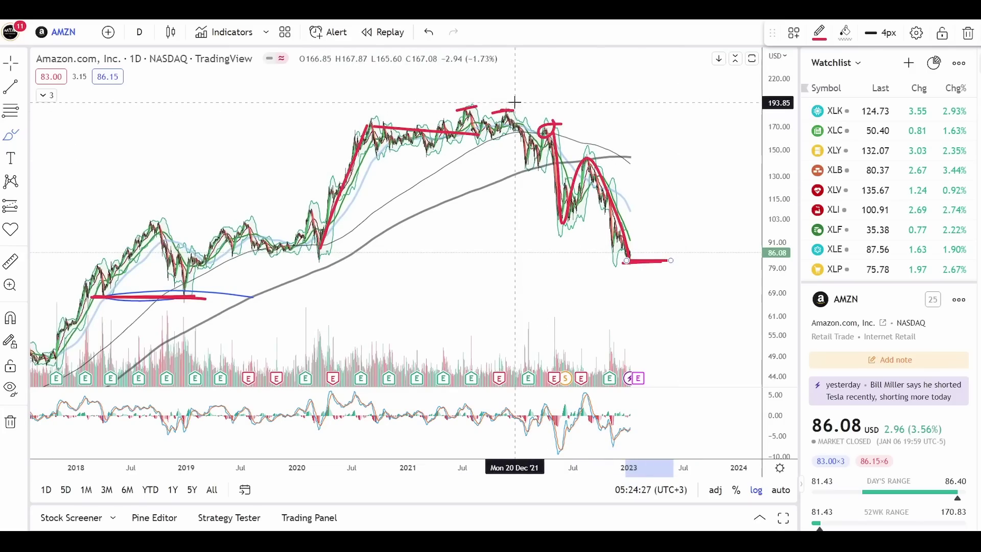
drag(507, 123, 498, 106)
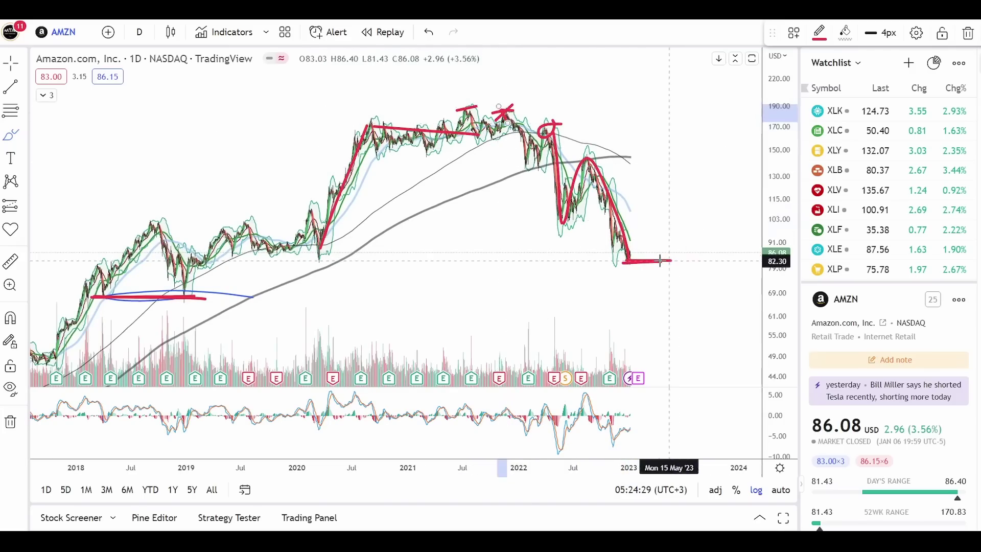
drag(645, 252, 619, 270)
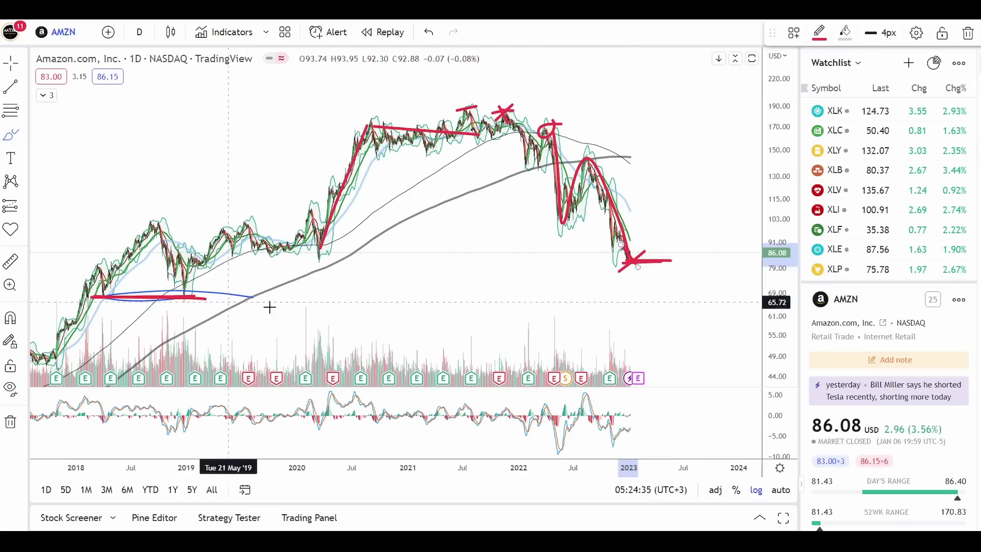
scroll(297, 292, down, 1)
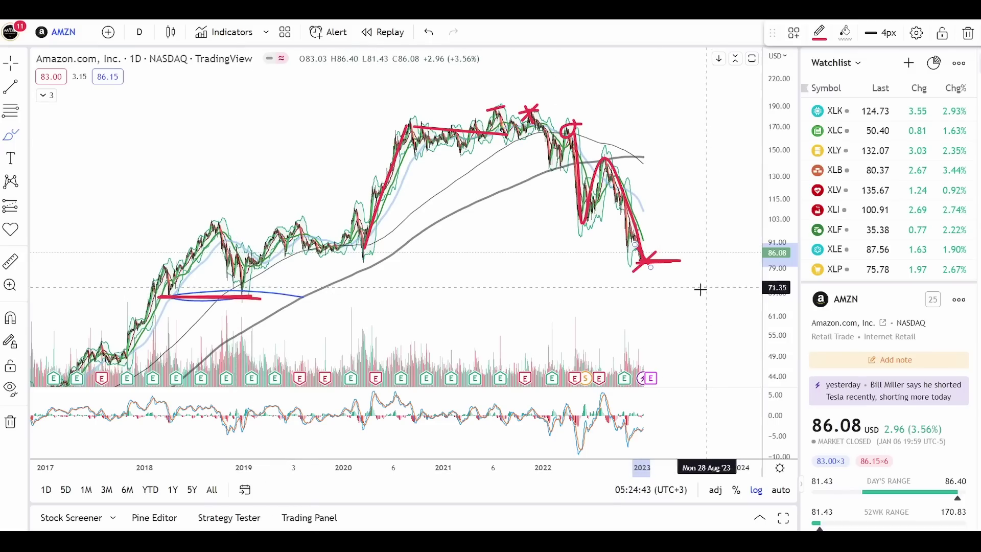
Switch from AMZN to the GOOGL chart and examine its earlier brush marks and decline from the 2021 peak to January 2023.
scroll(705, 287, up, 2)
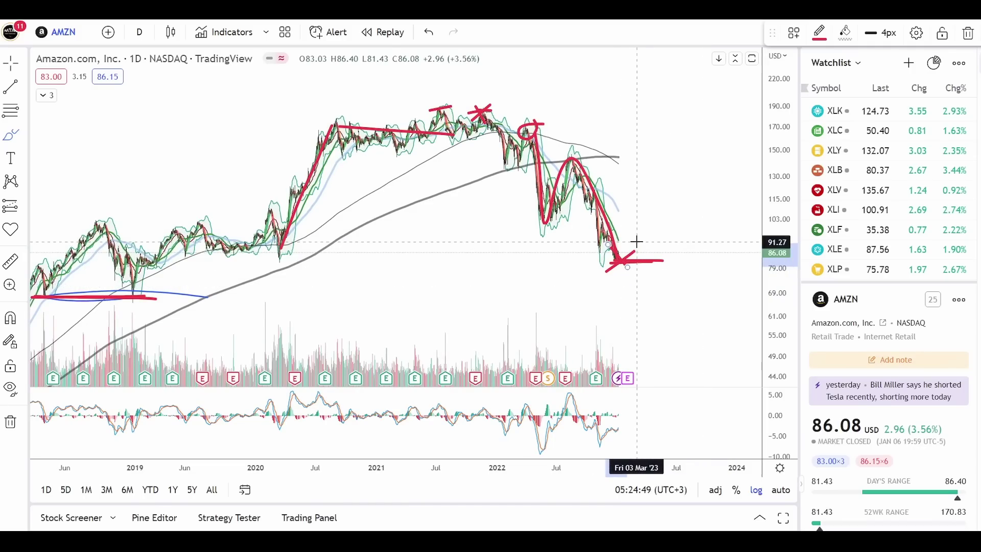
scroll(677, 288, down, 2)
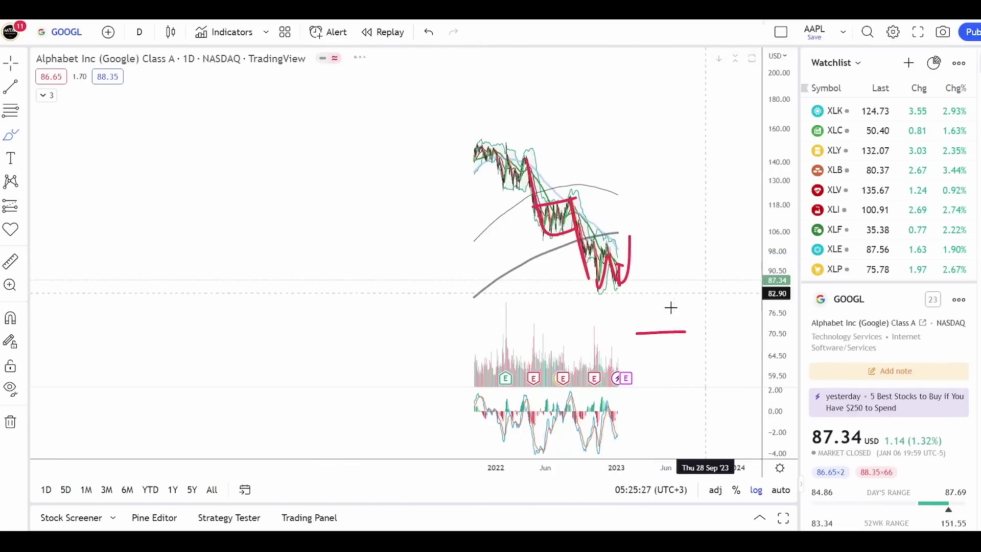
scroll(666, 307, down, 2)
scroll(664, 305, up, 2)
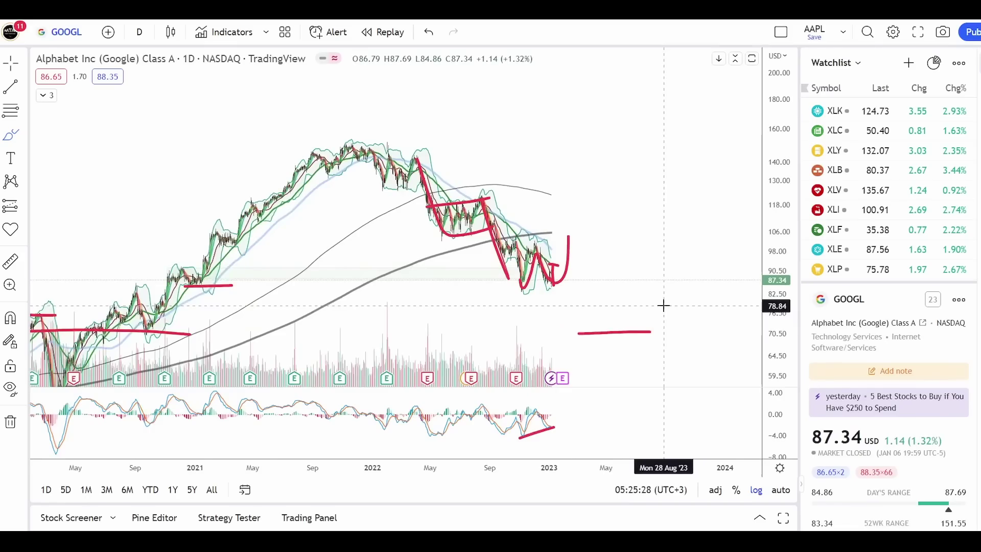
scroll(664, 305, down, 2)
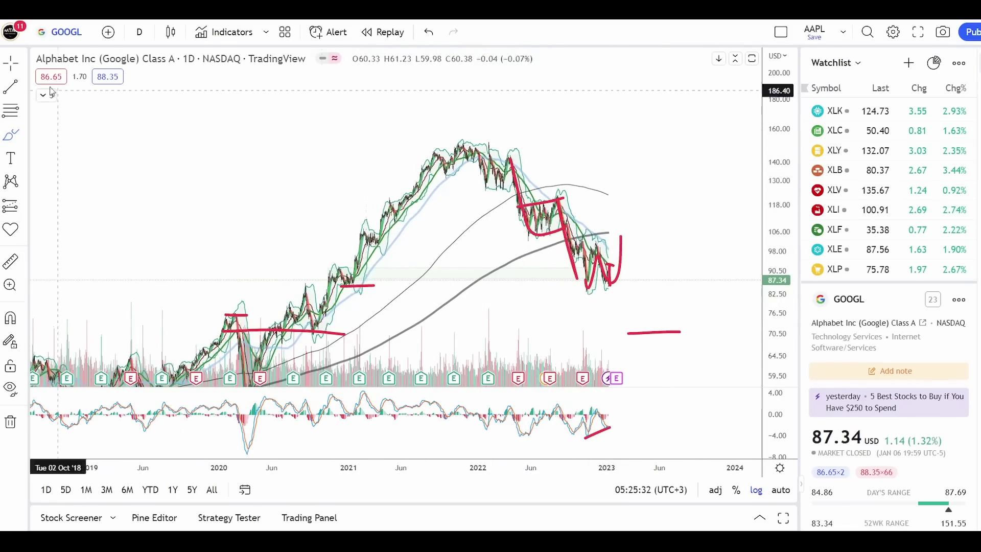
scroll(690, 270, up, 2)
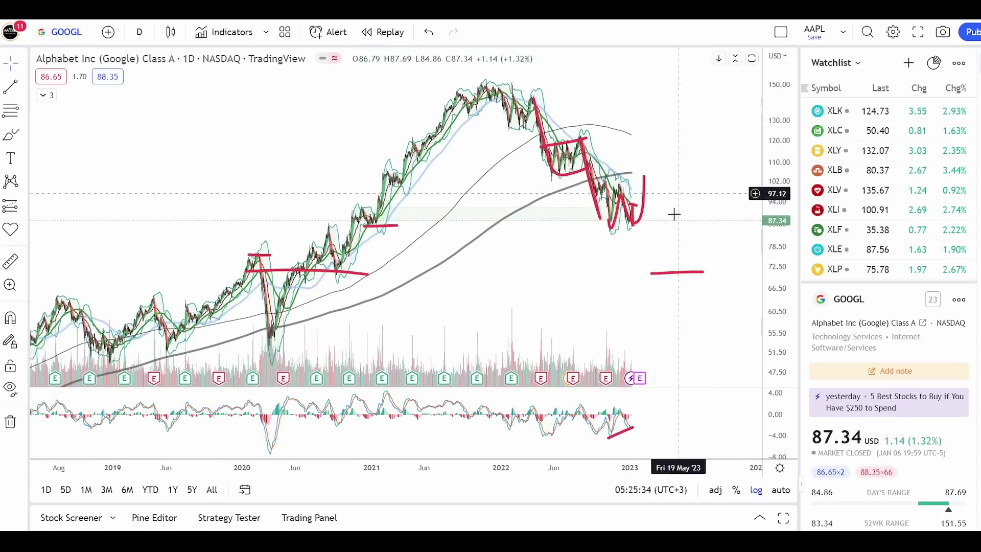
scroll(545, 256, up, 1)
scroll(466, 278, up, 1)
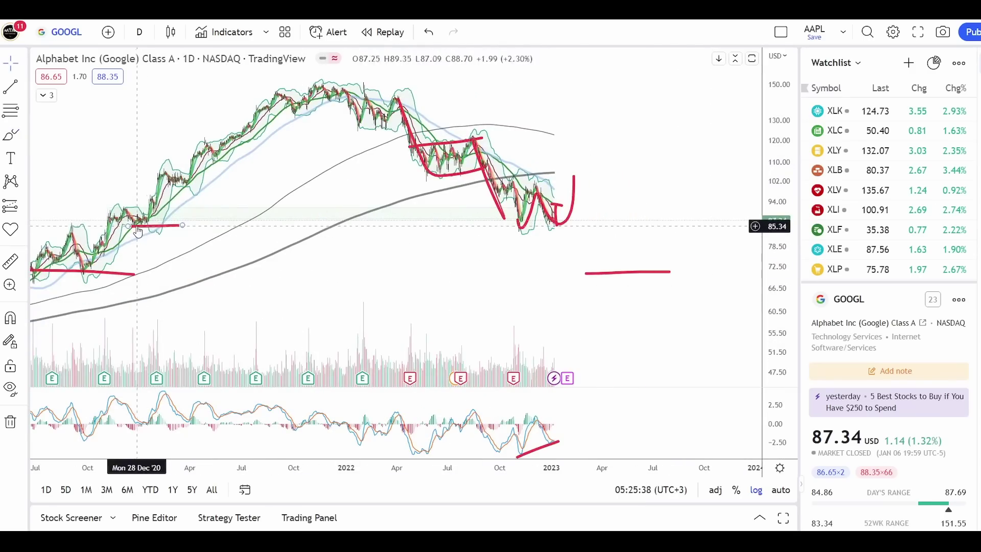
scroll(174, 230, down, 3)
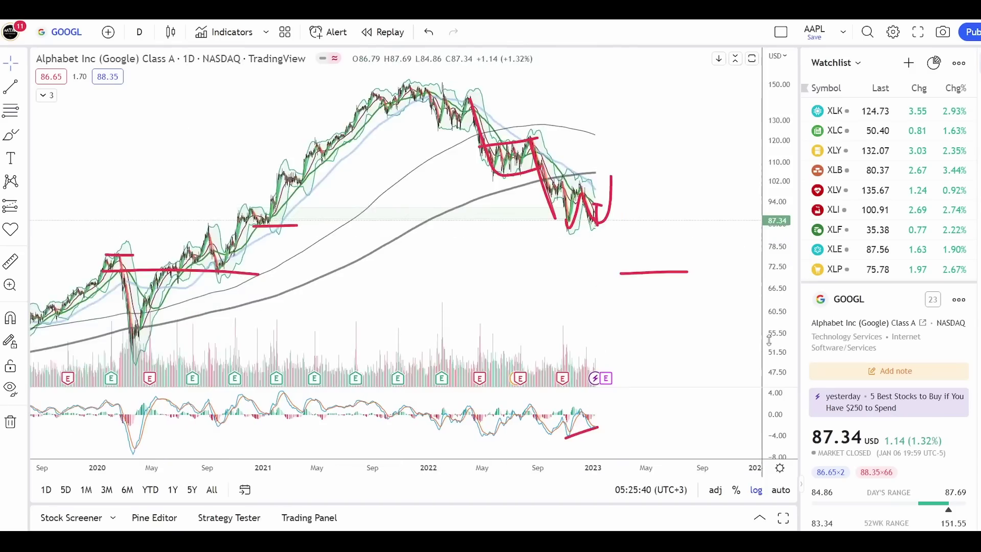
scroll(642, 236, up, 5)
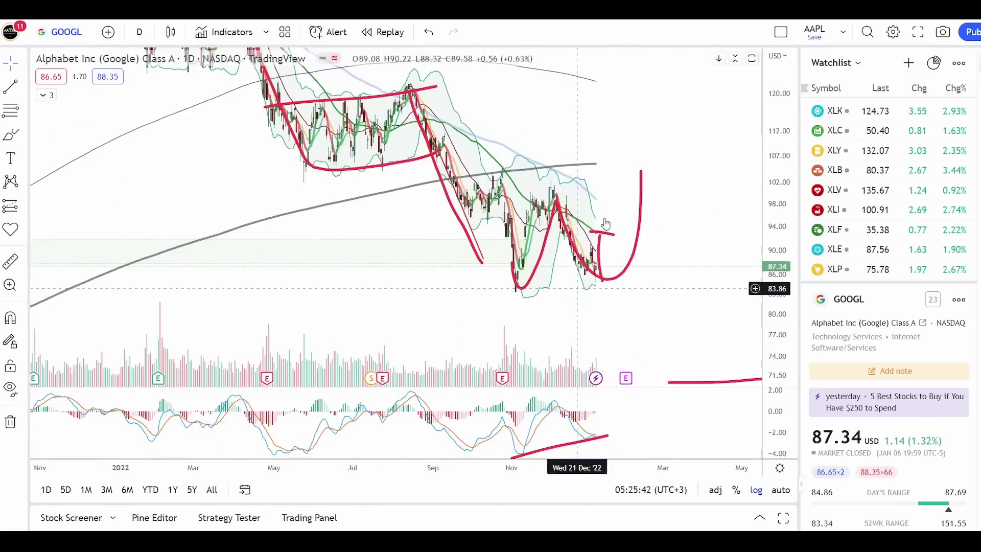
Delete the thick brush strokes outlining GOOGL's mid-2022 consolidation and the declines on either side of it.
scroll(617, 136, left, 3)
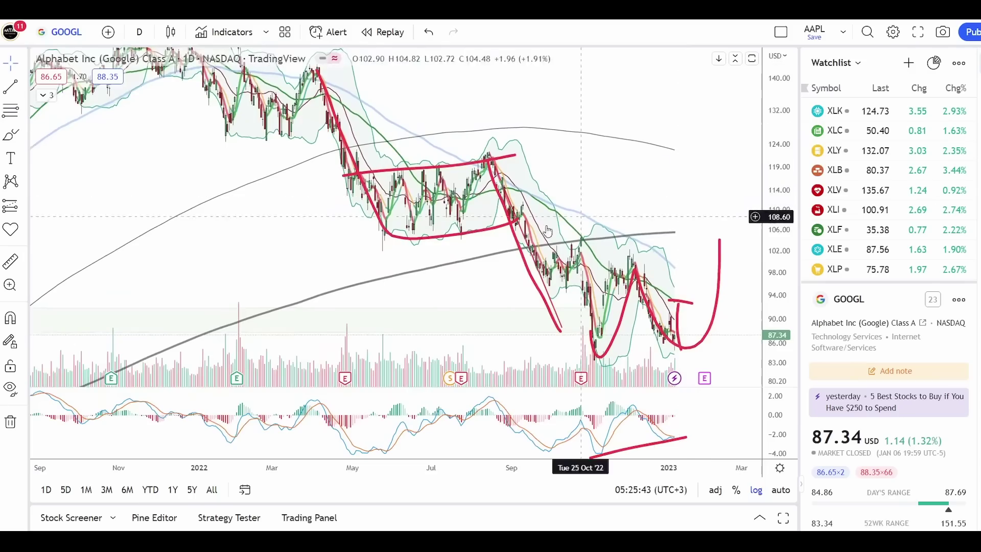
click(515, 239)
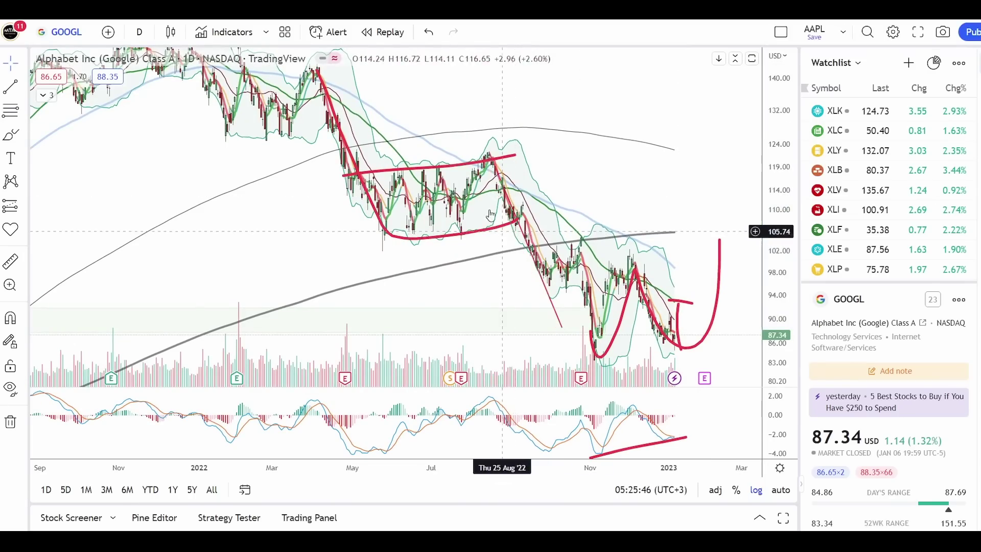
click(481, 227)
click(480, 227)
Compress GOOGL's price scale and underline its November 2022 and January 2023 lows near 84 with short brush strokes.
scroll(558, 307, down, 3)
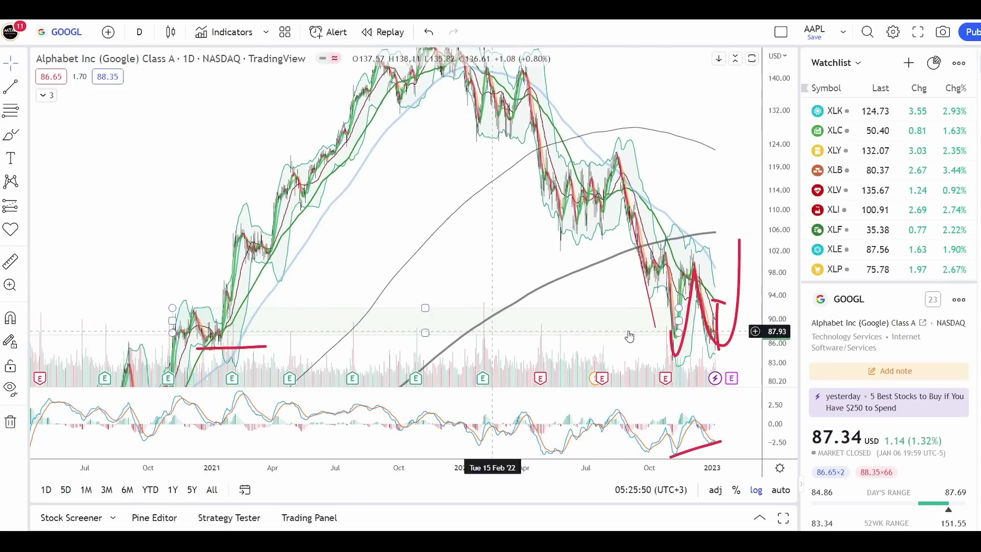
scroll(487, 314, up, 2)
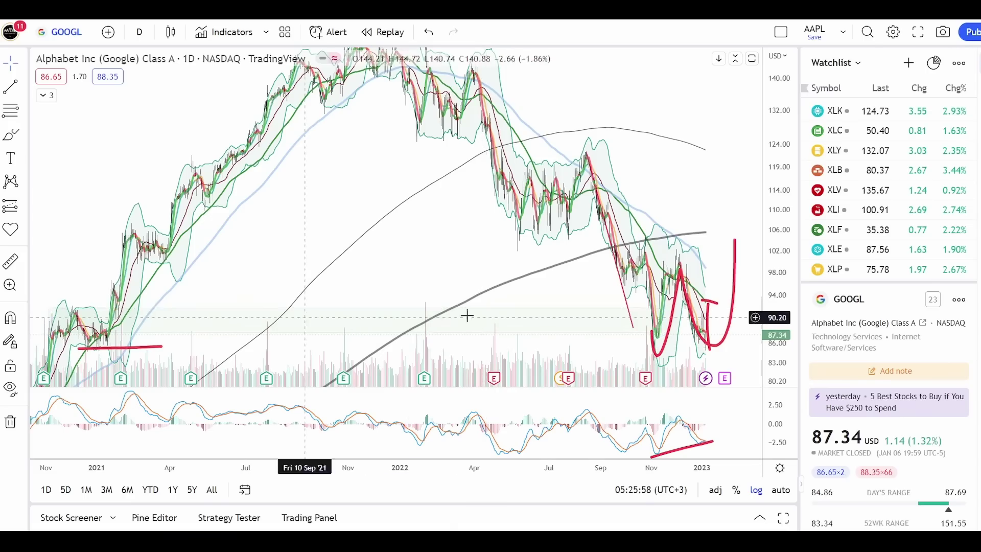
scroll(414, 313, down, 2)
drag(784, 194, 746, 295)
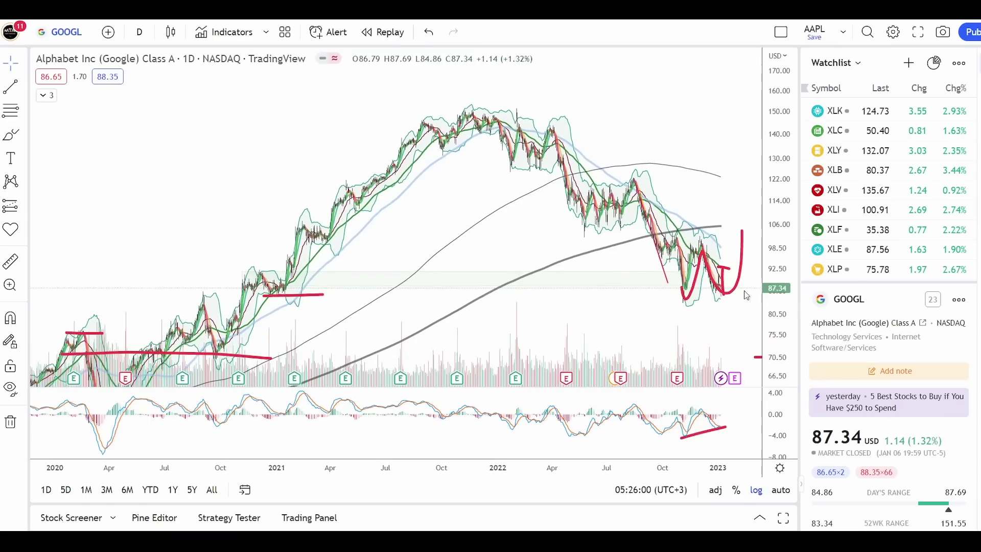
click(11, 134)
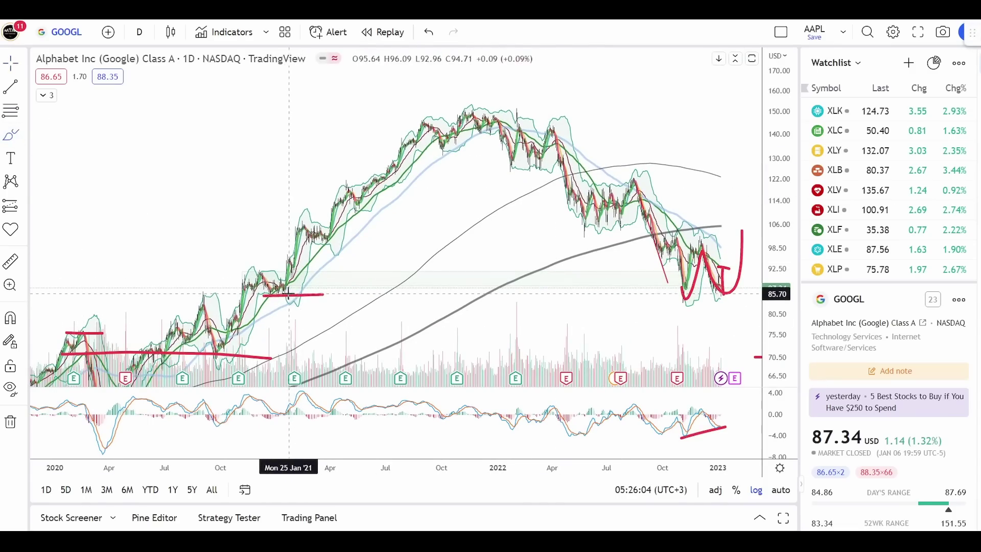
drag(289, 293, 274, 295)
scroll(262, 295, up, 6)
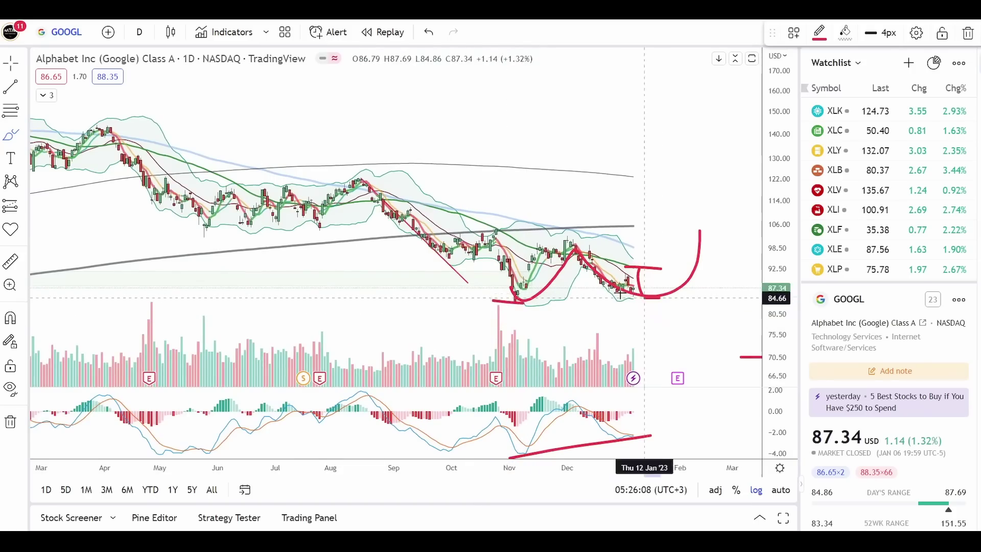
Brush a horizontal level at about 92.6 on GOOGL from mid-January 2023 back to early December 2022.
scroll(635, 357, down, 3)
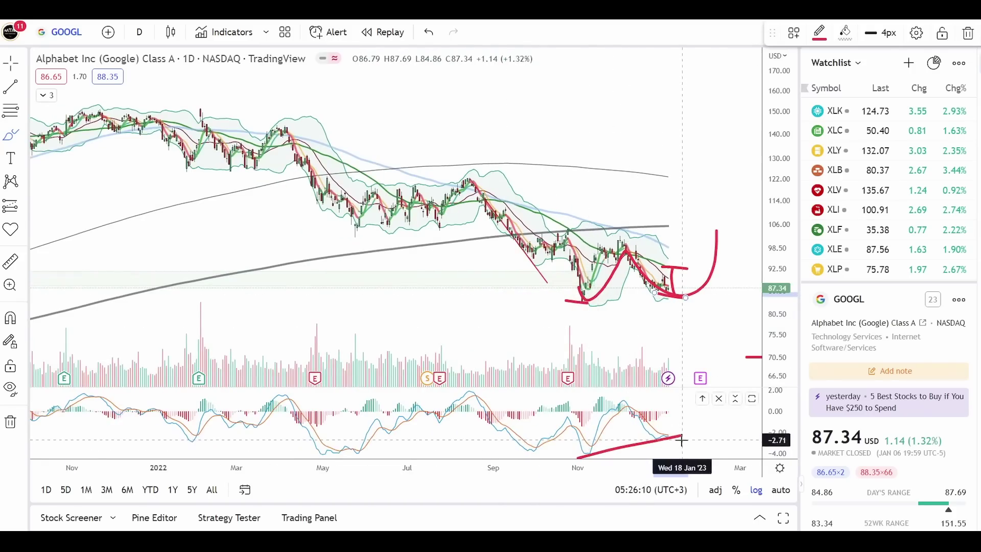
scroll(638, 327, up, 3)
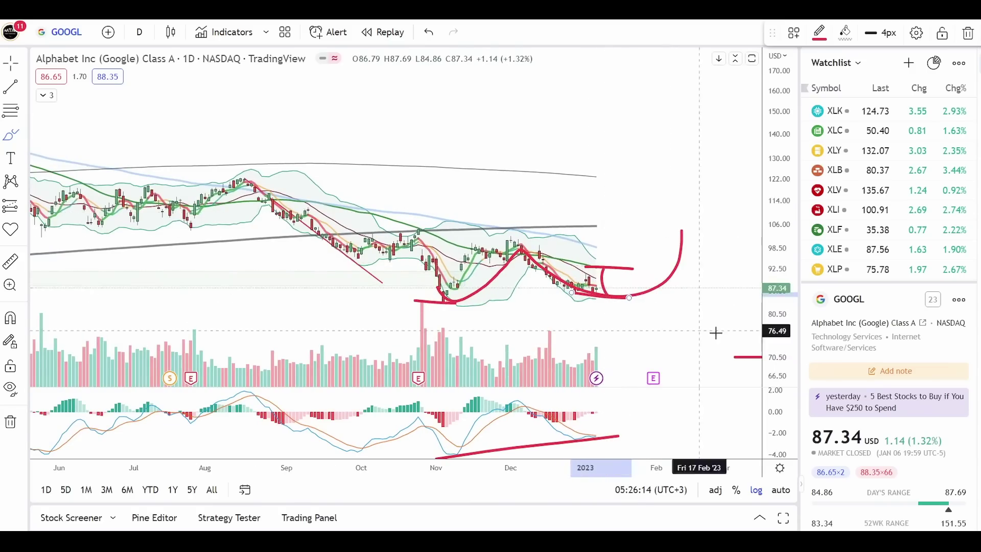
scroll(716, 333, up, 3)
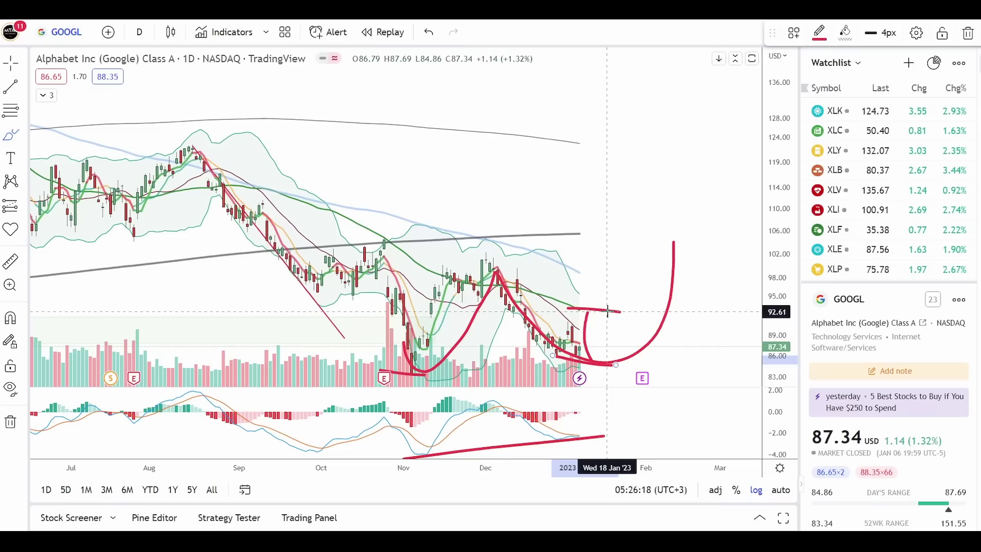
drag(605, 311, 494, 311)
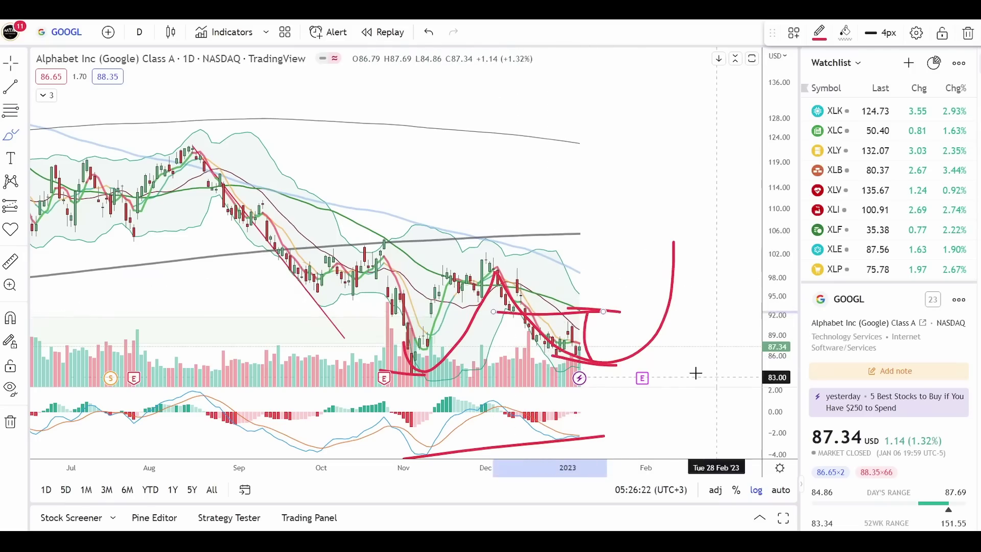
Retrace GOOGL's level near 72 with a brush stroke from early 2020 to early 2021.
scroll(694, 373, down, 3)
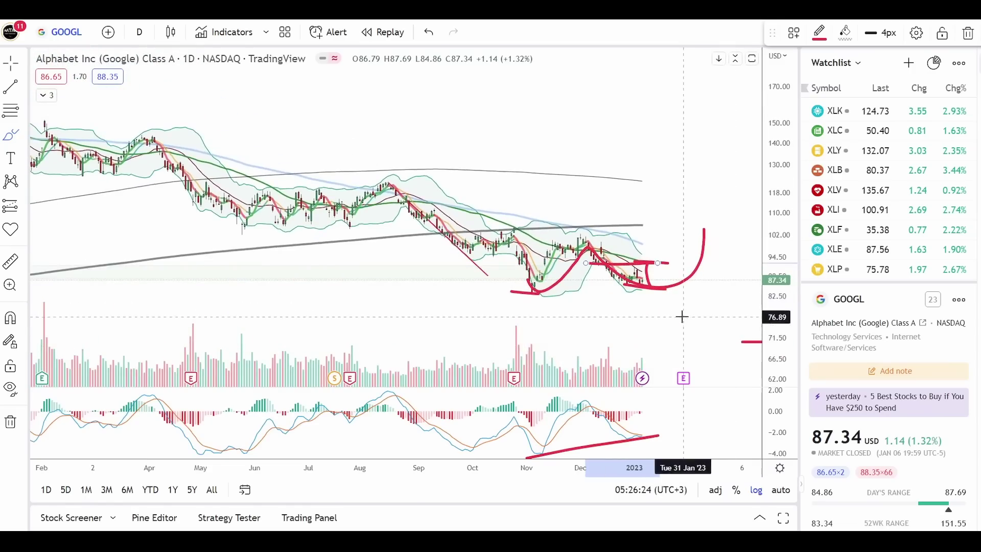
scroll(681, 309, down, 5)
scroll(330, 191, down, 3)
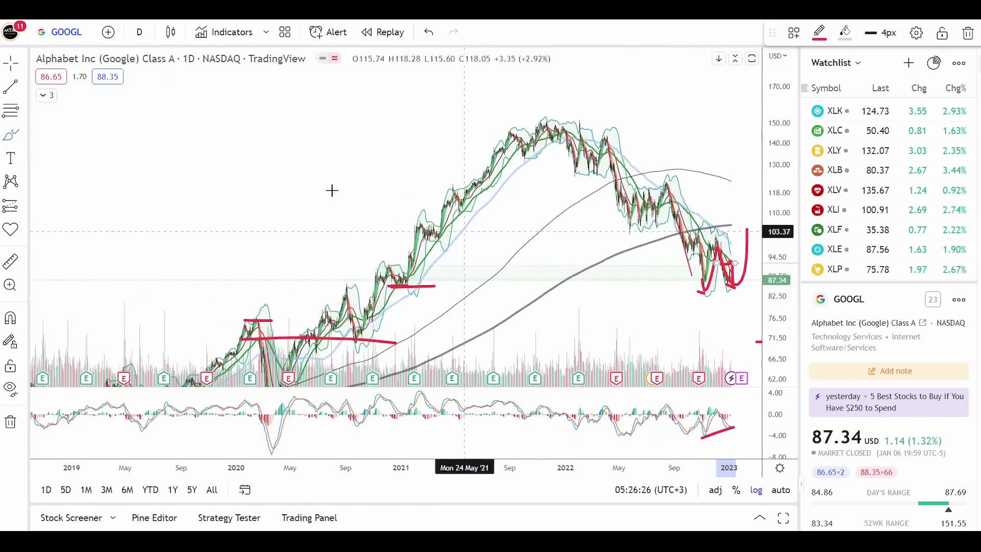
scroll(655, 317, down, 5)
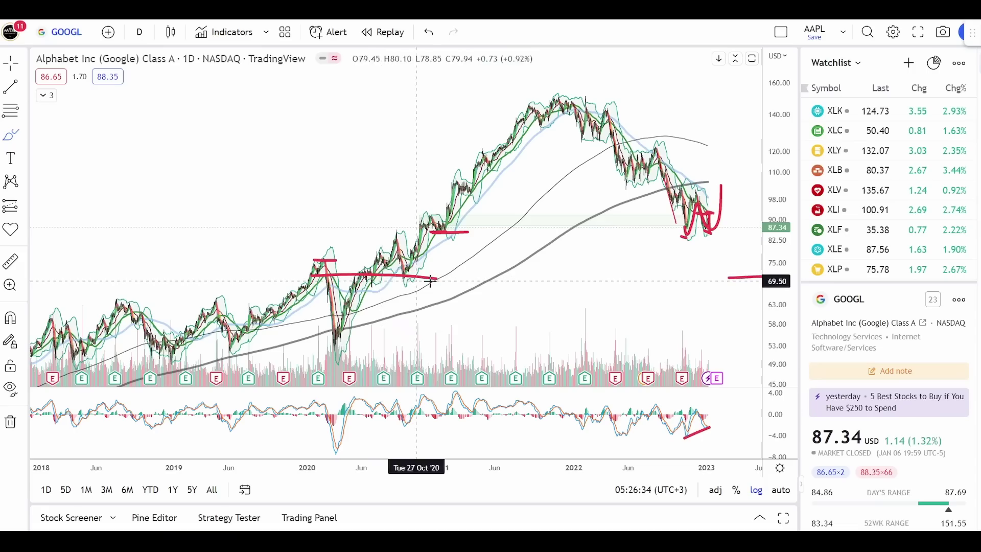
drag(357, 273, 443, 259)
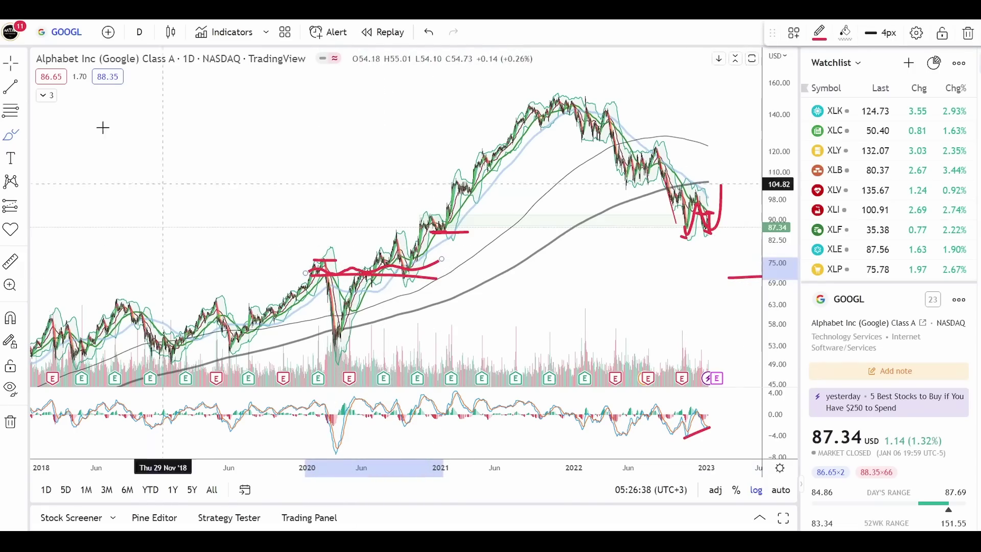
mouse_move(646, 292)
mouse_down()
mouse_move(563, 291)
mouse_move(381, 240)
mouse_up()
click(13, 136)
drag(712, 267, 749, 251)
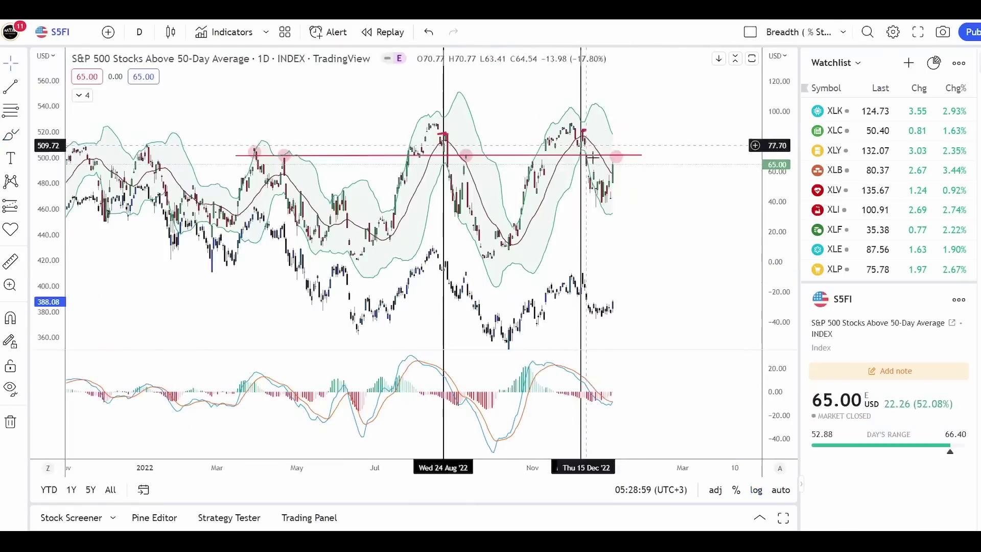
On the S5FI chart, mark the lower price series' March and August 2022 highs and slash the breadth peaks near 70 in April and September.
scroll(595, 231, up, 2)
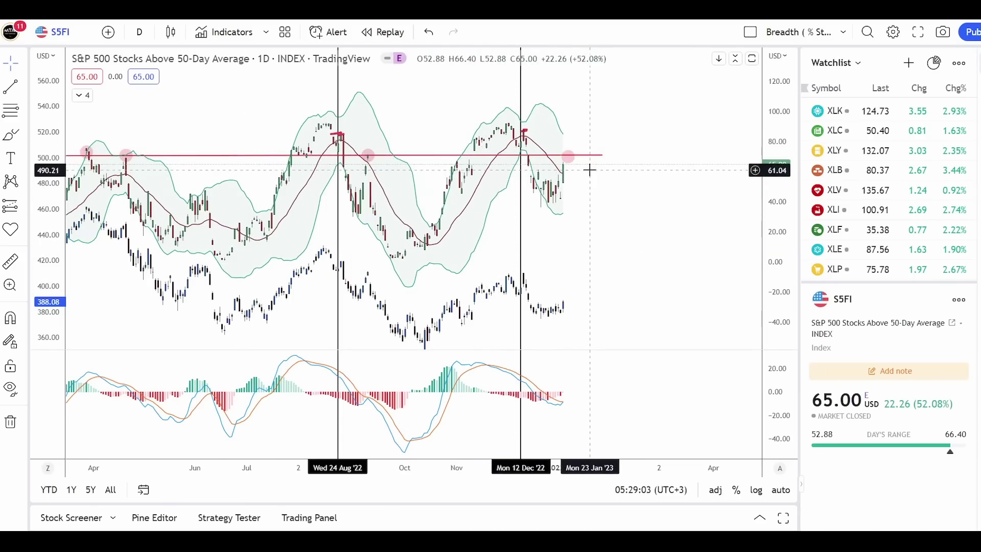
scroll(621, 198, down, 2)
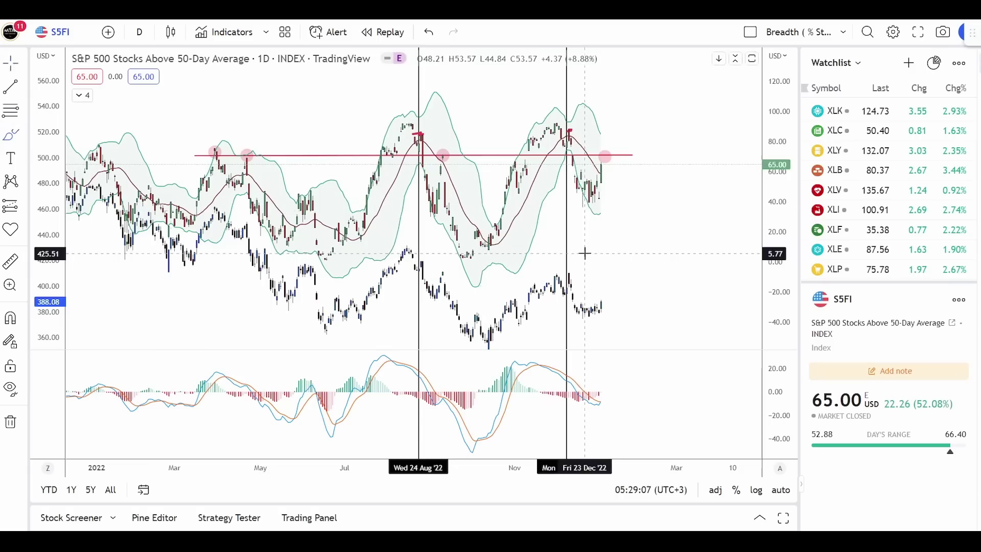
click(221, 204)
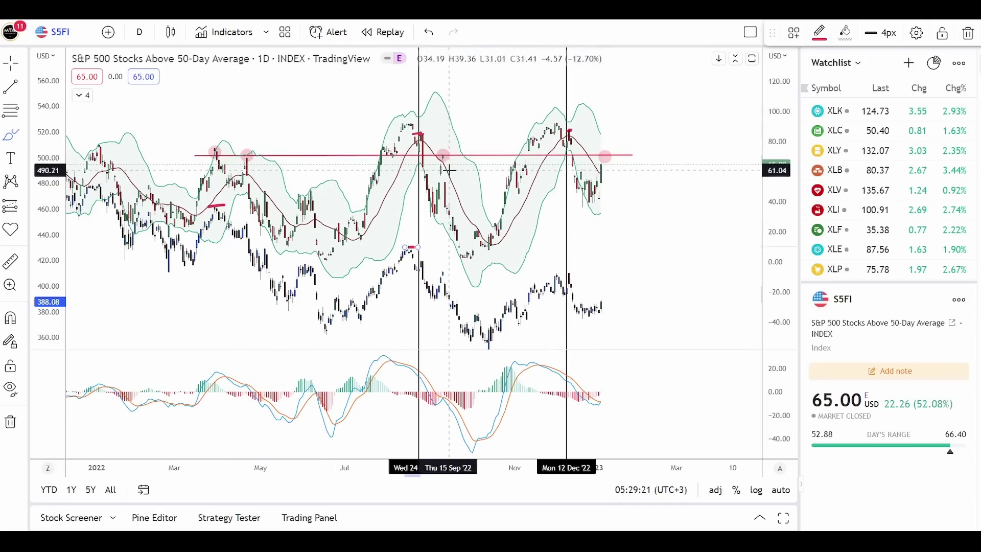
drag(254, 147, 242, 160)
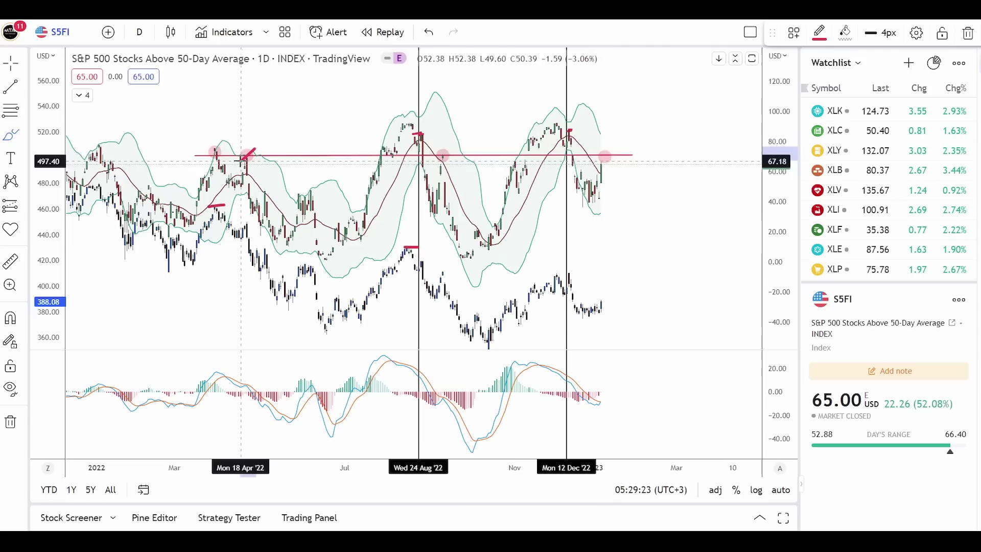
drag(452, 149, 435, 160)
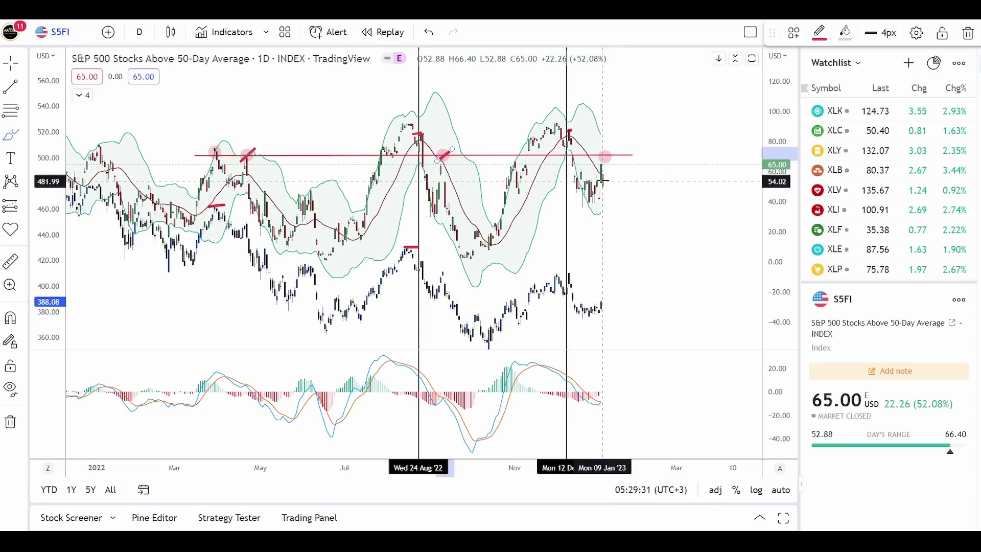
Brush short dashes projecting the price series near 400 and breadth turning down from about 70 in mid-January 2023.
scroll(656, 209, up, 1)
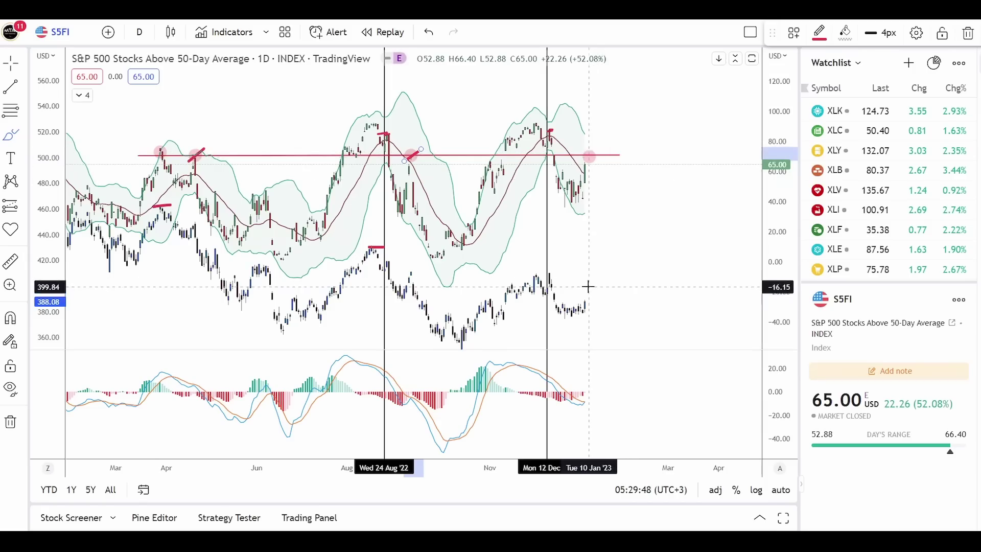
drag(587, 287, 599, 290)
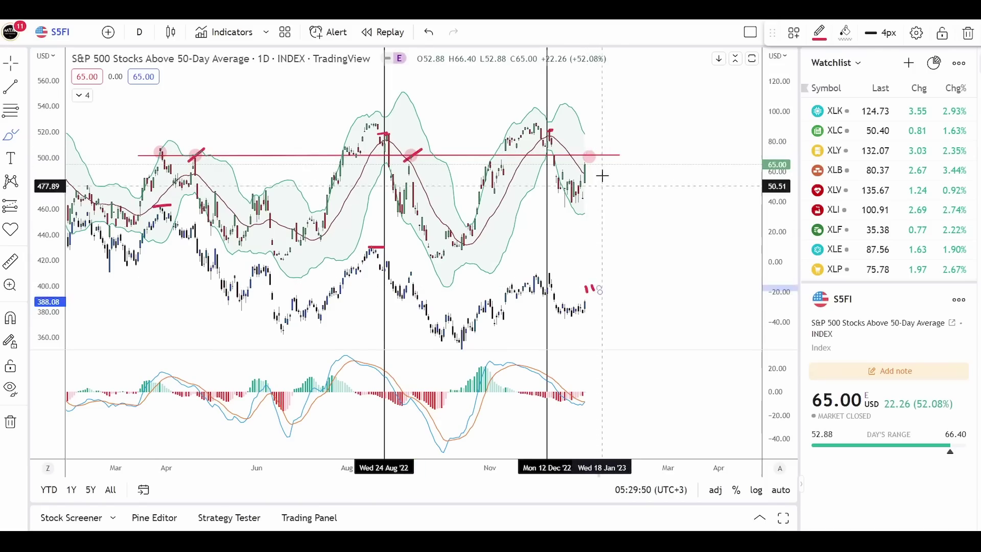
drag(597, 153, 610, 170)
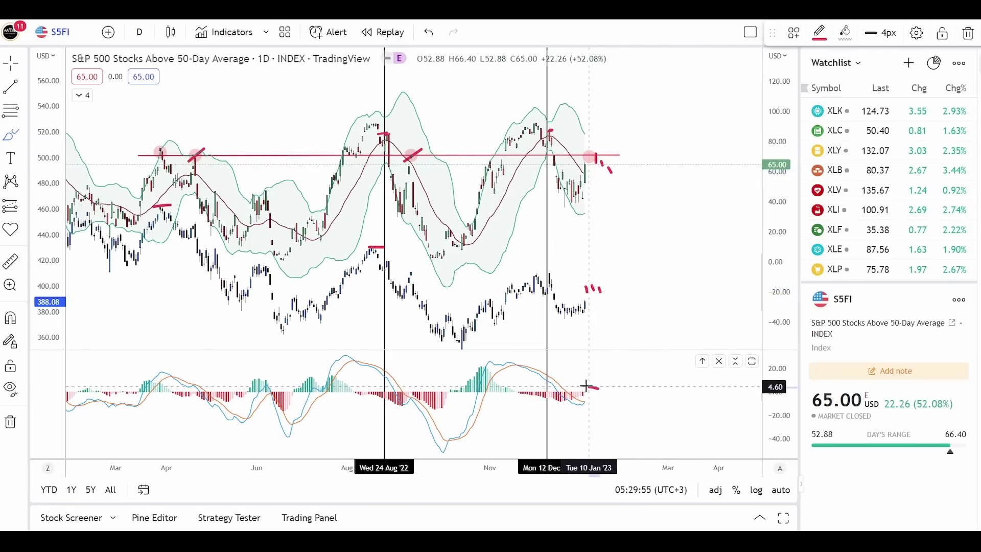
Circle the converging MACD lines at their January 2023 end below the S5FI chart.
mouse_move(585, 385)
mouse_down()
mouse_move(567, 399)
mouse_move(584, 422)
mouse_move(603, 402)
mouse_move(599, 388)
mouse_up()
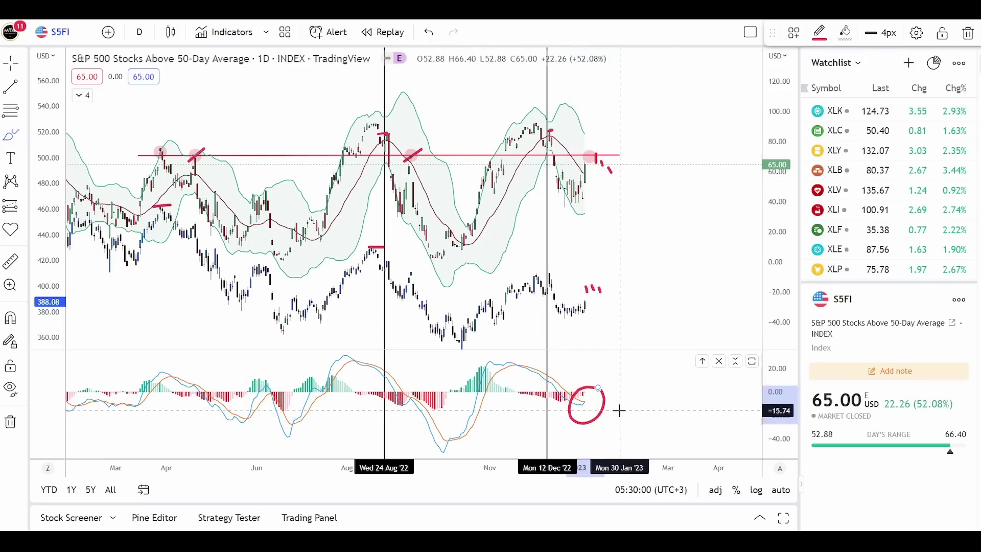
scroll(603, 410, up, 2)
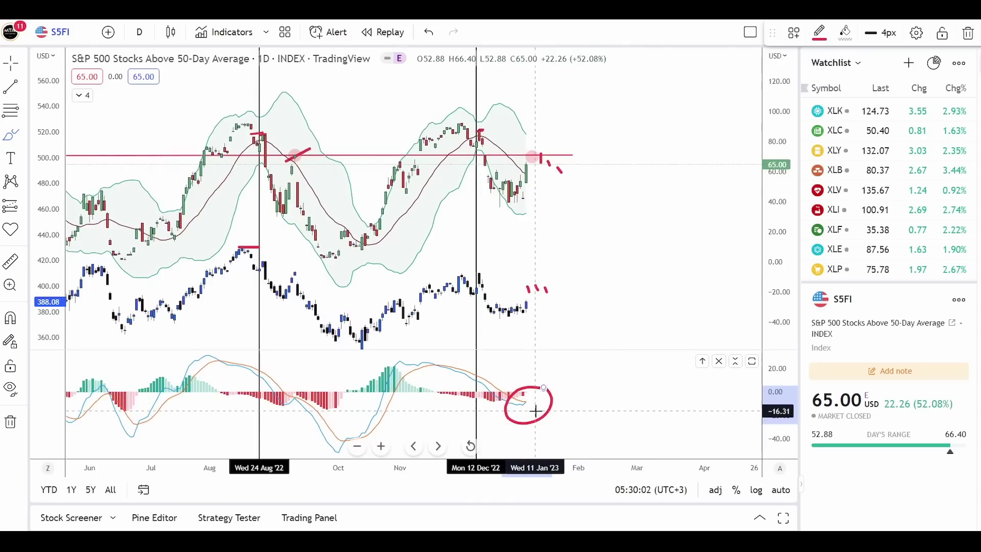
scroll(536, 411, down, 2)
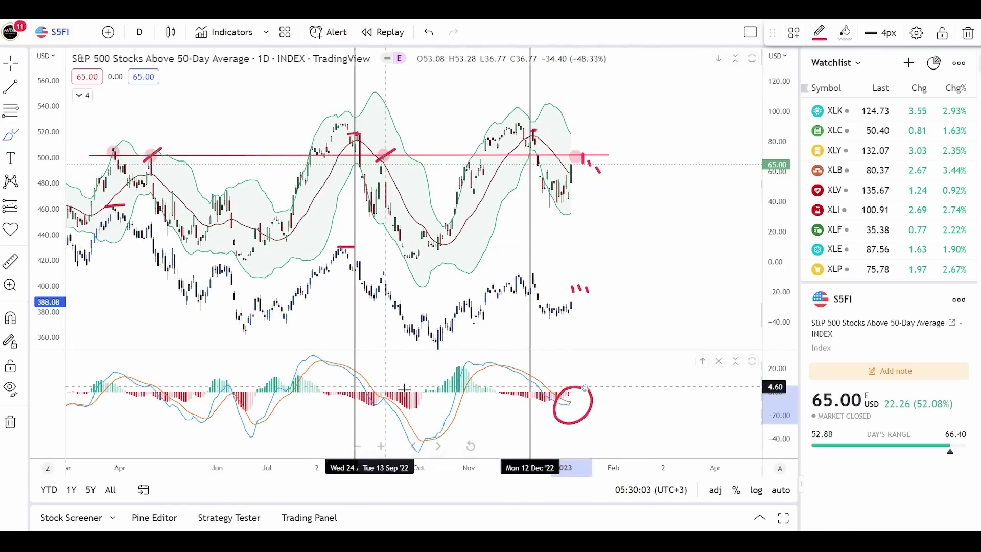
On the S5FI chart, circle the MACD lines' convergence in early September 2022 and retrace the circle at their January 2023 end.
mouse_move(396, 384)
mouse_down()
mouse_move(378, 400)
mouse_move(400, 385)
mouse_up()
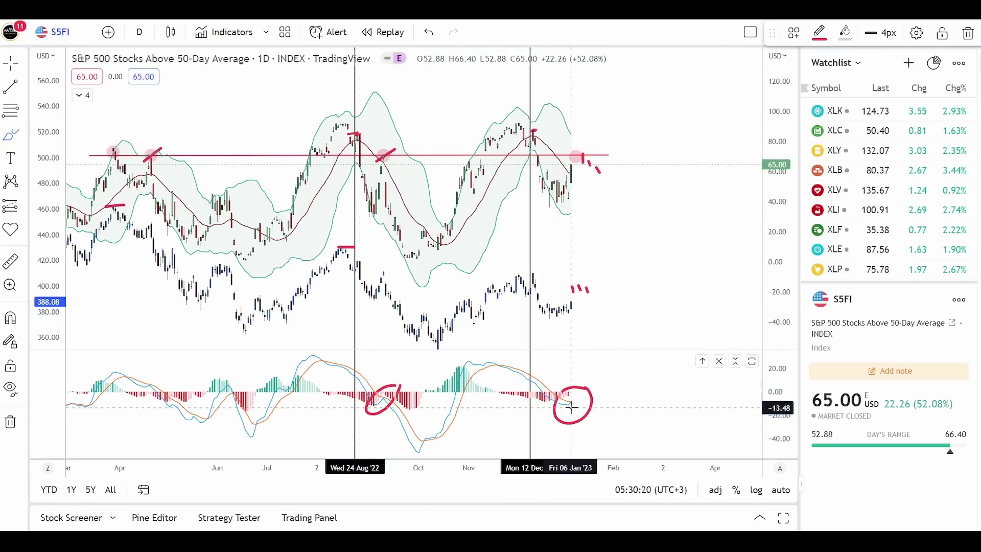
mouse_move(592, 384)
mouse_down()
mouse_move(609, 368)
mouse_move(582, 411)
mouse_up()
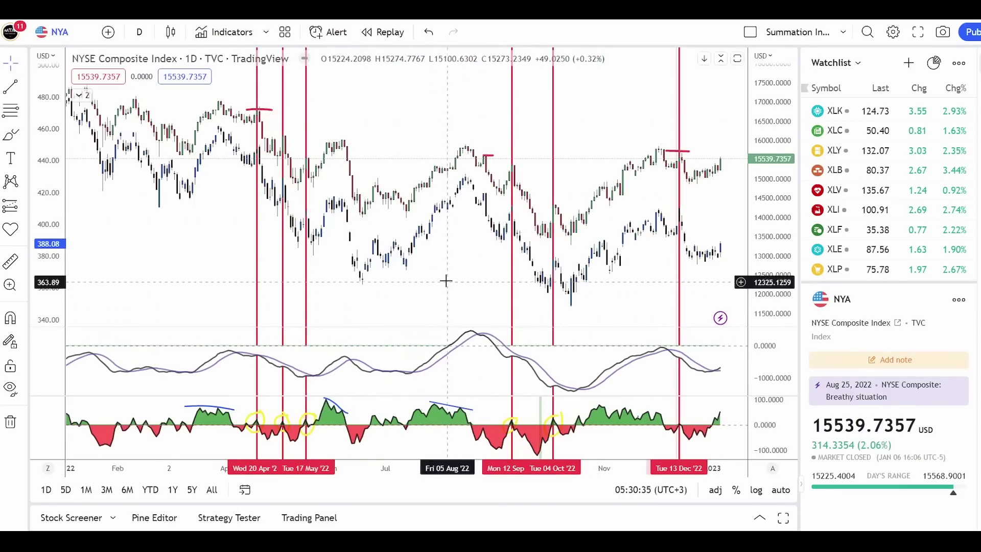
On the NYSE Composite chart, brush a loop around the summation line pair's upturn in early January 2023.
drag(444, 280, 360, 280)
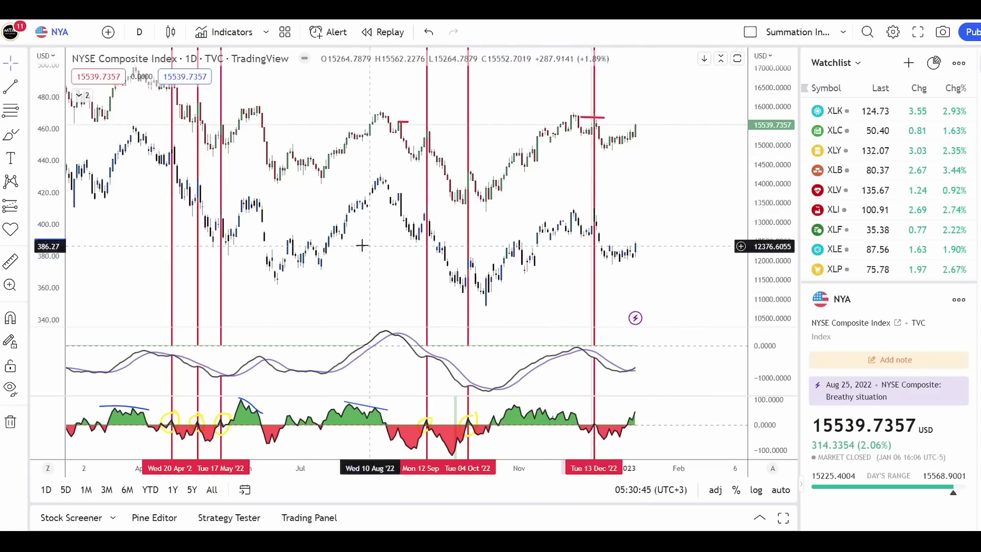
scroll(626, 301, up, 2)
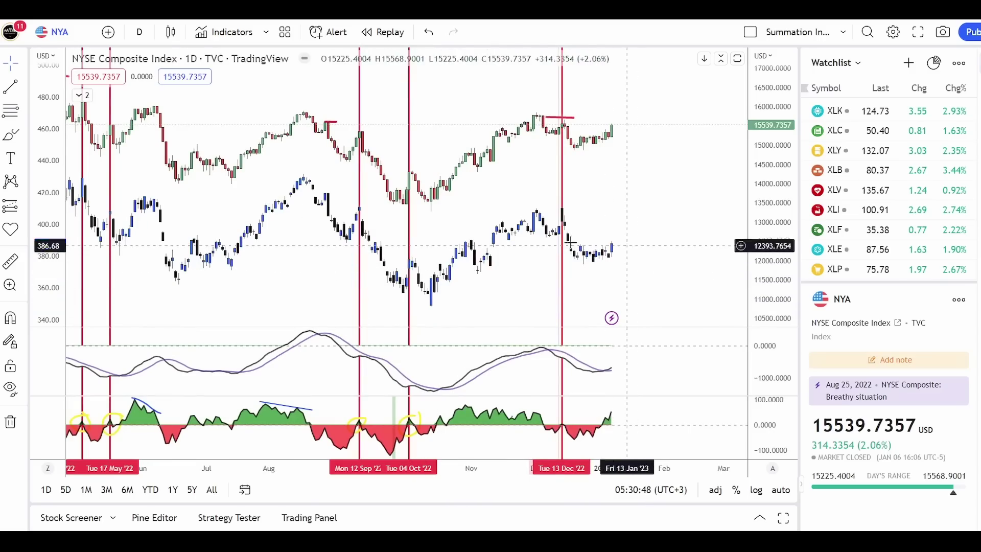
click(10, 134)
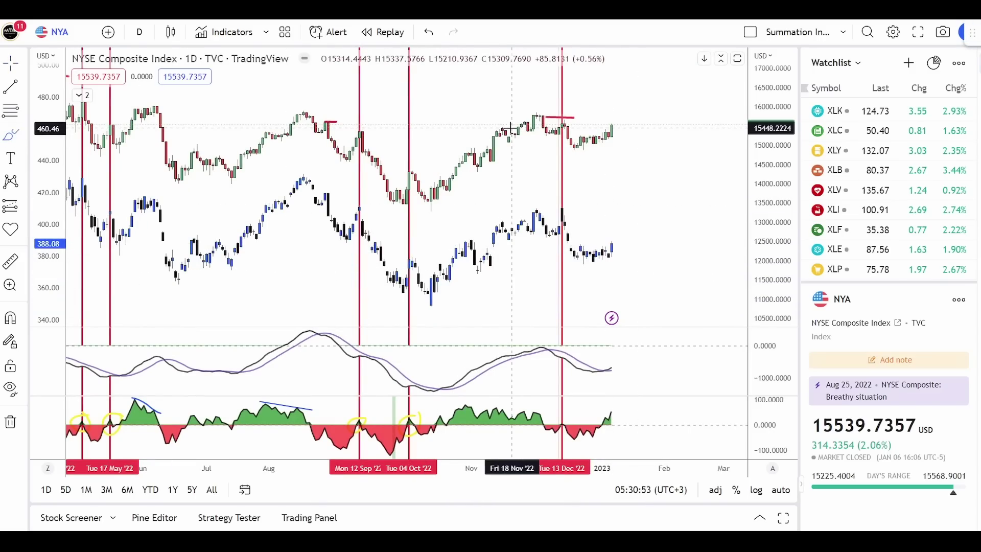
mouse_move(628, 365)
mouse_down()
mouse_move(599, 363)
mouse_move(596, 390)
mouse_move(627, 366)
mouse_up()
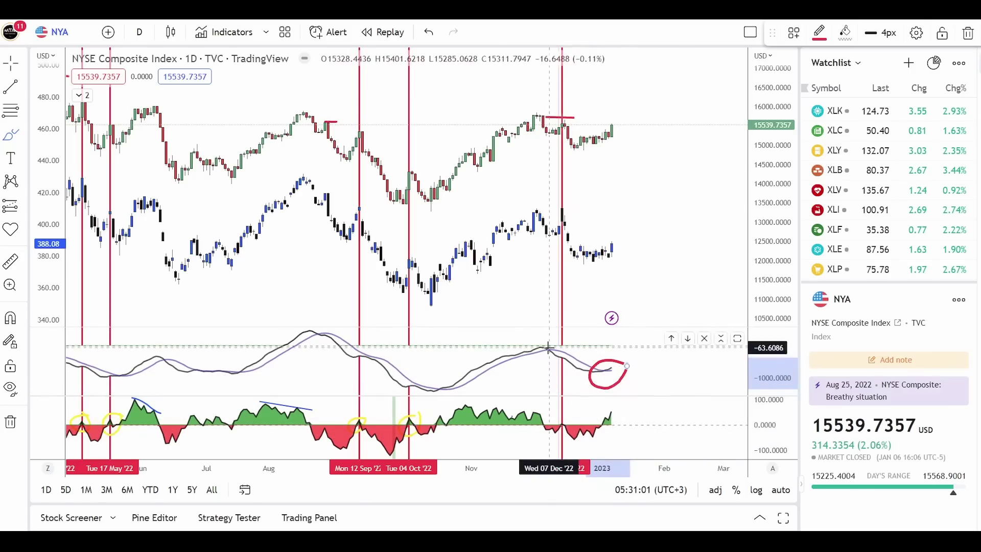
Brush the lower price series' December 2022 decline and its preceding October–November rally, plus the matching rise in the summation lines.
drag(533, 213, 591, 266)
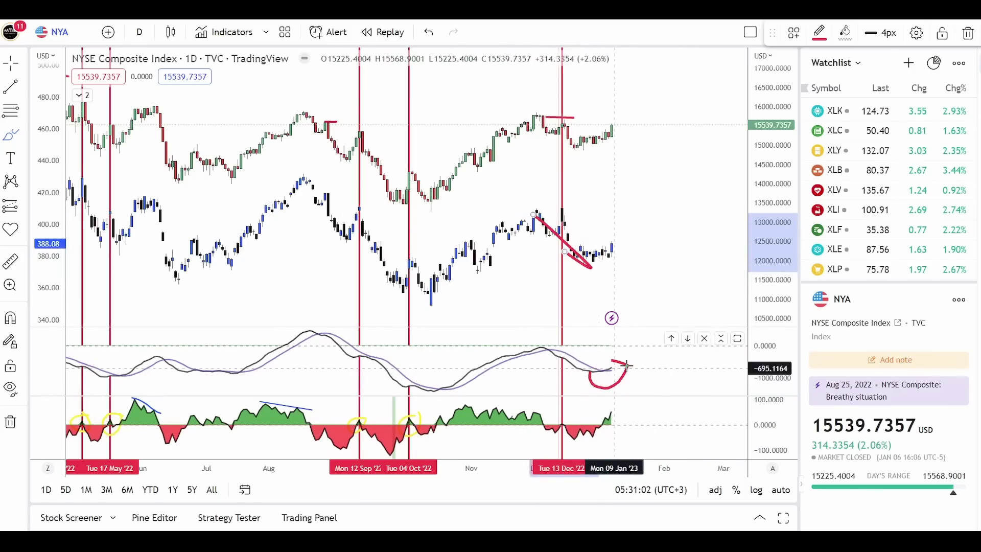
drag(448, 390, 530, 353)
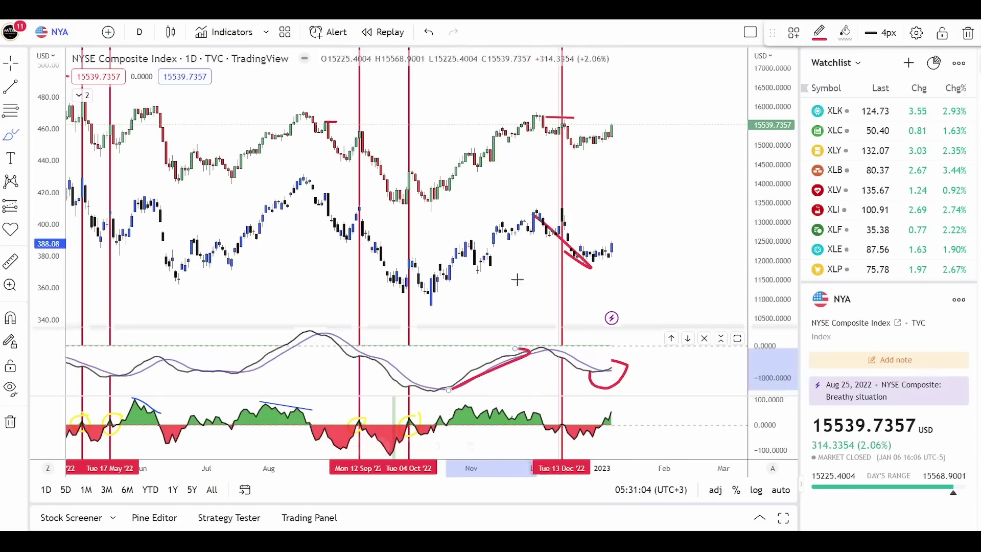
drag(453, 293, 534, 218)
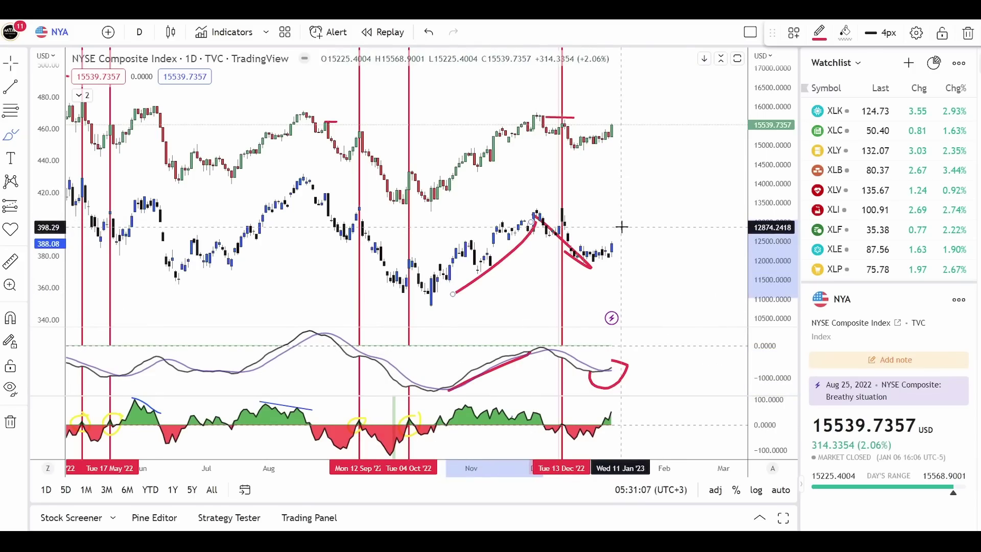
Outline the summation lines' flat trough from mid-June to late July 2022 and circle the matching base in the lower price series.
scroll(638, 281, down, 3)
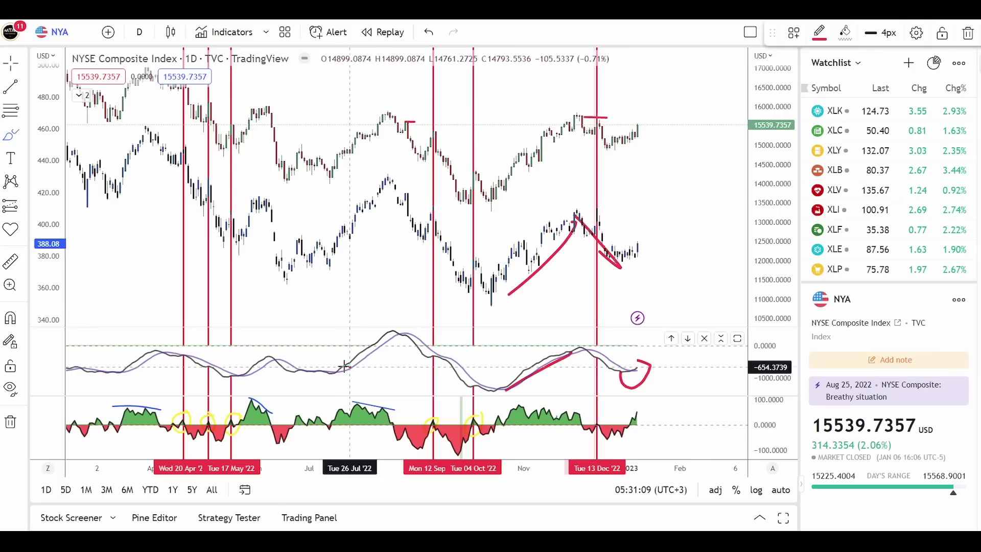
drag(287, 364, 353, 366)
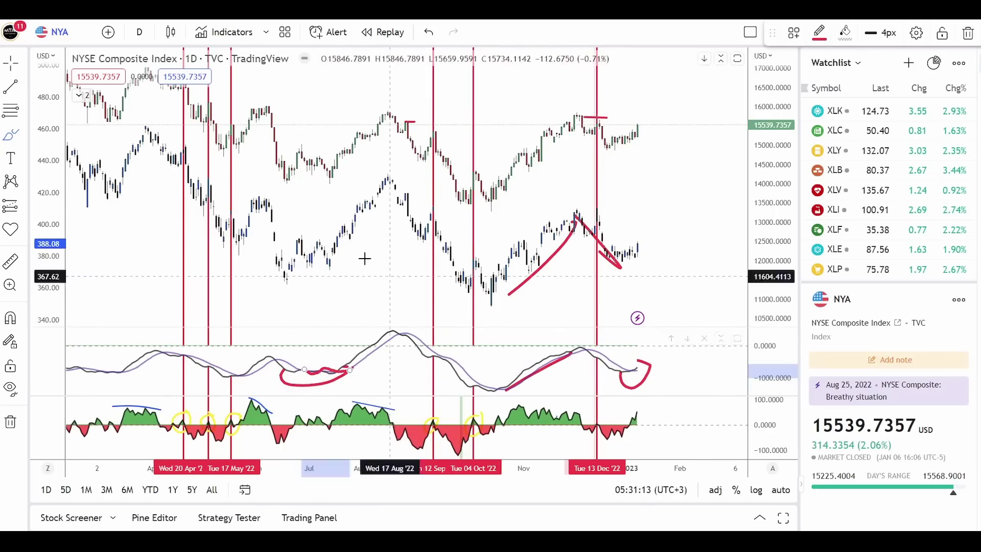
mouse_move(350, 234)
mouse_down()
mouse_move(256, 274)
mouse_move(339, 238)
mouse_up()
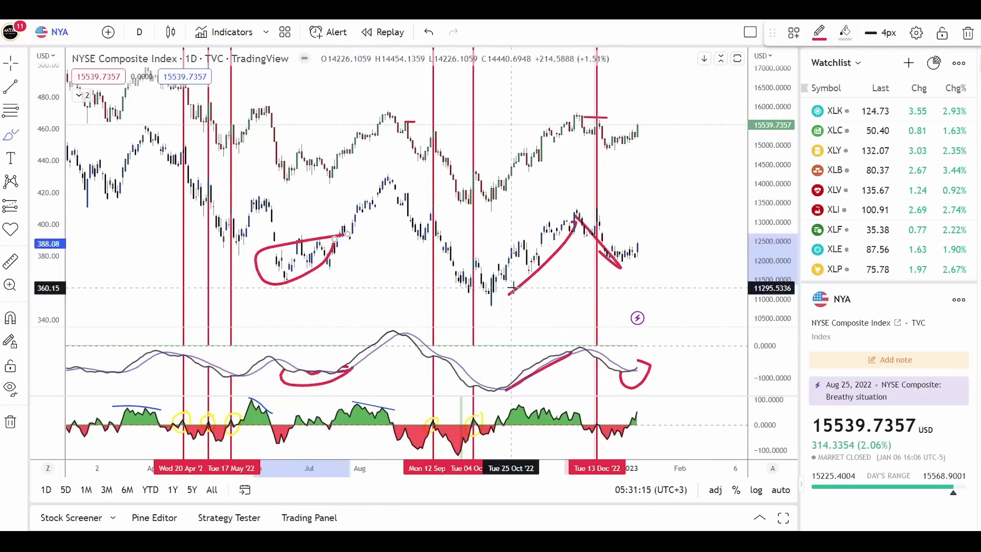
Underline the summation lines' February–March 2022 trough and circle the lower price series' range from mid-January to mid-March 2022.
scroll(308, 312, down, 2)
mouse_move(300, 364)
mouse_down()
mouse_move(240, 370)
mouse_move(263, 381)
mouse_move(286, 374)
mouse_up()
mouse_move(292, 176)
mouse_down()
mouse_move(221, 177)
mouse_move(284, 207)
mouse_move(288, 176)
mouse_up()
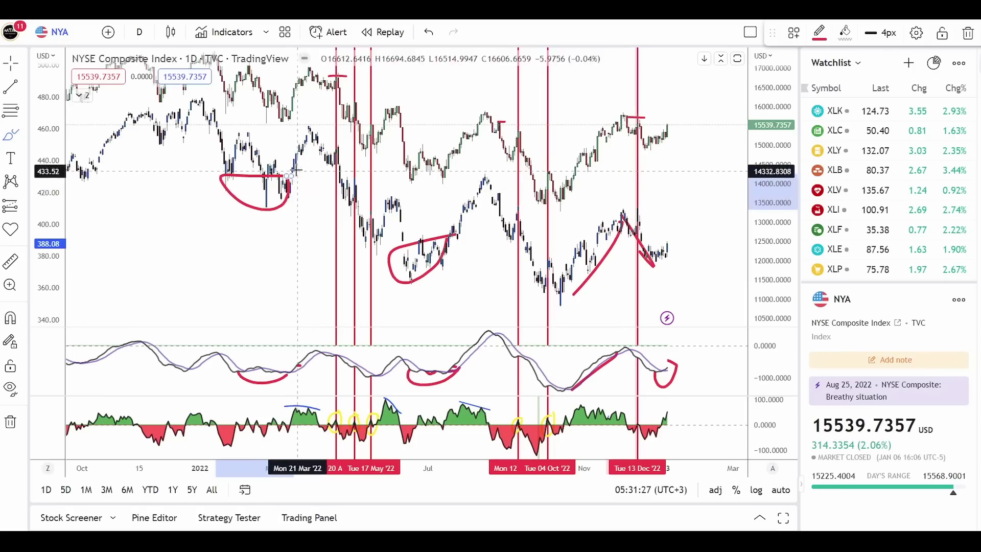
mouse_move(295, 170)
mouse_down()
mouse_move(231, 134)
mouse_move(228, 200)
mouse_move(294, 171)
mouse_up()
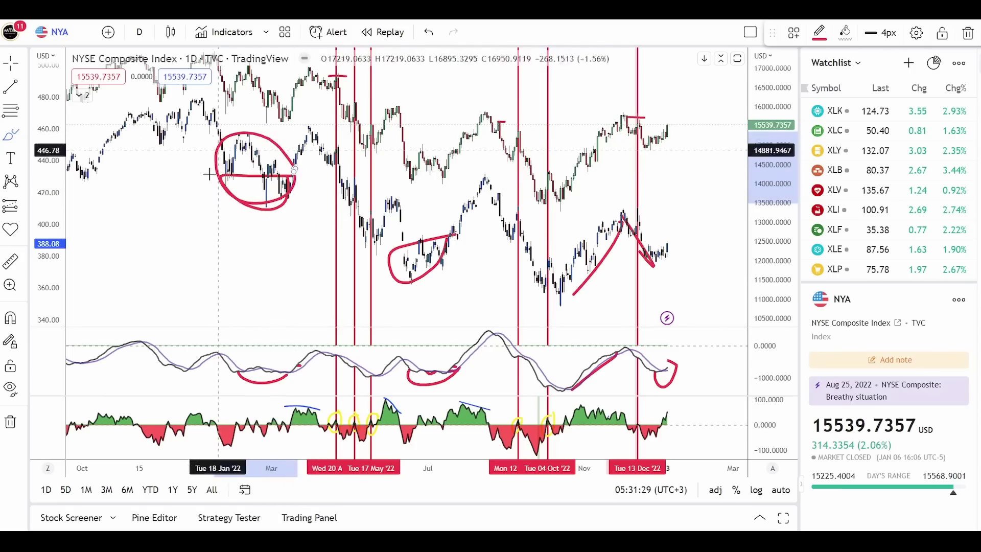
Circle the June–July 2022 price base again and brush the rally from it up to mid-August.
scroll(420, 288, up, 2)
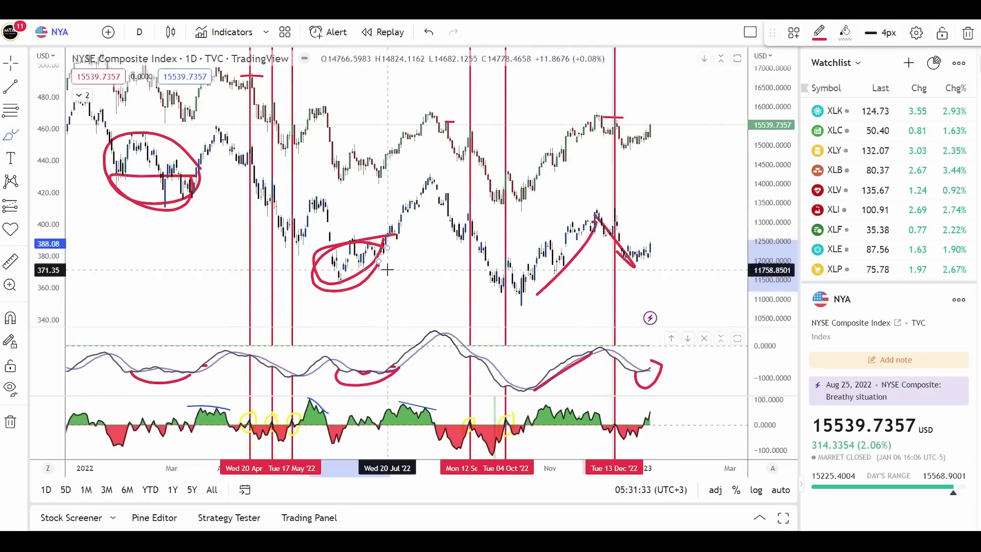
drag(388, 266, 429, 190)
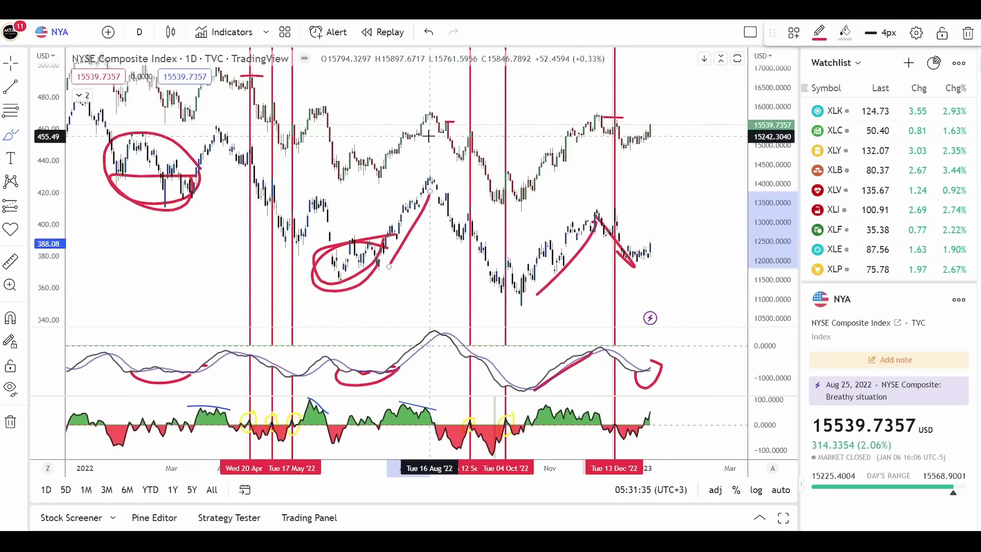
Brush short horizontal dashes at the January 2023 ends of the summation lines and of the green-red oscillator near 50.
scroll(675, 344, up, 3)
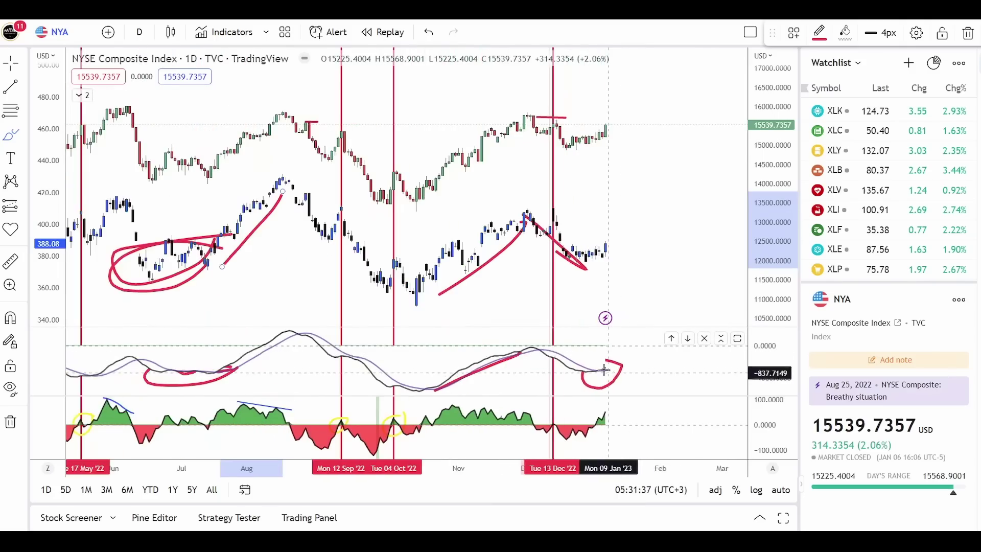
click(608, 364)
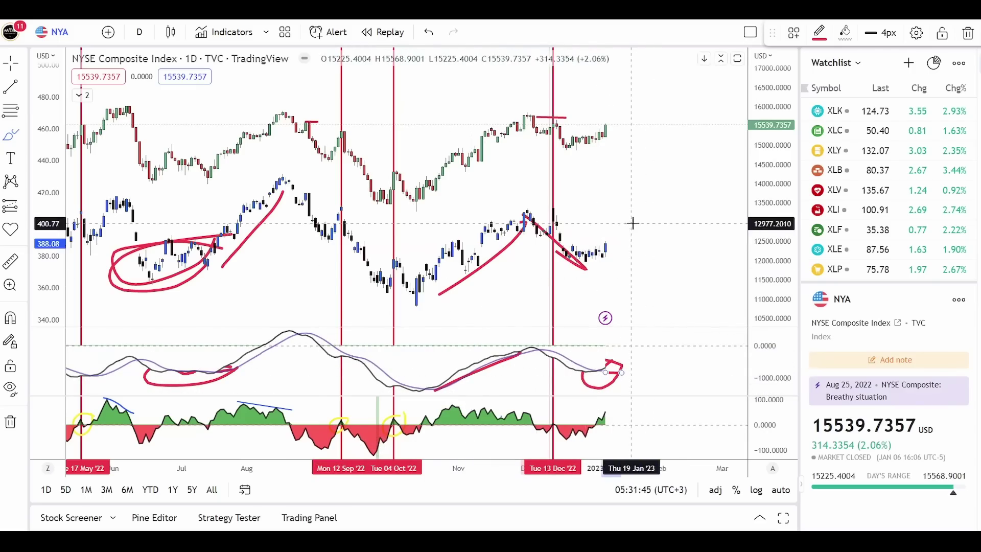
scroll(603, 231, down, 3)
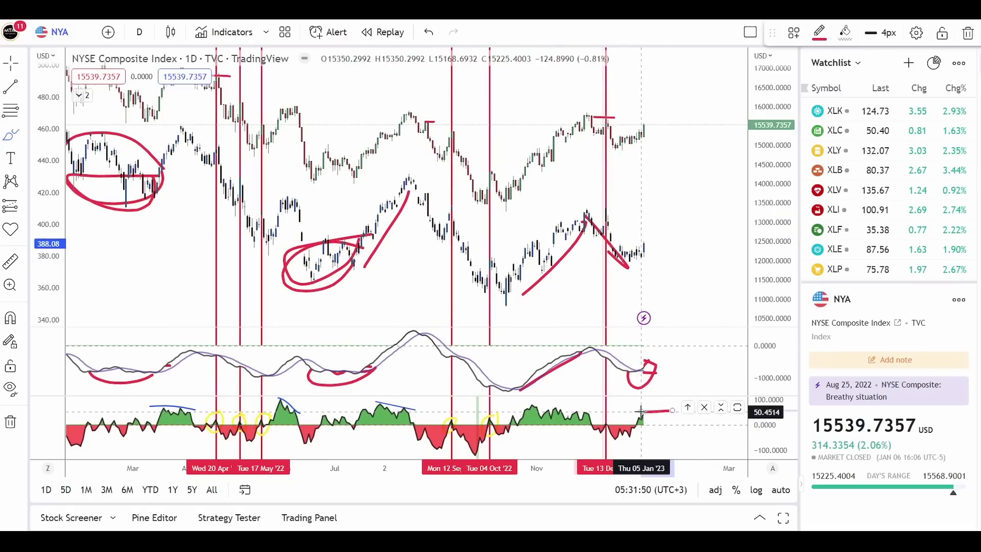
scroll(511, 414, down, 2)
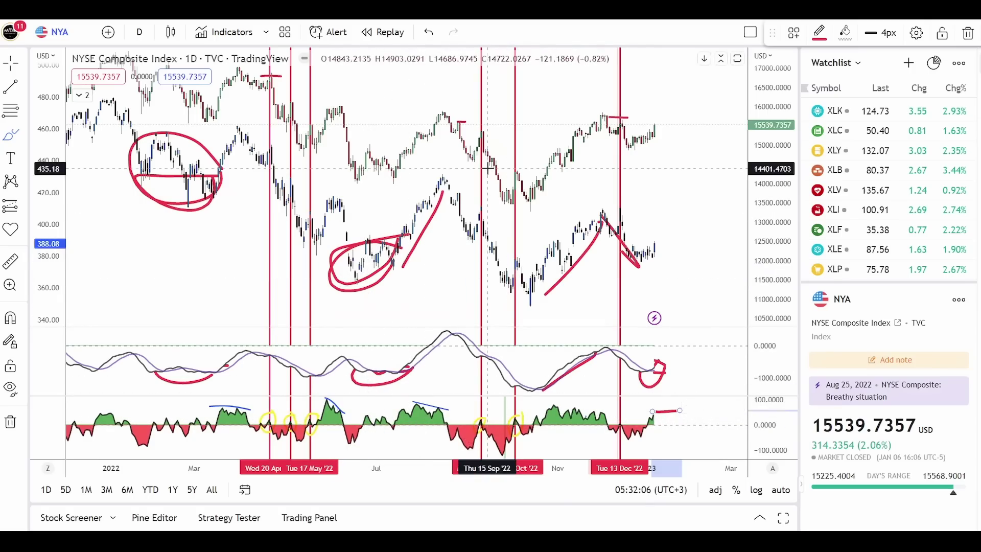
scroll(632, 305, up, 1)
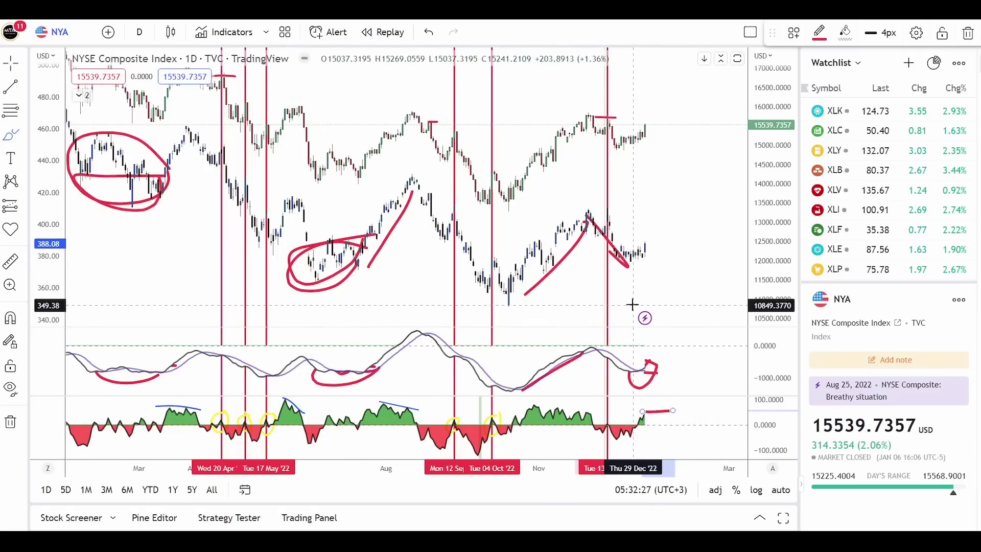
scroll(632, 304, up, 1)
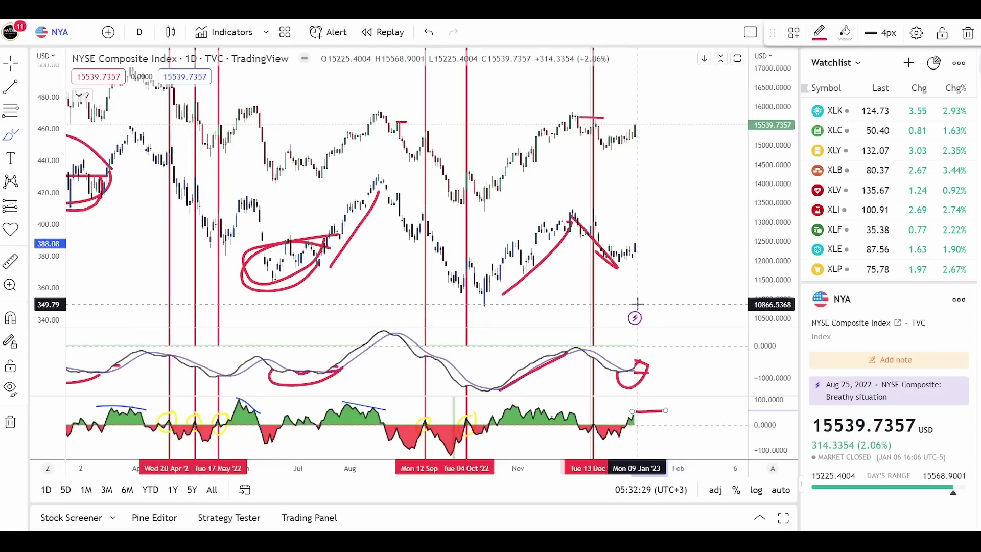
click(639, 375)
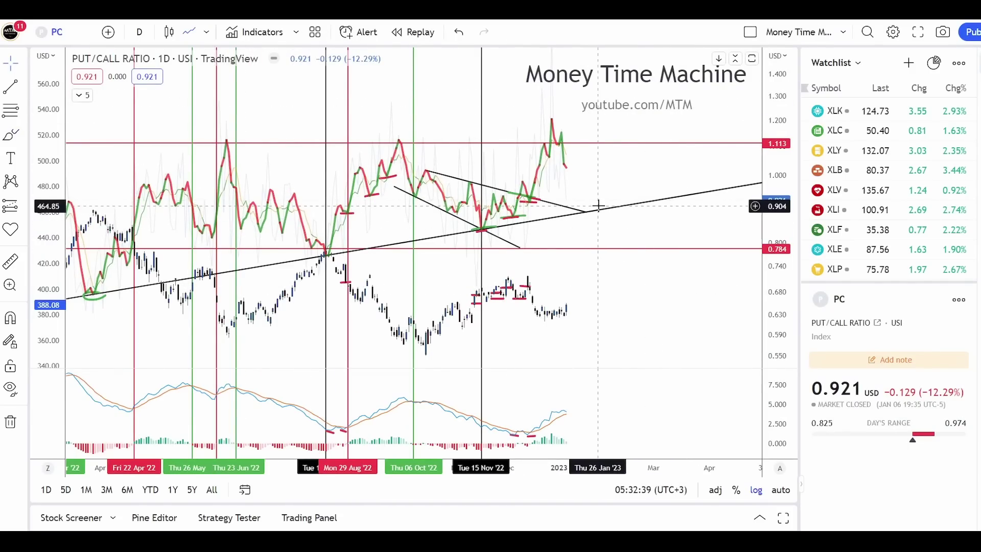
On the put/call ratio (PC) chart, brush circles around the three ratio peaks from mid-September to mid-October 2022.
scroll(598, 206, down, 3)
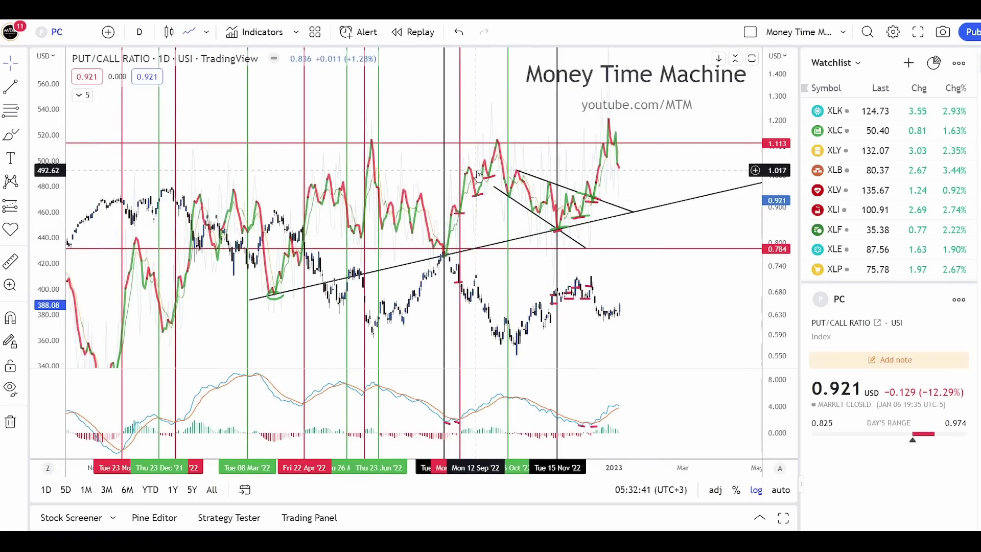
scroll(380, 223, up, 3)
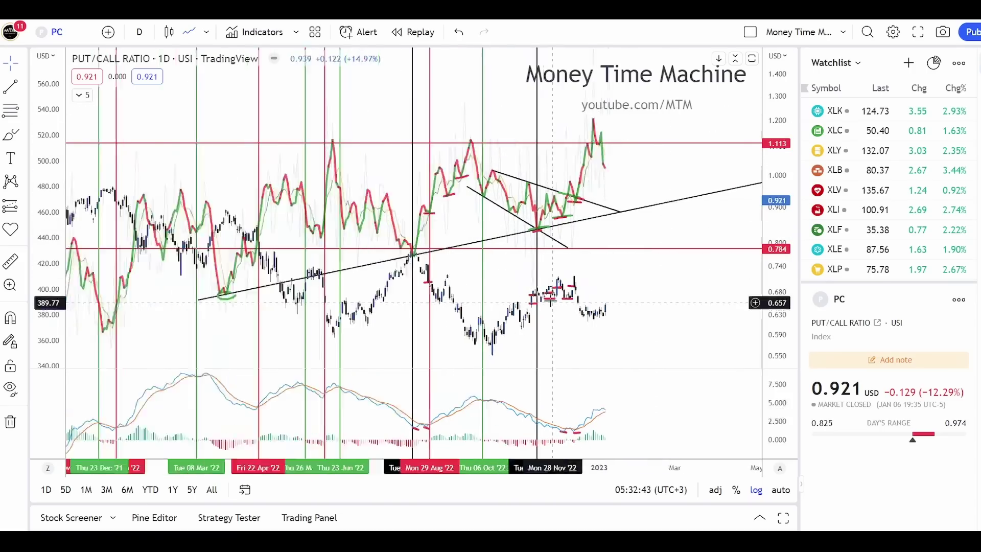
scroll(650, 344, down, 3)
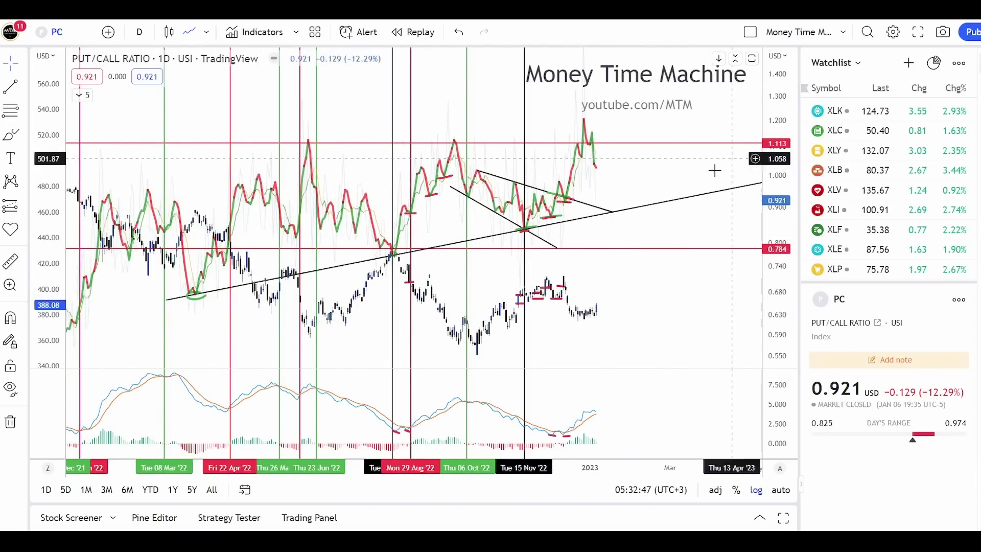
scroll(647, 332, up, 3)
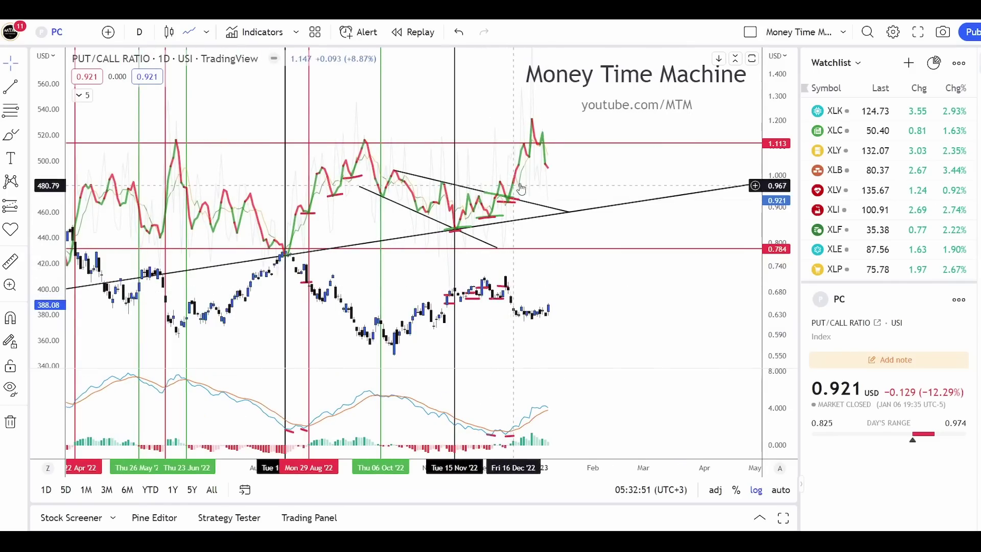
click(11, 137)
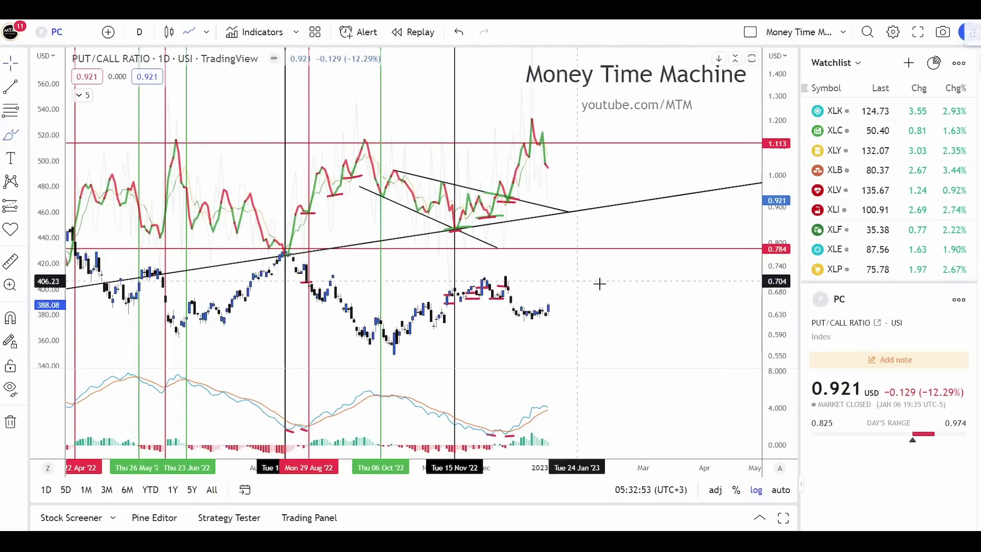
drag(401, 169, 394, 176)
mouse_move(367, 134)
mouse_down()
mouse_move(334, 166)
mouse_move(347, 158)
mouse_up()
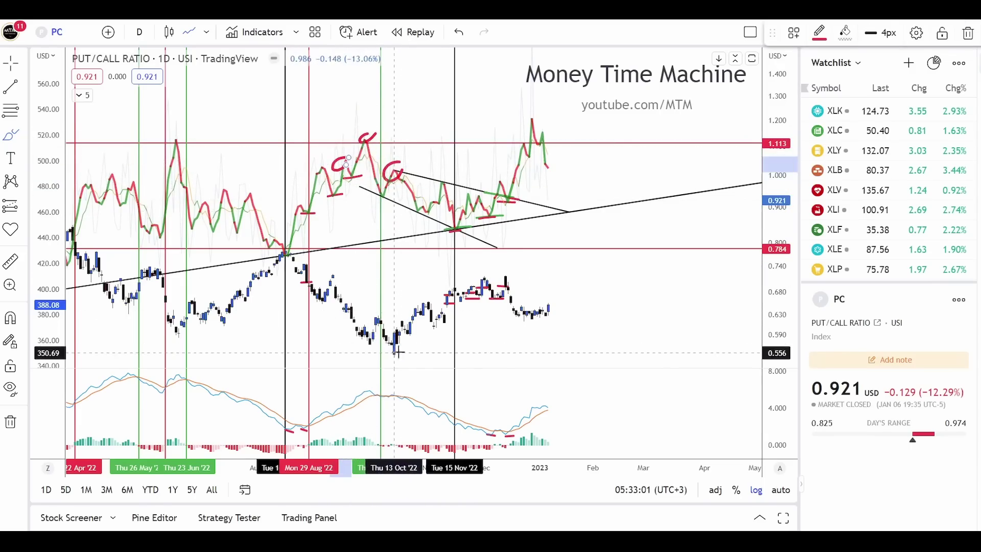
Circle the put/call ratio's three latest peaks around the 1.113 line and underline the price series' flat base since mid-December 2022.
scroll(434, 245, up, 2)
mouse_move(468, 138)
mouse_down()
mouse_move(465, 152)
mouse_move(480, 144)
mouse_move(474, 125)
mouse_move(493, 118)
mouse_move(504, 130)
mouse_up()
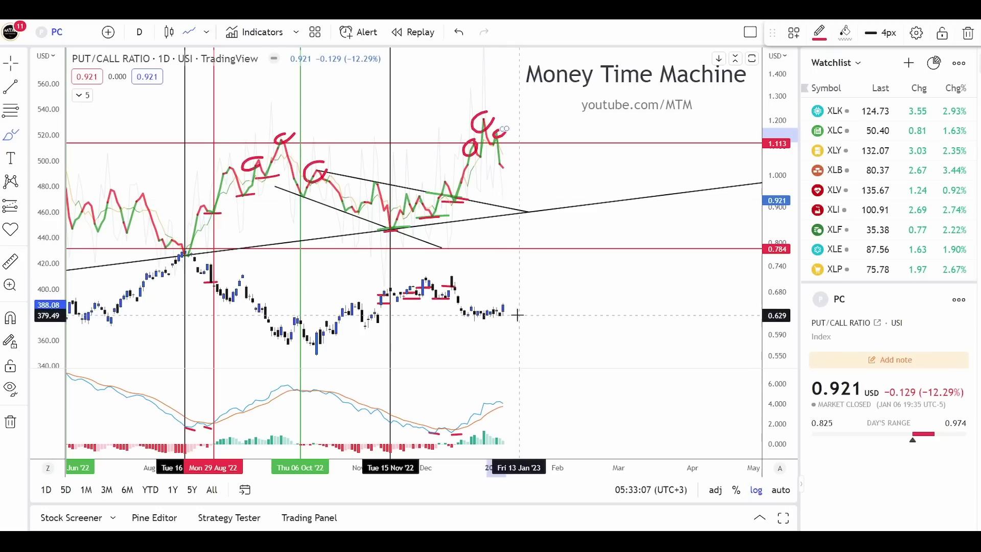
drag(513, 315, 464, 319)
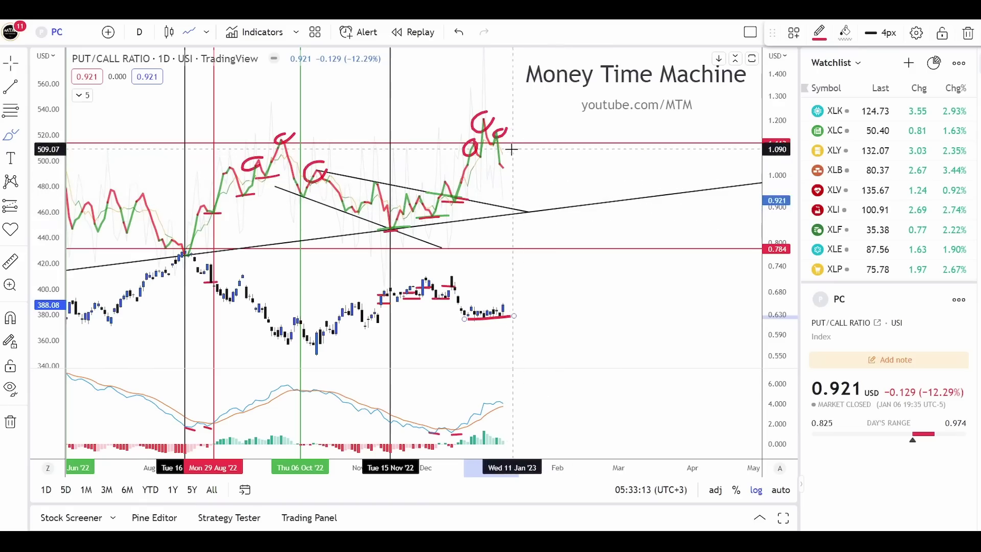
Brush a projection of the put/call ratio falling from its last peak to the descending trendline near 0.91 in January 2023.
mouse_move(500, 134)
mouse_down()
mouse_move(513, 209)
mouse_move(531, 204)
mouse_up()
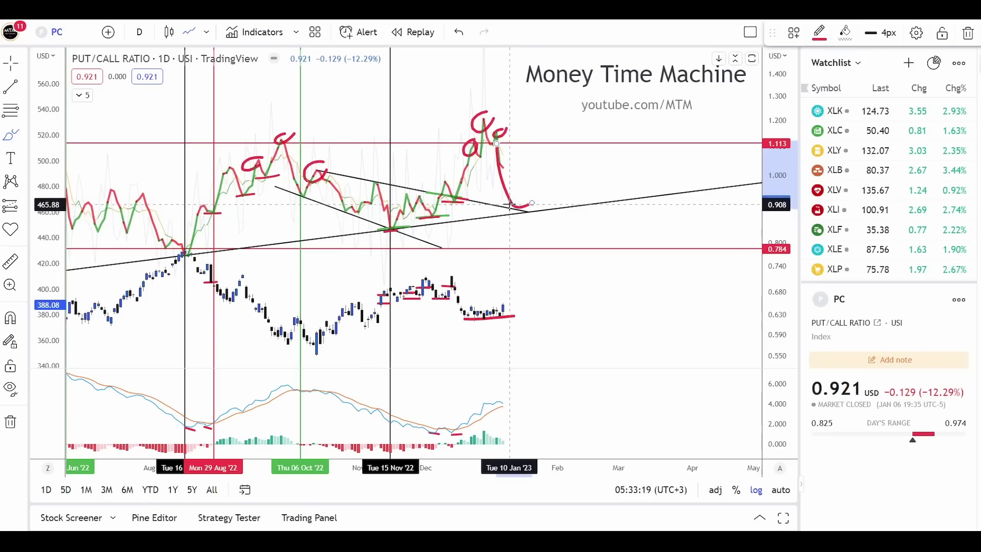
drag(511, 206, 538, 200)
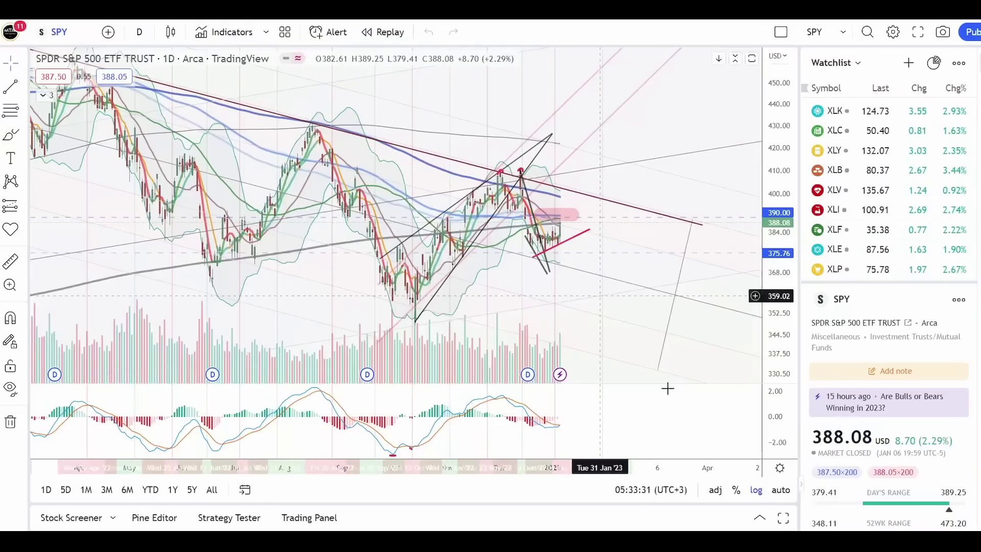
On the SPY chart, brush marks on the MACD lines at their January 2023 end and late-November 2022 peak.
click(10, 134)
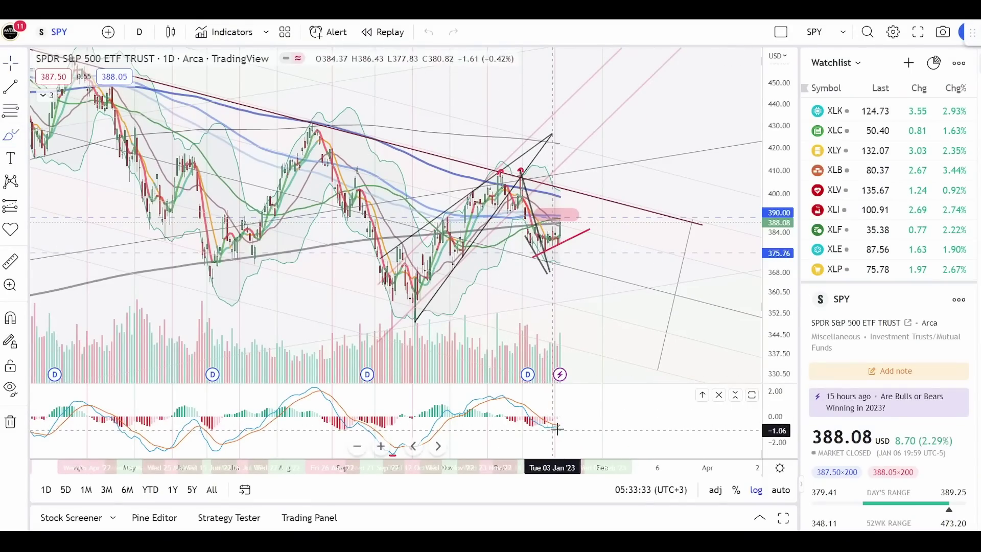
mouse_move(561, 425)
mouse_down()
mouse_move(563, 413)
mouse_move(593, 421)
mouse_move(486, 387)
mouse_up()
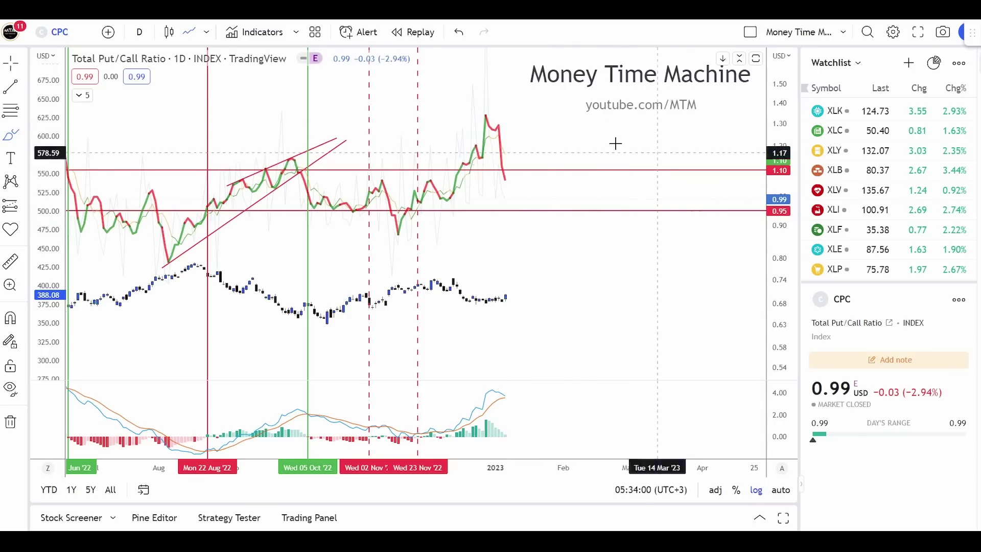
On the Total Put/Call Ratio (CPC) chart, circle the January 2023 ends of the ratio and MACD and brush price rebounds from October 2022 and January 2023.
mouse_move(525, 168)
mouse_down()
mouse_move(511, 163)
mouse_move(528, 179)
mouse_move(534, 165)
mouse_up()
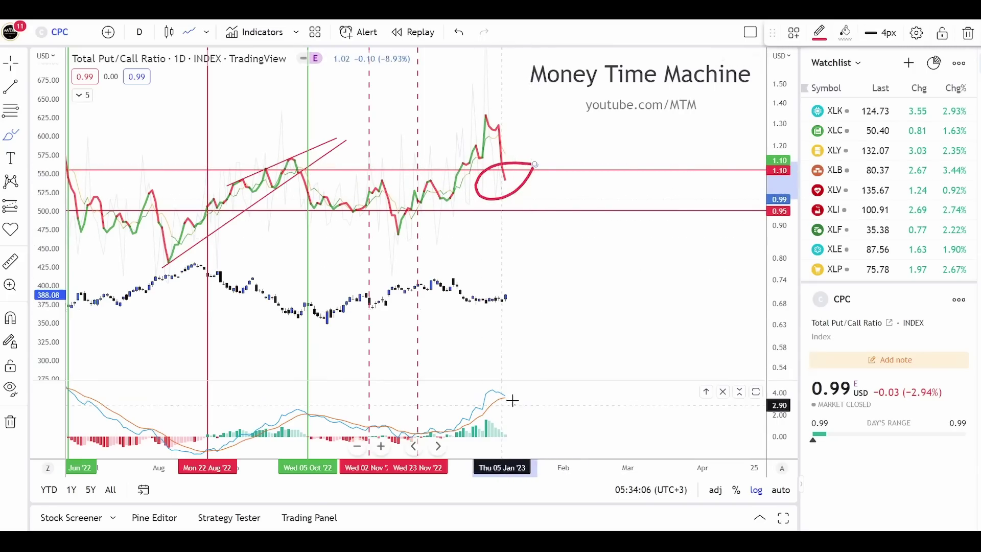
mouse_move(518, 390)
mouse_down()
mouse_move(501, 400)
mouse_move(515, 404)
mouse_up()
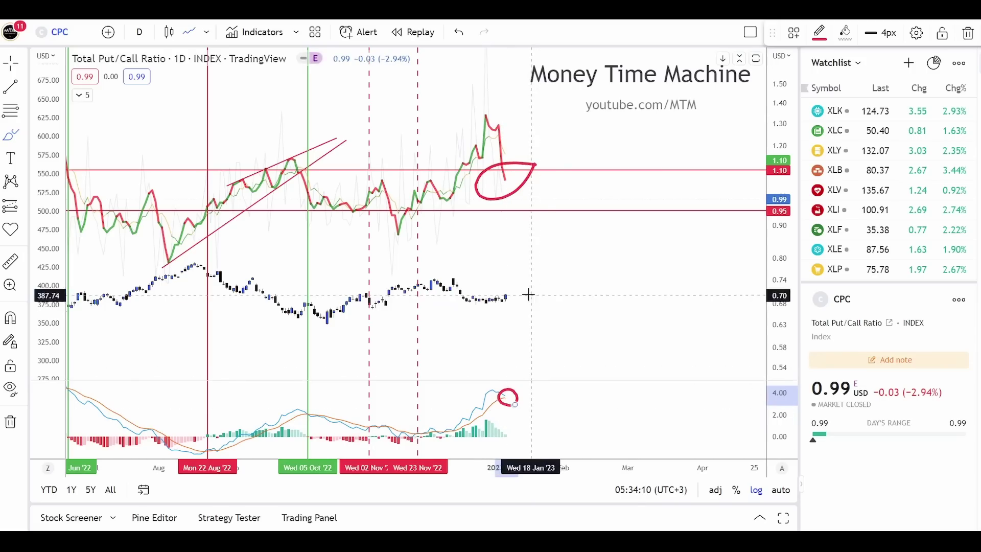
drag(528, 297, 573, 243)
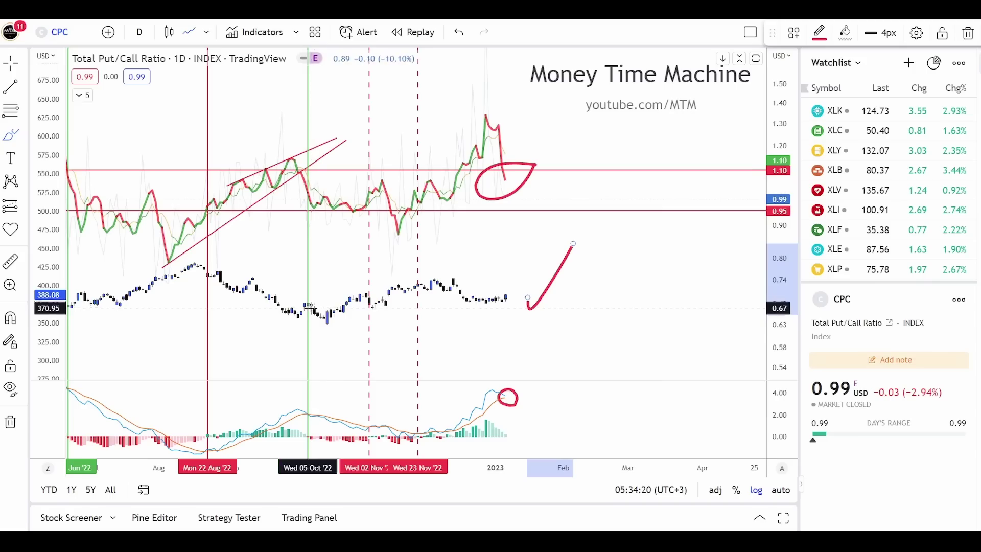
click(309, 305)
mouse_move(309, 305)
mouse_down()
mouse_move(327, 317)
mouse_move(340, 290)
mouse_up()
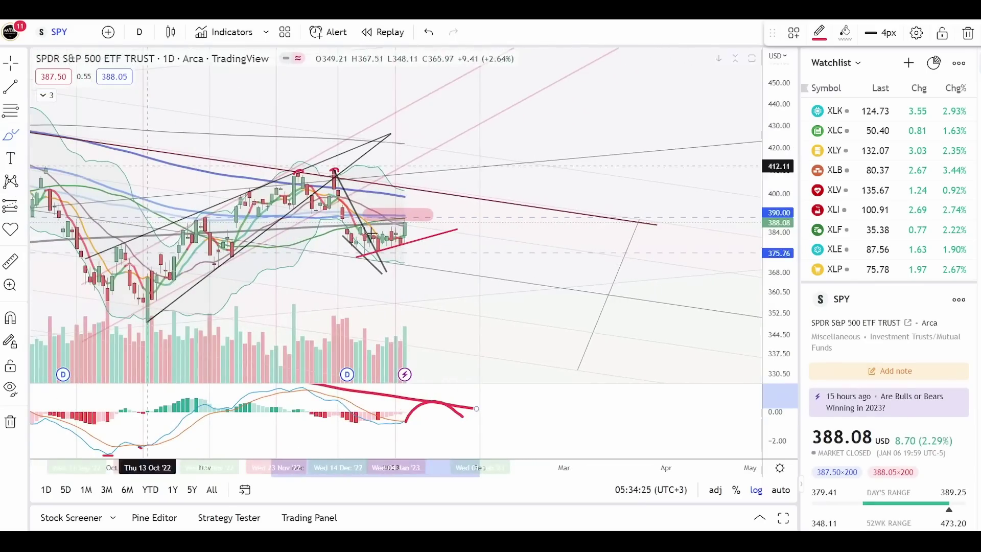
On the SPY chart, brush a projected path rising to the 390 zone, dipping to the red support line, and climbing toward 397.
mouse_move(405, 236)
mouse_down()
mouse_move(412, 221)
mouse_move(424, 231)
mouse_move(445, 199)
mouse_up()
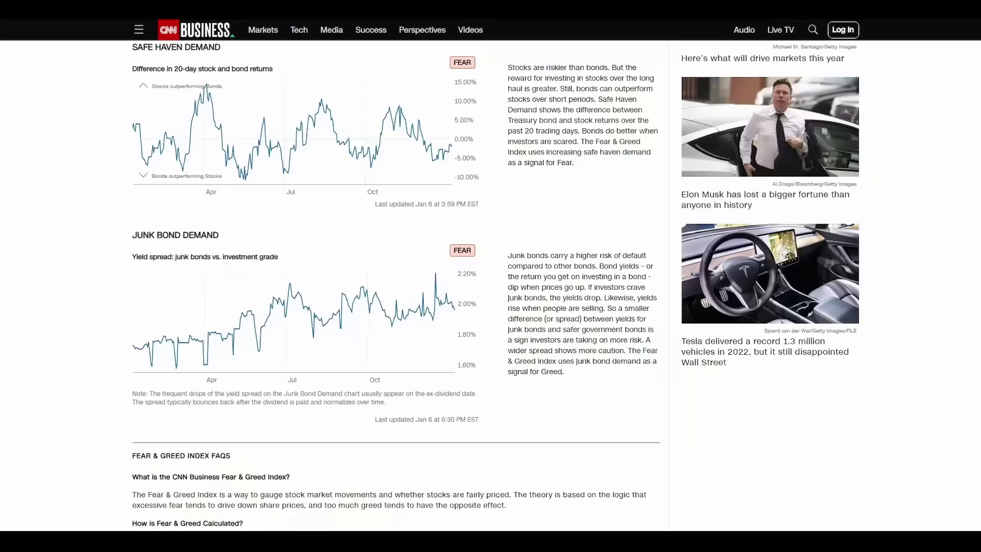
On CNN's Fear & Greed Index page, examine the main gauge and the market momentum, stock price strength and breadth indicators.
scroll(519, 292, up, 1)
scroll(519, 292, up, 20)
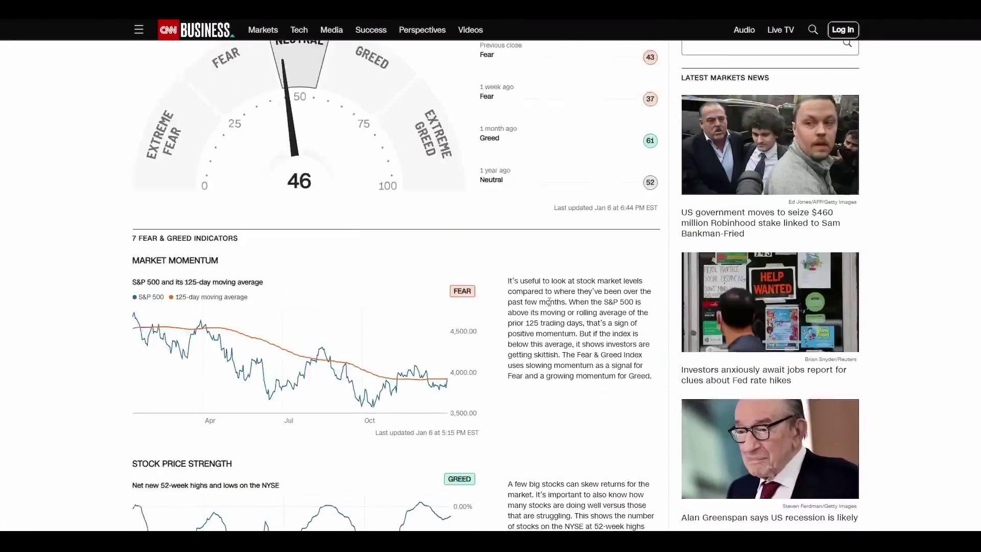
scroll(554, 307, up, 6)
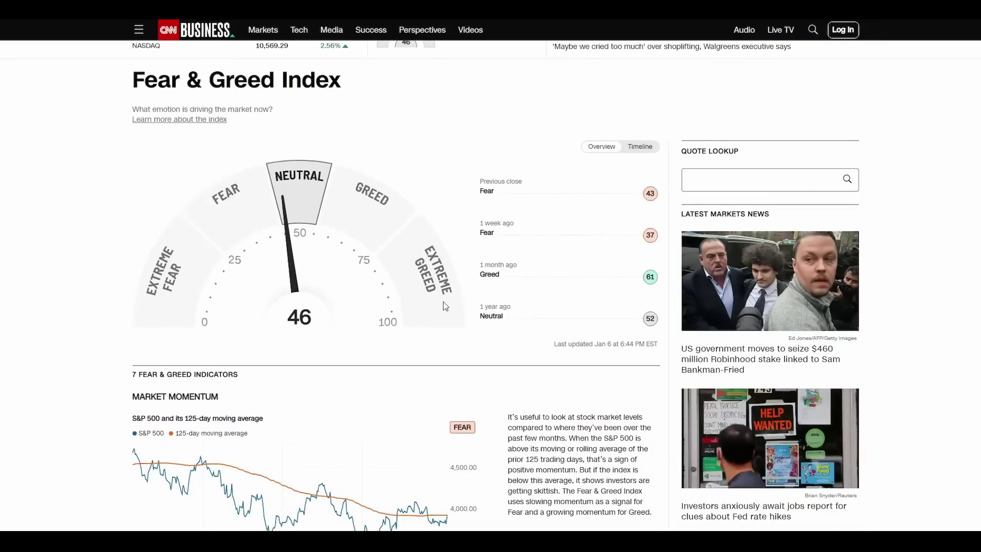
scroll(512, 302, down, 5)
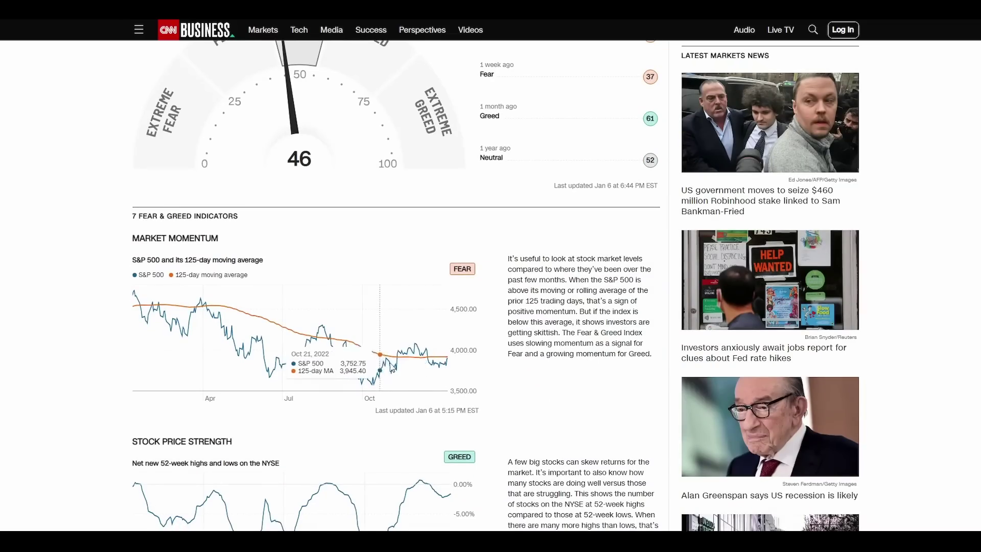
scroll(624, 300, down, 1)
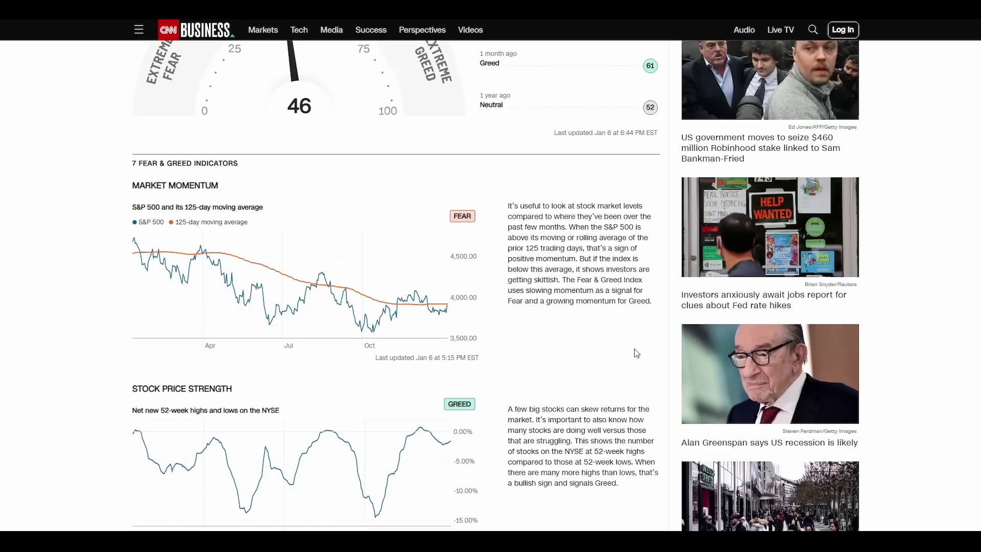
scroll(637, 352, down, 4)
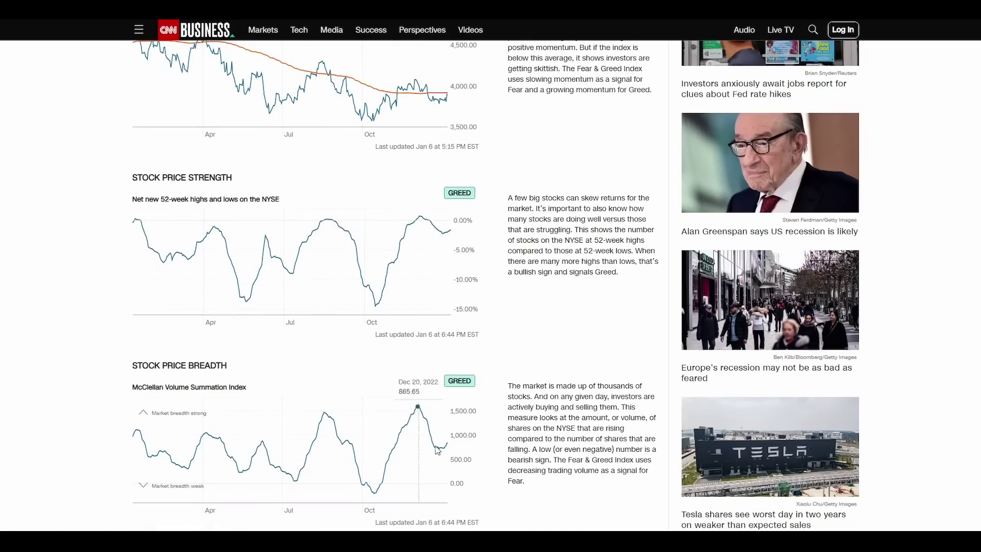
scroll(548, 318, down, 1)
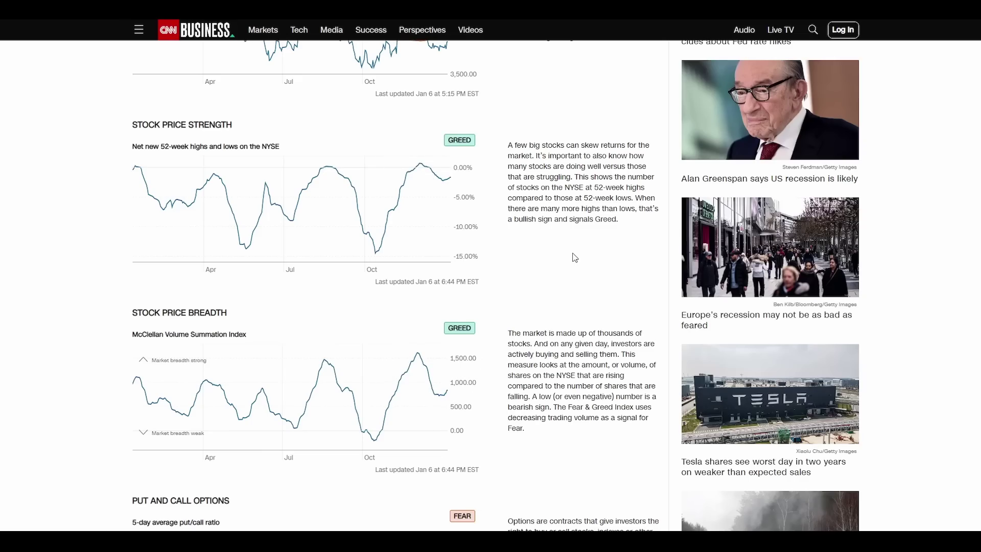
Examine the put and call options, market volatility, safe haven demand and junk bond demand indicators.
scroll(574, 256, down, 3)
scroll(572, 256, down, 4)
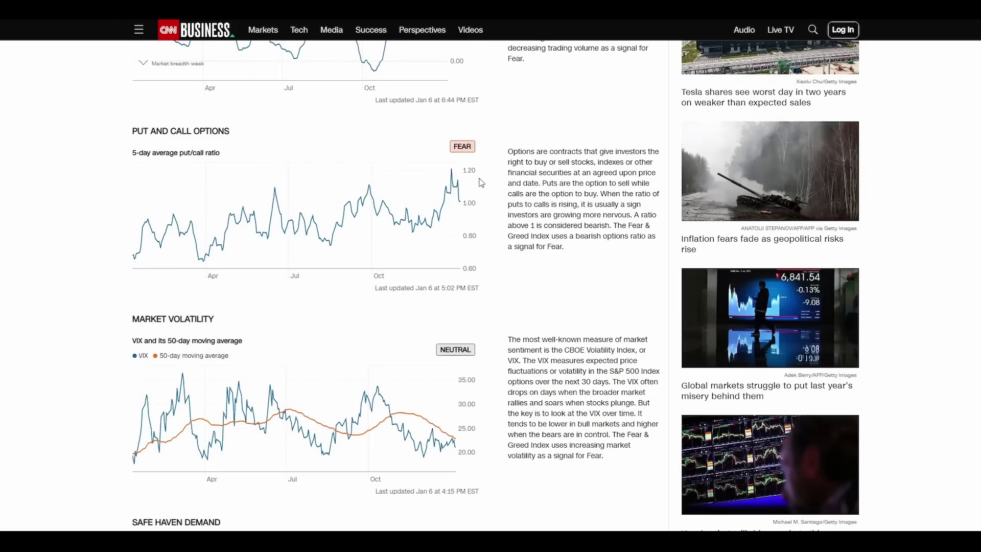
scroll(511, 210, down, 2)
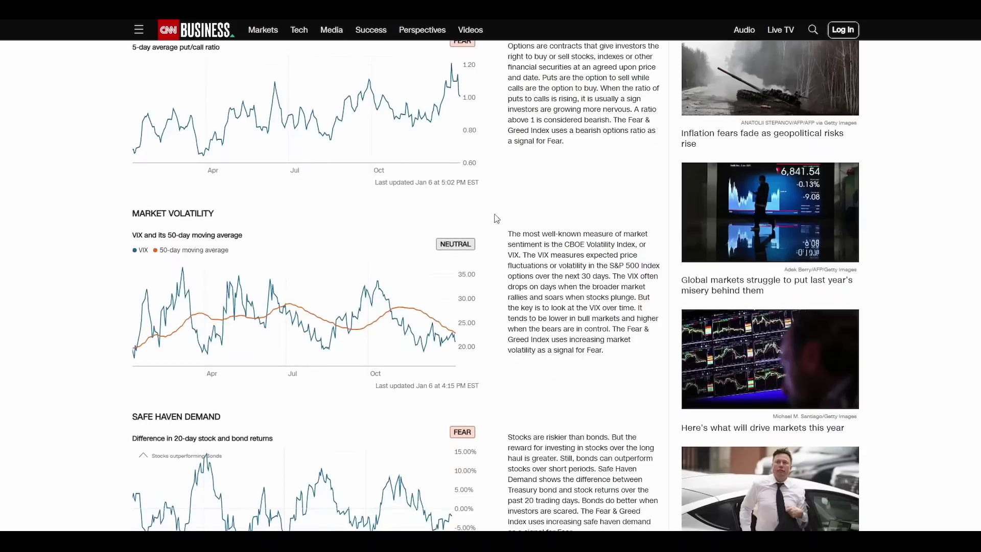
mouse_move(455, 340)
scroll(628, 163, down, 4)
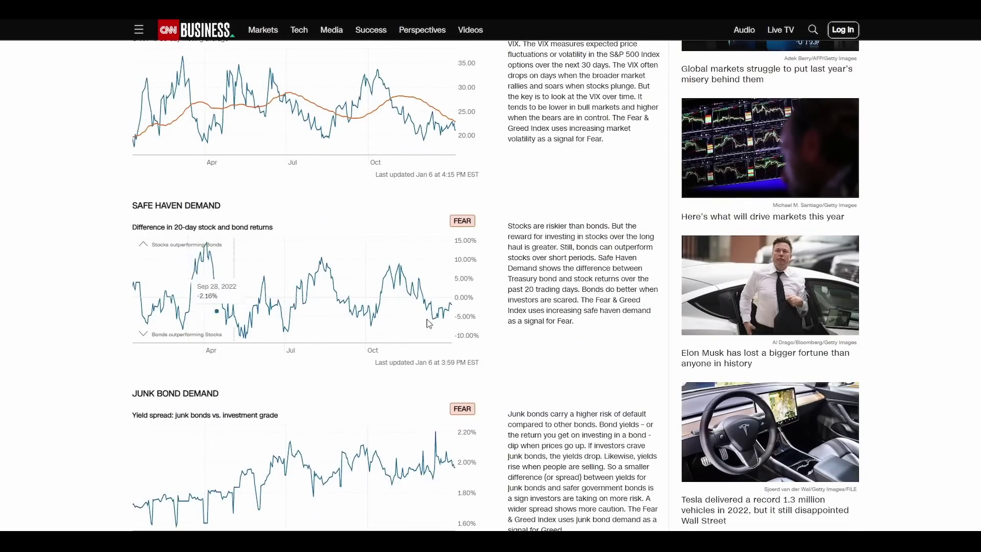
scroll(602, 149, down, 3)
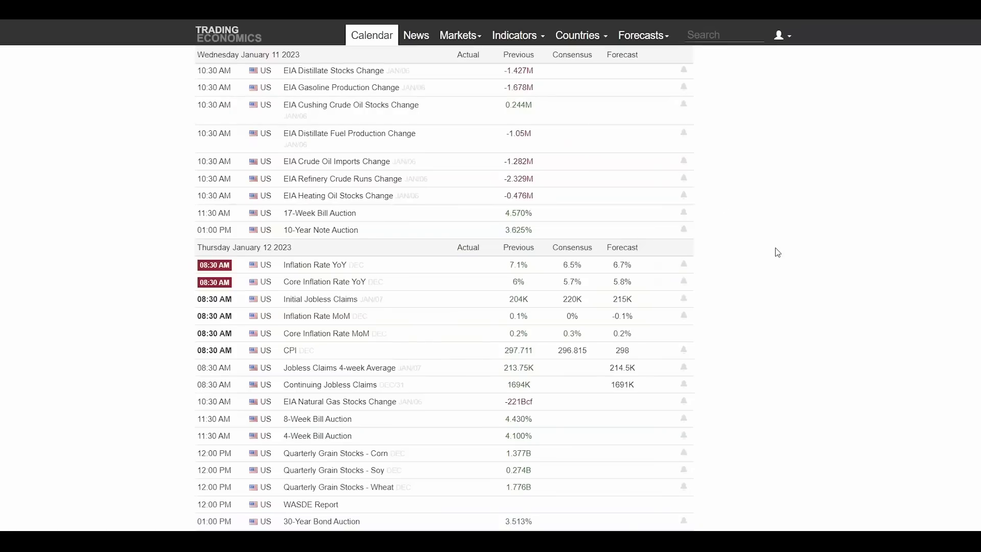
On the Trading Economics calendar, review the US events for January 9 to 12, 2023, especially Powell's speech and the inflation forecasts.
scroll(810, 253, up, 5)
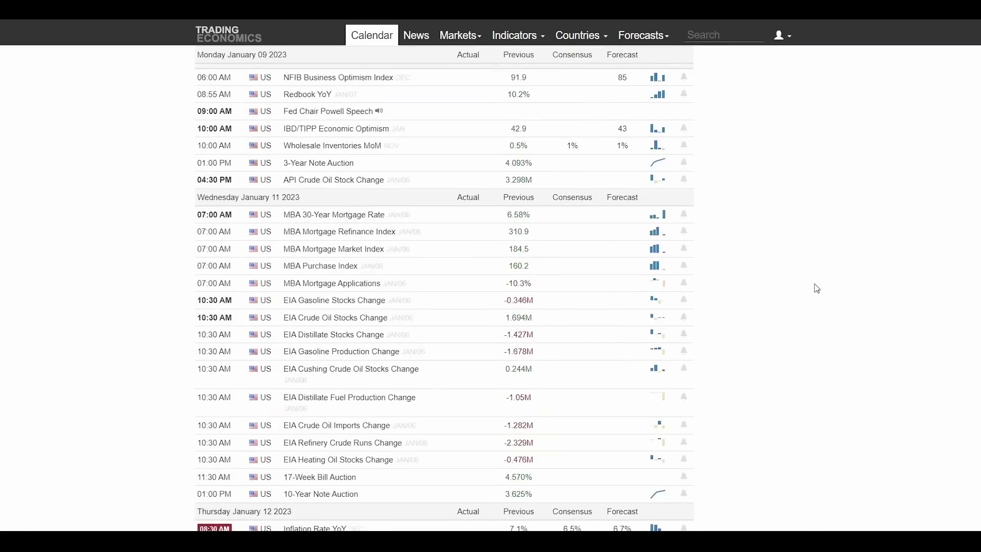
scroll(817, 288, up, 7)
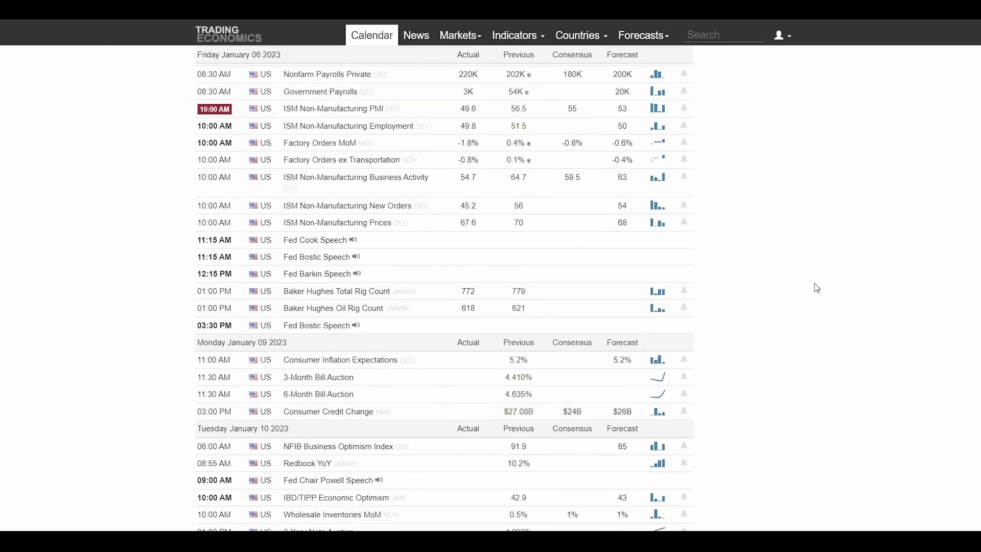
scroll(361, 325, down, 1)
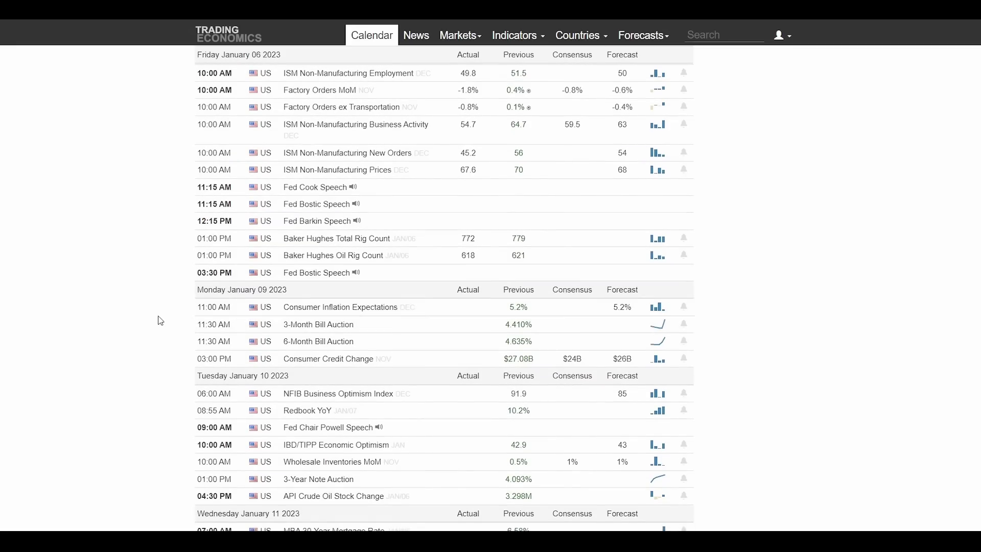
scroll(714, 241, down, 4)
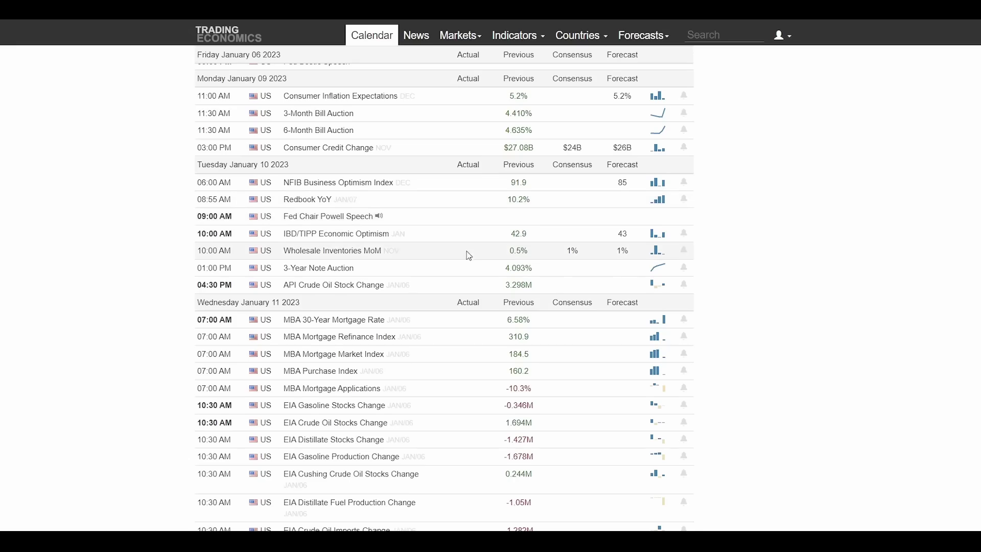
scroll(466, 254, down, 4)
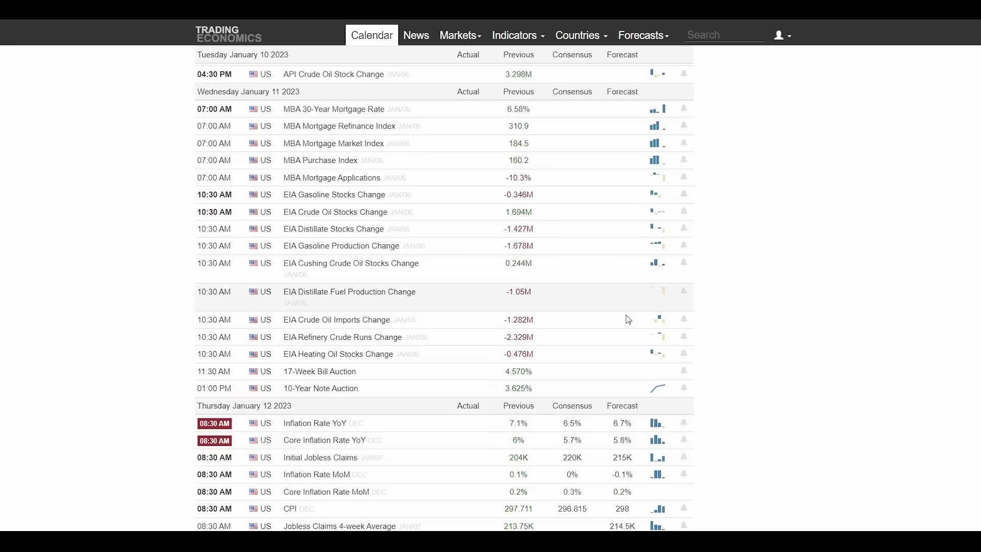
scroll(756, 311, down, 4)
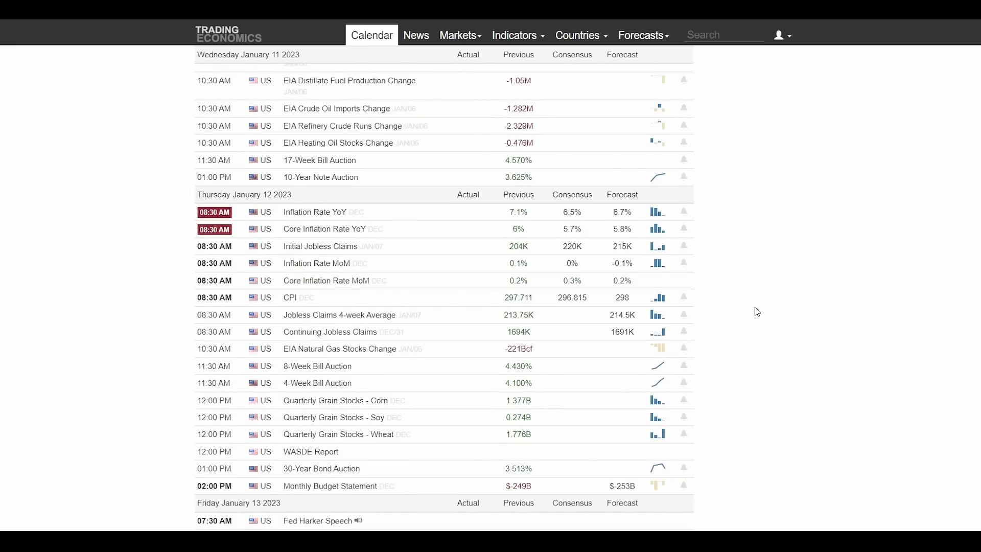
scroll(716, 246, up, 8)
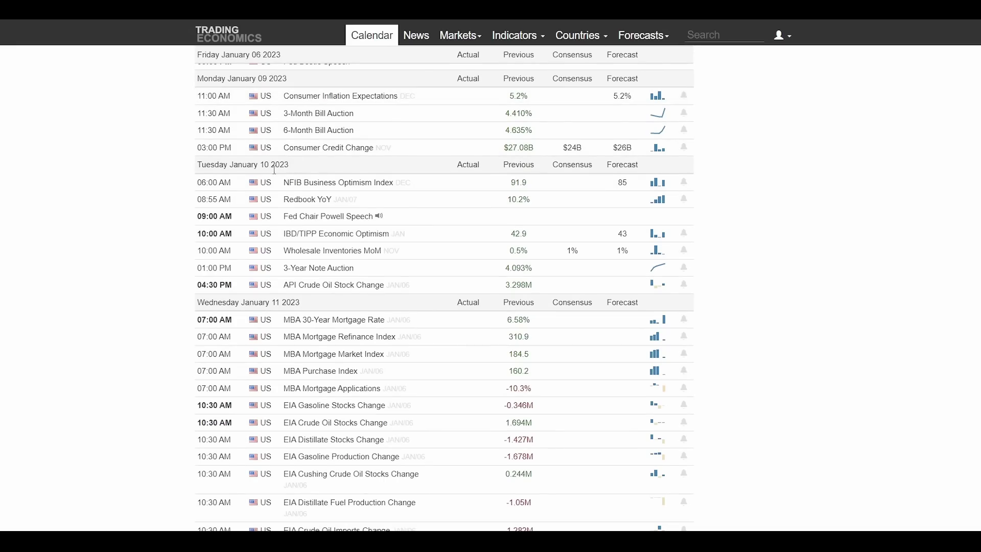
scroll(437, 201, down, 2)
scroll(375, 230, down, 2)
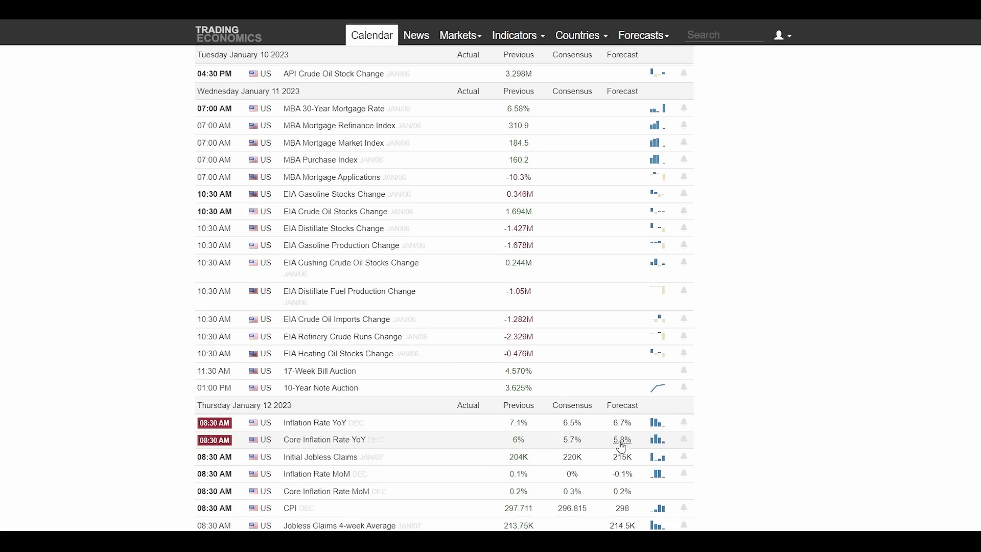
mouse_move(649, 397)
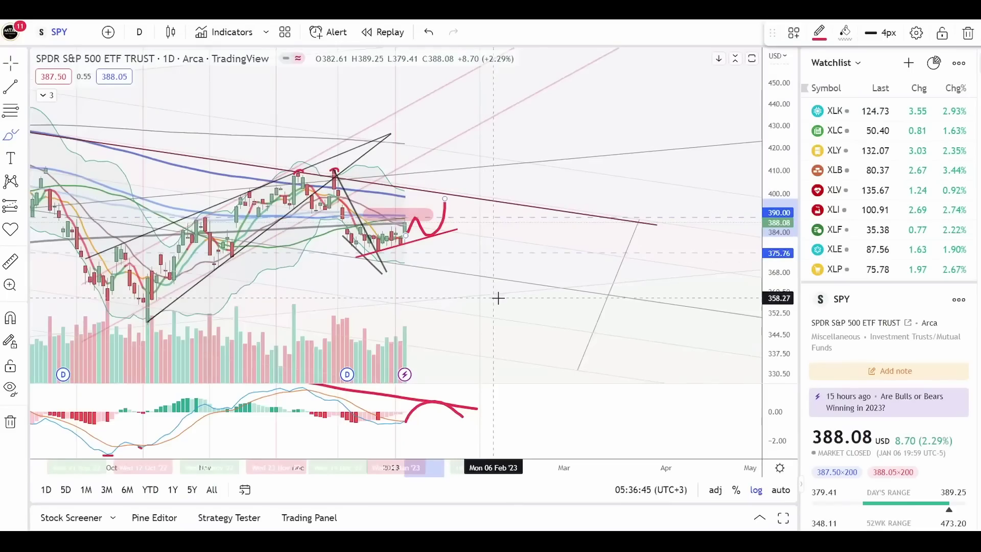
On the SPY chart, brush circles around the 10 August 2022 and early-November 2022 price gaps.
scroll(536, 281, down, 3)
scroll(574, 270, up, 3)
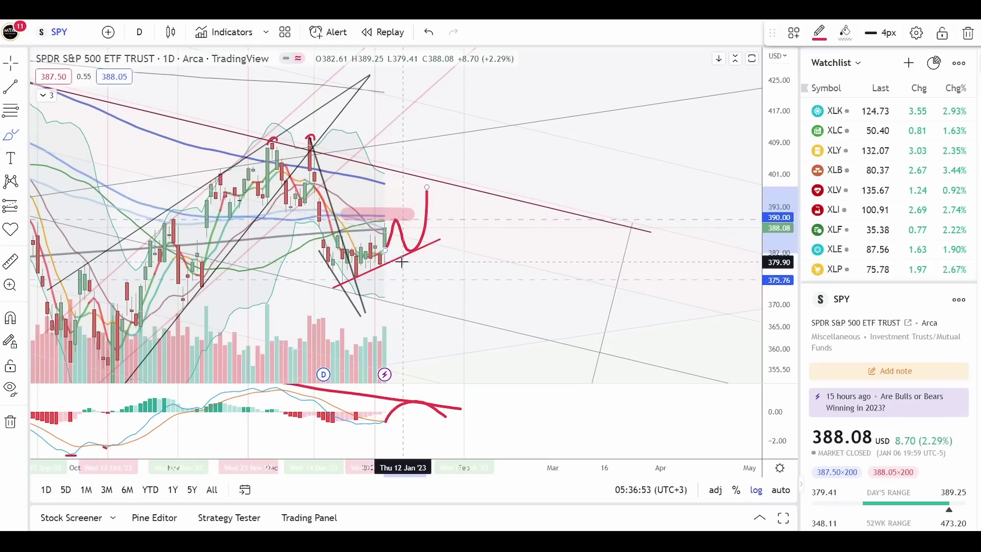
scroll(402, 262, down, 5)
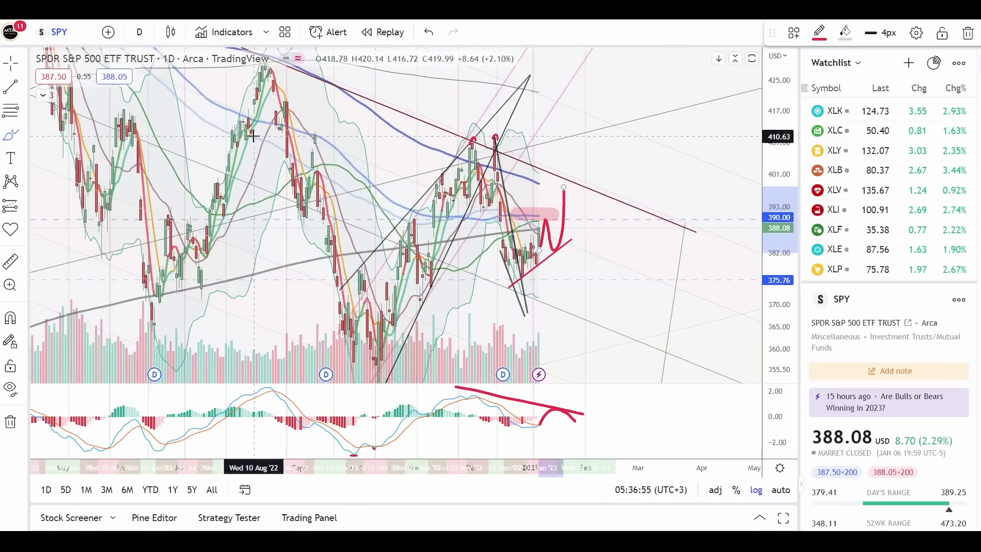
mouse_move(253, 136)
mouse_down()
mouse_move(249, 114)
mouse_move(245, 131)
mouse_move(256, 134)
mouse_up()
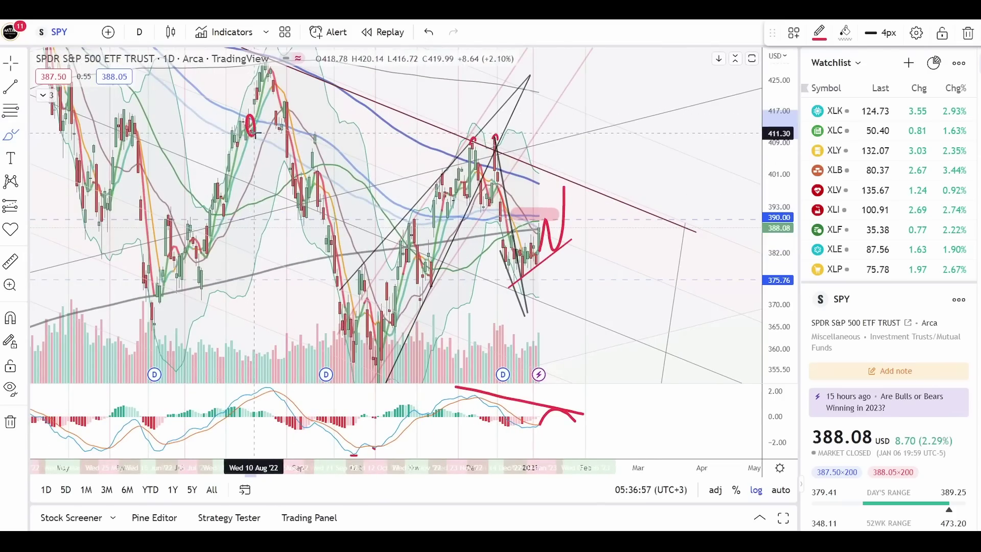
scroll(357, 245, up, 2)
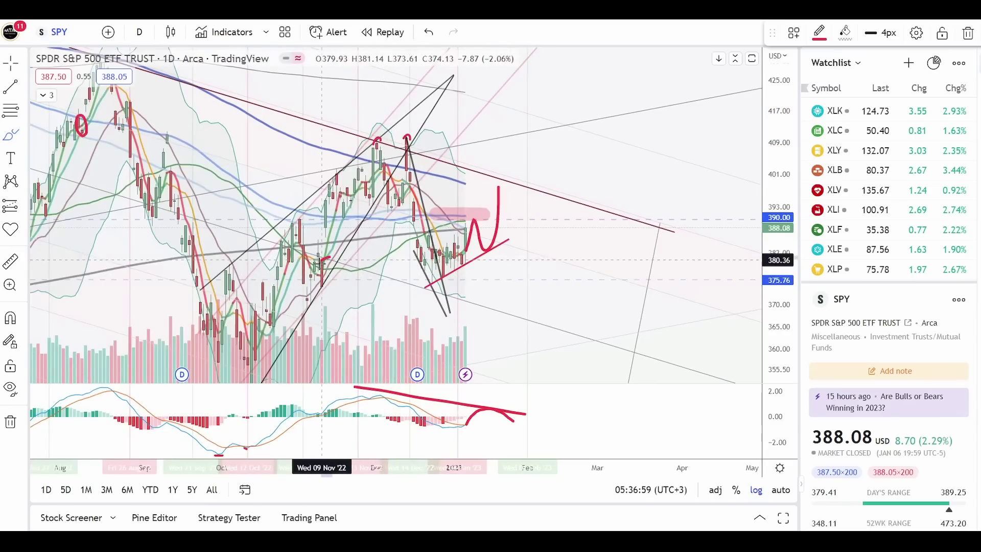
drag(329, 257, 329, 255)
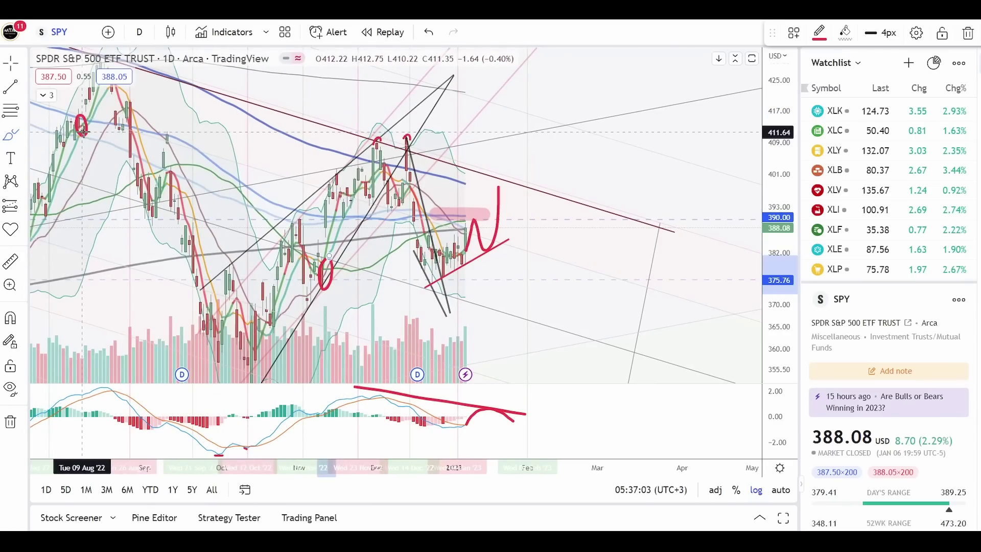
scroll(332, 284, up, 1)
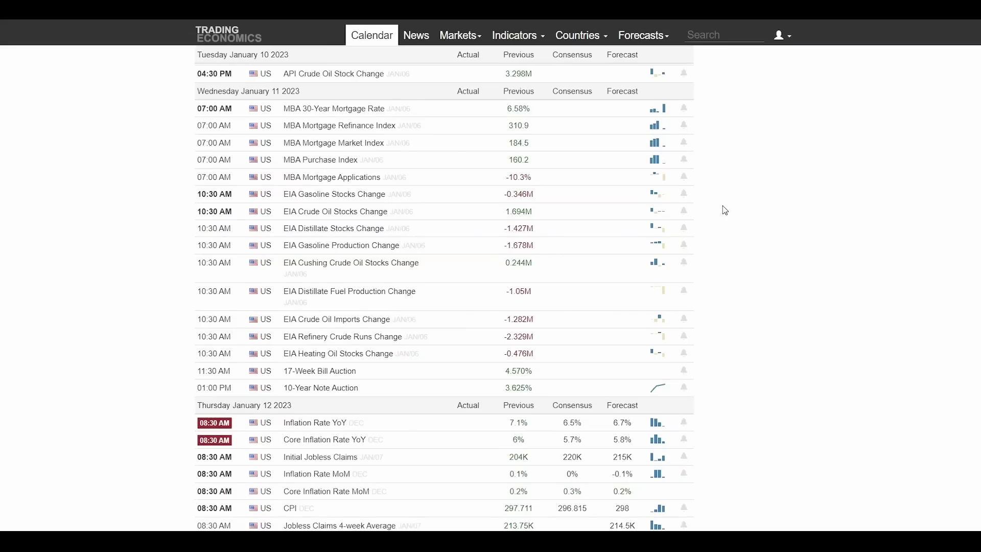
On the Current Market Valuation site, examine the S&P500 P/E ratio chart against its historical average since 1950.
scroll(762, 246, down, 3)
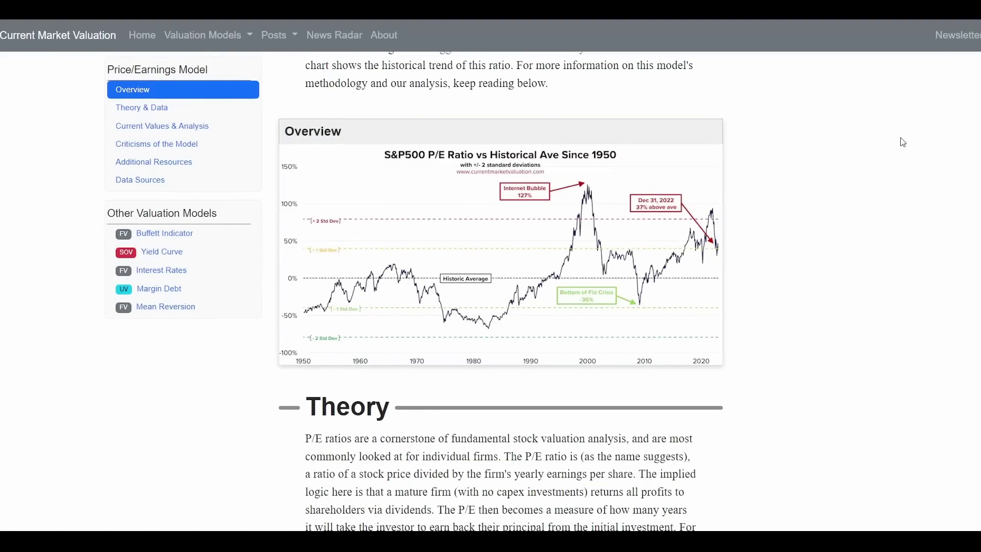
scroll(899, 179, up, 2)
scroll(818, 204, down, 3)
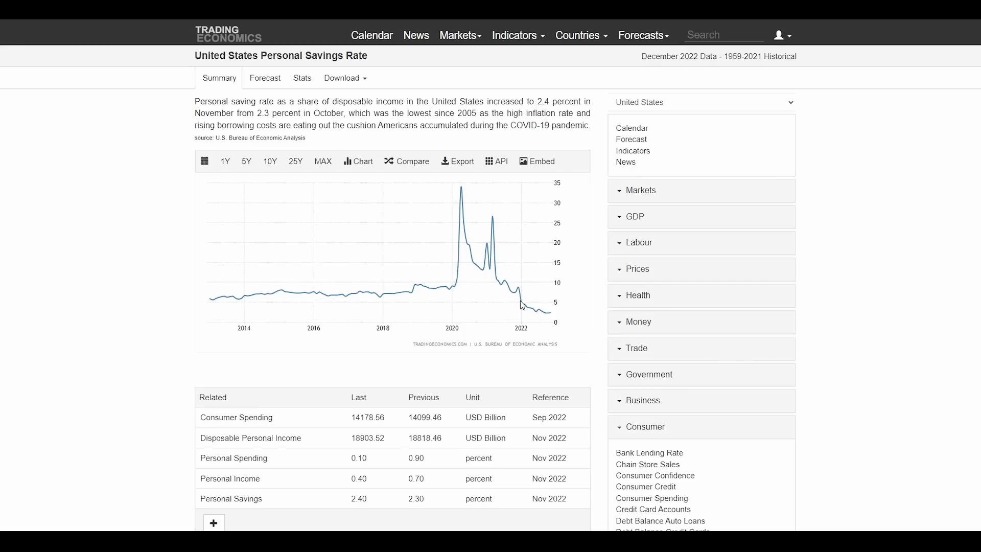
On Trading Economics, view the United States Personal Savings Rate over 1 year and over 10 years.
click(224, 164)
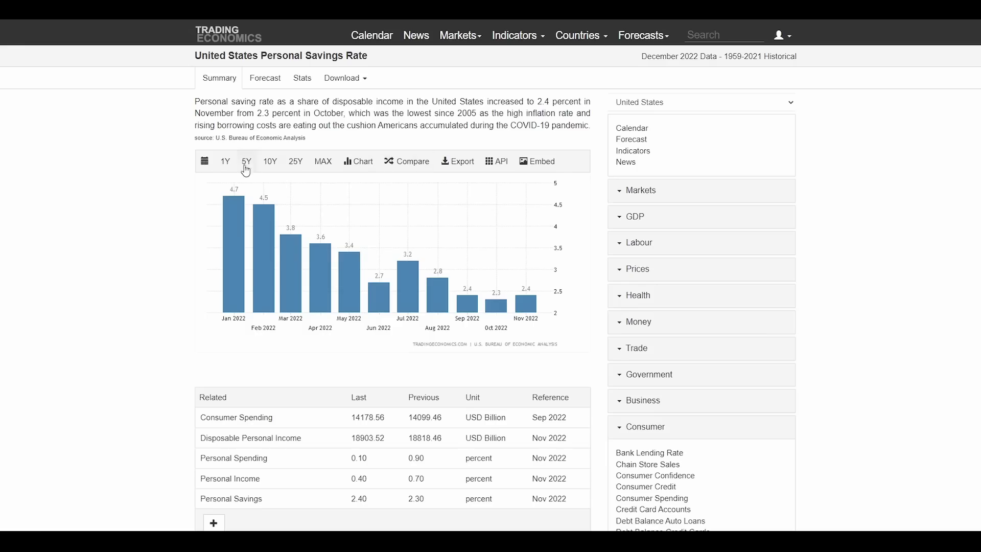
click(269, 163)
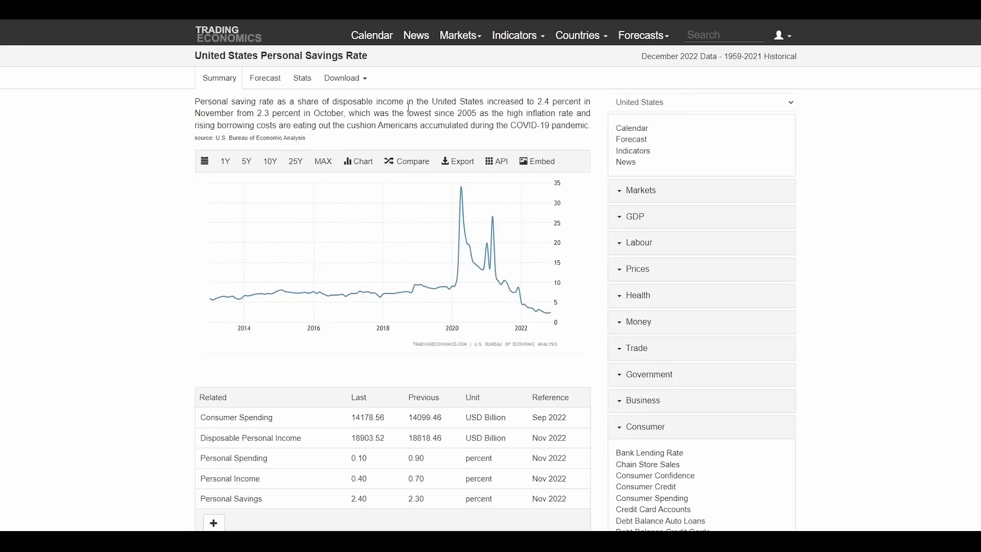